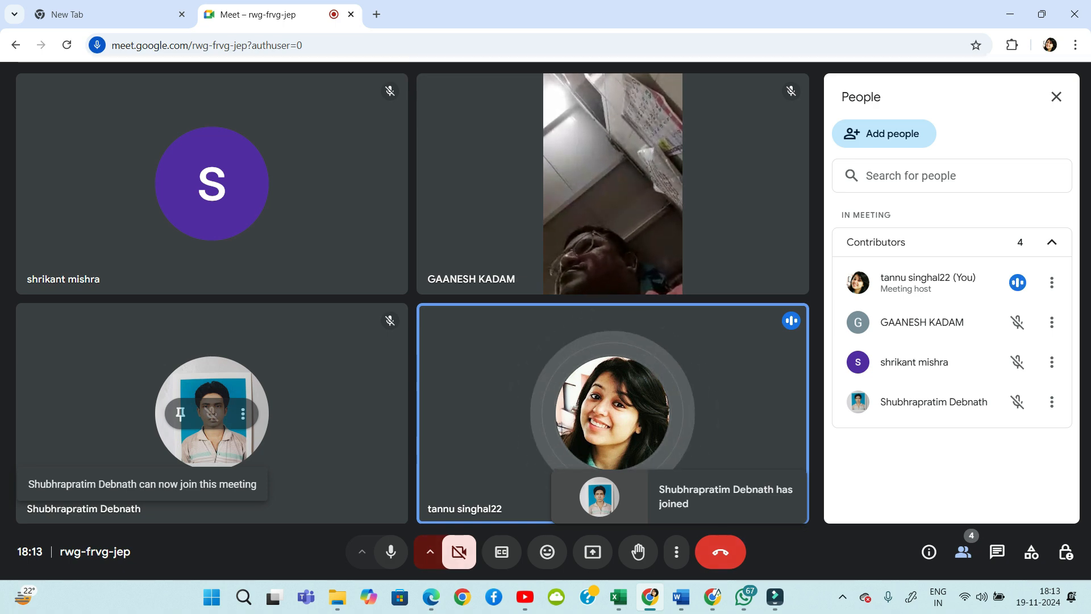
Present the entire screen to the Meet call and bring the Classplus course page forward
left_click(593, 551)
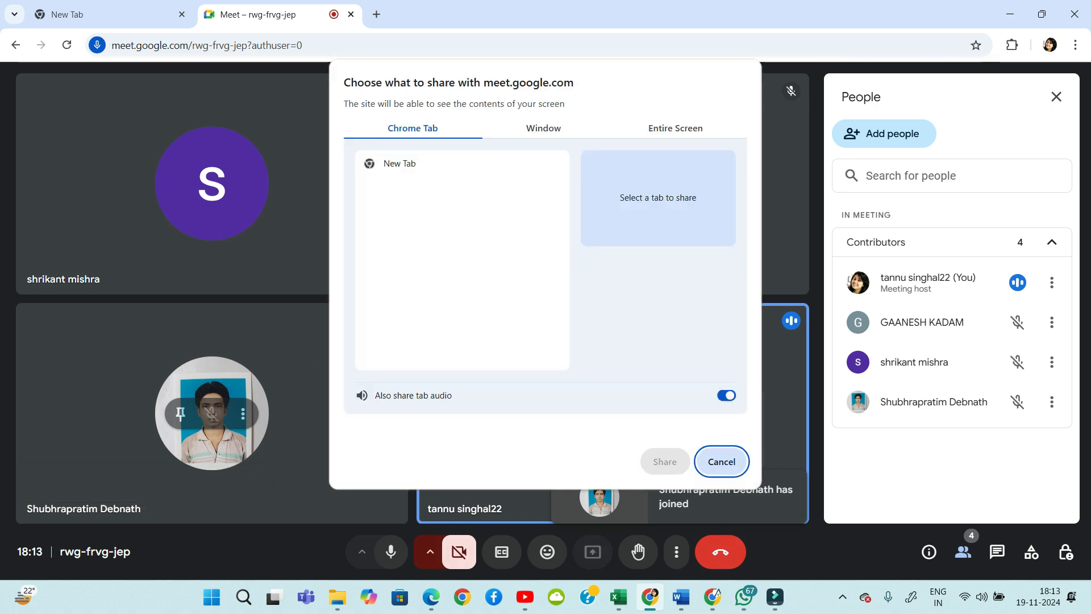
left_click(676, 129)
left_click(449, 230)
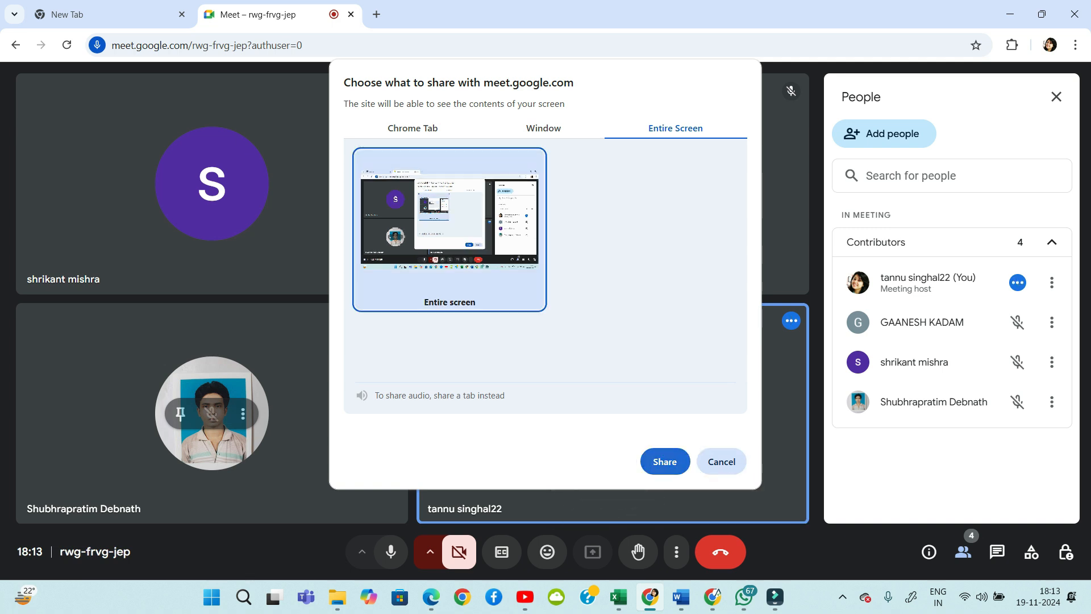
left_click(665, 461)
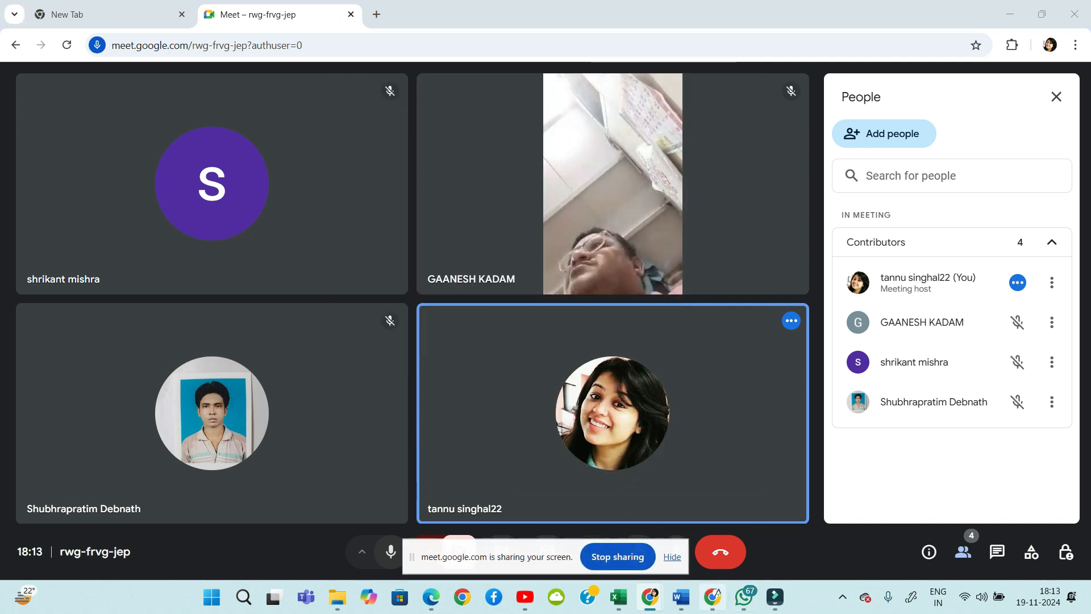
left_click(713, 597)
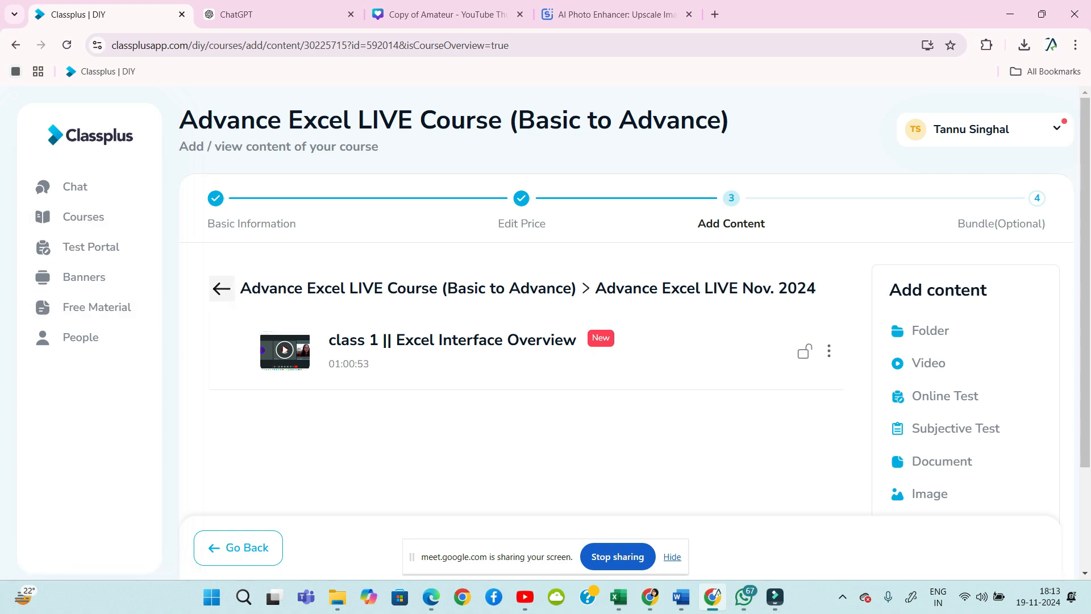
Go back from Nov. 2024 to the course Contents list, then switch back to the Meet window
left_click(221, 289)
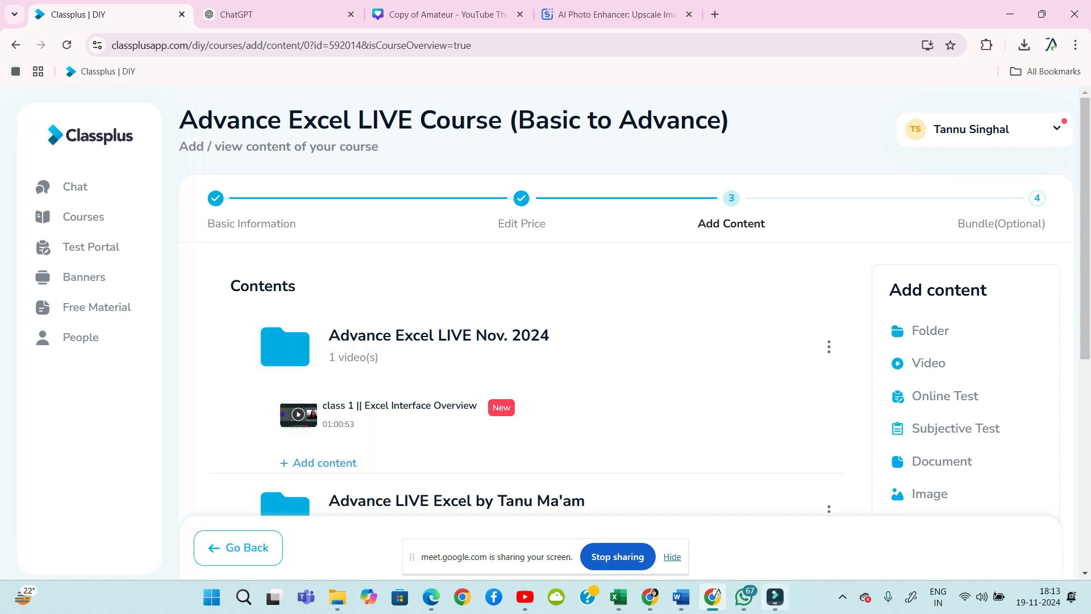
mouse_move(775, 596)
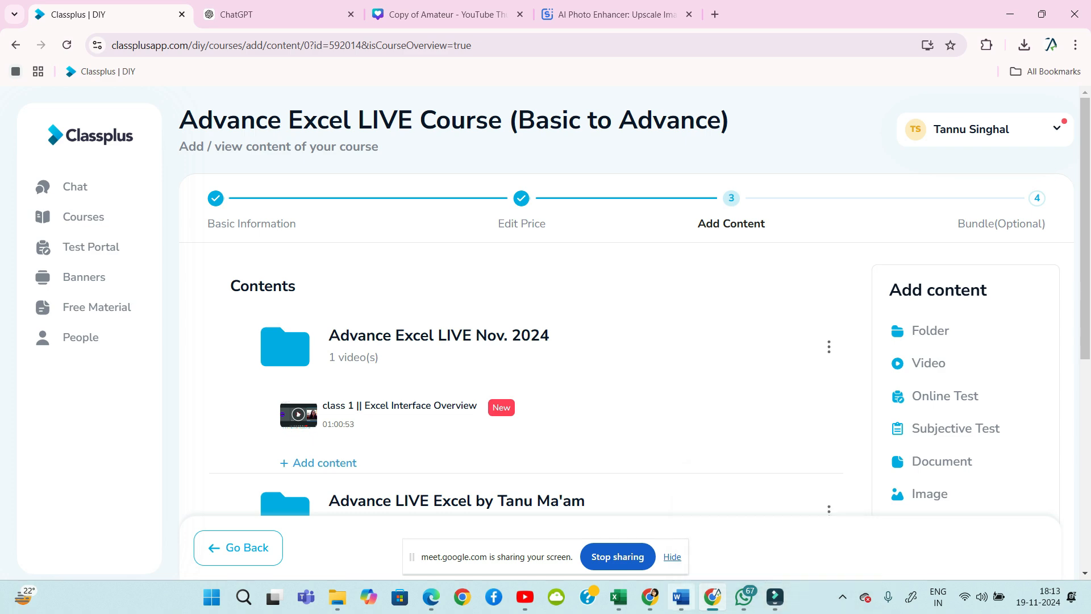
mouse_move(650, 596)
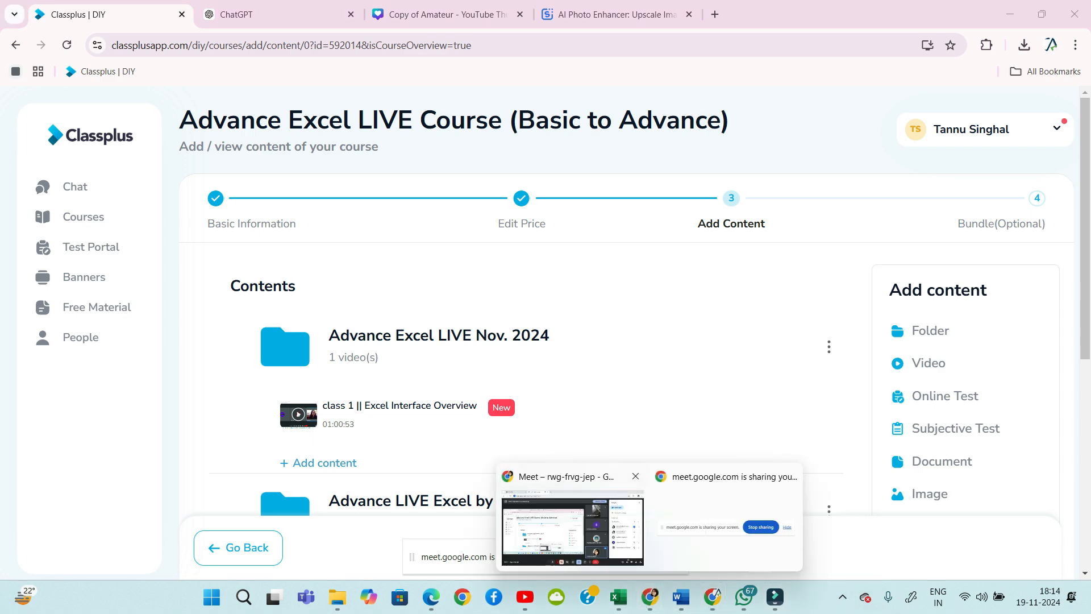
left_click(573, 528)
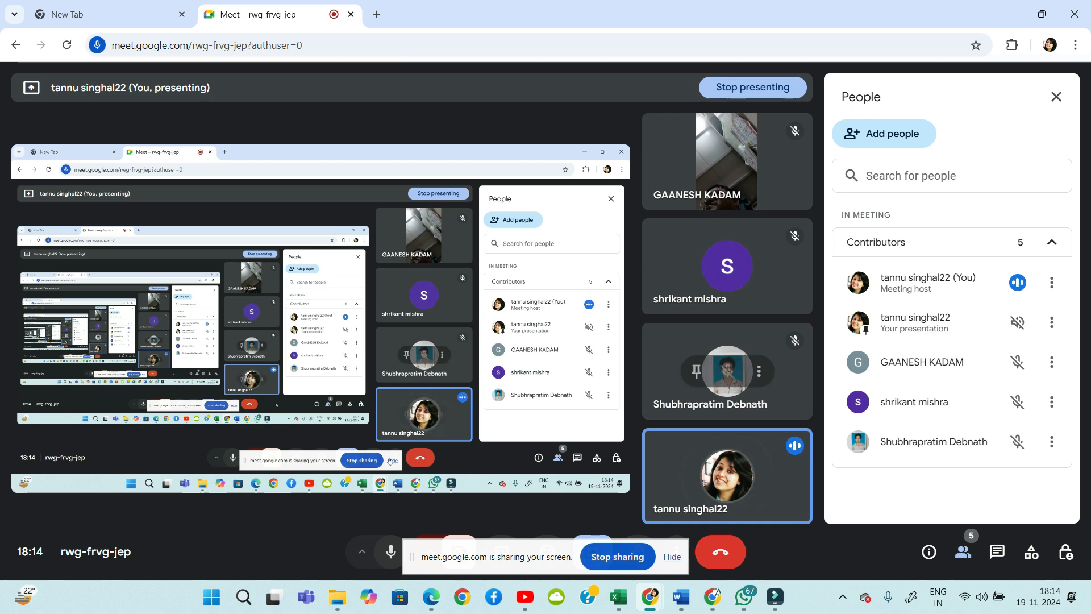
Stop presenting the screen and turn the camera on to show your own video
left_click_drag(548, 552, 551, 544)
left_click(620, 548)
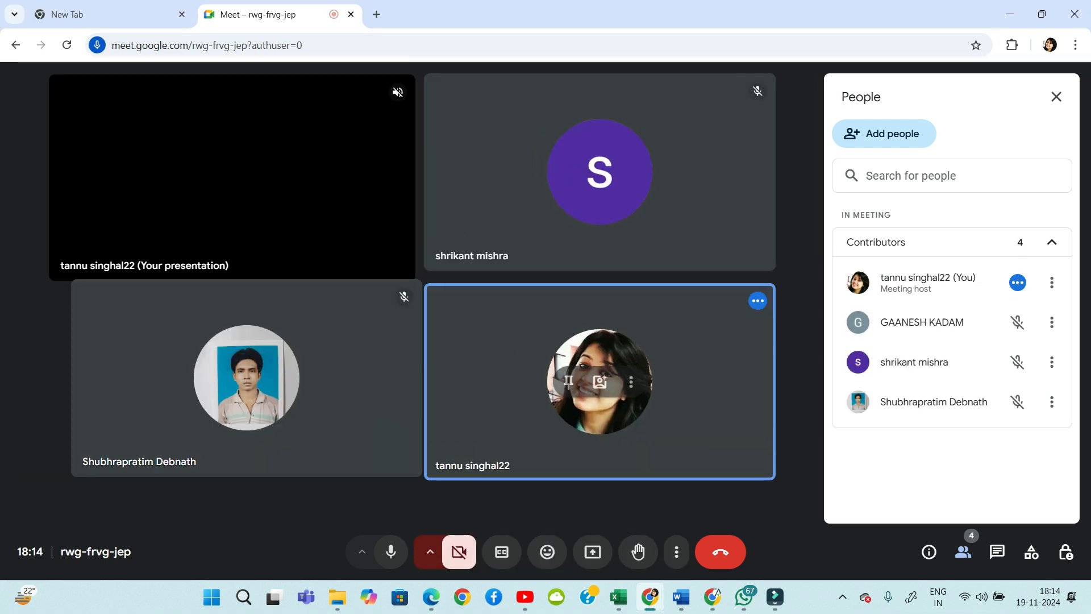
left_click(460, 552)
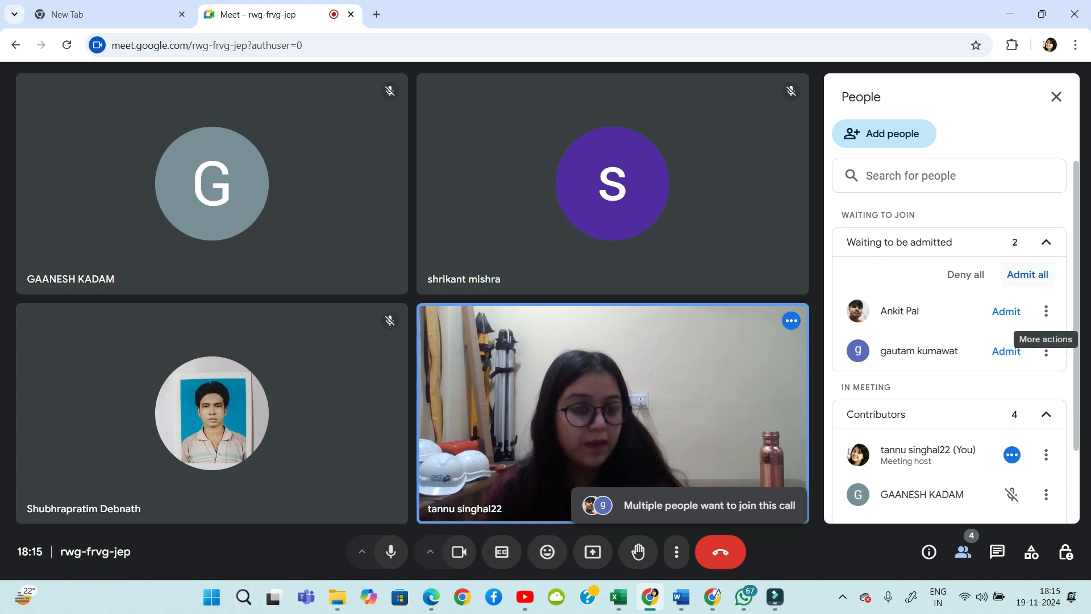
Admit both people waiting in the lobby with Admit all and confirm
left_click(1027, 274)
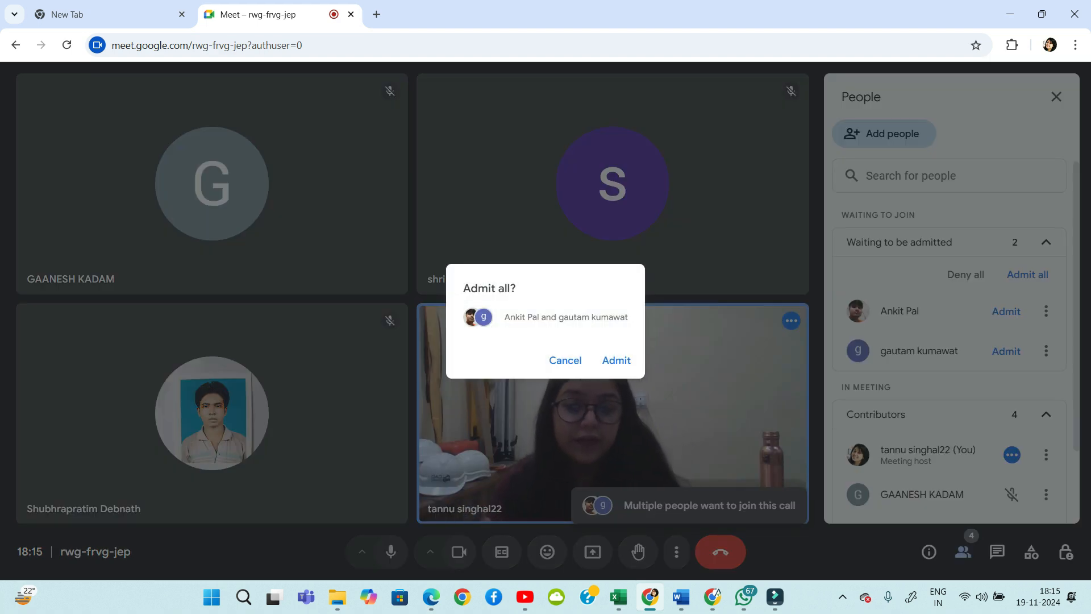
left_click(617, 360)
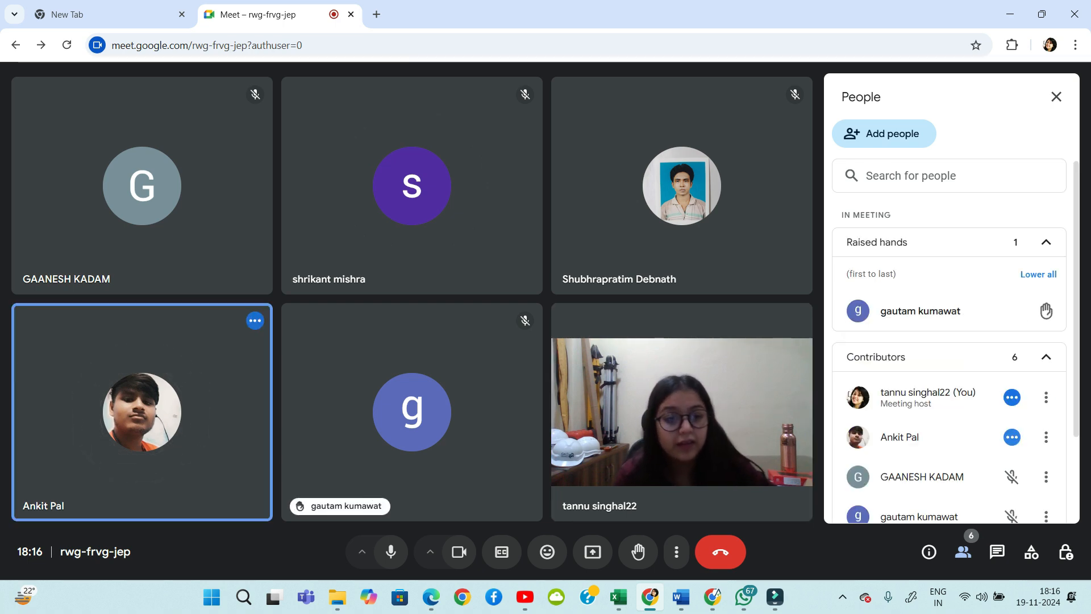
Admit the newest participant waiting to join from the People panel
mouse_move(1040, 312)
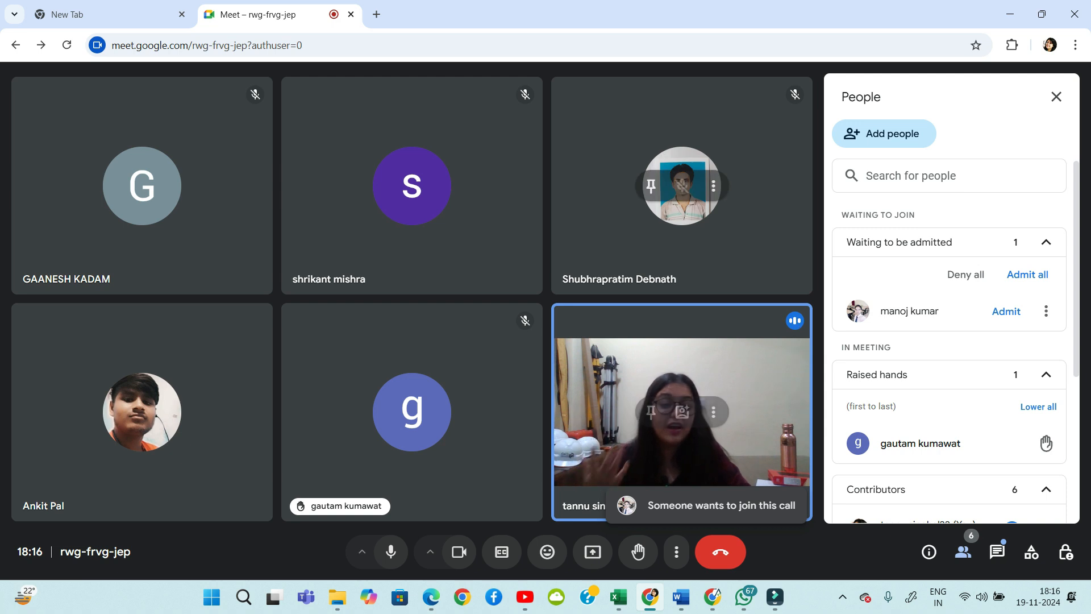
left_click(1006, 310)
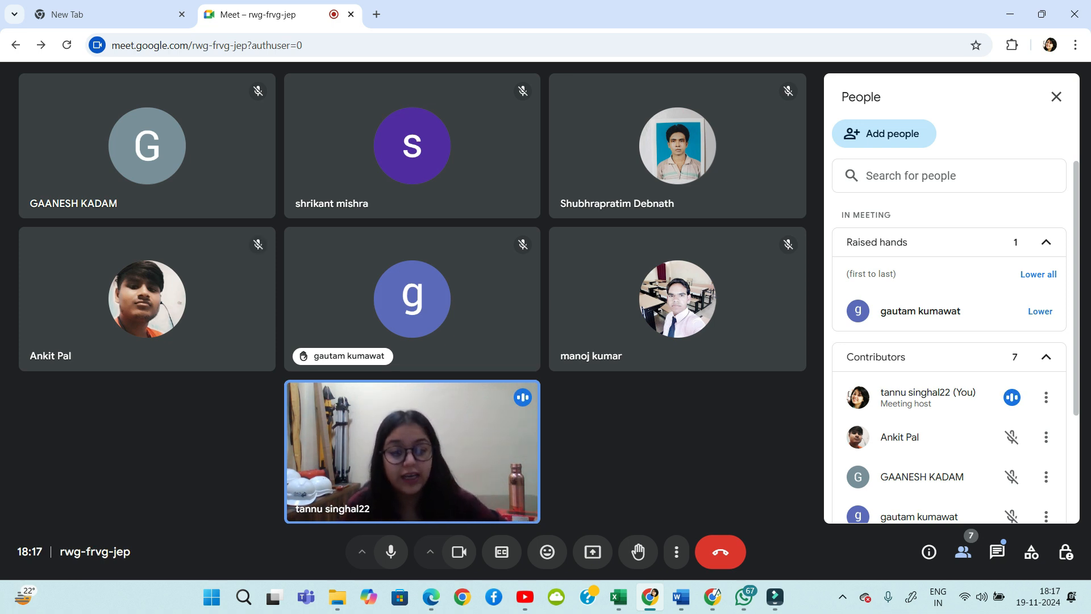
Bring the class 1 workbook forward and flip through its interface and rowcolumn sheets
mouse_move(338, 597)
mouse_move(618, 597)
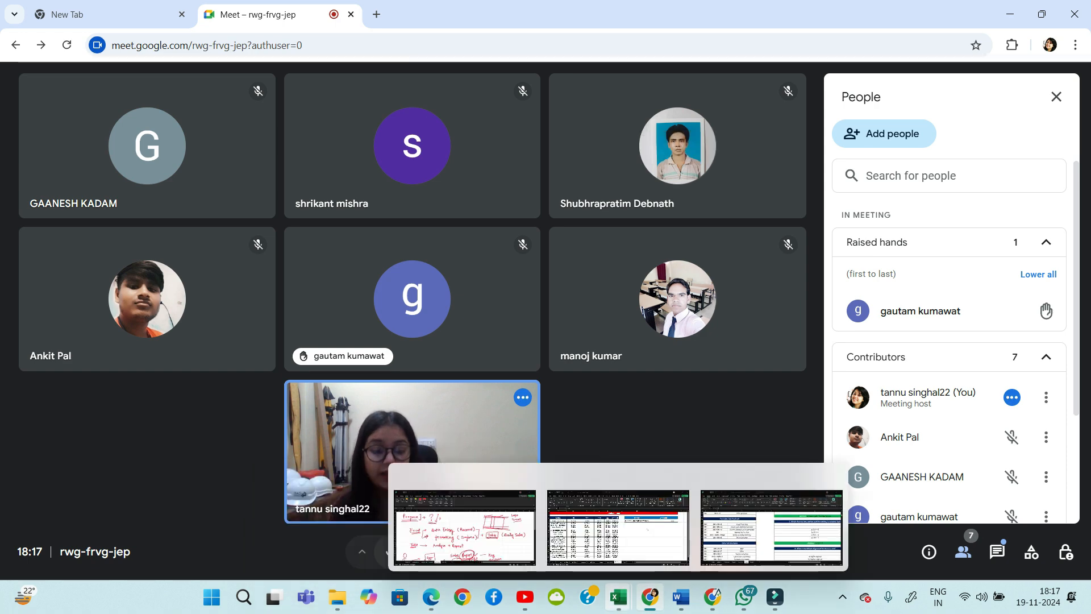
left_click(465, 526)
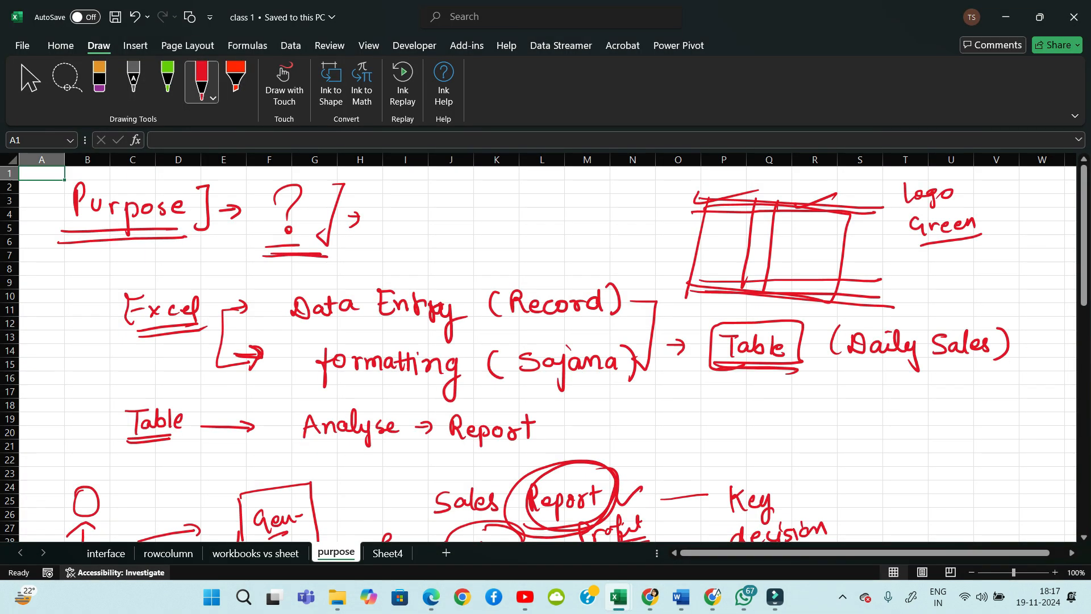
left_click(106, 553)
left_click(169, 553)
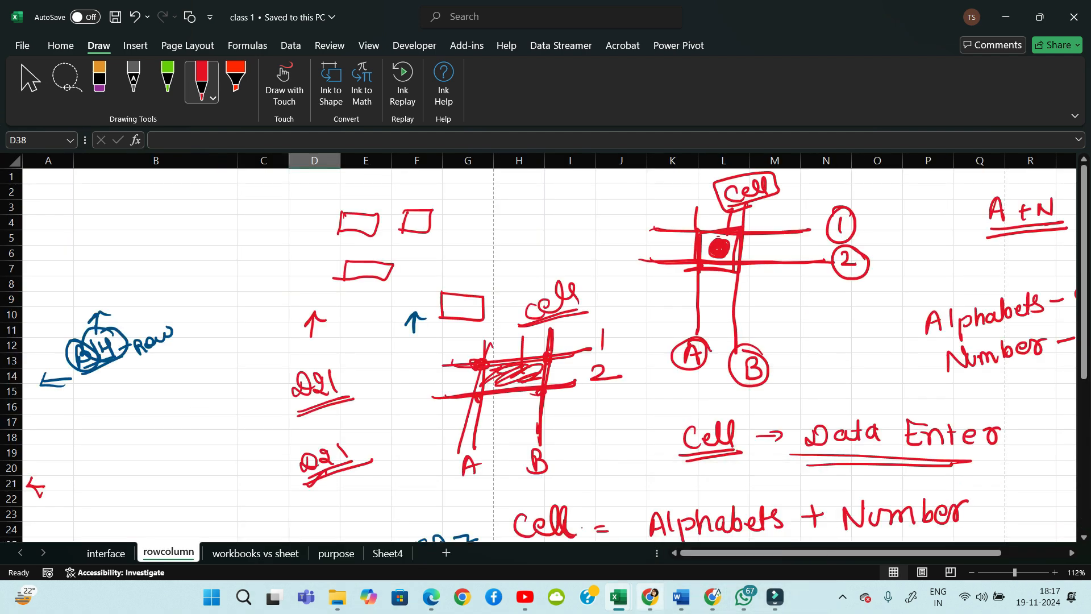
Back in Meet, share the entire screen again and bring class 1 to the front
left_click(651, 597)
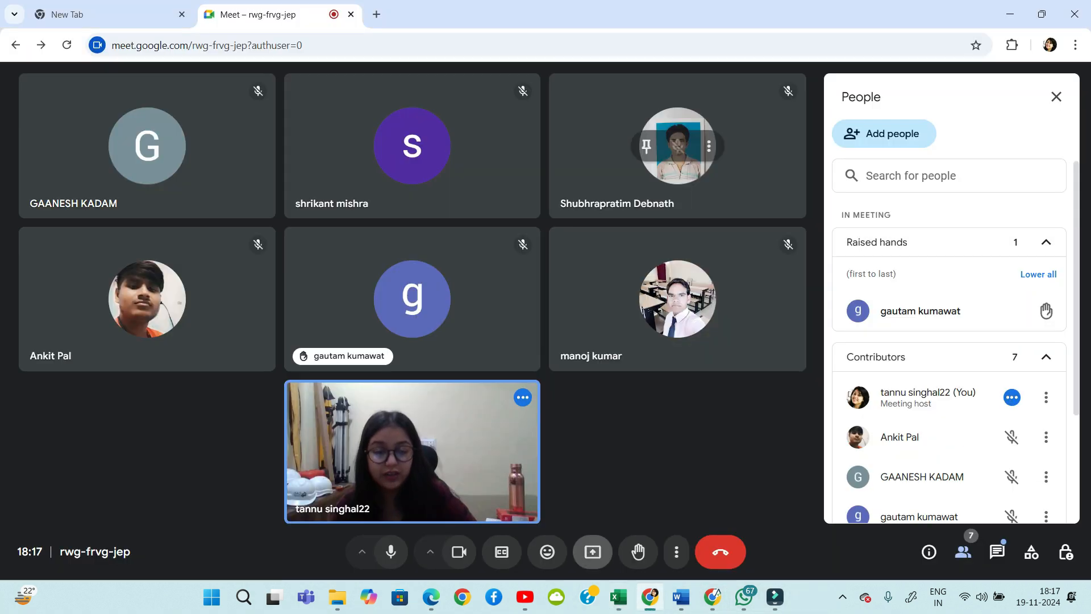
left_click(593, 552)
left_click(675, 129)
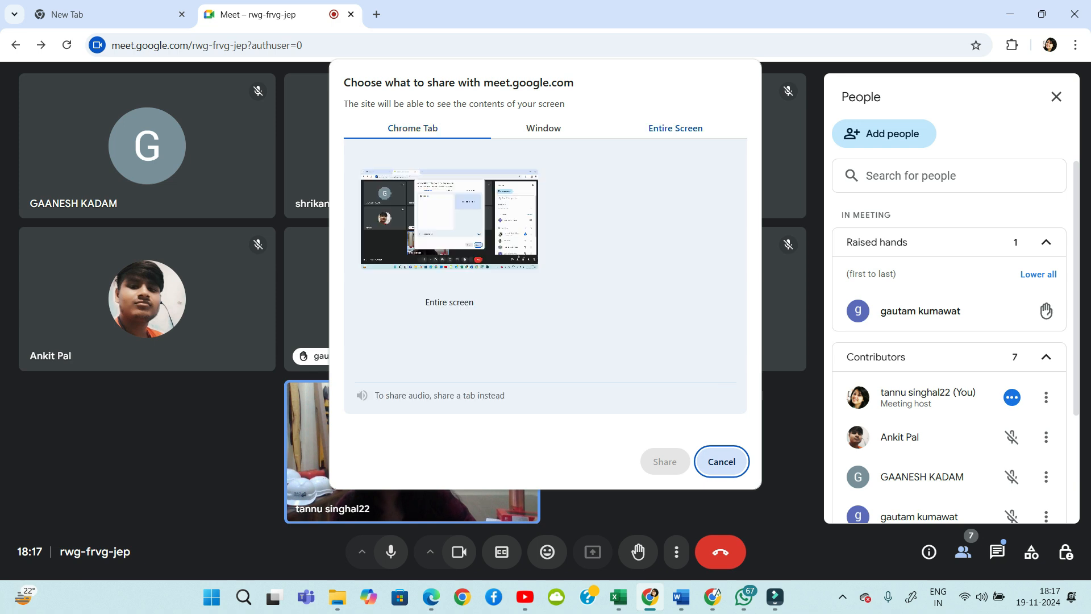
left_click(449, 230)
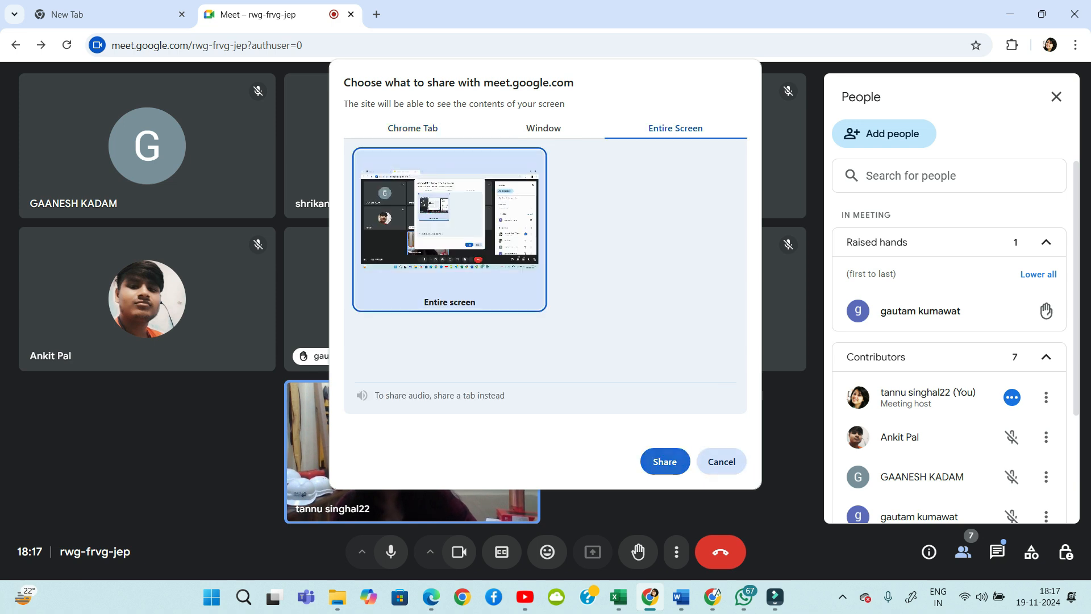
left_click(665, 462)
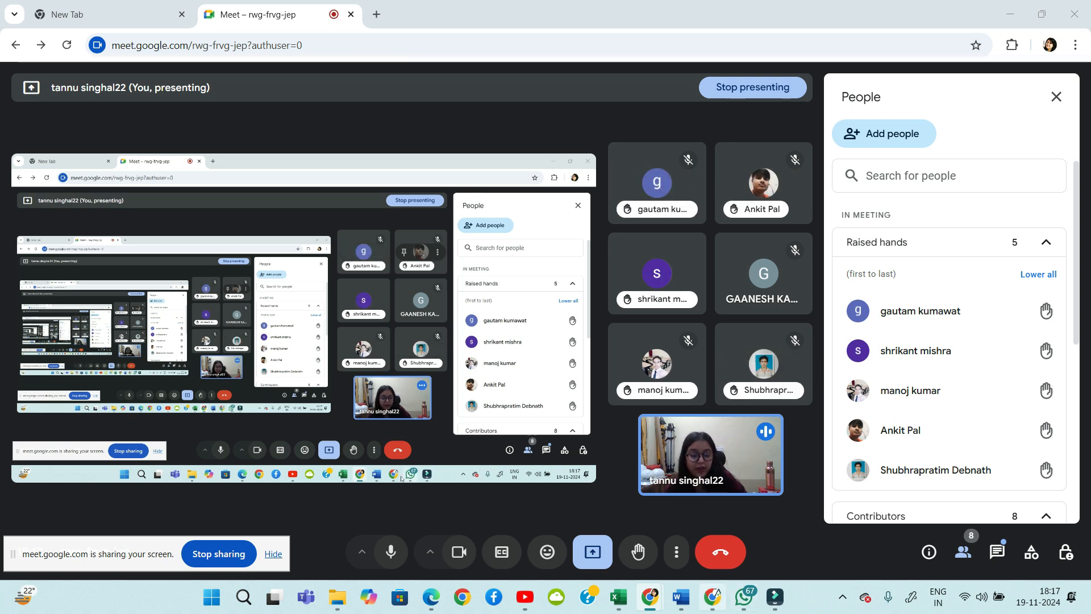
mouse_move(712, 597)
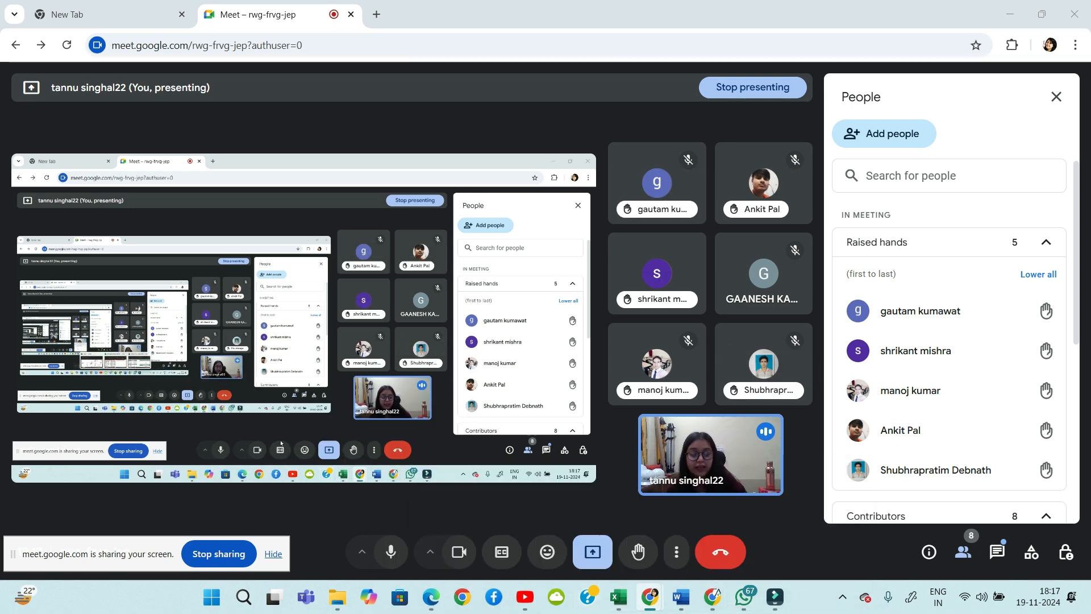
mouse_move(619, 597)
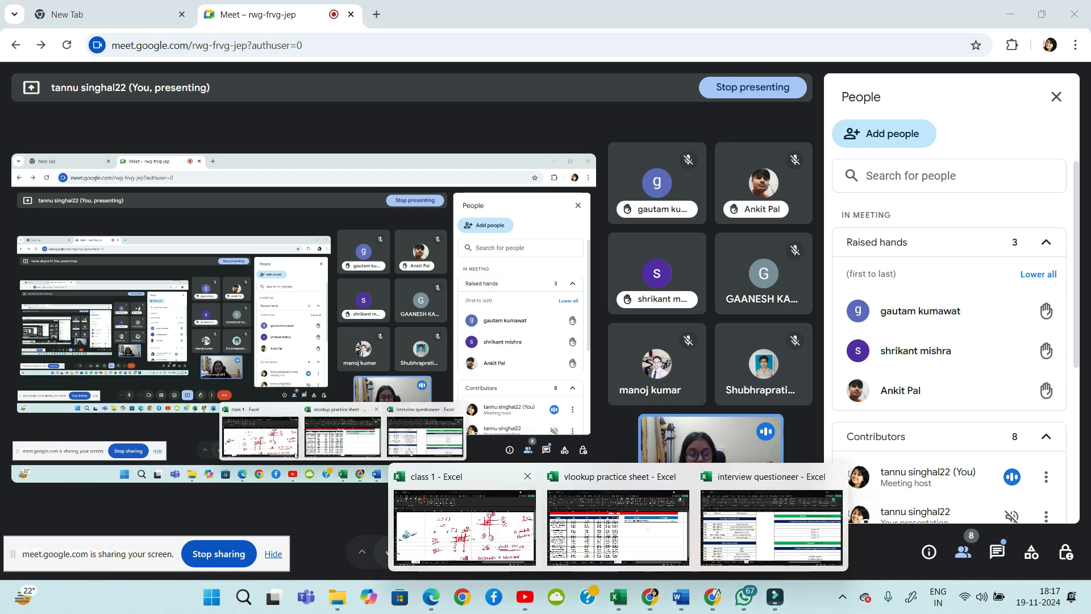
left_click(465, 526)
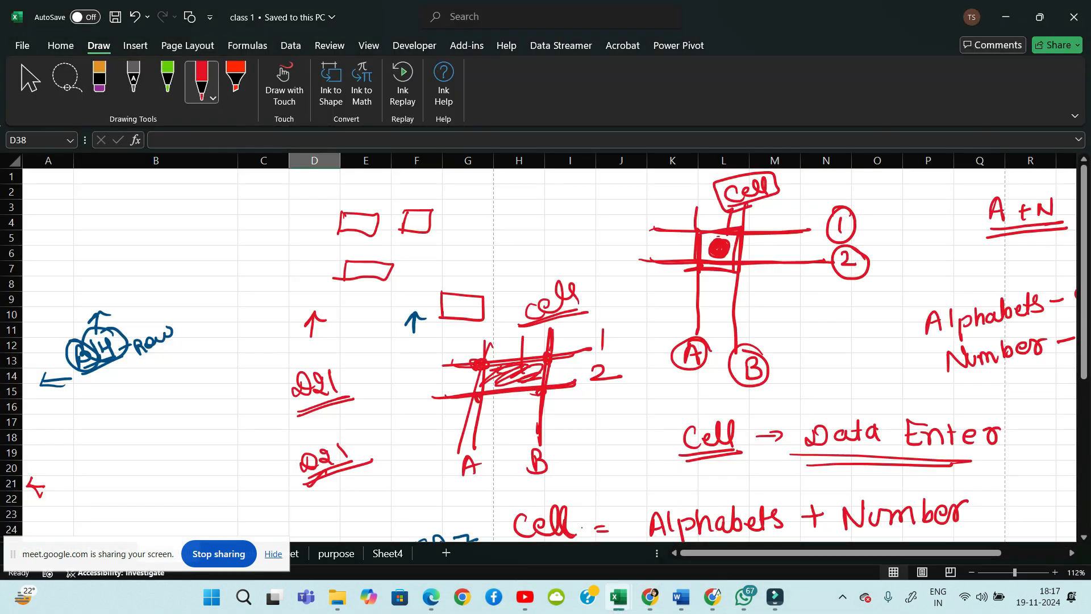
Move the sharing notice off the sheet tabs and view the top of the interface sheet
left_click_drag(90, 554, 864, 12)
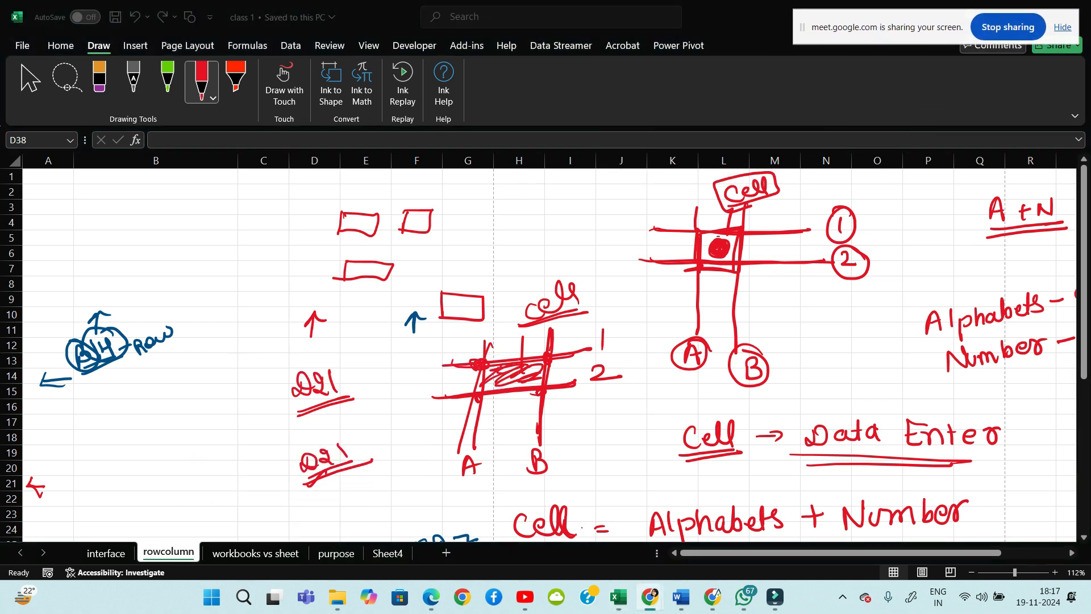
left_click(582, 527)
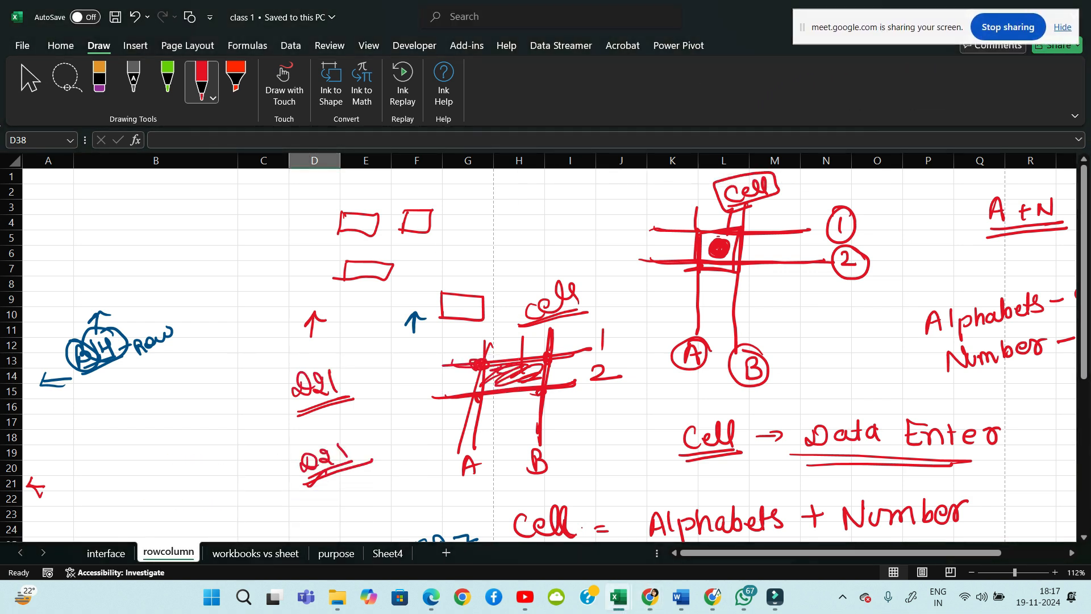
left_click(106, 552)
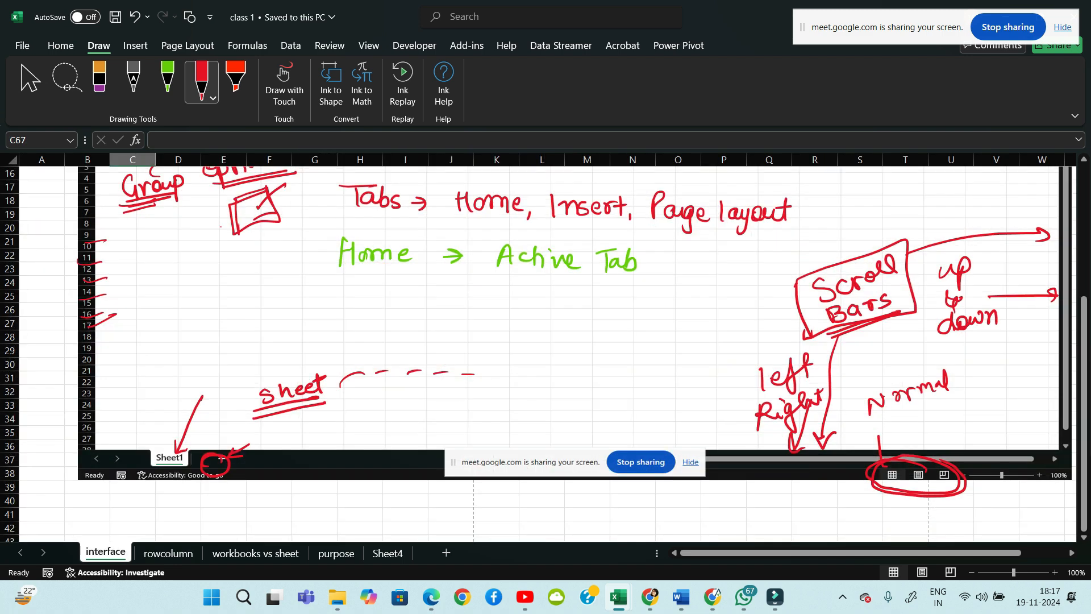
scroll(546, 352, "up", 5)
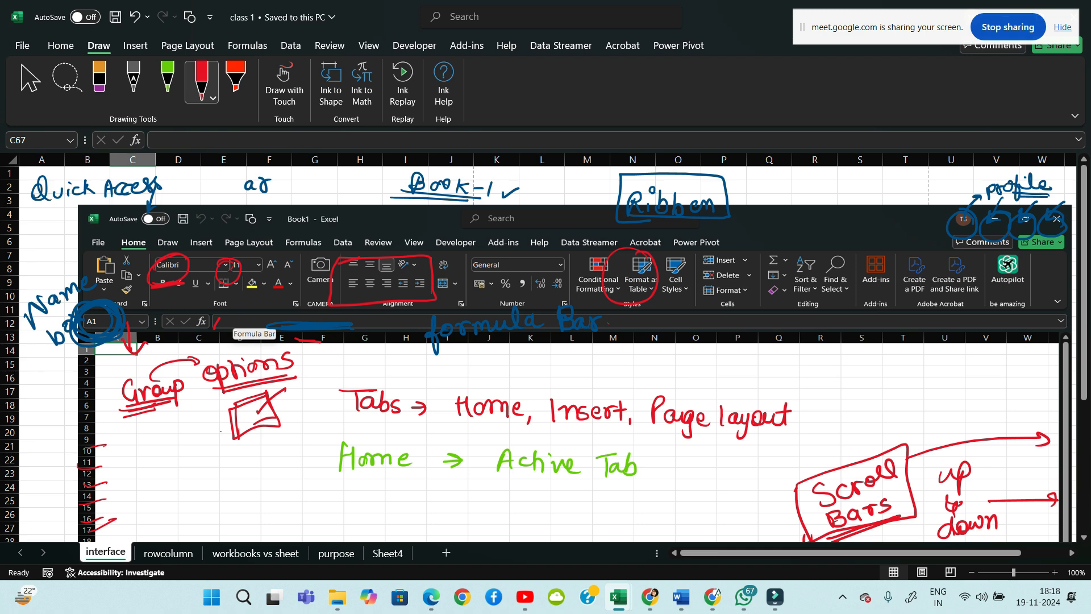
Switch to the rowcolumn sheet and scroll down to its empty rows
mouse_move(650, 596)
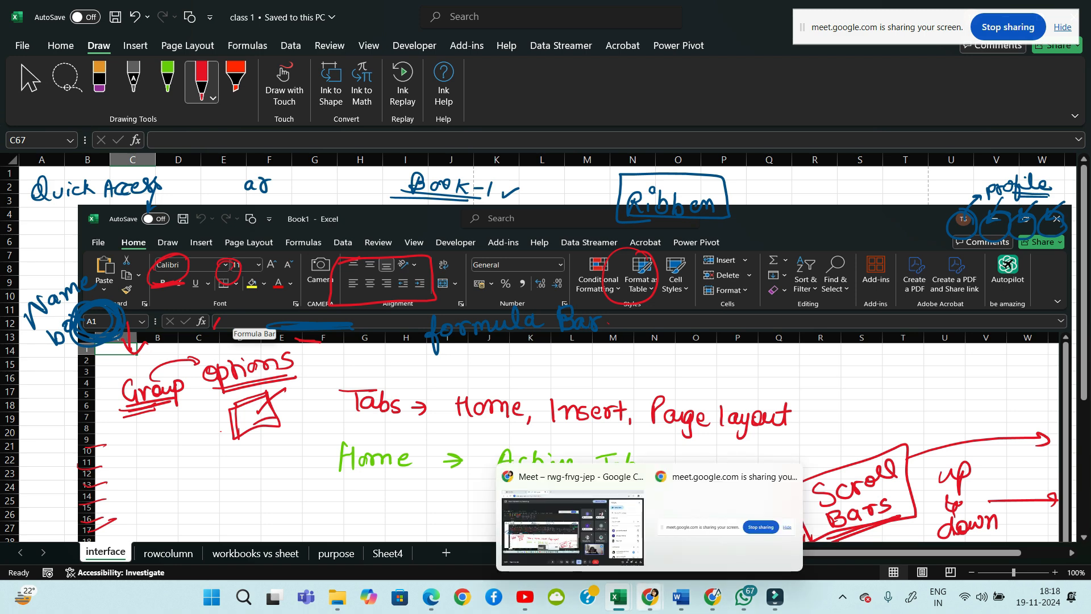
mouse_move(589, 550)
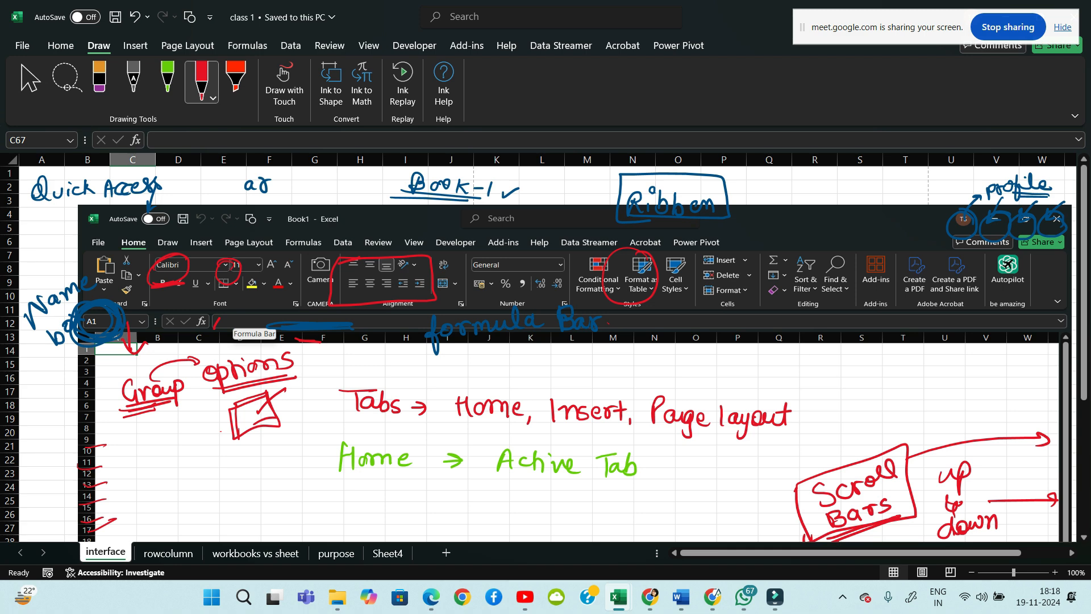
scroll(568, 352, "down", 6)
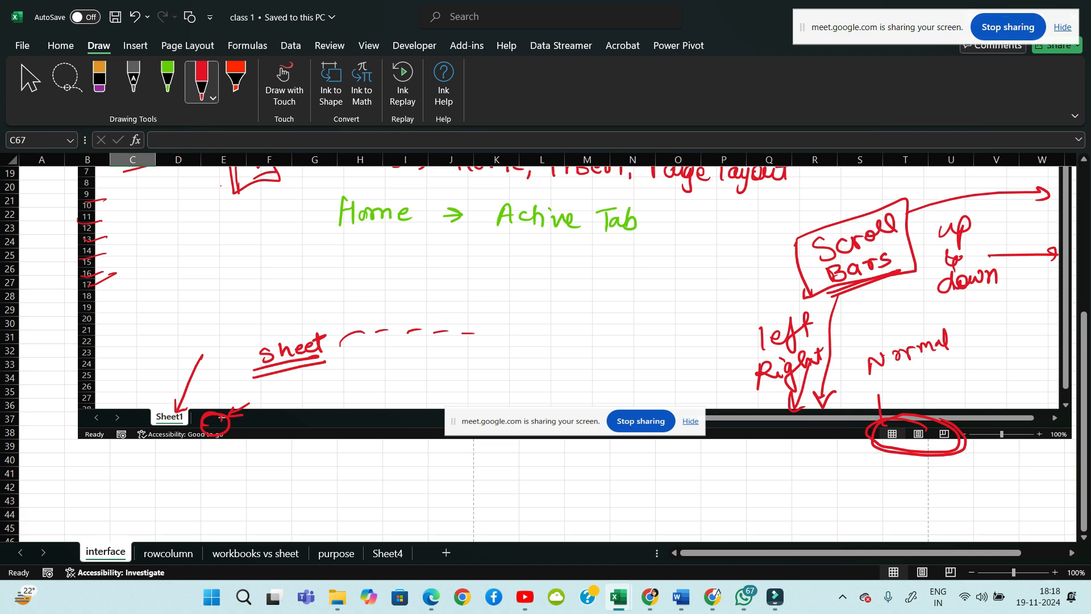
left_click(168, 553)
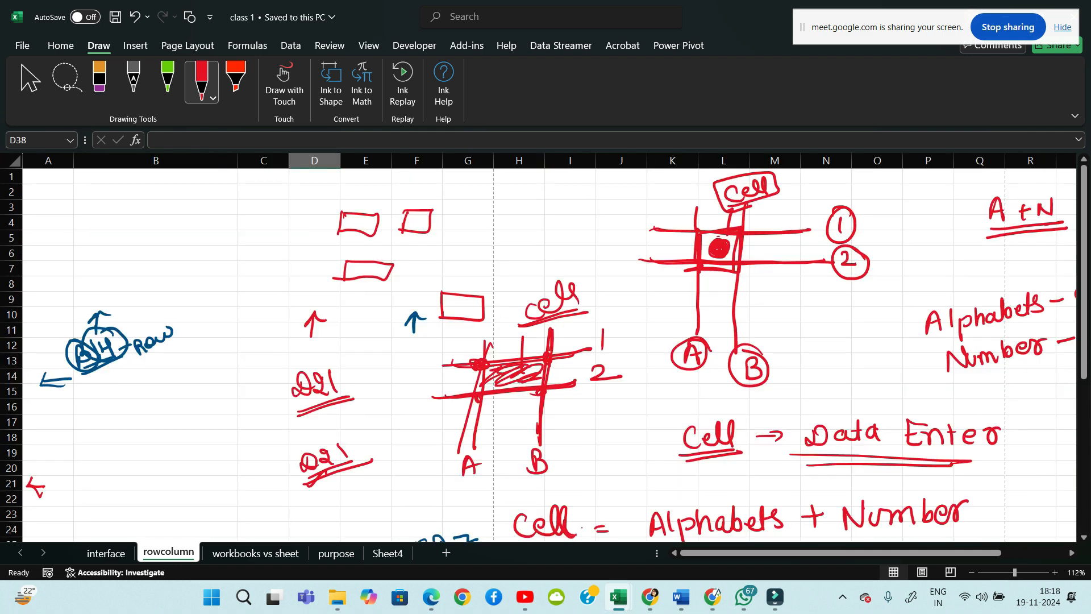
scroll(546, 352, "down", 12)
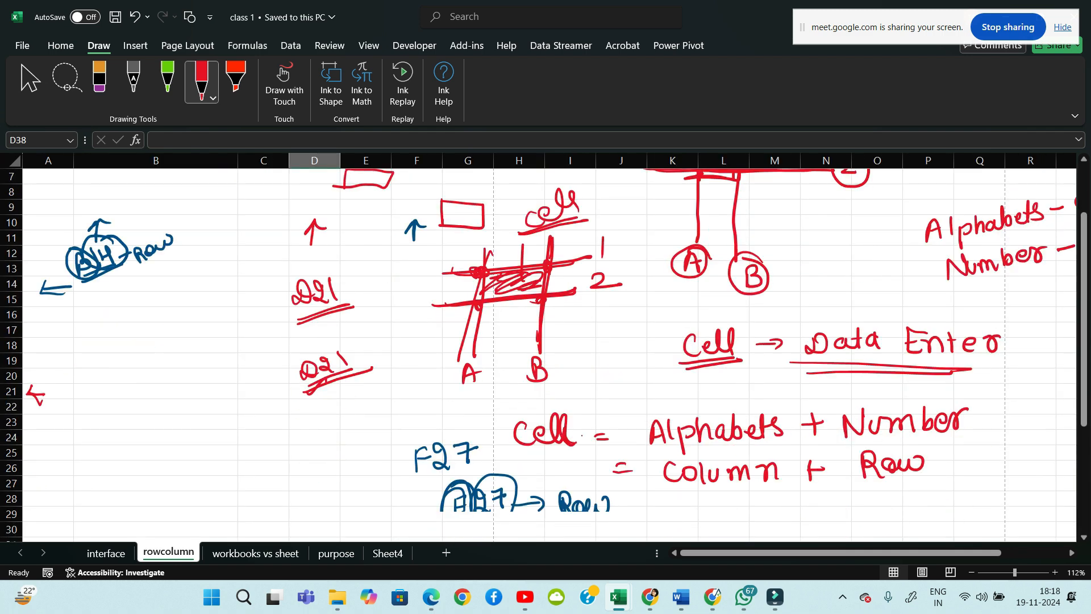
Select D50, ink a red circled D and underlined circled 50, then open workbooks vs sheet
scroll(545, 353, "down", 3)
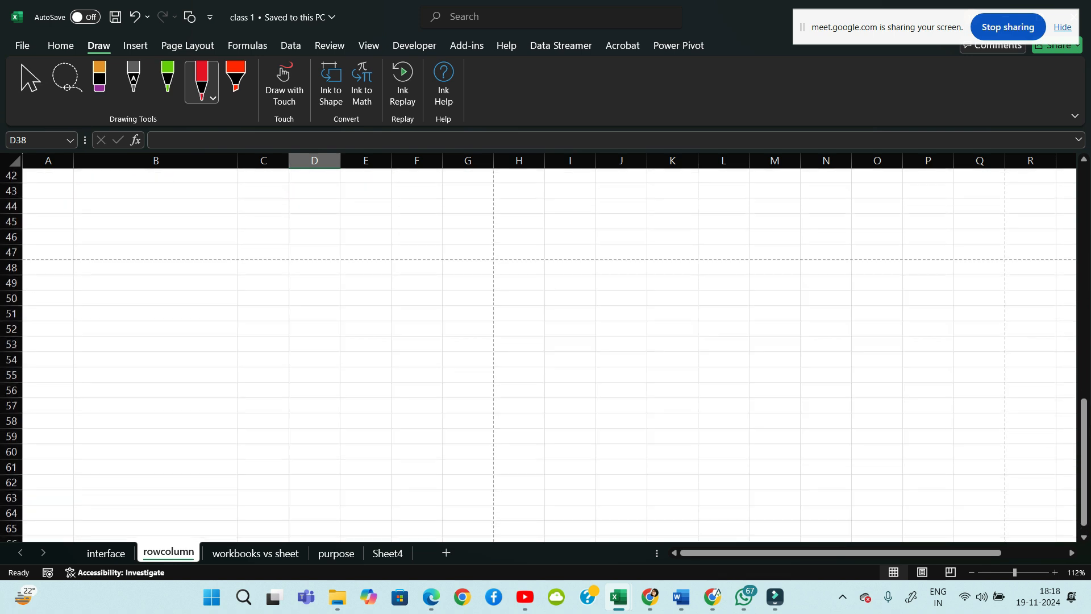
left_click(314, 238)
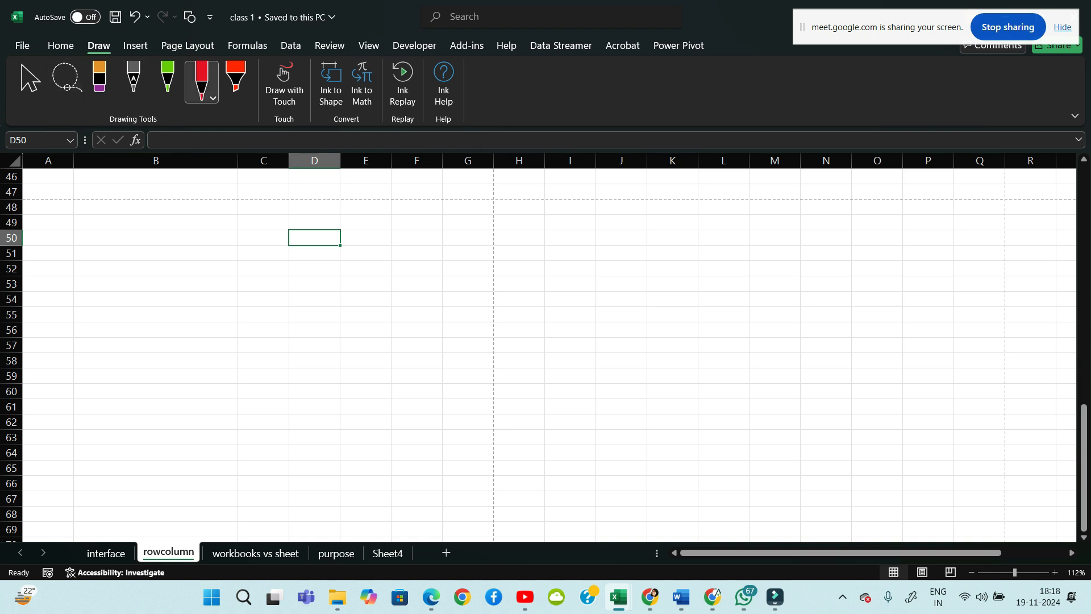
left_click(213, 97)
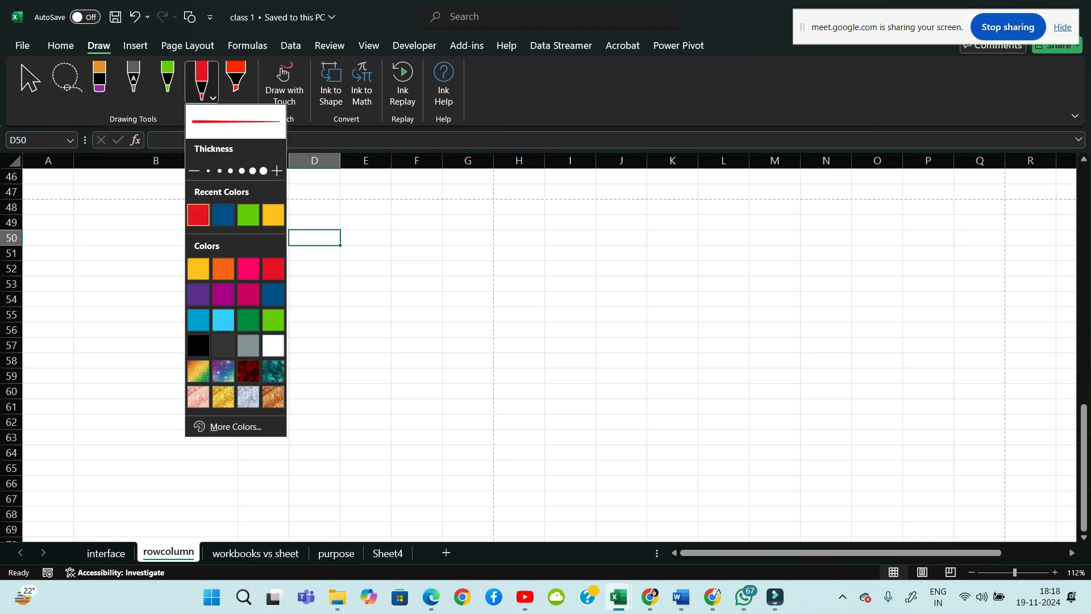
mouse_move(323, 202)
left_mouse_down()
mouse_move(314, 220)
mouse_move(333, 184)
mouse_move(365, 219)
left_mouse_up()
mouse_move(388, 205)
left_mouse_down()
mouse_move(376, 186)
mouse_move(369, 193)
left_mouse_up()
left_click_drag(356, 238, 412, 238)
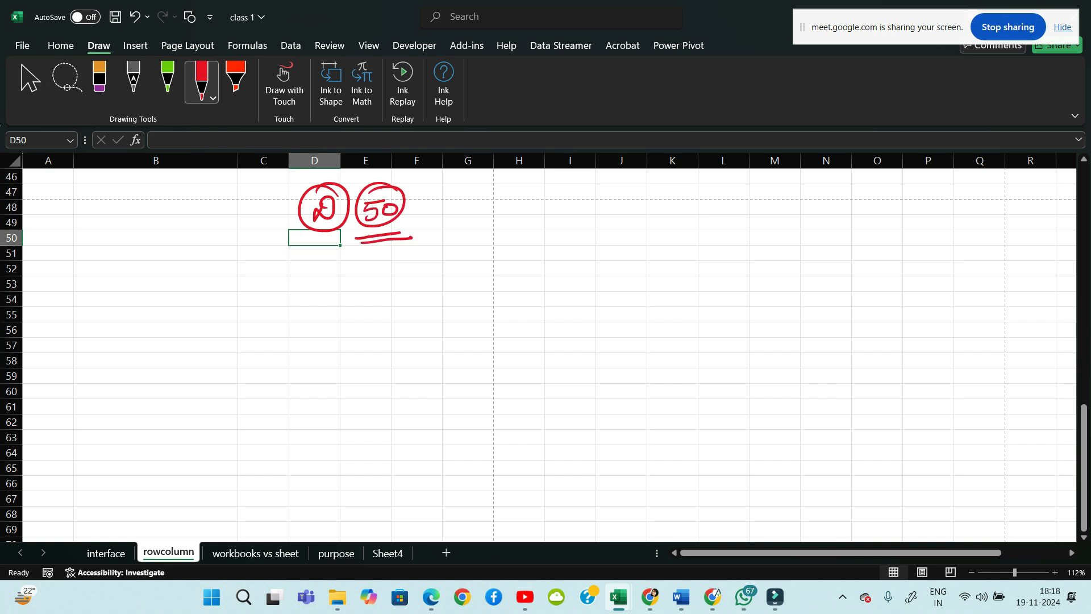
left_click(255, 553)
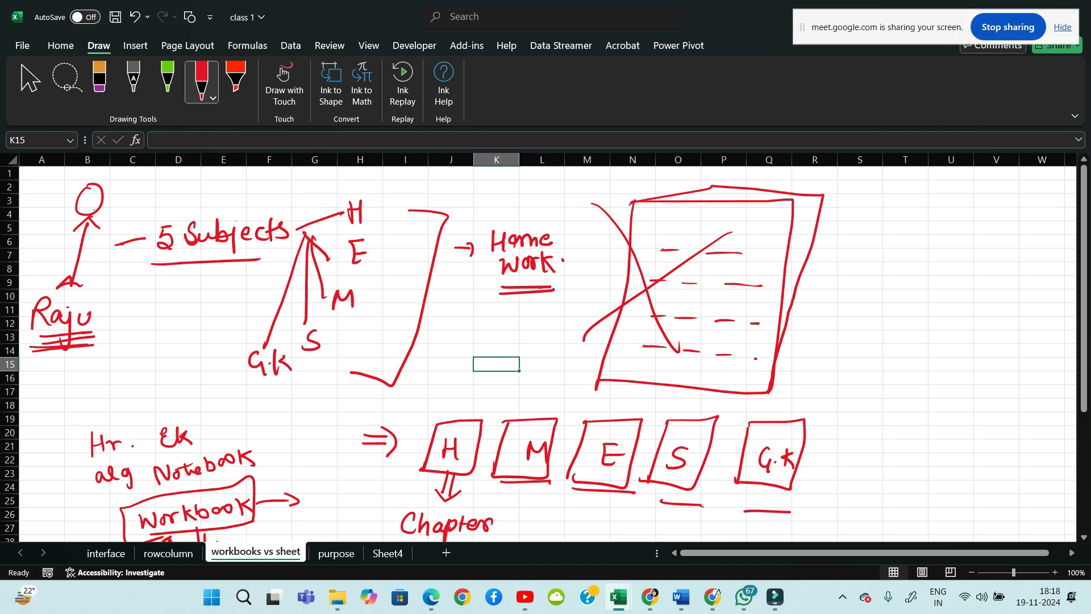
Go to the purpose sheet, start blank workbook Book2, and click cells C5, A2 and E11
left_click(336, 553)
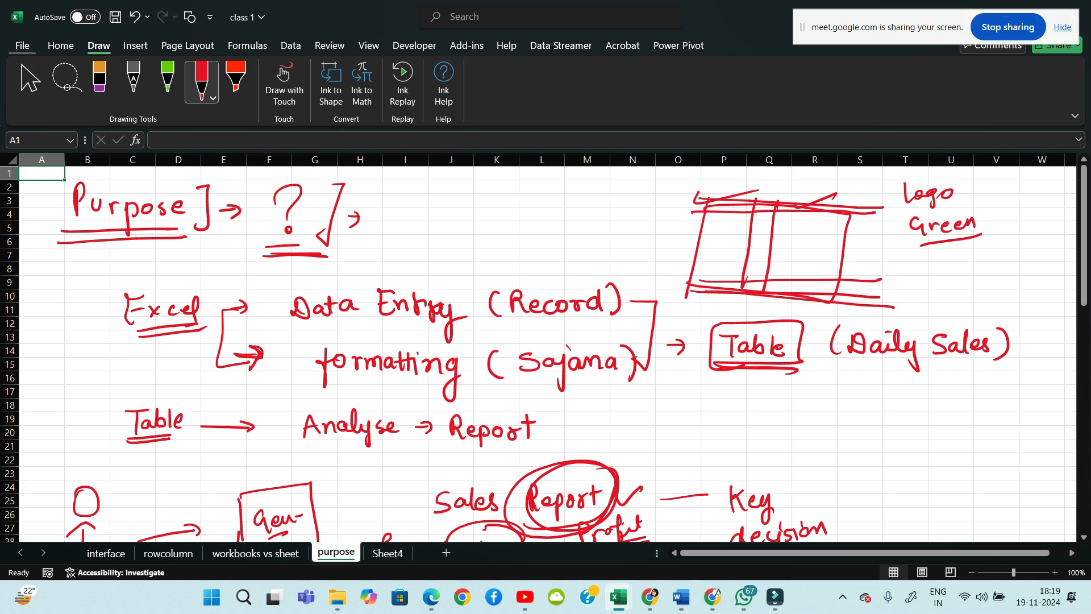
left_click(22, 45)
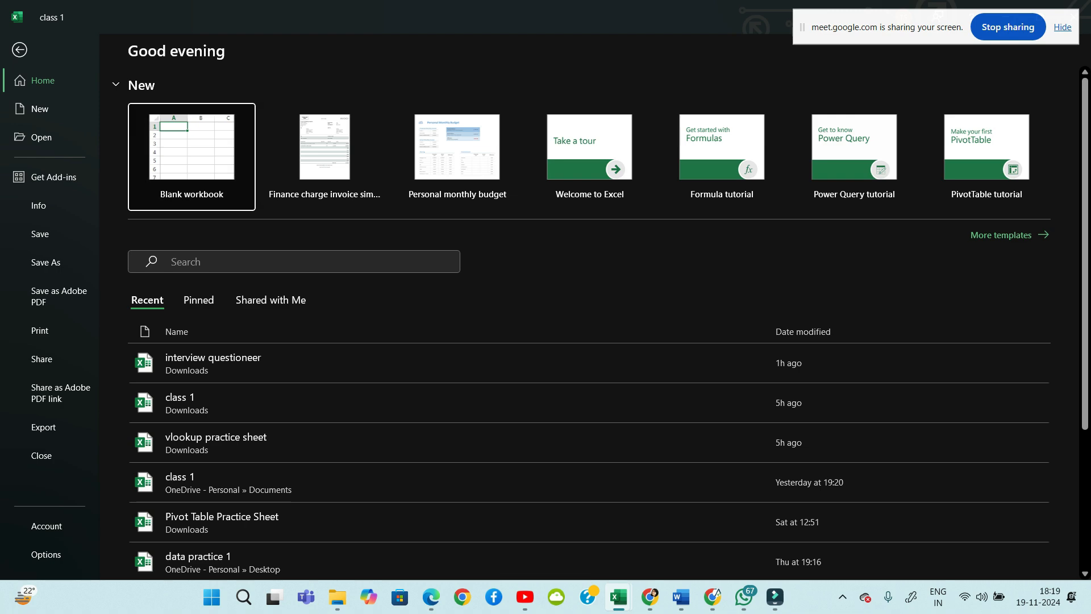
key("Escape")
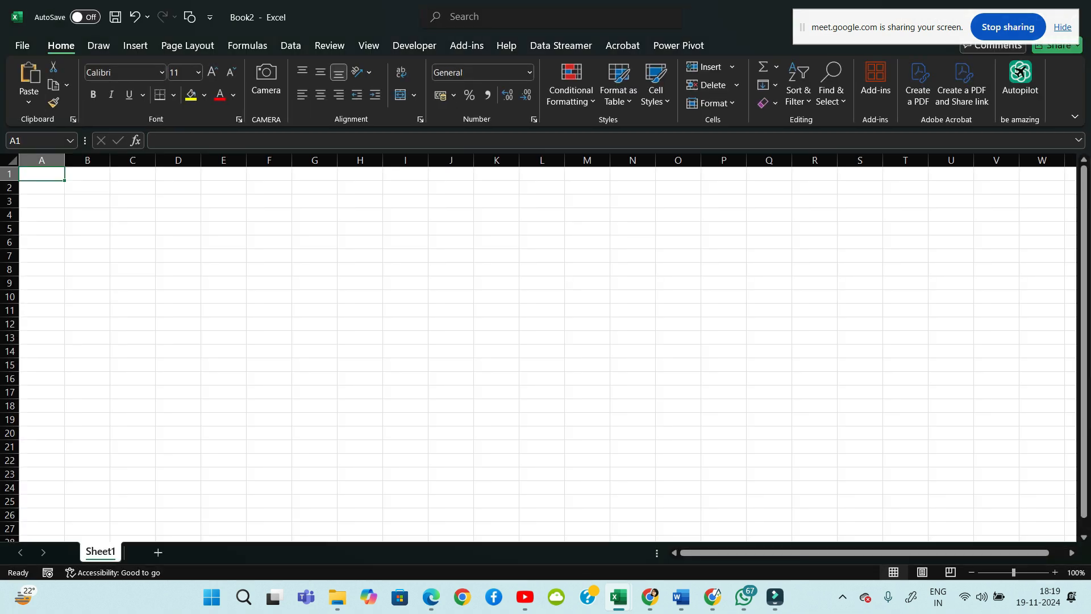
left_click(133, 228)
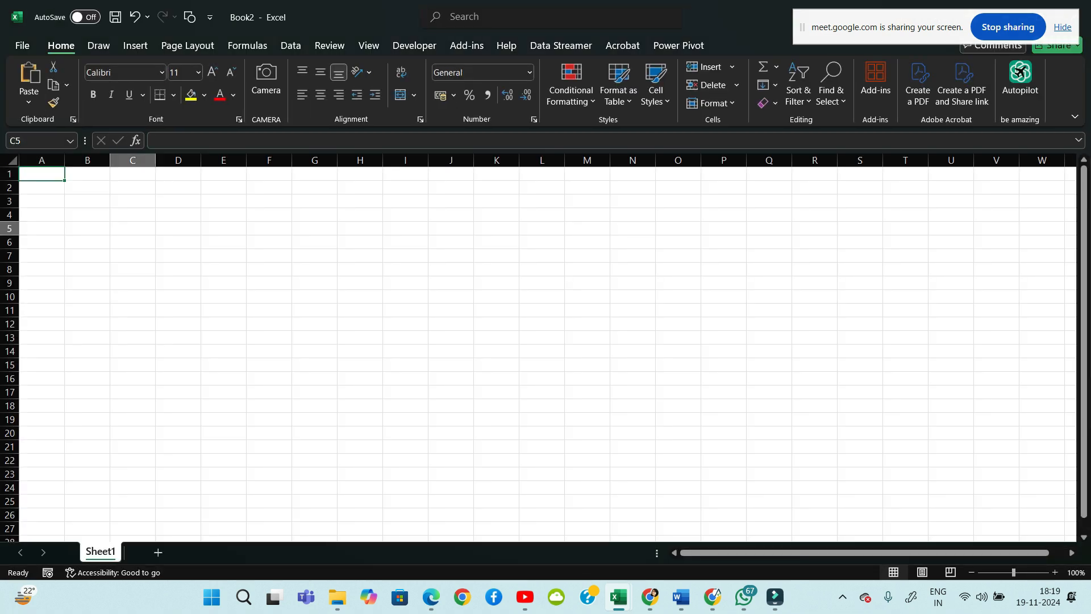
left_click(41, 188)
left_click(224, 310)
Add Sheet2 and handwrite an underlined S.NO heading in green ink with numbers 1 to 5
left_click(41, 202)
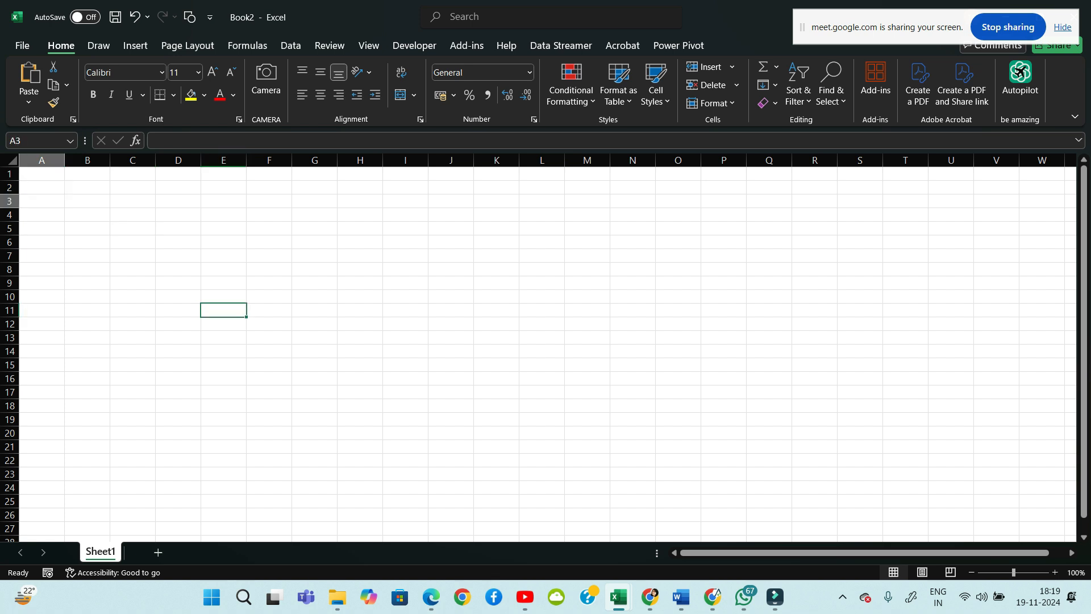
left_click(42, 174)
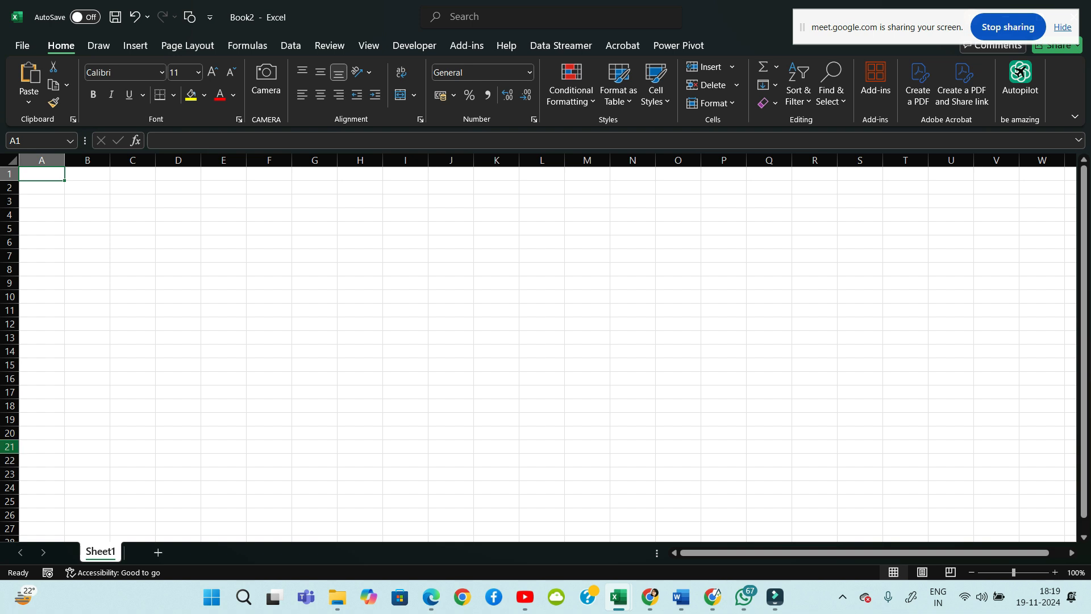
left_click(158, 552)
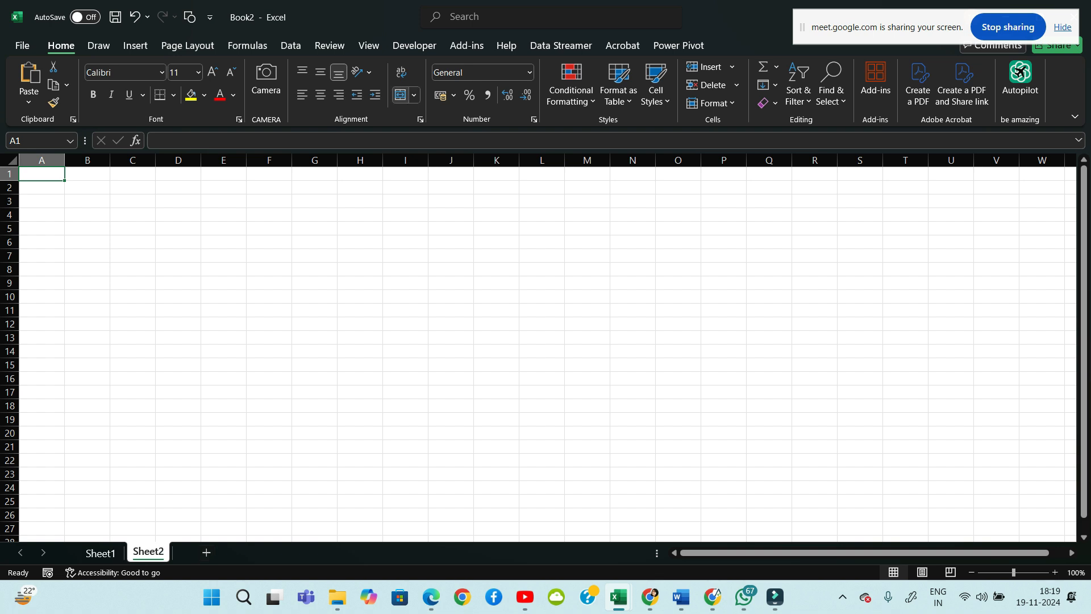
mouse_move(64, 209)
left_mouse_down()
mouse_move(66, 224)
mouse_move(52, 229)
left_mouse_up()
left_click(71, 218)
left_click_drag(78, 212, 102, 210)
mouse_move(54, 237)
left_mouse_down()
mouse_move(105, 230)
mouse_move(73, 270)
left_mouse_up()
mouse_move(72, 280)
left_mouse_down()
mouse_move(96, 289)
mouse_move(84, 330)
mouse_move(108, 381)
left_mouse_up()
left_click_drag(112, 362, 124, 355)
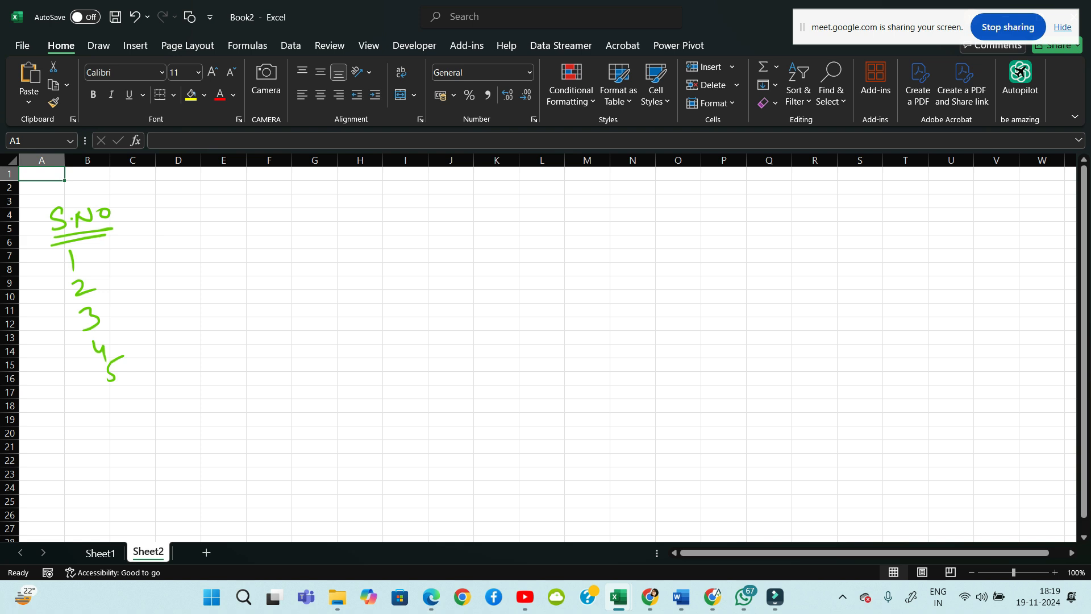
mouse_move(88, 204)
left_mouse_down()
mouse_move(131, 197)
mouse_move(163, 224)
mouse_move(183, 200)
mouse_move(200, 230)
mouse_move(269, 202)
left_mouse_up()
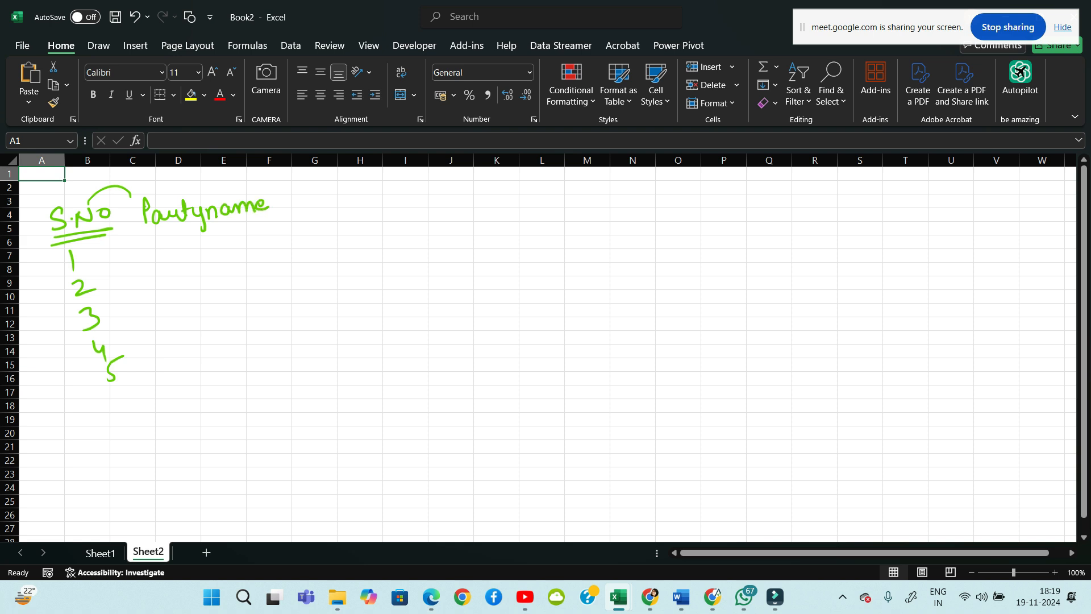
Sketch party name and sales headings with placeholder entries in green, then return to Sheet1
mouse_move(148, 229)
left_mouse_down()
mouse_move(269, 211)
mouse_move(172, 234)
mouse_move(257, 223)
left_mouse_up()
mouse_move(159, 253)
left_mouse_down()
mouse_move(183, 246)
mouse_move(191, 258)
left_mouse_up()
mouse_move(168, 284)
left_mouse_down()
mouse_move(200, 277)
mouse_move(192, 301)
mouse_move(210, 329)
left_mouse_up()
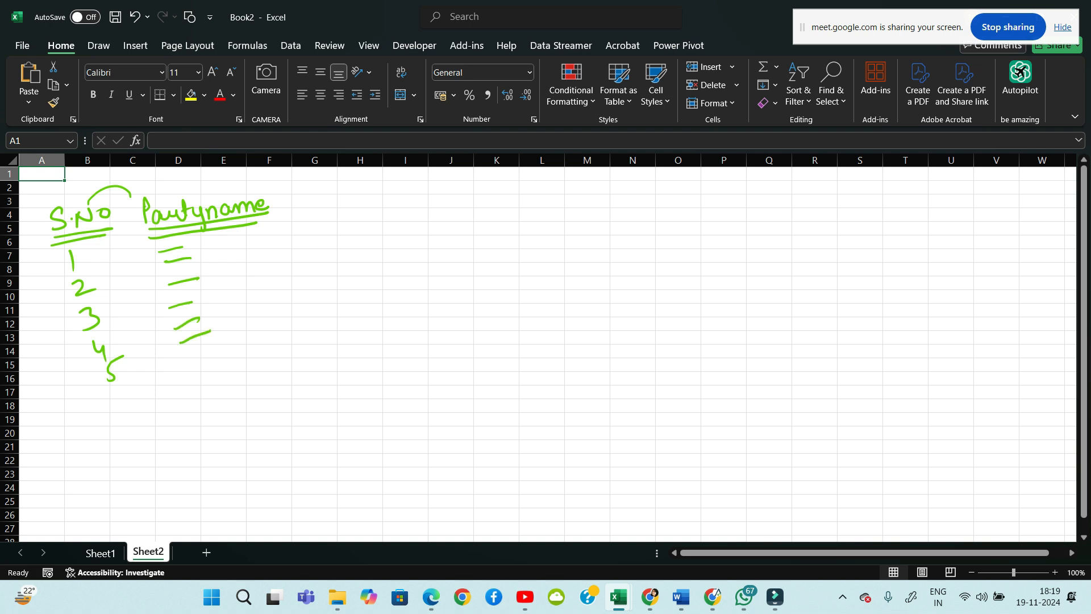
mouse_move(330, 186)
left_mouse_down()
mouse_move(311, 200)
mouse_move(378, 193)
left_mouse_up()
mouse_move(303, 211)
left_mouse_down()
mouse_move(388, 199)
mouse_move(358, 218)
mouse_move(351, 258)
left_mouse_up()
mouse_move(317, 289)
left_mouse_down()
mouse_move(340, 281)
mouse_move(353, 290)
left_mouse_up()
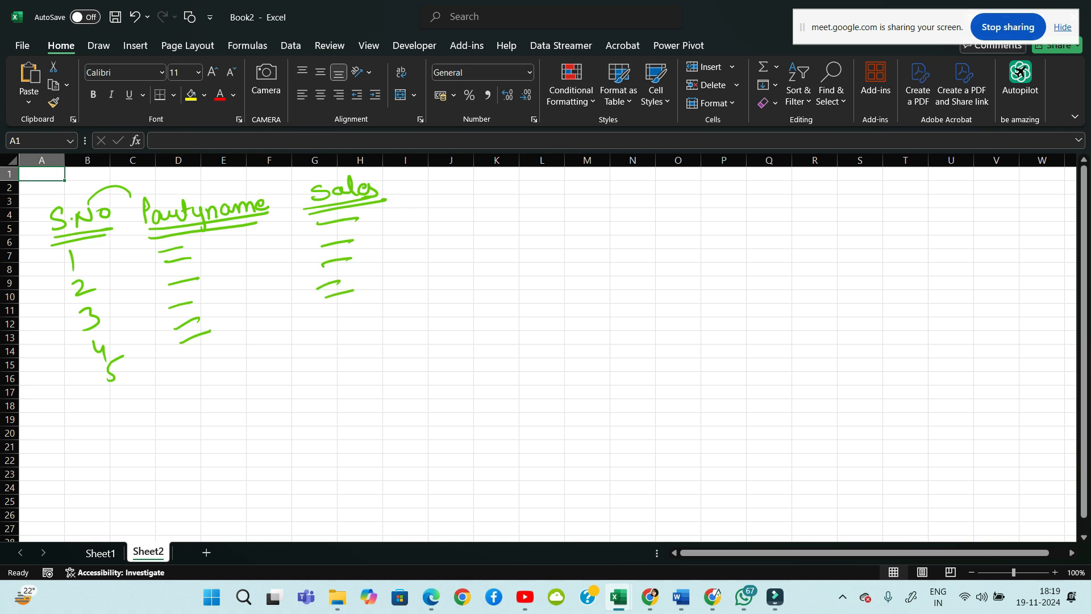
left_click(100, 553)
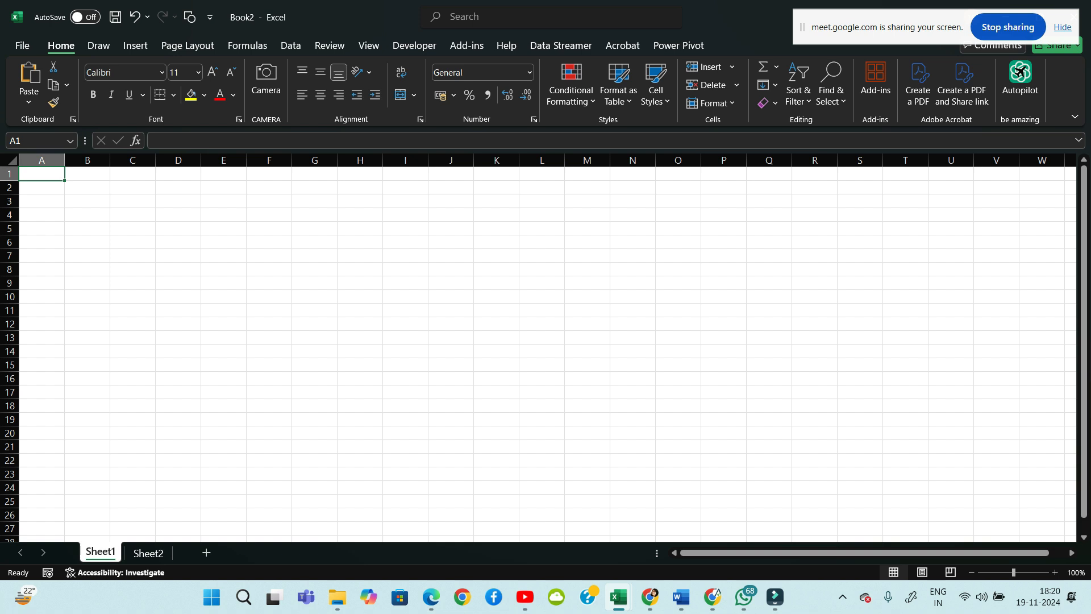
key("Down")
key("Down")
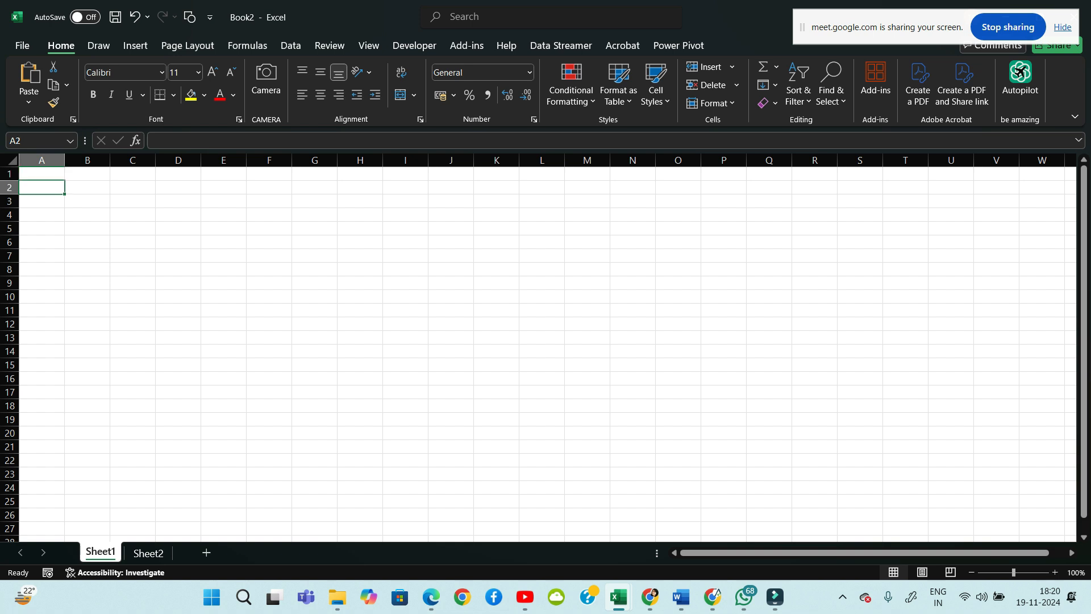
key("Right")
key("ctrl+Home")
left_click_drag(87, 214, 87, 228)
key("ctrl+Home")
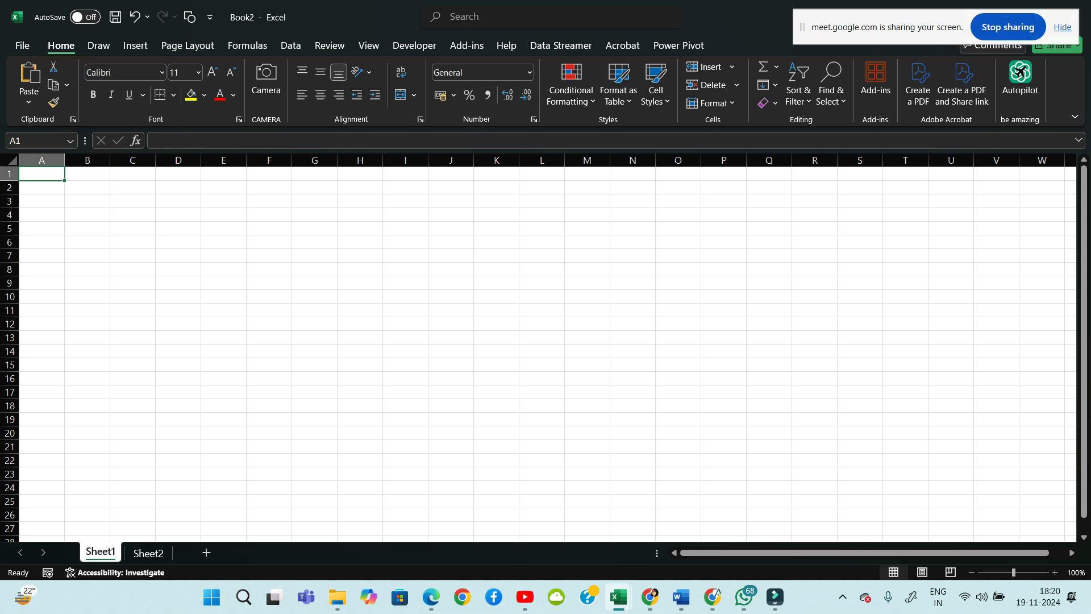
key("Right")
key("Right")
key("Right")
key("Right")
key("Right")
key("Right")
key("Right")
key("Right")
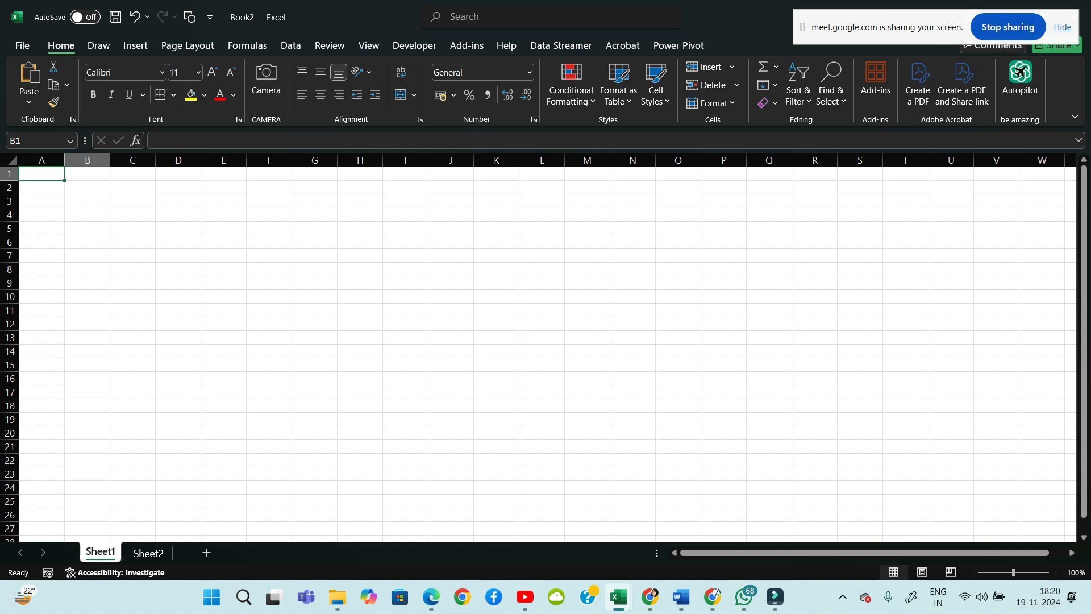
key("Right")
key("Right")
key("Right")
key("Right")
key("Right")
key("Right")
key("Right")
key("Right")
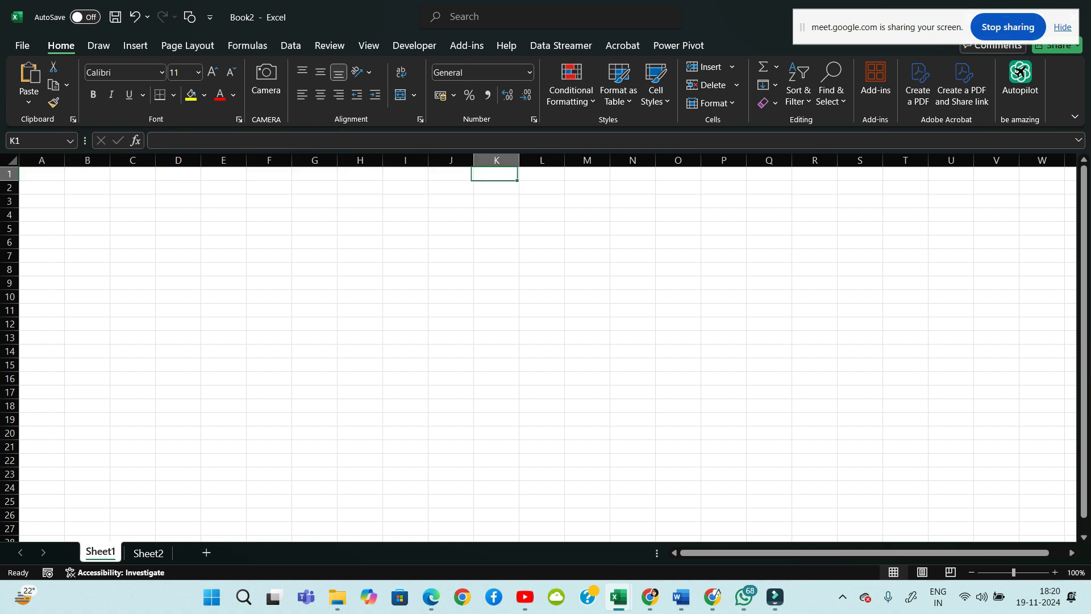
key("Right")
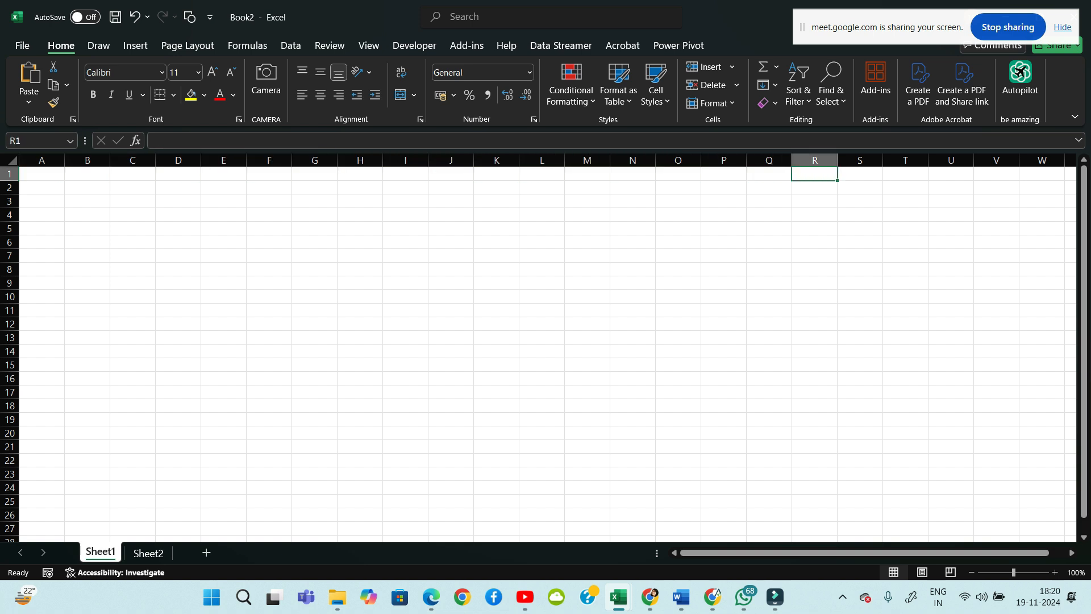
key("Left")
key("Left")
key("Left")
key("Left")
key("Left")
key("Left")
key("Left")
key("Left")
key("Left")
key("Left")
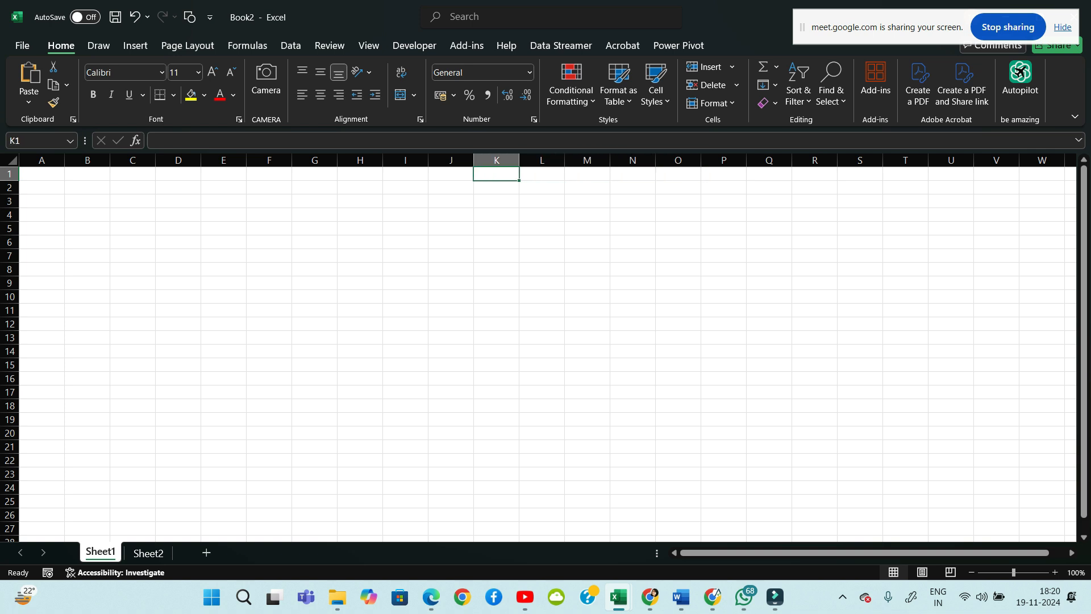
key("Down")
key("Down")
key("Down")
key("Down")
key("Down")
key("Down")
key("Down")
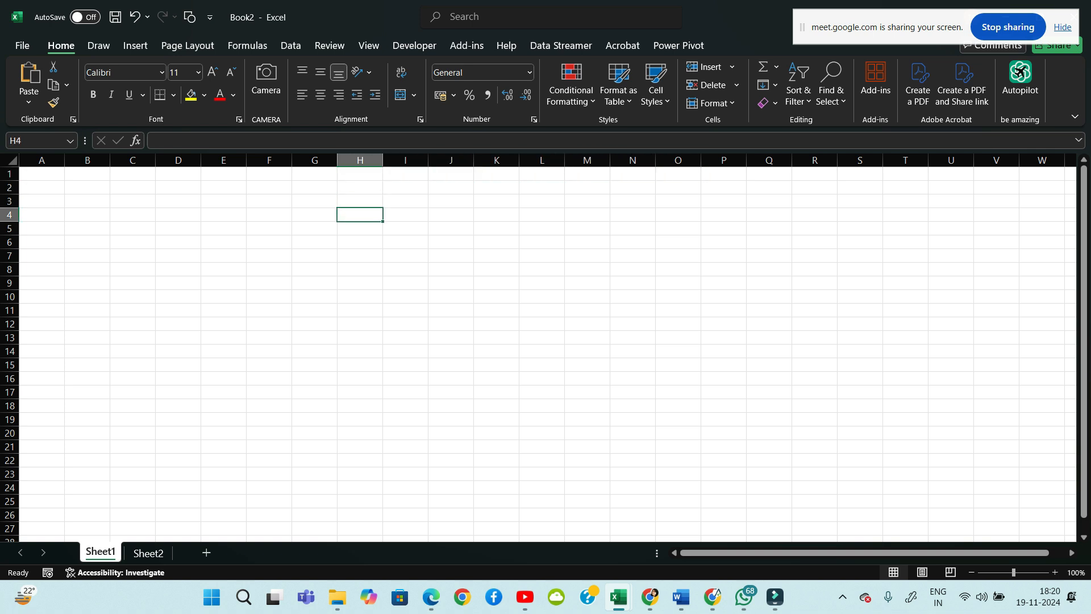
key("Up")
key("Up")
key("Up")
key("Up")
key("Up")
key("Up")
key("Left")
key("Left")
key("Left")
key("Left")
key("Left")
key("Left")
key("Left")
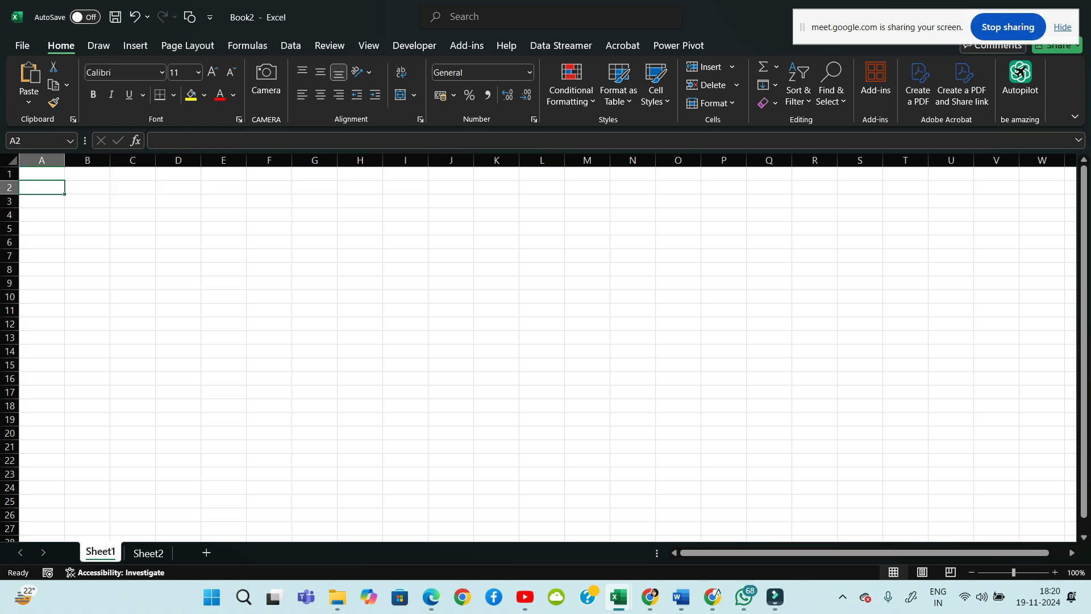
key("Up")
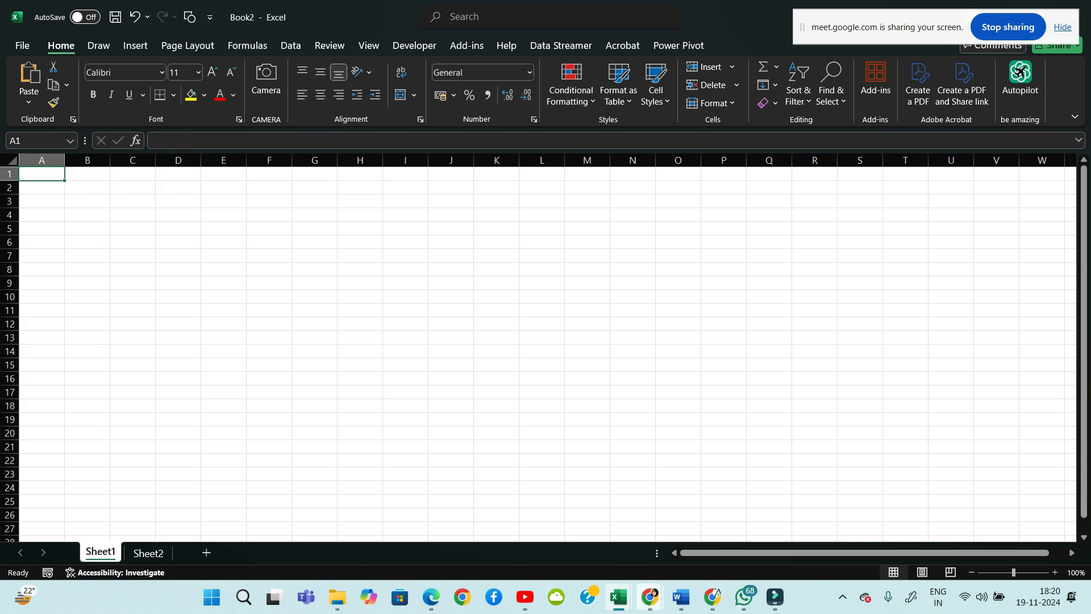
Admit the waiting participant in the Meet call, then switch back to the blank Book2 workbook
mouse_move(650, 596)
left_click(572, 531)
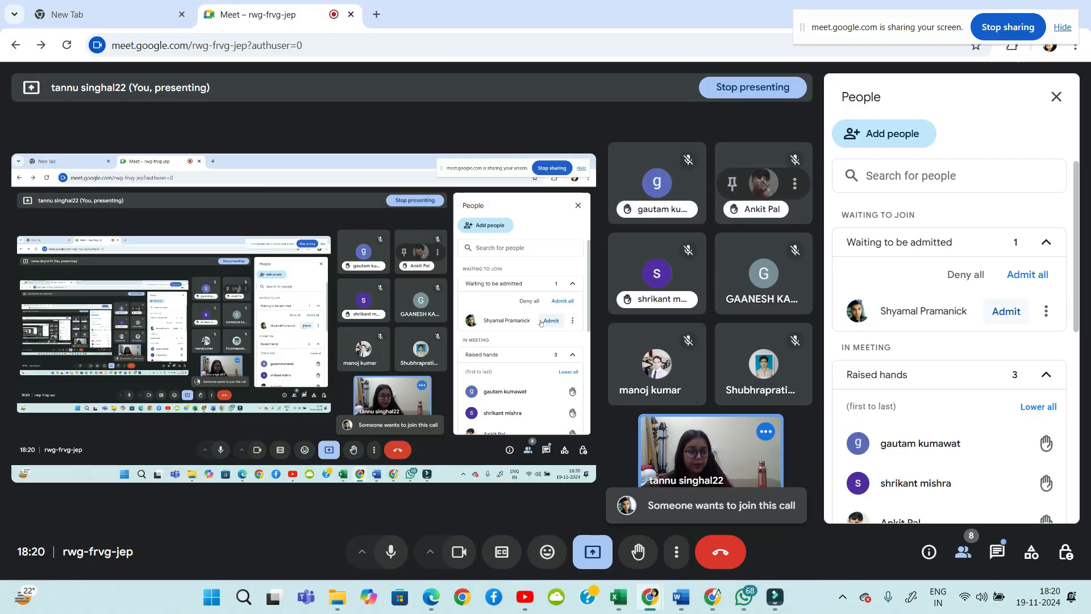
left_click(1005, 310)
mouse_move(746, 598)
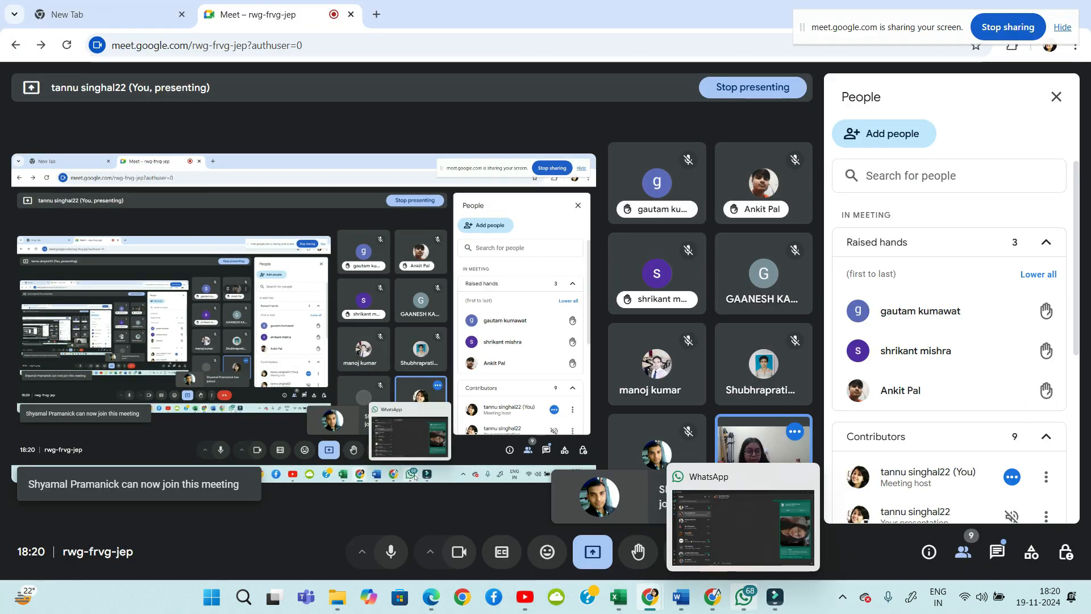
mouse_move(681, 597)
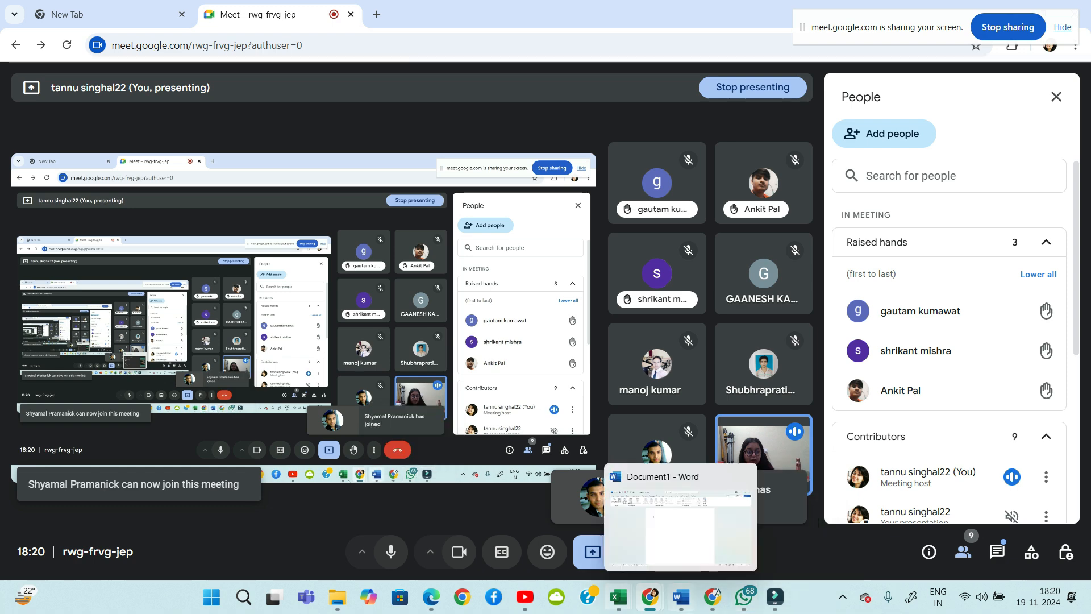
mouse_move(618, 596)
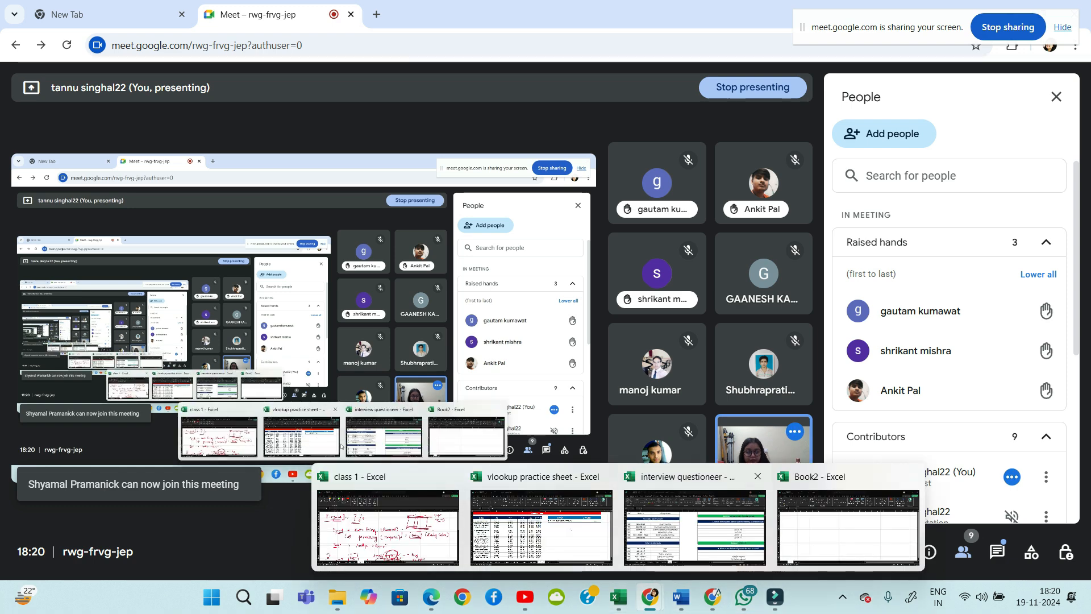
left_click(847, 528)
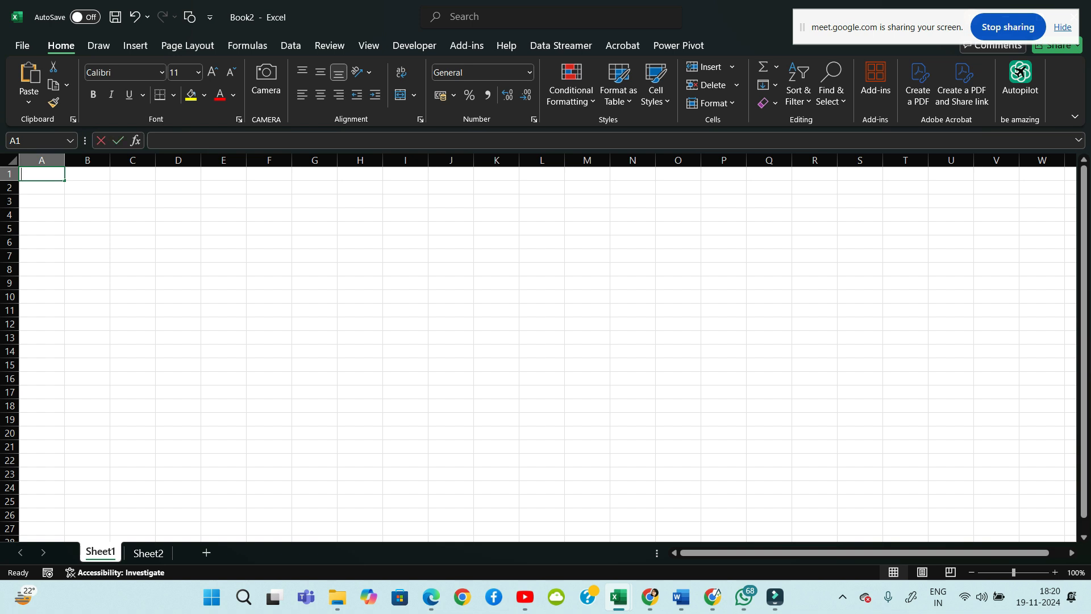
Enter 'S' in cell A1 and return to that cell
type("S")
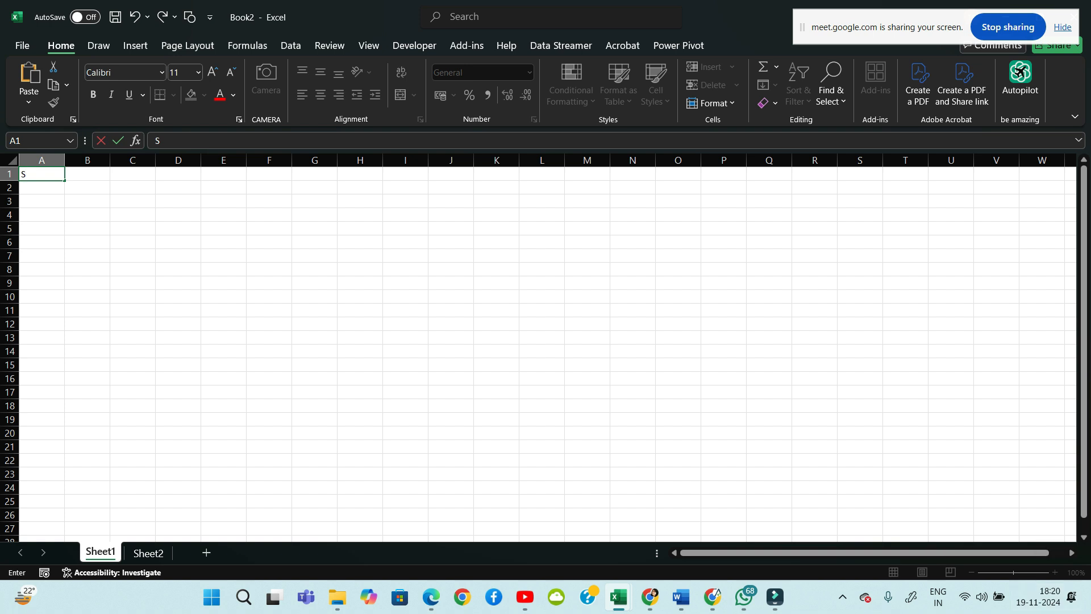
left_click(951, 474)
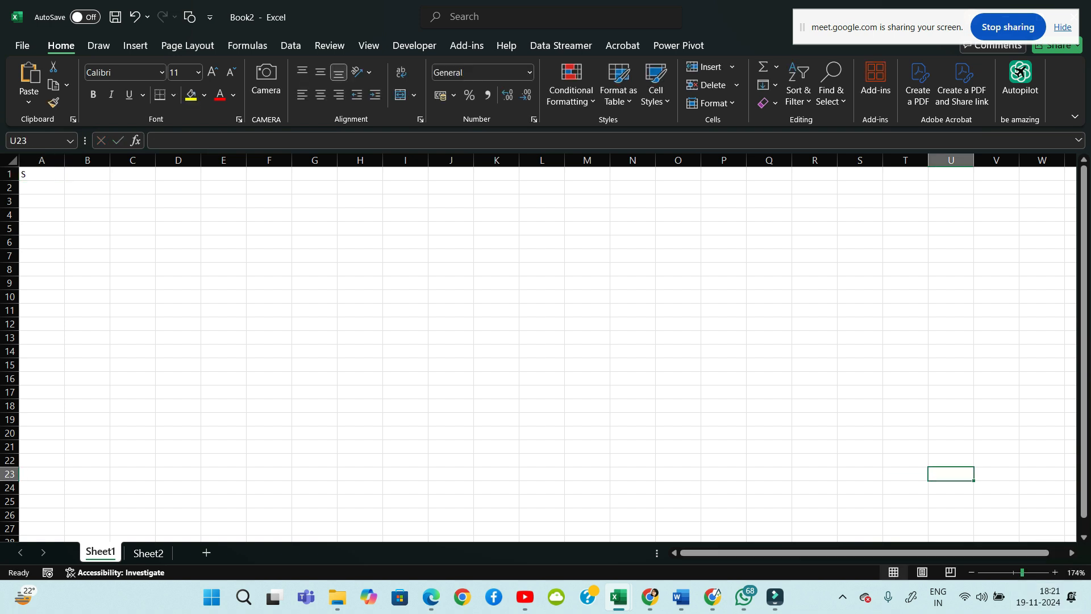
scroll(539, 348, "up", 3)
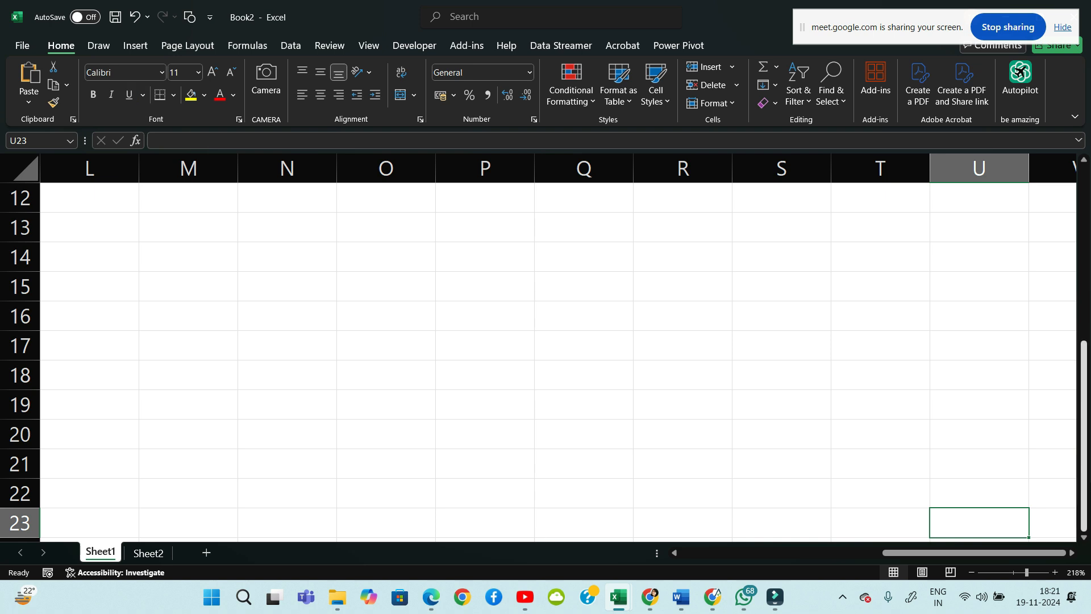
scroll(557, 358, "up", 4)
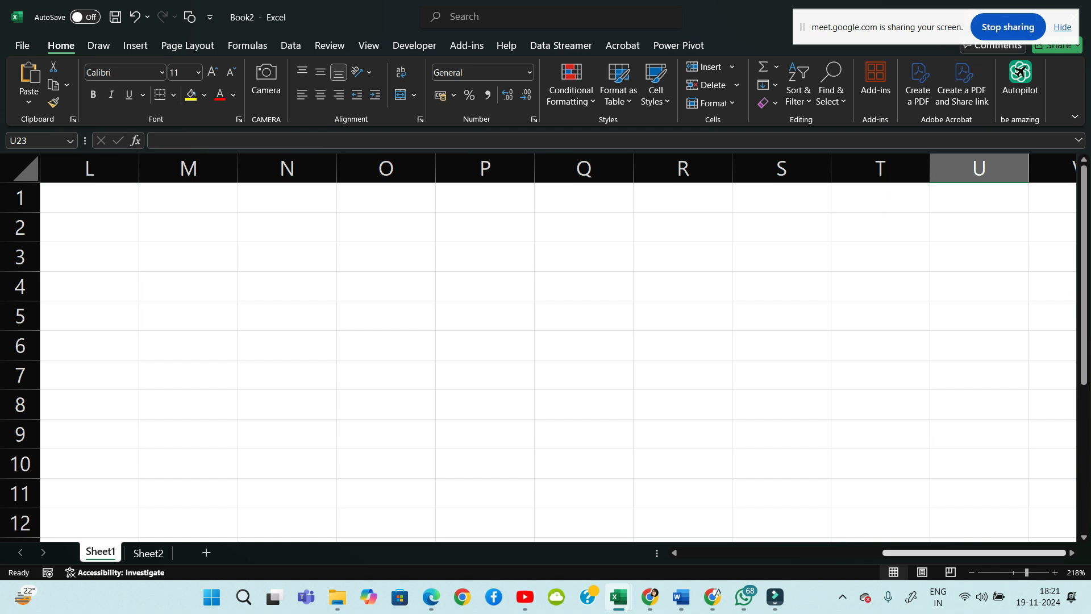
scroll(558, 352, "left", 8)
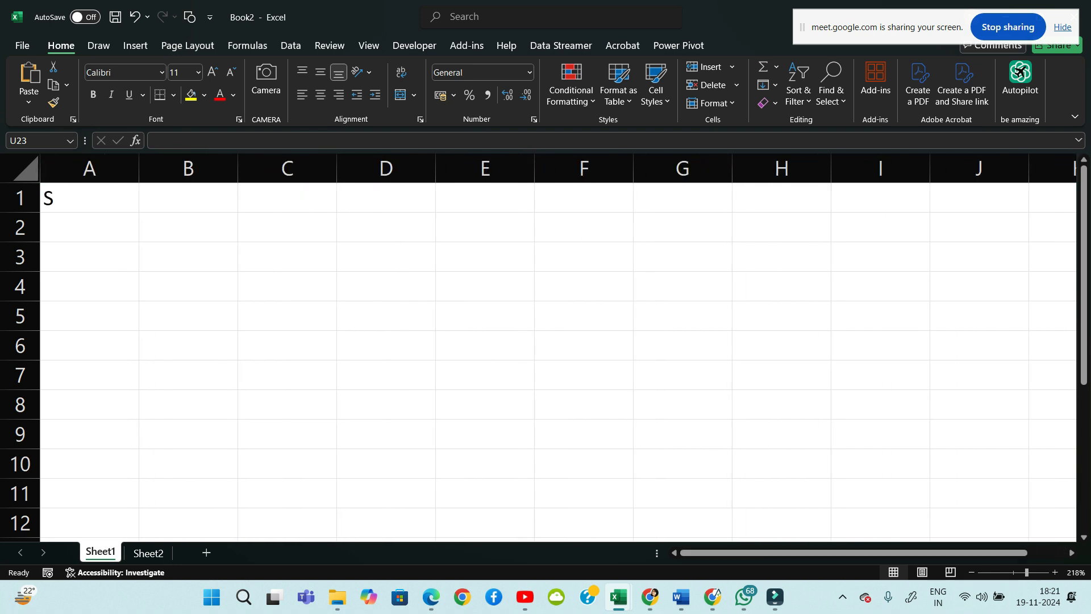
left_click(90, 198)
key("Down")
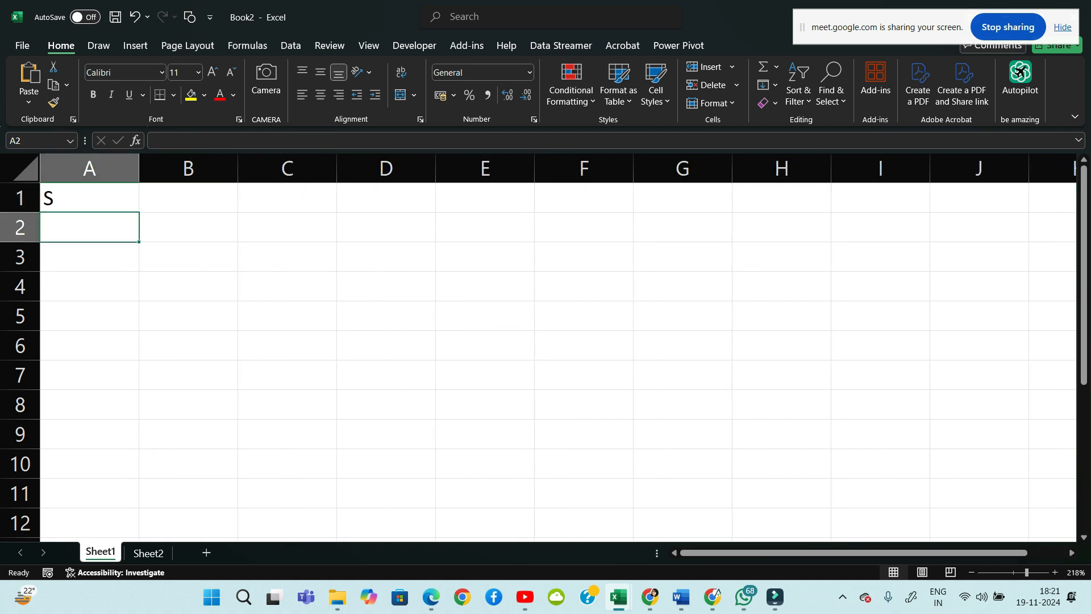
key("Up")
Undo the stray 'DKHD' entry and edit A1 to read 'S NO.'
type("DKHD")
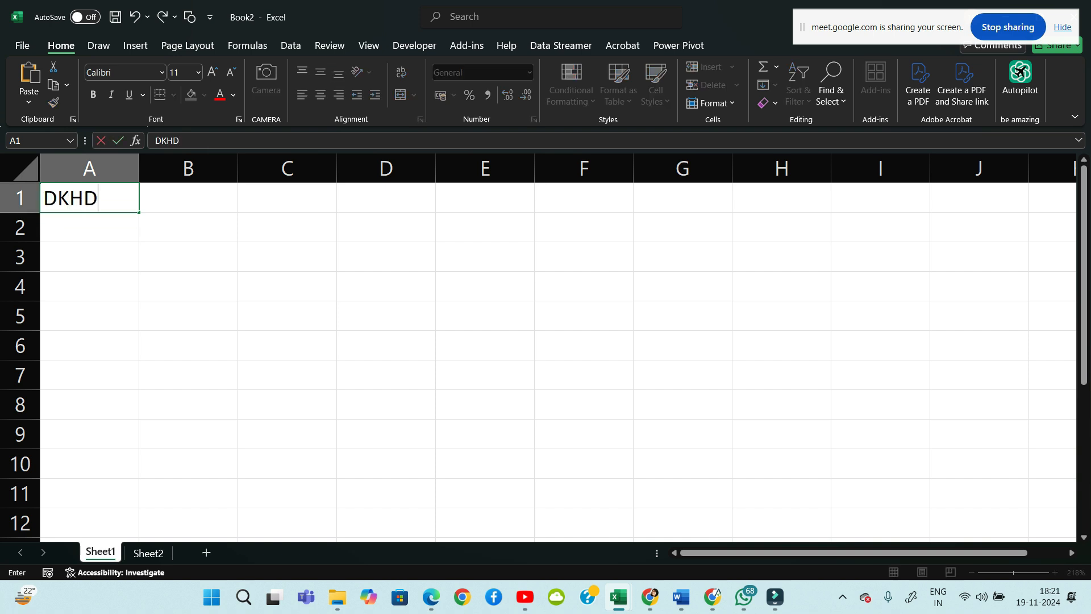
key("ctrl+z")
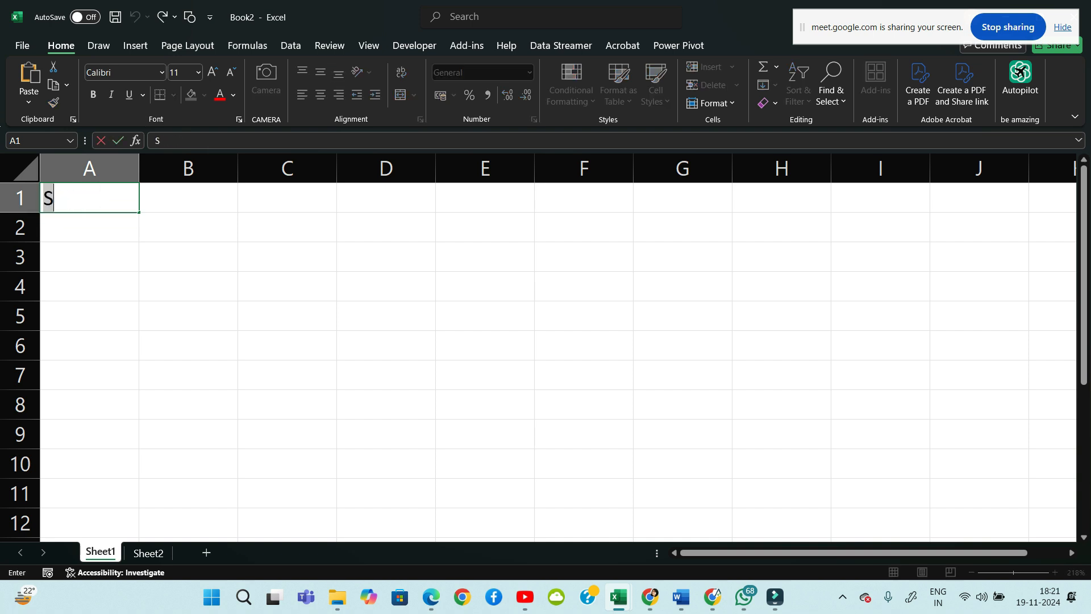
key("Return")
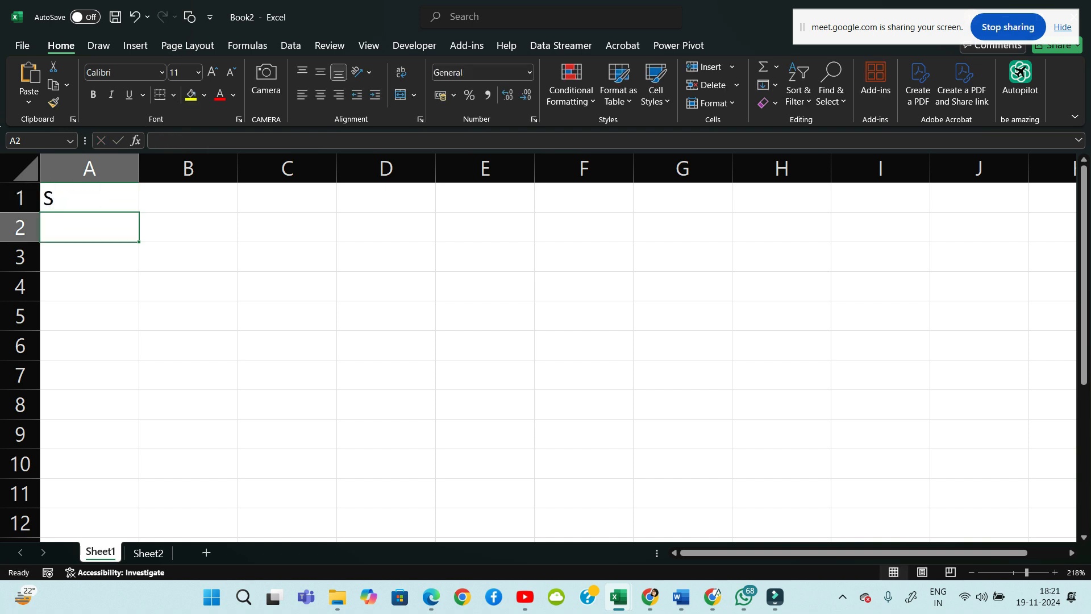
key("Up")
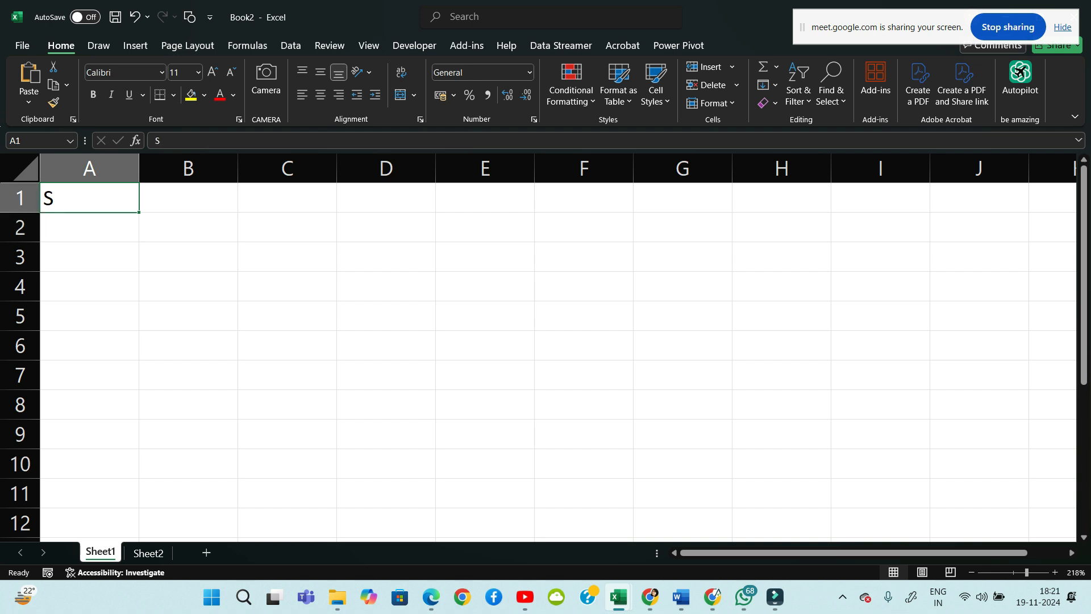
key("F2")
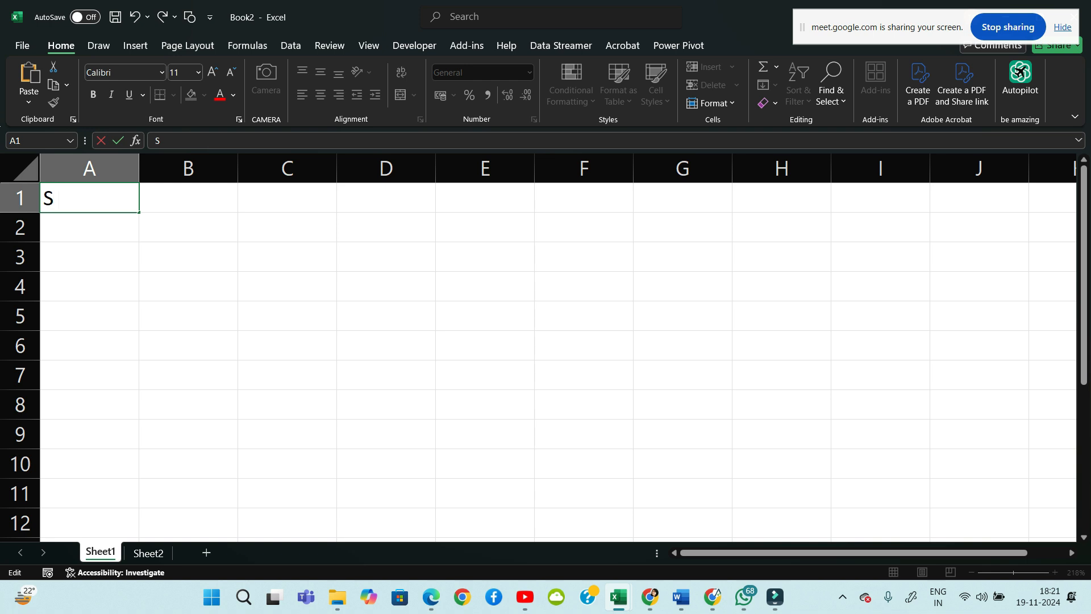
type("NO.")
Enter 'PARTY NAME' in B1 and auto-fit column B to the heading
left_click(188, 198)
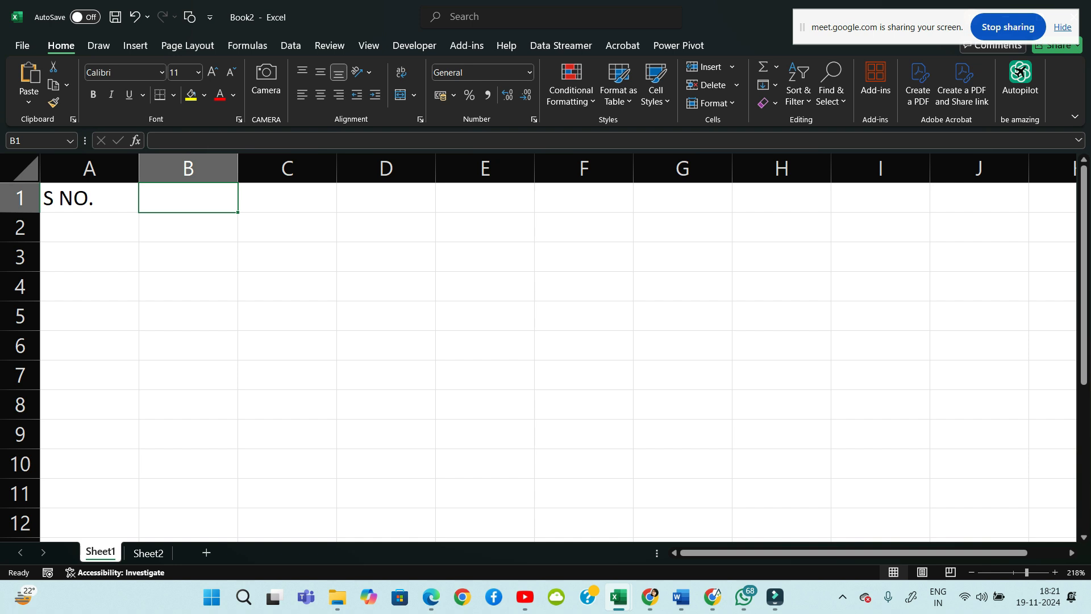
type("PARTY ")
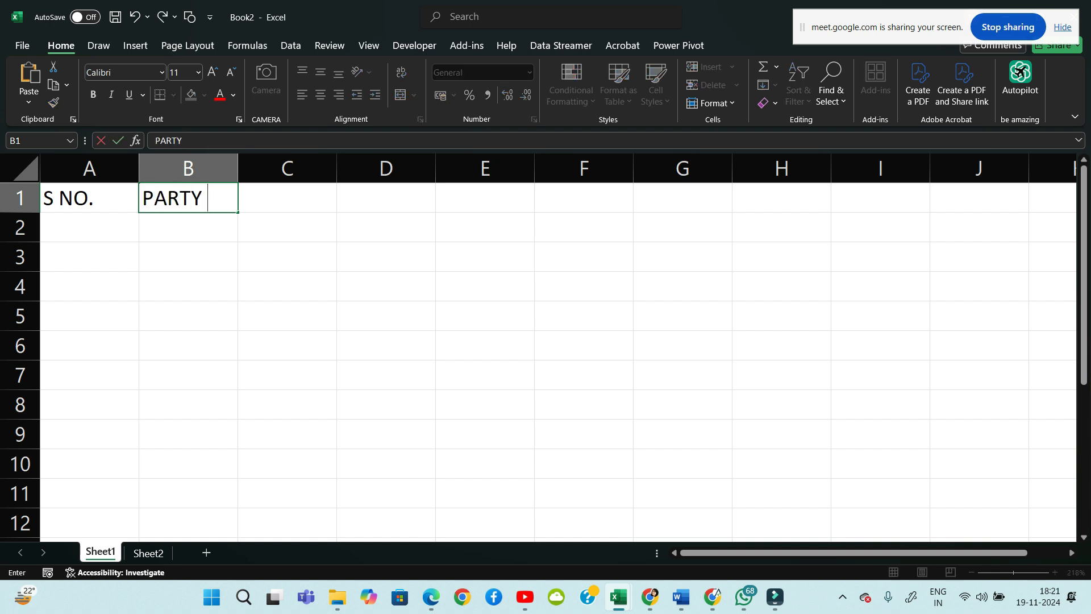
type("NAME")
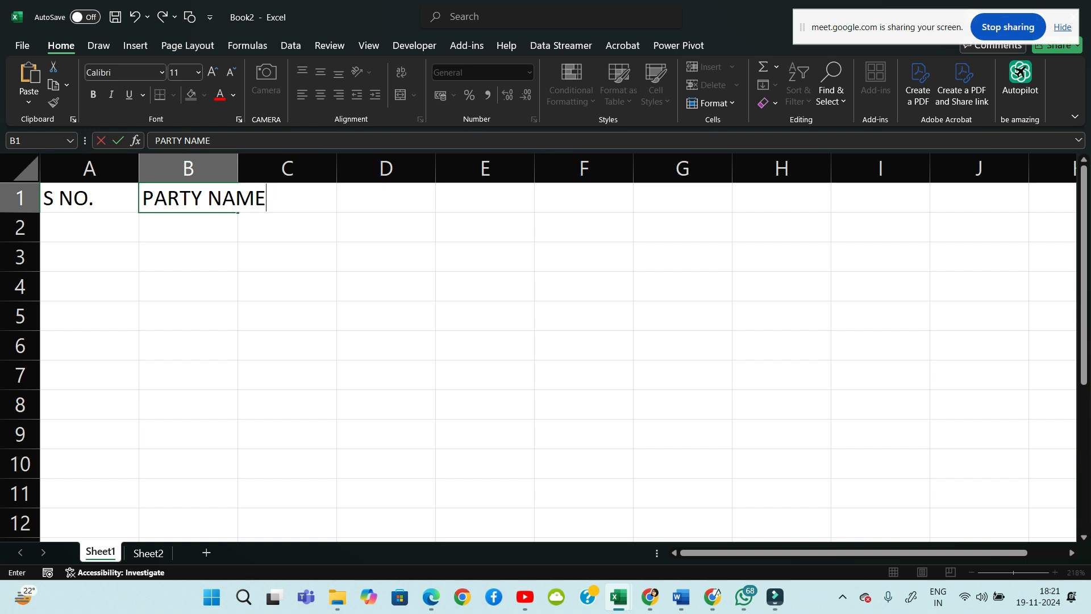
left_click(188, 315)
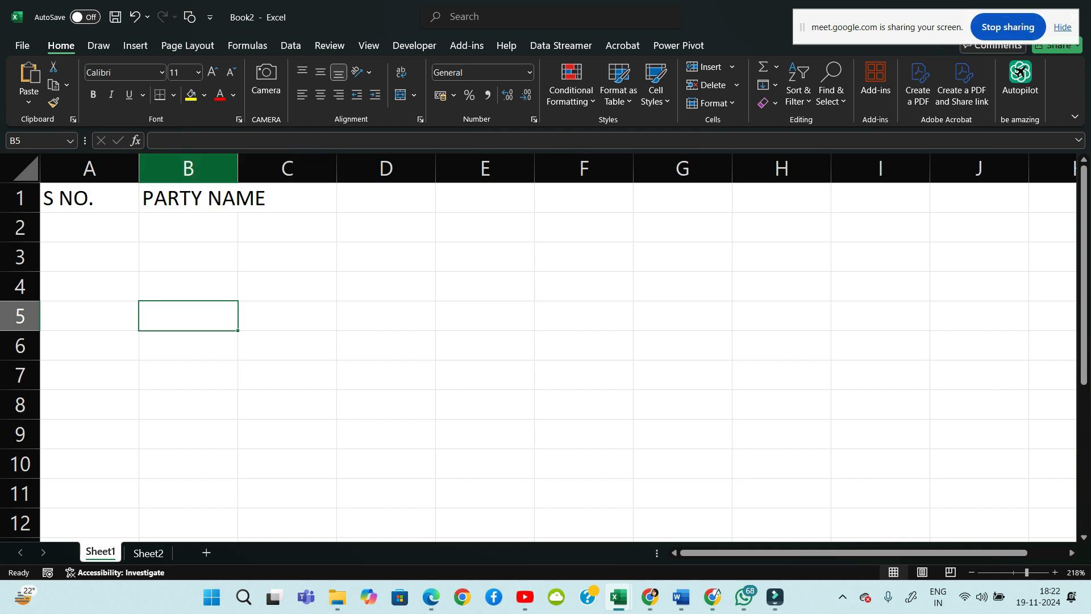
left_click_drag(237, 167, 298, 168)
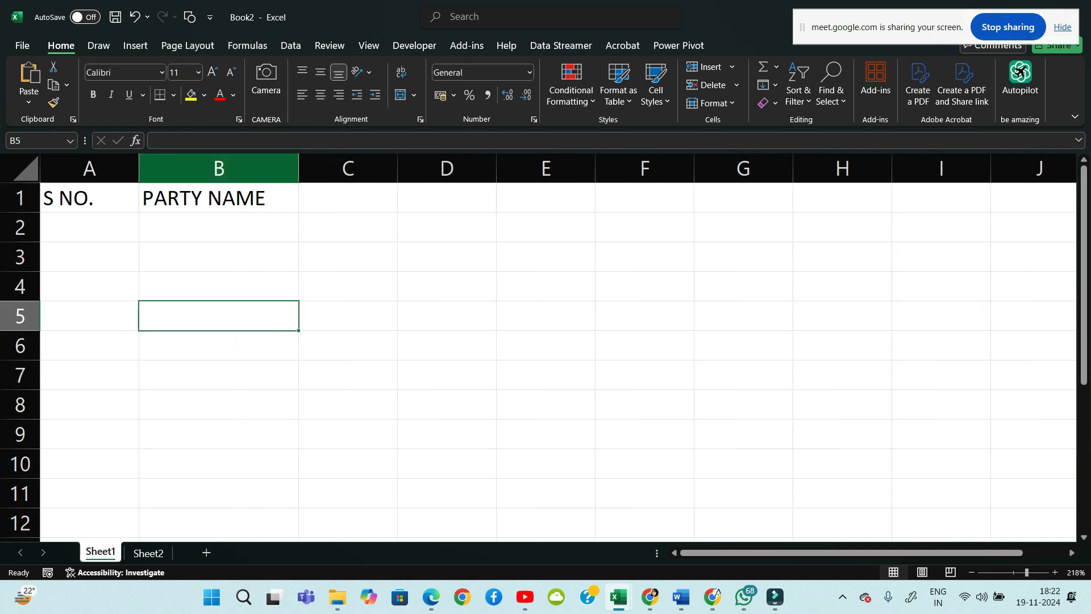
key("ctrl+z")
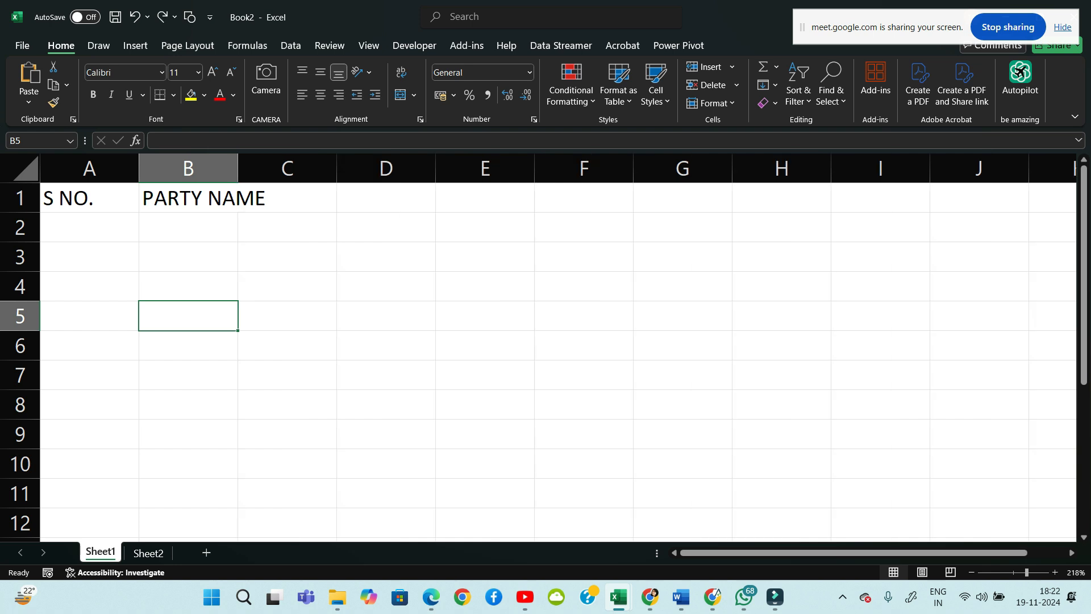
left_click(188, 257)
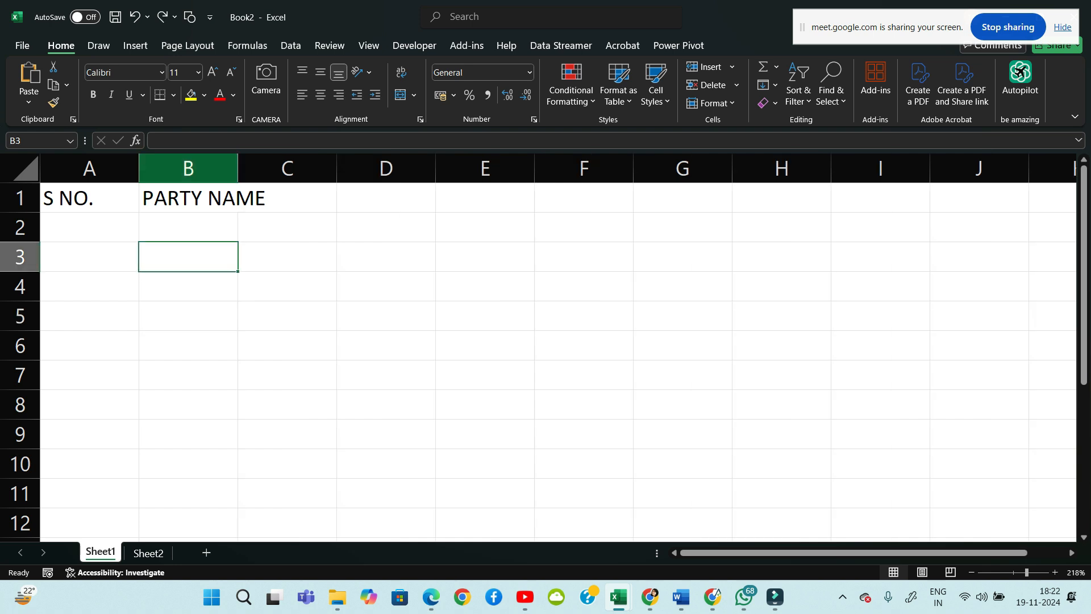
left_click(188, 169)
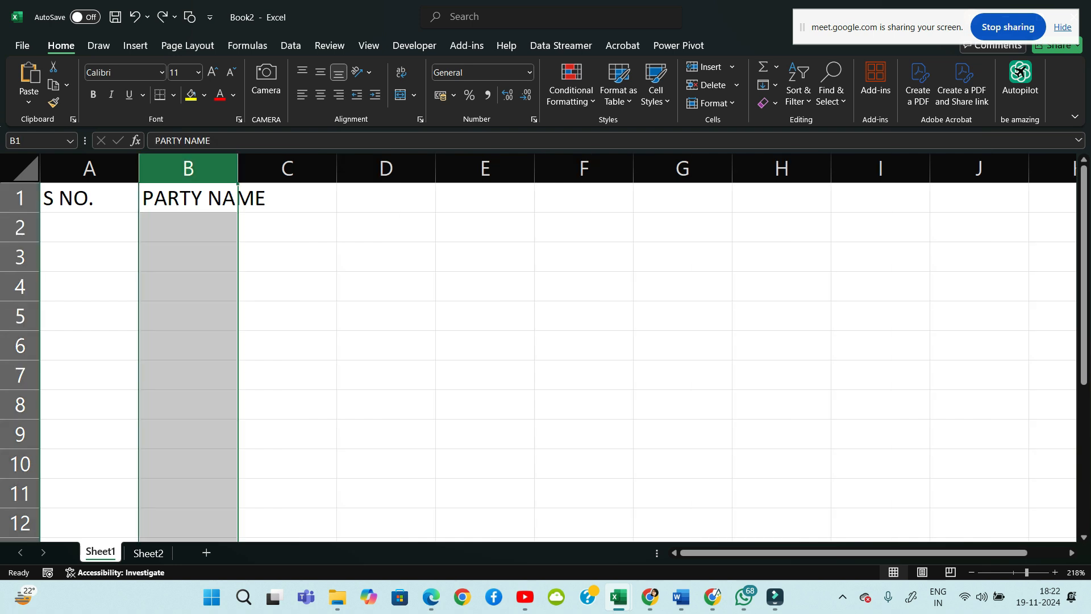
double_click(238, 169)
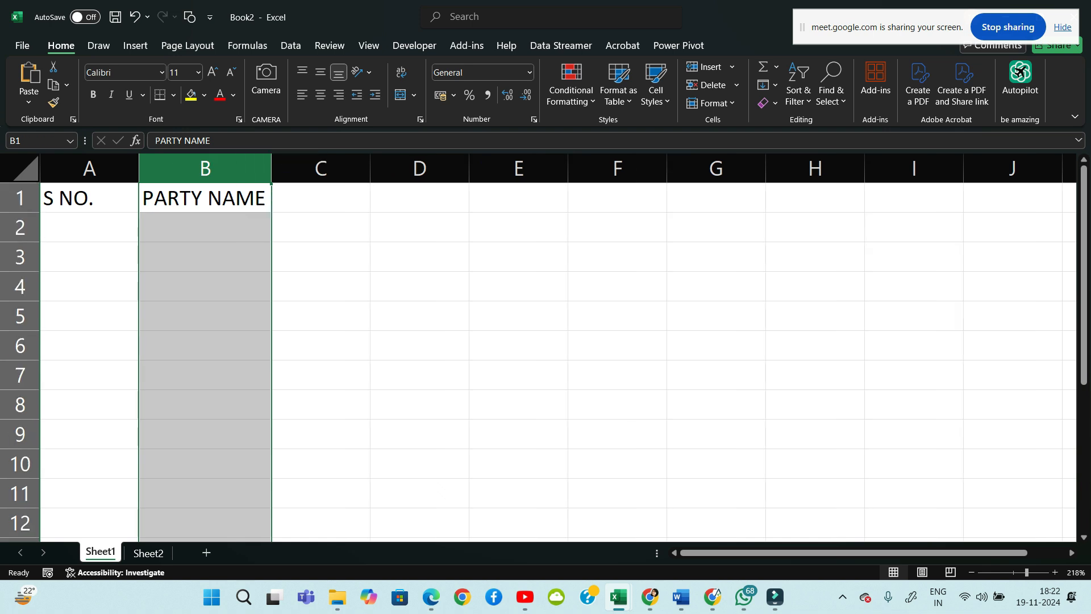
left_click(321, 227)
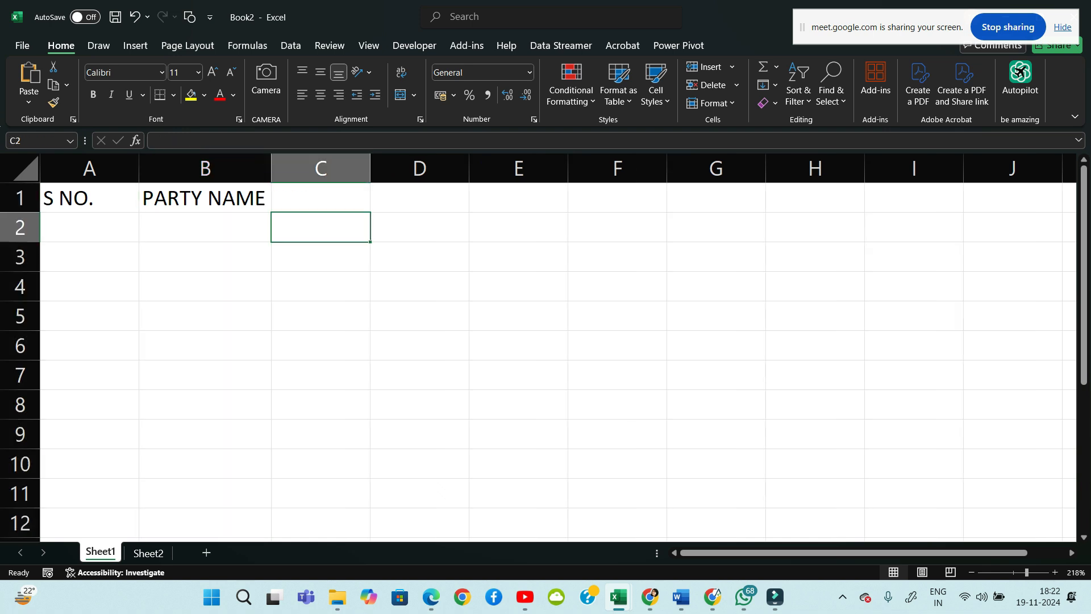
Enter 'SALES' in C1, widen column B further, and select B2 for the names
key("Up")
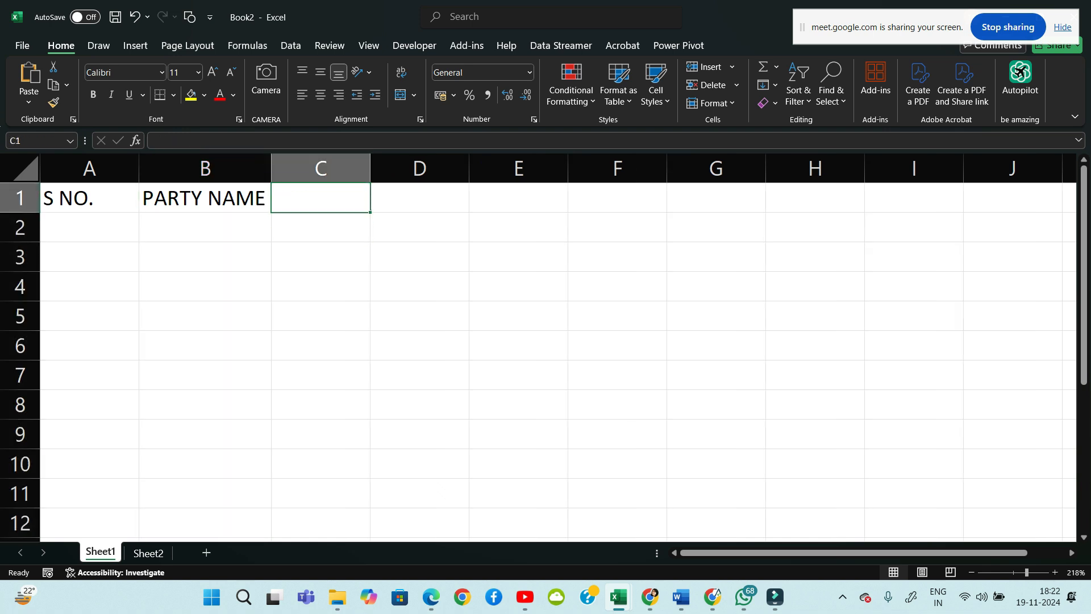
type("SALES")
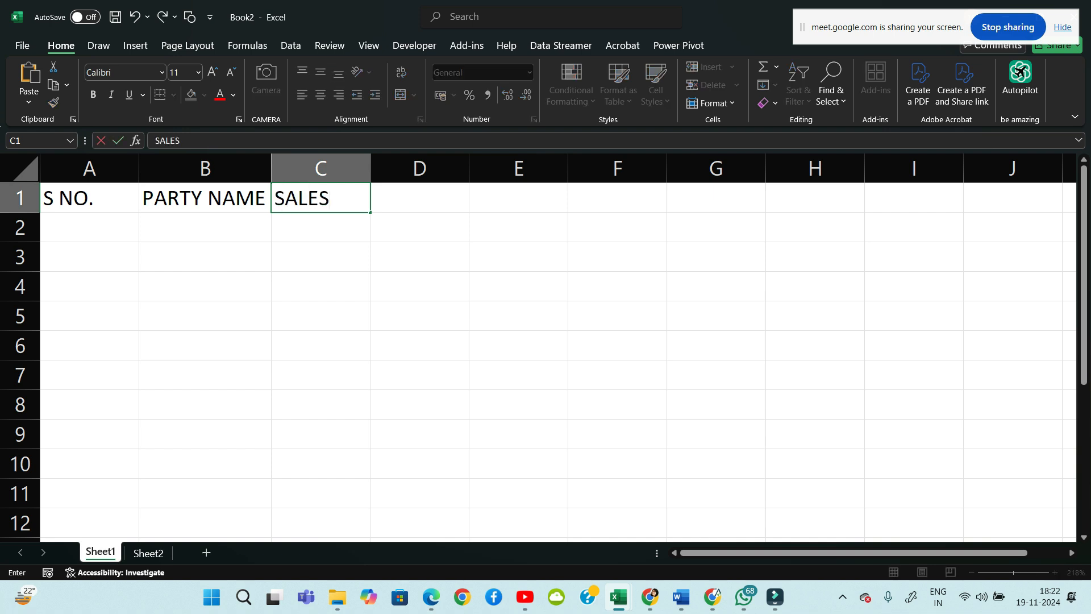
key("Return")
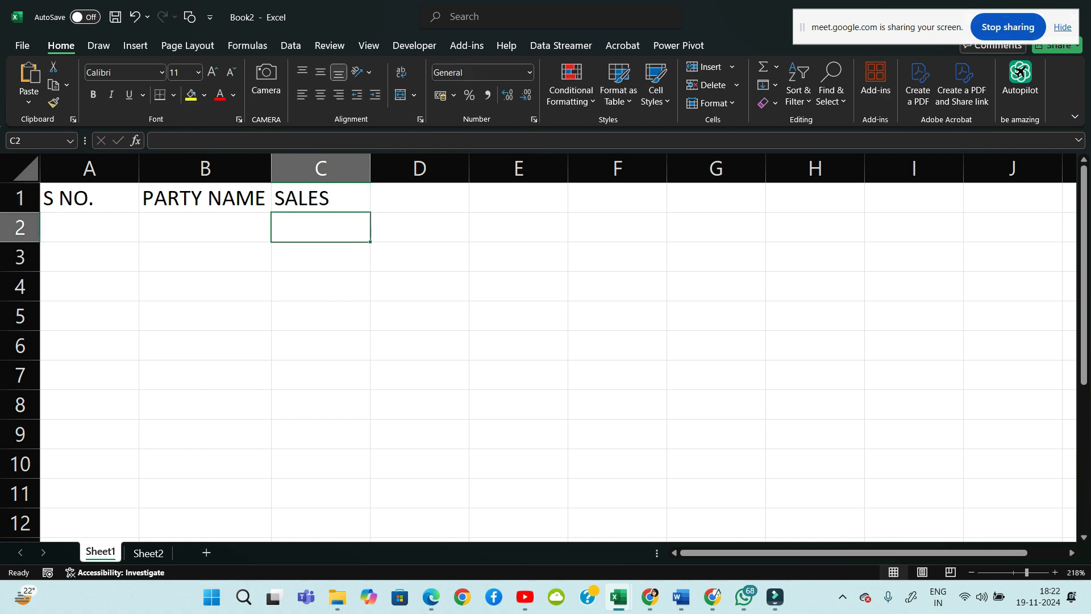
left_click(205, 257)
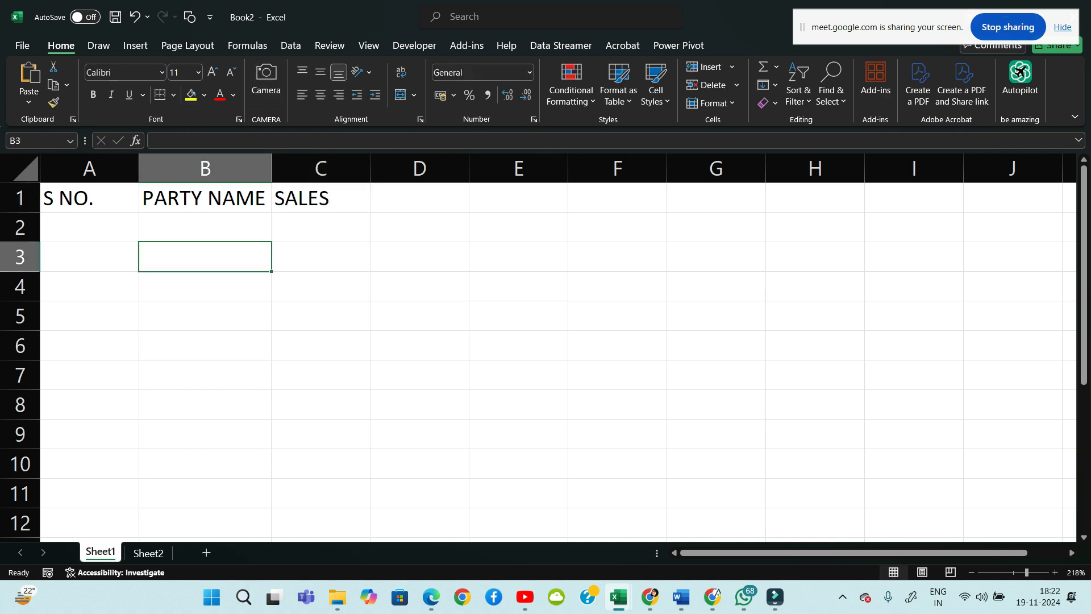
left_click(89, 227)
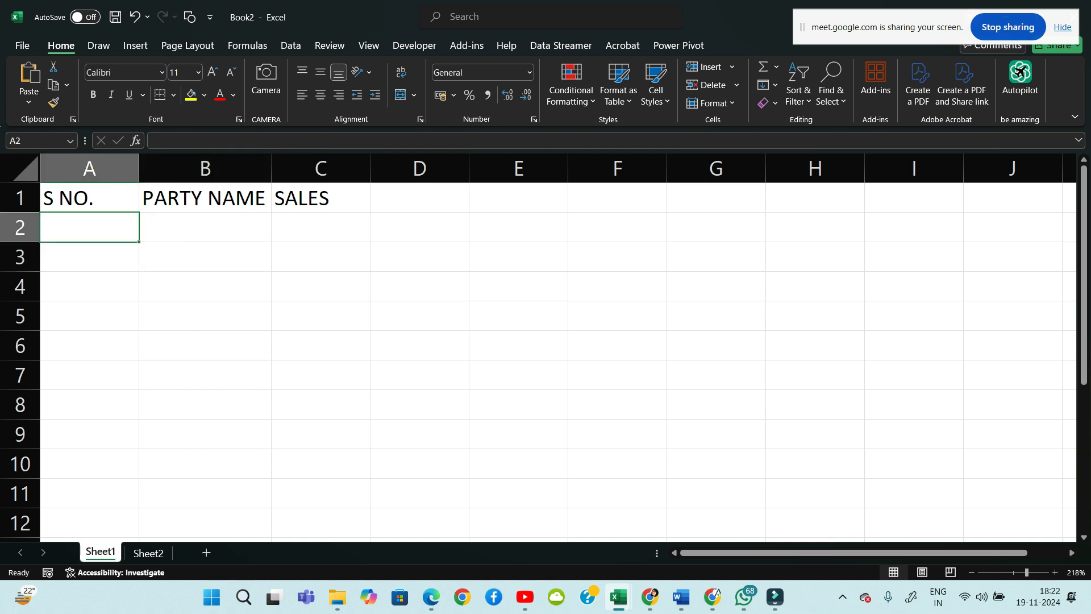
left_click_drag(271, 169, 315, 169)
left_click(227, 227)
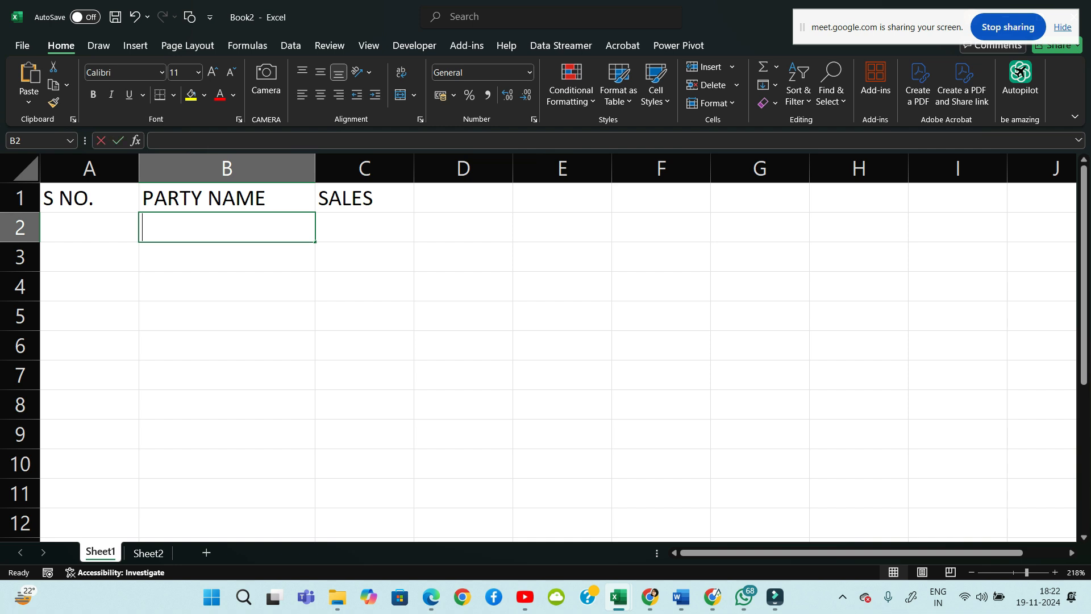
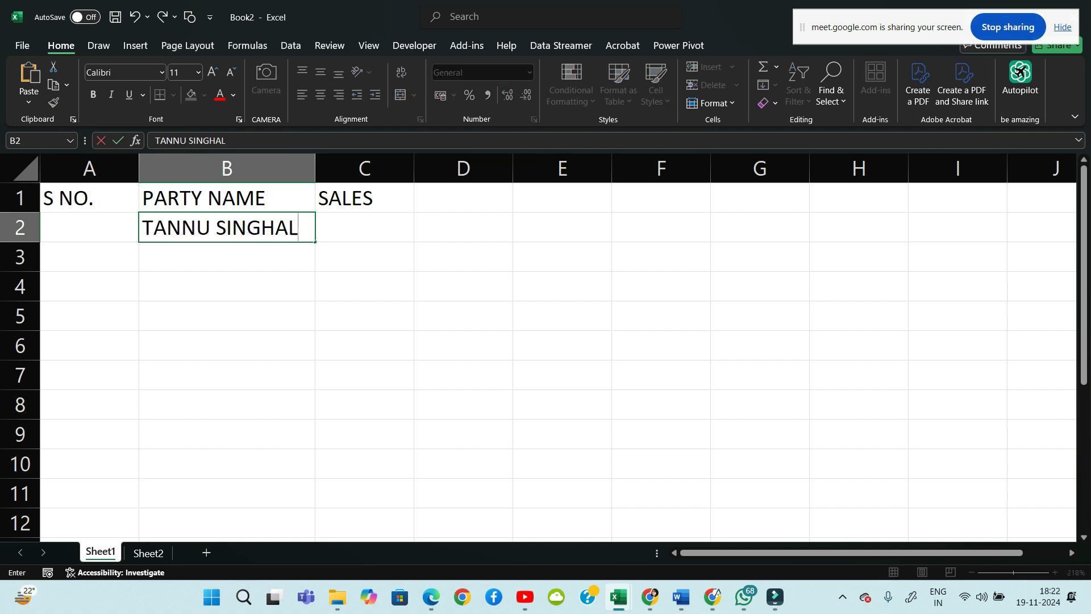
key("Return")
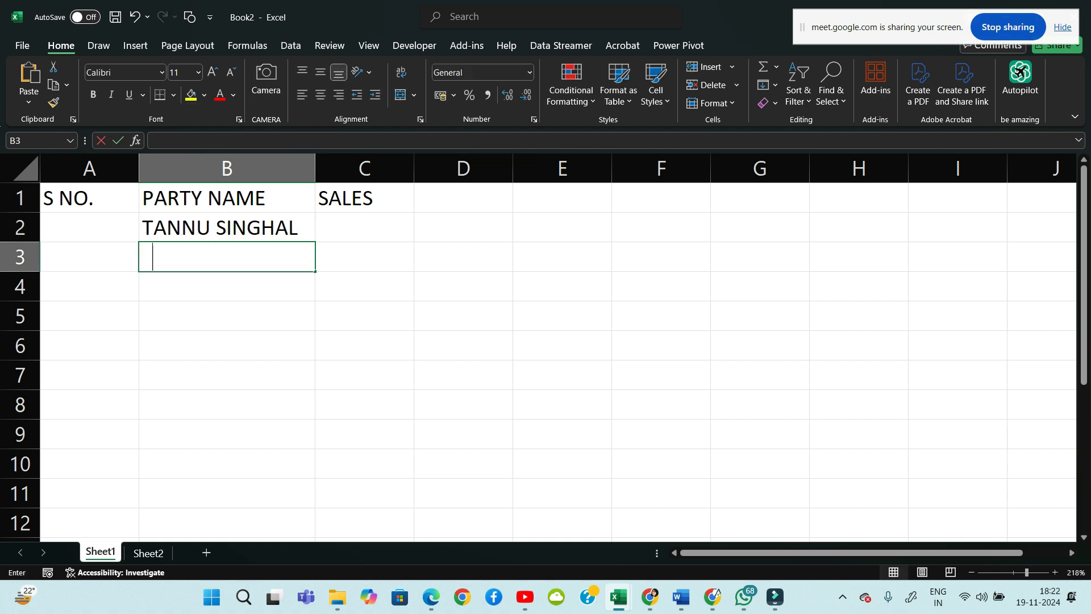
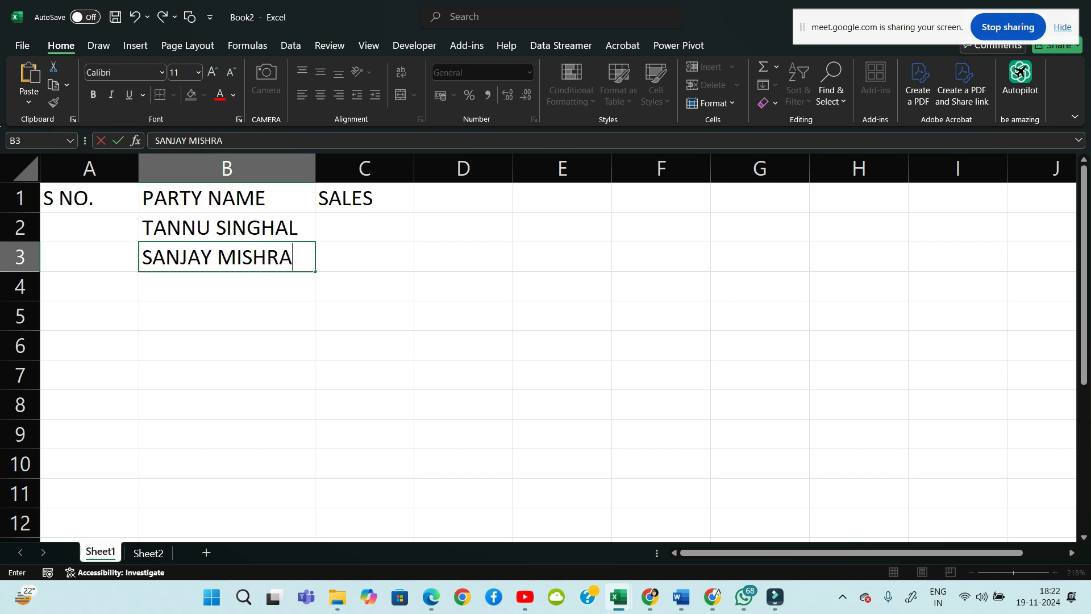
key("Return")
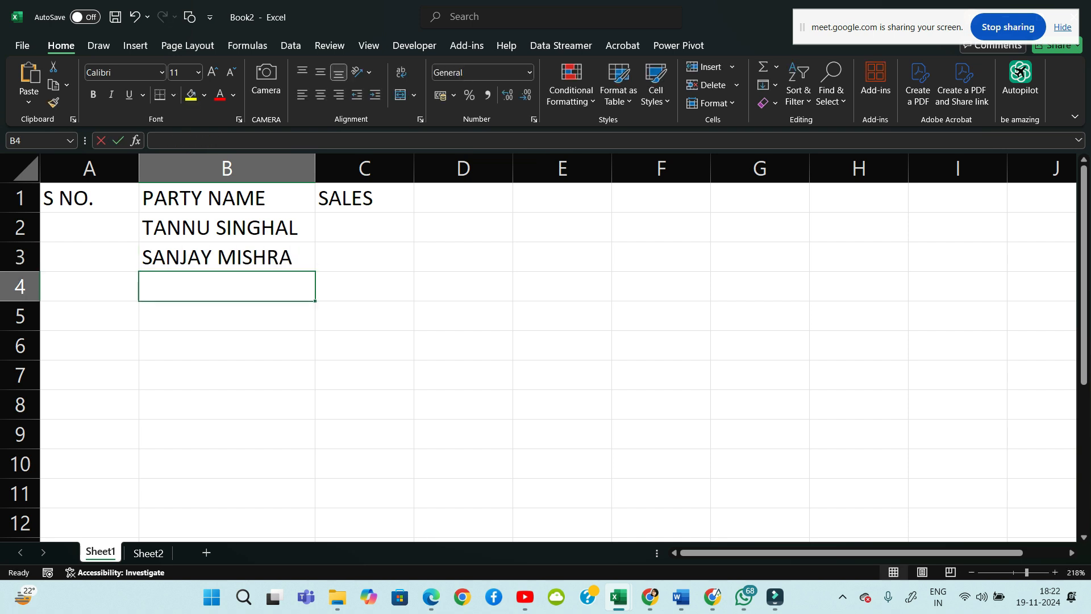
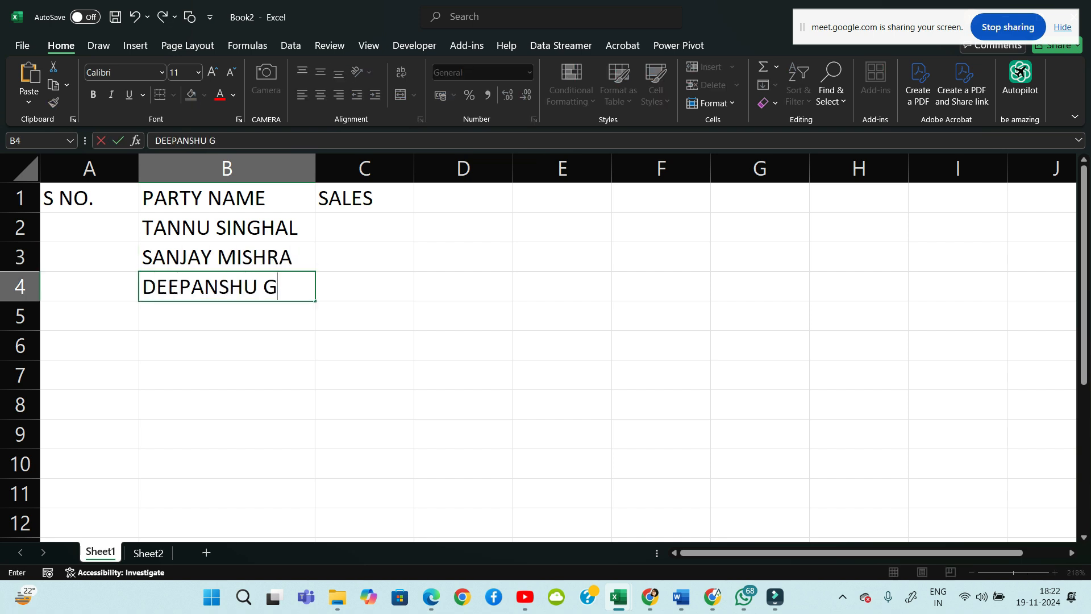
key("Return")
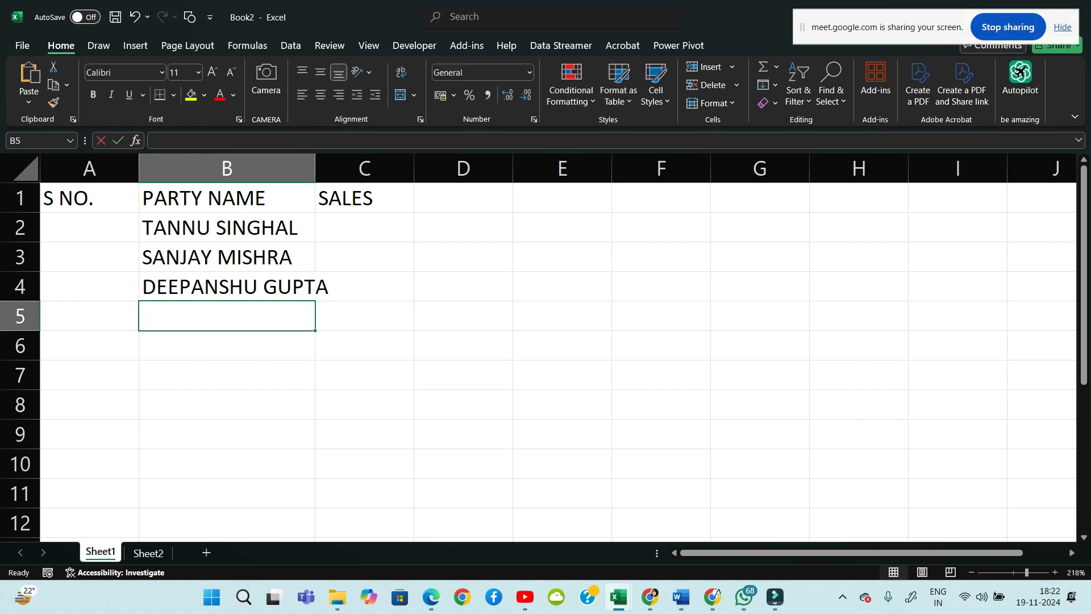
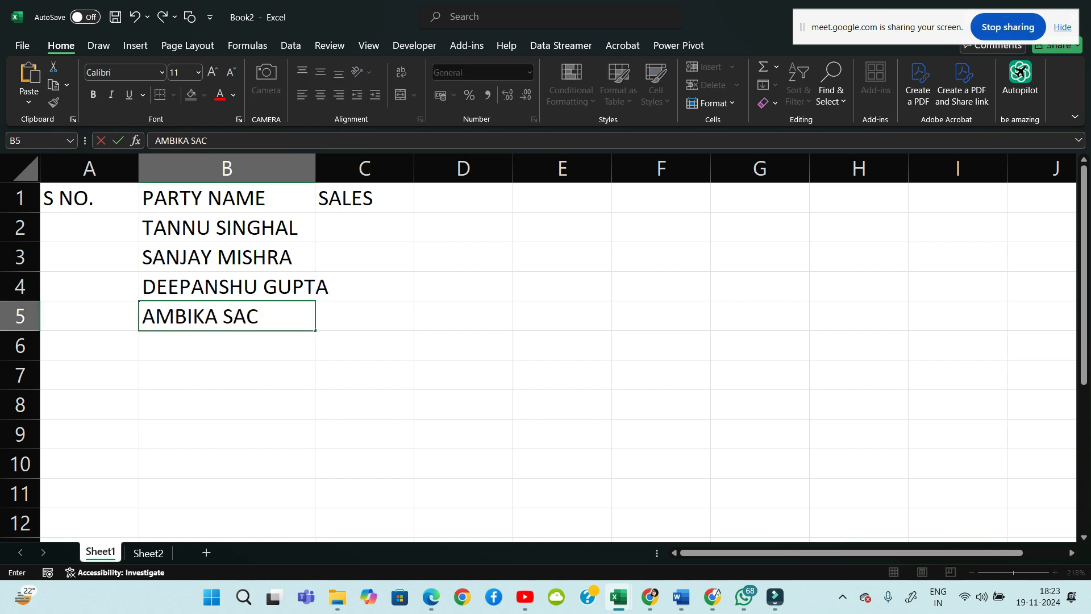
key("Return")
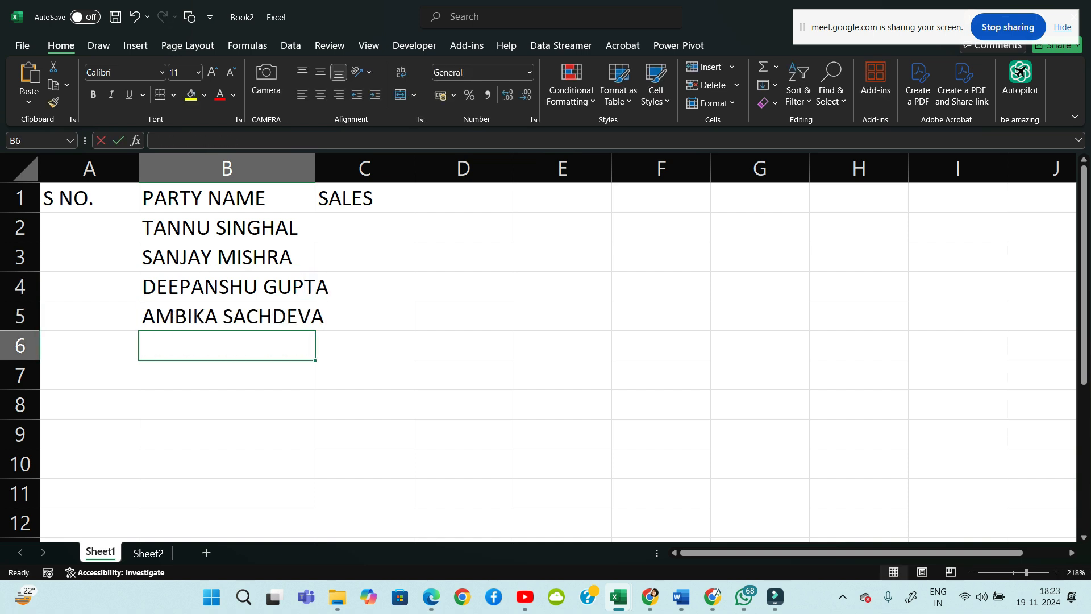
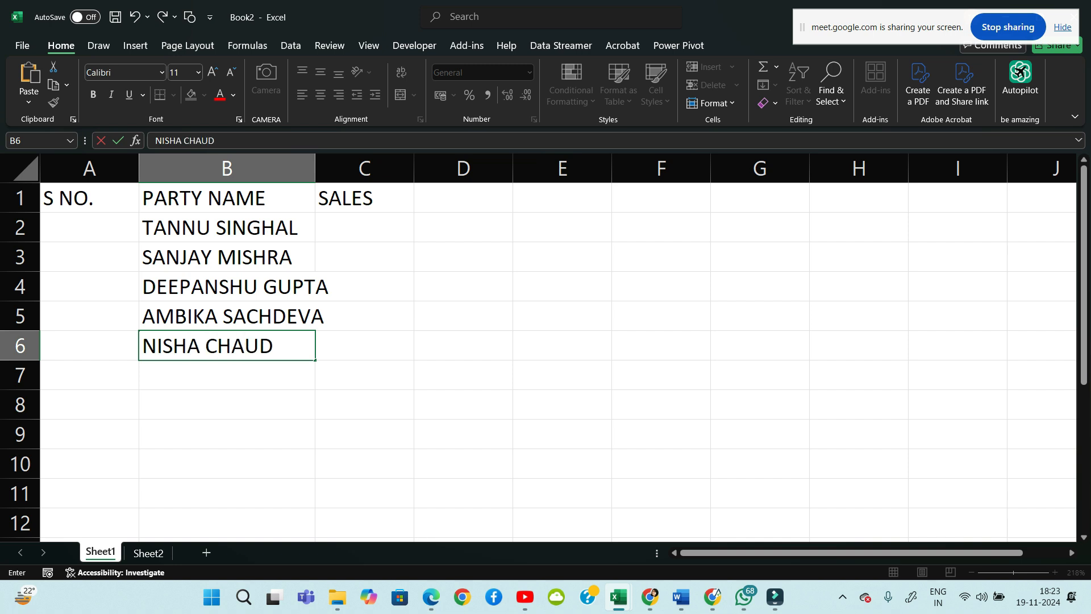
key("ctrl+Return")
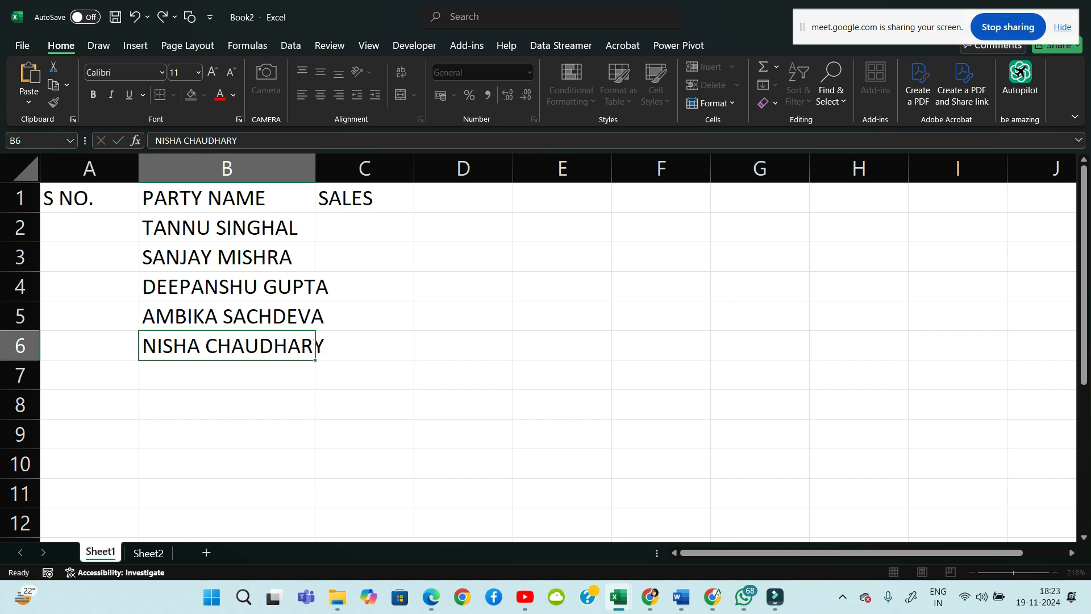
key("Return")
key("Down")
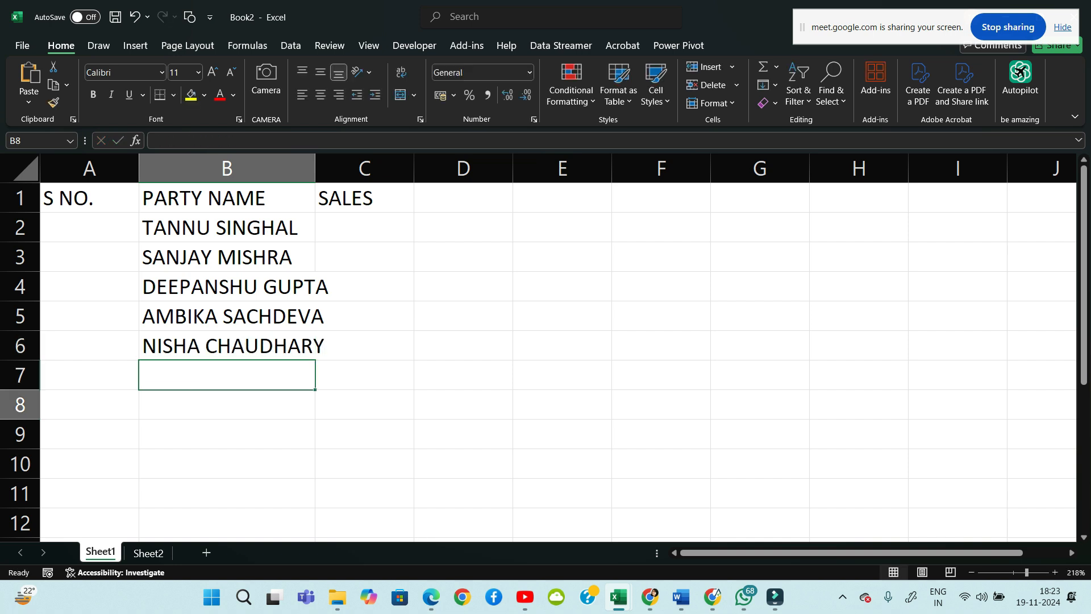
key("Up")
key("Up")
key("Up")
key("Up")
key("Up")
key("Up")
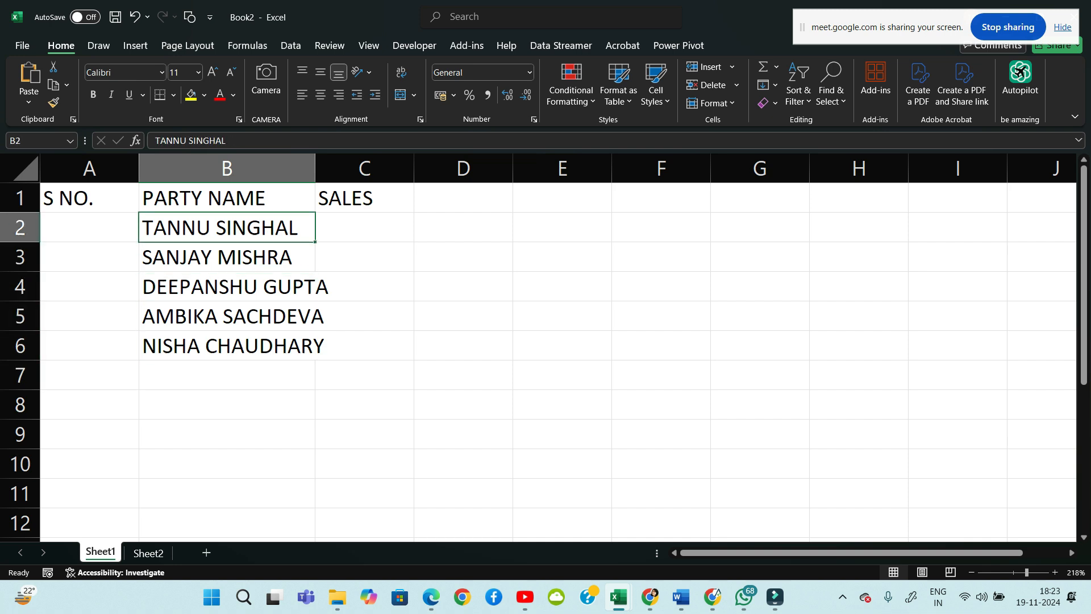
key("ctrl+shift+Down")
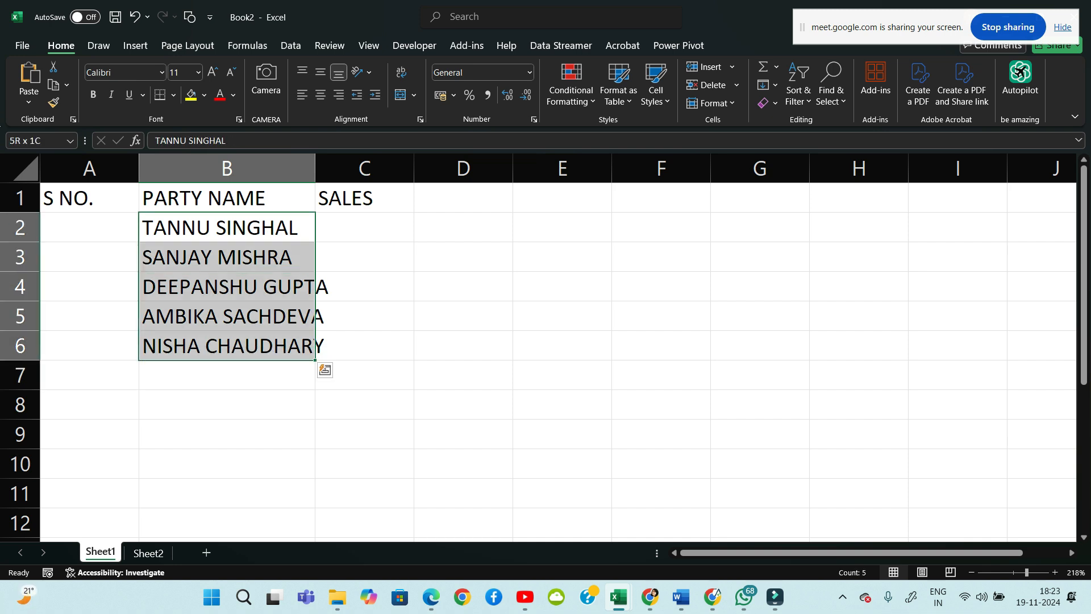
key("Delete")
key("Up")
key("Down")
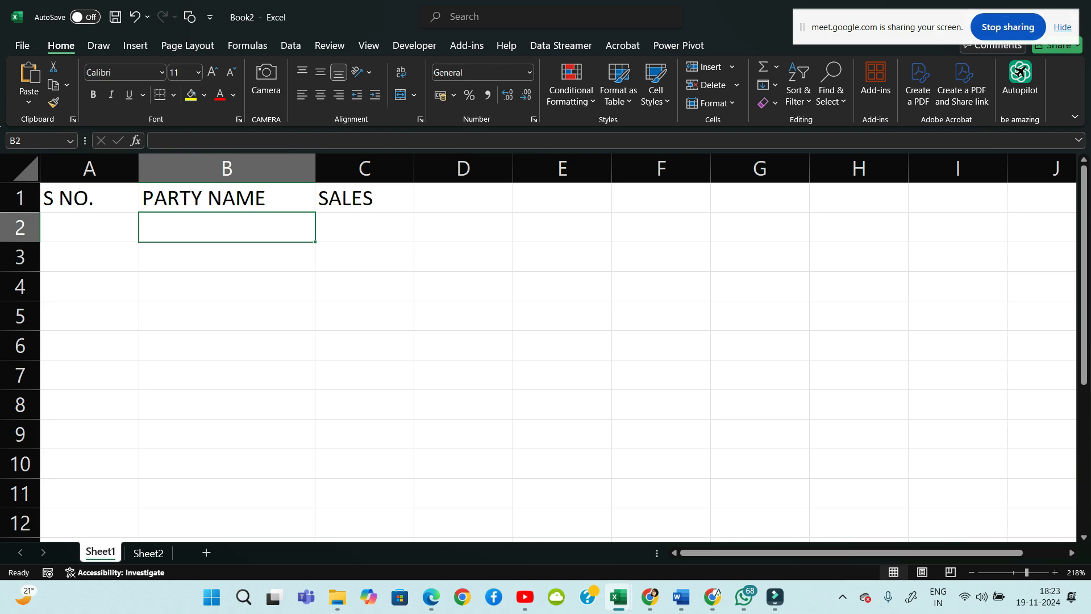
Admit the waiting participant into the Google Meet call
mouse_move(651, 596)
left_click(592, 534)
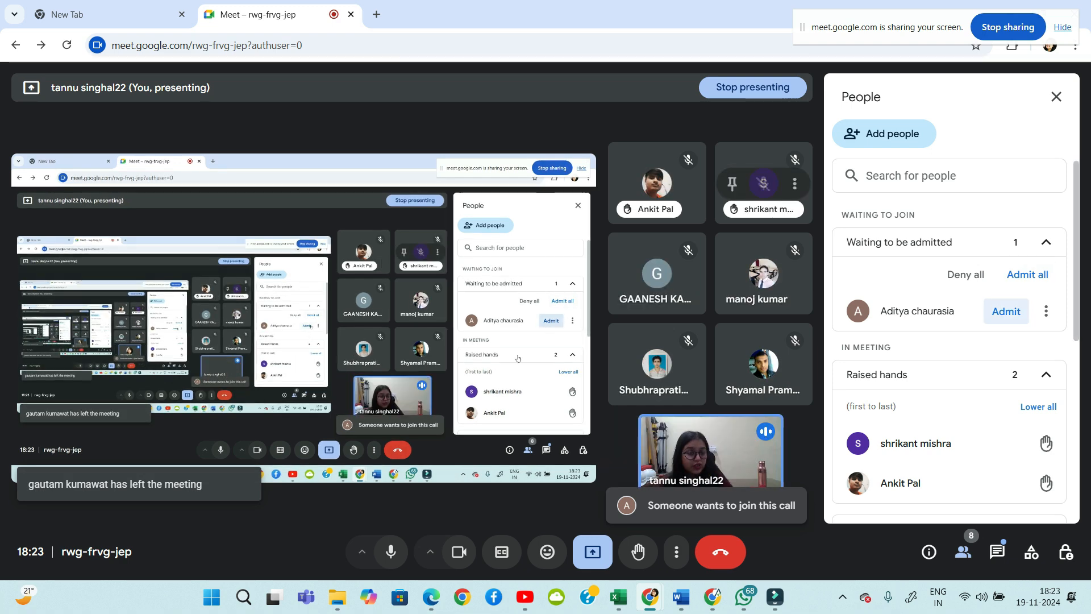
left_click(1006, 312)
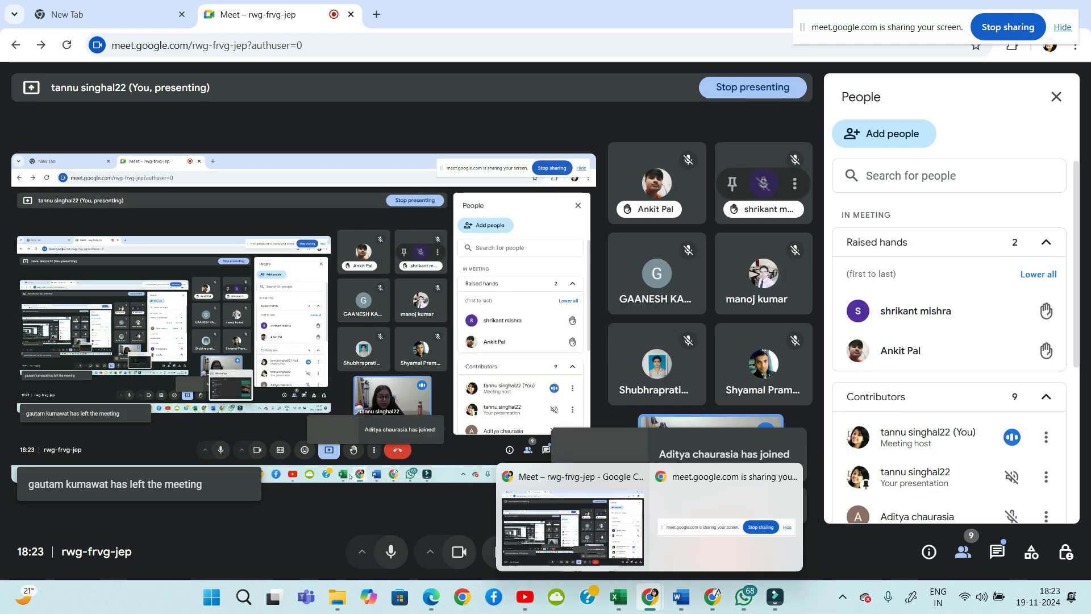
Collapse the Contributors list, read the in-call messages, dismiss the raised-hands notice, and return to Book2
mouse_move(618, 597)
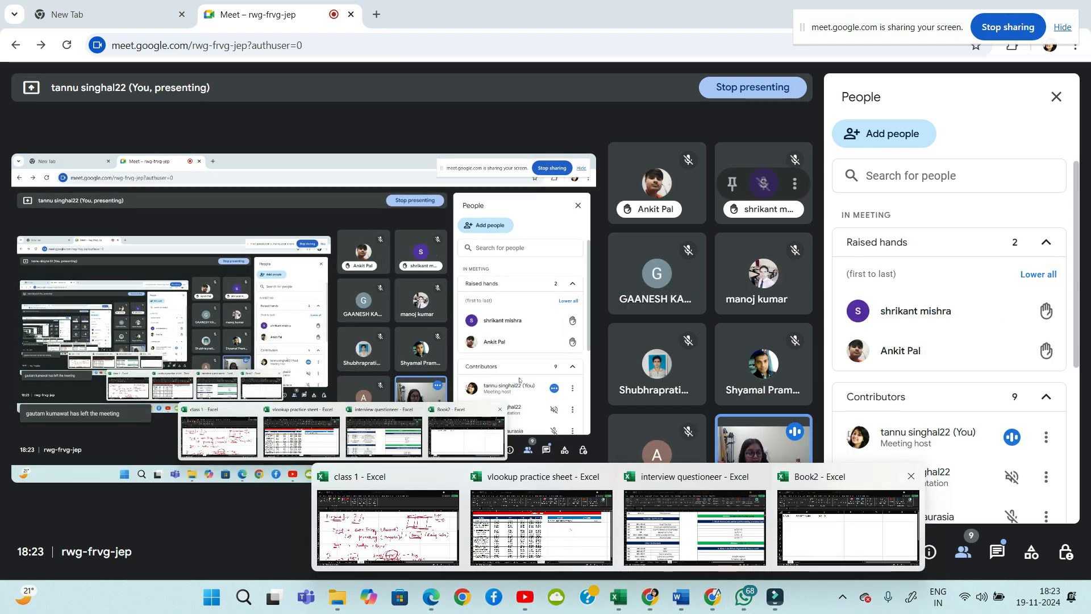
left_click(947, 397)
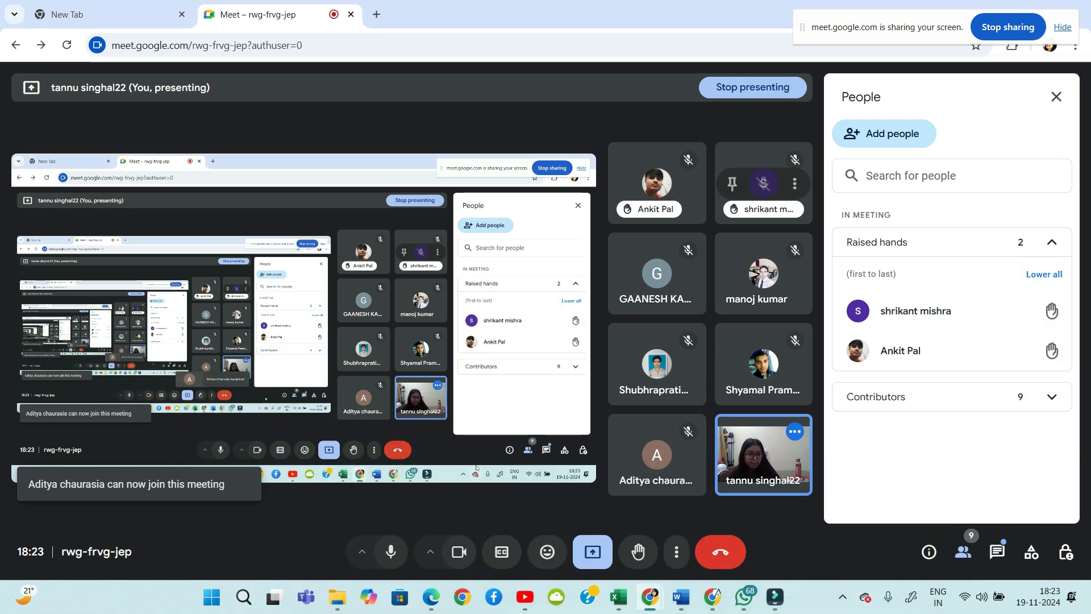
left_click(997, 552)
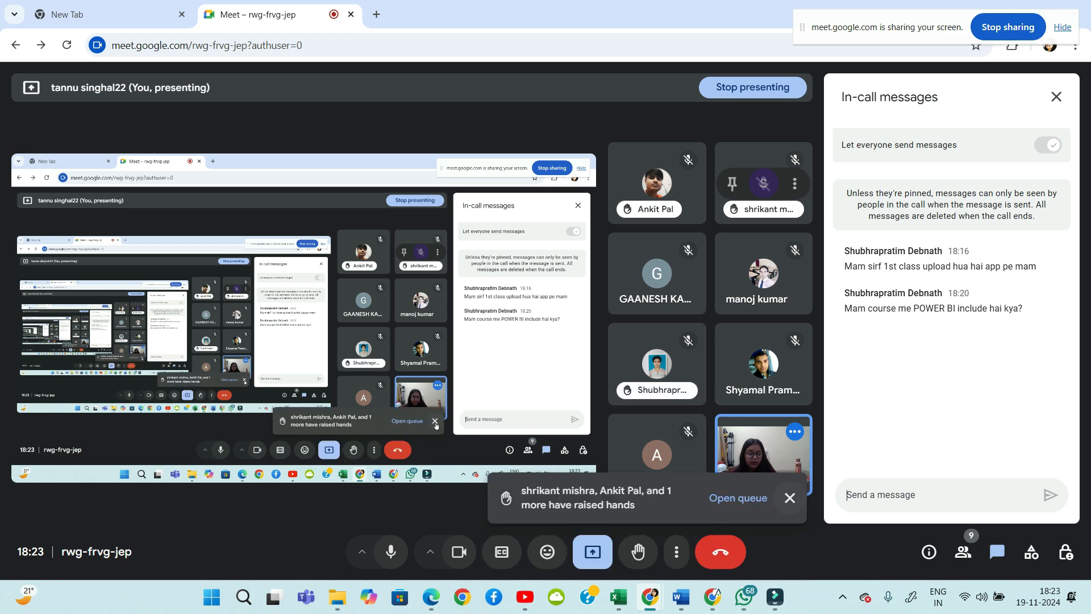
left_click(790, 498)
left_click(618, 597)
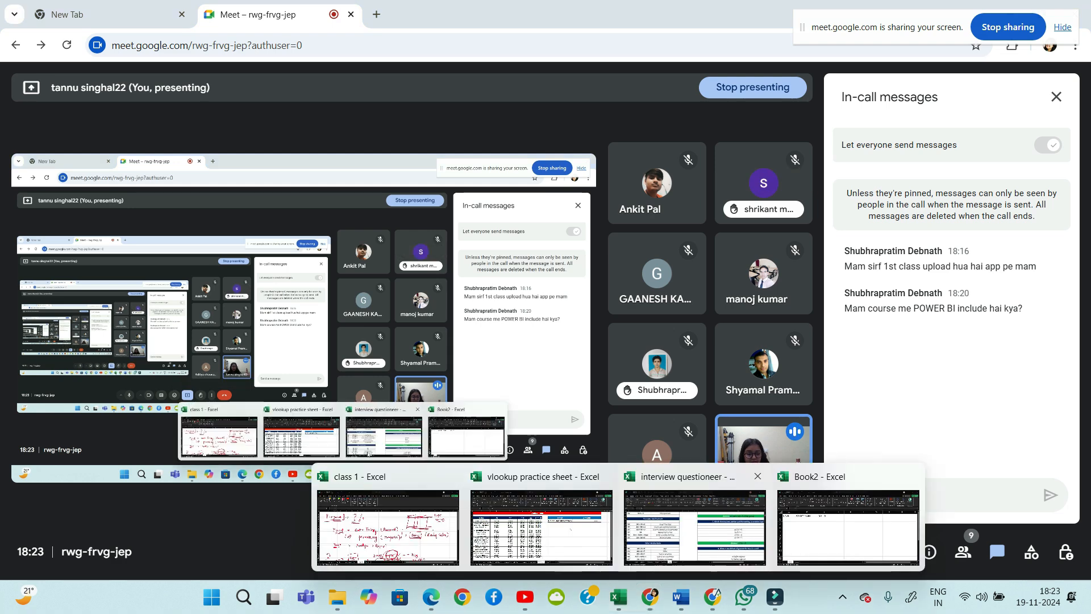
left_click(848, 528)
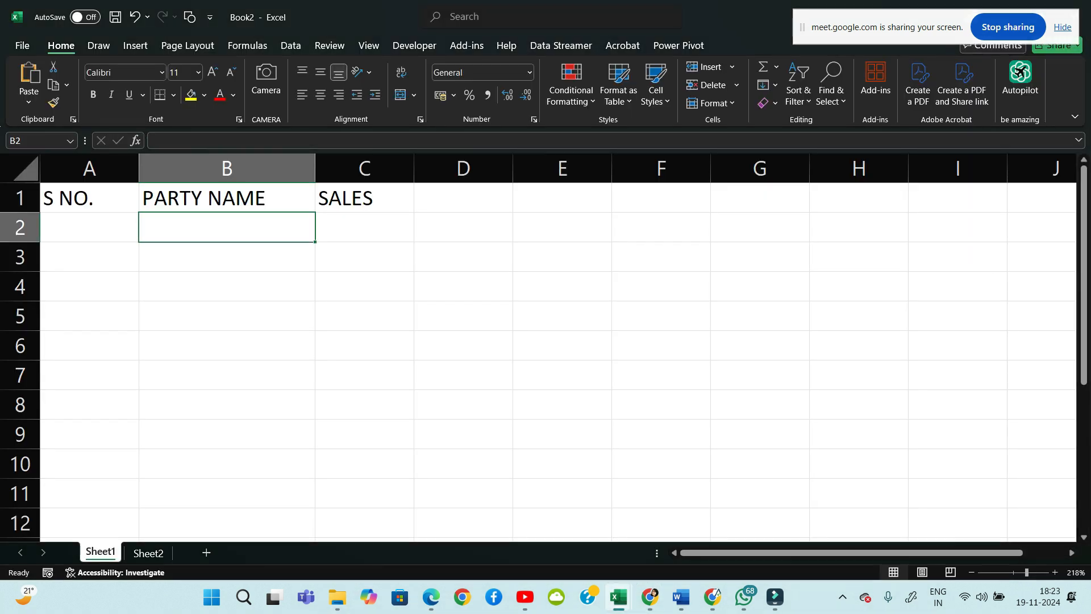
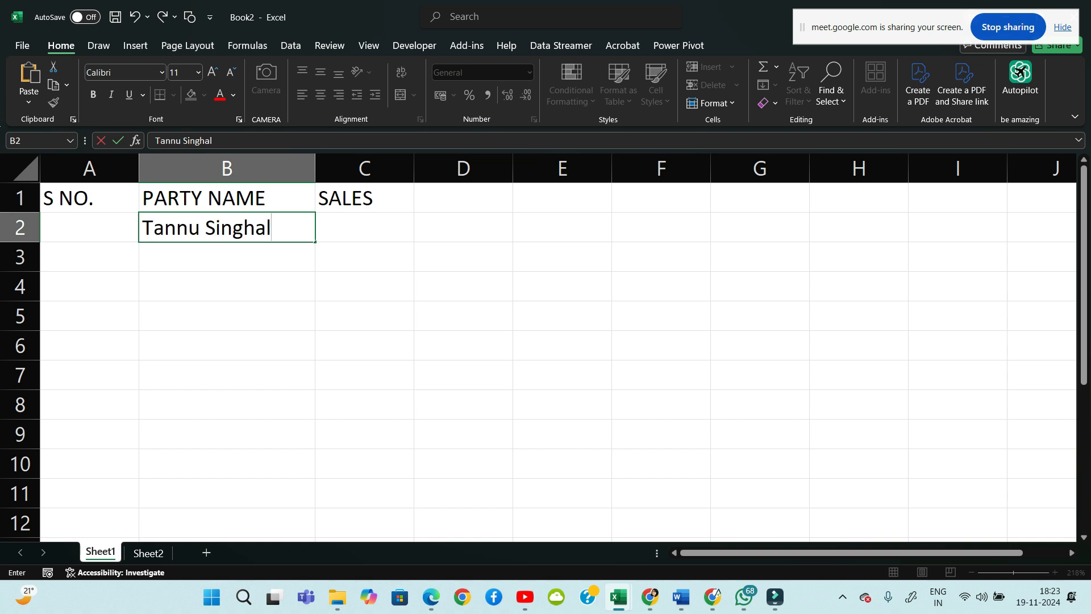
Type the first three party names into B2 to B4, fixing typos
key("Return")
type("SAnjau")
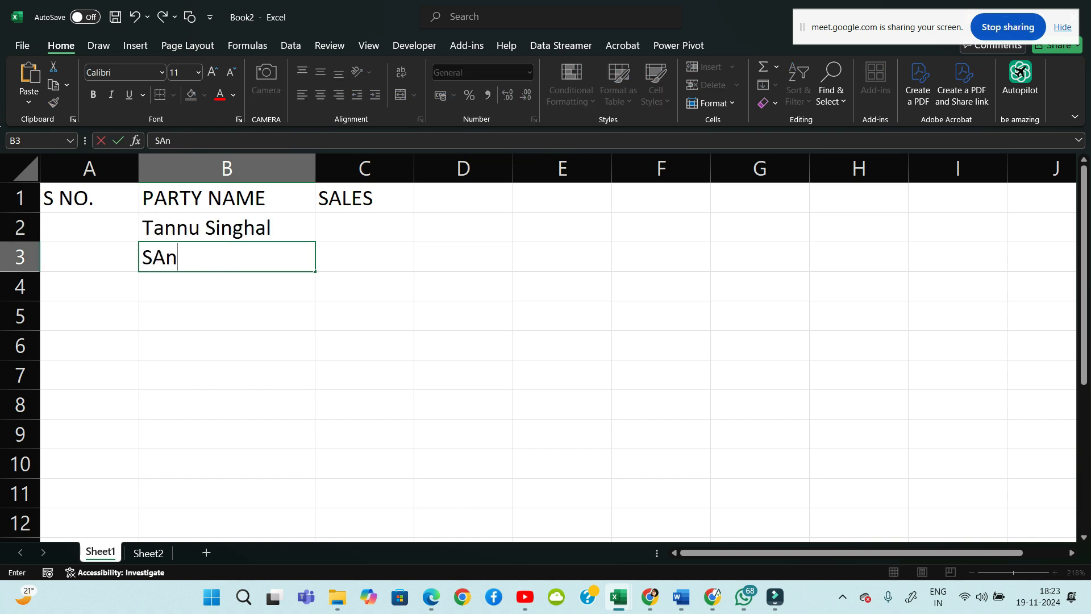
key("BackSpace")
key("BackSpace")
key("BackSpace")
key("BackSpace")
key("BackSpace")
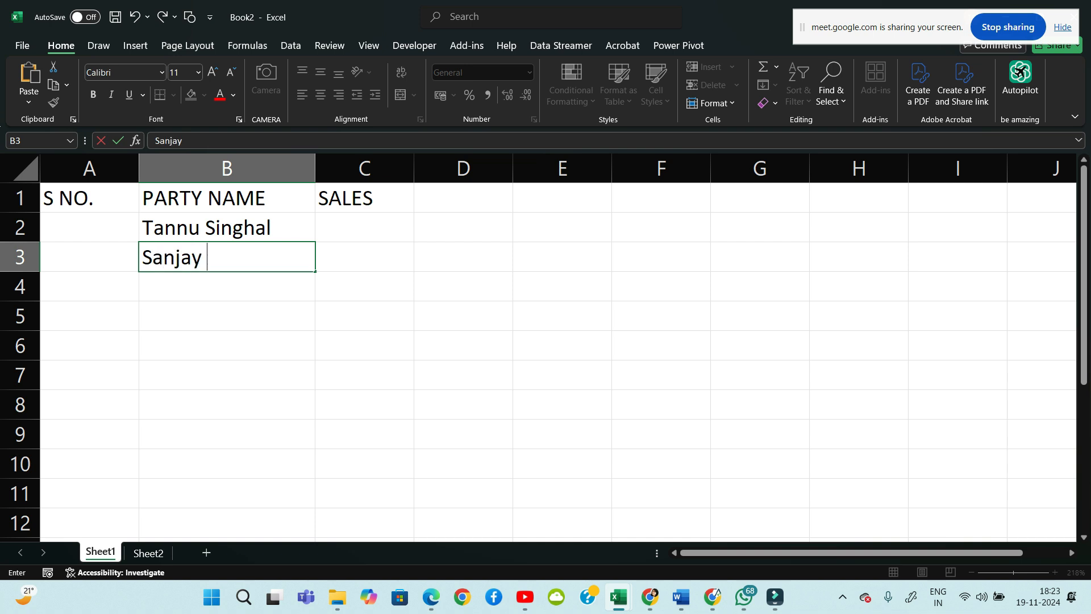
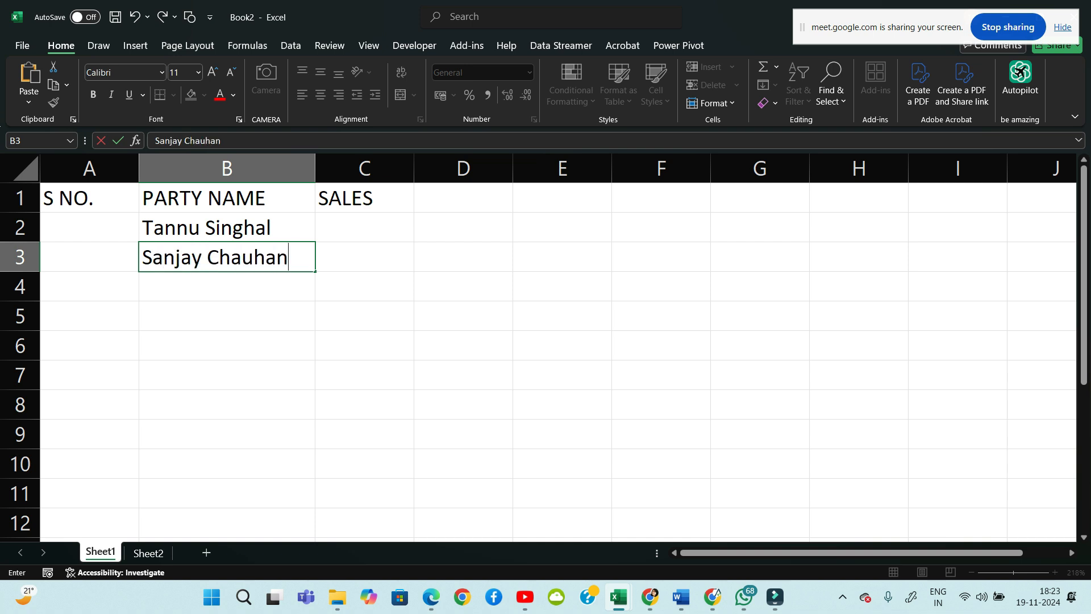
key("Return")
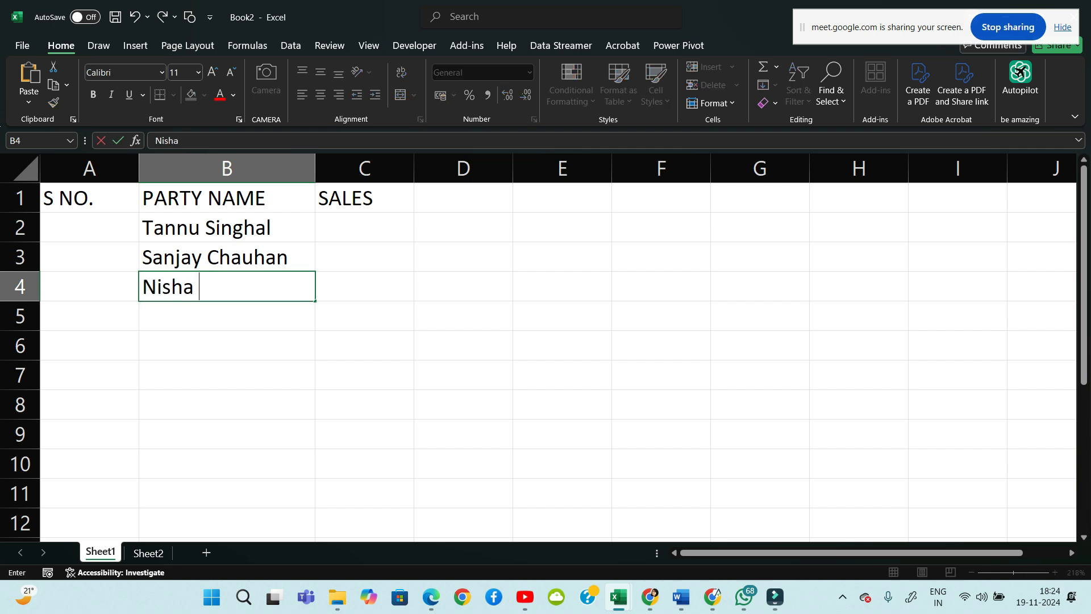
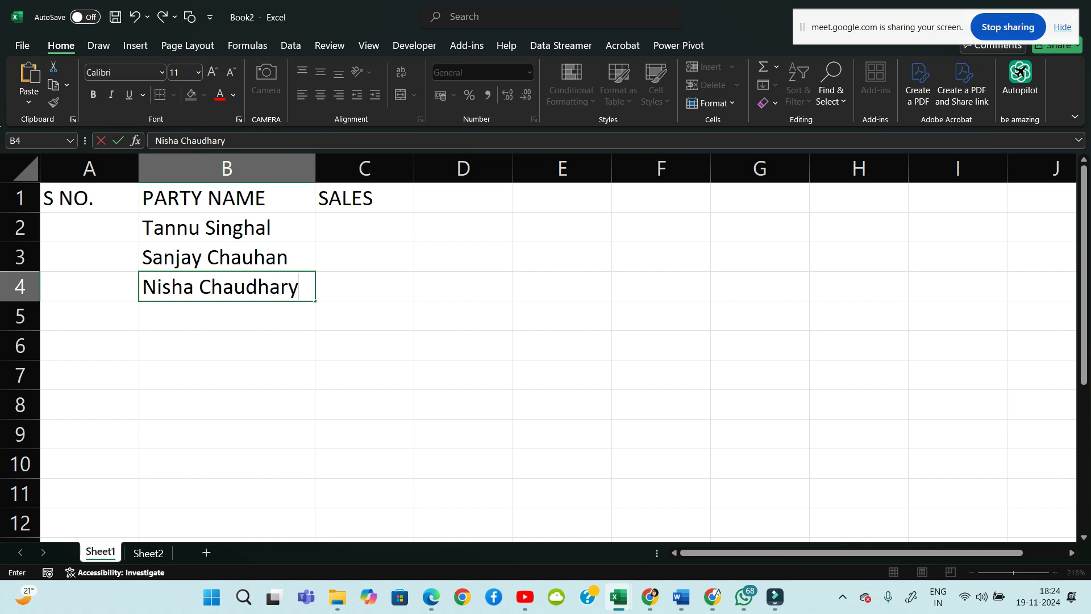
key("Return")
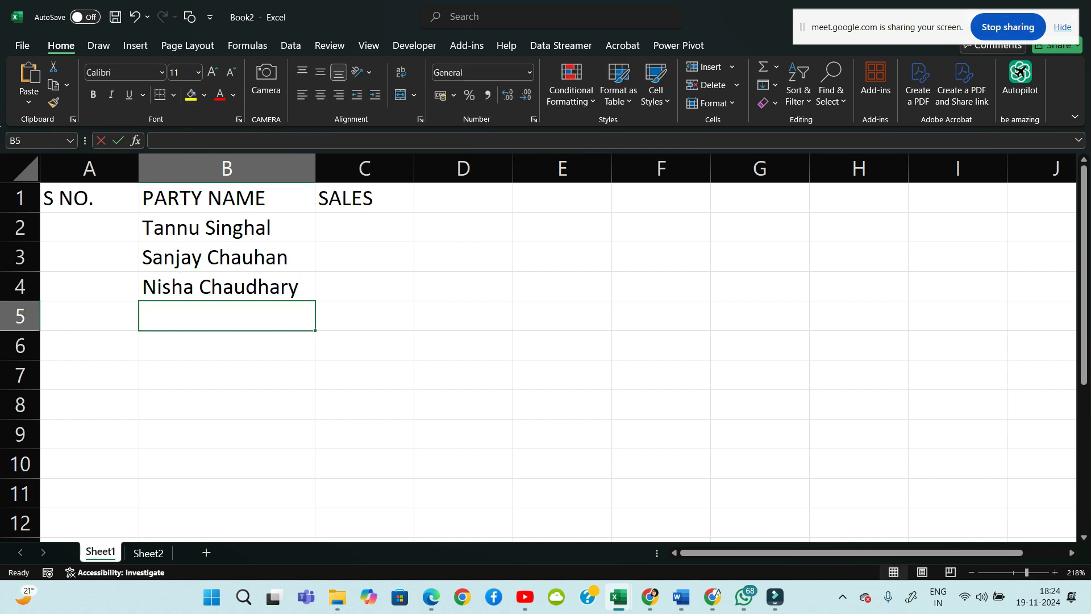
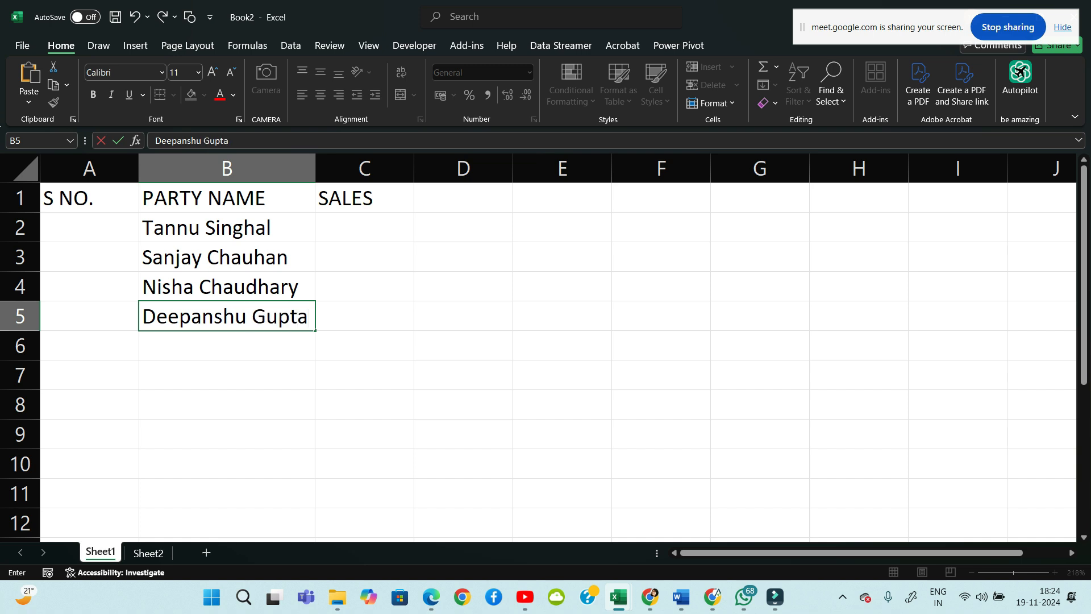
Type the remaining three party names into B5 to B7, fixing typos
key("Return")
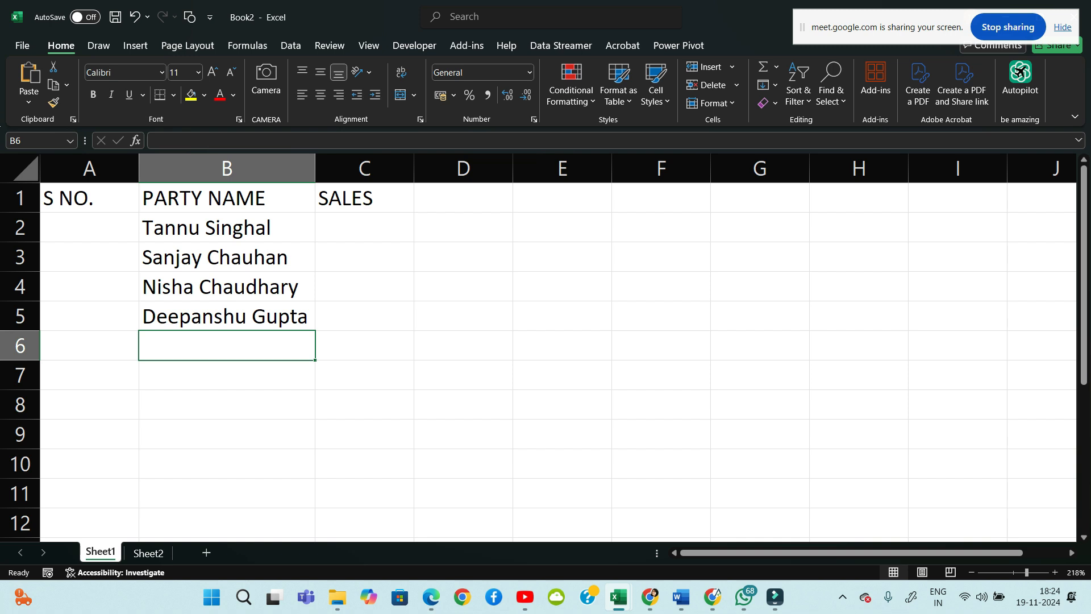
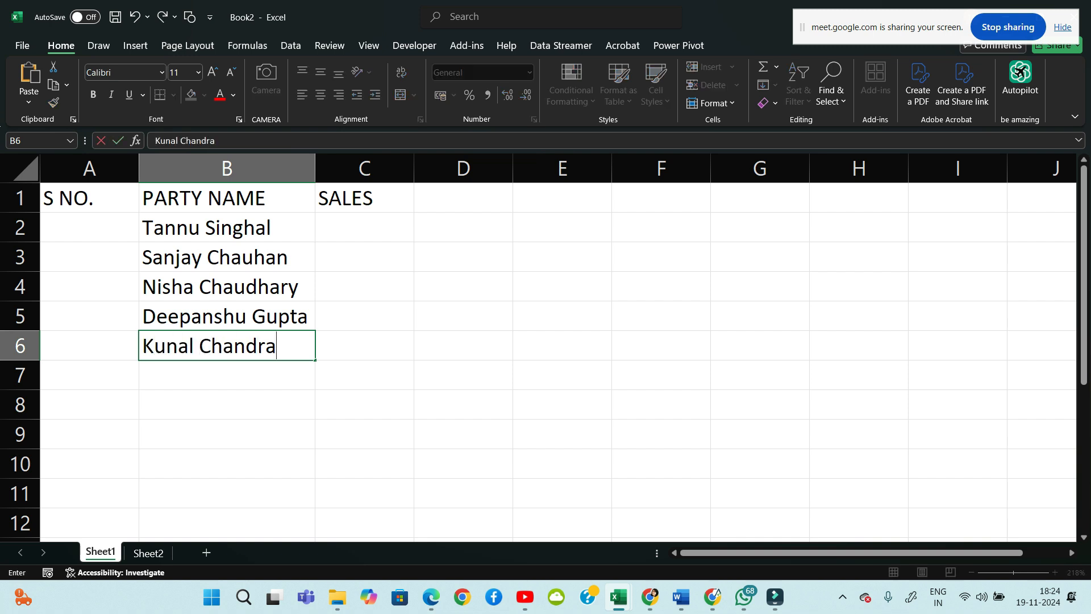
key("Tab")
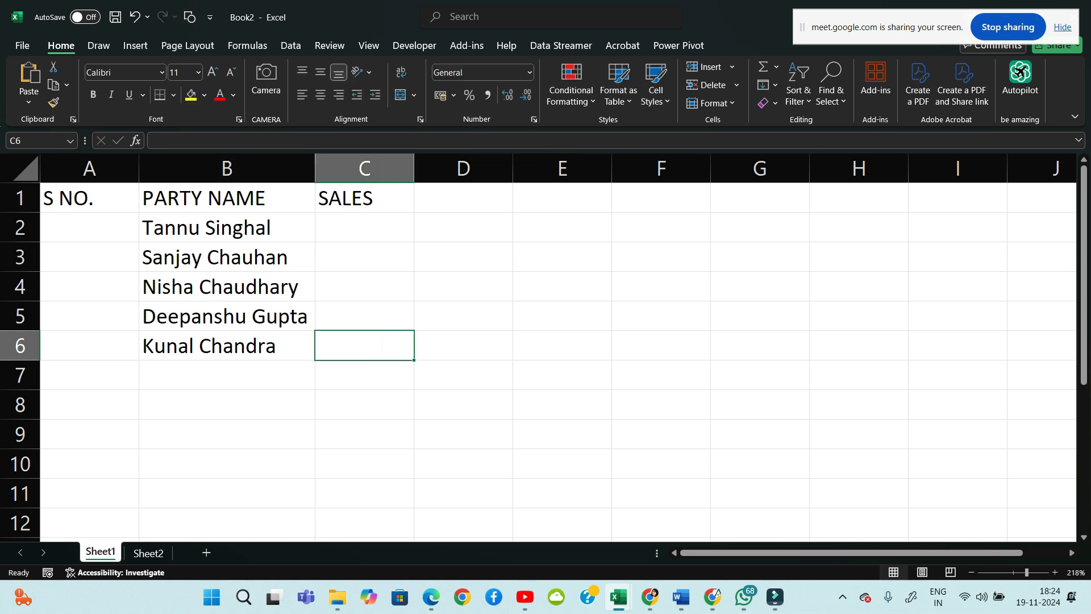
key("Return")
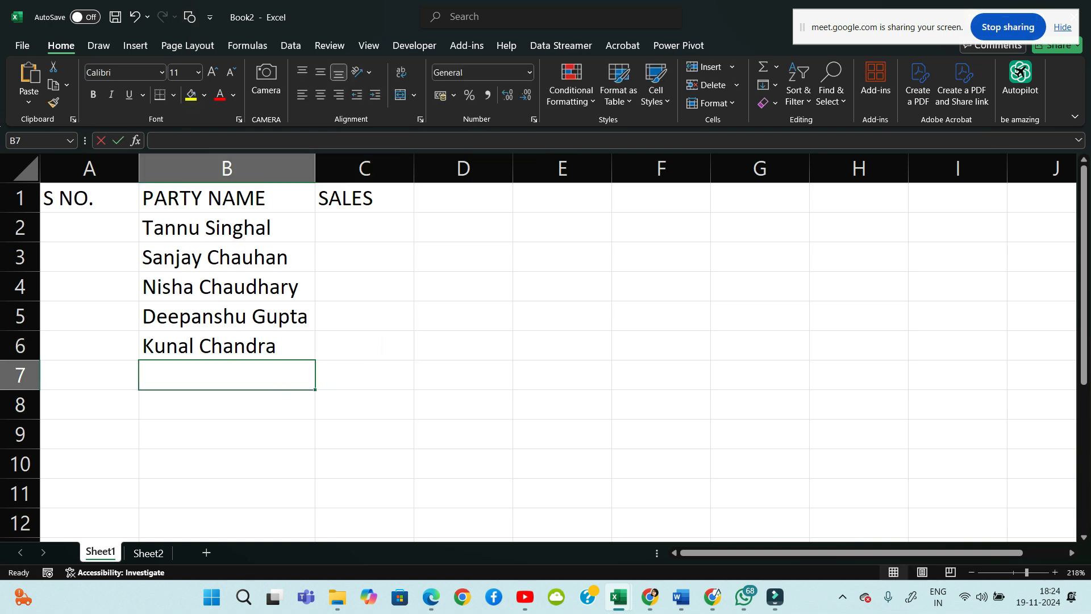
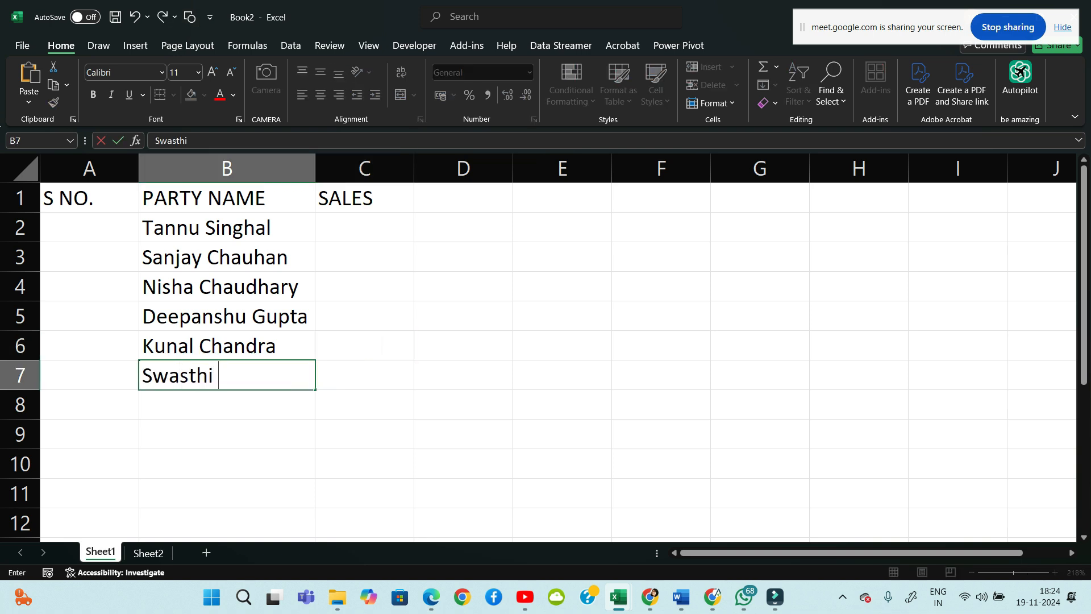
key("Return")
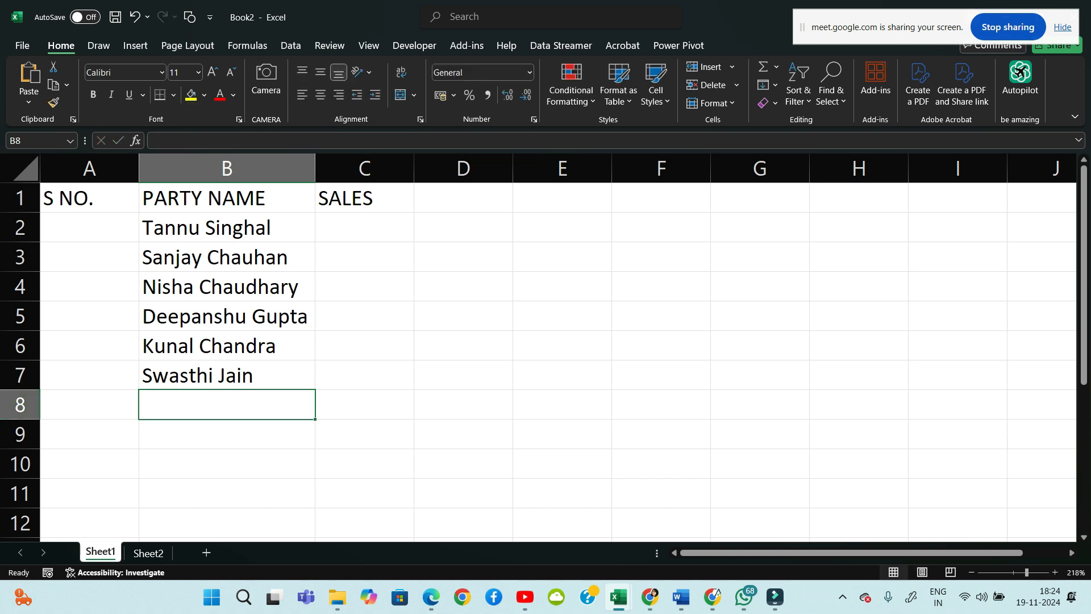
Enter sales 89656, 89645, 78965, 96589, 85694 and 45632 into C2:C7
left_click(364, 228)
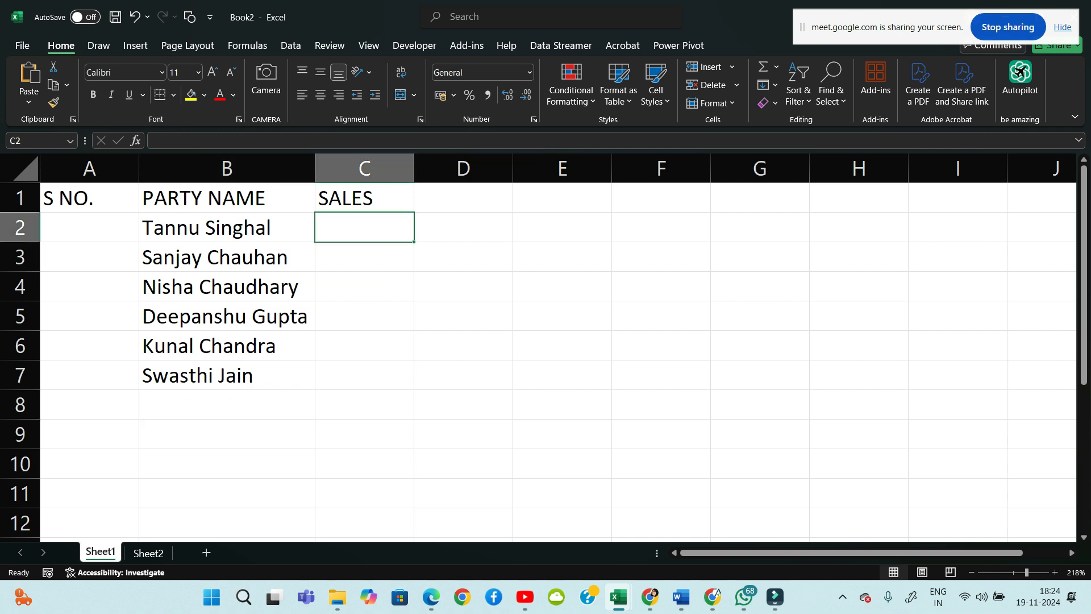
type("89656")
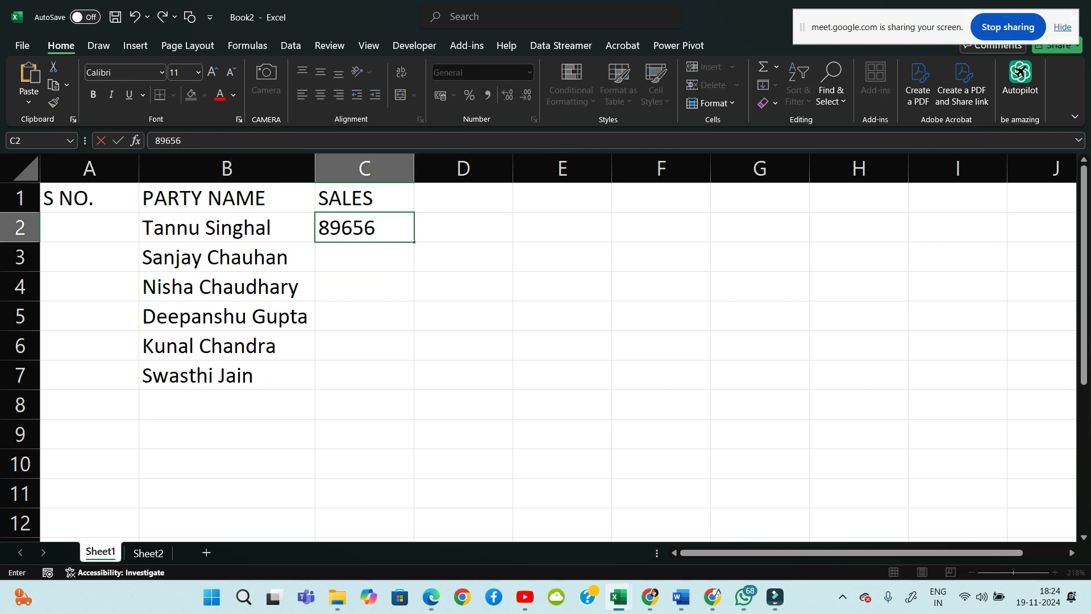
key("Return")
type("89645")
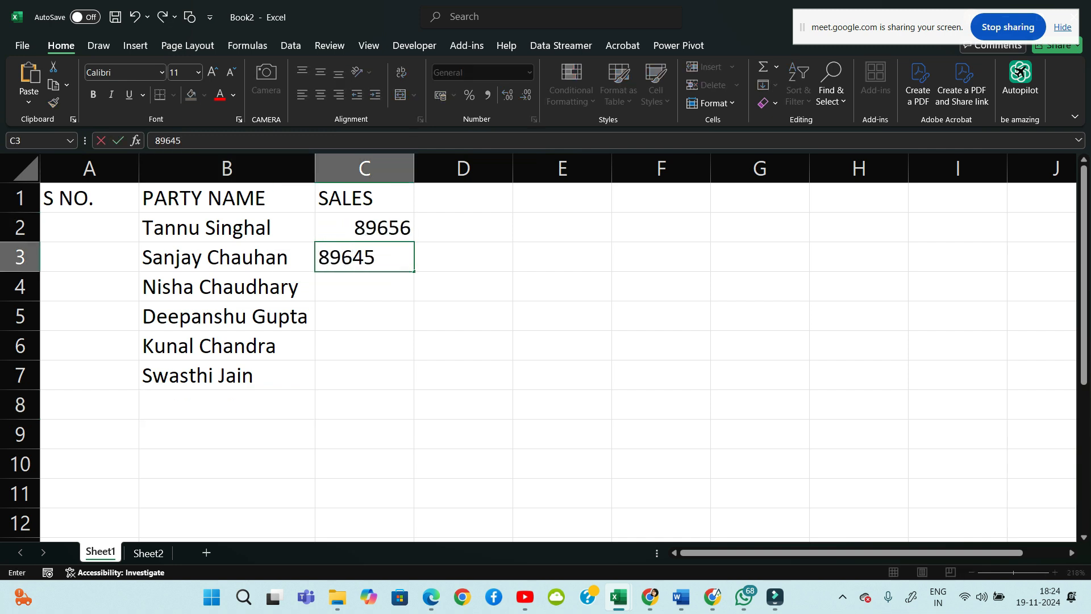
key("Return")
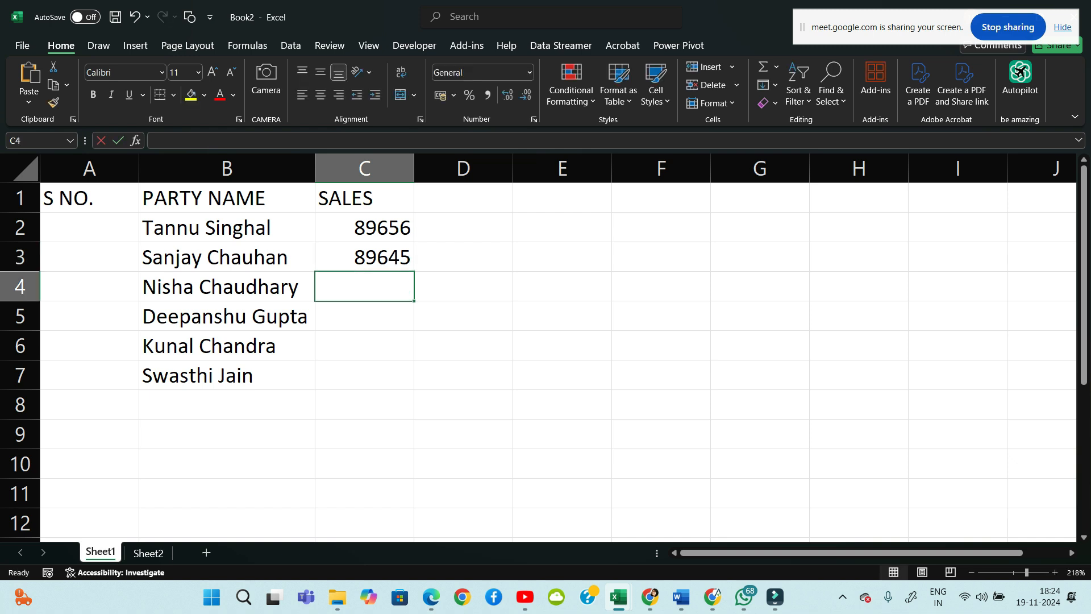
type("78965")
key("Return")
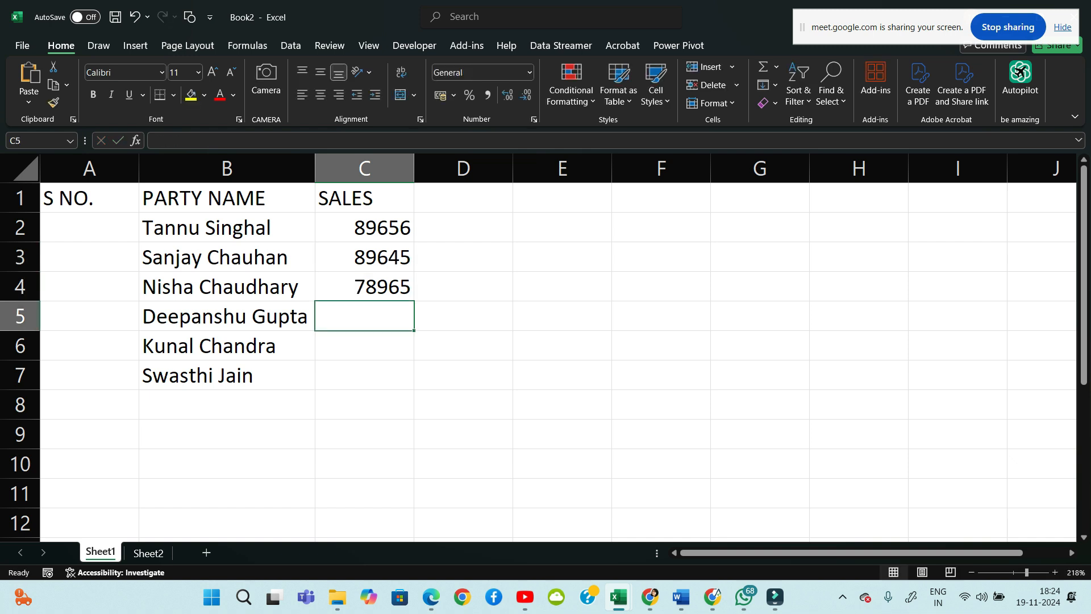
type("96589")
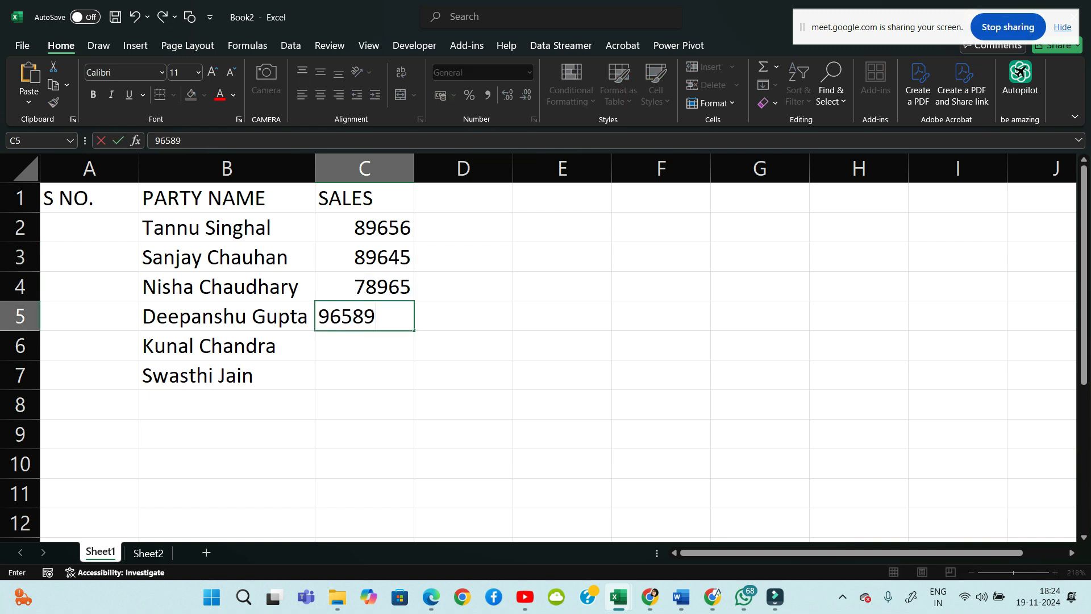
key("Return")
type("85694")
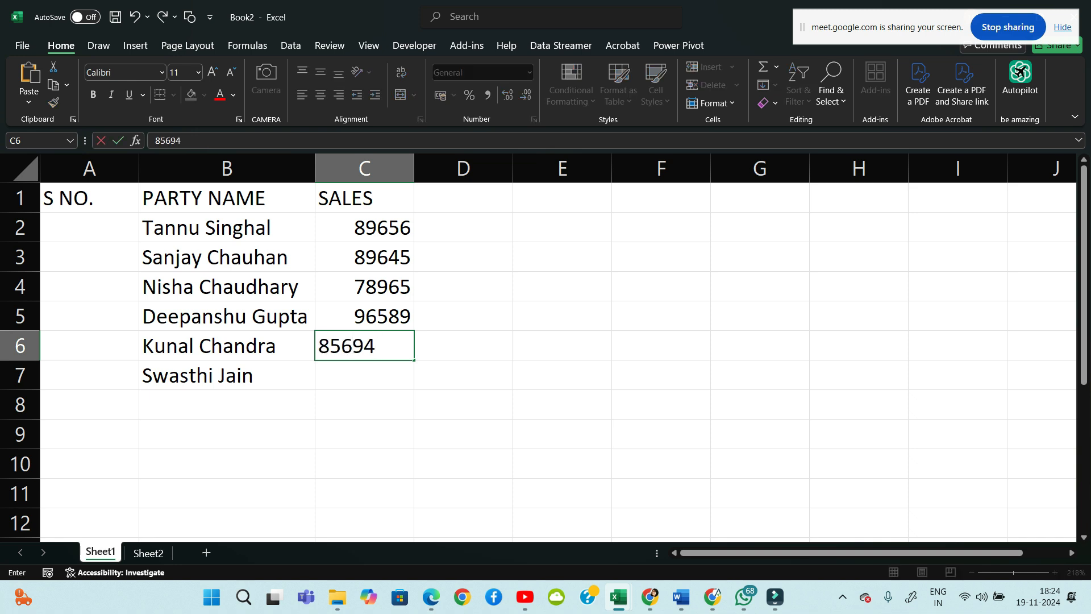
key("Return")
type("45632")
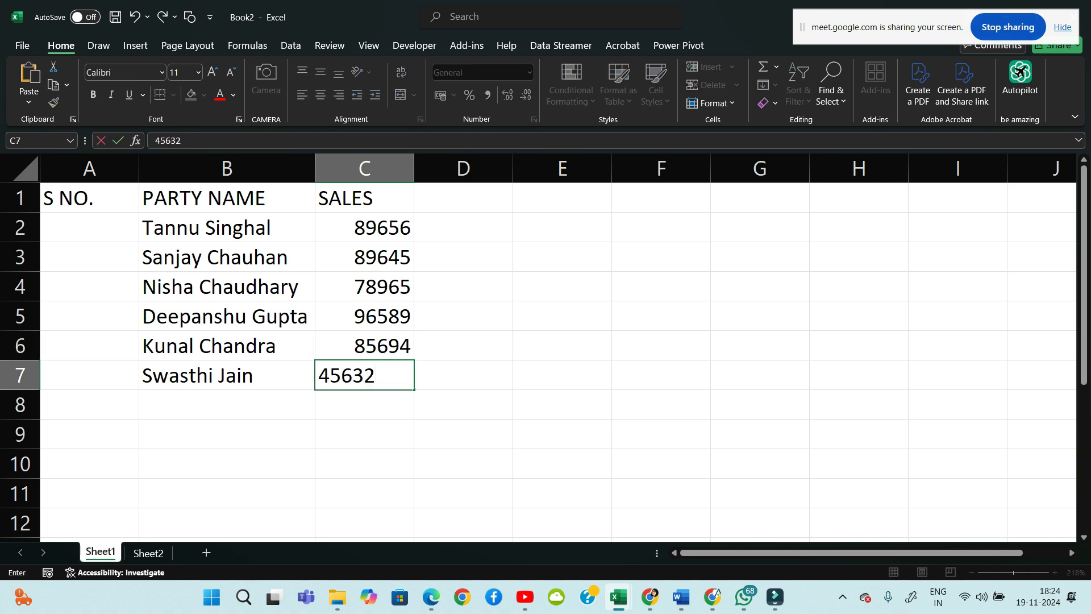
key("Return")
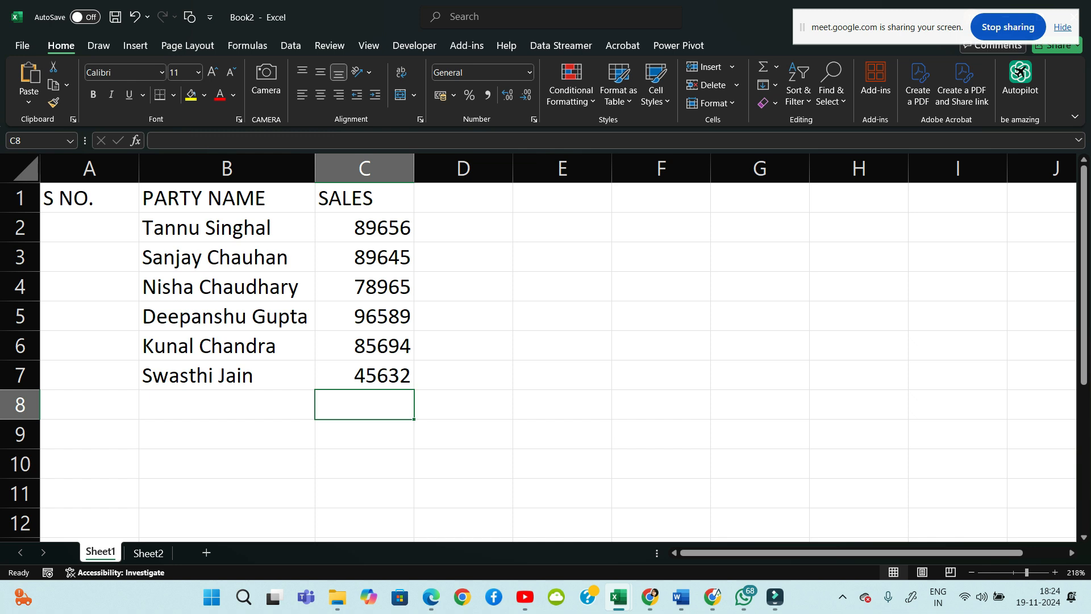
left_click(90, 227)
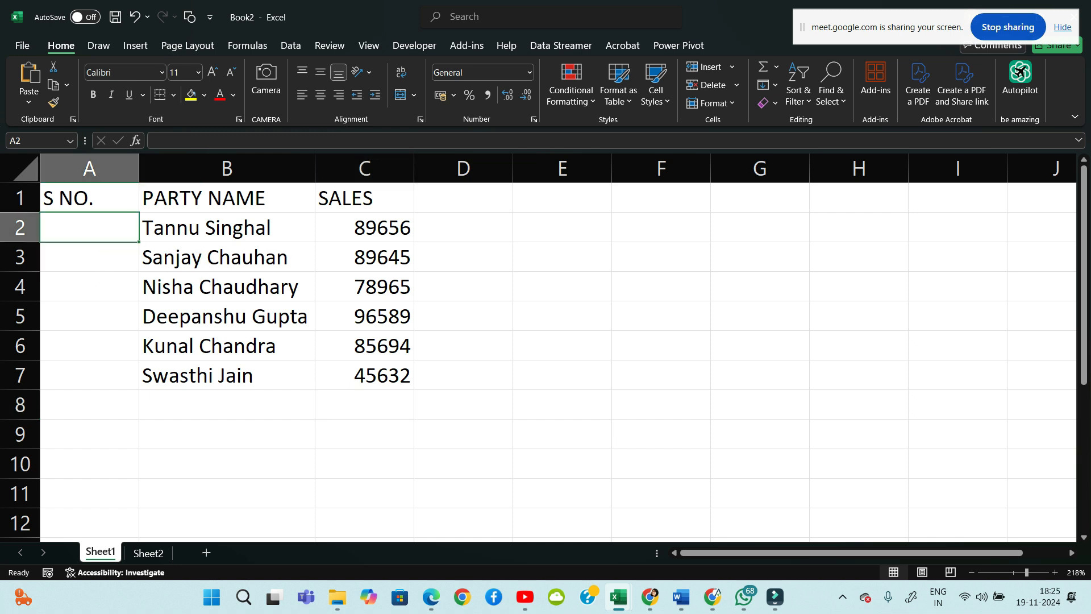
Type serial numbers 1 to 5 into cells A2:A6
type("1")
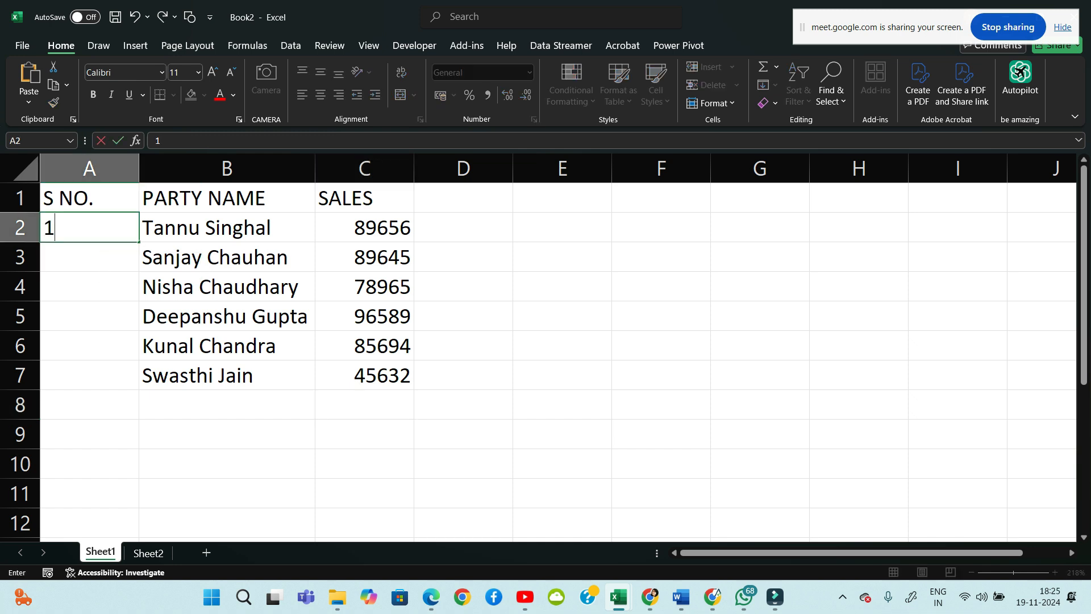
key("Return")
type("2")
key("Return")
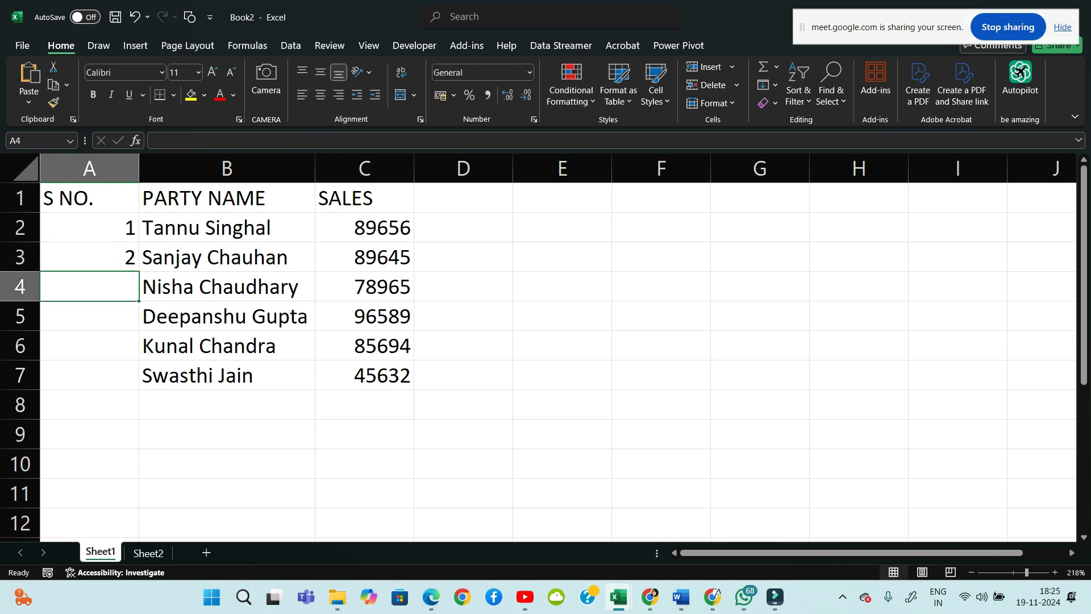
type("3")
key("Return")
type("4")
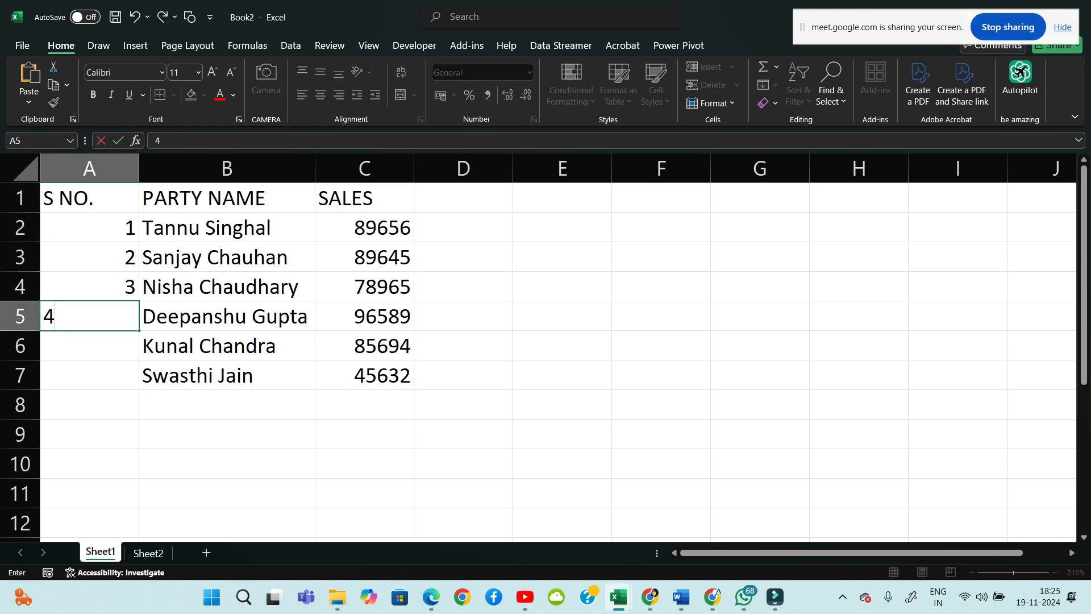
key("Return")
type("5")
key("Return")
Select the serial numbers below the S NO. heading and delete them
key("Up")
key("Up")
key("Up")
key("Up")
key("Up")
key("Up")
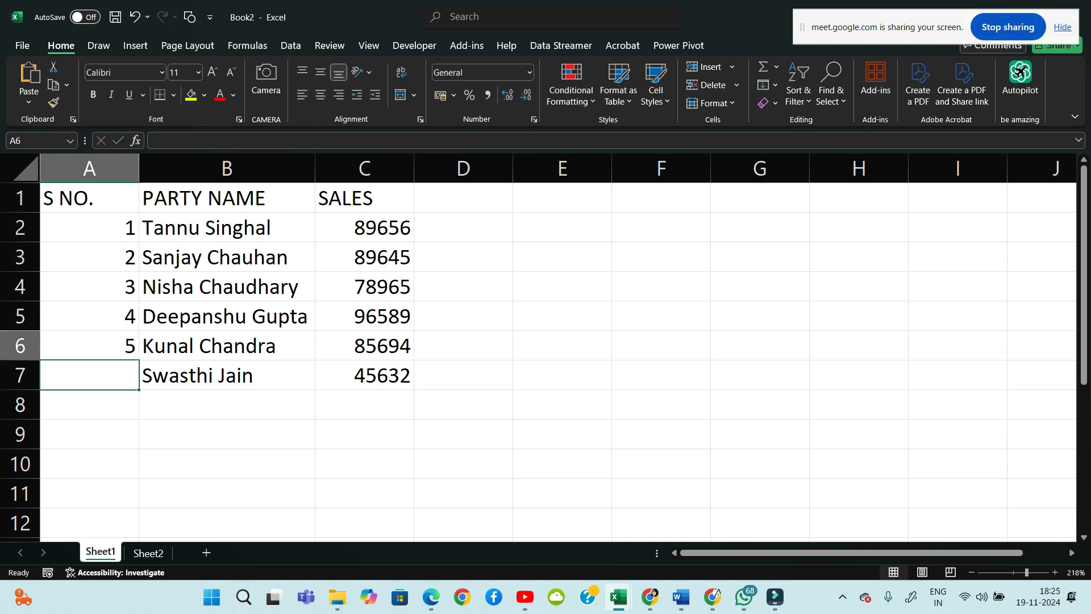
key("Down")
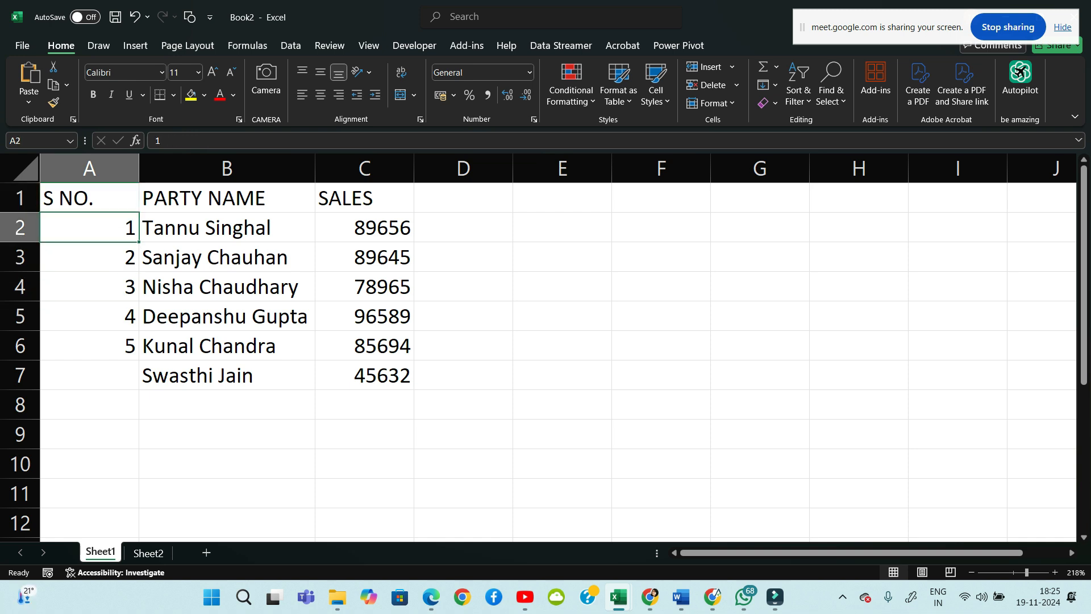
key("shift+Down")
key("shift+Down")
key("shift+Down")
key("shift+Down")
key("Delete")
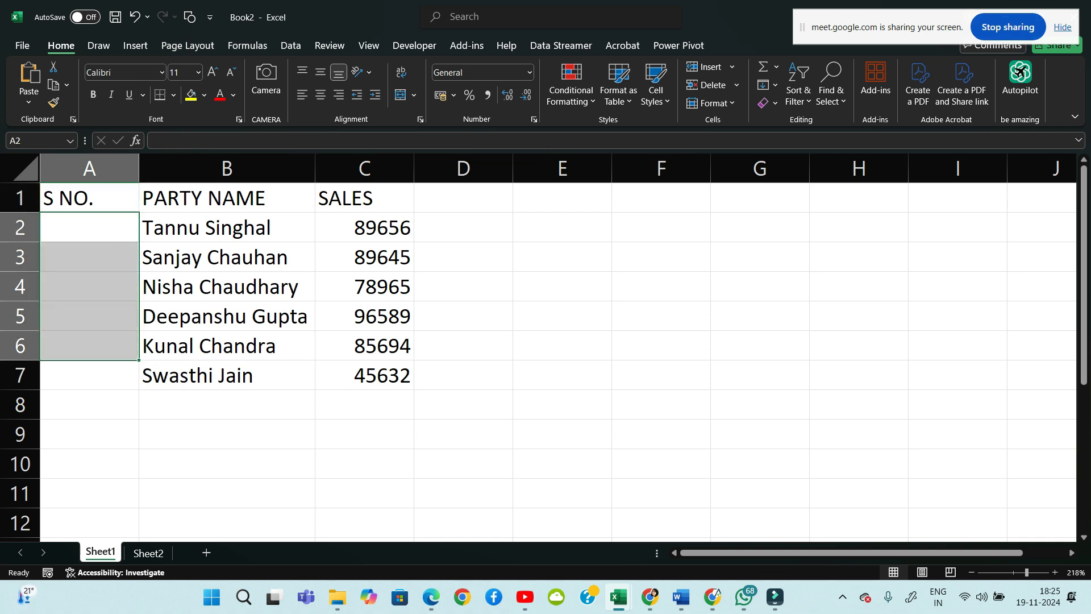
Enter 1 in cell A2 and reselect it
left_click(562, 287)
left_click(89, 227)
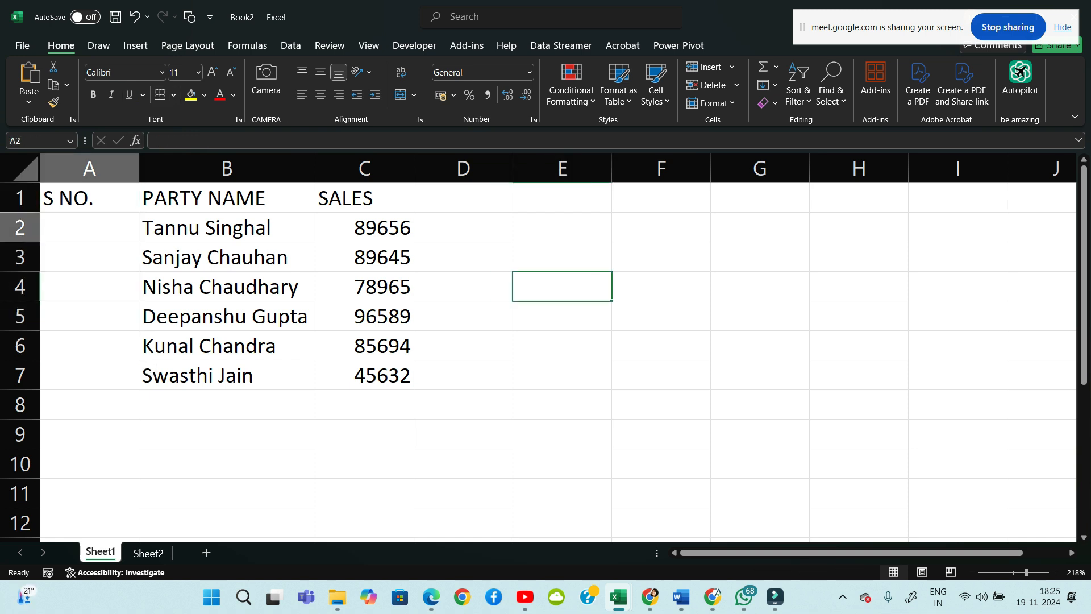
type("1")
key("Return")
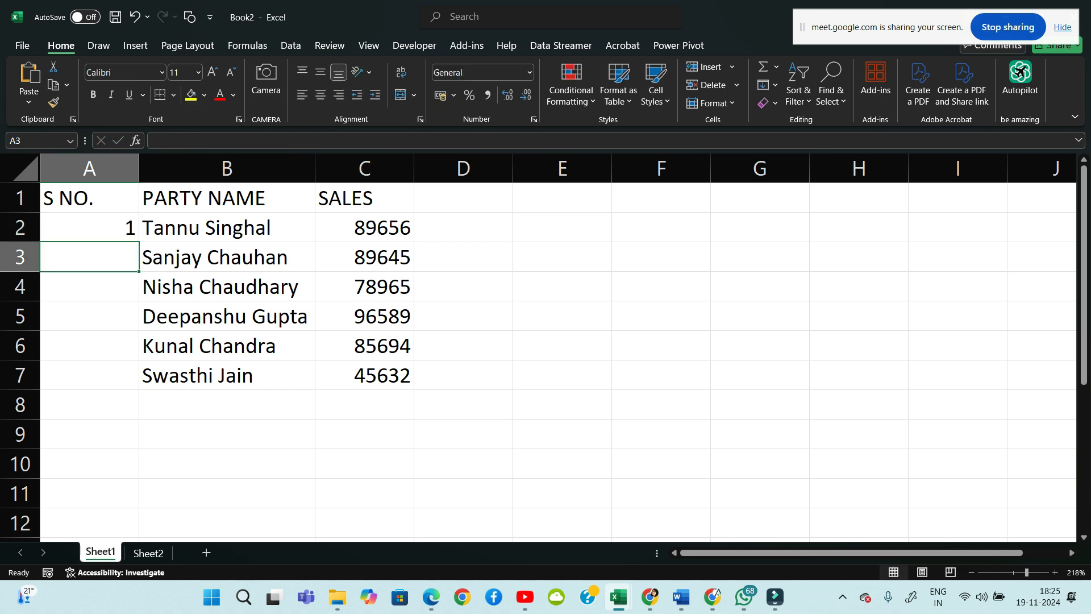
left_click(89, 228)
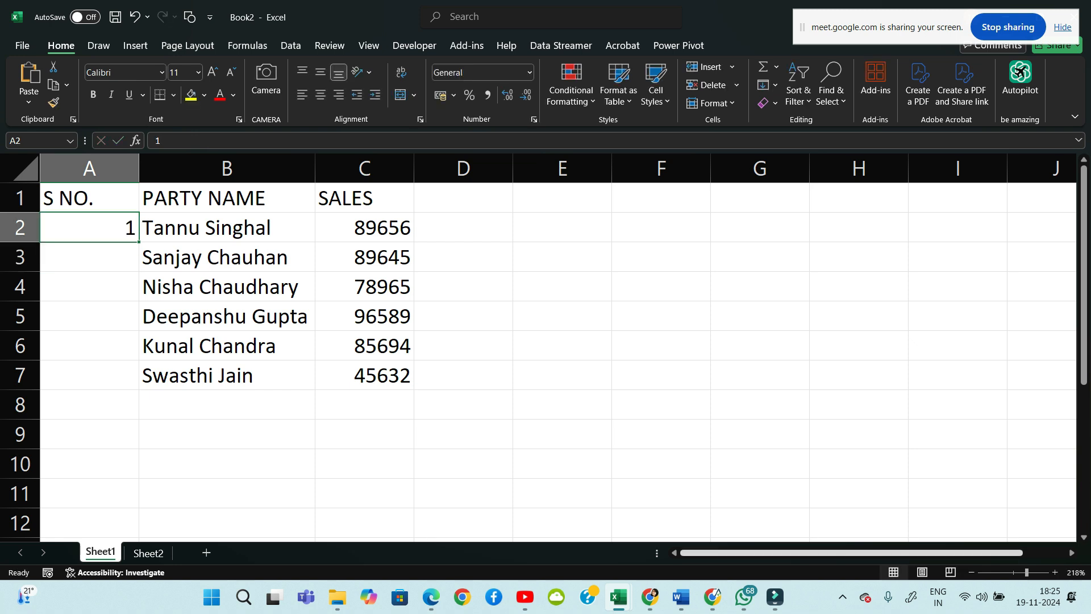
Zoom to 304% and fill A2:A7 as a 1–6 series via Auto Fill Options
left_click_drag(1027, 573, 1036, 573)
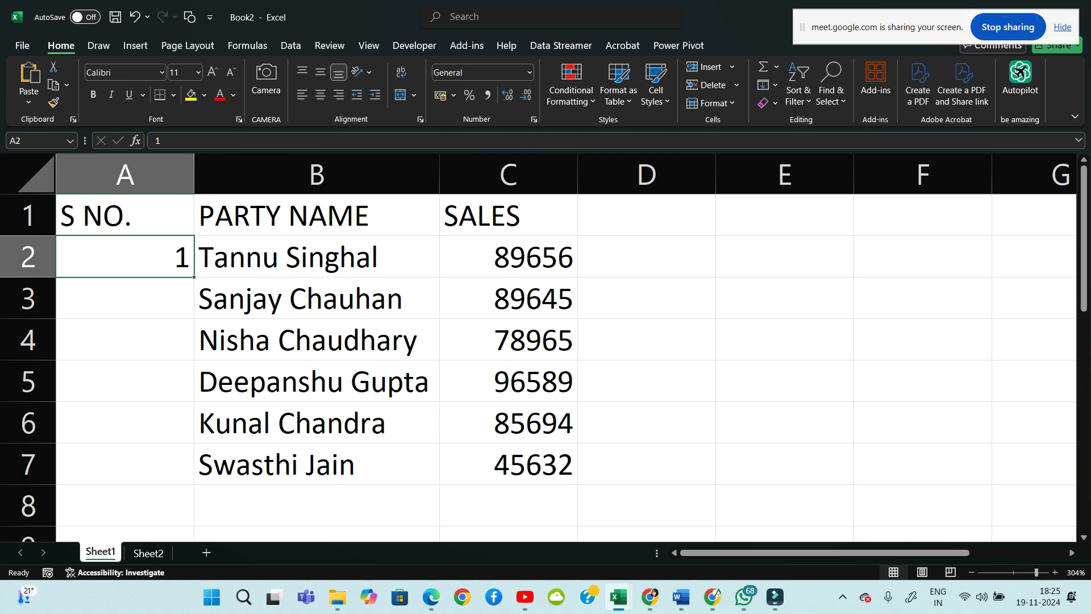
left_click_drag(194, 277, 201, 449)
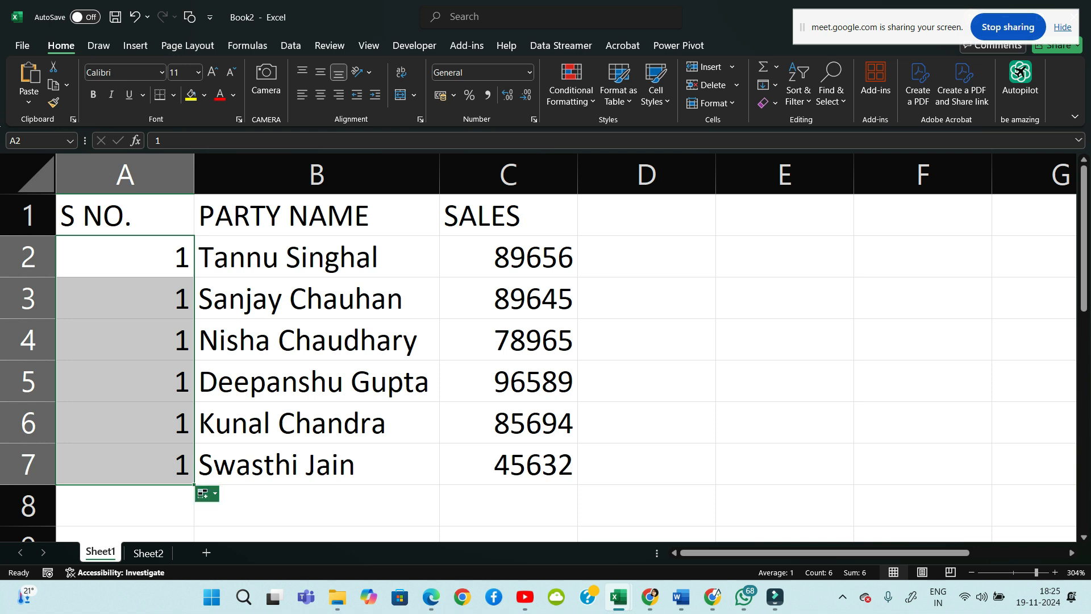
left_click(206, 493)
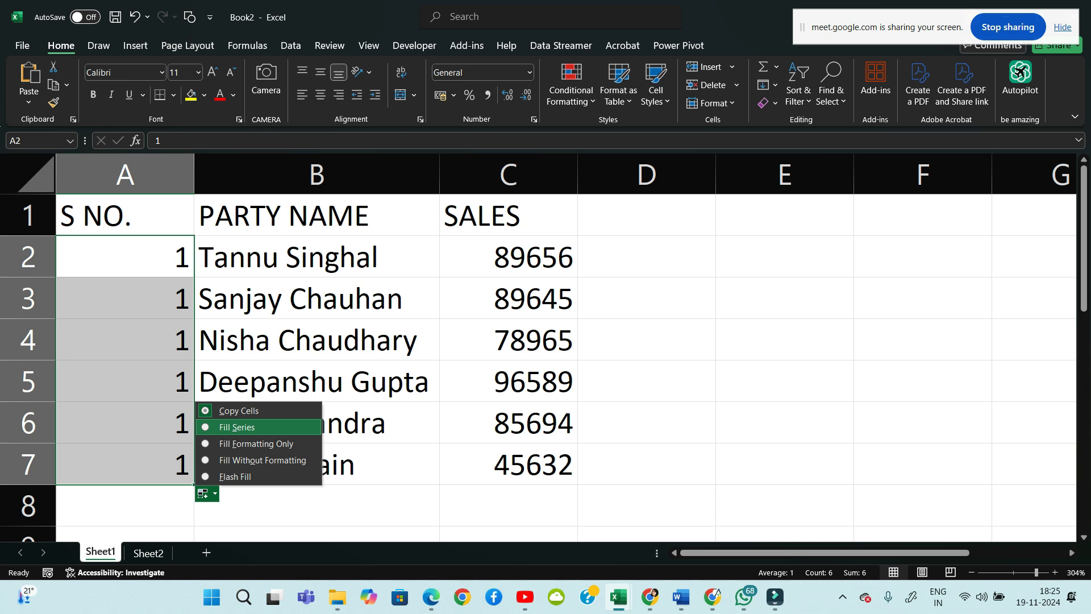
key("Return")
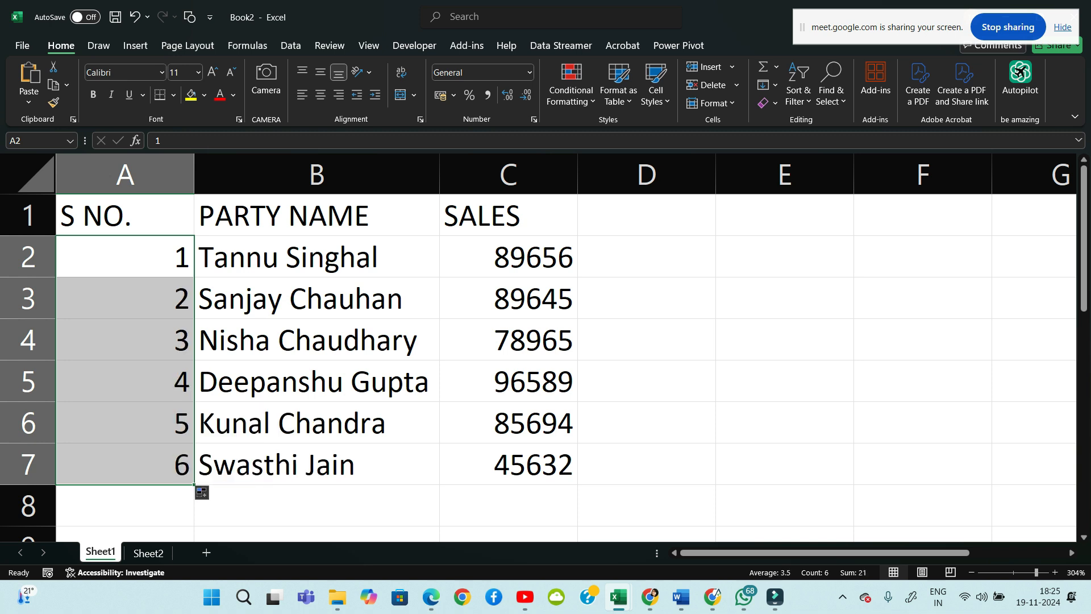
left_click(646, 422)
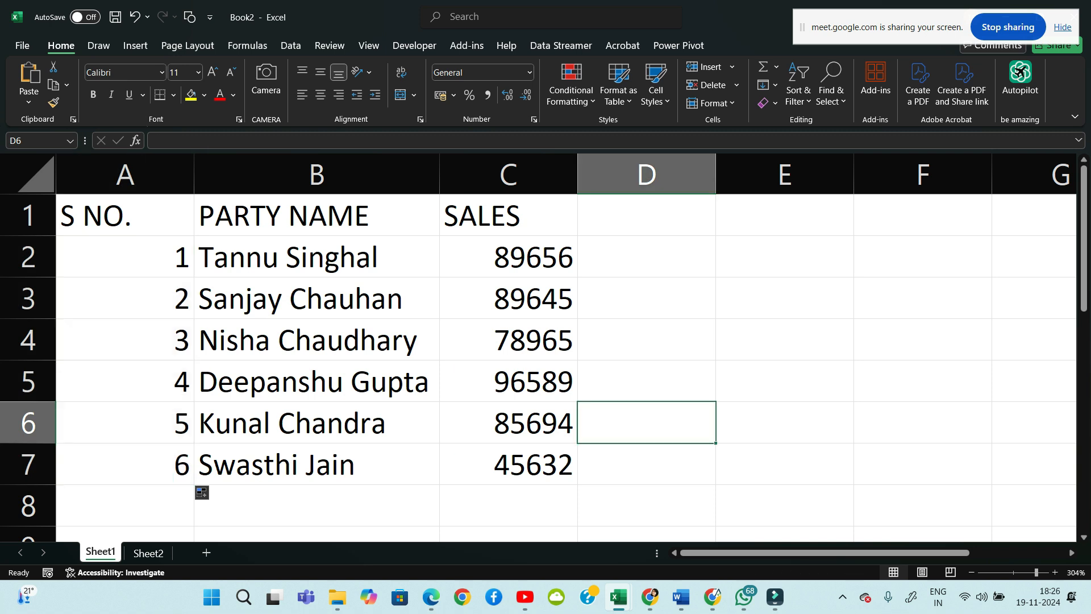
Clear the S NO. values in A2:A7 and re-enter 1 in A2
left_click_drag(125, 256, 125, 464)
key("Delete")
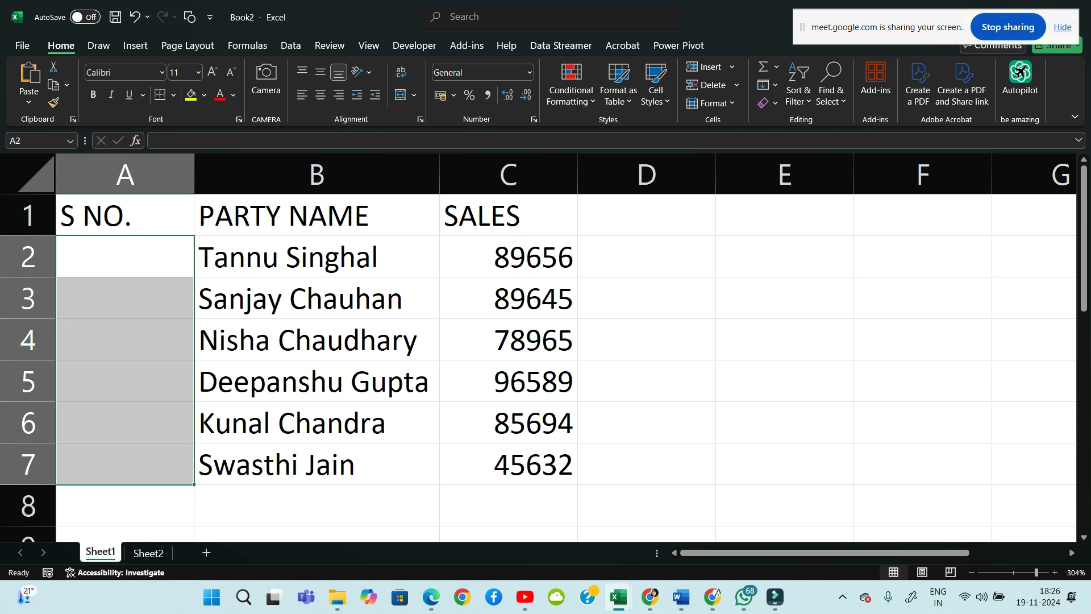
left_click_drag(317, 341, 317, 380)
left_click(126, 257)
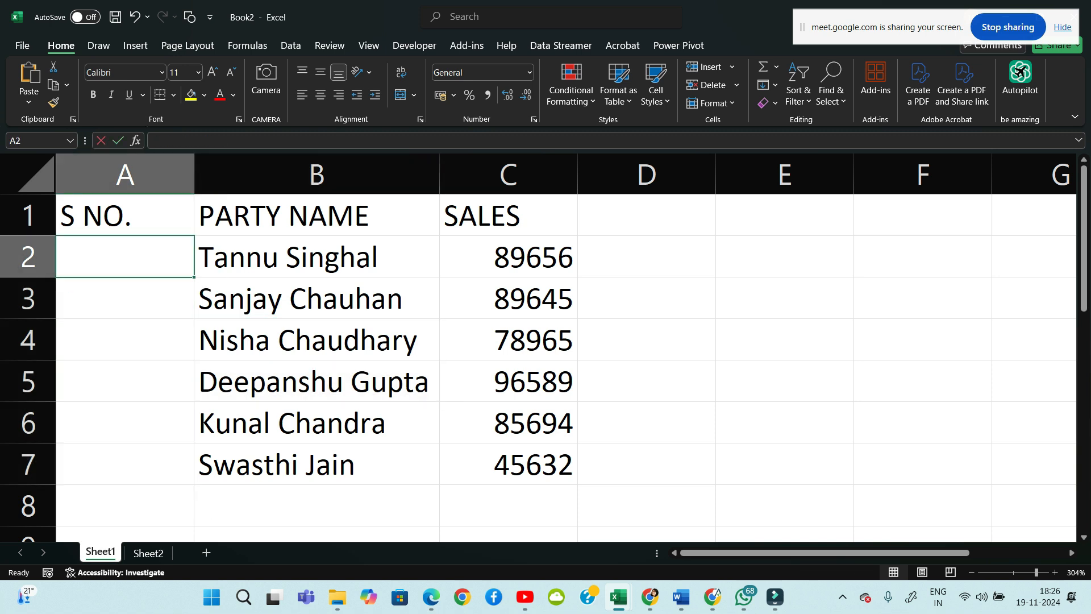
type("1")
key("Return")
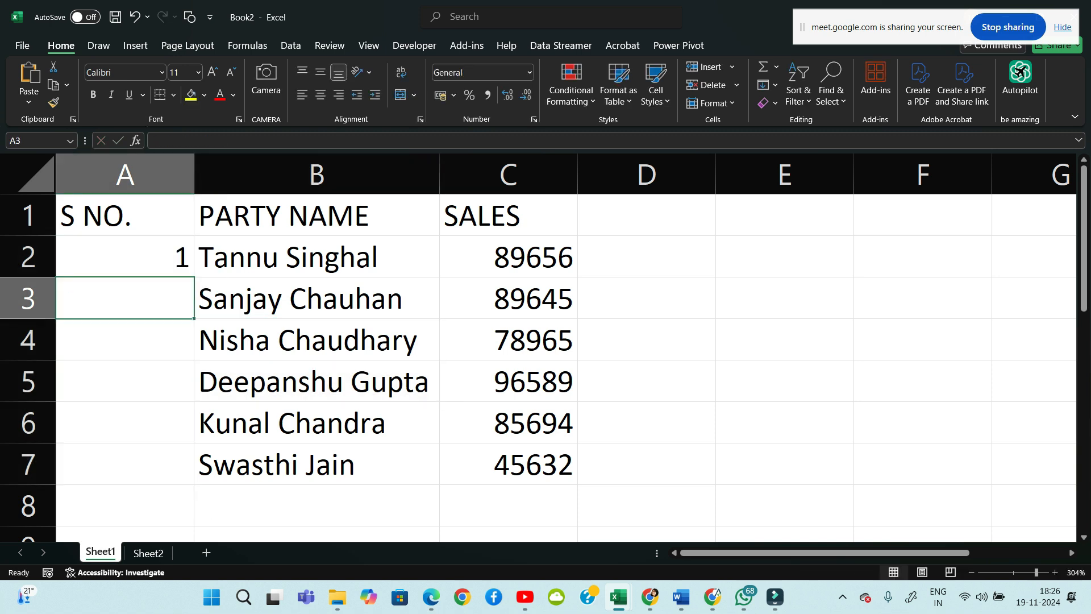
Fill A2:A7 as a 1–6 series, then bring the Google Meet call forward
left_click(125, 257)
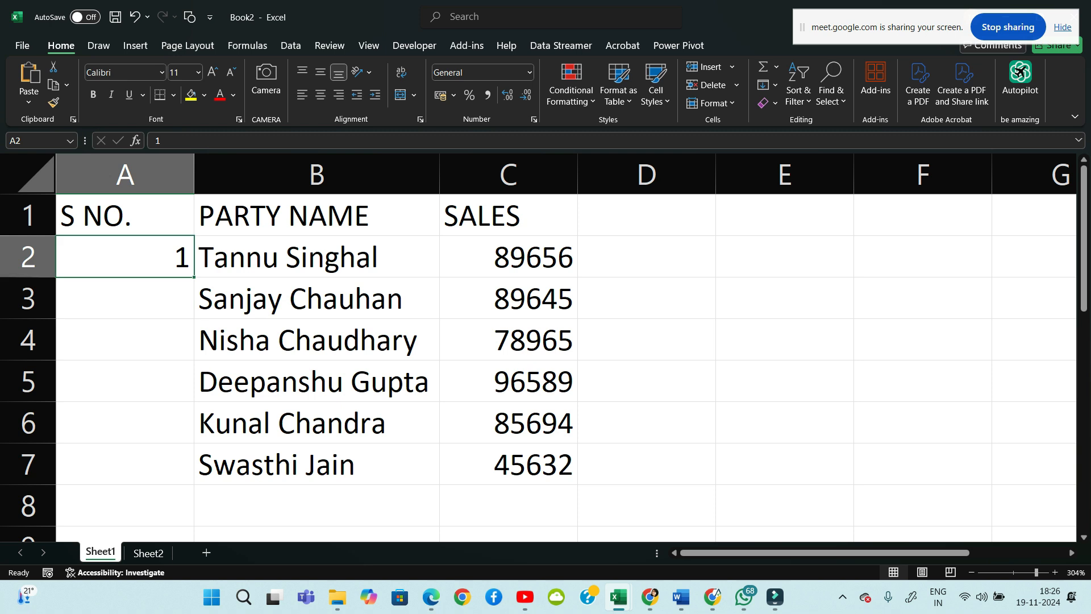
left_click_drag(193, 278, 200, 474)
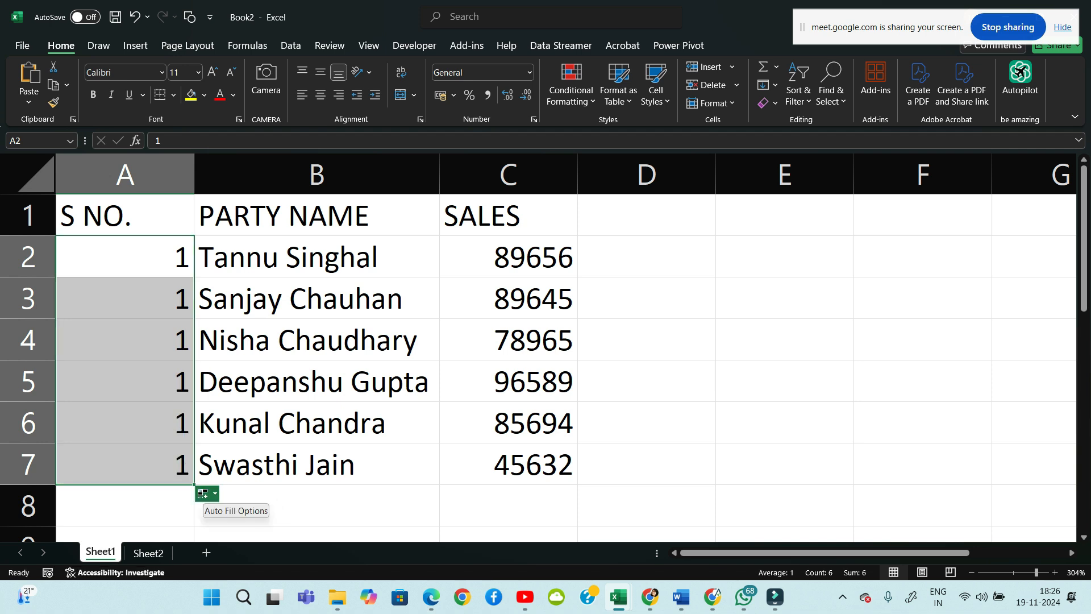
left_click(207, 493)
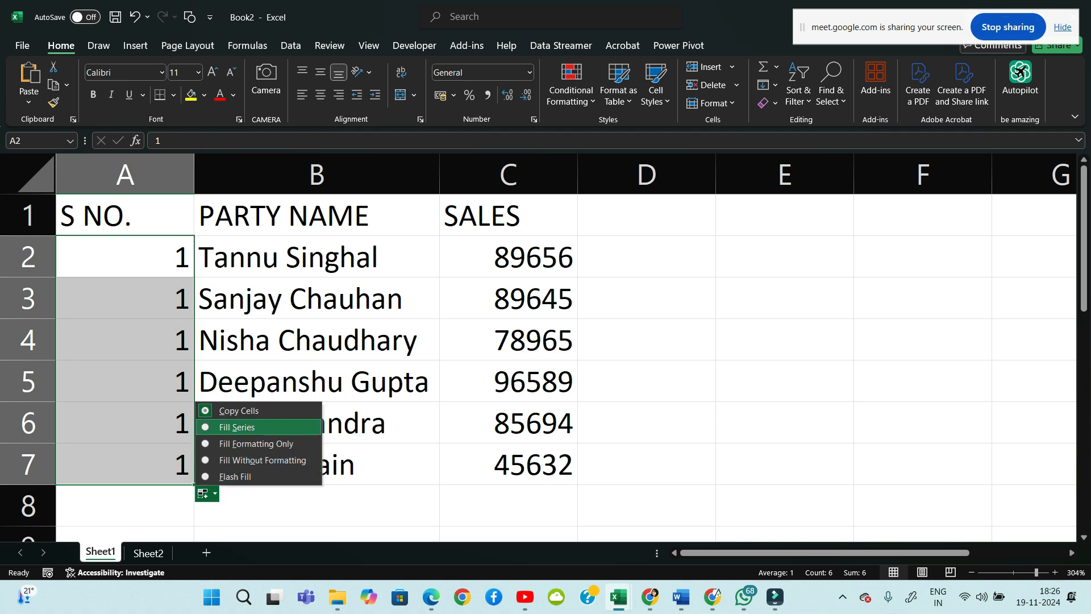
left_click(237, 427)
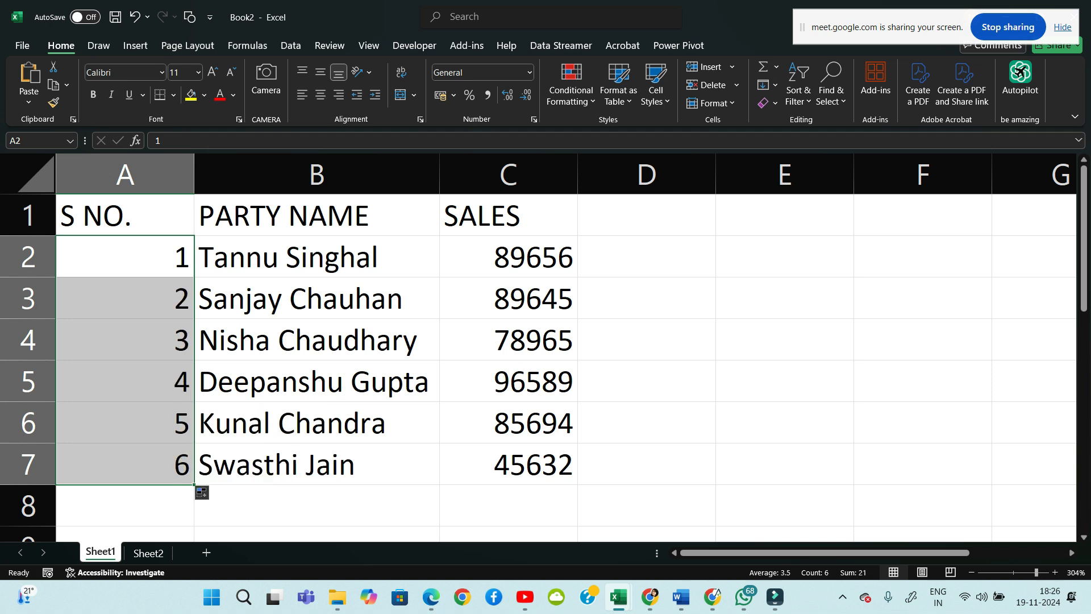
left_click(650, 597)
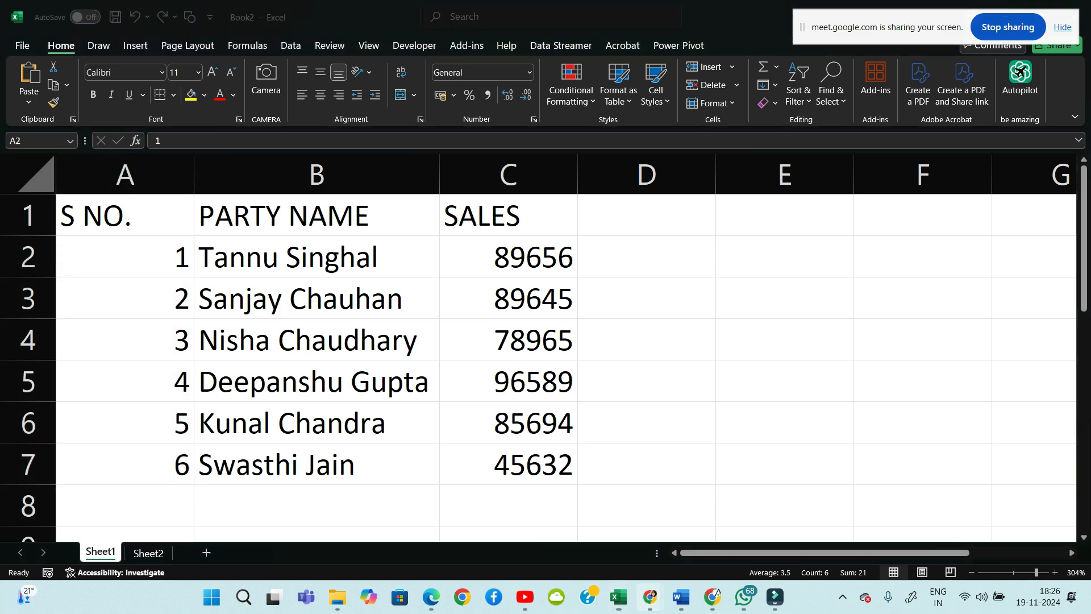
left_click(572, 527)
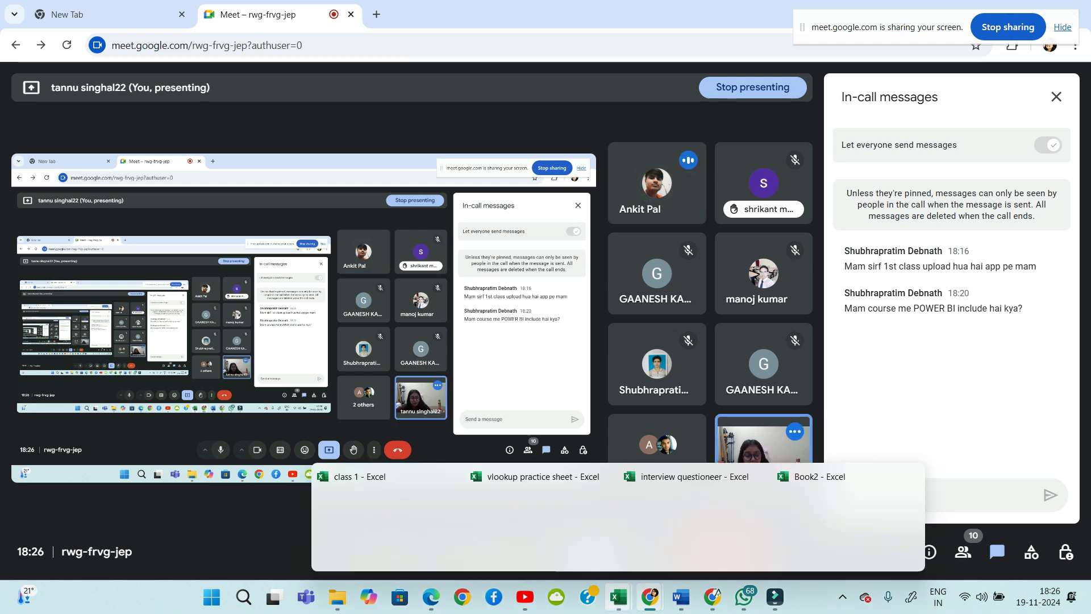
Return to Book2 and select, then deselect, part of the table from A1
left_click(861, 531)
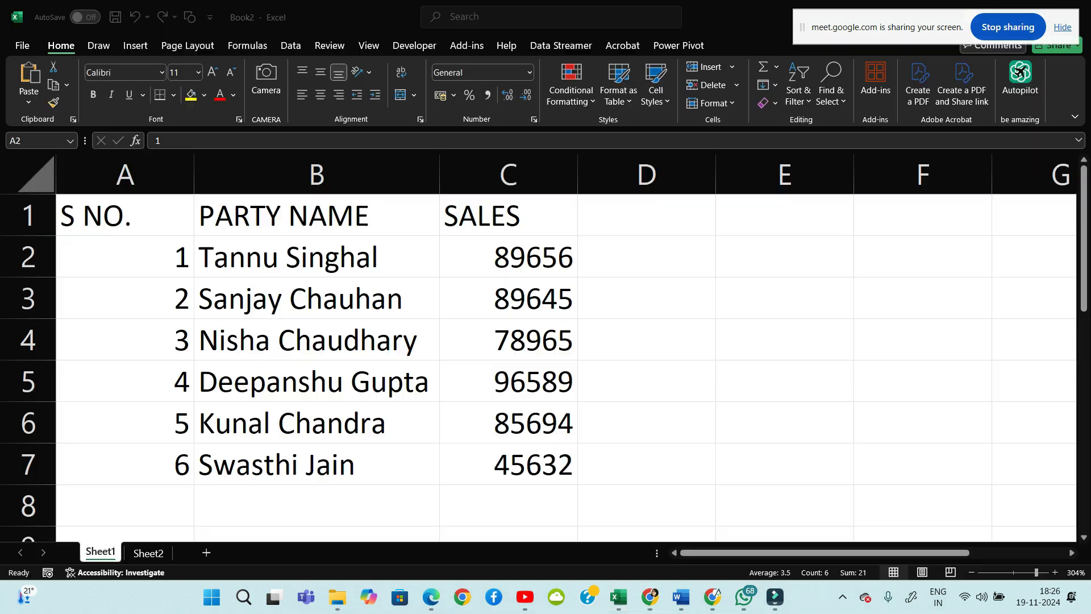
left_click(647, 381)
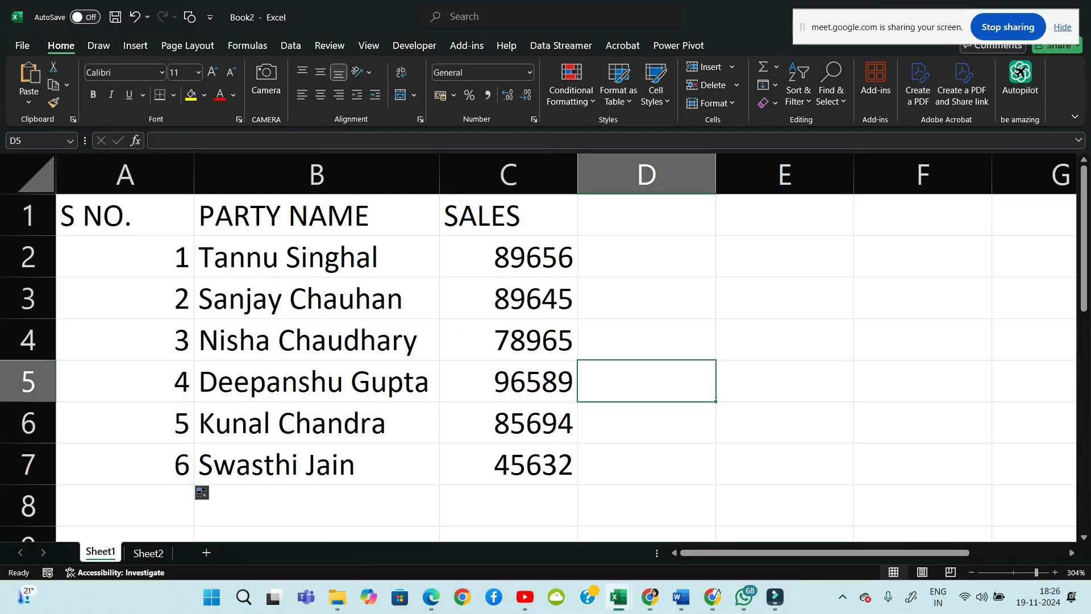
left_click_drag(125, 216, 512, 341)
left_click(647, 340)
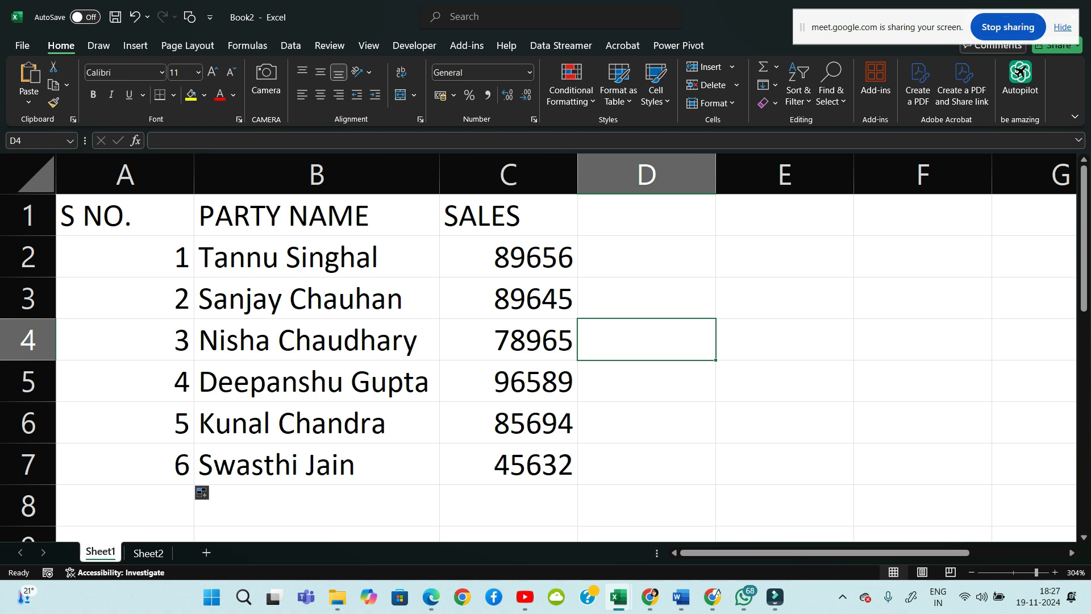
Select the header cells S NO. through SALES in row 1, then return to A1
left_click(125, 216)
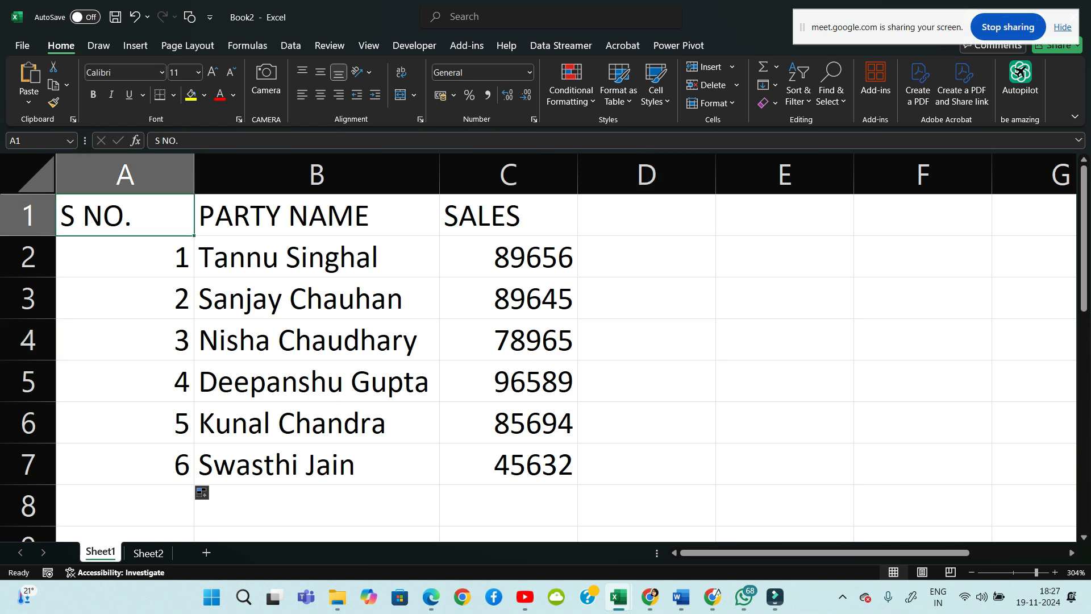
left_click(509, 216)
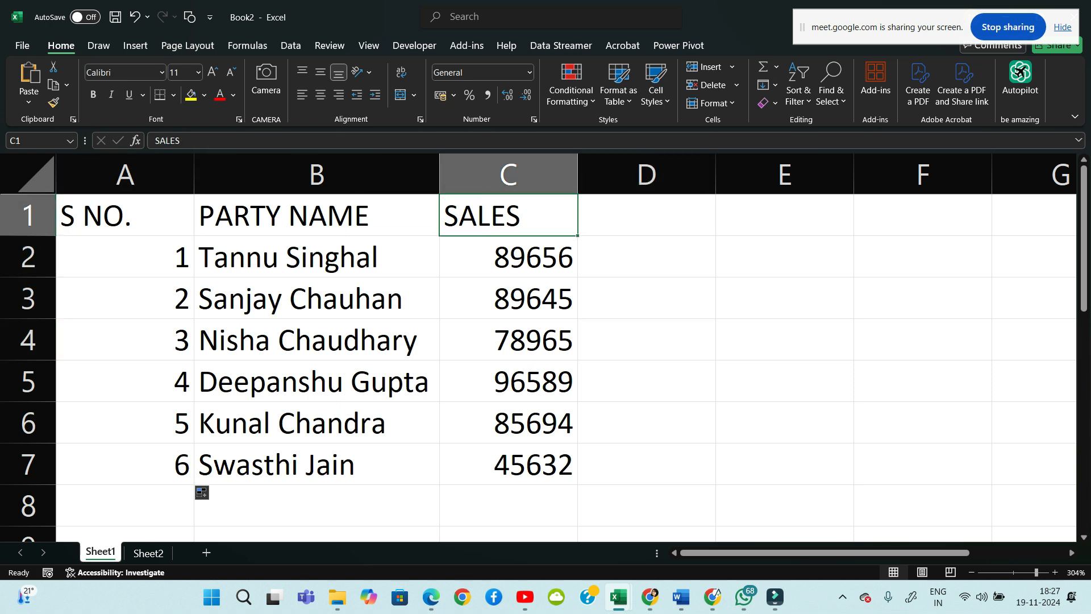
left_click_drag(125, 216, 500, 216)
left_click(341, 382)
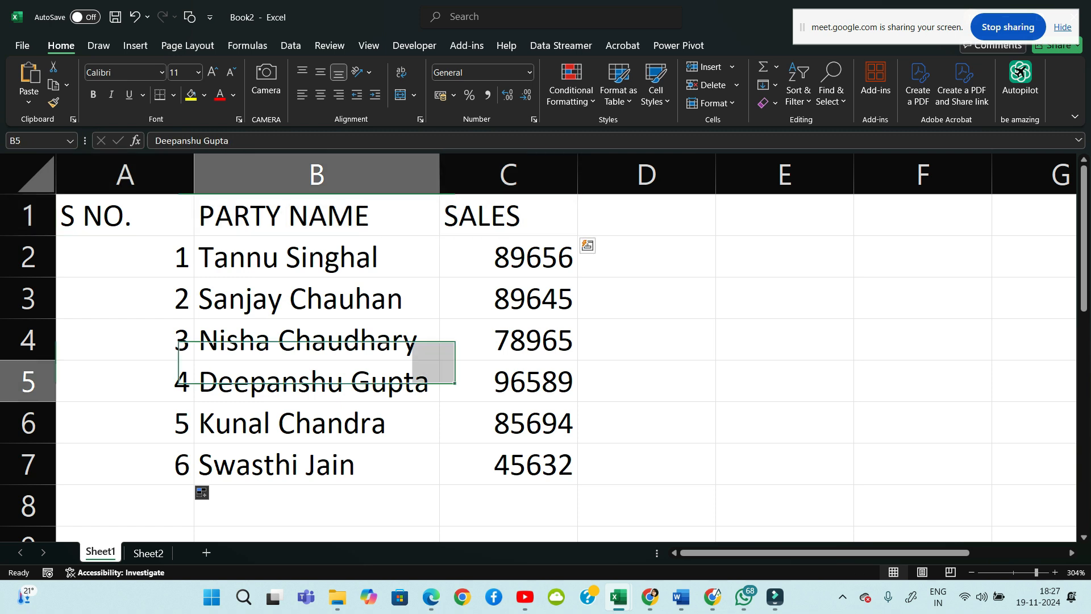
left_click(125, 216)
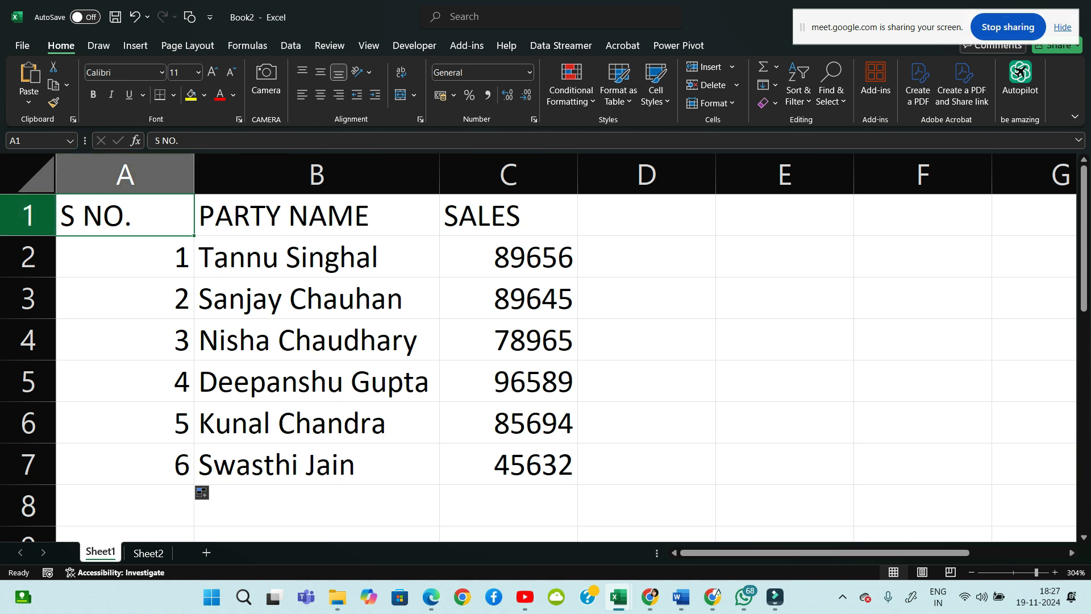
From A1 (Ctrl+Home), extend the selection across the headers toward SALES with Shift+Right
left_click(125, 299)
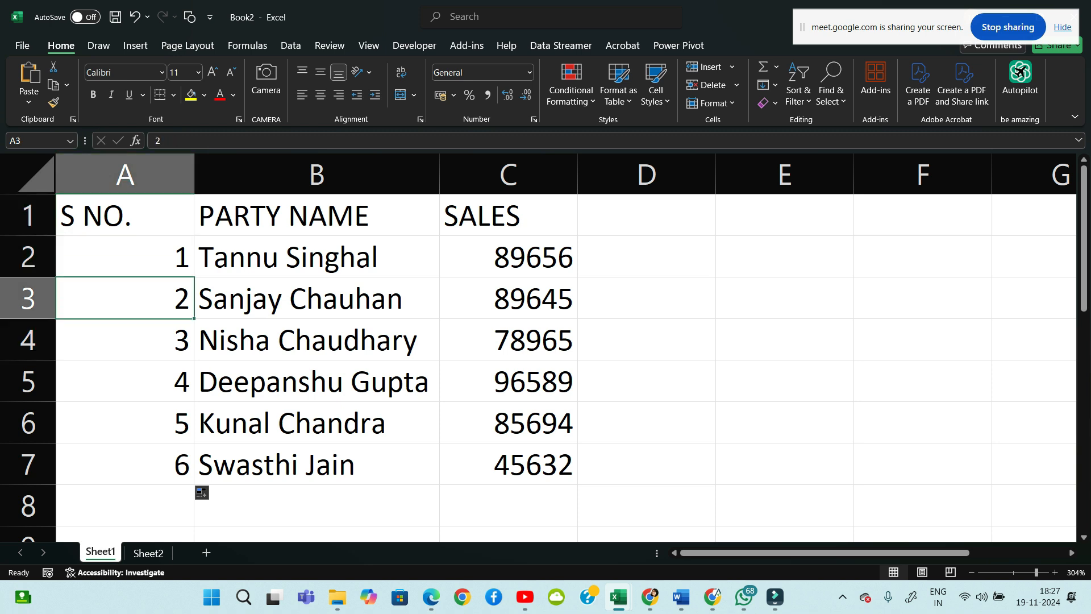
left_click(923, 298)
key("ctrl+Home")
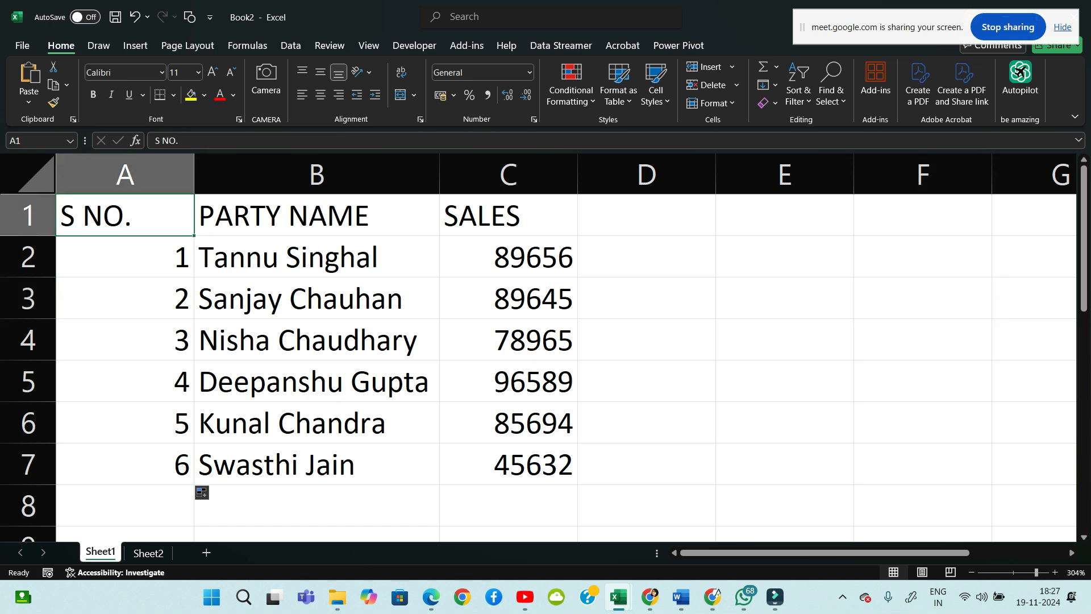
key("shift+Right")
key("shift+Right")
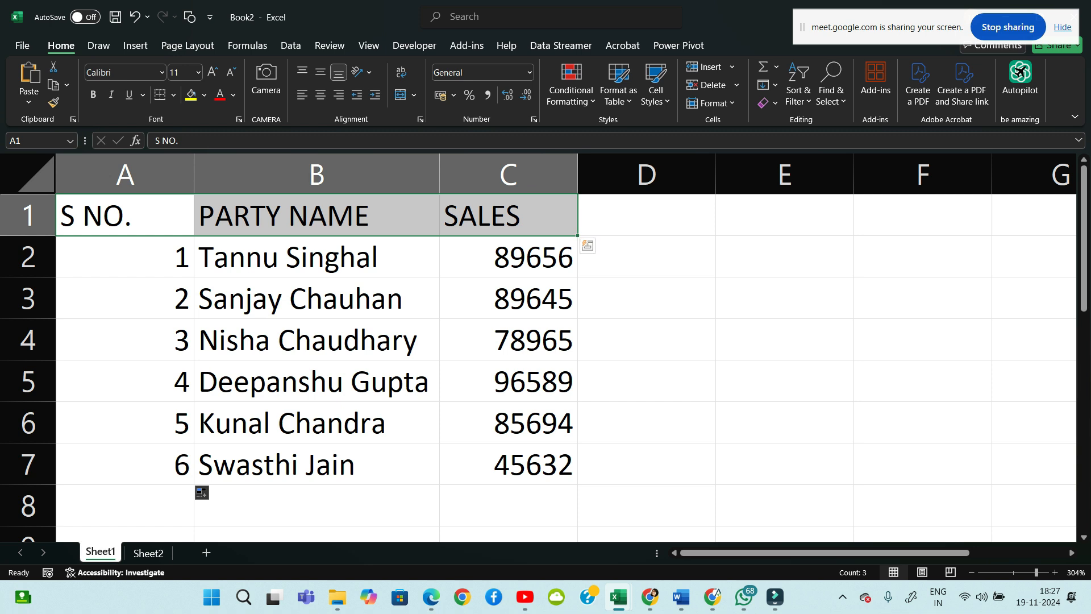
left_click(647, 257)
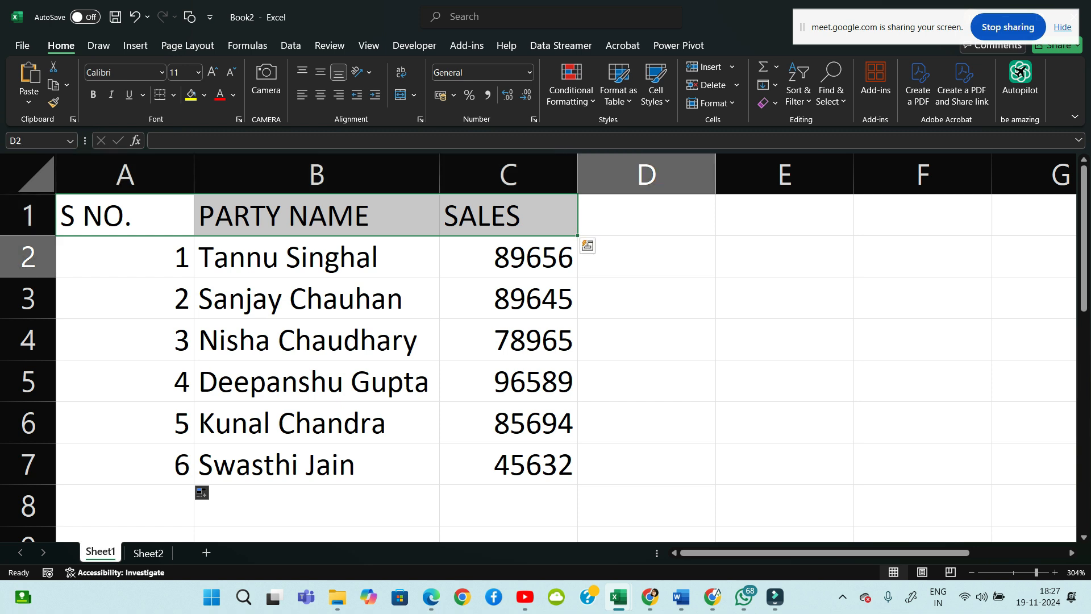
left_click(125, 216)
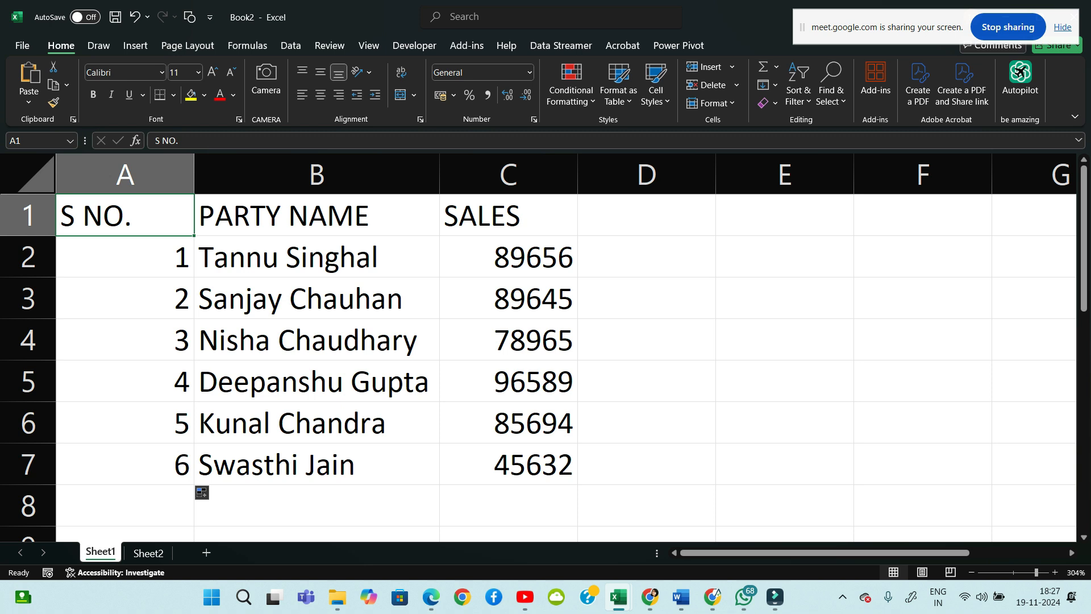
key("shift+Right")
key("shift+Right")
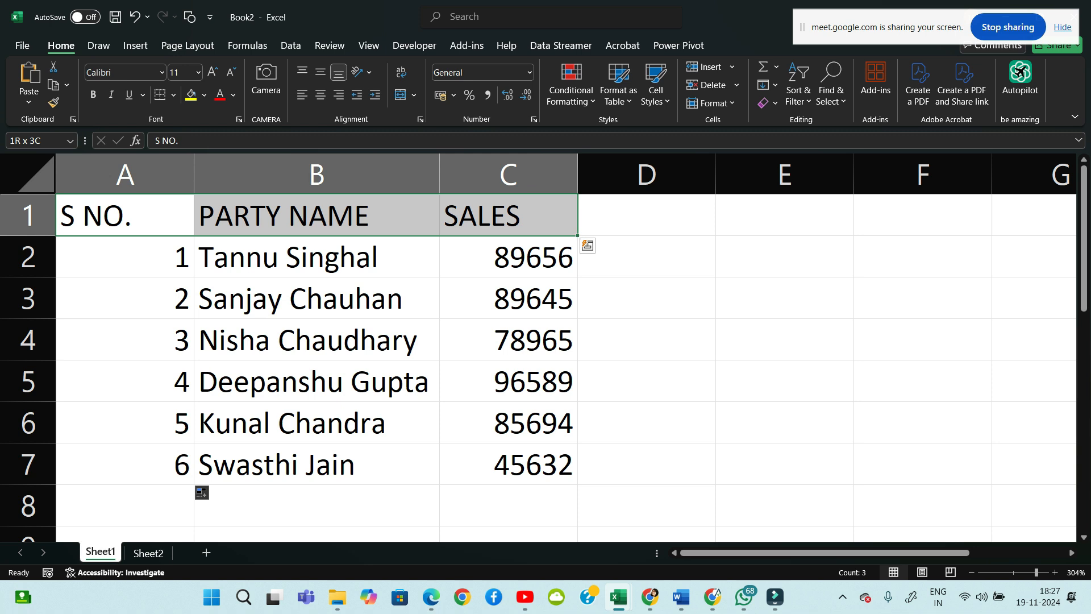
With the red pen, handwrite 'Ctrl shift →' beside the table and underline it with a long span line
left_click(98, 45)
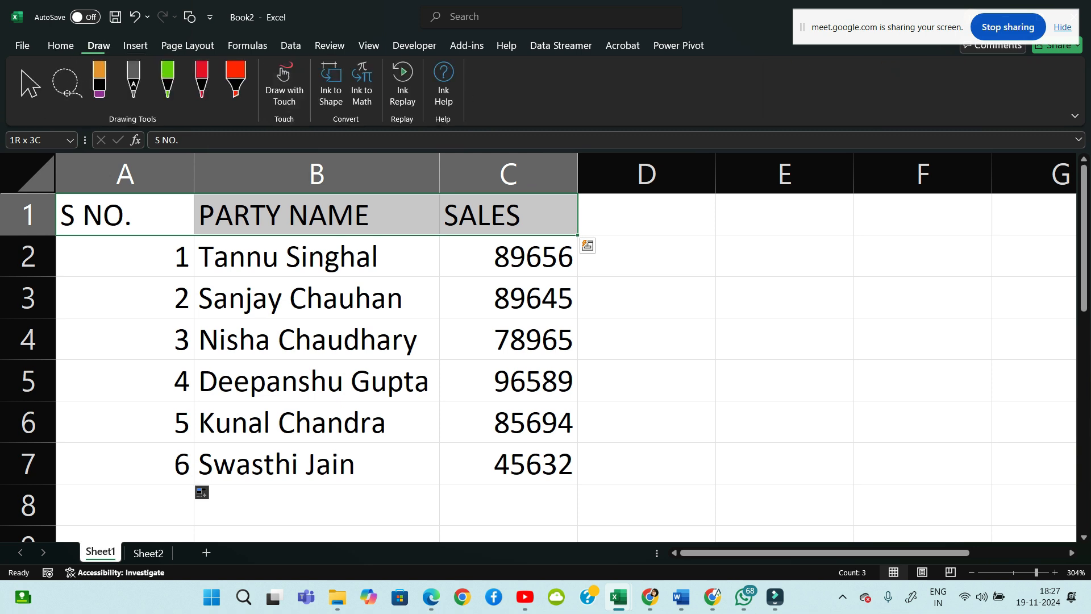
left_click(202, 80)
mouse_move(705, 231)
left_mouse_down()
mouse_move(686, 248)
mouse_move(713, 257)
left_mouse_up()
mouse_move(725, 228)
left_mouse_down()
mouse_move(728, 257)
mouse_move(738, 238)
left_mouse_up()
mouse_move(739, 255)
left_mouse_down()
mouse_move(754, 235)
mouse_move(779, 257)
left_mouse_up()
mouse_move(834, 228)
left_mouse_down()
mouse_move(814, 254)
mouse_move(873, 254)
mouse_move(893, 274)
mouse_move(903, 241)
left_mouse_up()
left_click(879, 222)
left_click_drag(916, 226, 917, 260)
left_click_drag(905, 244, 1002, 247)
left_click(948, 243)
mouse_move(979, 229)
left_mouse_down()
mouse_move(1004, 248)
mouse_move(987, 260)
left_mouse_up()
mouse_move(706, 282)
left_mouse_down()
mouse_move(708, 308)
mouse_move(1004, 293)
mouse_move(999, 309)
left_mouse_up()
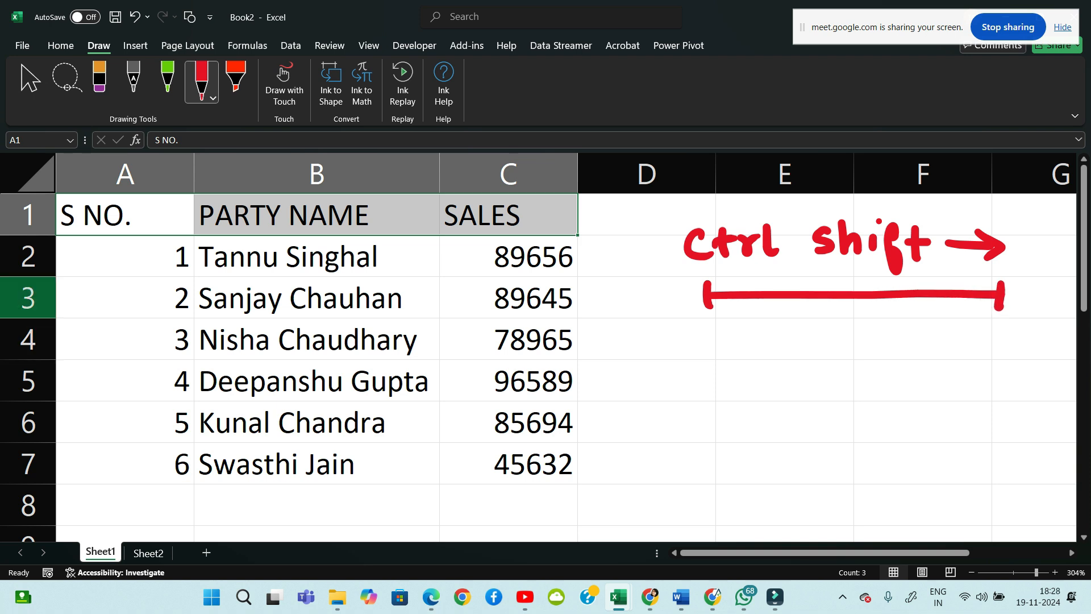
From A1, select A1:A7 with Ctrl+Shift+Down Arrow
left_click(317, 298)
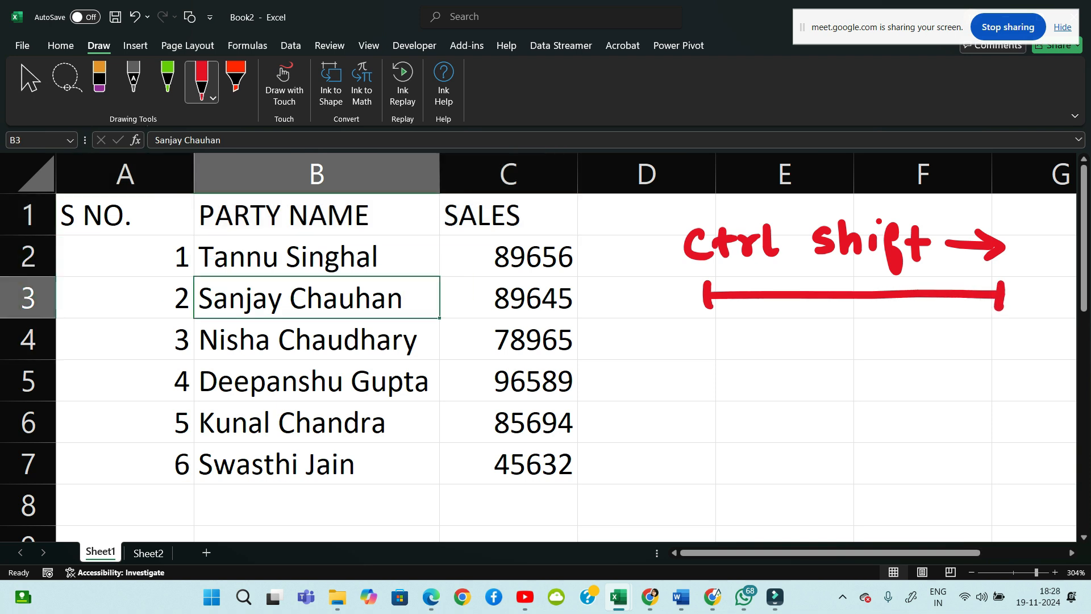
left_click(125, 215)
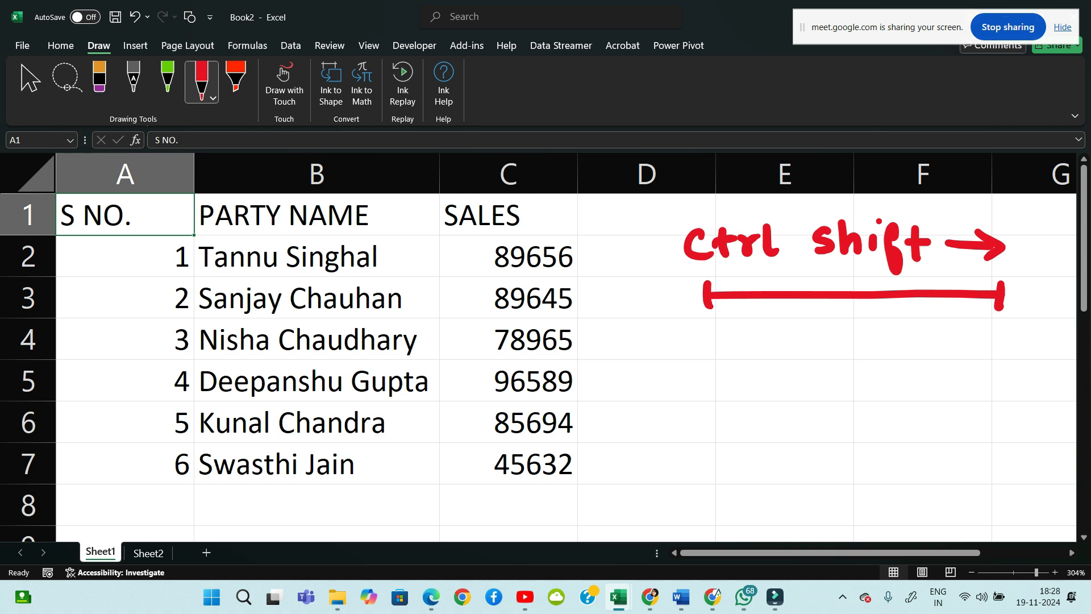
key("ctrl+shift+Down")
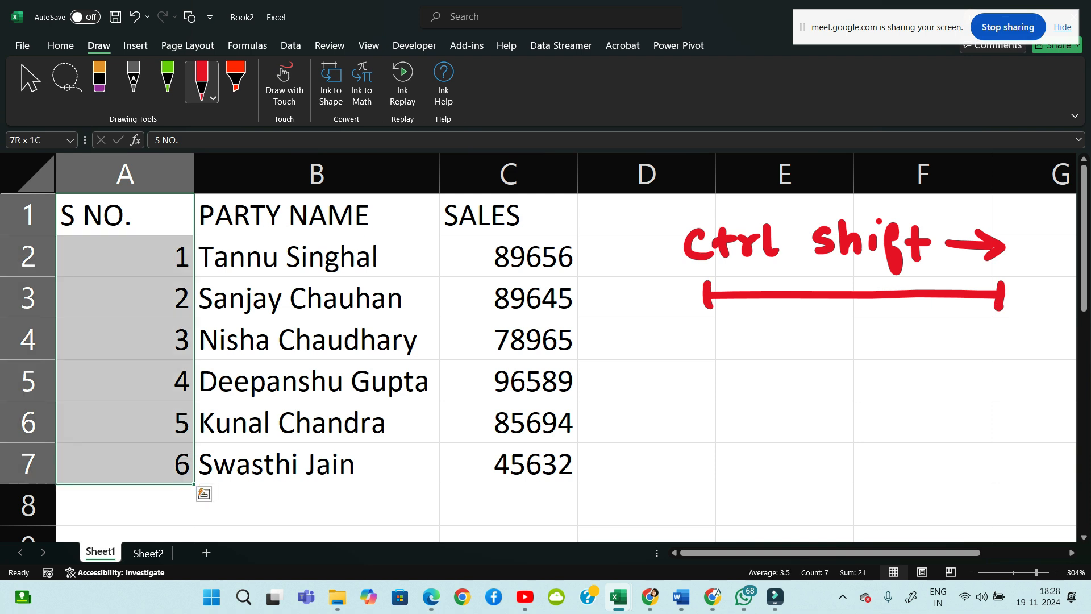
Handwrite 'ctrl Shift ↓' in red below the span line
mouse_move(699, 336)
left_mouse_down()
mouse_move(701, 356)
mouse_move(717, 357)
mouse_move(721, 335)
left_mouse_up()
mouse_move(724, 357)
left_mouse_down()
mouse_move(740, 339)
mouse_move(755, 357)
left_mouse_up()
mouse_move(819, 331)
left_mouse_down()
mouse_move(802, 357)
mouse_move(853, 357)
left_mouse_up()
left_click(860, 326)
mouse_move(881, 329)
left_mouse_down()
mouse_move(870, 346)
mouse_move(878, 376)
mouse_move(902, 358)
left_mouse_up()
left_click_drag(884, 341, 911, 337)
left_click_drag(974, 323, 977, 366)
left_click_drag(998, 345, 972, 370)
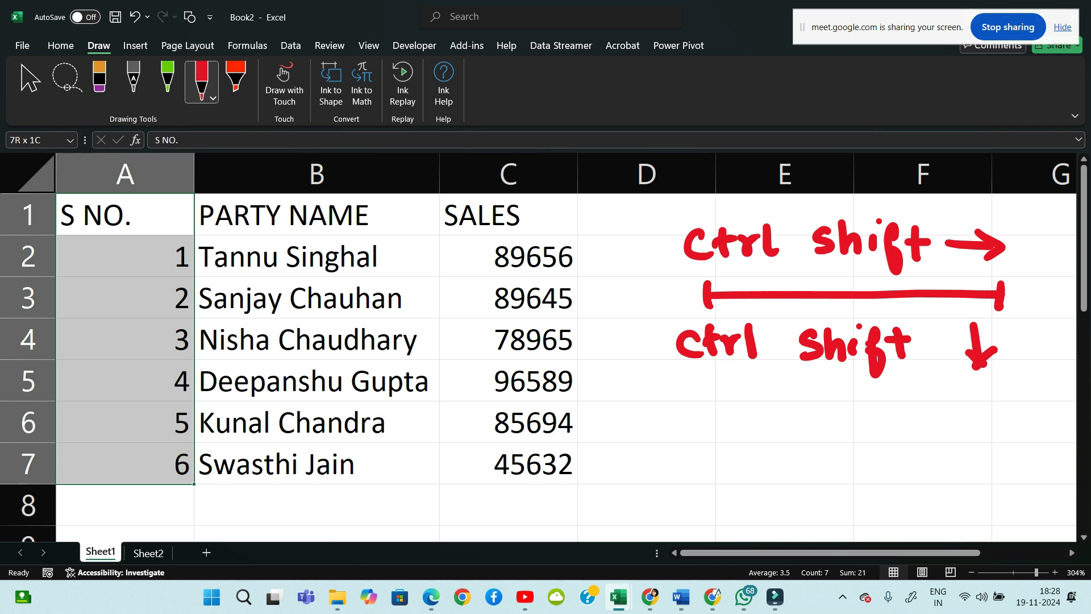
From SALES in C1, select A1:C1 with Ctrl+Shift+Left and write red 'ctrl Shift ←'
key("ctrl+Right")
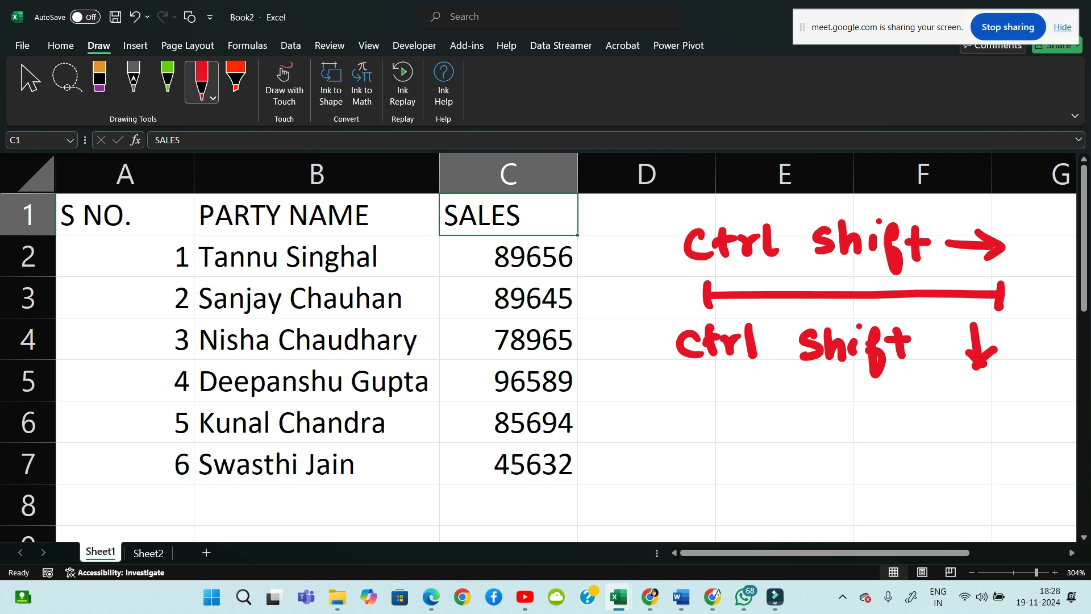
key("ctrl+shift+Left")
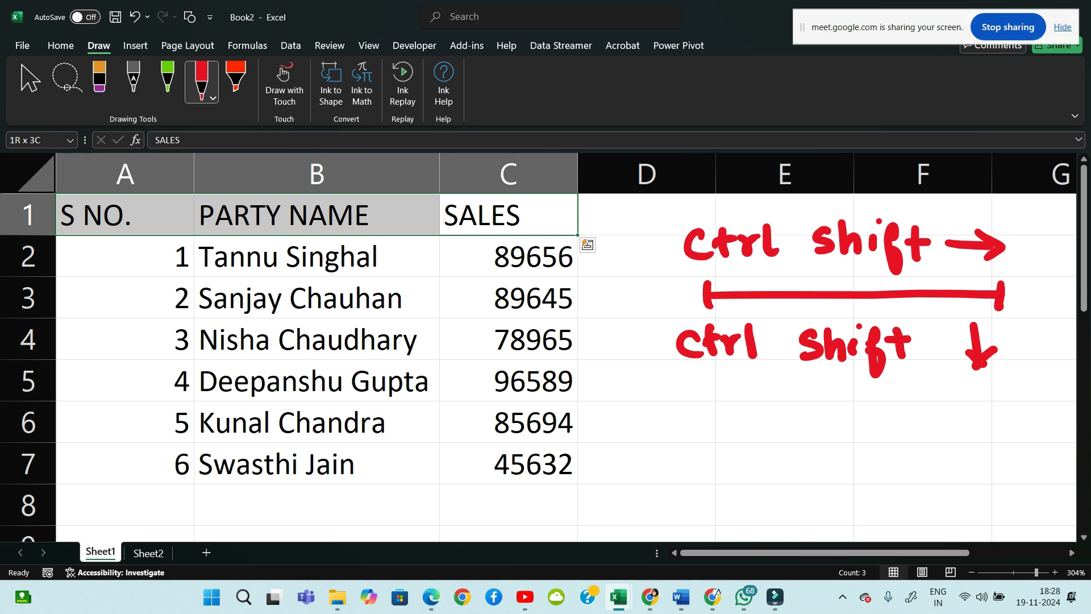
mouse_move(708, 392)
left_mouse_down()
mouse_move(689, 406)
mouse_move(713, 419)
left_mouse_up()
mouse_move(725, 391)
left_mouse_down()
mouse_move(732, 416)
mouse_move(753, 395)
mouse_move(768, 417)
left_mouse_up()
left_click(819, 395)
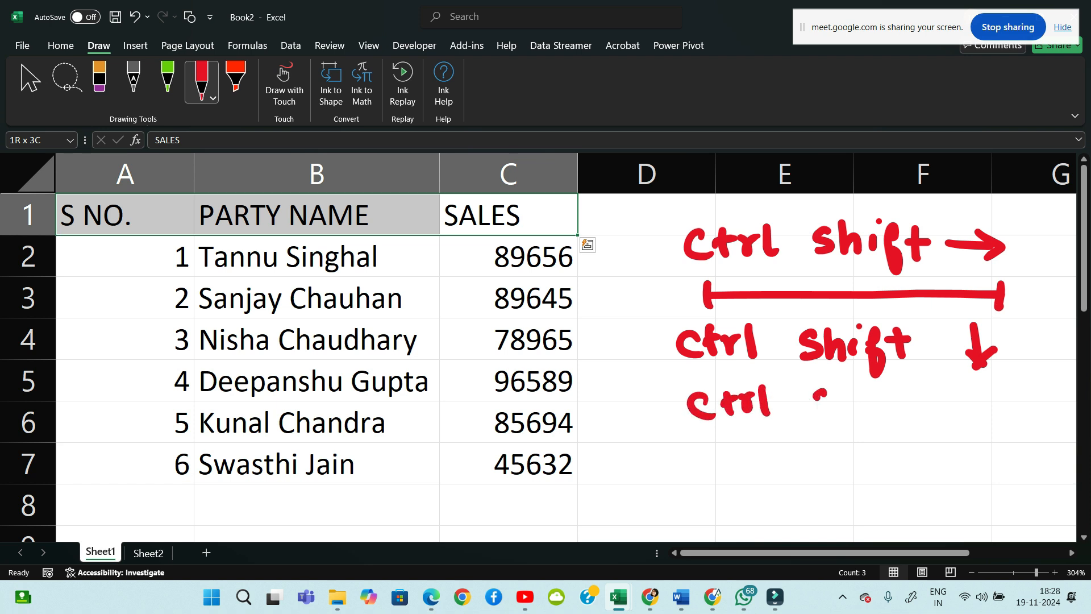
left_click_drag(827, 392, 815, 414)
mouse_move(842, 387)
left_mouse_down()
mouse_move(852, 416)
mouse_move(874, 432)
left_mouse_up()
left_click(862, 389)
mouse_move(868, 399)
left_mouse_down()
mouse_move(886, 398)
mouse_move(895, 418)
left_mouse_up()
left_click_drag(886, 399, 904, 397)
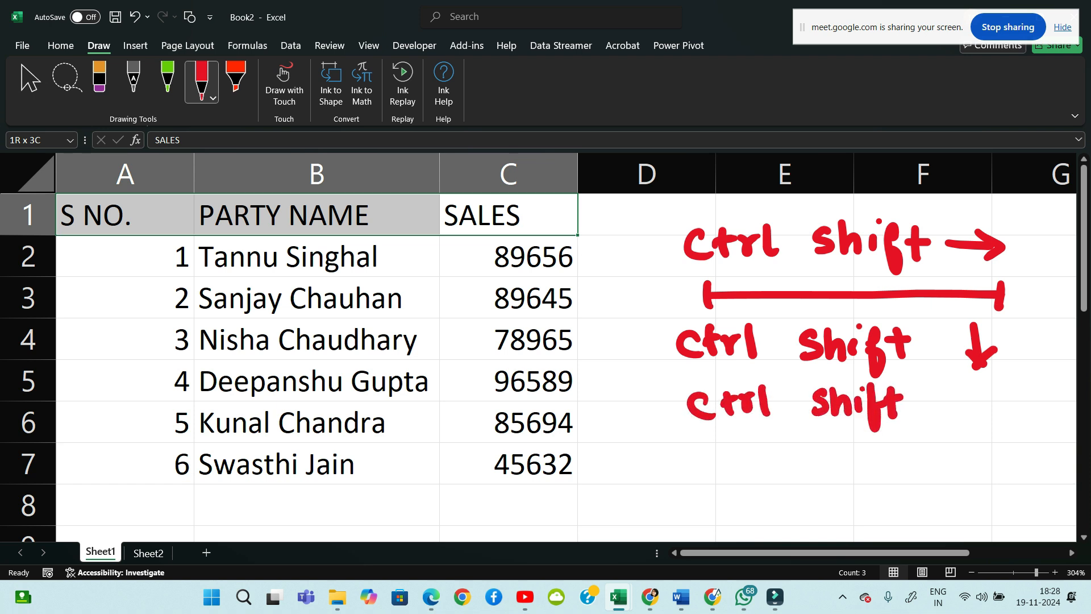
mouse_move(986, 401)
left_mouse_down()
mouse_move(940, 406)
mouse_move(966, 417)
left_mouse_up()
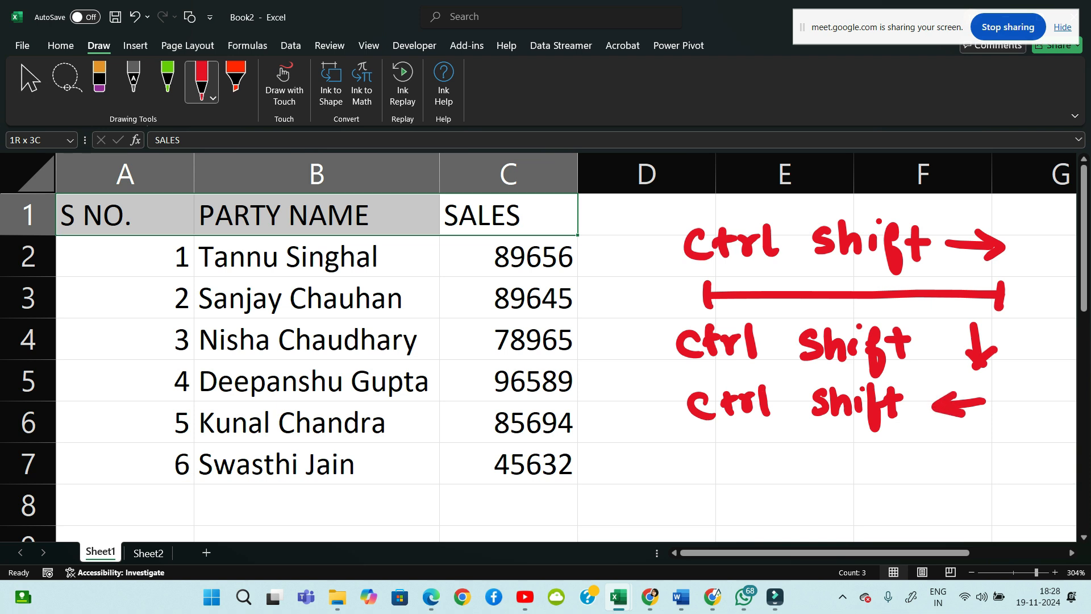
From A7, select A1:A7 with Ctrl+Shift+Up and write red 'Ctrl shift ↑' beside row 7
key("ctrl+Down")
key("Left")
key("Left")
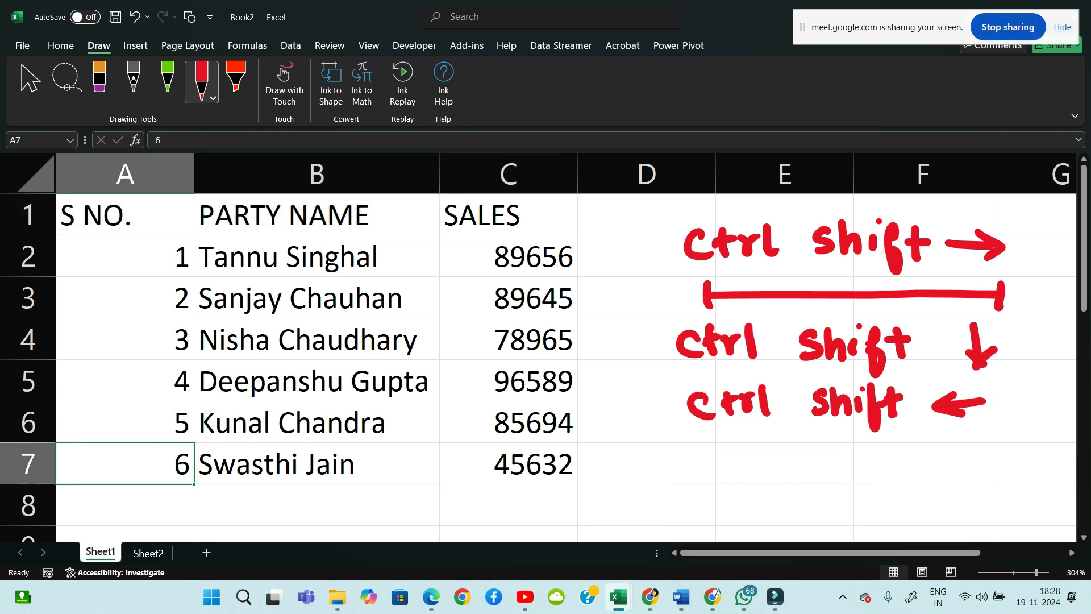
key("ctrl+shift+Up")
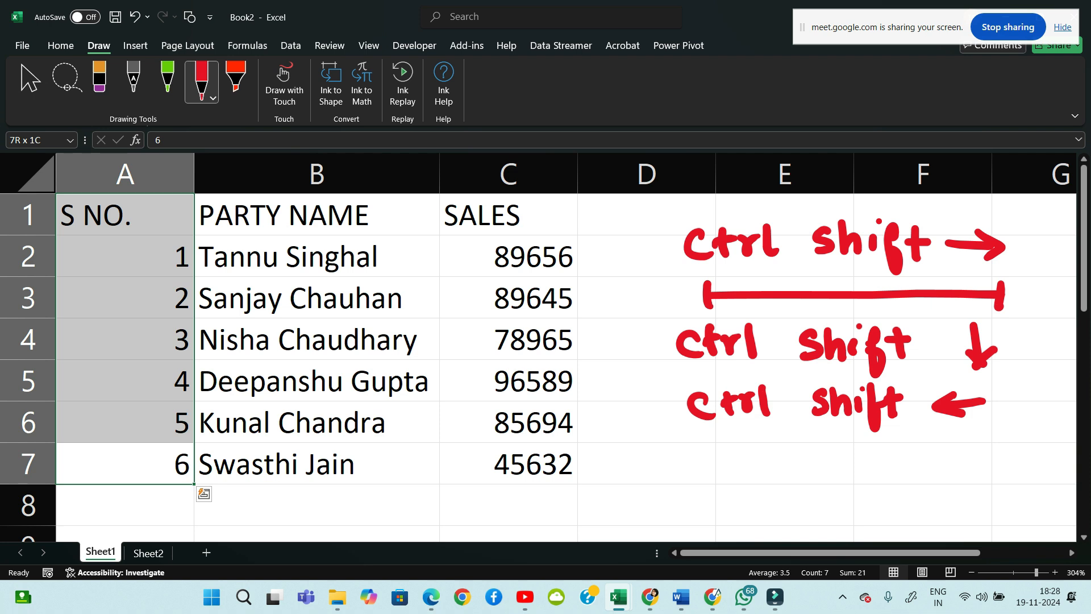
mouse_move(706, 453)
left_mouse_down()
mouse_move(716, 470)
mouse_move(747, 450)
left_mouse_up()
left_click_drag(723, 449, 737, 447)
left_click_drag(757, 443, 768, 468)
mouse_move(834, 447)
left_mouse_down()
mouse_move(823, 468)
mouse_move(875, 468)
mouse_move(887, 487)
left_mouse_up()
left_click_drag(910, 445, 912, 472)
mouse_move(904, 456)
left_mouse_down()
mouse_move(961, 439)
mouse_move(986, 450)
left_mouse_up()
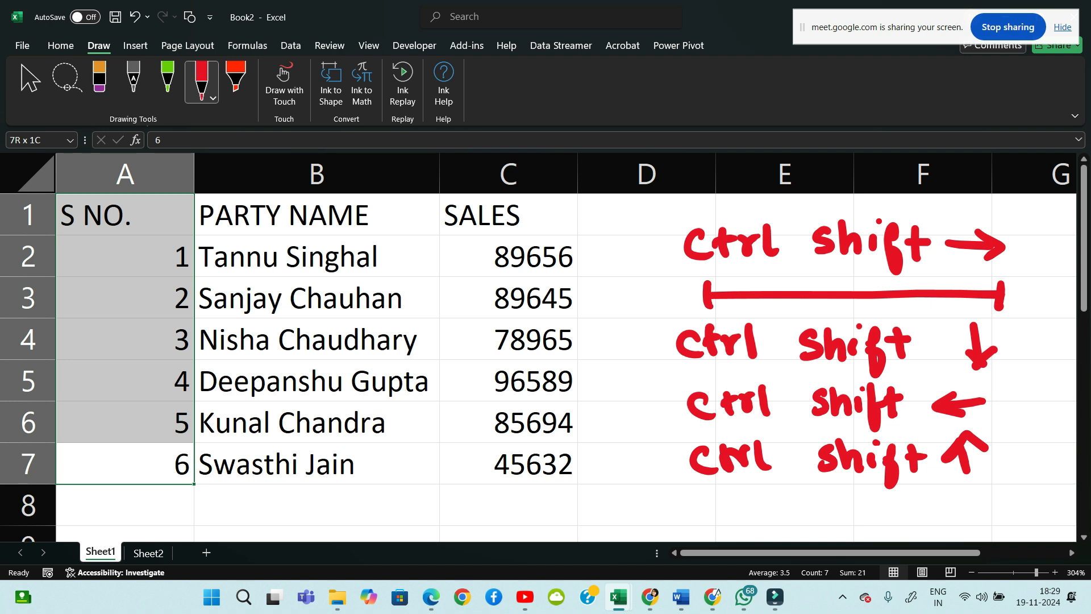
Select the headers A1:C1, then extend the selection across the entire row 1
key("Down")
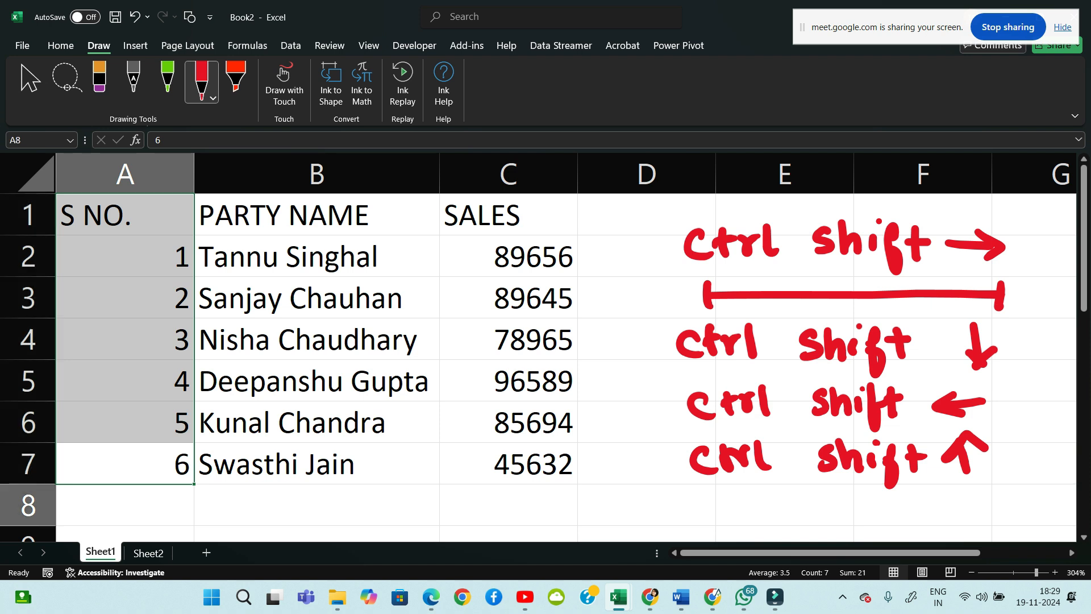
key("Up")
key("Up")
key("Up")
key("Up")
key("Up")
key("Up")
key("Up")
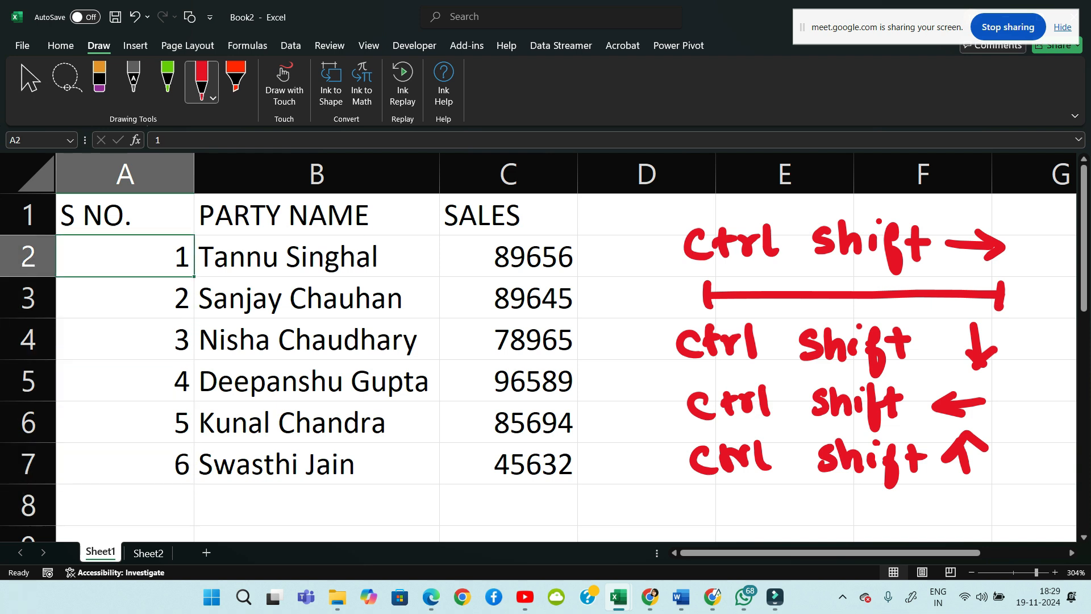
key("ctrl+shift+Right")
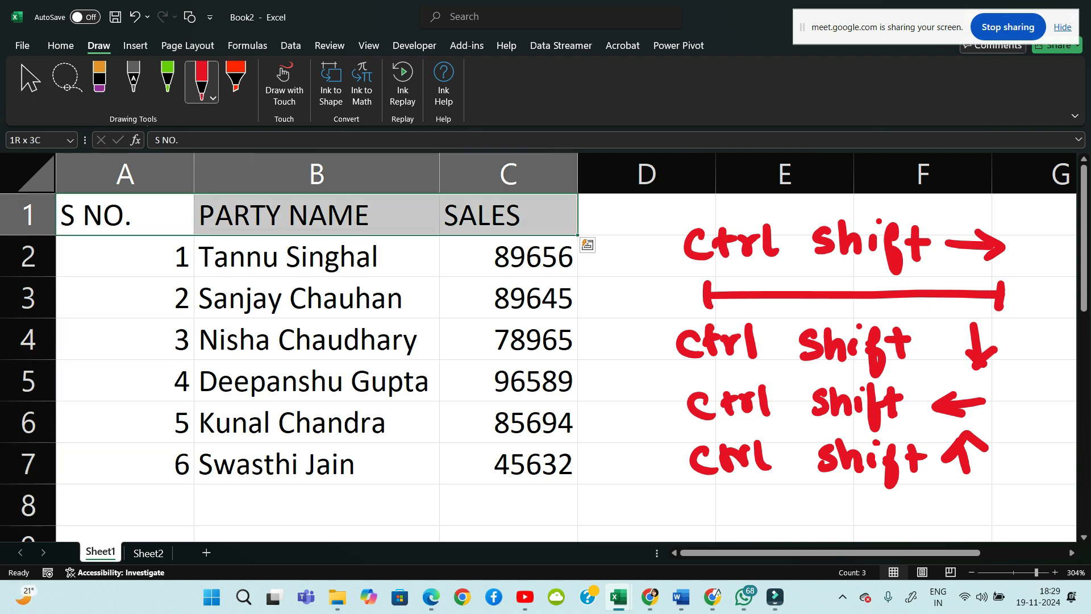
key("Right")
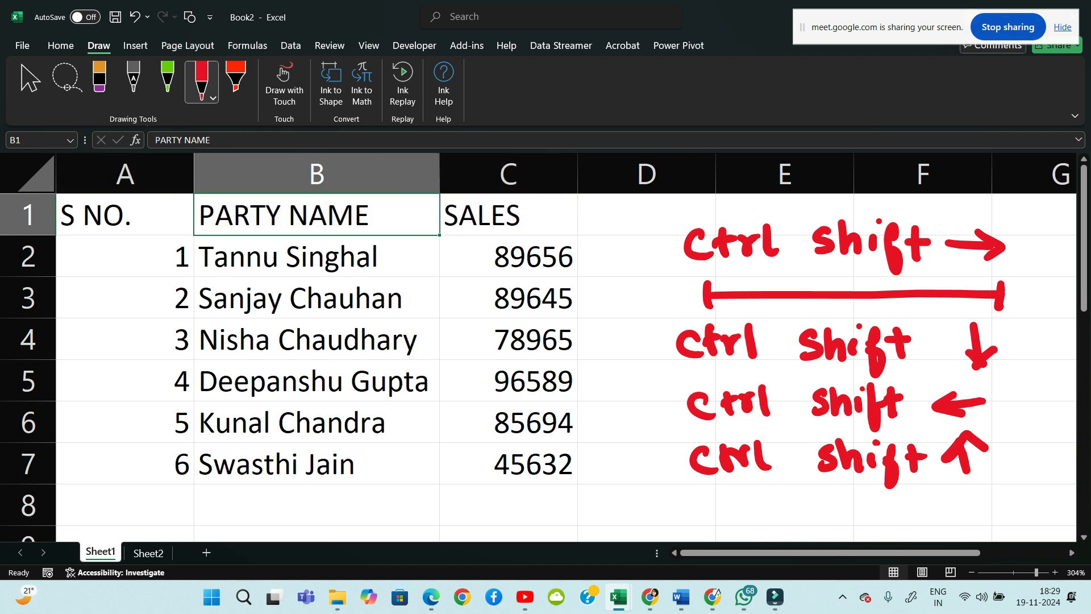
key("Left")
key("ctrl+shift+Right")
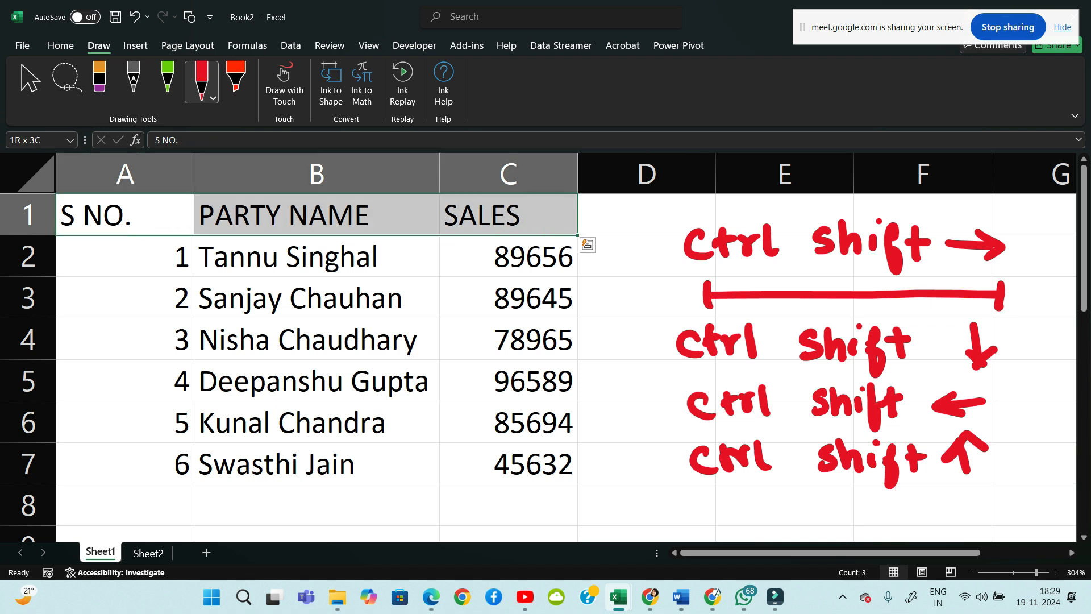
key("ctrl+shift+Right")
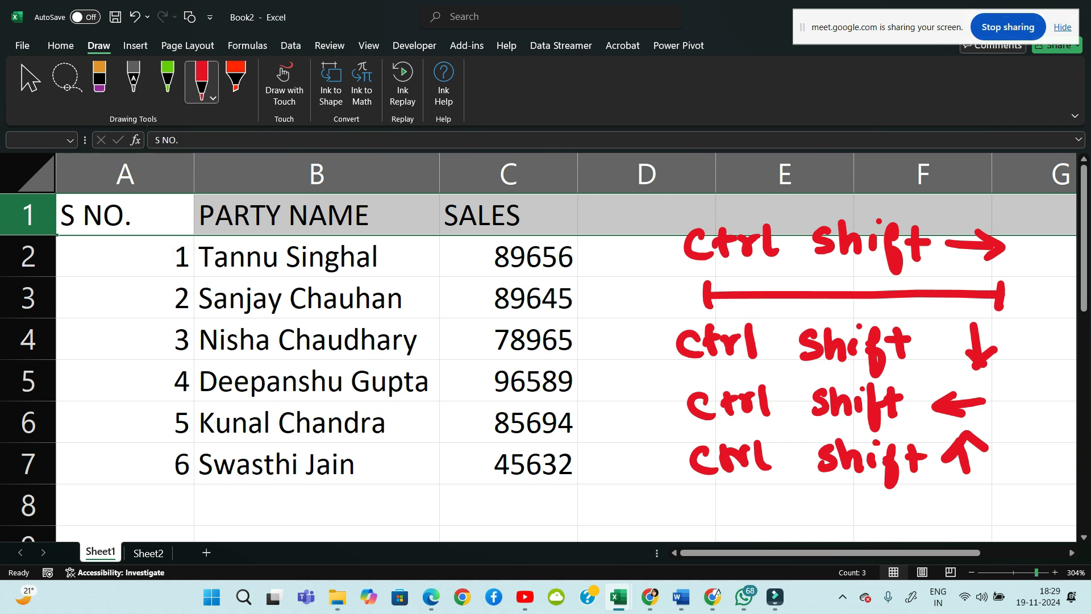
Zoom out to see the whole row, zoom back in, reselect A1:C1, then switch to Chrome
left_click_drag(1037, 572, 1012, 572)
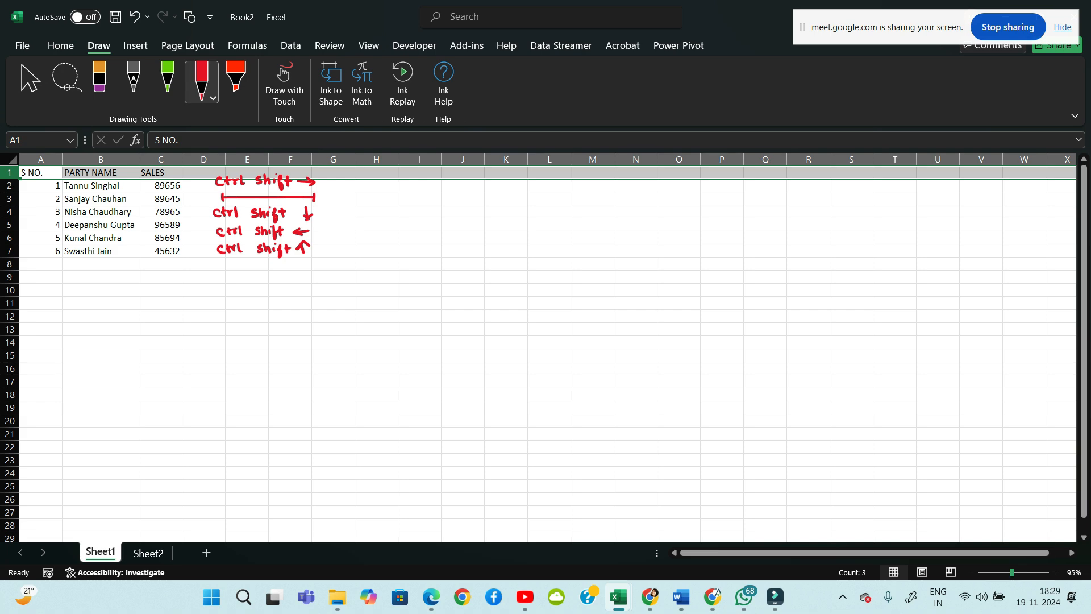
left_click_drag(1012, 572, 1025, 572)
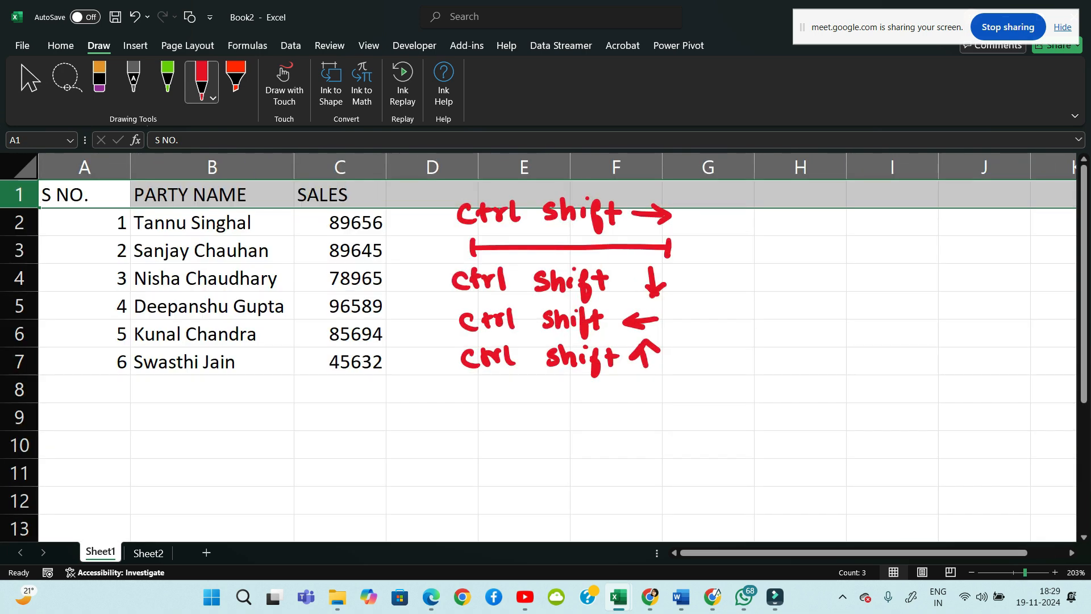
left_click_drag(1025, 572, 1031, 572)
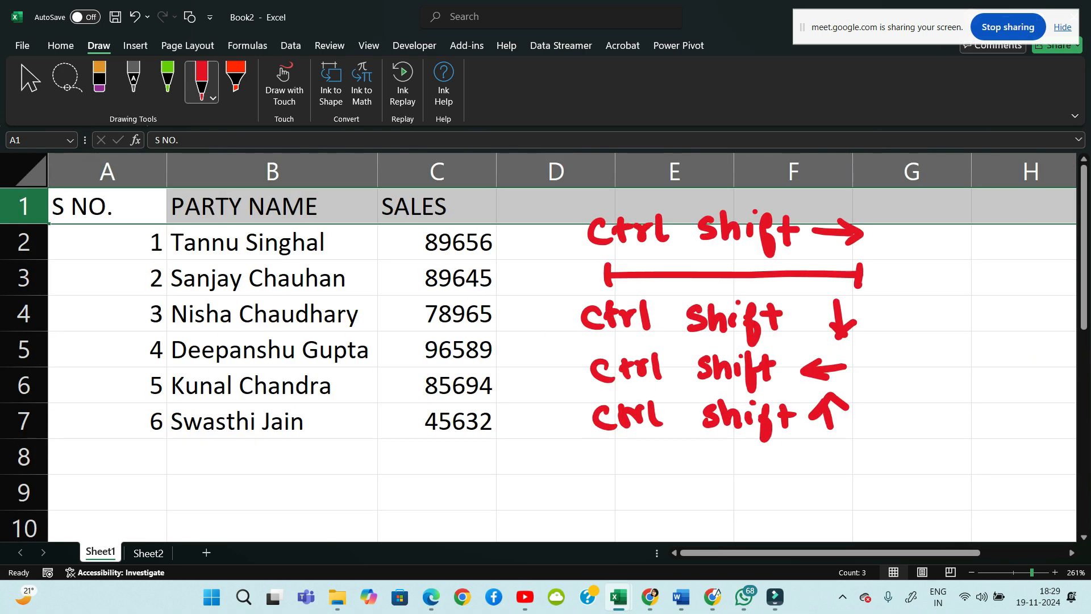
key("Left")
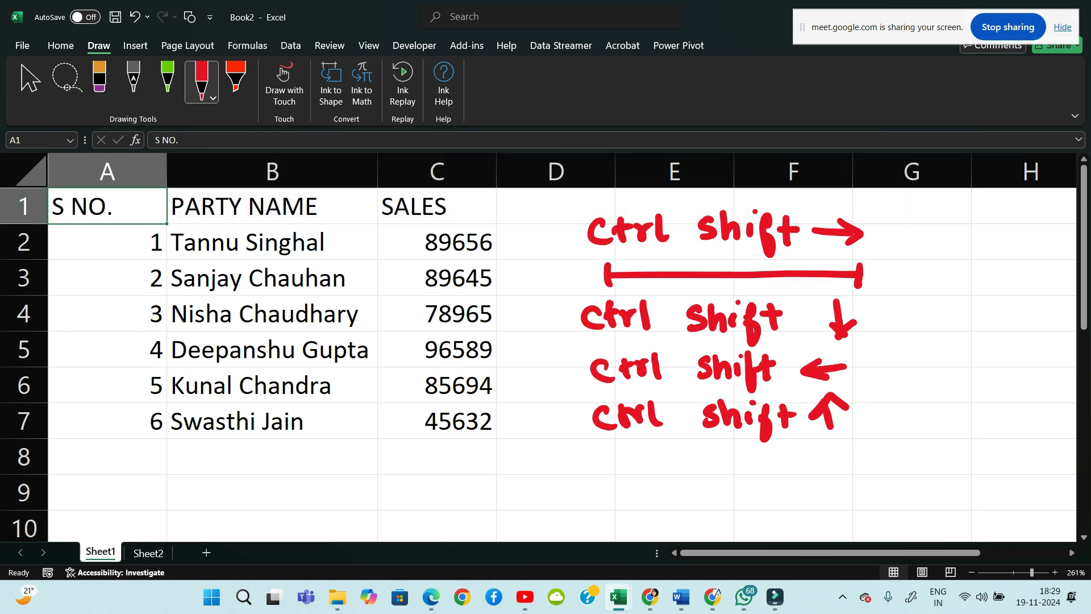
key("ctrl+shift+Right")
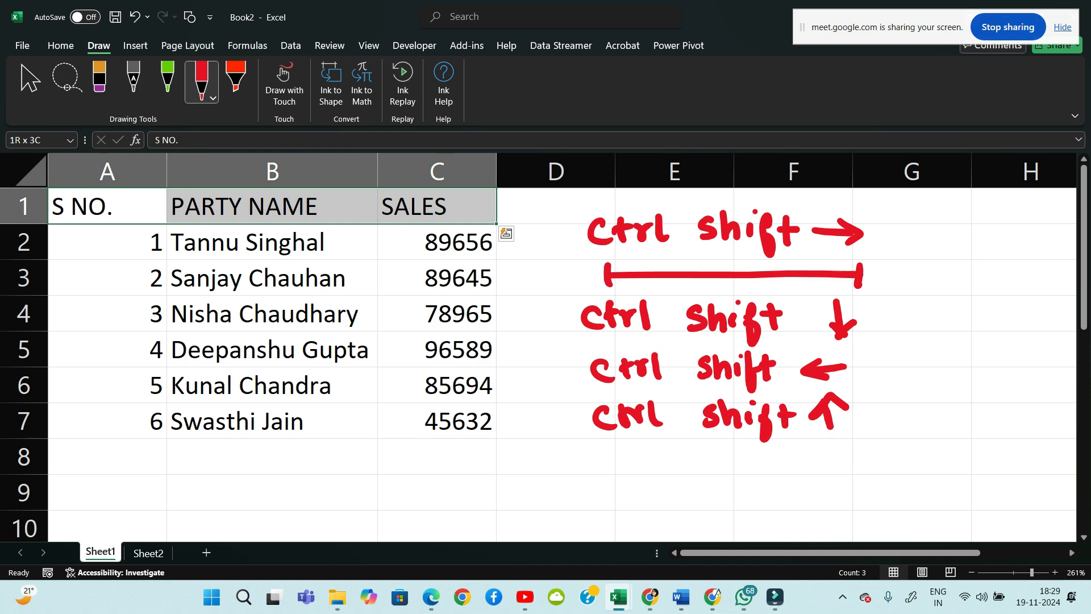
left_click(650, 597)
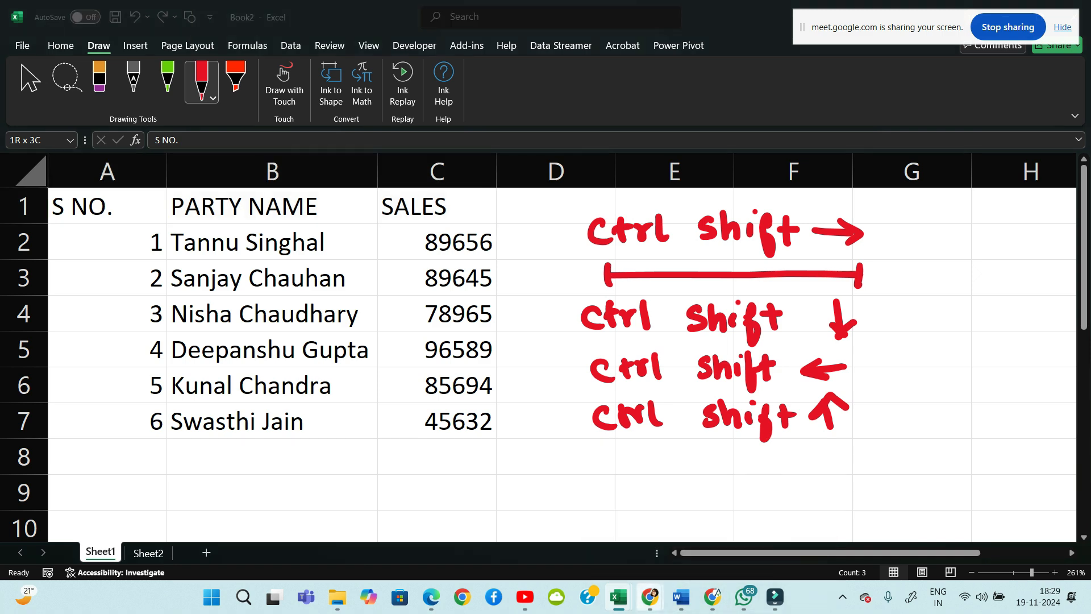
Go back to the Google Meet call, then bring the Book2 Excel window forward from the taskbar
left_click(560, 528)
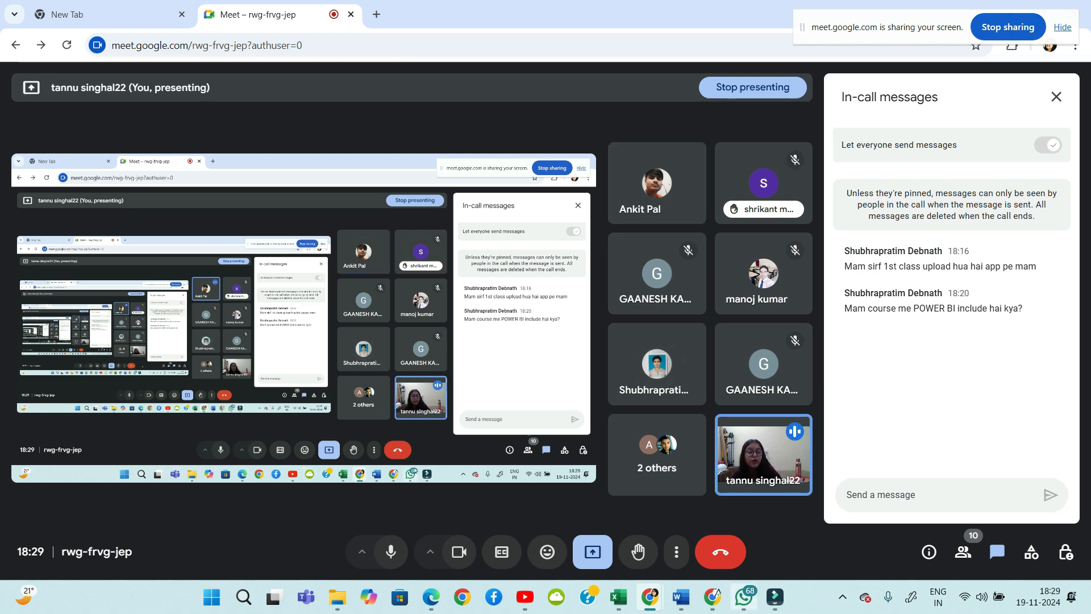
mouse_move(618, 597)
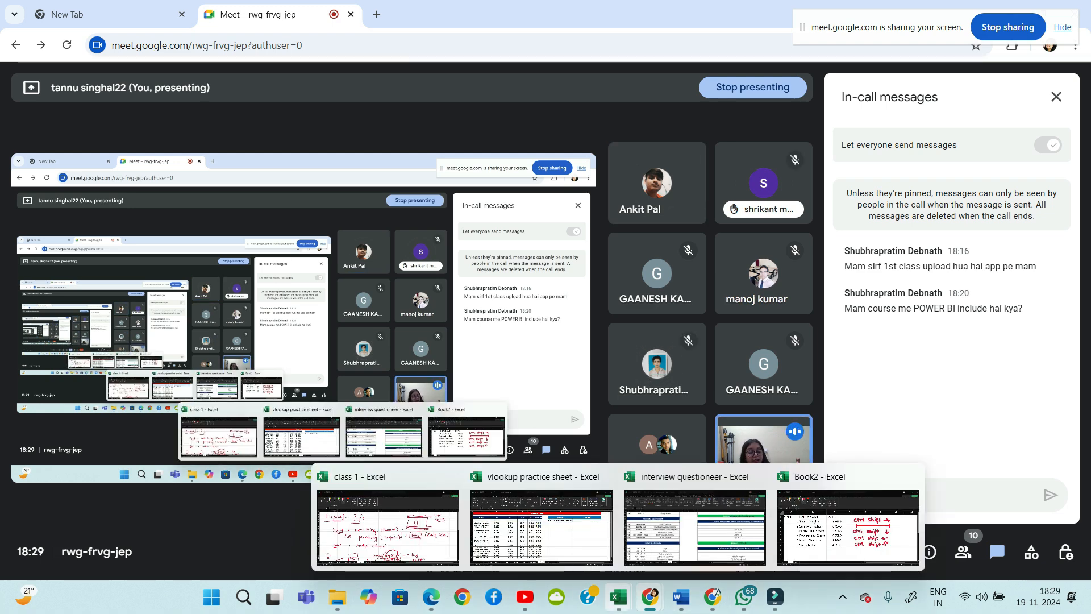
left_click(848, 528)
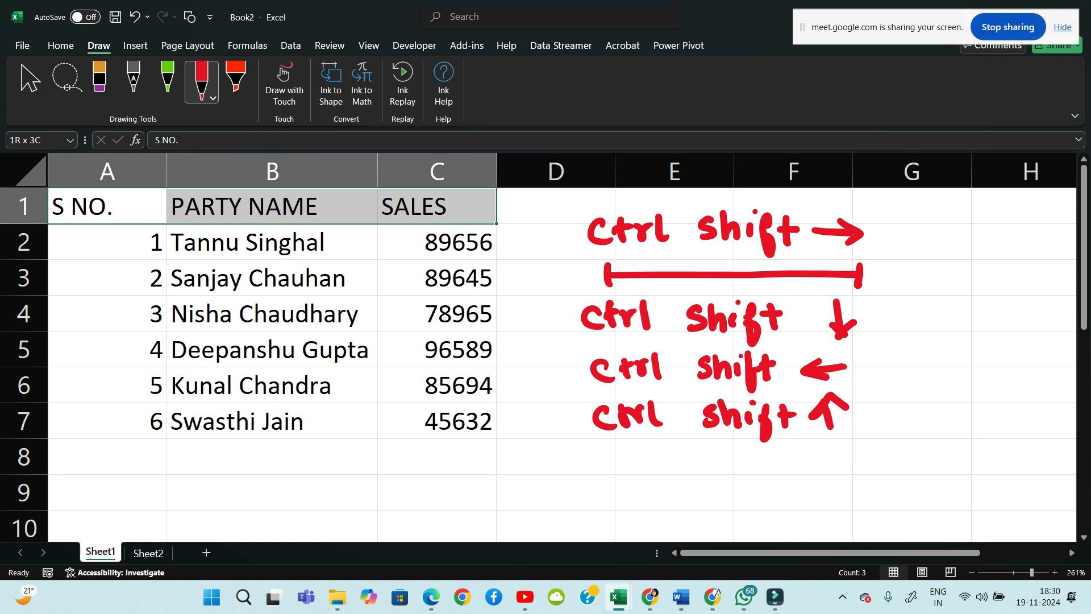
From A1, try Ctrl+Shift+Right and Left, then select A1:B1 with Shift+Right
left_click(273, 349)
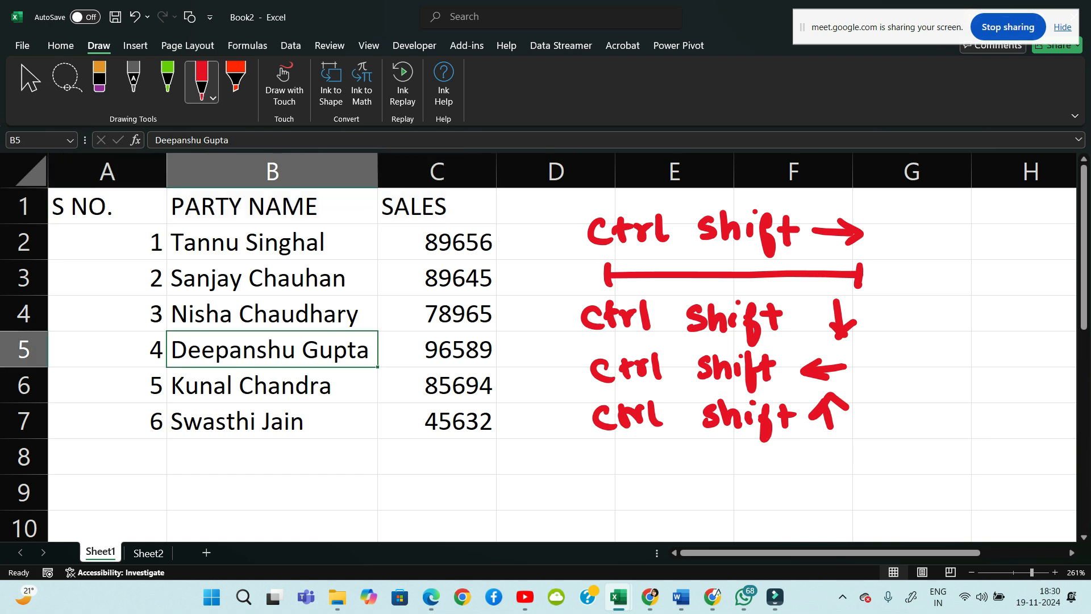
key("ctrl+Home")
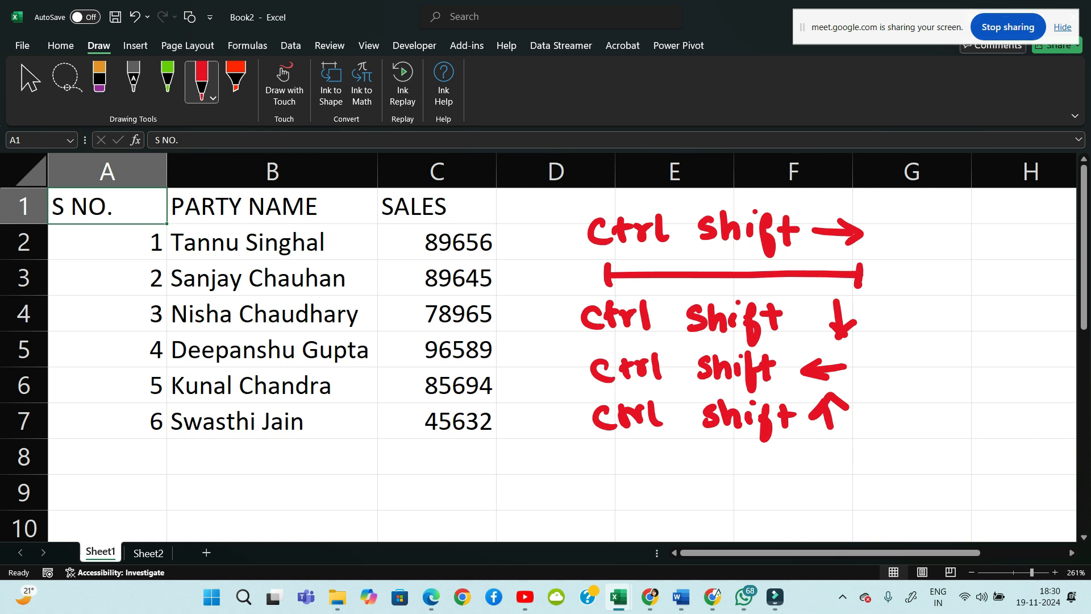
key("ctrl+shift+Right")
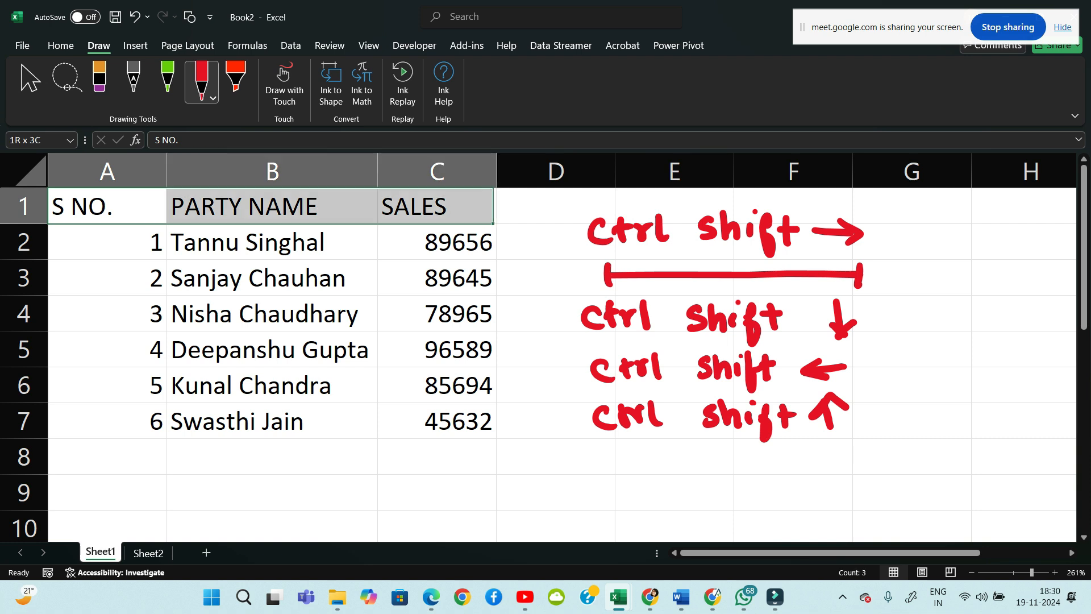
key("ctrl+shift+Left")
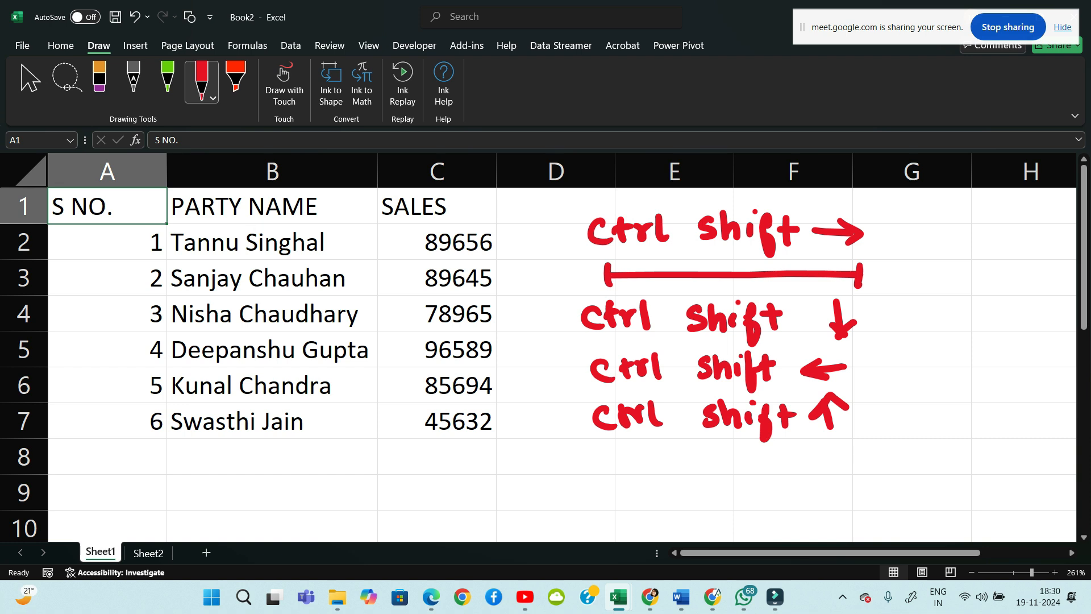
key("Right")
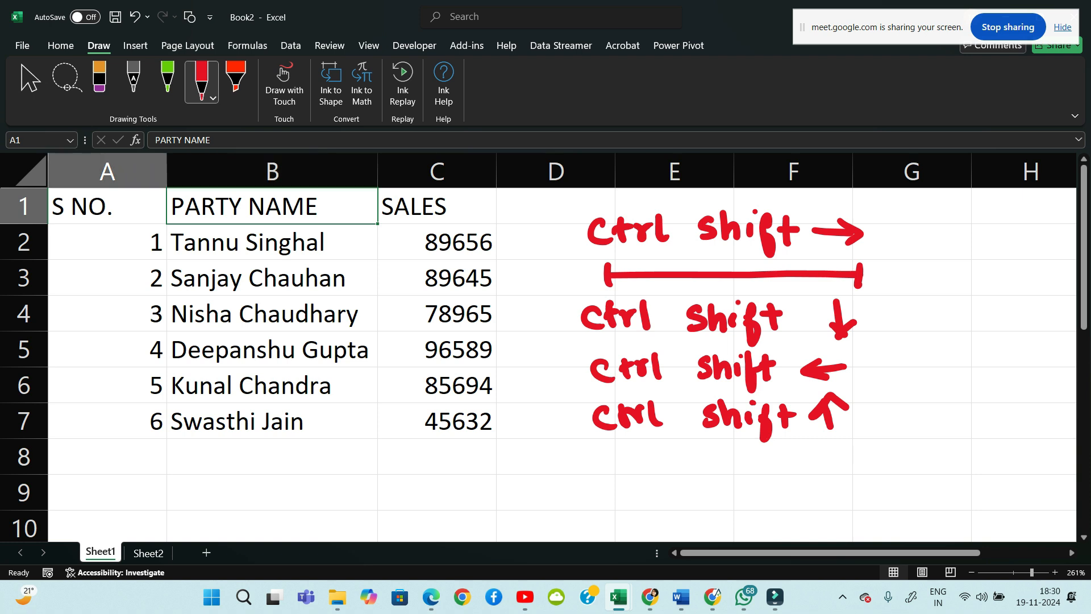
key("Left")
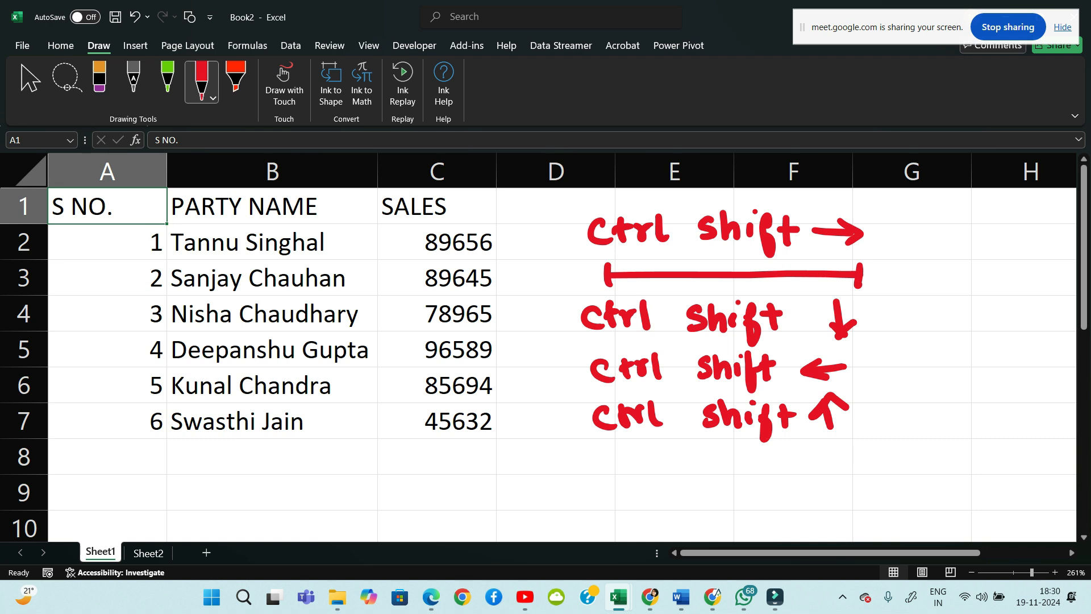
key("shift+Right")
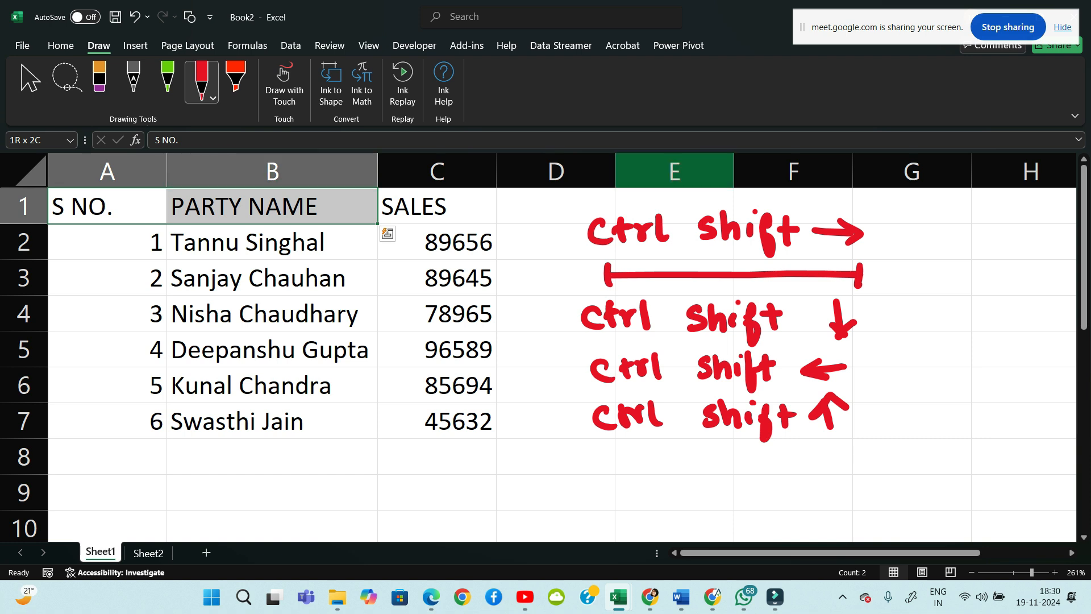
Switch the pen to dark blue and handwrite 'Shift →' in column G
left_click(167, 80)
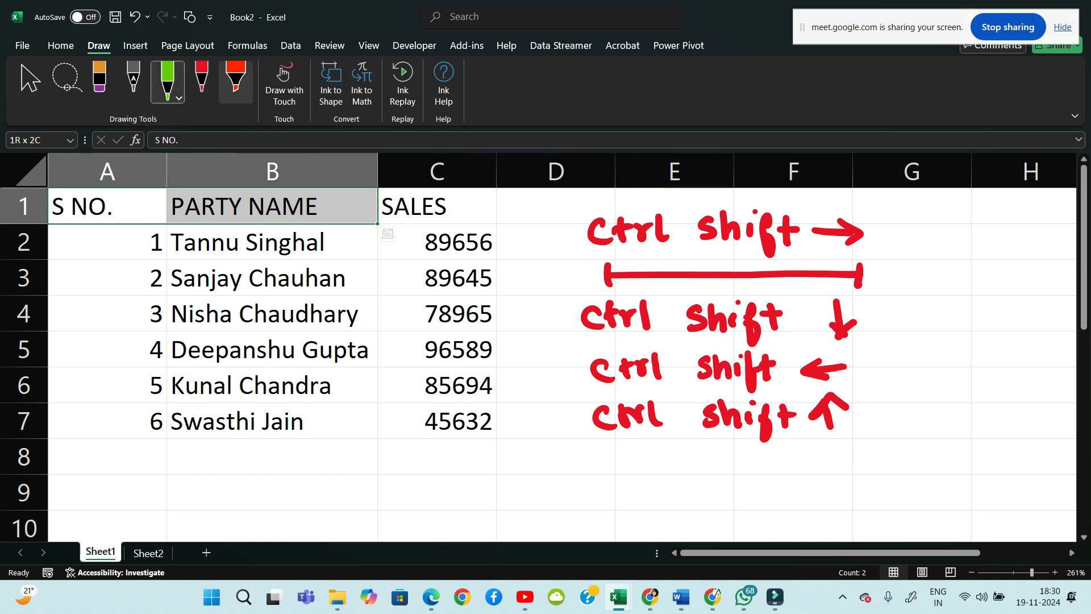
left_click(179, 98)
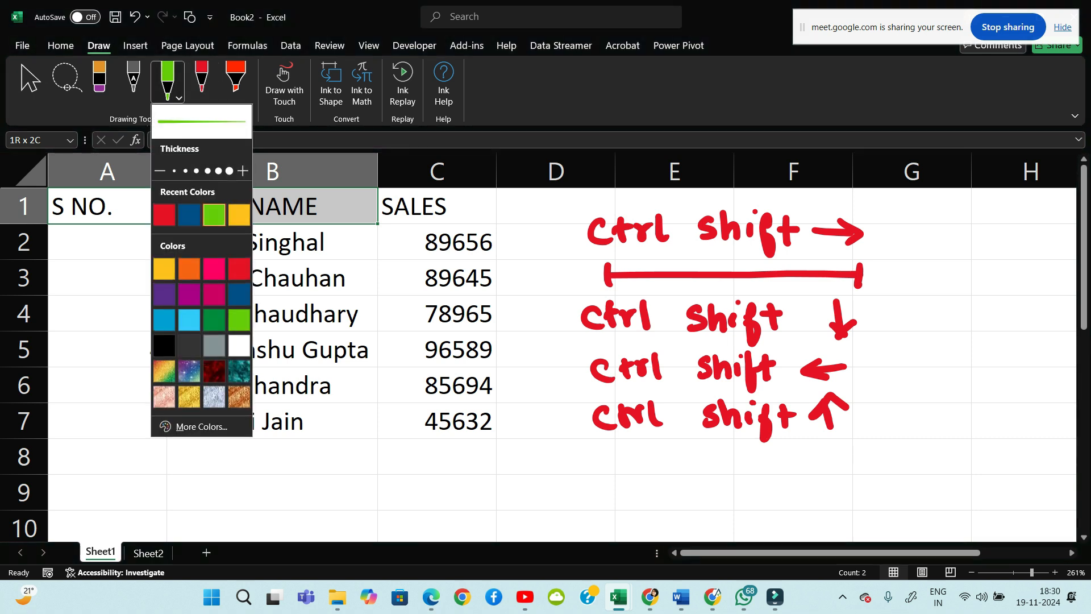
left_click(190, 214)
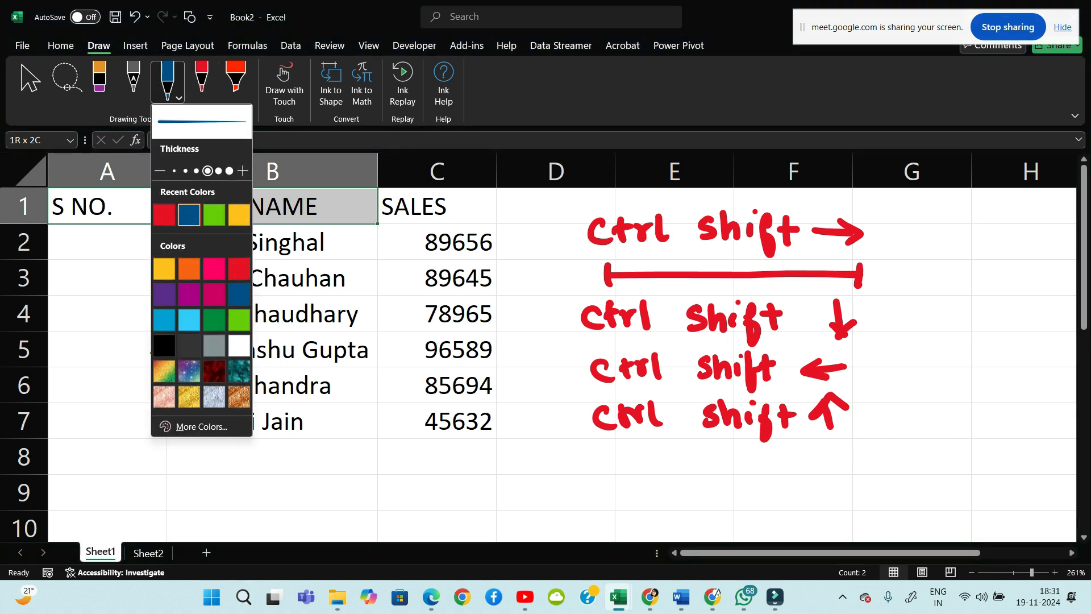
mouse_move(927, 230)
left_mouse_down()
mouse_move(907, 253)
mouse_move(954, 258)
mouse_move(970, 276)
mouse_move(989, 242)
left_mouse_up()
mouse_move(983, 230)
left_mouse_down()
mouse_move(988, 261)
mouse_move(998, 239)
left_mouse_up()
Finish the blue right arrow, then handwrite 'Shift ↓' and 'Shift ←' below it
mouse_move(1008, 244)
left_mouse_down()
mouse_move(1038, 243)
mouse_move(1030, 254)
left_mouse_up()
mouse_move(942, 301)
left_mouse_down()
mouse_move(925, 321)
mouse_move(967, 332)
left_mouse_up()
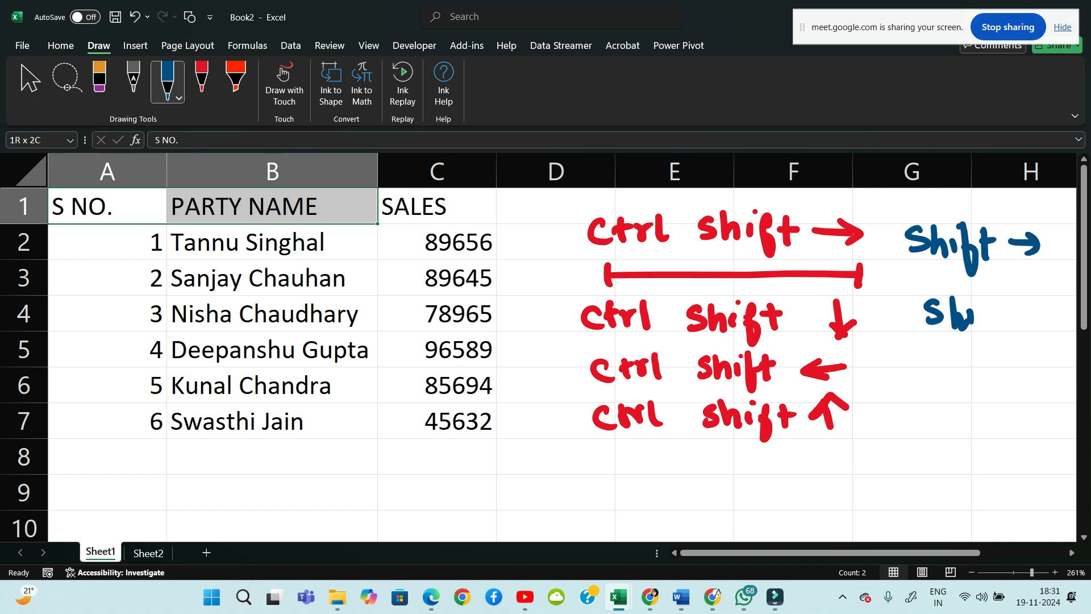
left_click_drag(993, 298, 994, 345)
left_click(1032, 302)
left_click_drag(998, 314, 1033, 334)
left_click_drag(1023, 321, 1053, 320)
left_click_drag(938, 365, 921, 387)
mouse_move(957, 358)
left_mouse_down()
mouse_move(956, 388)
mouse_move(979, 386)
left_mouse_up()
mouse_move(996, 354)
left_mouse_down()
mouse_move(991, 397)
mouse_move(1005, 384)
left_mouse_up()
mouse_move(1009, 357)
left_mouse_down()
mouse_move(1007, 388)
mouse_move(972, 378)
left_mouse_up()
left_click(967, 356)
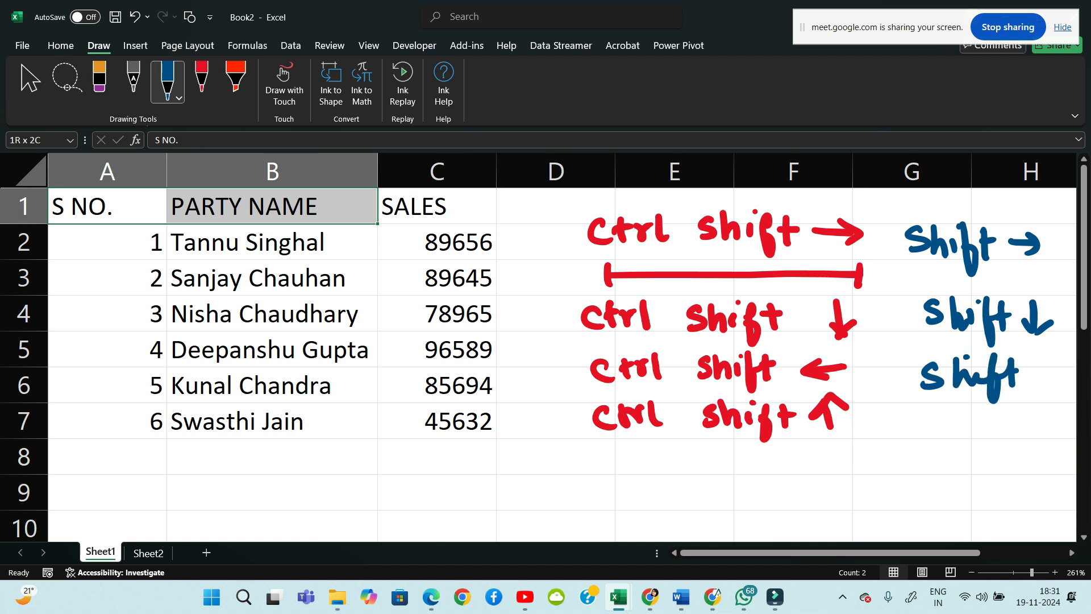
mouse_move(1068, 375)
left_mouse_down()
mouse_move(1033, 376)
mouse_move(1050, 391)
left_mouse_up()
Add blue 'Shift ↑' in row 7 and caption the list 'one by one', then select B2
mouse_move(937, 409)
left_mouse_down()
mouse_move(920, 429)
mouse_move(947, 435)
left_mouse_up()
left_click_drag(947, 423, 982, 452)
left_click(971, 406)
mouse_move(971, 426)
left_mouse_down()
mouse_move(994, 423)
mouse_move(992, 439)
left_mouse_up()
mouse_move(988, 421)
left_mouse_down()
mouse_move(1036, 439)
mouse_move(1054, 424)
left_mouse_up()
mouse_move(938, 194)
left_mouse_down()
mouse_move(929, 208)
mouse_move(1022, 211)
left_mouse_up()
mouse_move(1027, 201)
left_mouse_down()
mouse_move(1014, 227)
mouse_move(1034, 211)
left_mouse_up()
left_click_drag(1044, 199, 1077, 214)
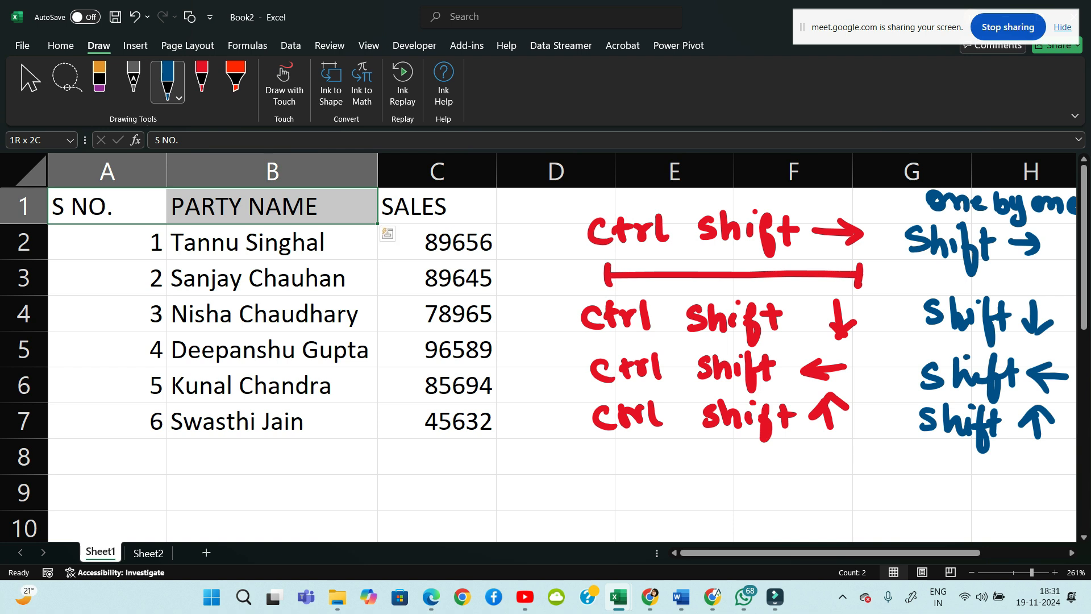
left_click(272, 349)
left_click(273, 242)
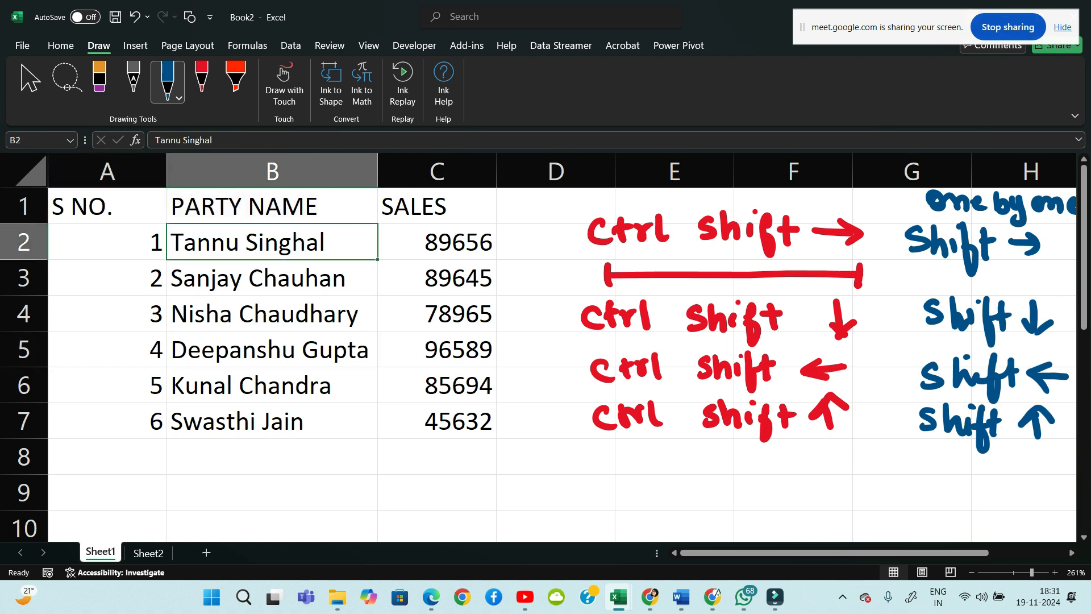
key("shift+Down")
key("shift+Down")
key("shift+Down")
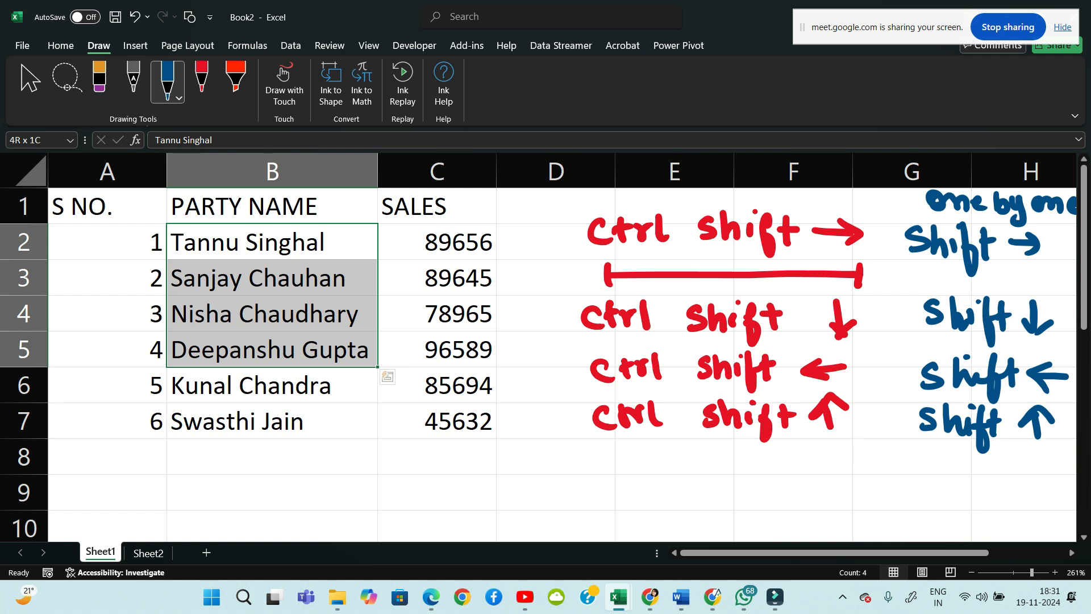
key("shift+Right")
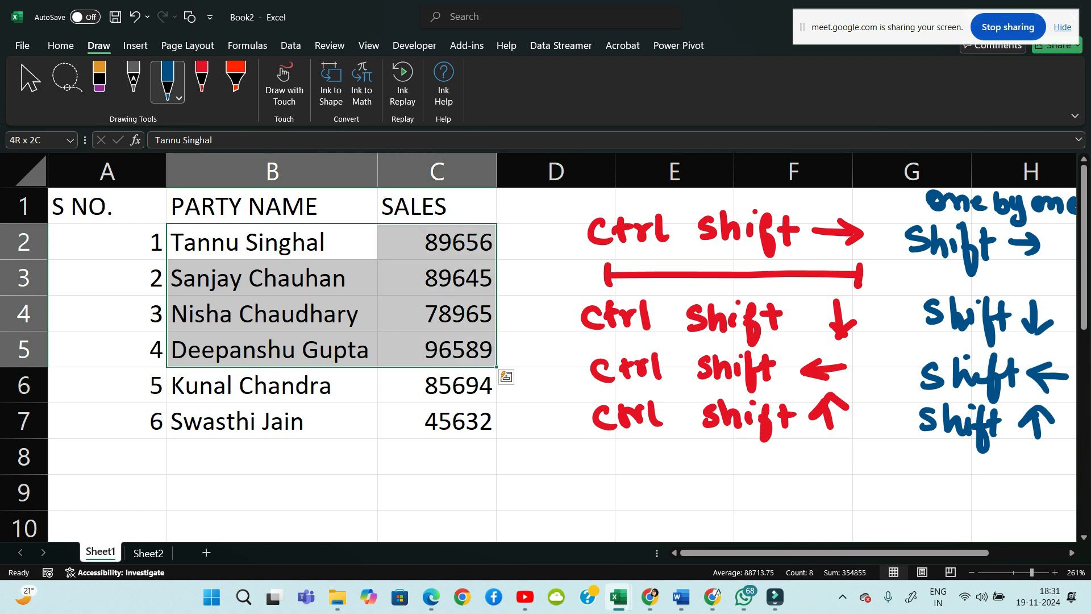
key("shift+Left")
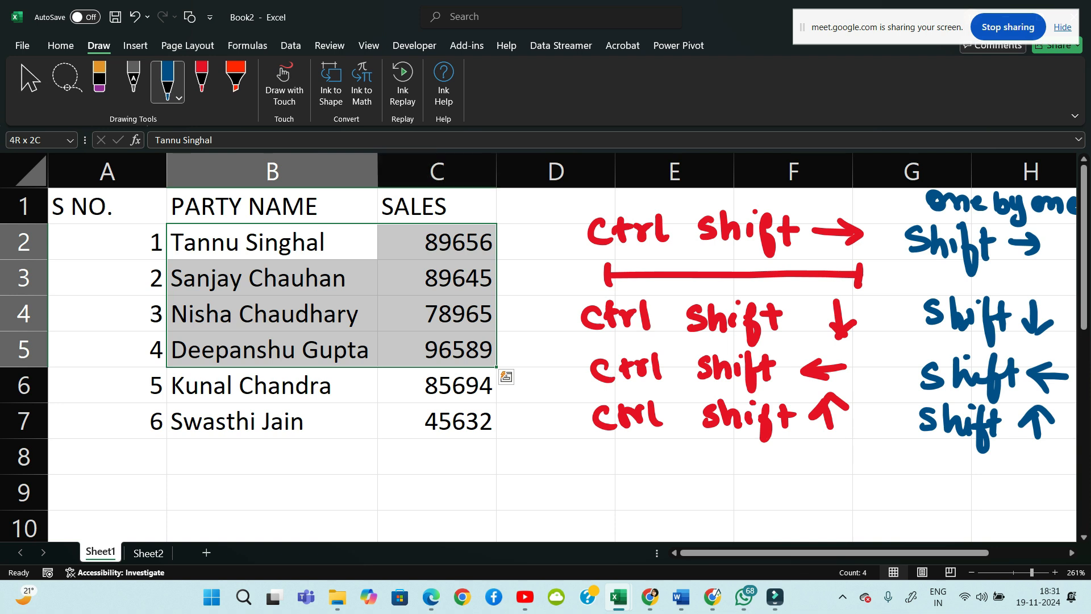
key("shift+Left")
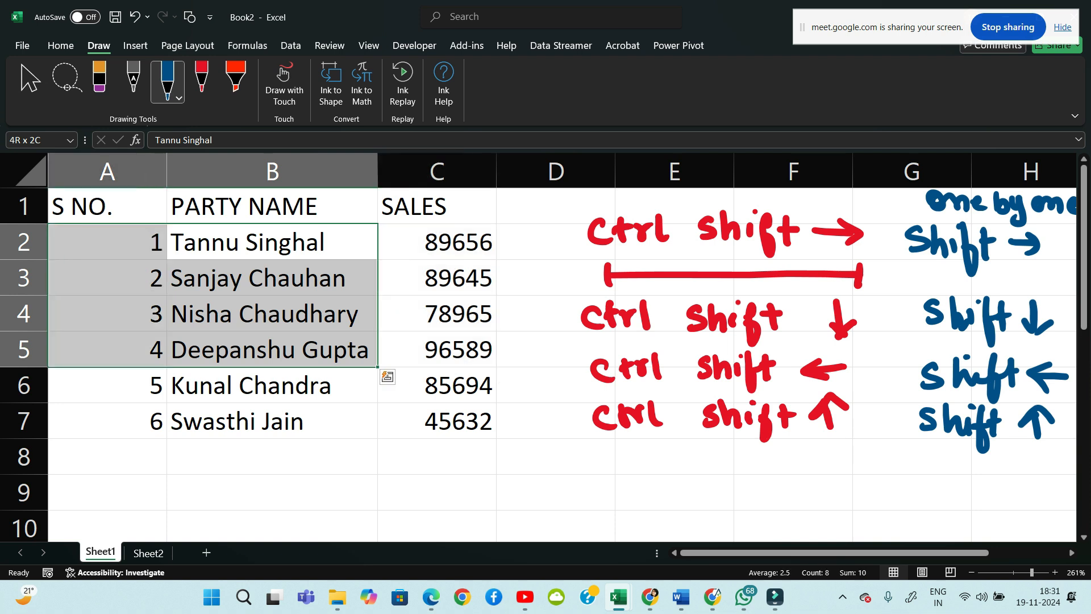
key("shift+Up")
key("shift+Up")
key("Down")
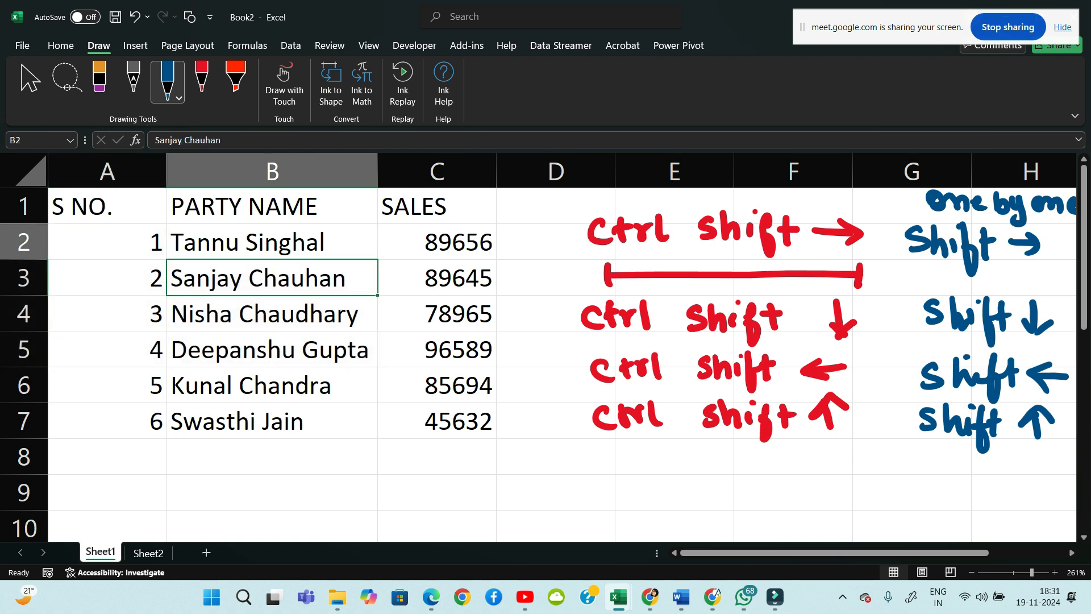
key("Up")
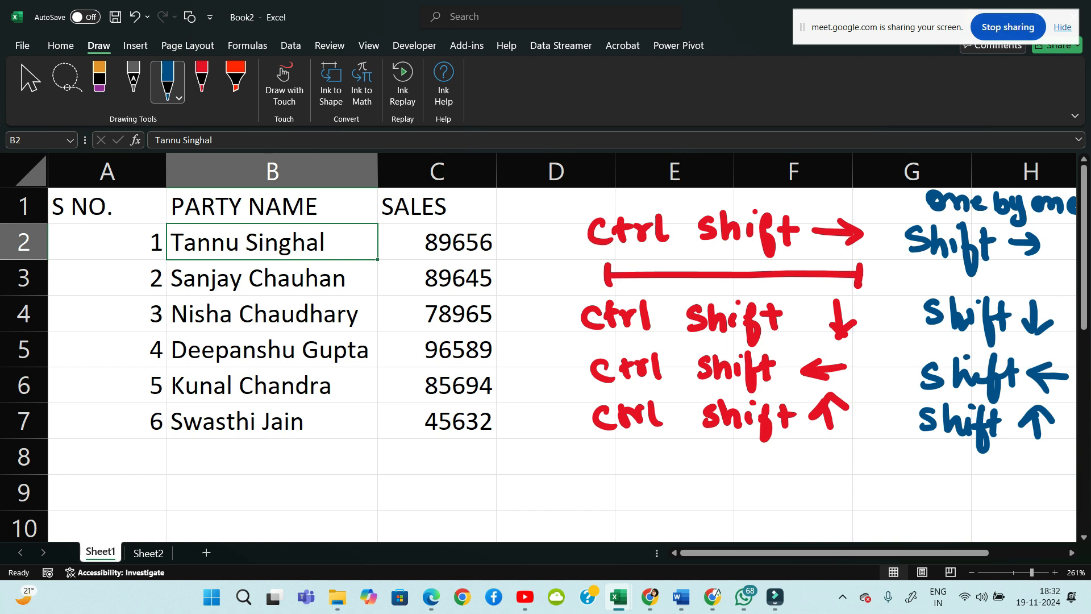
key("shift+Down")
key("shift+Down")
key("shift+Down")
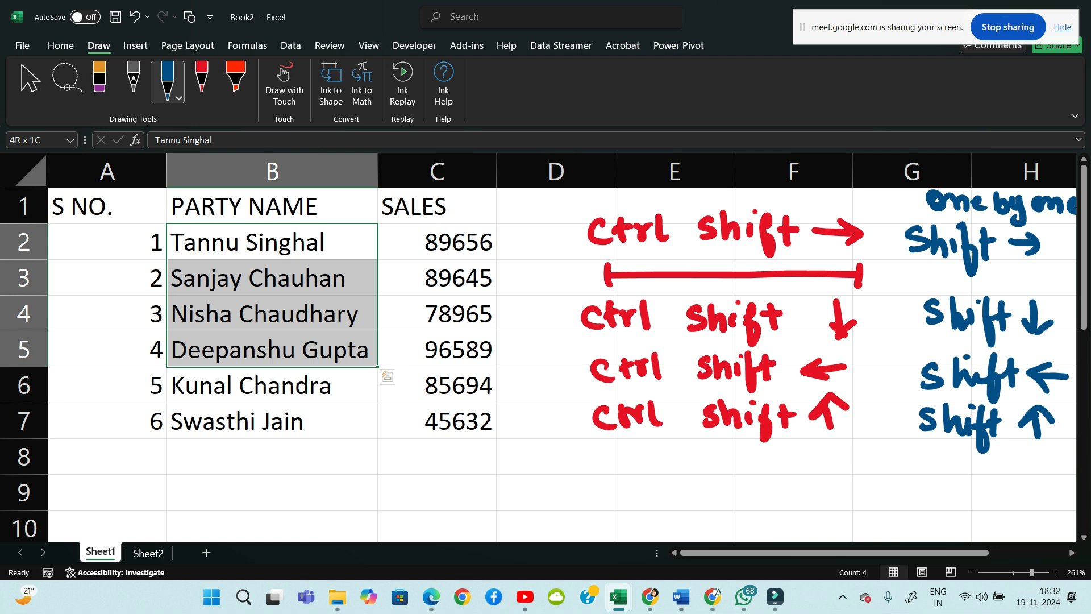
key("shift+Right")
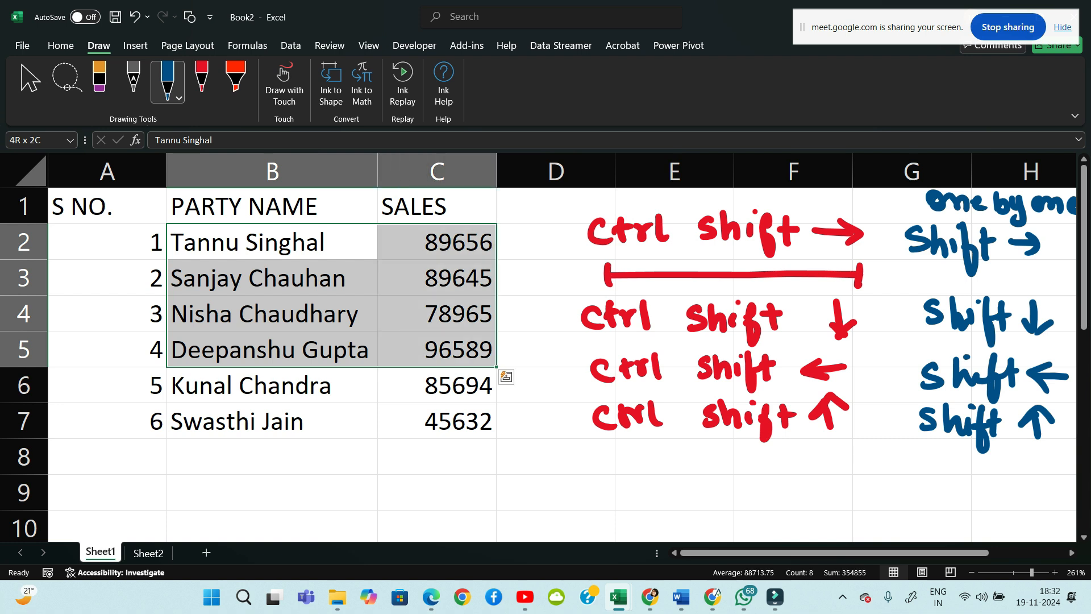
key("shift+Left")
key("shift+Left")
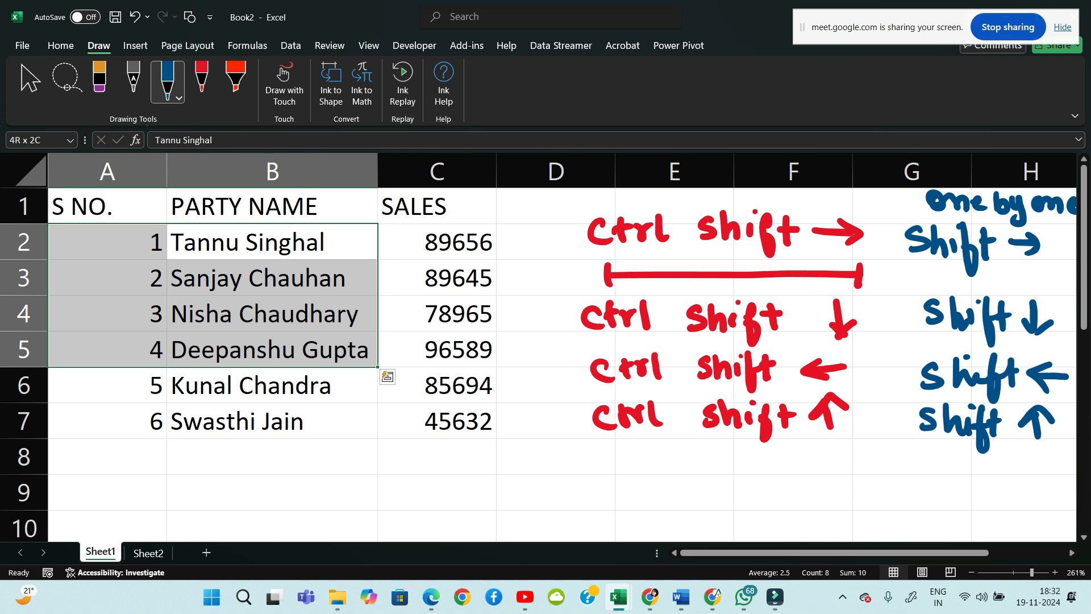
key("Right")
Demonstrate Shift+Arrow selection: extend along row 2, down to row 5, and across to SALES
key("Left")
key("Left")
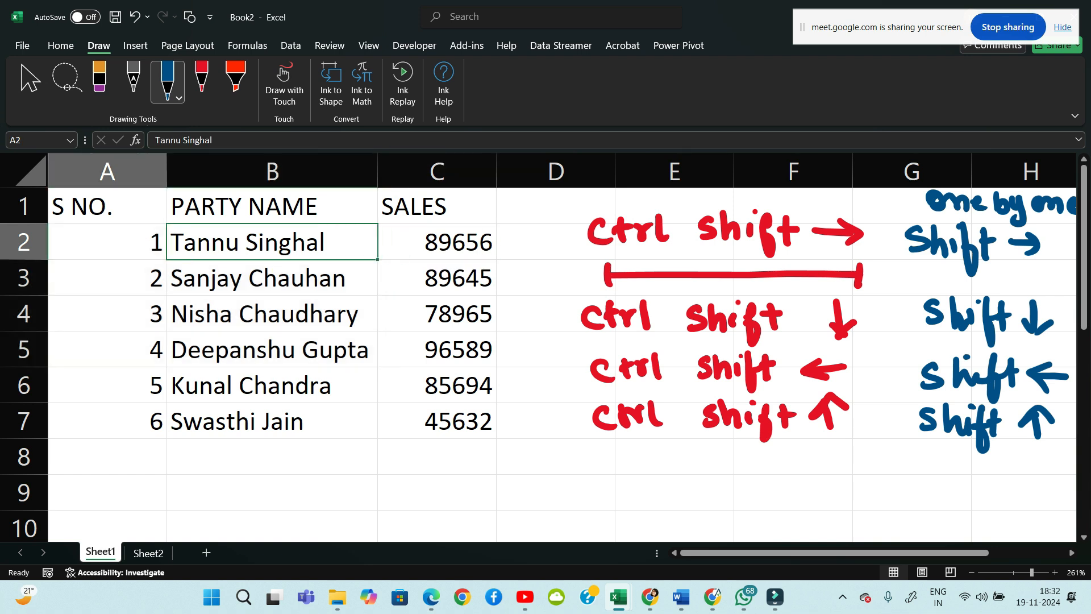
key("shift+Right")
key("shift+Right")
key("shift+Right")
key("Left")
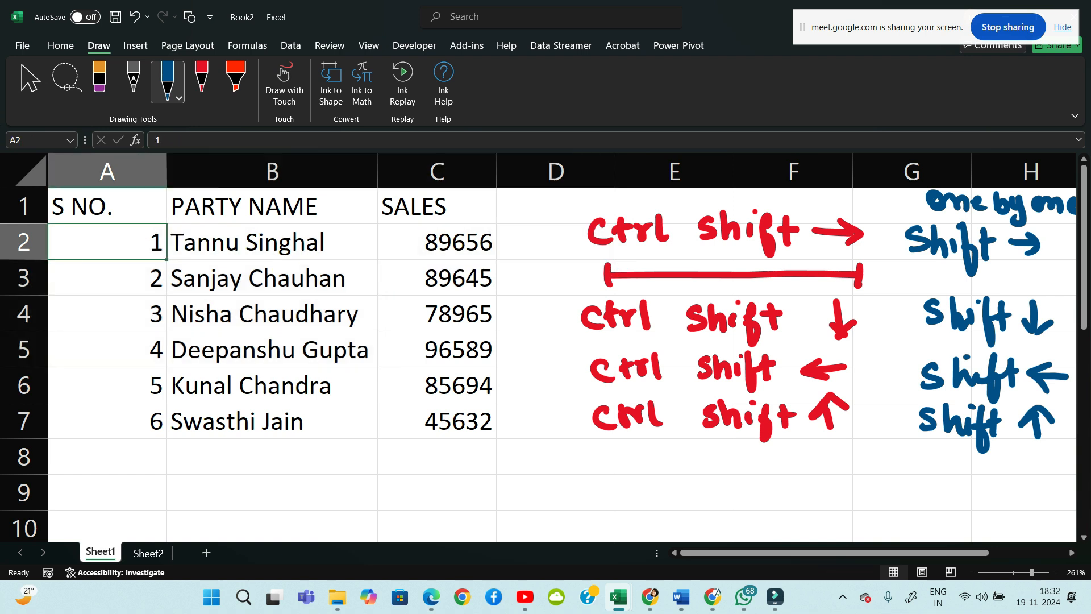
key("Right")
key("Left")
key("shift+Right")
key("shift+Right")
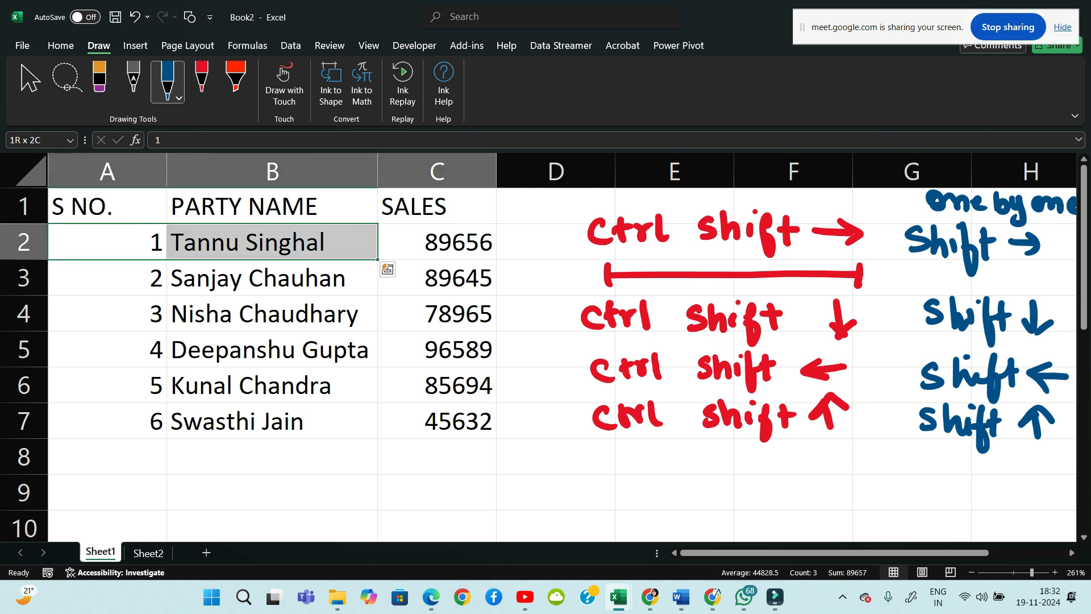
key("shift+Down")
key("shift+Down")
key("shift+Down")
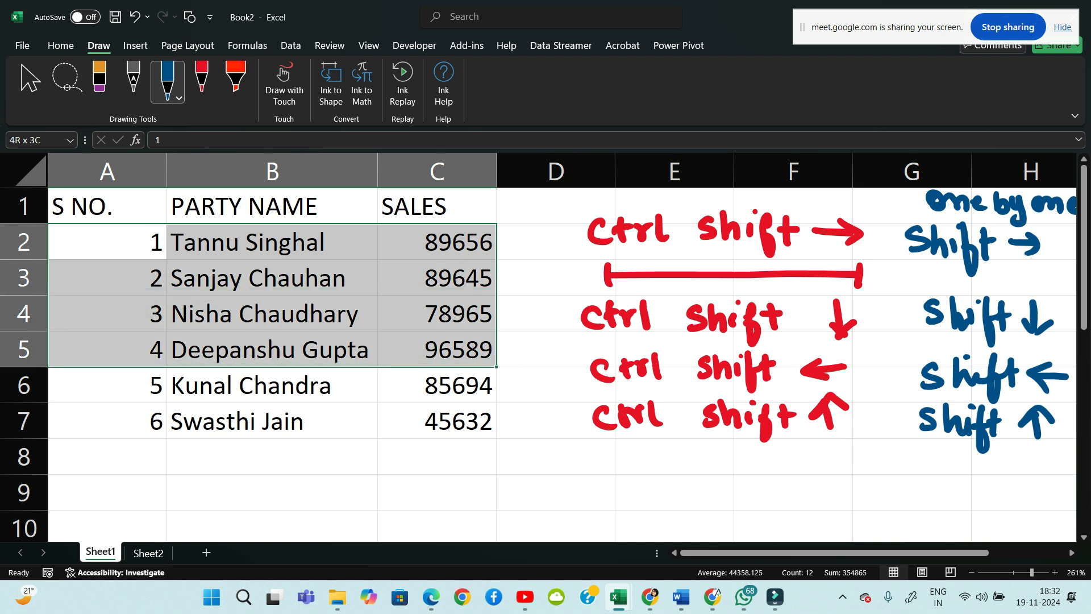
key("Left")
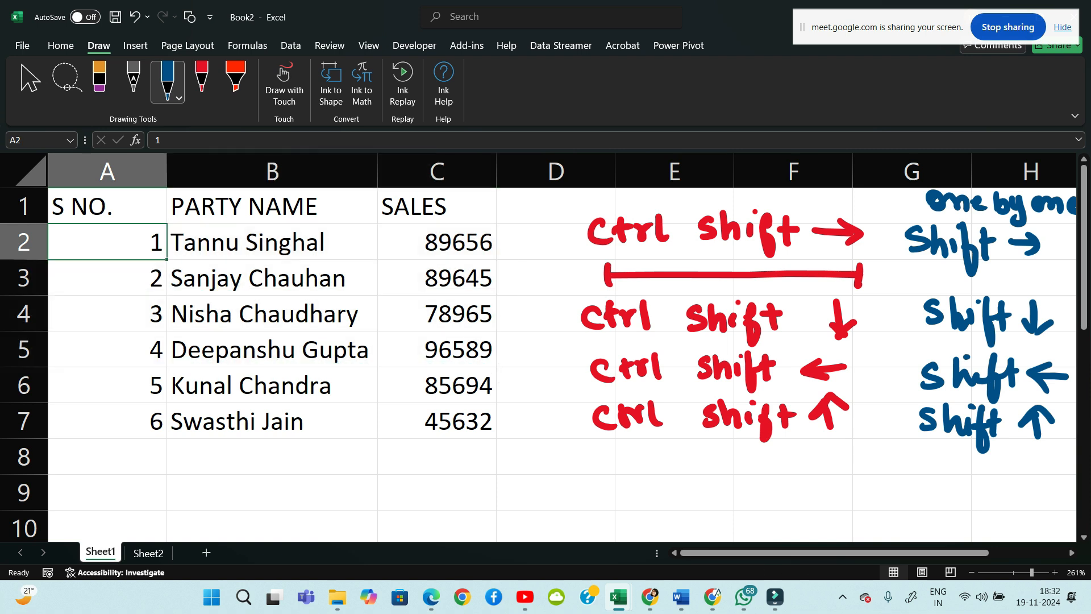
key("shift+Down")
key("shift+Down")
key("shift+Down")
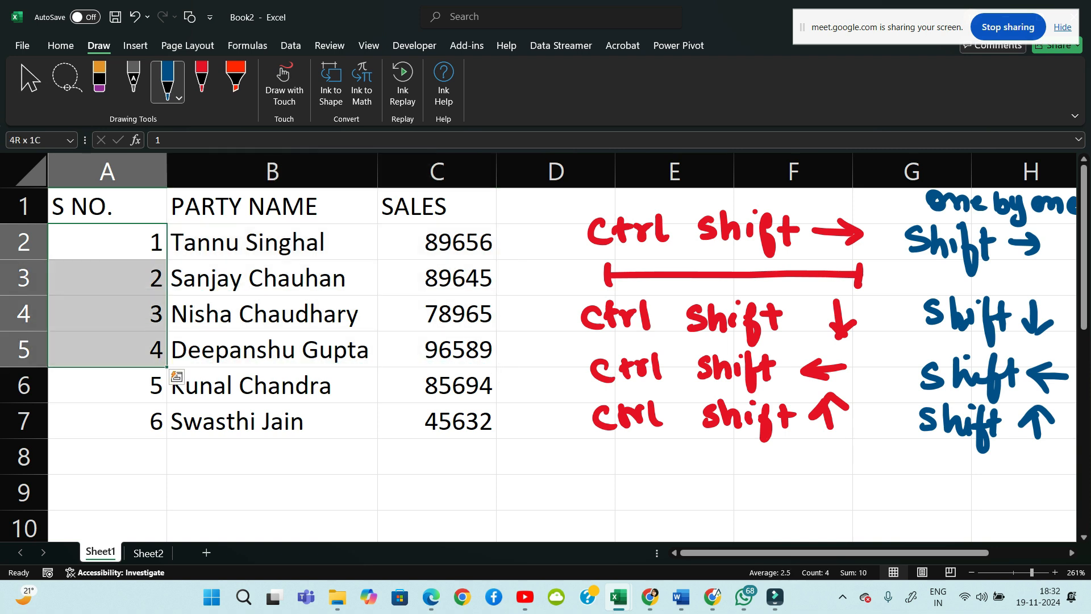
key("shift+Right")
key("shift+Right")
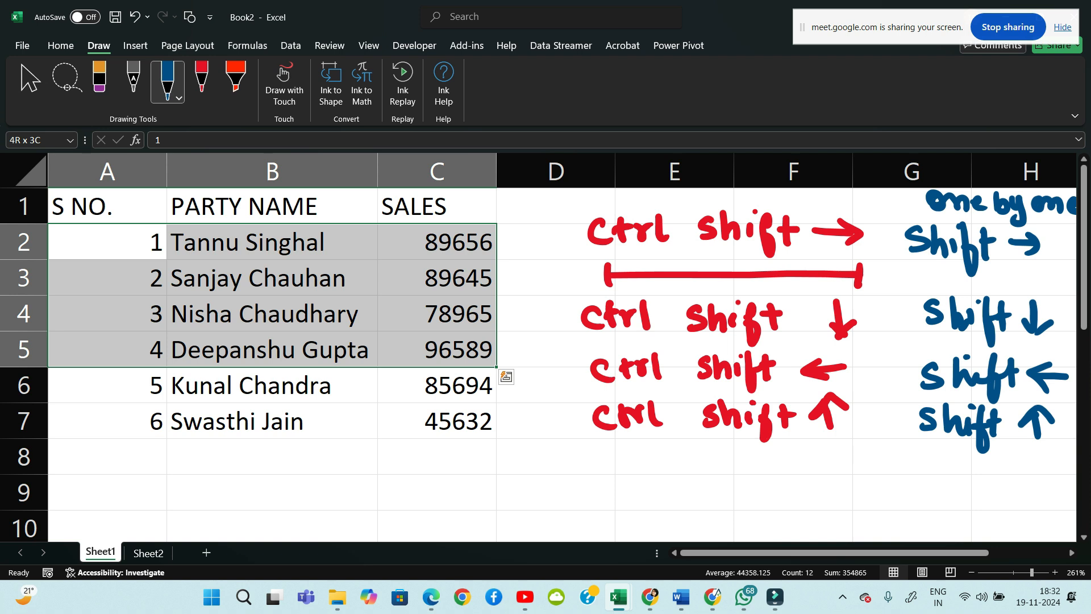
Move to cell A6 and select the entire row 6 with Shift+Space
key("Left")
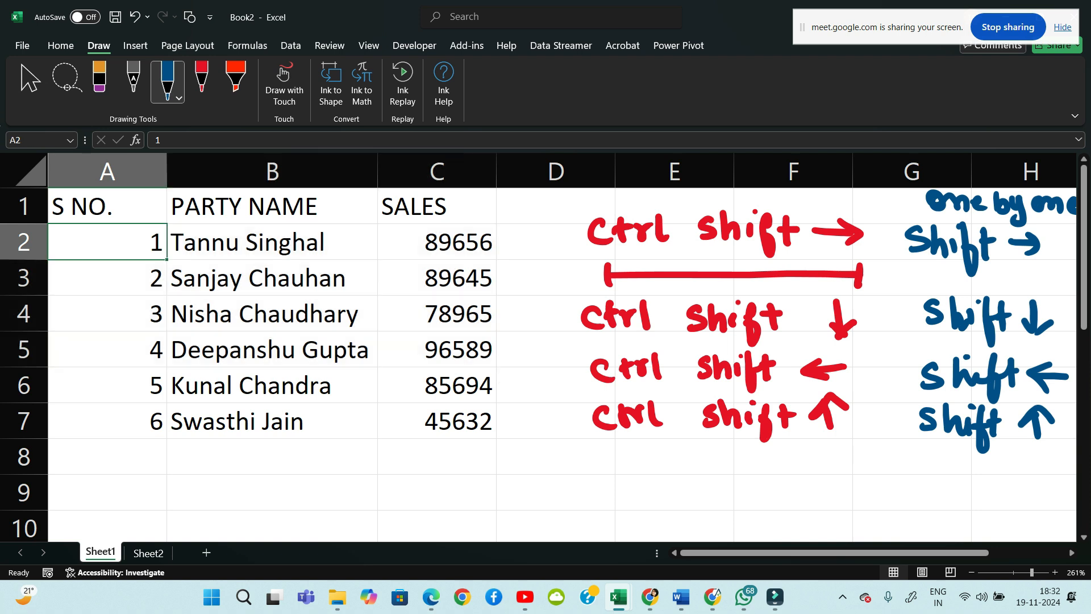
key("Right")
key("Down")
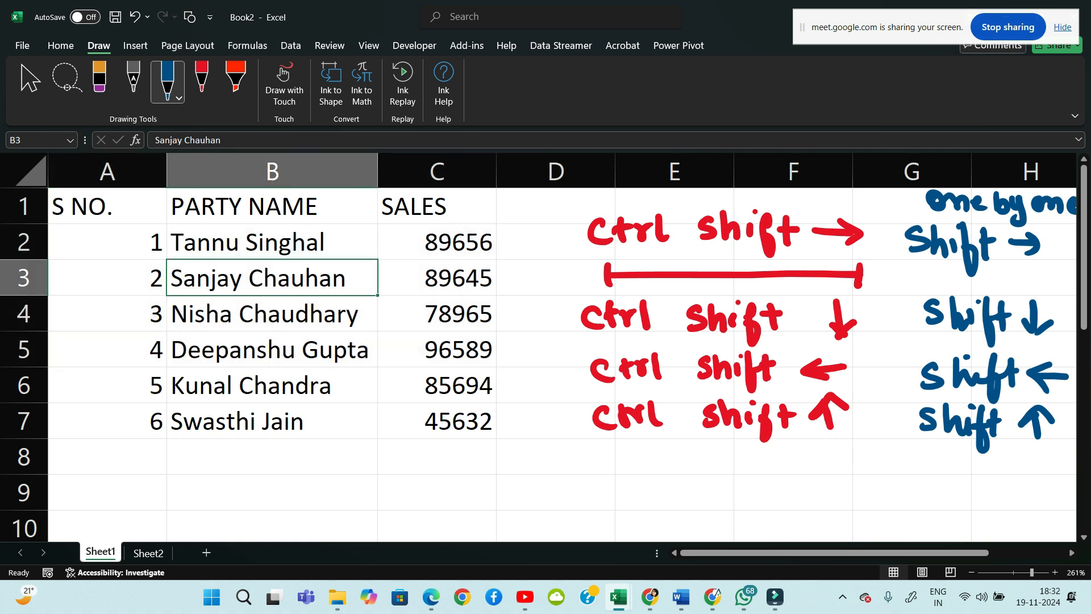
key("Down")
key("Up")
key("Up")
key("Left")
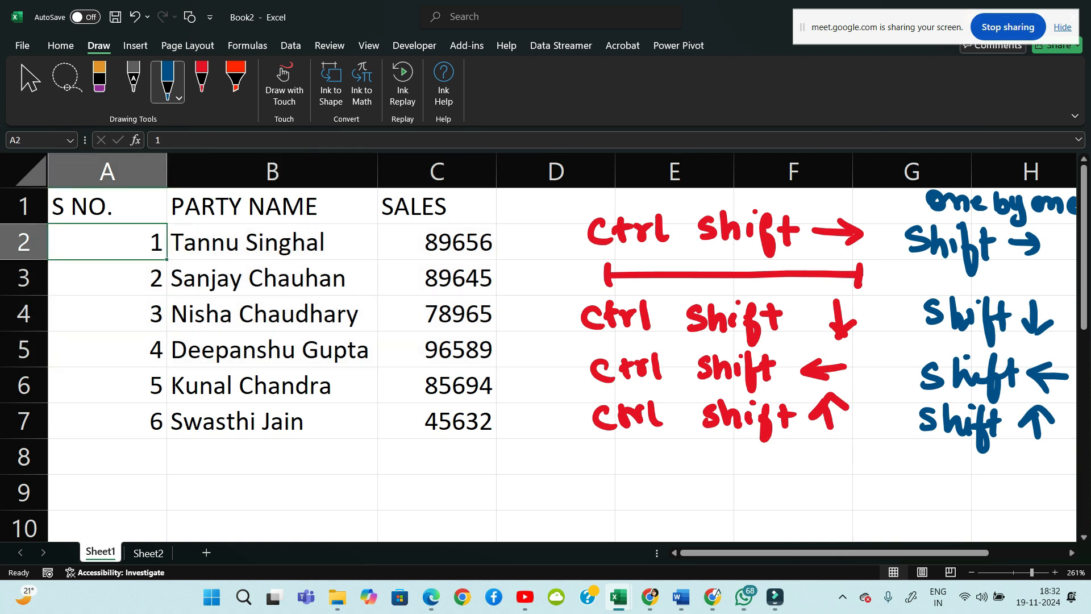
key("Down")
key("Down")
key("Down")
key("Down")
key("Down")
key("Down")
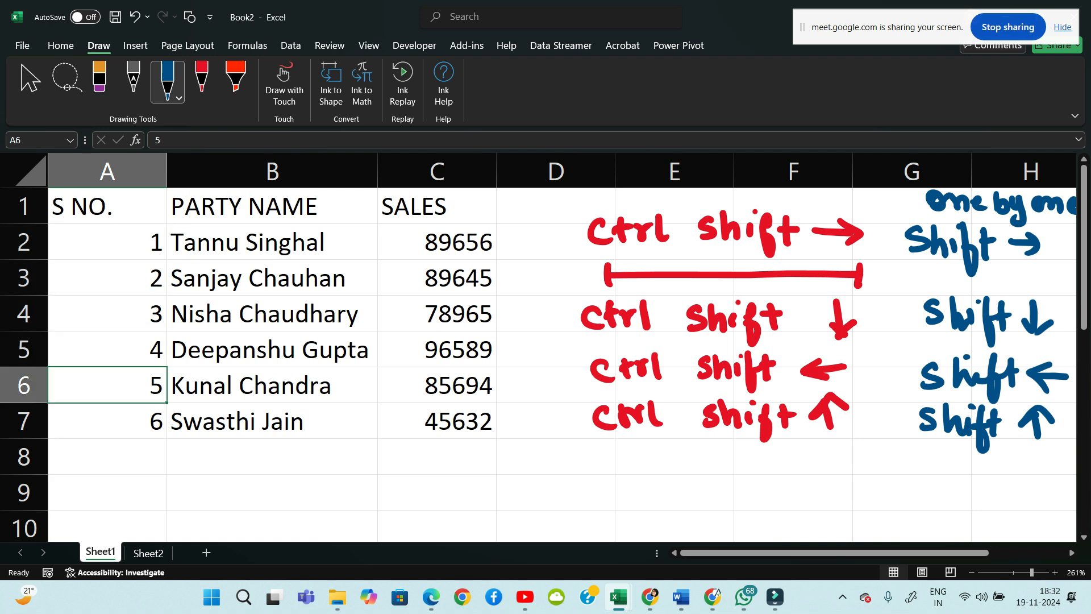
key("Up")
key("Up")
key("Up")
key("Down")
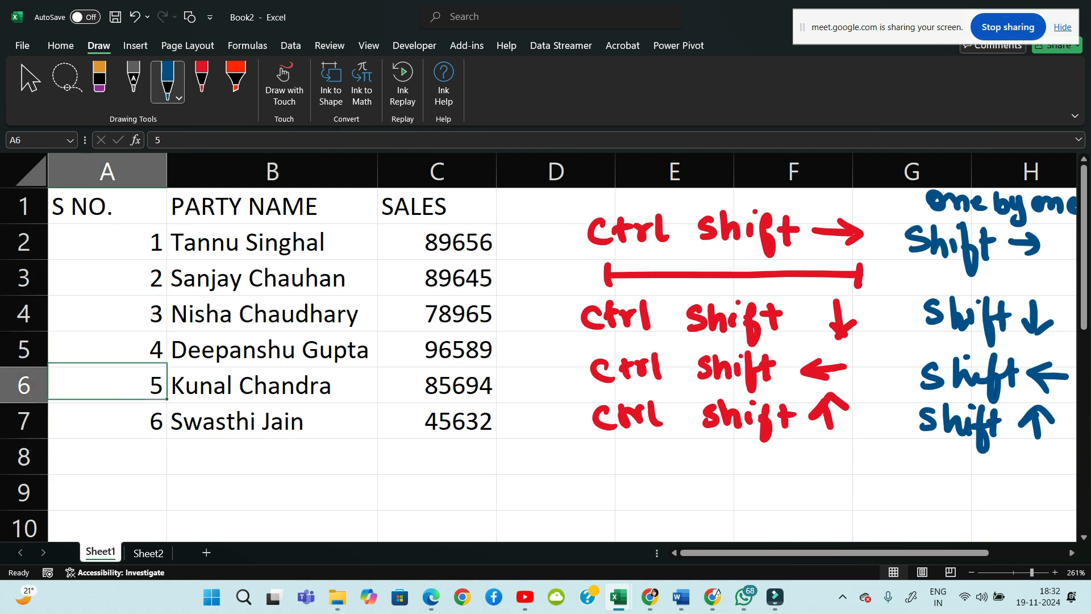
key("shift+space")
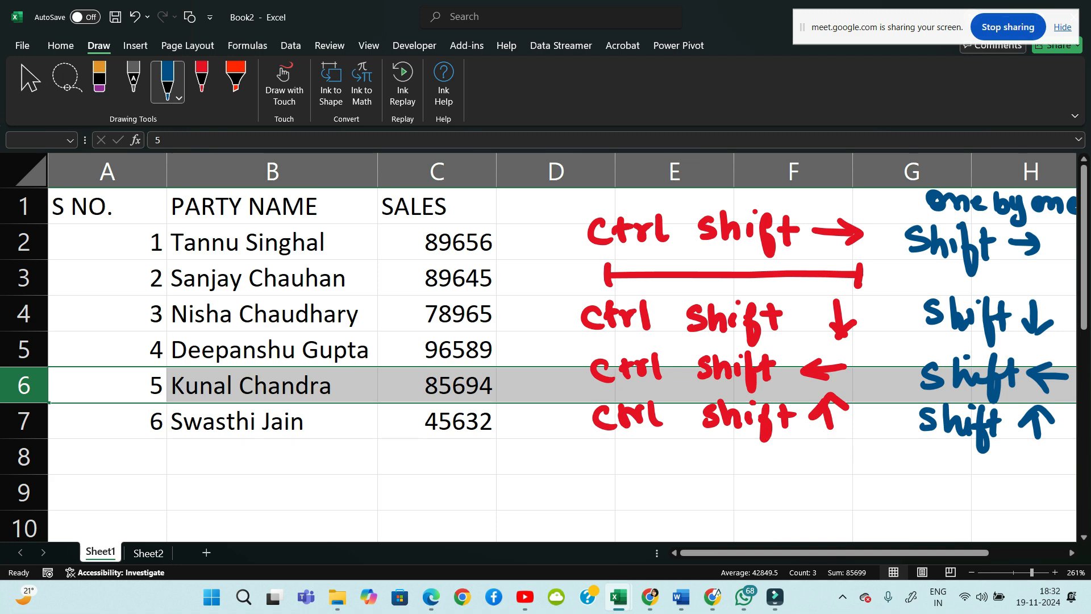
left_click_drag(834, 552, 912, 552)
Switch the pen to pink and handwrite an underlined 'Row' with 'Shift + space' beneath it
left_click(821, 421)
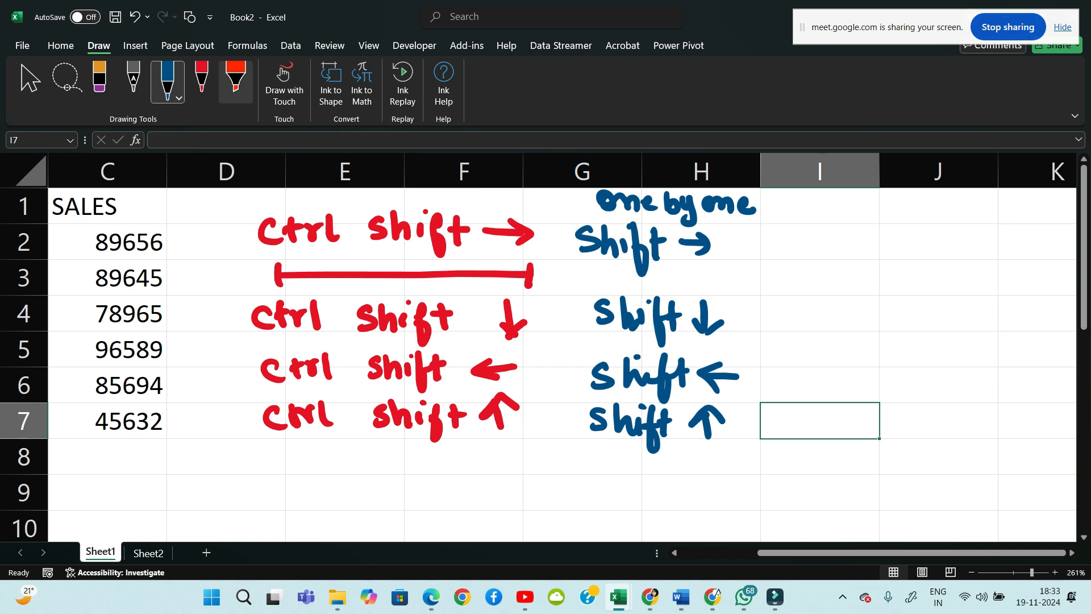
left_click(171, 96)
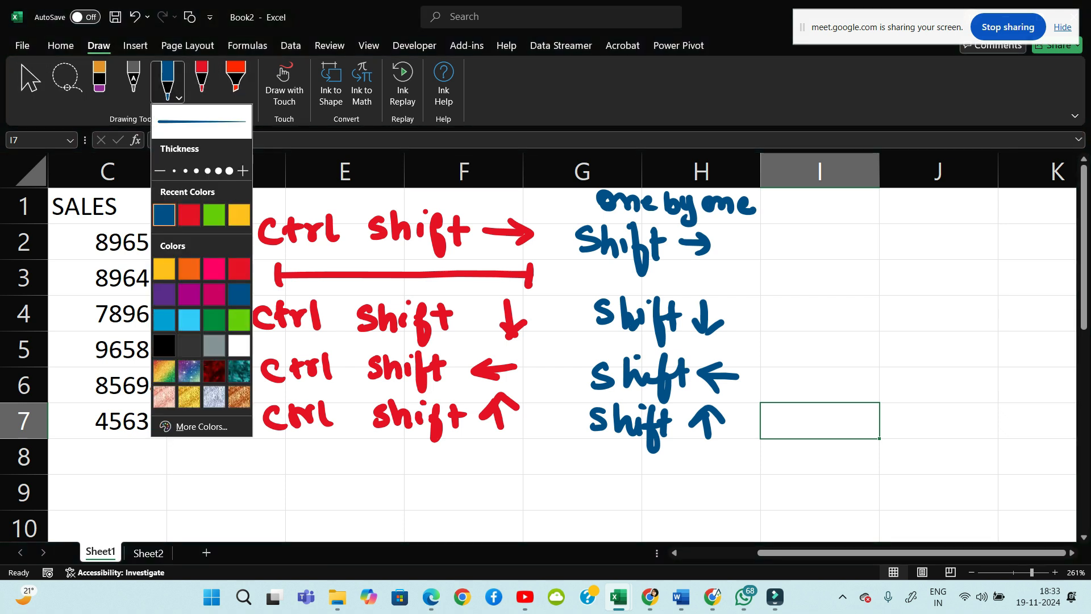
left_click(216, 267)
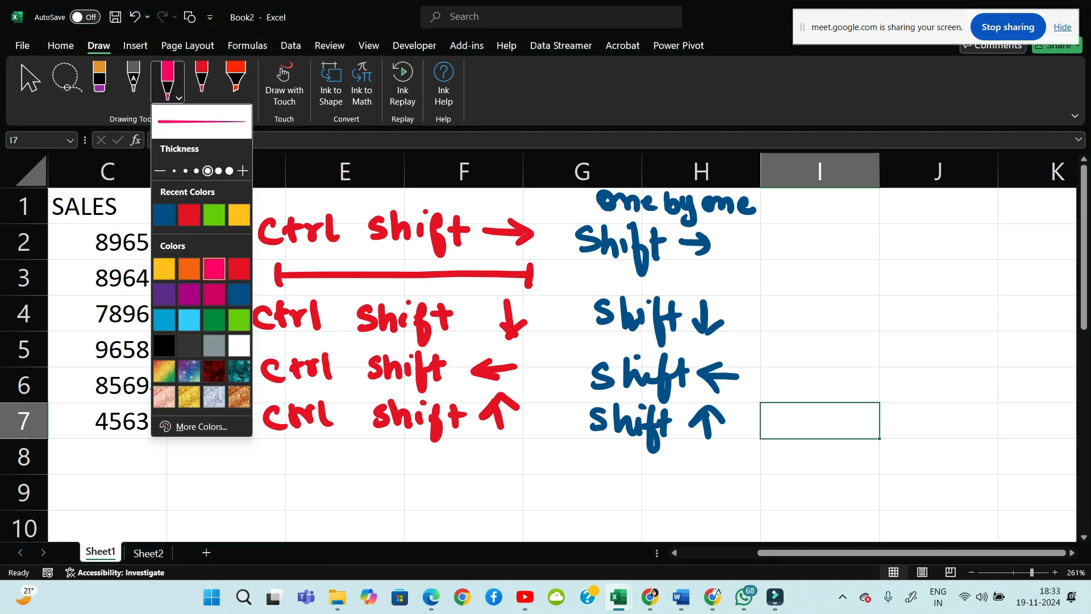
mouse_move(861, 205)
left_mouse_down()
mouse_move(859, 235)
mouse_move(904, 233)
mouse_move(932, 216)
left_mouse_up()
left_click_drag(840, 248, 931, 253)
mouse_move(833, 277)
left_mouse_down()
mouse_move(841, 294)
mouse_move(823, 300)
left_mouse_up()
left_click_drag(846, 278, 886, 321)
left_click(874, 281)
mouse_move(904, 278)
left_mouse_down()
mouse_move(908, 307)
mouse_move(919, 284)
left_mouse_up()
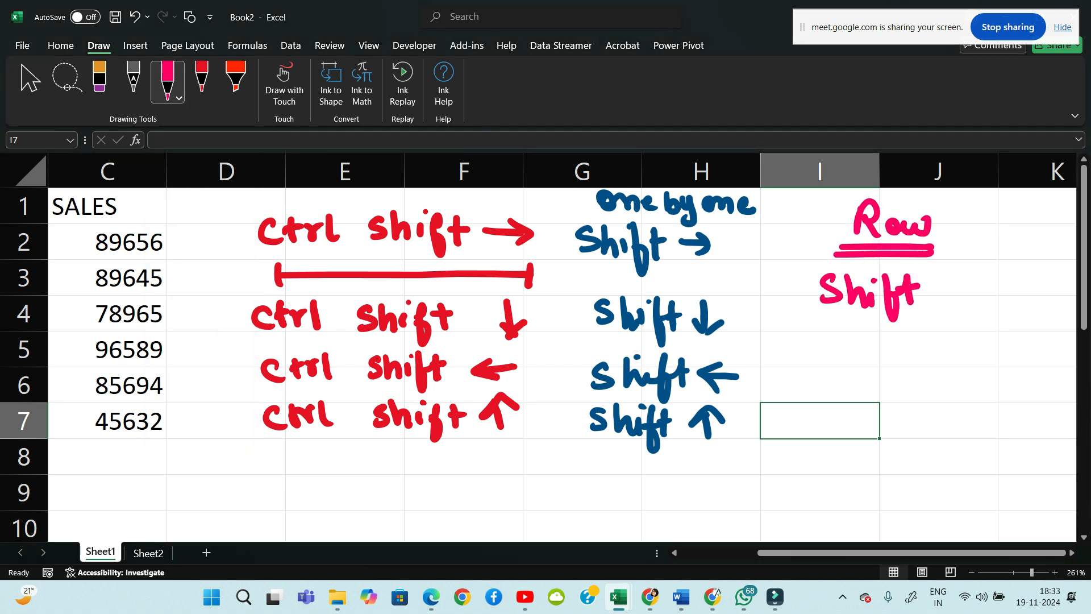
mouse_move(818, 338)
left_mouse_down()
mouse_move(842, 340)
mouse_move(834, 356)
mouse_move(864, 358)
left_mouse_up()
mouse_move(894, 340)
left_mouse_down()
mouse_move(896, 375)
mouse_move(900, 355)
left_mouse_up()
mouse_move(931, 338)
left_mouse_down()
mouse_move(932, 354)
mouse_move(976, 352)
left_mouse_up()
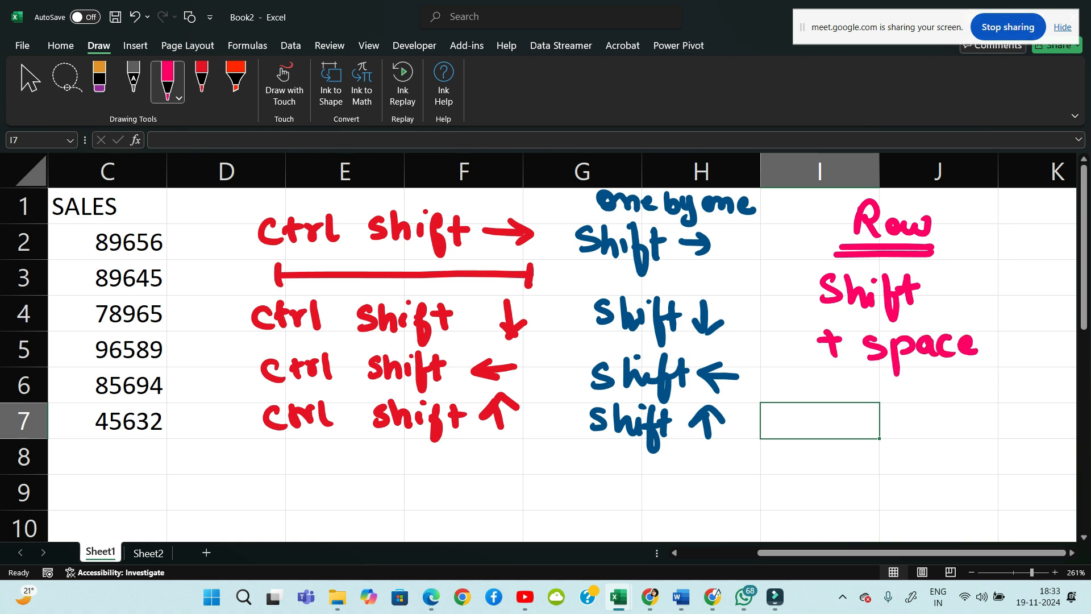
Handwrite an underlined 'Column' in pink with 'Ctrl space' beneath it
left_click_drag(874, 391, 869, 419)
left_click_drag(881, 401, 895, 413)
mouse_move(900, 402)
left_mouse_down()
mouse_move(910, 418)
mouse_move(974, 400)
mouse_move(974, 417)
left_mouse_up()
left_click_drag(847, 436, 970, 433)
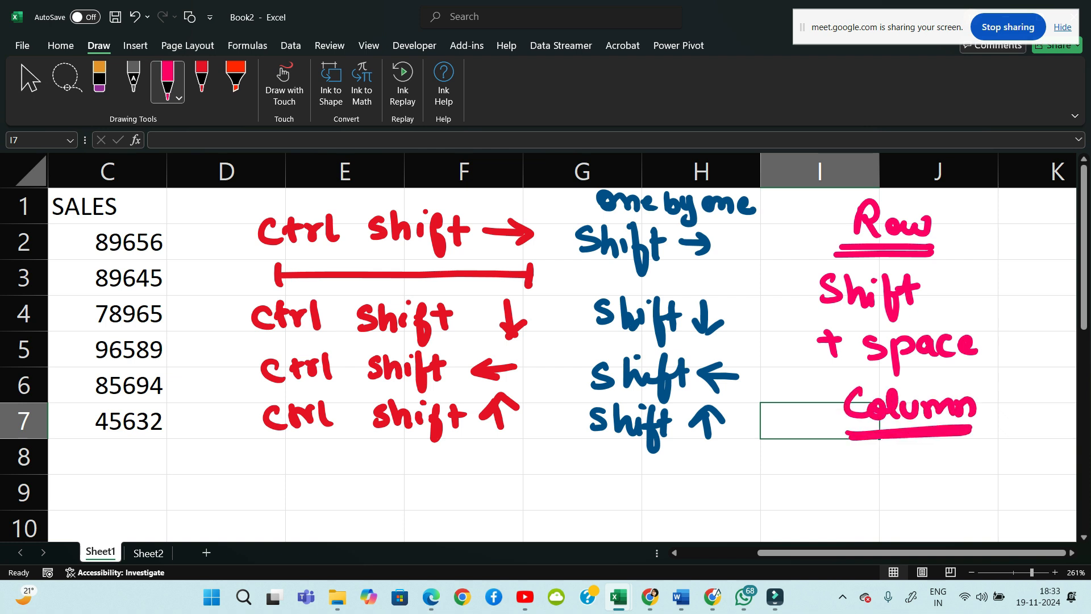
mouse_move(861, 460)
left_mouse_down()
mouse_move(859, 485)
mouse_move(871, 484)
left_mouse_up()
left_click_drag(859, 467, 894, 460)
left_click_drag(901, 454, 909, 486)
mouse_move(956, 460)
left_mouse_down()
mouse_move(936, 483)
mouse_move(964, 496)
left_mouse_up()
mouse_move(966, 465)
left_mouse_down()
mouse_move(969, 481)
mouse_move(1015, 482)
left_mouse_up()
mouse_move(1028, 472)
left_mouse_down()
mouse_move(1040, 466)
mouse_move(1049, 479)
left_mouse_up()
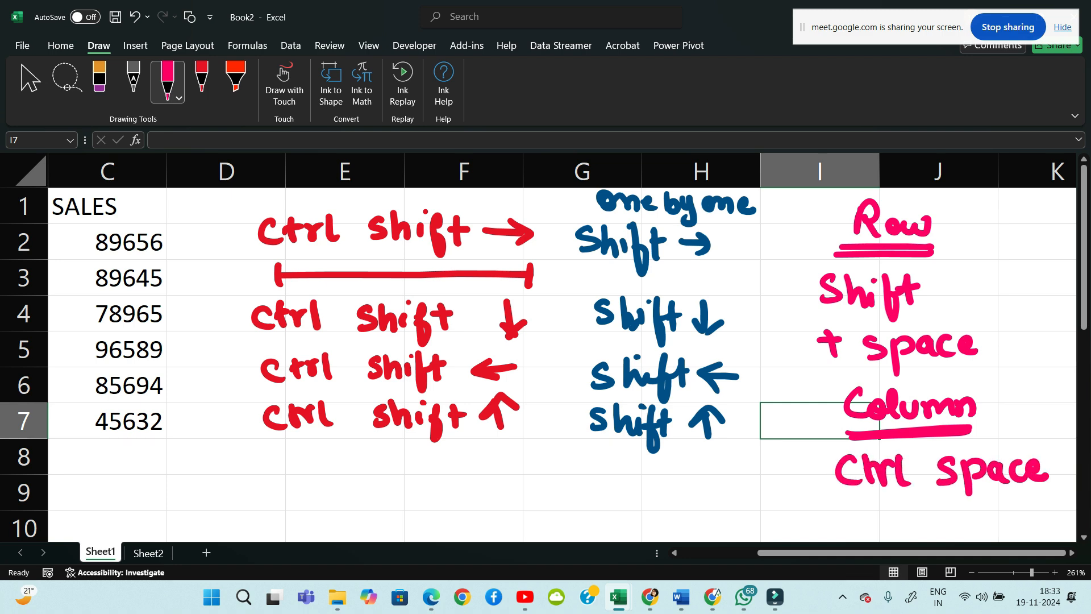
Select row 4 with Shift+Space from A4, then column A with Ctrl+Space from A5
scroll(562, 353, "left", 3)
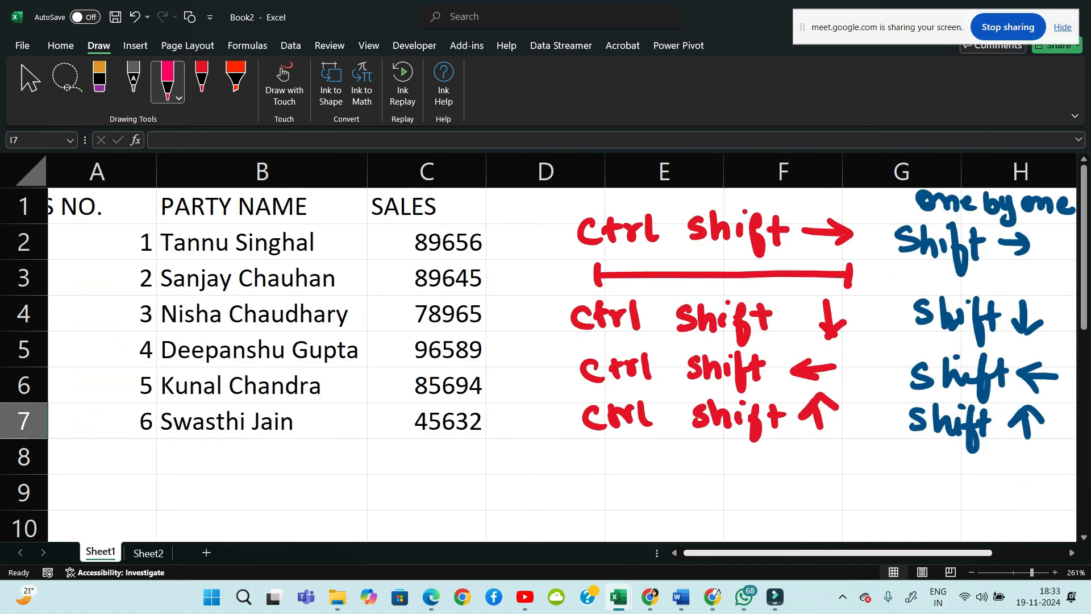
left_click(108, 314)
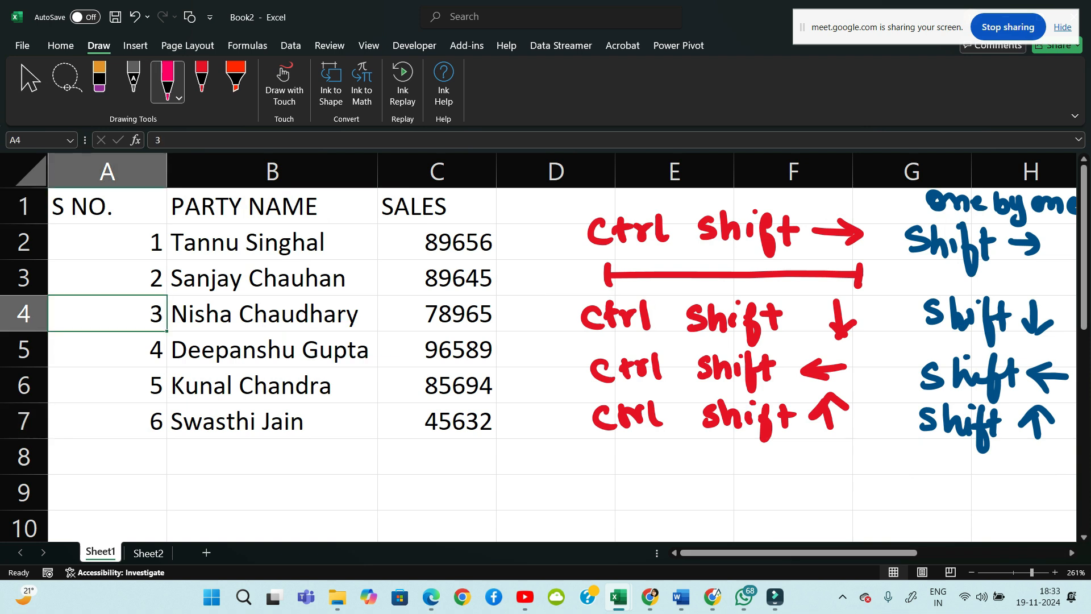
key("shift+space")
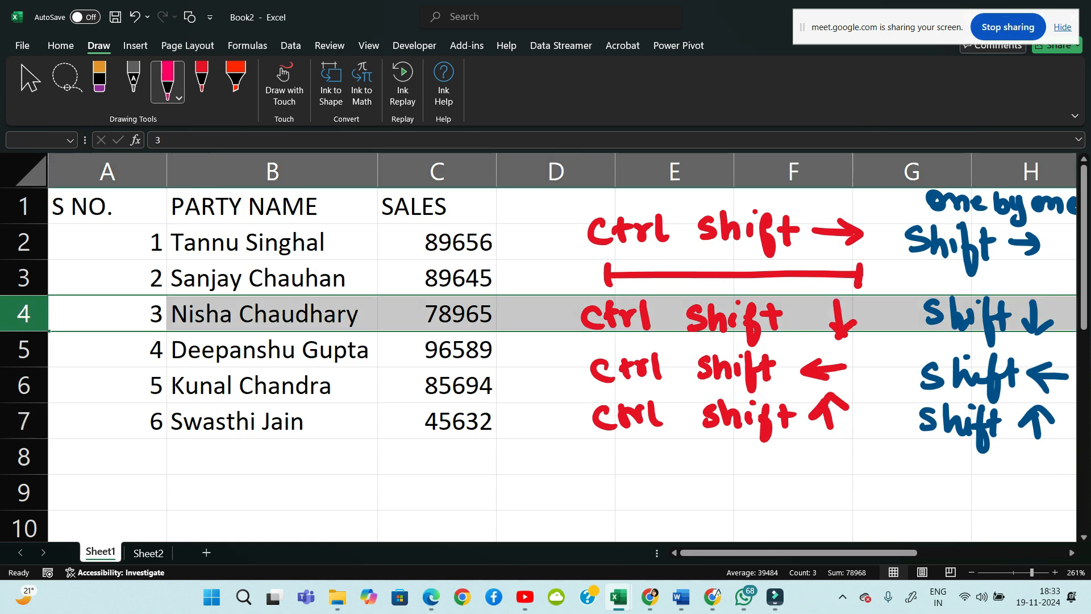
key("Down")
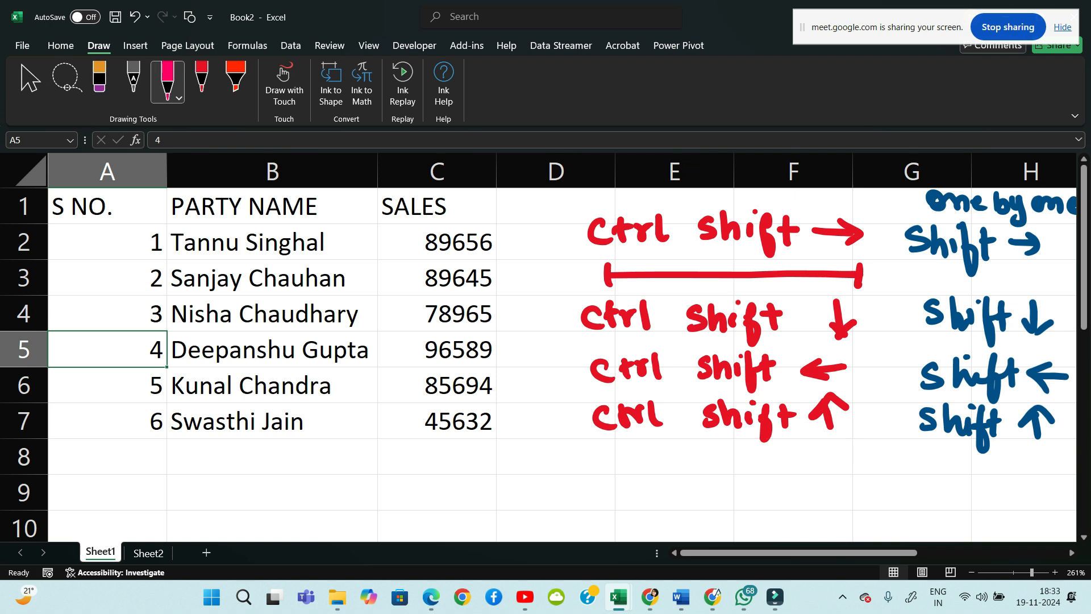
key("ctrl+space")
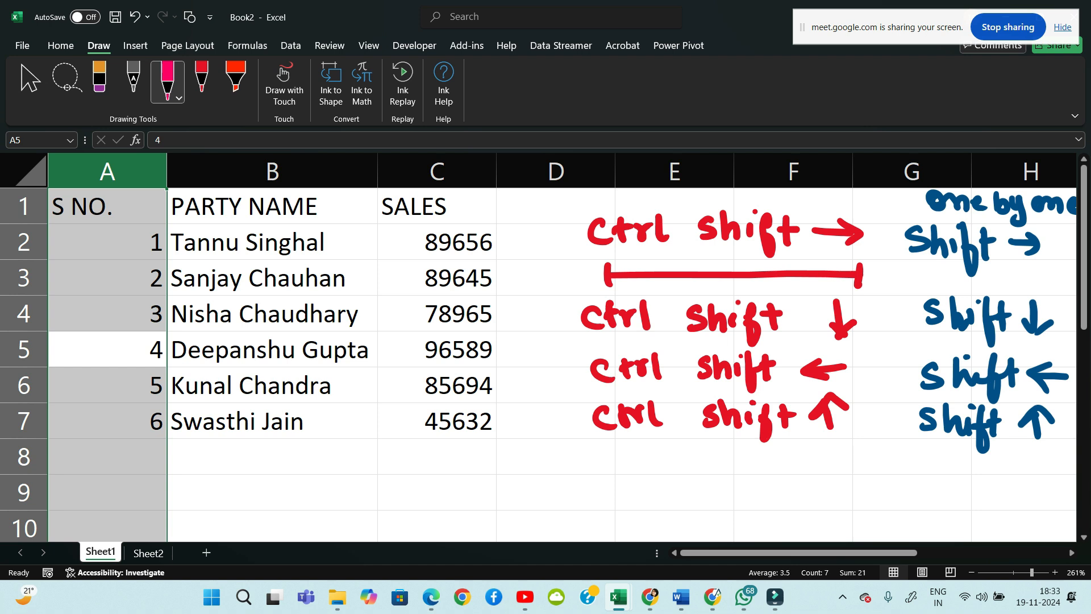
Deselect onto B9, then select columns A, B, C and row 3 via their headers
mouse_move(775, 597)
left_click(272, 492)
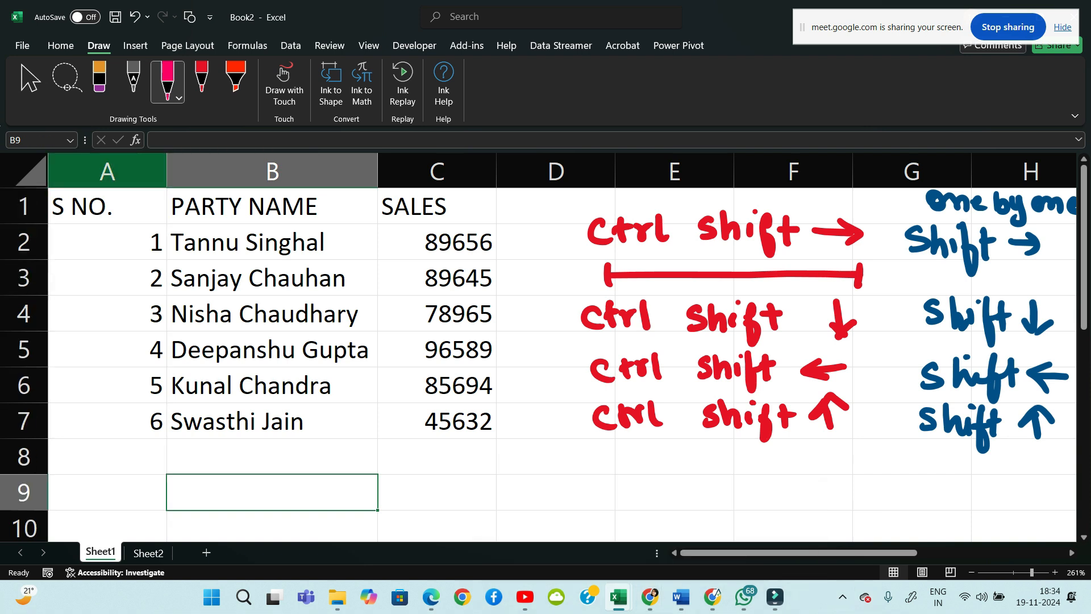
left_click(108, 172)
left_click(272, 172)
left_click(437, 171)
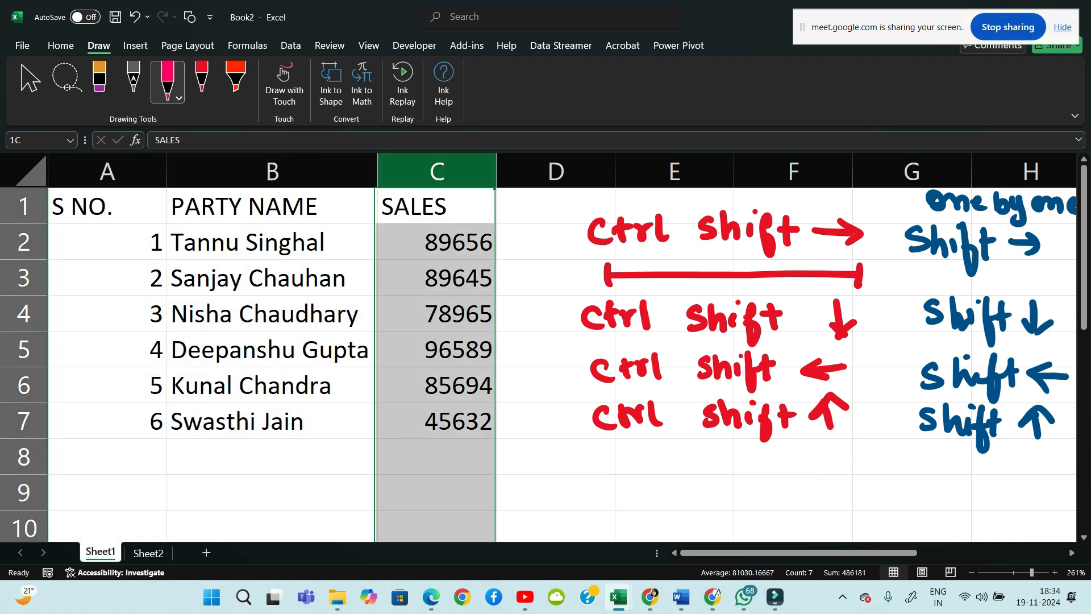
left_click(24, 278)
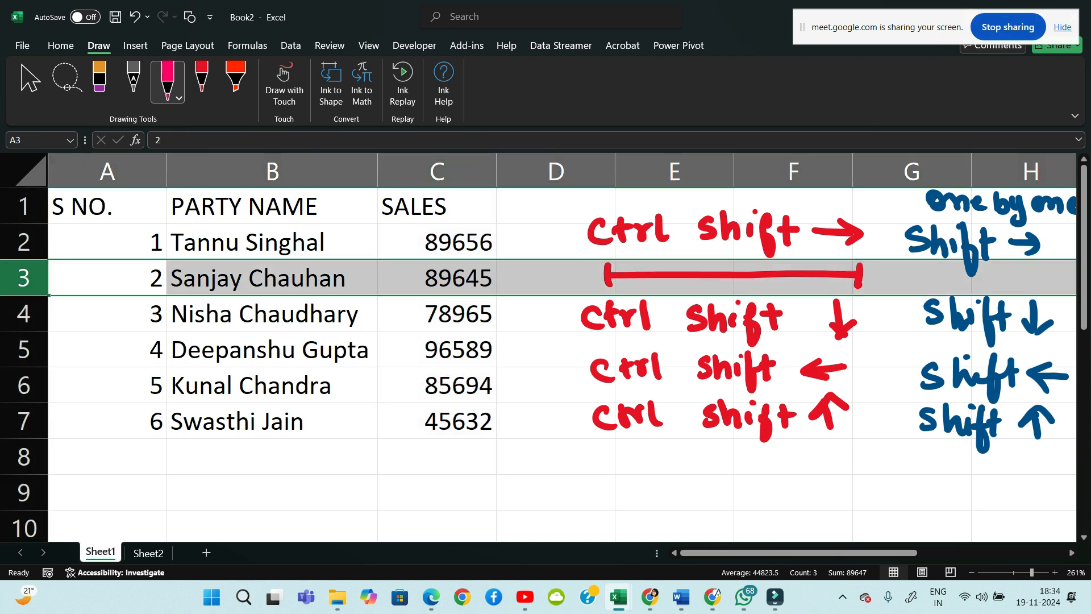
Clear the selection onto F10 and bring the Google Meet call window back to front
left_click(794, 527)
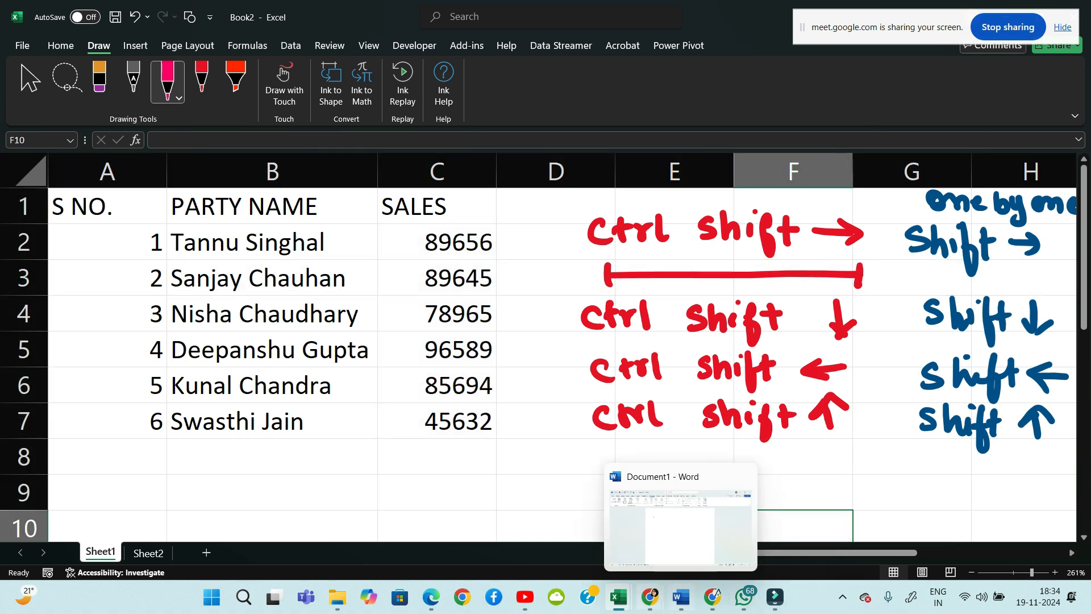
mouse_move(650, 596)
left_click(613, 526)
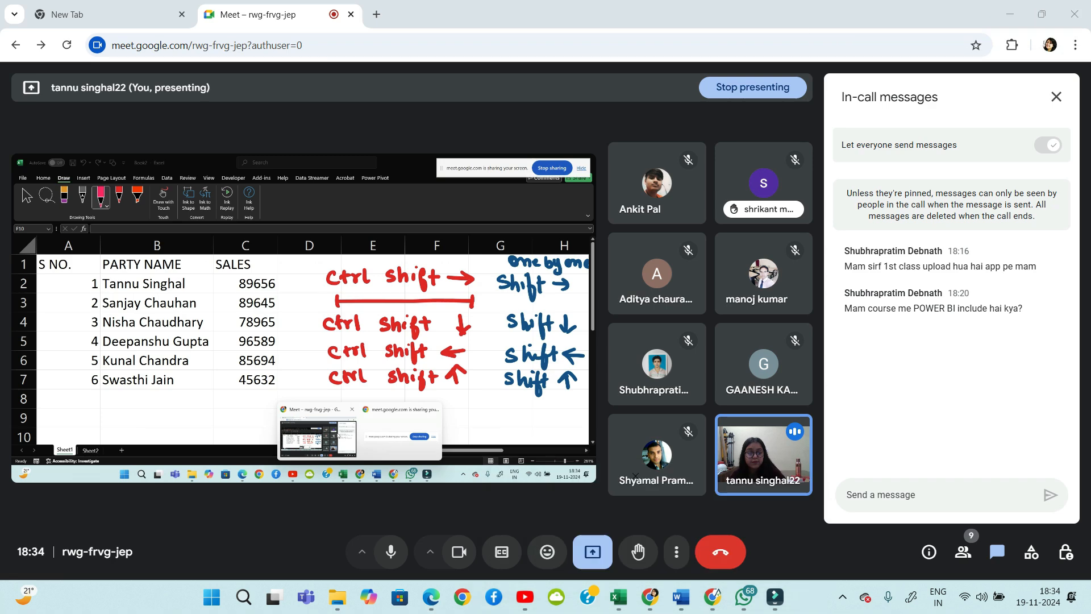
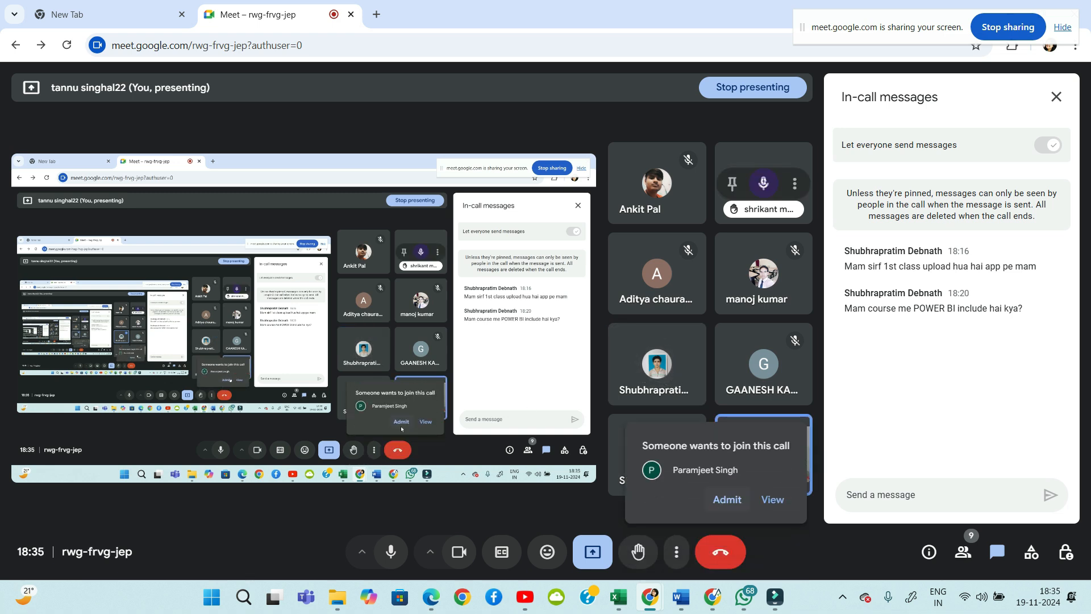
Admit both waiting participants into the Google Meet call
left_click(727, 499)
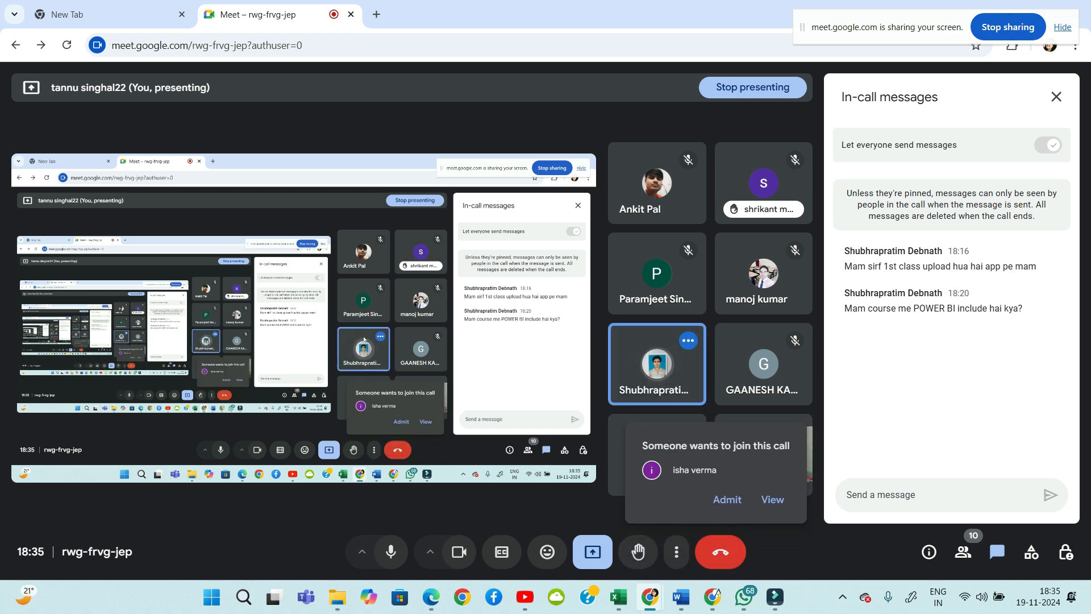
left_click(728, 499)
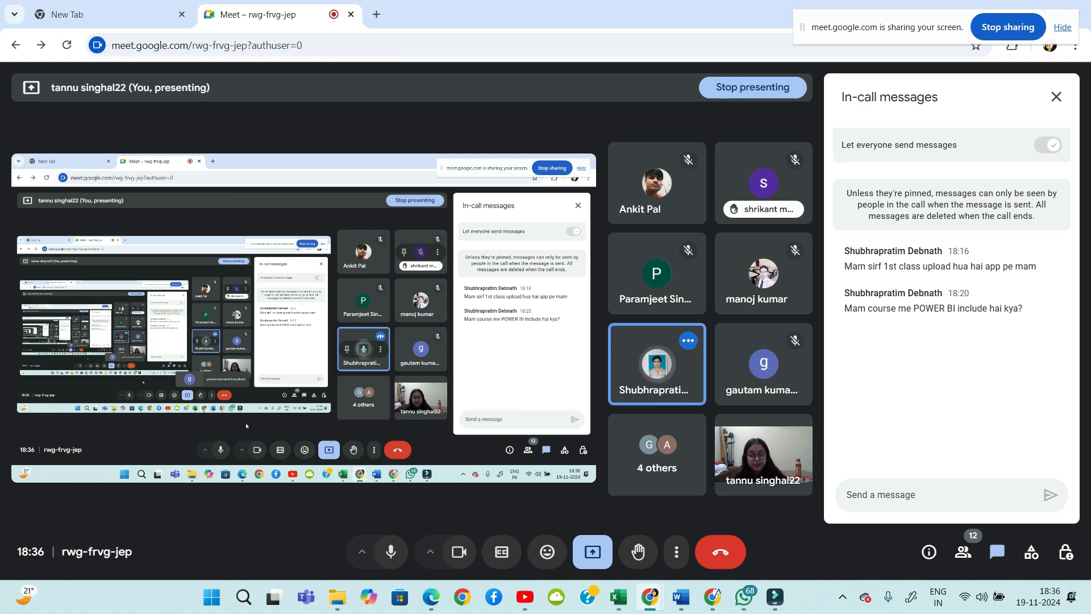
In Book2, insert two blank columns at column D on Sheet1
mouse_move(775, 597)
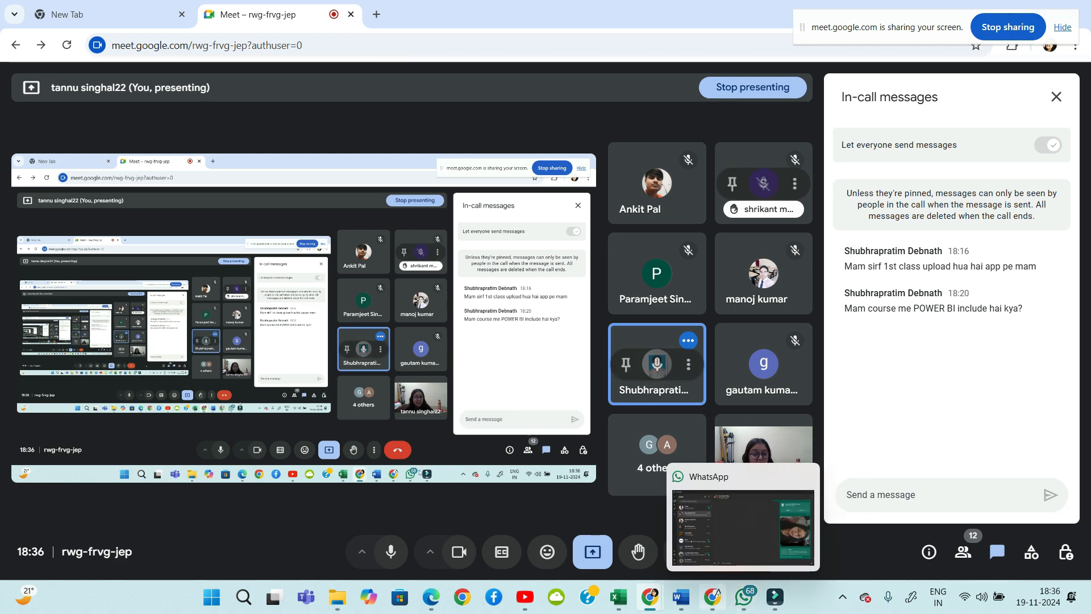
mouse_move(618, 597)
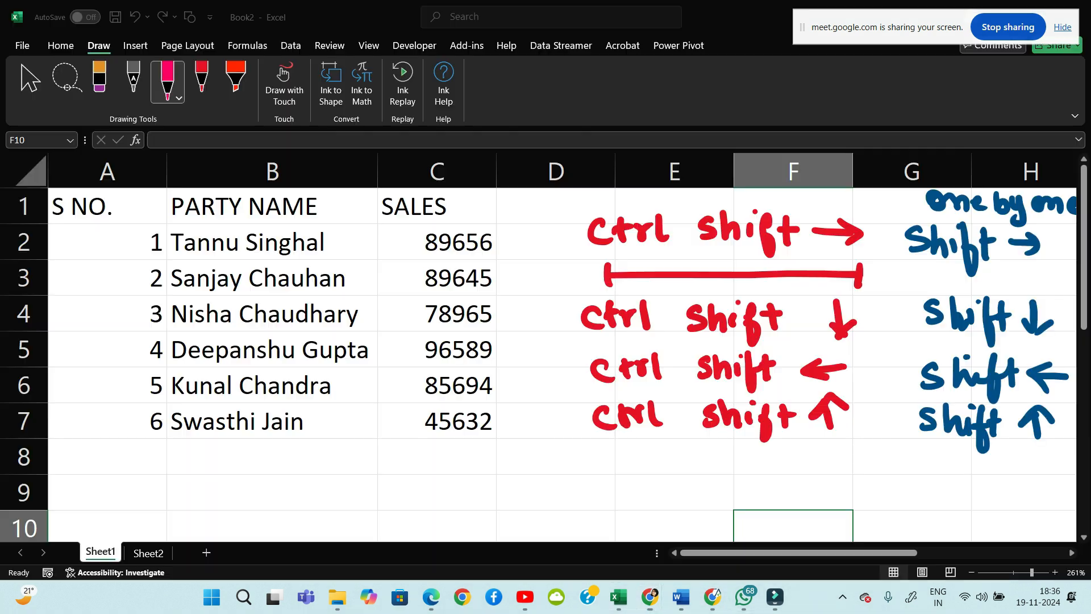
left_click(848, 526)
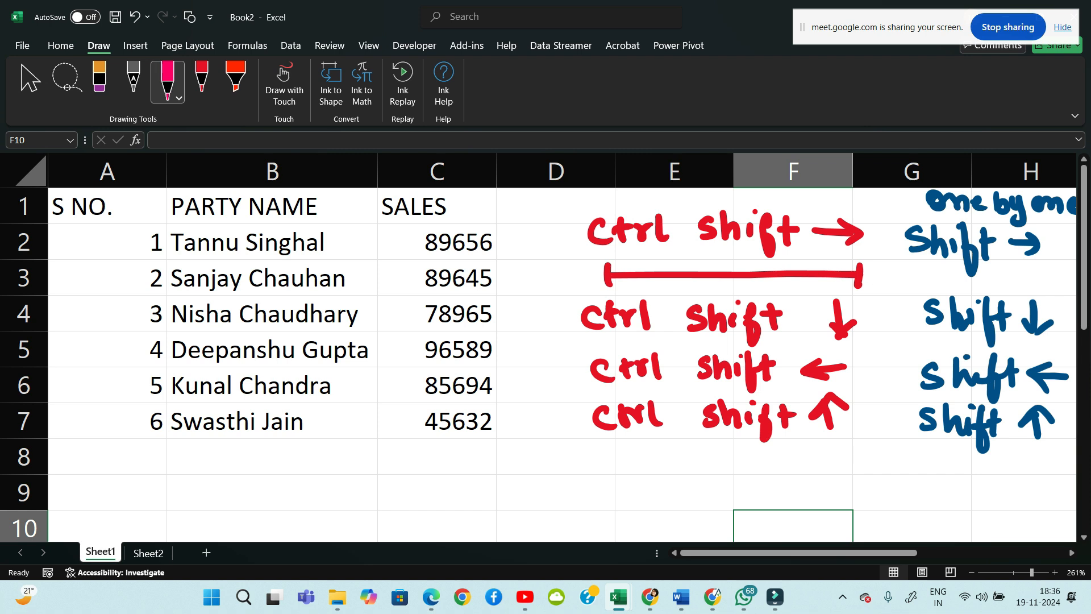
left_click(556, 171)
key("ctrl+shift+plus")
key("ctrl+shift+plus")
key("ctrl+shift+plus")
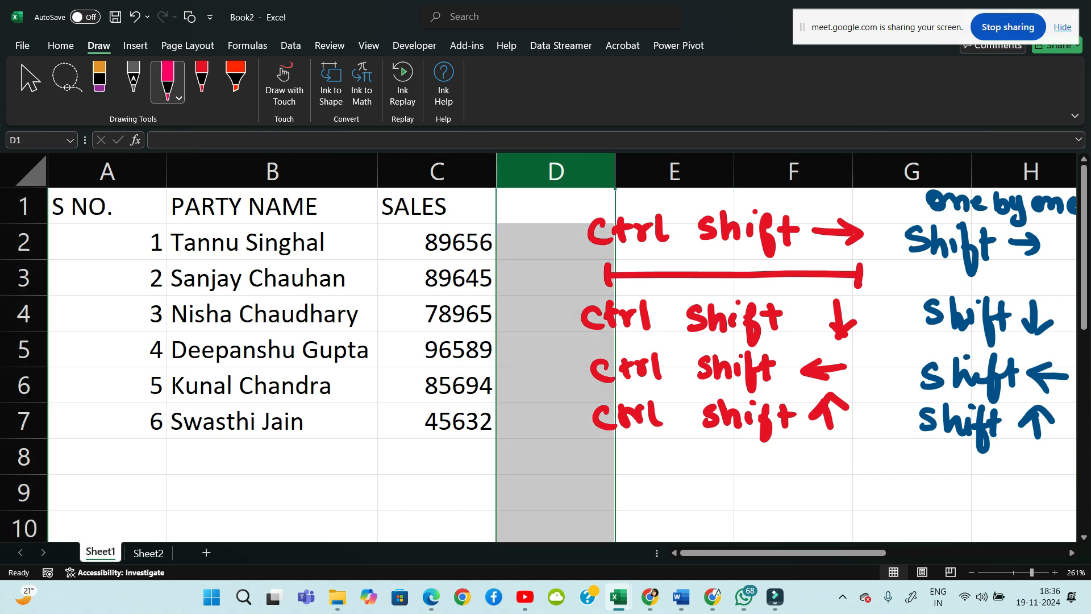
key("ctrl+shift+plus")
key("ctrl+shift+plus")
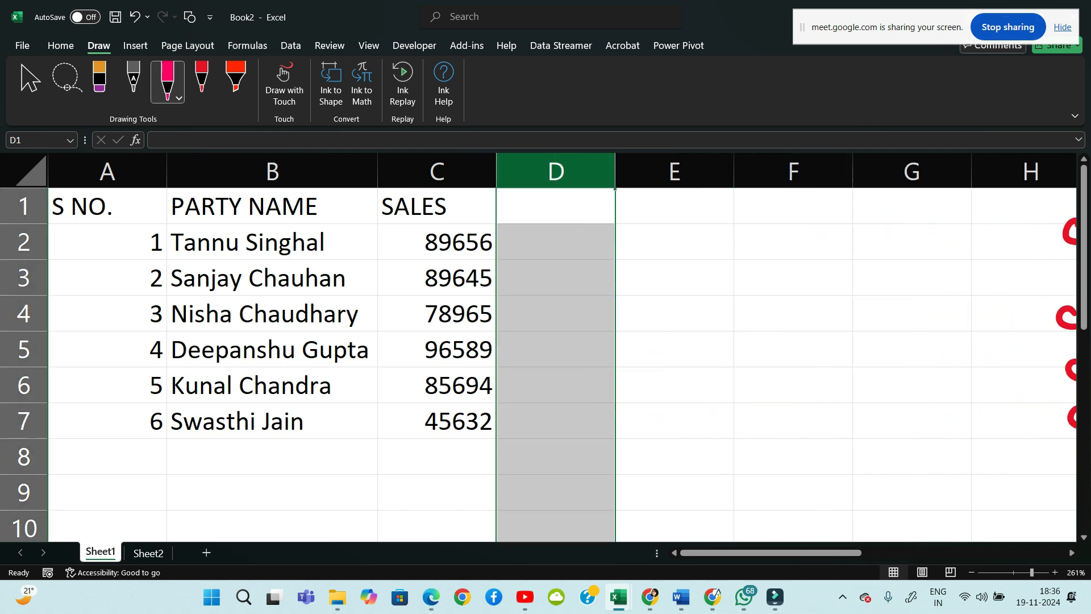
left_click(794, 350)
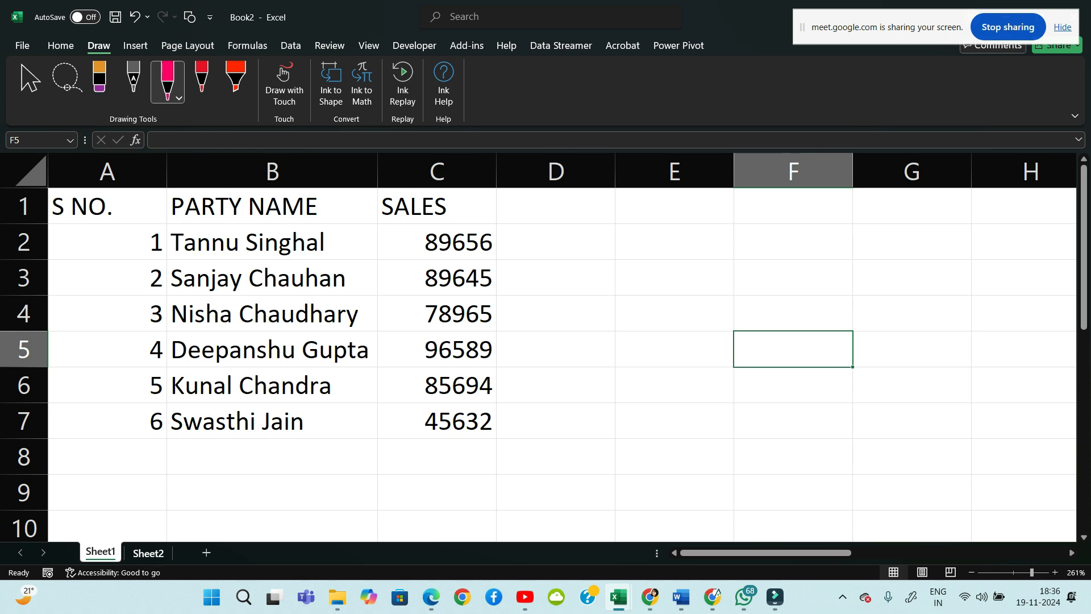
Open Sheet2's green ink sketch, undo a stray stroke, then return to the Meet call
left_click(148, 553)
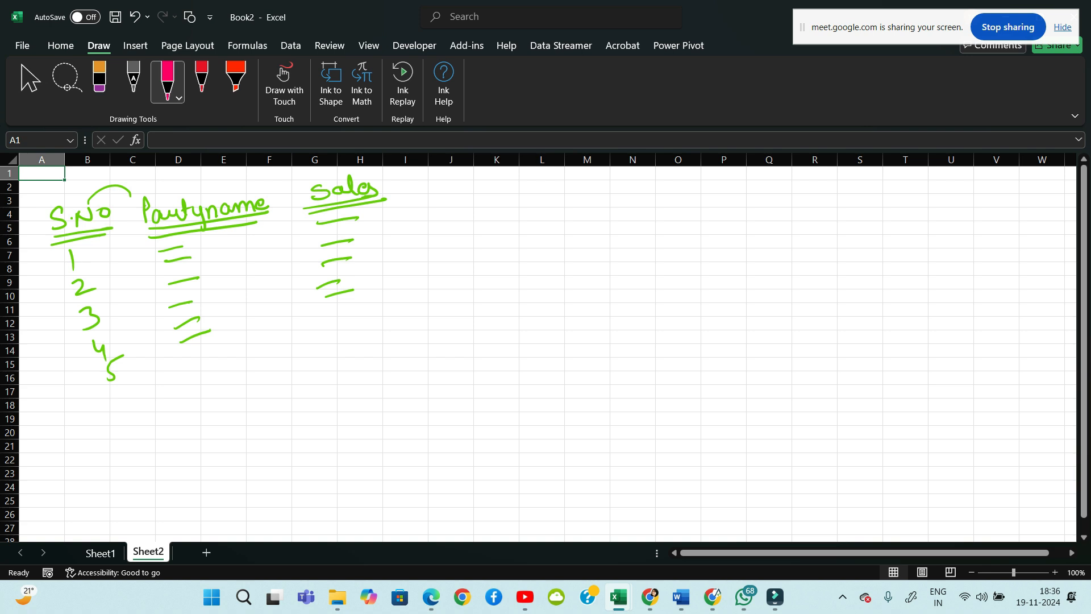
left_click_drag(471, 210, 470, 311)
key("ctrl+z")
scroll(539, 347, "up", 7, "ctrl")
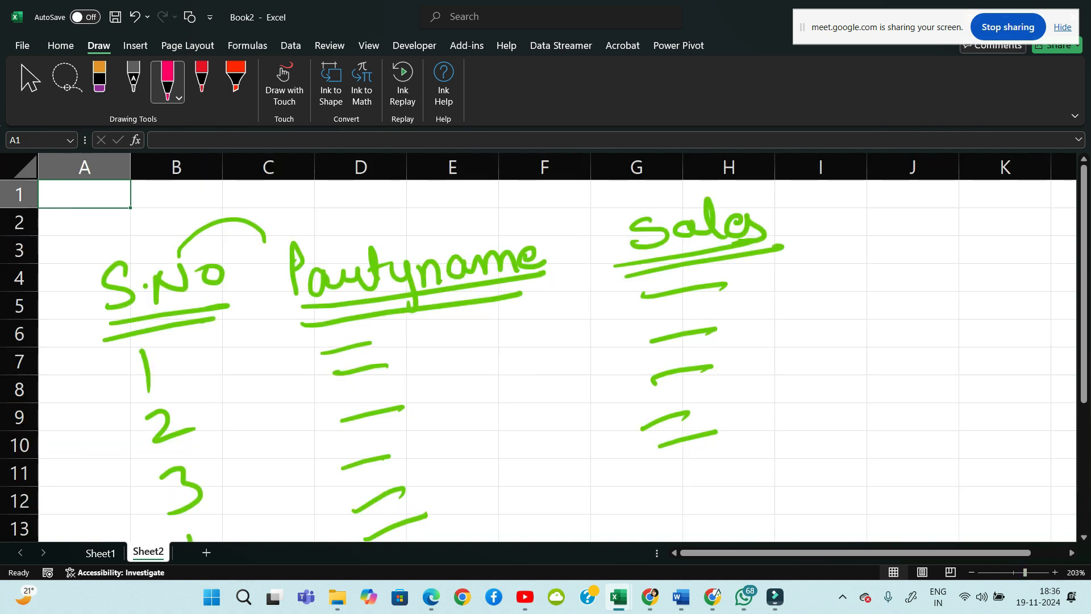
scroll(557, 352, "right", 1)
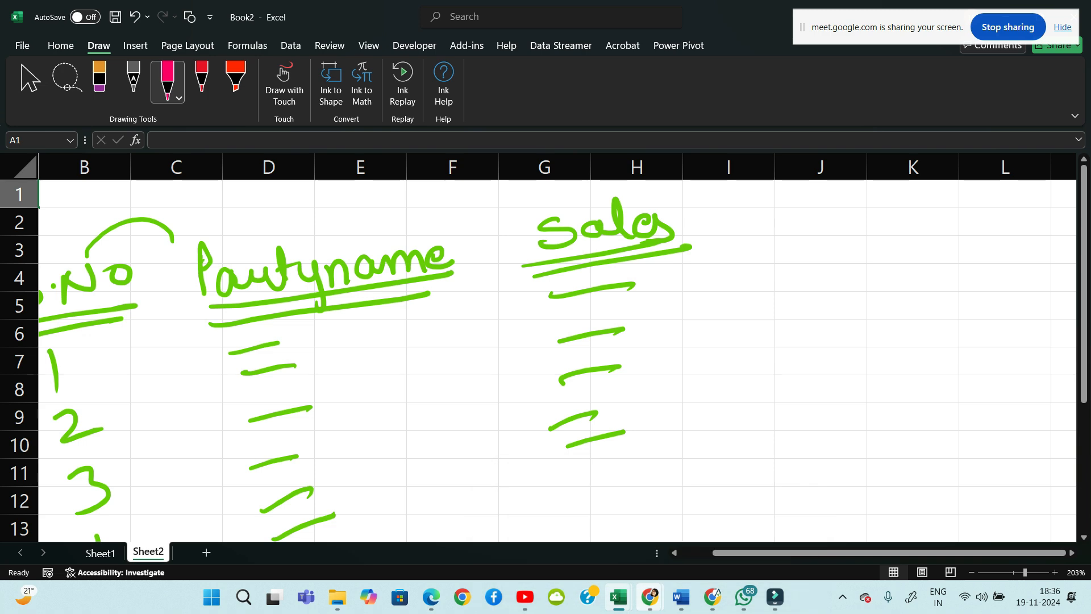
left_click(650, 596)
left_click(572, 523)
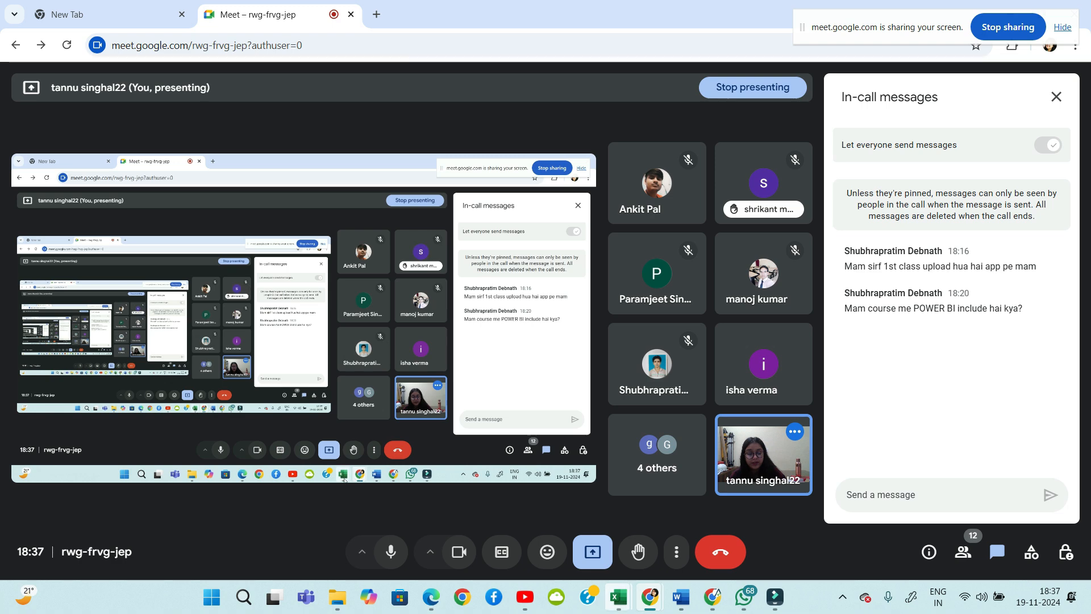
mouse_move(619, 597)
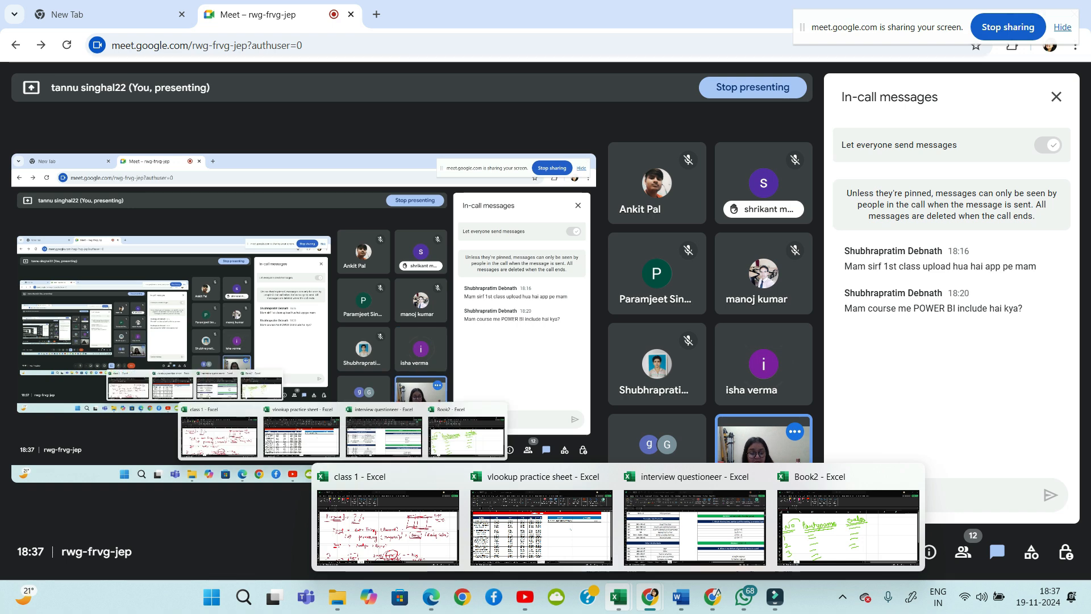
On Sheet2 near row 33, handwrite the letters A to F in pink ink
left_click(848, 526)
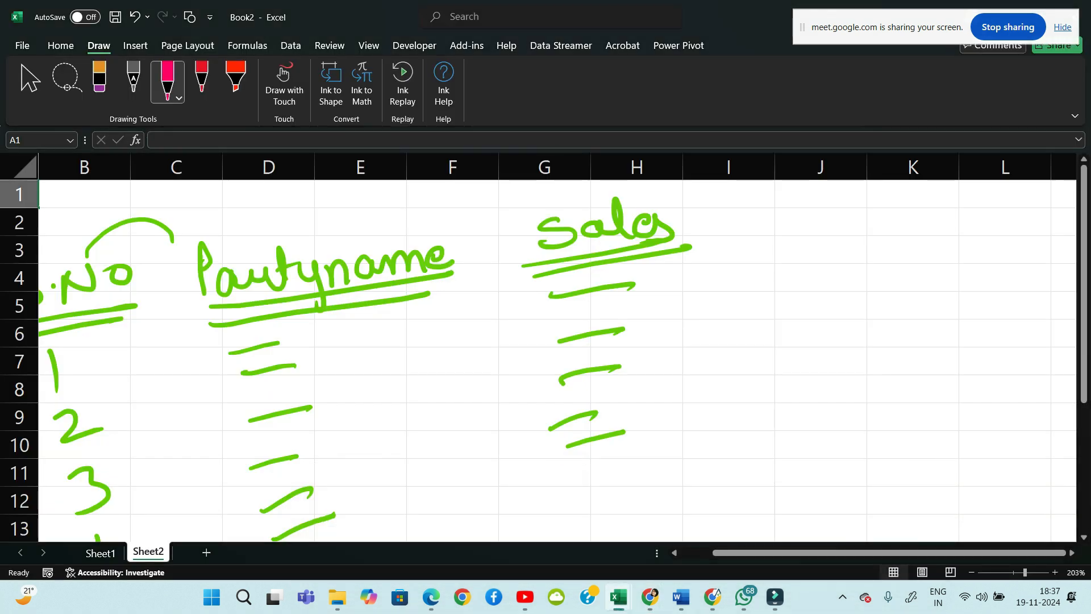
scroll(545, 358, "down", 9)
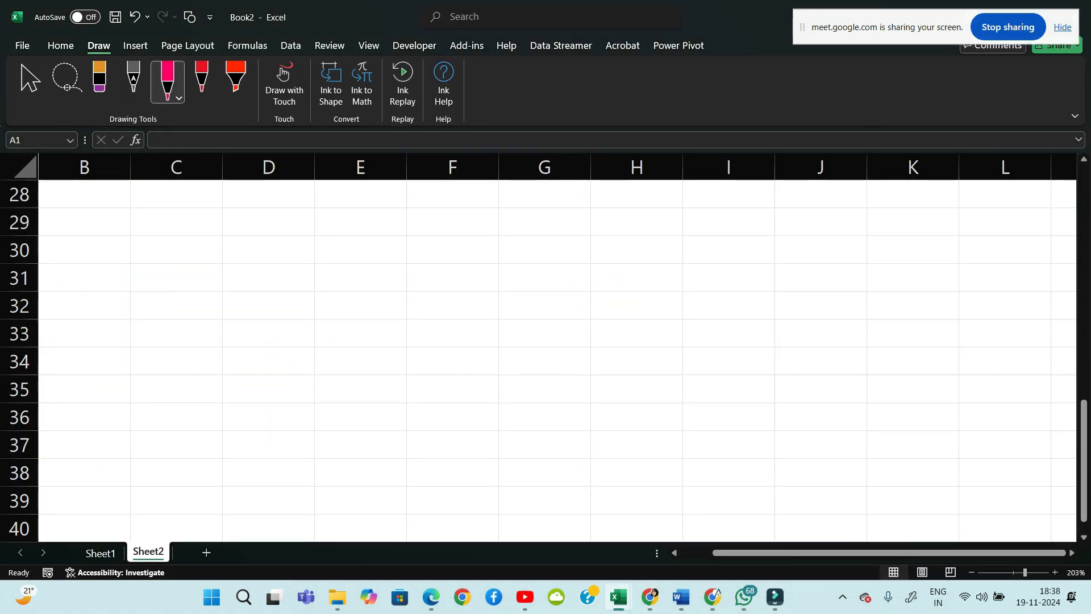
scroll(545, 358, "down", 1)
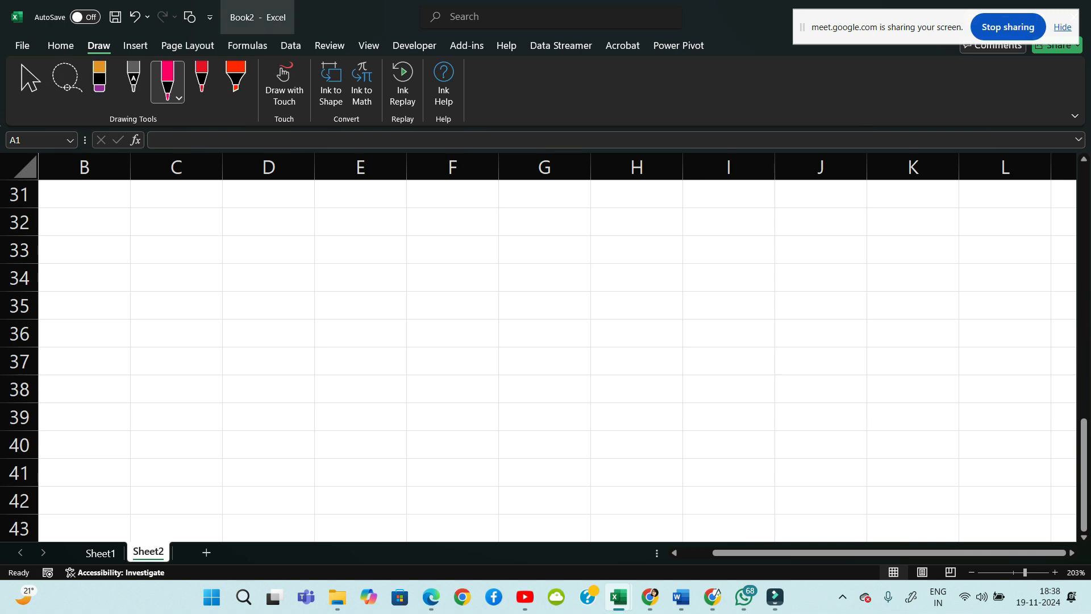
mouse_move(353, 263)
left_mouse_down()
mouse_move(372, 262)
mouse_move(369, 254)
left_mouse_up()
left_click_drag(436, 241, 436, 261)
left_click_drag(371, 278, 373, 294)
mouse_move(446, 271)
left_mouse_down()
mouse_move(431, 292)
mouse_move(451, 293)
left_mouse_up()
mouse_move(364, 302)
left_mouse_down()
mouse_move(347, 302)
mouse_move(367, 324)
left_mouse_up()
left_click_drag(352, 312, 436, 309)
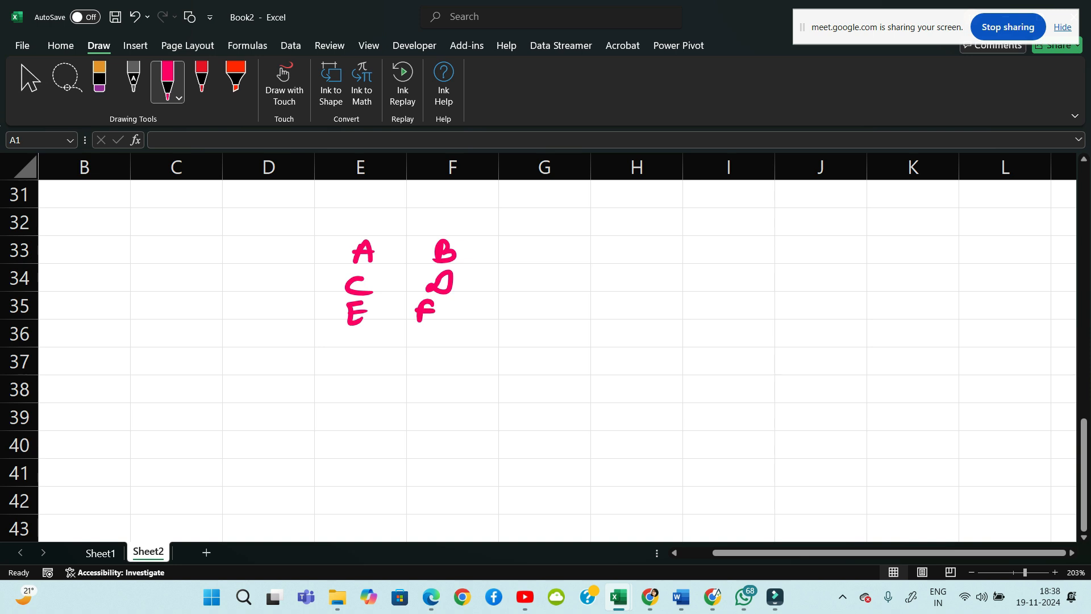
Write a boxed 'xyz ltd' title with an arrow and the label 'Huge'
left_click_drag(344, 211, 361, 229)
mouse_move(358, 210)
left_mouse_down()
mouse_move(344, 229)
mouse_move(368, 221)
left_mouse_up()
mouse_move(375, 209)
left_mouse_down()
mouse_move(365, 232)
mouse_move(436, 214)
left_mouse_up()
left_click_drag(450, 208, 452, 223)
mouse_move(319, 208)
left_mouse_down()
mouse_move(320, 245)
mouse_move(401, 202)
mouse_move(498, 196)
mouse_move(437, 233)
mouse_move(319, 244)
left_mouse_up()
mouse_move(472, 213)
left_mouse_down()
mouse_move(477, 224)
mouse_move(514, 206)
left_mouse_up()
left_click_drag(404, 188, 390, 203)
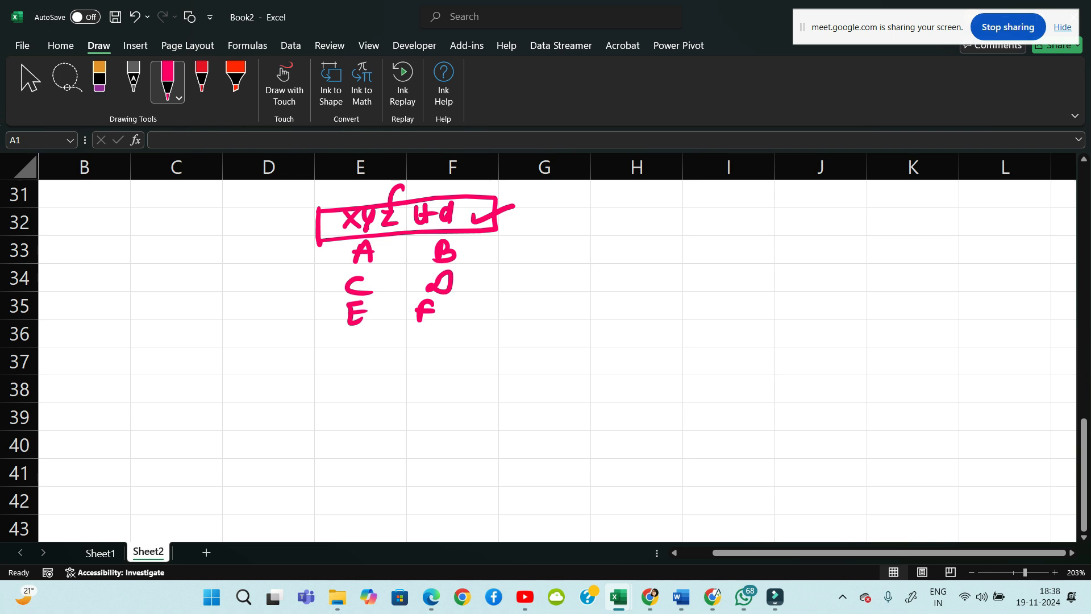
left_click_drag(287, 223, 314, 223)
left_click_drag(306, 216, 307, 232)
mouse_move(203, 199)
left_mouse_down()
mouse_move(222, 218)
mouse_move(263, 196)
left_mouse_up()
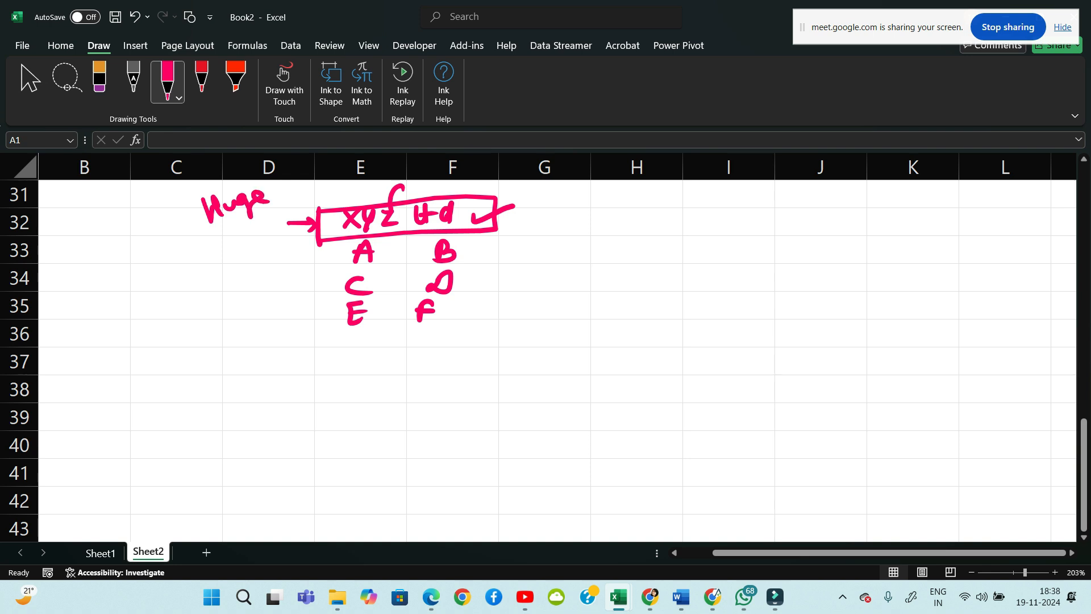
Draw border and row lines around the A–F ink table and label it 'Border'
mouse_move(319, 242)
left_mouse_down()
mouse_move(321, 328)
mouse_move(461, 311)
mouse_move(495, 227)
left_mouse_up()
left_click_drag(406, 236, 404, 330)
left_click_drag(321, 263, 495, 253)
left_click_drag(321, 295, 490, 288)
left_click_drag(488, 245, 571, 232)
mouse_move(593, 217)
left_mouse_down()
mouse_move(588, 227)
mouse_move(592, 216)
left_mouse_up()
left_click_drag(601, 215, 619, 224)
mouse_move(626, 200)
left_mouse_down()
mouse_move(629, 225)
mouse_move(643, 220)
left_mouse_up()
mouse_move(651, 208)
left_mouse_down()
mouse_move(654, 225)
mouse_move(665, 202)
left_mouse_up()
left_click_drag(584, 251, 660, 239)
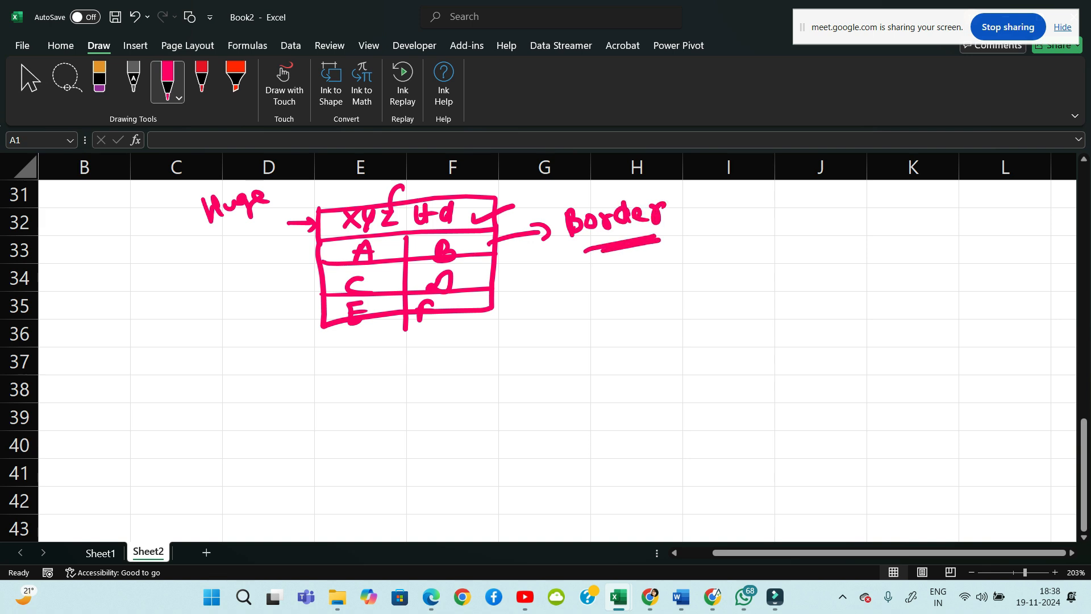
Write raised and lowered A and B letters under an underlined 'Alignment' heading
left_click_drag(411, 377, 426, 373)
left_click_drag(577, 355, 581, 373)
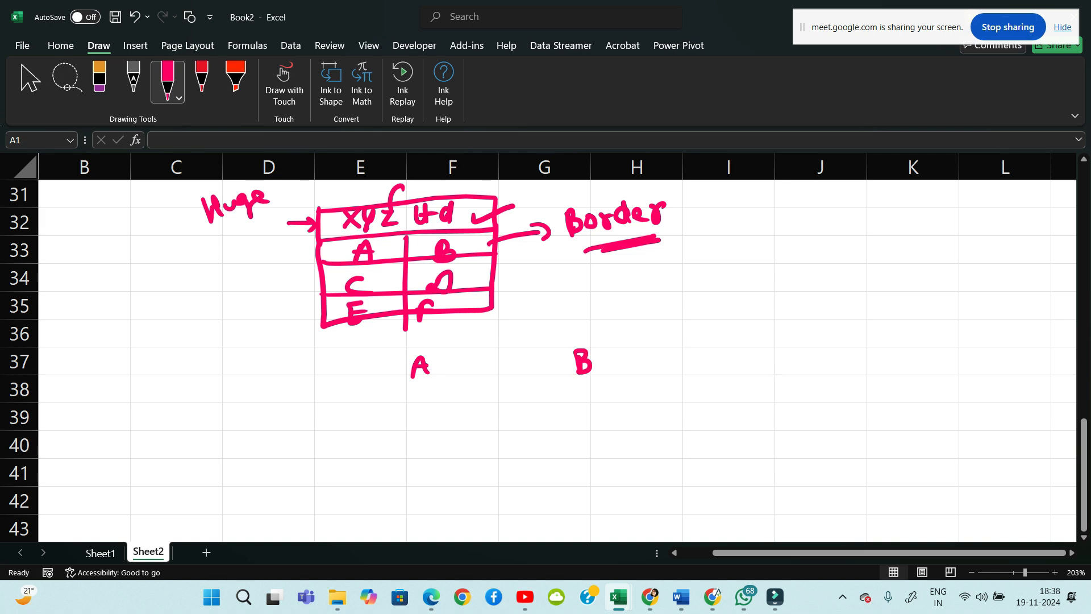
left_click_drag(537, 332, 546, 332)
left_click_drag(537, 326, 544, 326)
left_click_drag(542, 405, 549, 394)
mouse_move(647, 344)
left_mouse_down()
mouse_move(654, 322)
mouse_move(672, 341)
left_mouse_up()
mouse_move(679, 330)
left_mouse_down()
mouse_move(694, 353)
mouse_move(723, 338)
mouse_move(787, 336)
left_mouse_up()
left_click_drag(793, 310, 797, 339)
left_click_drag(785, 325, 804, 321)
left_click_drag(664, 365, 777, 347)
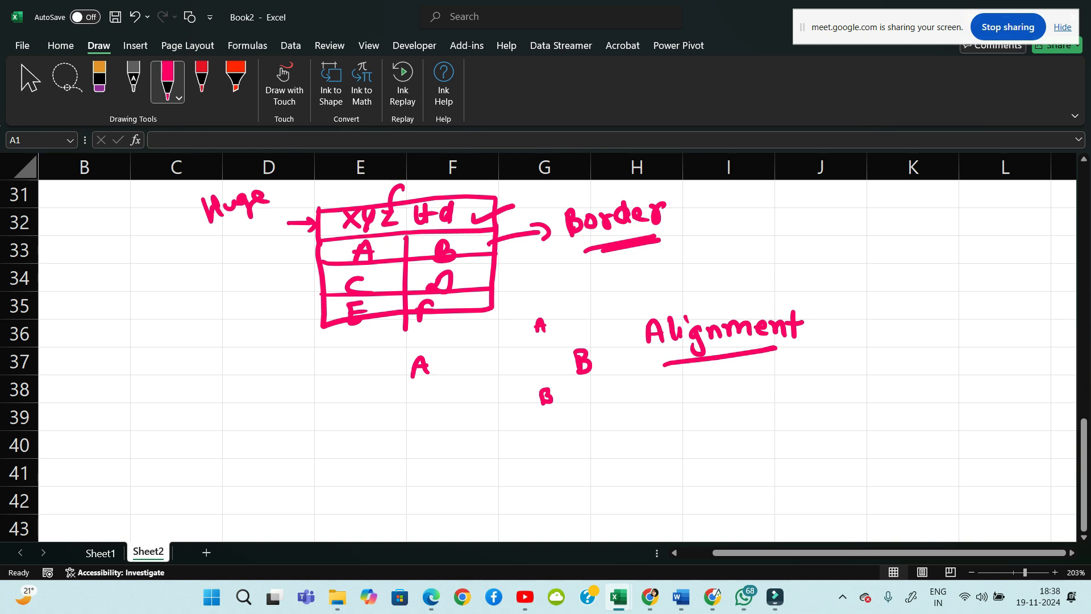
Below row 46, handwrite 'font, font size,' as the start of the checklist
scroll(545, 361, "down", 5)
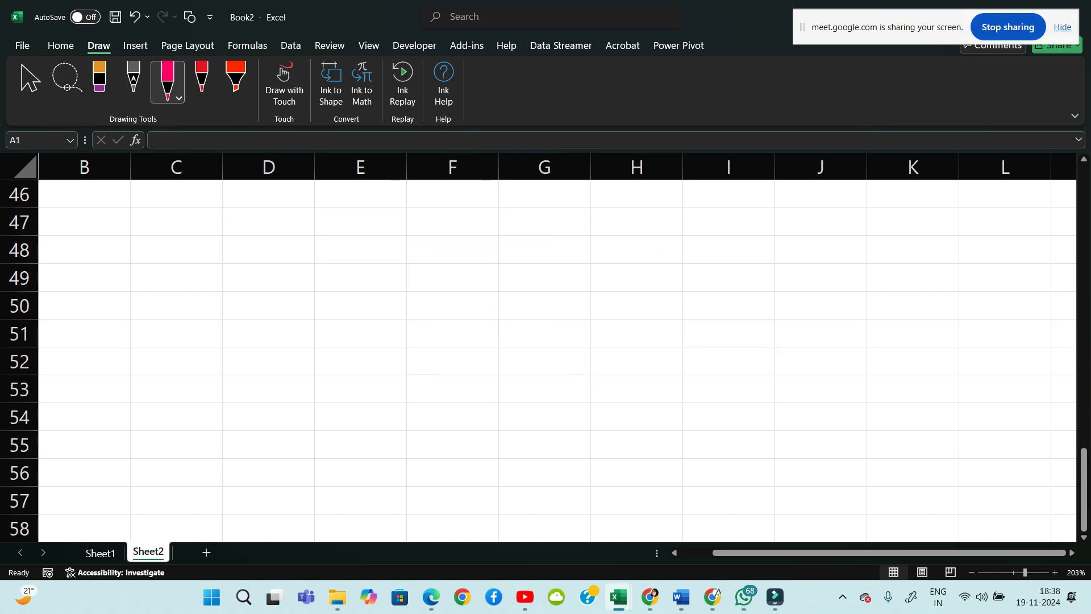
left_click(61, 45)
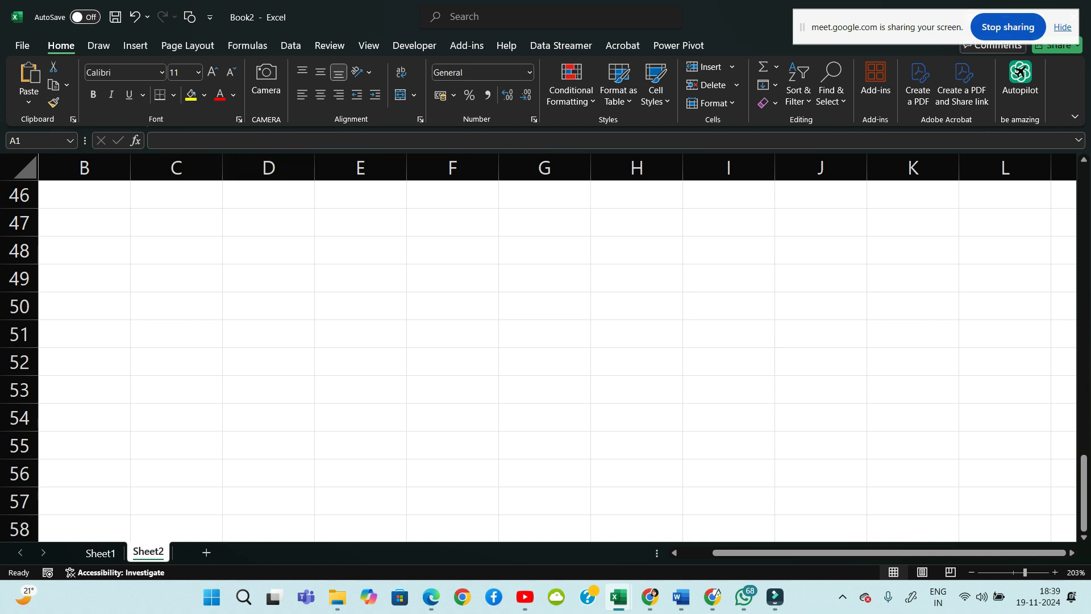
mouse_move(168, 233)
left_mouse_down()
mouse_move(160, 267)
mouse_move(175, 253)
mouse_move(226, 261)
mouse_move(232, 245)
left_mouse_up()
left_click_drag(238, 258, 235, 273)
mouse_move(289, 234)
left_mouse_down()
mouse_move(289, 270)
mouse_move(310, 249)
mouse_move(341, 262)
left_mouse_up()
left_click_drag(333, 252, 352, 248)
left_click_drag(379, 243, 367, 261)
mouse_move(390, 246)
left_mouse_down()
mouse_move(392, 262)
mouse_move(391, 232)
left_mouse_up()
left_click_drag(398, 246, 440, 273)
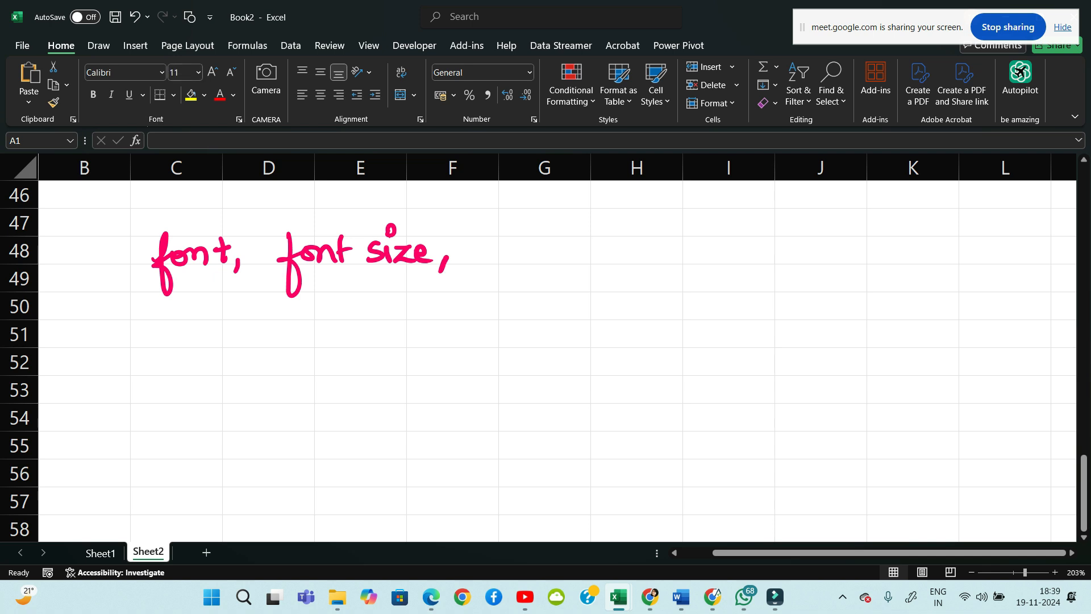
Add 'B|I|U, Border,' to the handwritten formatting list
left_click_drag(491, 255, 490, 262)
left_click_drag(486, 244, 487, 262)
mouse_move(520, 229)
left_mouse_down()
mouse_move(520, 280)
mouse_move(542, 261)
left_mouse_up()
left_click_drag(534, 241, 550, 239)
left_click_drag(534, 262, 573, 275)
left_click_drag(579, 242, 593, 239)
left_click_drag(521, 275, 484, 287)
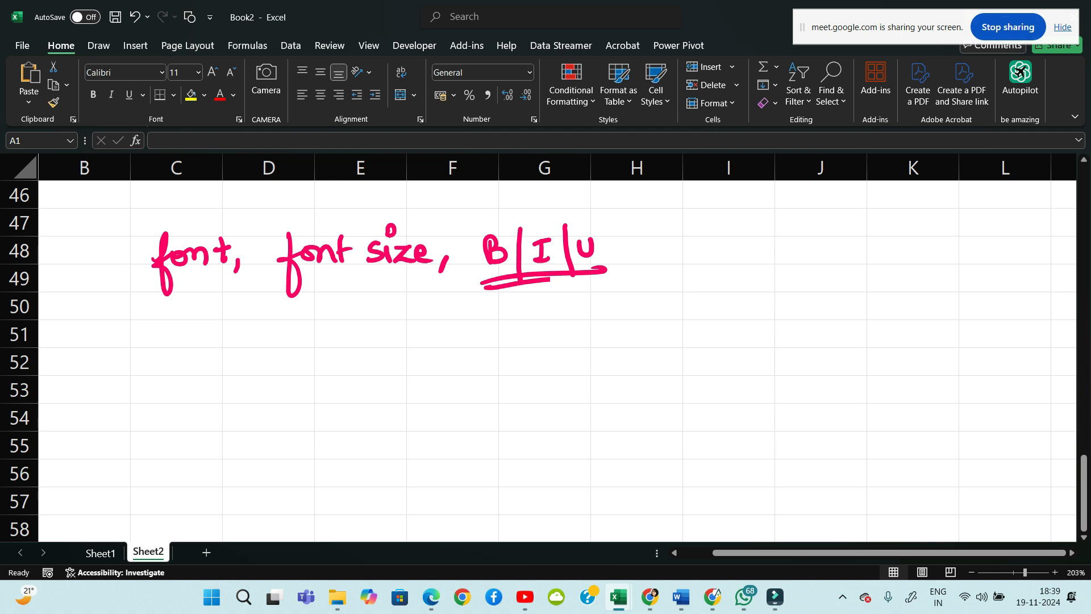
mouse_move(644, 251)
left_mouse_down()
mouse_move(642, 262)
mouse_move(694, 266)
left_mouse_up()
mouse_move(695, 238)
left_mouse_down()
mouse_move(696, 265)
mouse_move(728, 246)
mouse_move(768, 247)
mouse_move(776, 230)
left_mouse_up()
left_click_drag(787, 243, 795, 259)
mouse_move(801, 260)
left_mouse_down()
mouse_move(815, 239)
mouse_move(824, 270)
left_mouse_up()
Write 'Colour fill, font Colours,' on the next line of the list
mouse_move(217, 334)
left_mouse_down()
mouse_move(244, 356)
mouse_move(352, 353)
mouse_move(387, 324)
mouse_move(400, 358)
left_mouse_up()
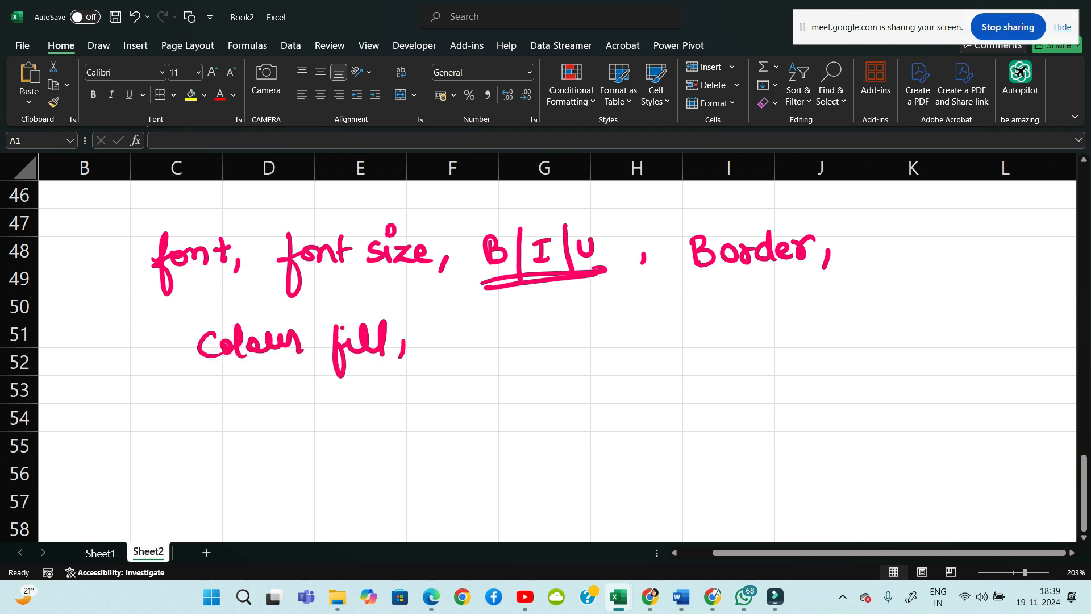
left_click_drag(463, 313, 455, 378)
left_click_drag(449, 338, 506, 344)
mouse_move(521, 316)
left_mouse_down()
mouse_move(518, 344)
mouse_move(530, 322)
left_mouse_up()
mouse_move(560, 311)
left_mouse_down()
mouse_move(552, 344)
mouse_move(571, 344)
left_mouse_up()
mouse_move(554, 332)
left_mouse_down()
mouse_move(586, 348)
mouse_move(594, 332)
left_mouse_up()
mouse_move(607, 312)
left_mouse_down()
mouse_move(610, 345)
mouse_move(620, 332)
mouse_move(645, 344)
left_mouse_up()
mouse_move(649, 342)
left_mouse_down()
mouse_move(662, 325)
mouse_move(665, 341)
left_mouse_up()
left_click_drag(705, 333, 696, 347)
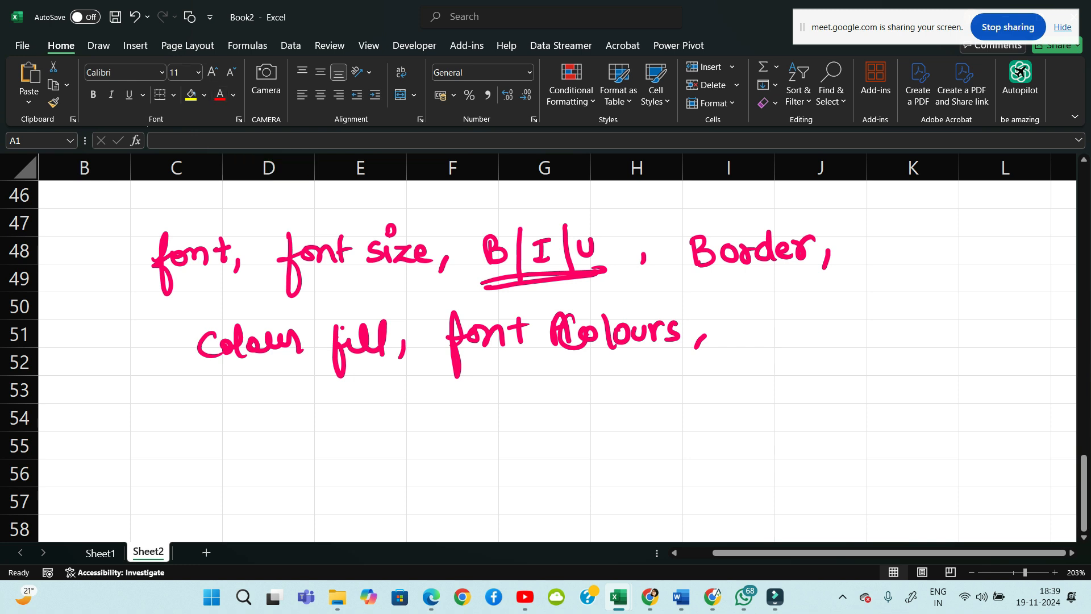
Finish the list with an underlined 'Alignment'
left_click(752, 314)
left_click_drag(744, 344, 783, 339)
mouse_move(793, 324)
left_mouse_down()
mouse_move(804, 359)
mouse_move(879, 334)
left_mouse_up()
left_click(795, 315)
mouse_move(890, 334)
left_mouse_down()
mouse_move(905, 324)
mouse_move(913, 335)
left_mouse_up()
mouse_move(924, 307)
left_mouse_down()
mouse_move(926, 334)
mouse_move(924, 320)
left_mouse_up()
left_click_drag(758, 360, 919, 354)
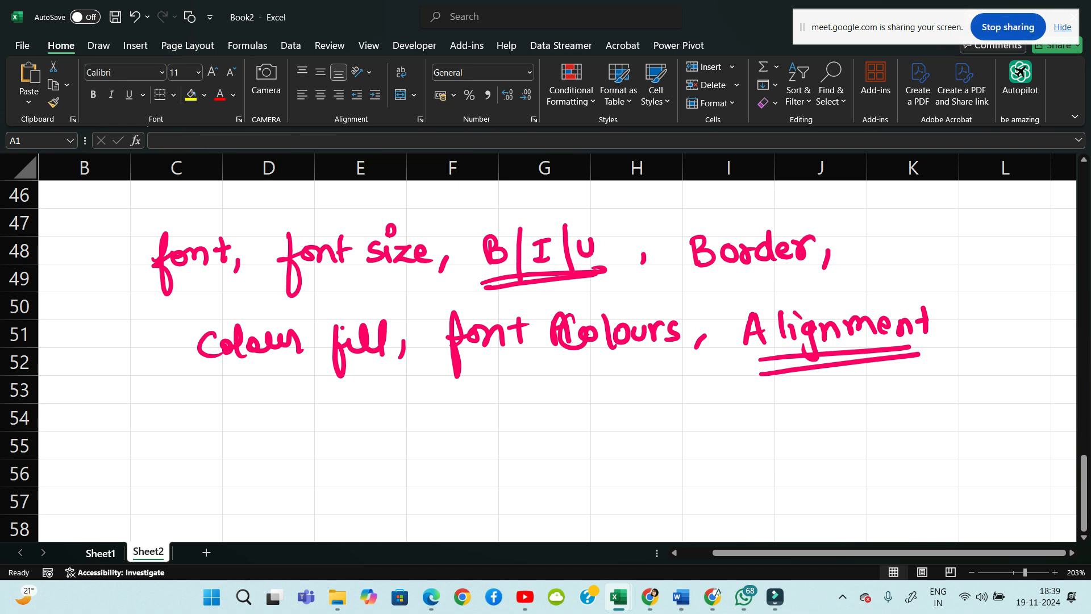
Return to Sheet1's sales table and select the S NO. header in A1
left_click(100, 553)
left_click(273, 314)
left_click(108, 207)
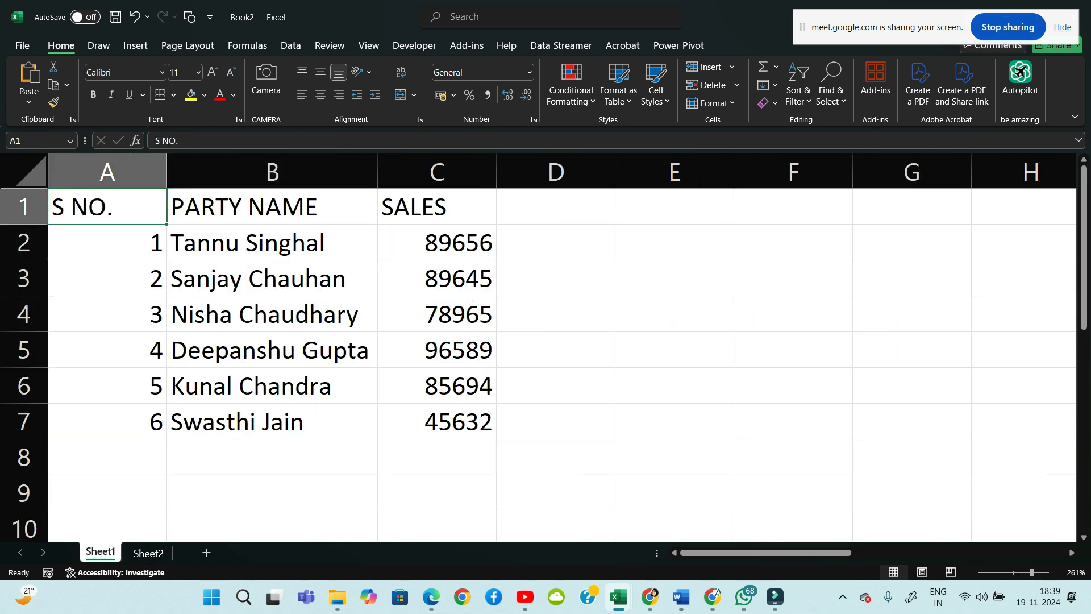
Drag-select the whole table A1:C7, then clear the selection
mouse_move(650, 597)
left_click_drag(107, 207, 449, 421)
left_click(675, 350)
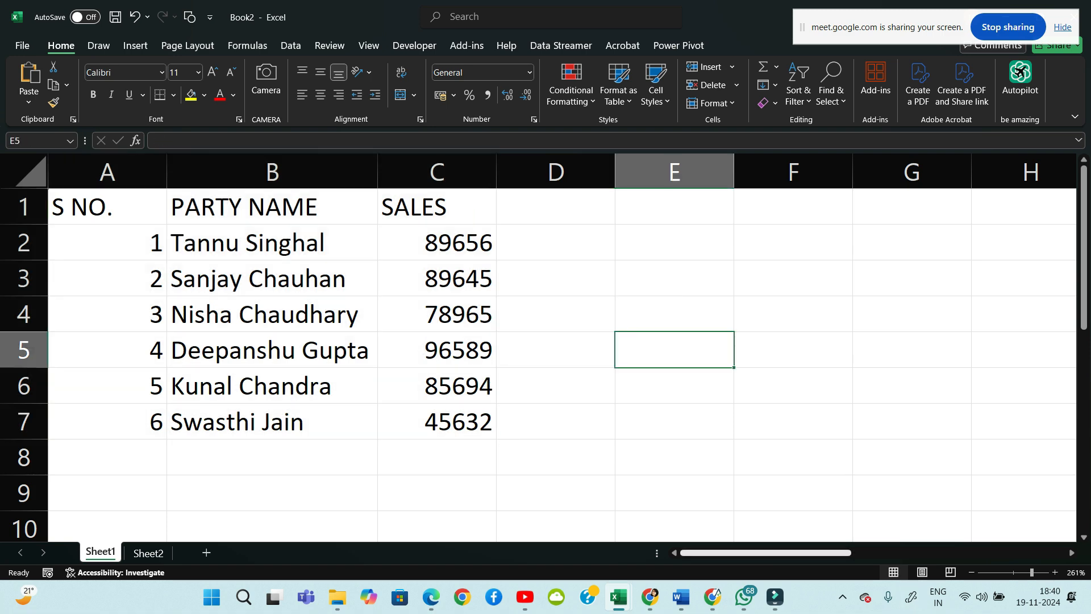
Handwrite an underlined 'All data: Ctrl A' note in pink, then return to cell B4
scroll(562, 354, "right", 5)
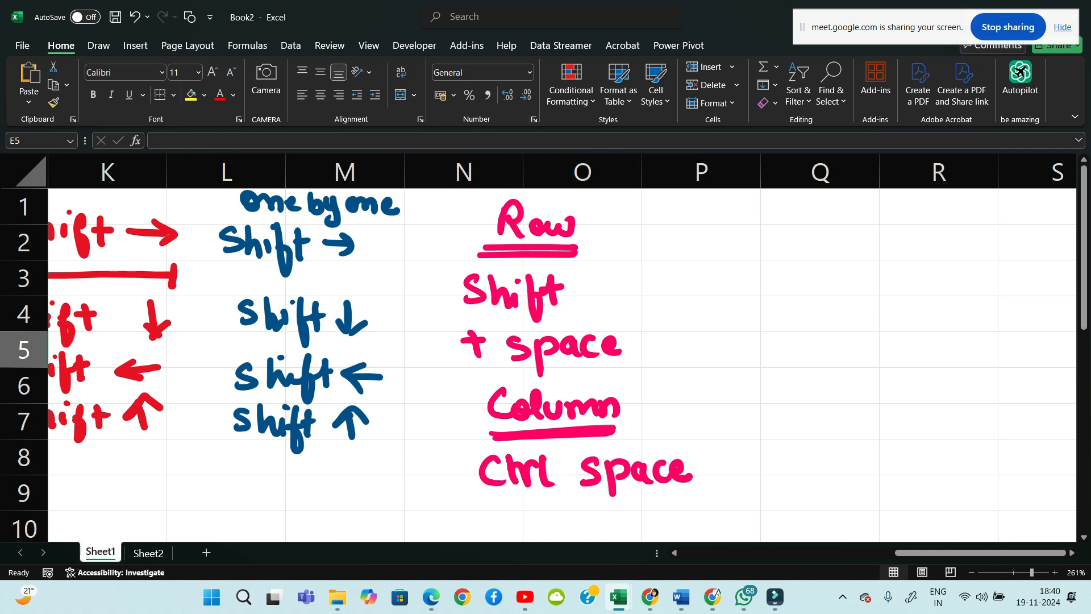
mouse_move(782, 256)
left_mouse_down()
mouse_move(809, 254)
mouse_move(801, 239)
left_mouse_up()
mouse_move(816, 224)
left_mouse_down()
mouse_move(819, 254)
mouse_move(833, 255)
left_mouse_up()
left_click_drag(865, 234, 868, 250)
left_click_drag(884, 234, 891, 246)
mouse_move(904, 221)
left_mouse_down()
mouse_move(907, 246)
mouse_move(913, 232)
left_mouse_up()
mouse_move(936, 230)
left_mouse_down()
mouse_move(925, 241)
mouse_move(937, 247)
left_mouse_up()
left_click_drag(777, 259, 949, 252)
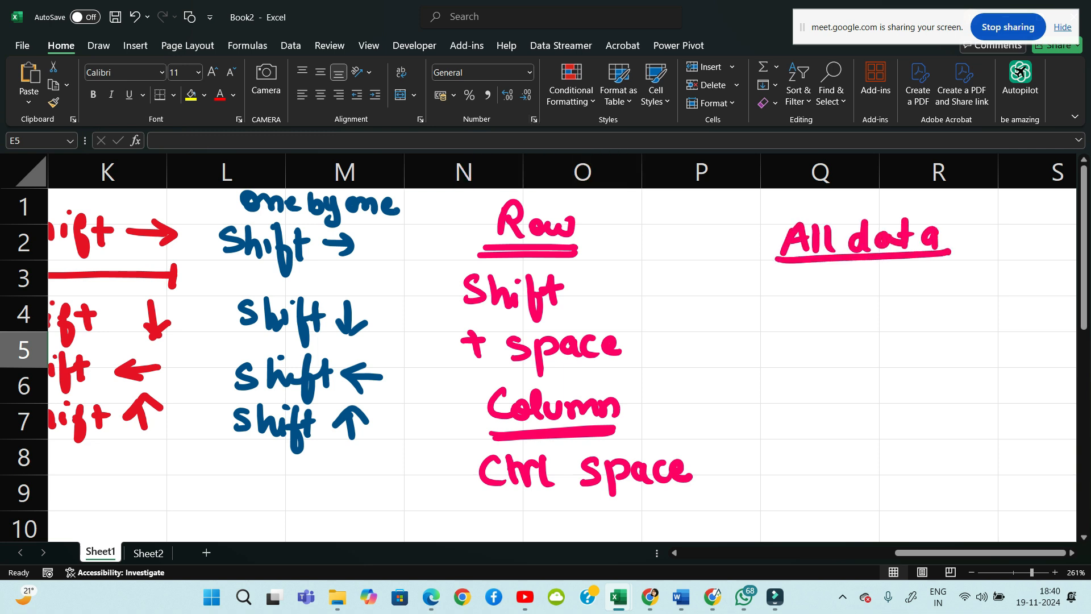
mouse_move(814, 299)
left_mouse_down()
mouse_move(820, 323)
mouse_move(835, 323)
left_mouse_up()
left_click_drag(840, 311, 865, 291)
mouse_move(863, 297)
left_mouse_down()
mouse_move(875, 319)
mouse_move(932, 320)
mouse_move(925, 307)
left_mouse_up()
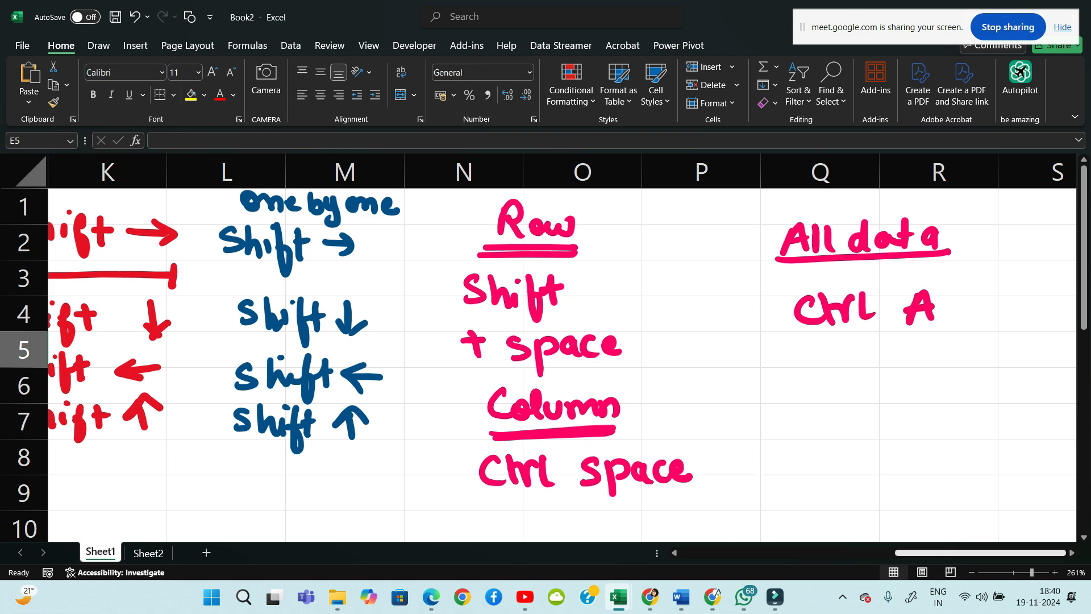
scroll(561, 363, "left", 10)
left_click(272, 314)
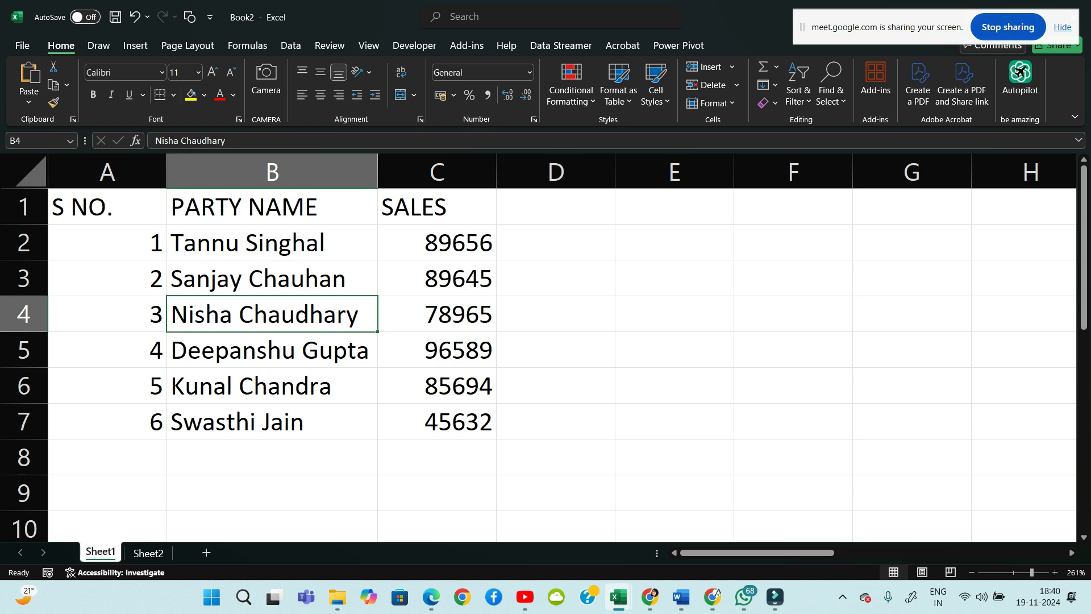
Select A1:C7 with Ctrl+A and set its font to Algerian, then Arial Black
key("ctrl+a")
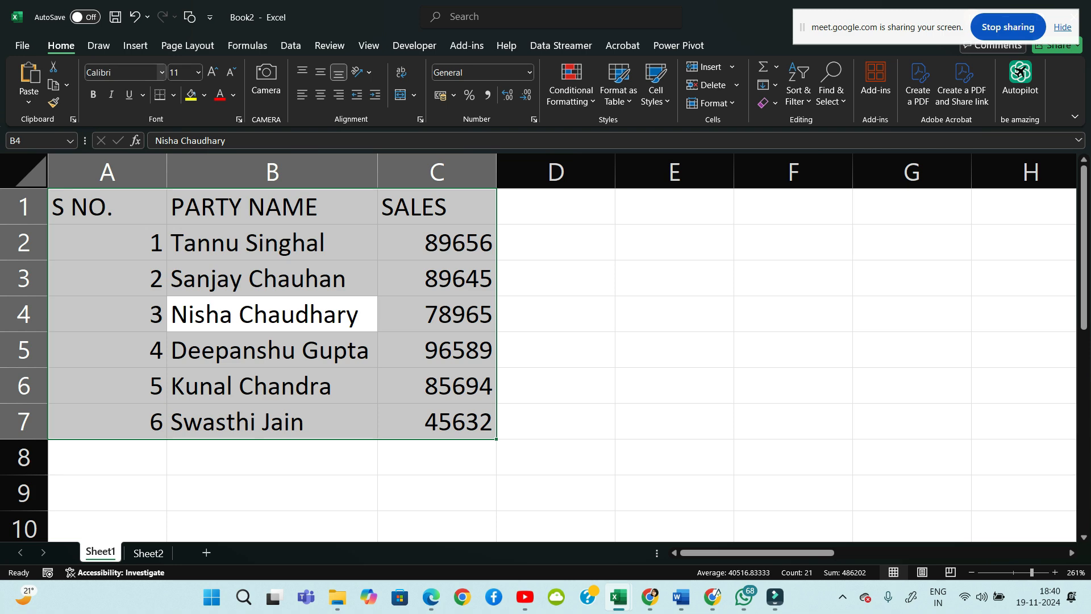
left_click(162, 72)
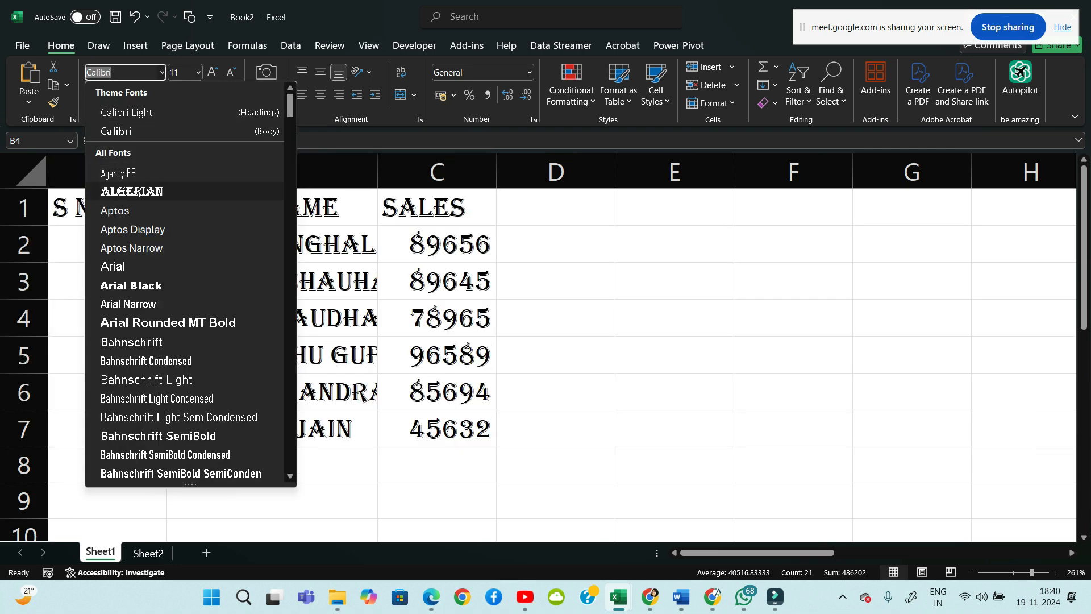
left_click(132, 191)
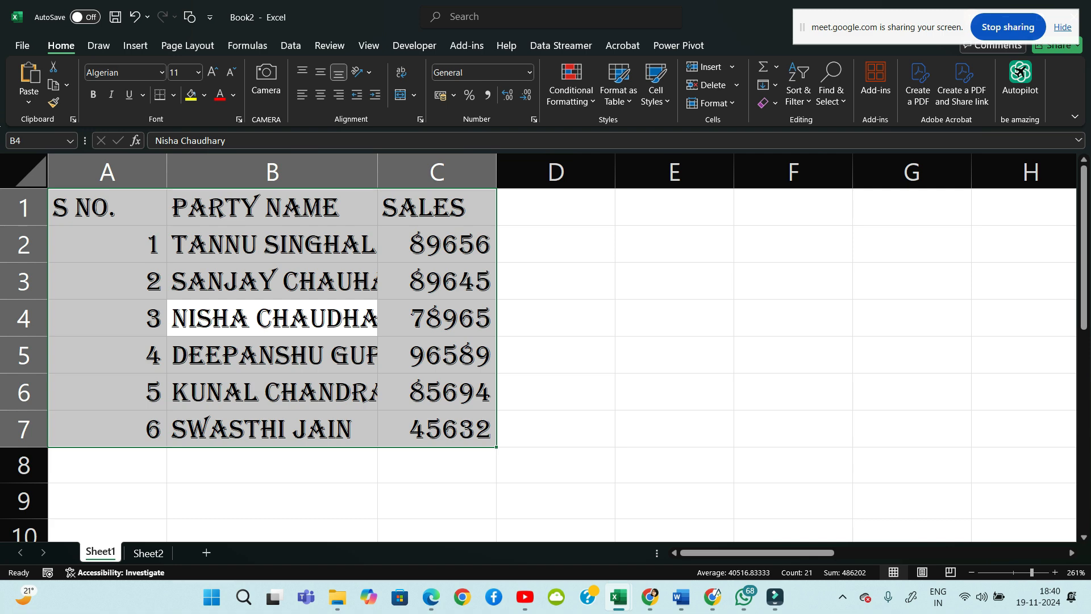
left_click(162, 72)
left_click(162, 72)
left_click(162, 72)
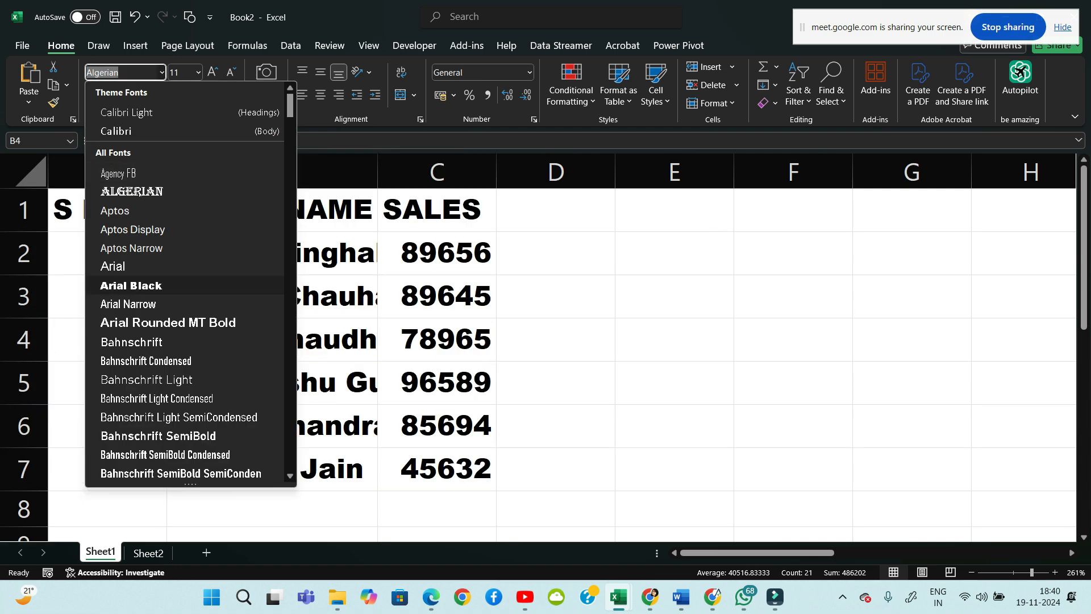
left_click(131, 285)
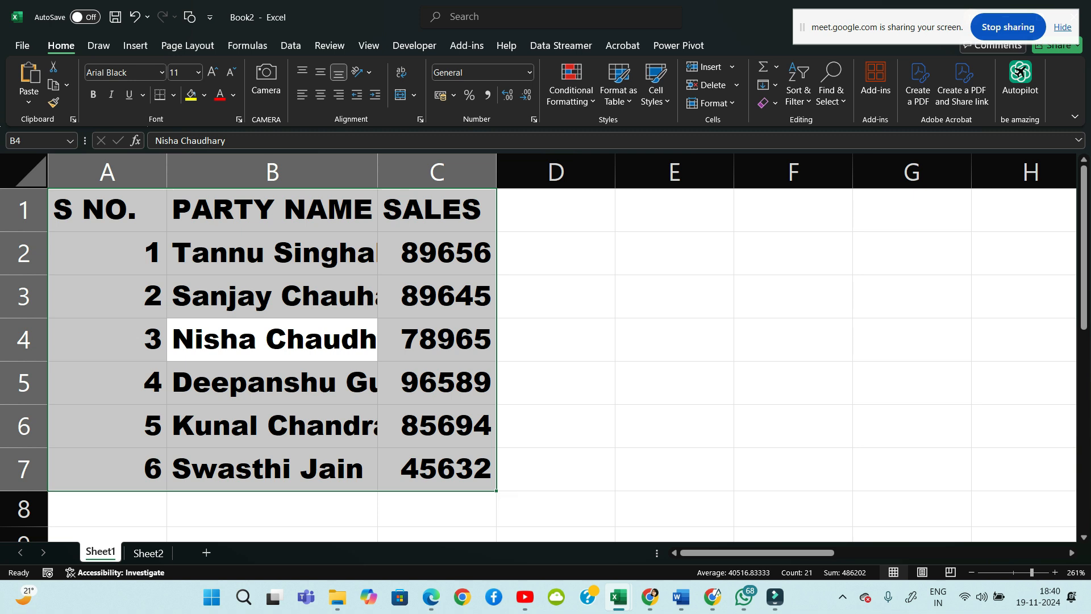
Autofit column B's width to the party names
left_click(556, 296)
left_click(378, 174)
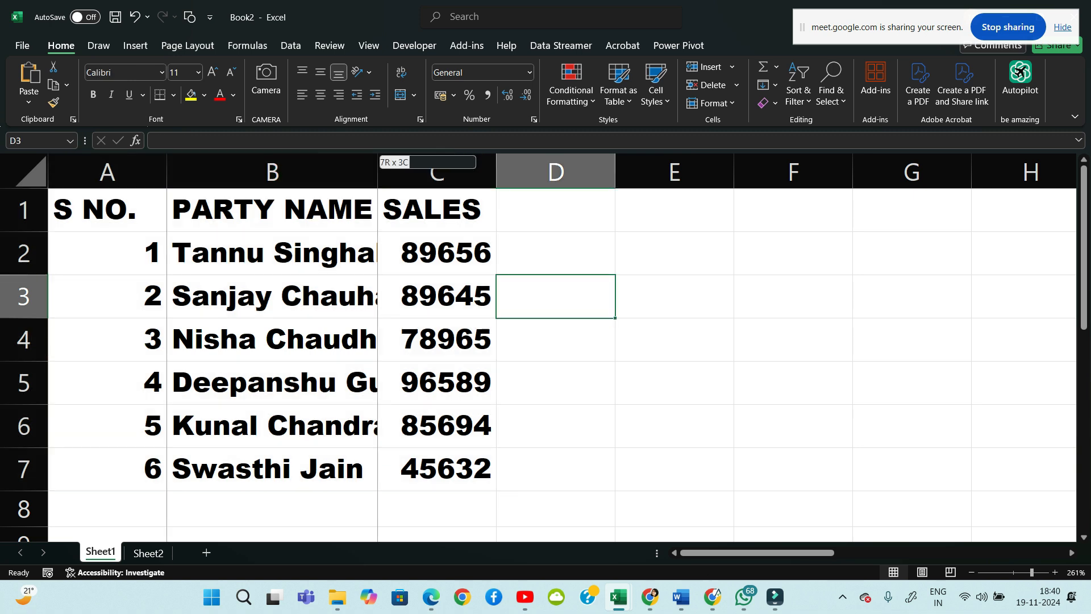
double_click(377, 174)
left_click(378, 174)
Set the first party name in B2 to the Algerian font
left_click(304, 426)
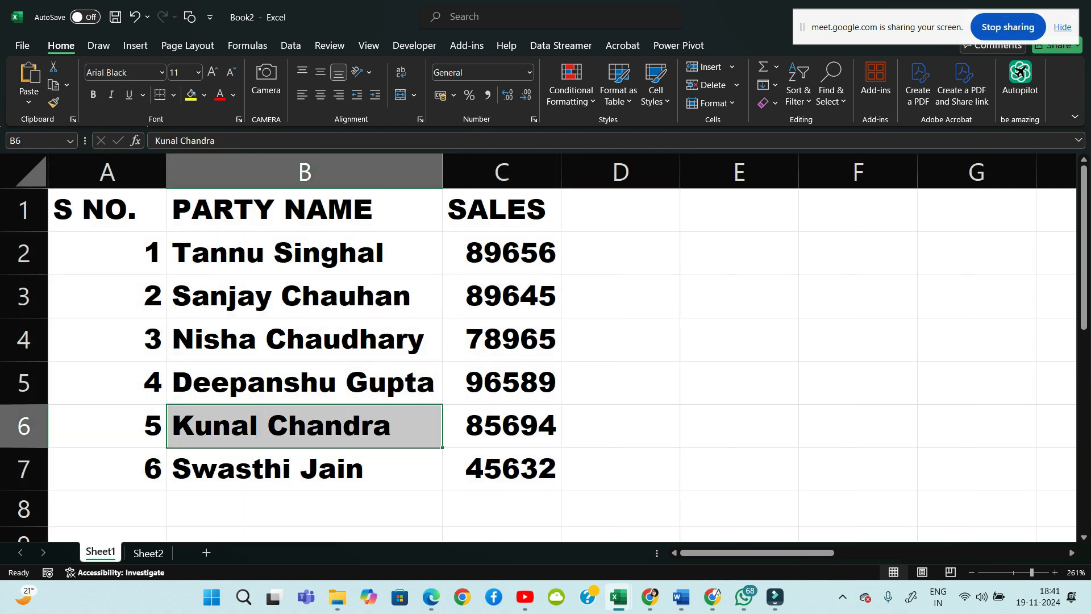
left_click(304, 253)
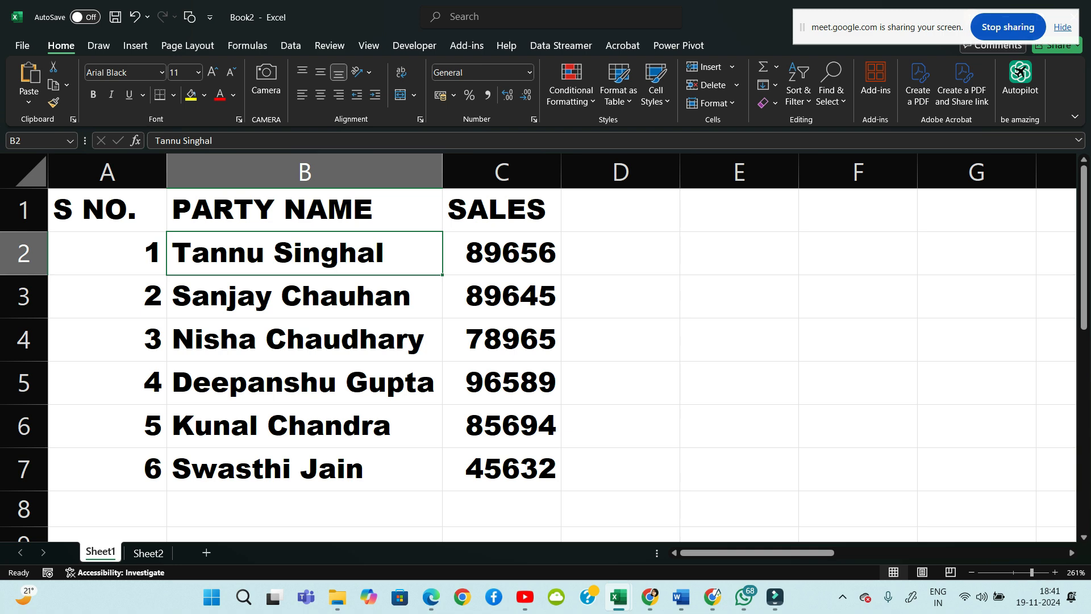
left_click(162, 72)
left_click(137, 191)
left_click(739, 340)
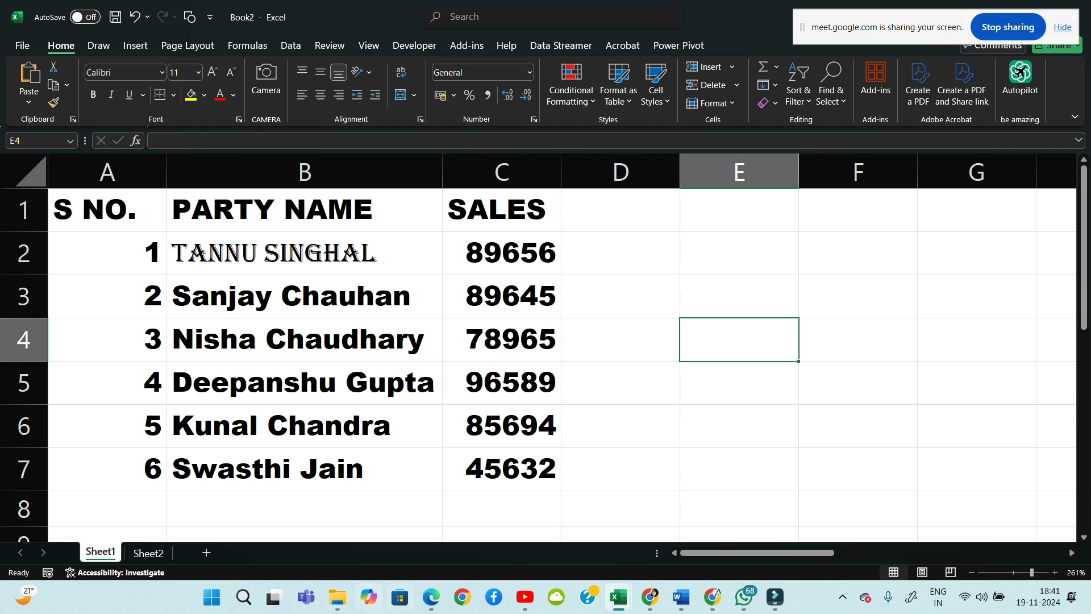
Undo the last three font and column-width changes to the table
left_click(649, 597)
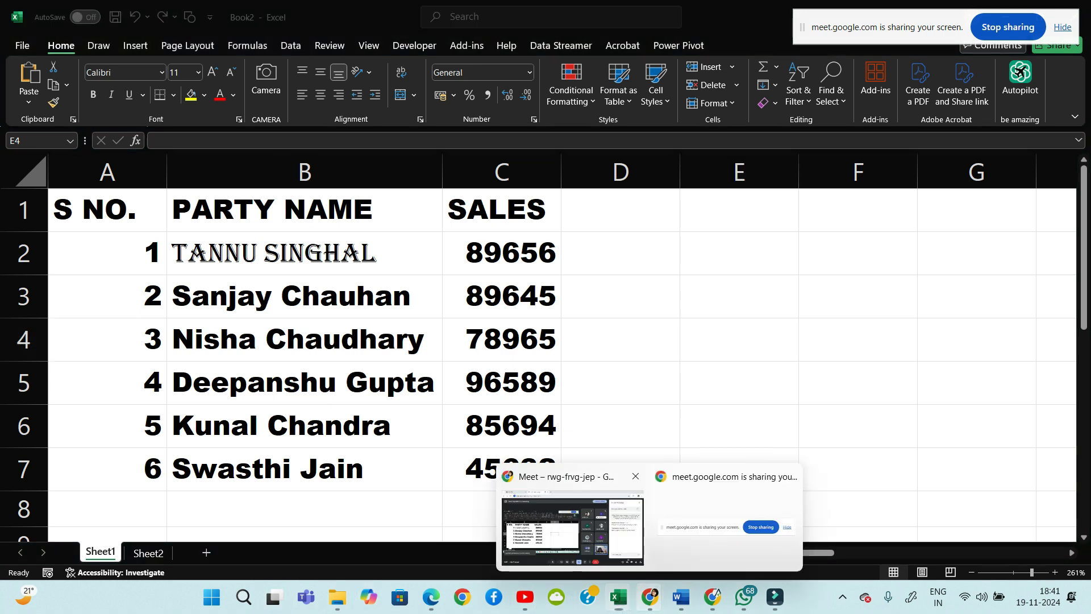
mouse_move(614, 539)
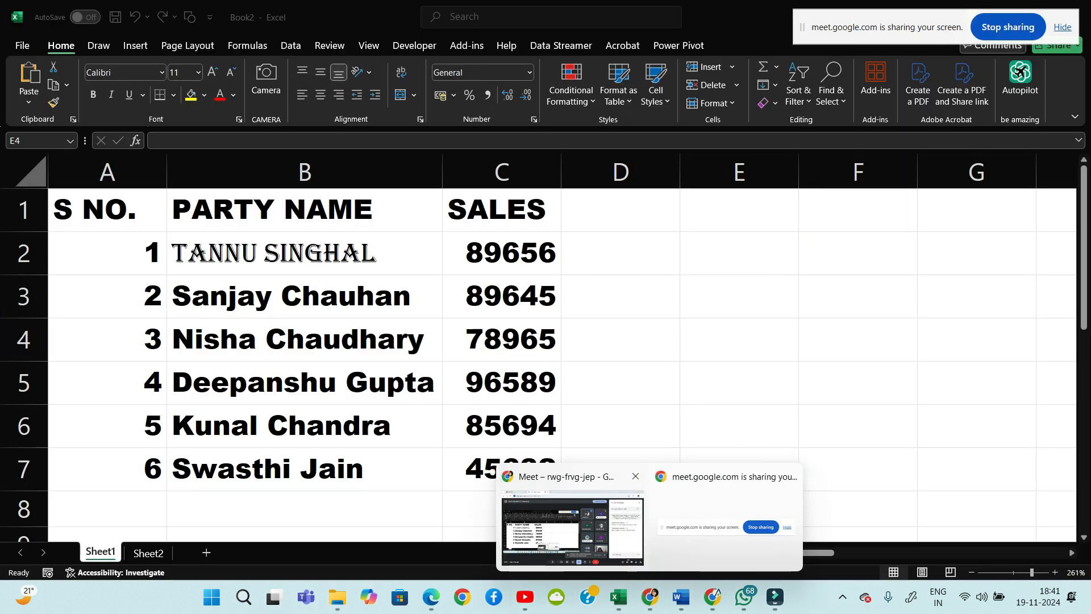
left_click(739, 339)
key("ctrl+z")
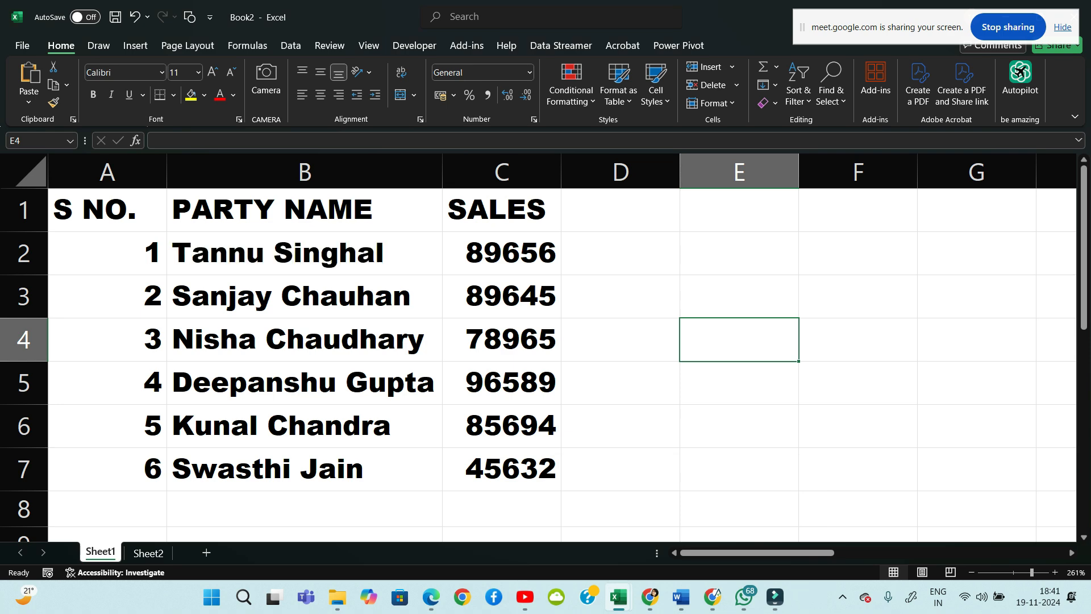
key("ctrl+z")
key("ctrl+z")
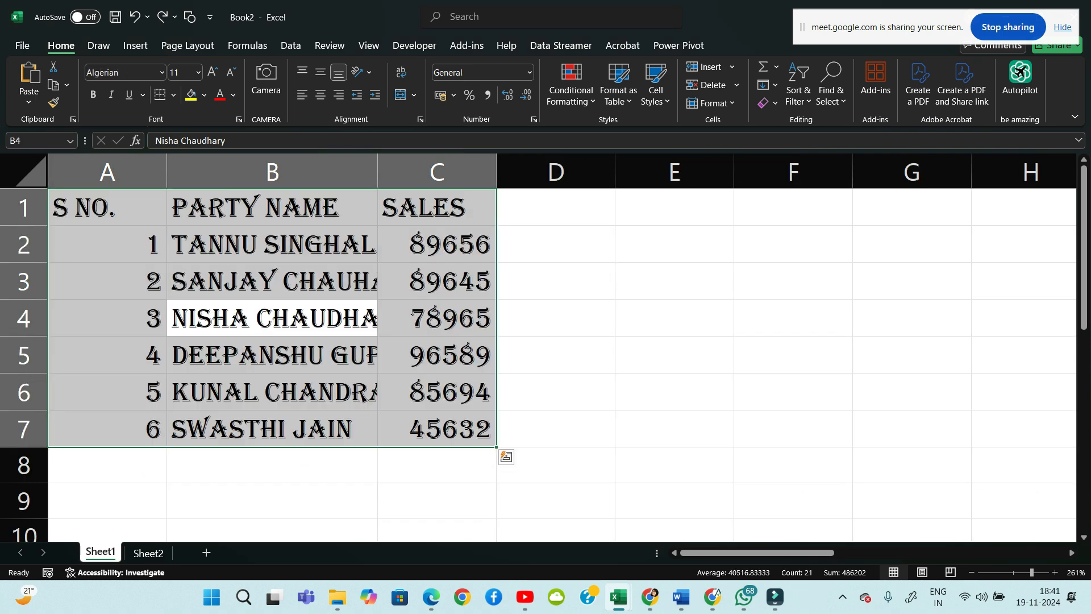
key("ctrl+z")
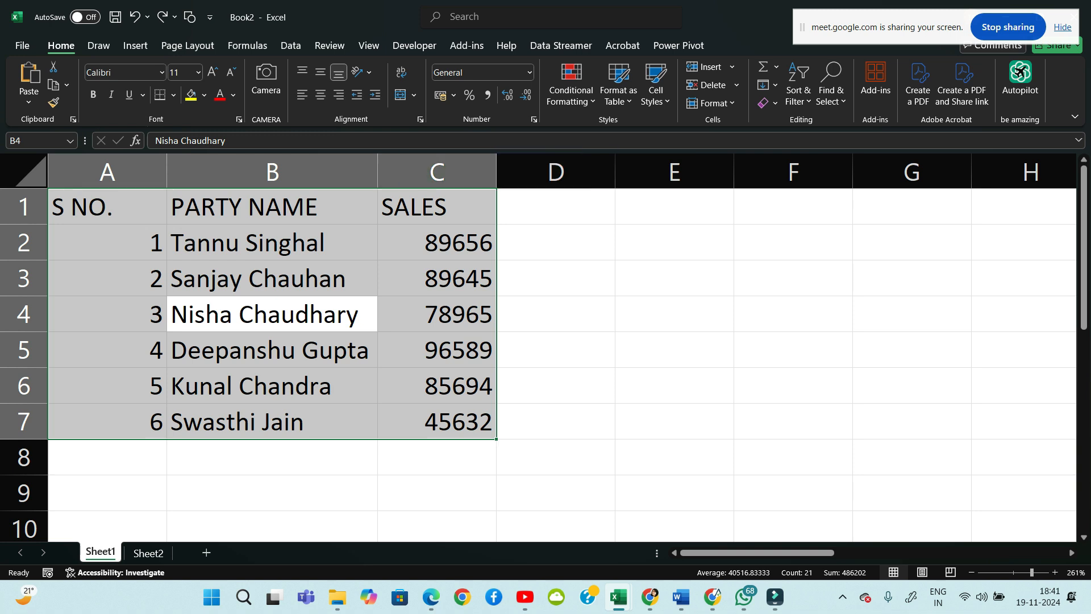
Set the table font to Arial and widen column B to show full party names
left_click(162, 72)
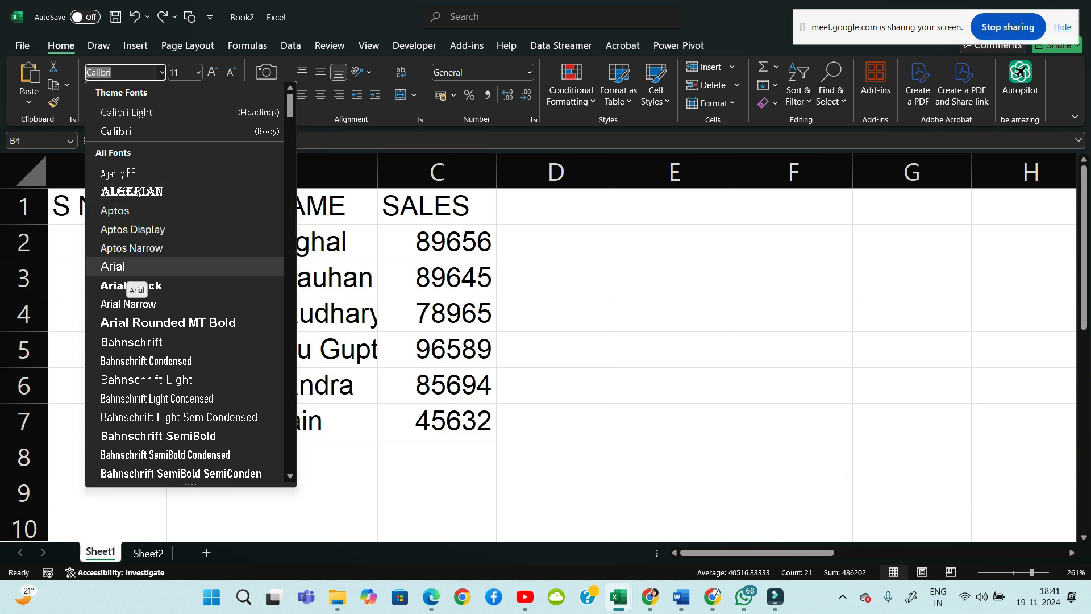
left_click(126, 267)
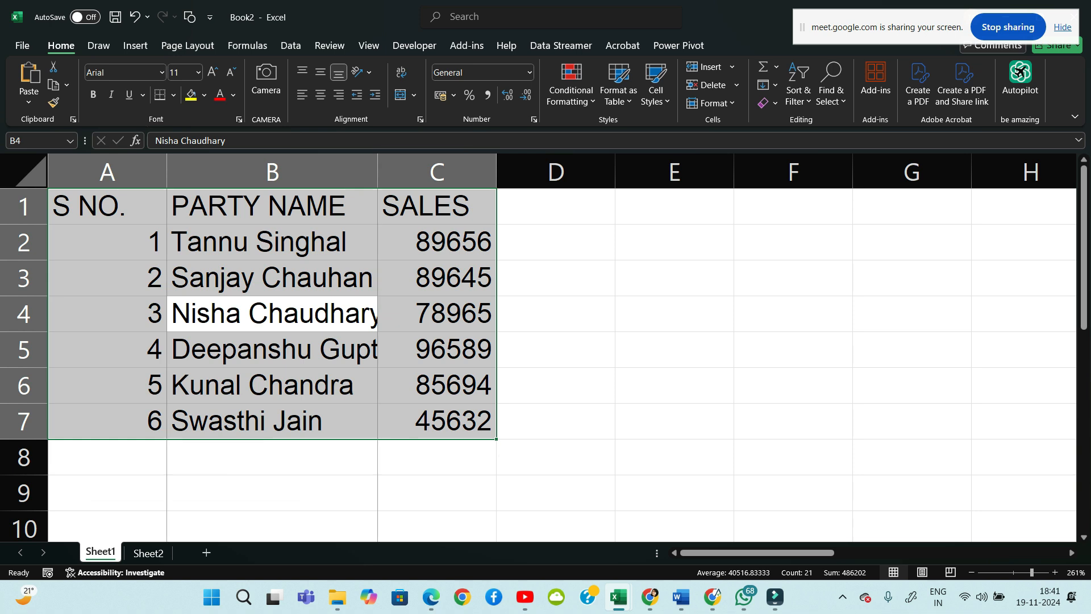
left_click_drag(377, 171, 404, 171)
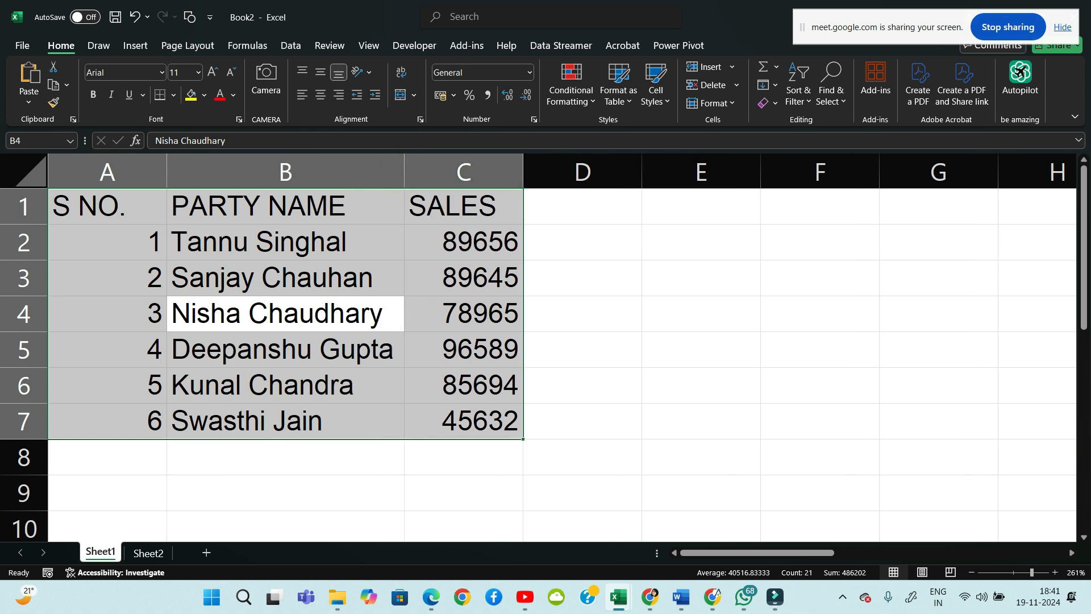
left_click(701, 278)
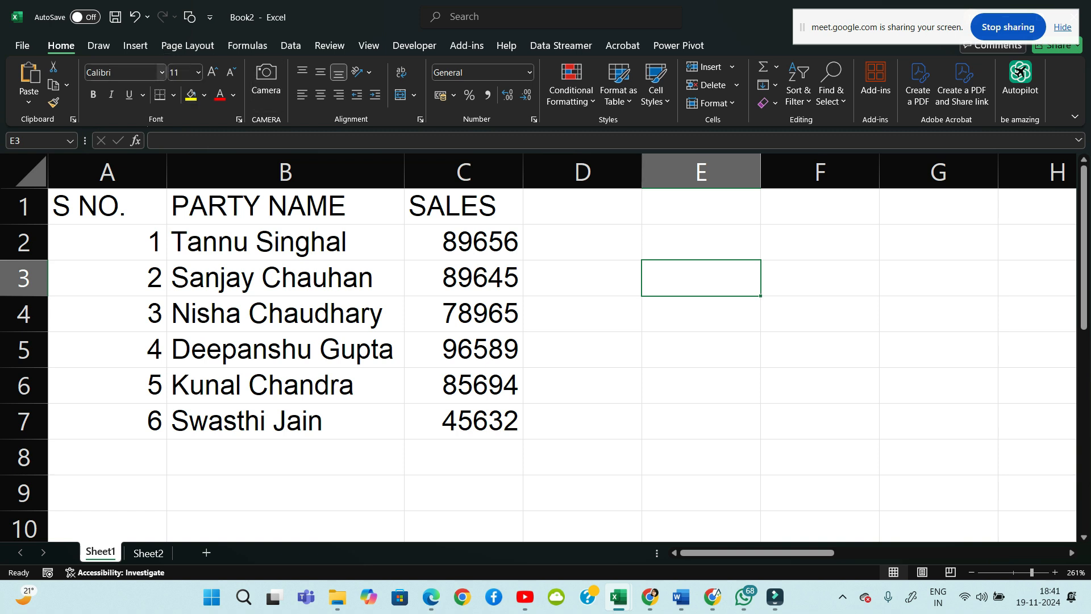
left_click(162, 72)
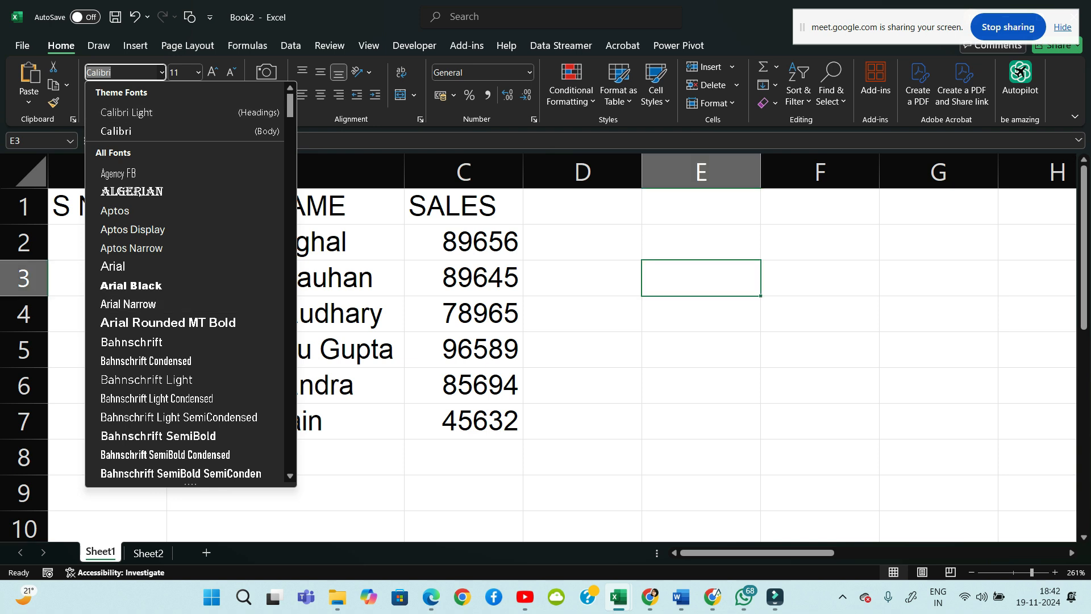
key("Escape")
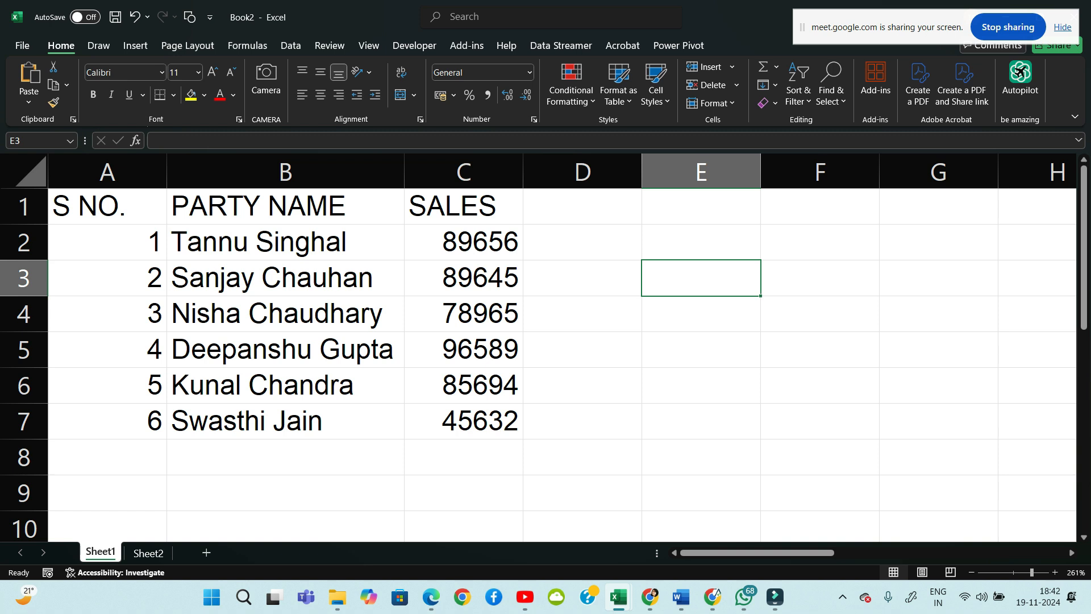
left_click(107, 207)
left_click(107, 278)
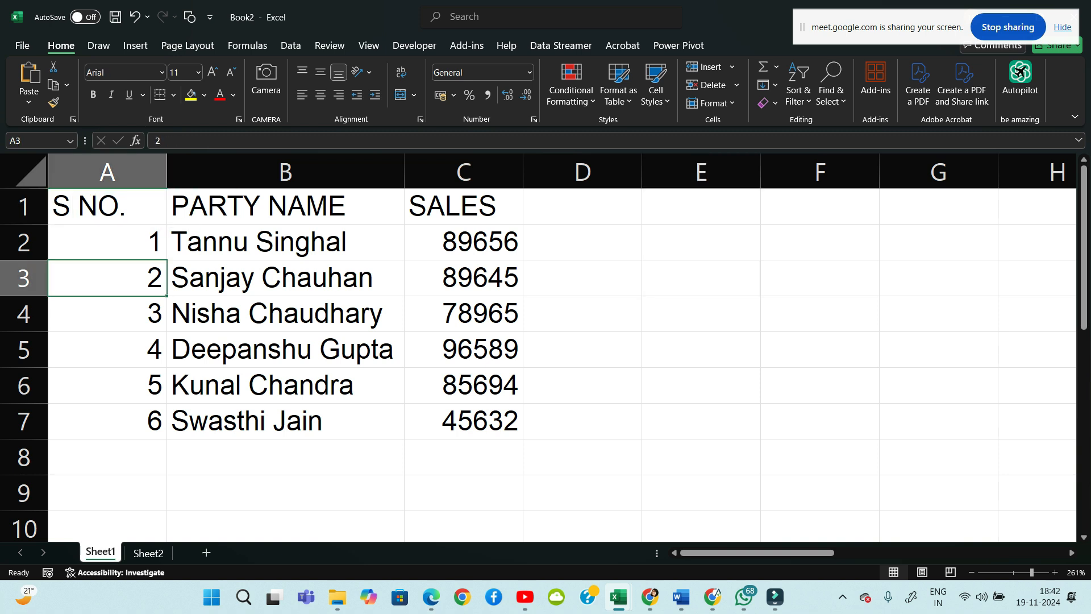
left_click(107, 206)
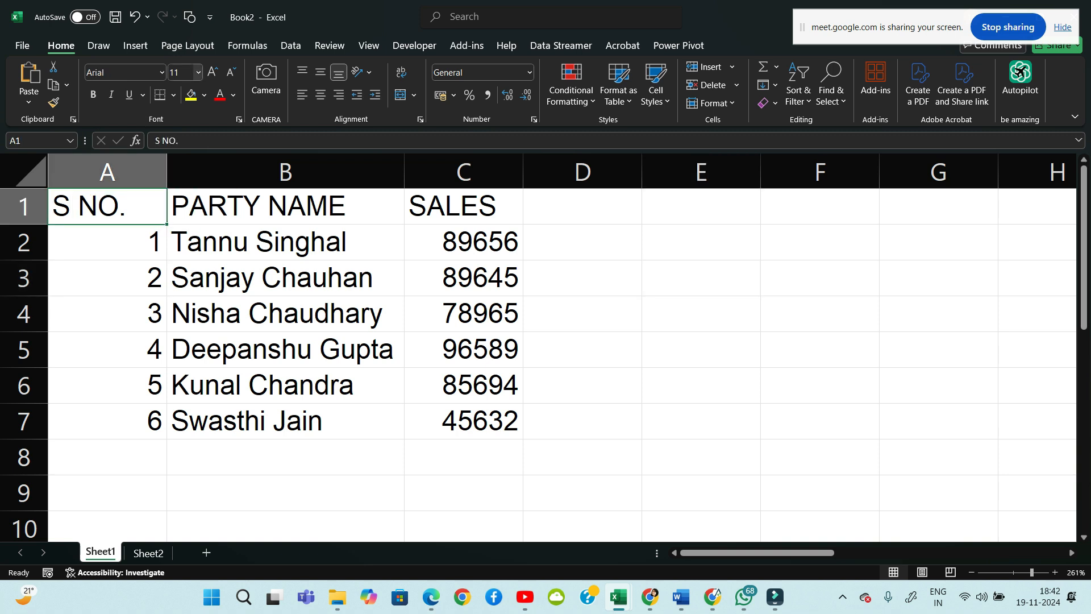
left_click(285, 206)
key("Tab")
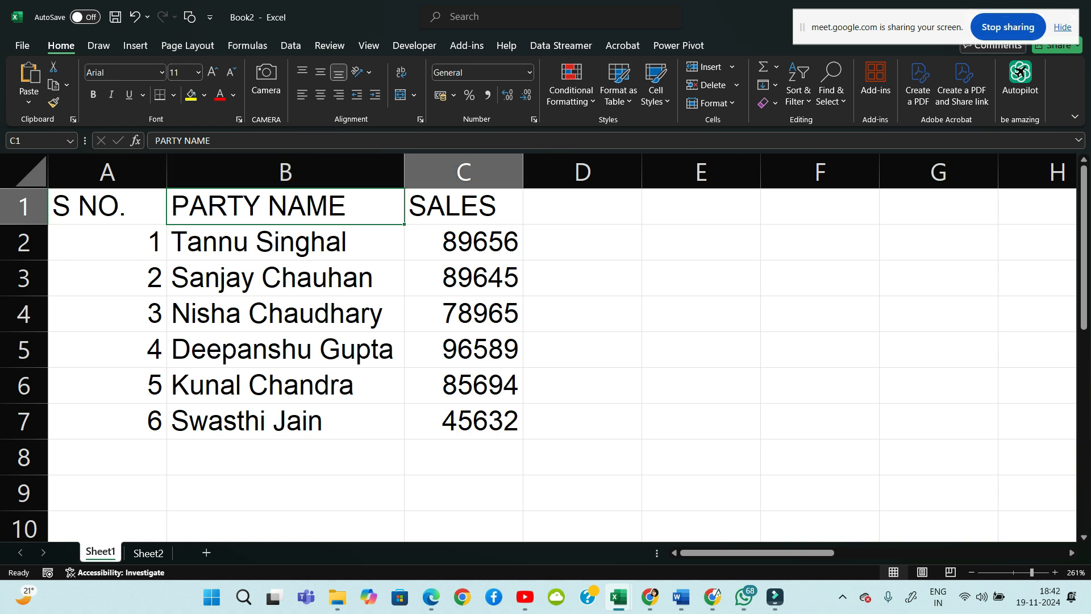
key("Return")
left_click_drag(107, 243, 464, 422)
left_click(702, 314)
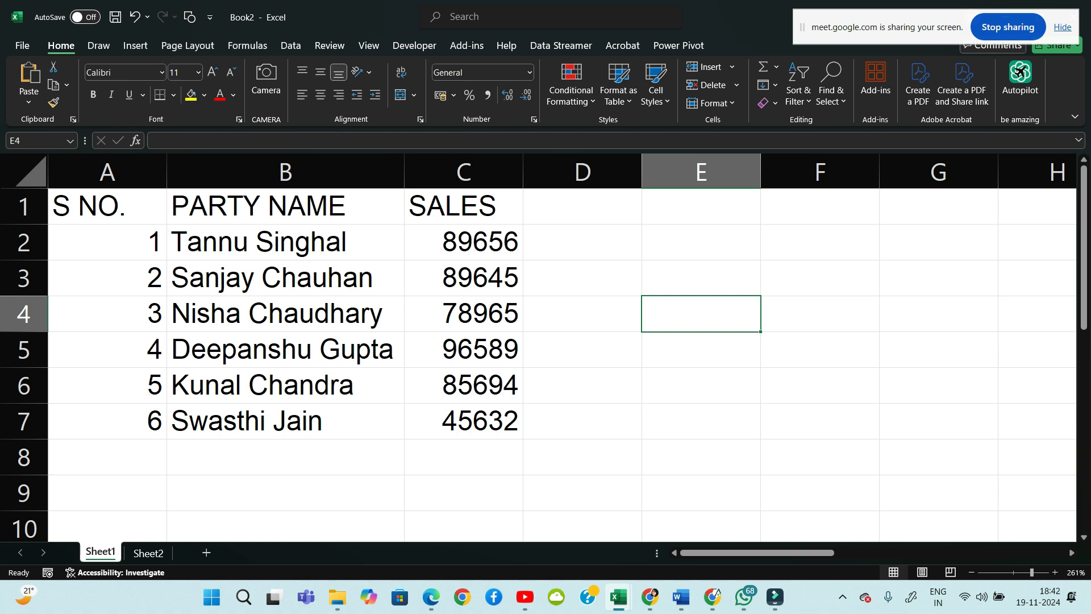
left_click(107, 206)
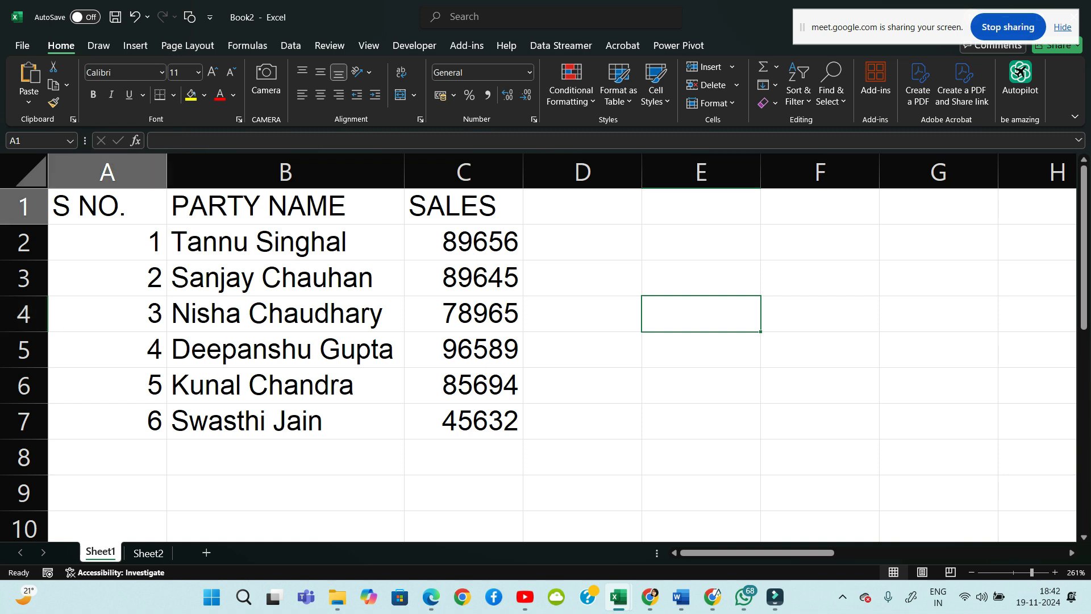
Try 14-point text on the header row A1:C1
key("shift+Right")
key("shift+Right")
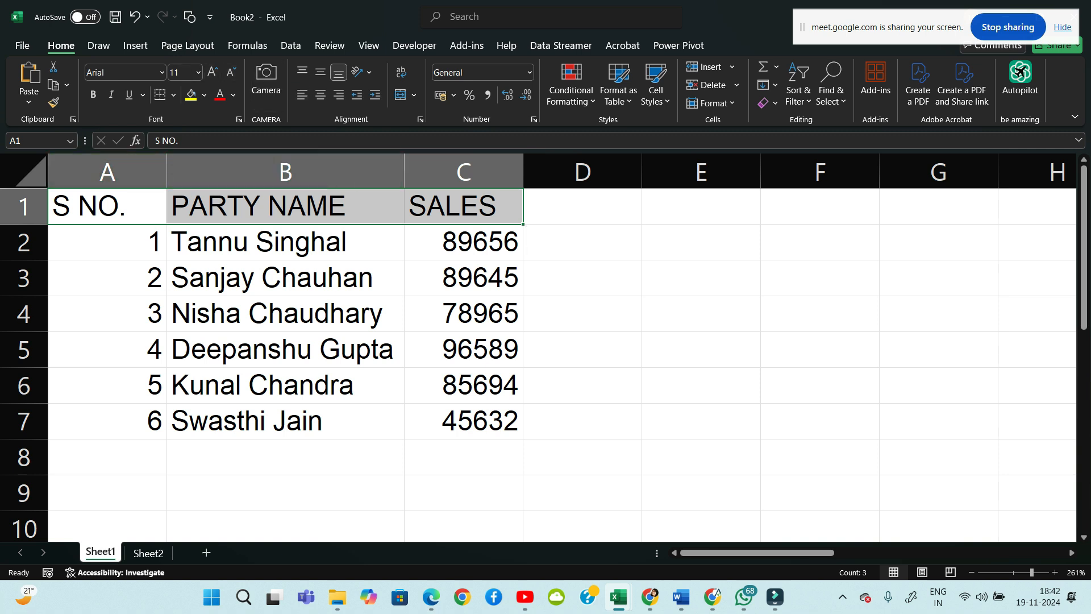
left_click(199, 72)
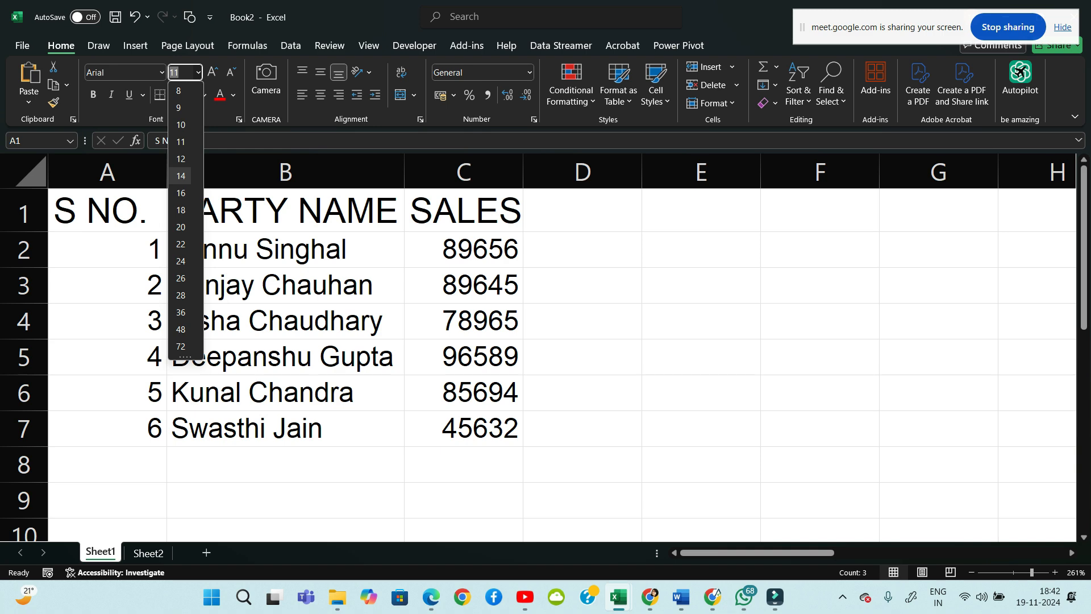
left_click(180, 176)
scroll(538, 347, "down", 4)
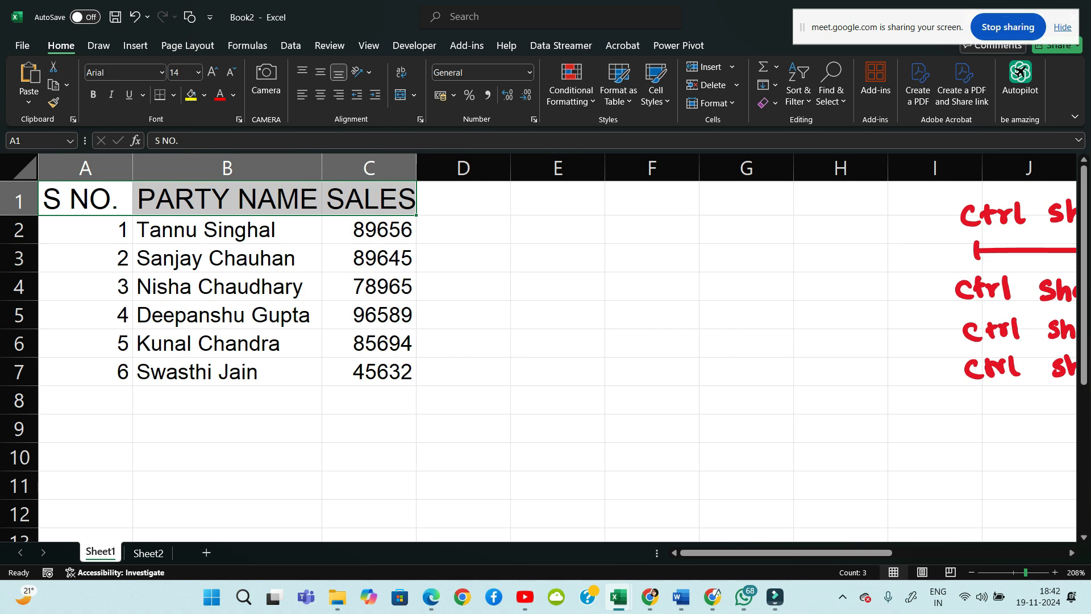
scroll(539, 348, "down", 7)
left_click(218, 298)
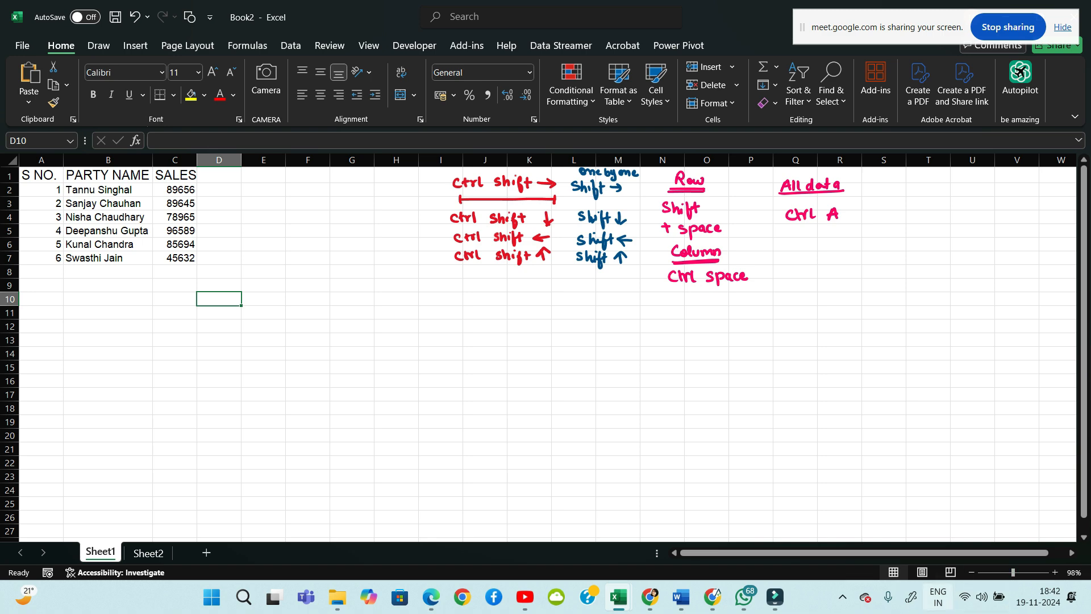
Change the S NO., PARTY NAME and SALES headers to 12 point instead
scroll(539, 347, "up", 6)
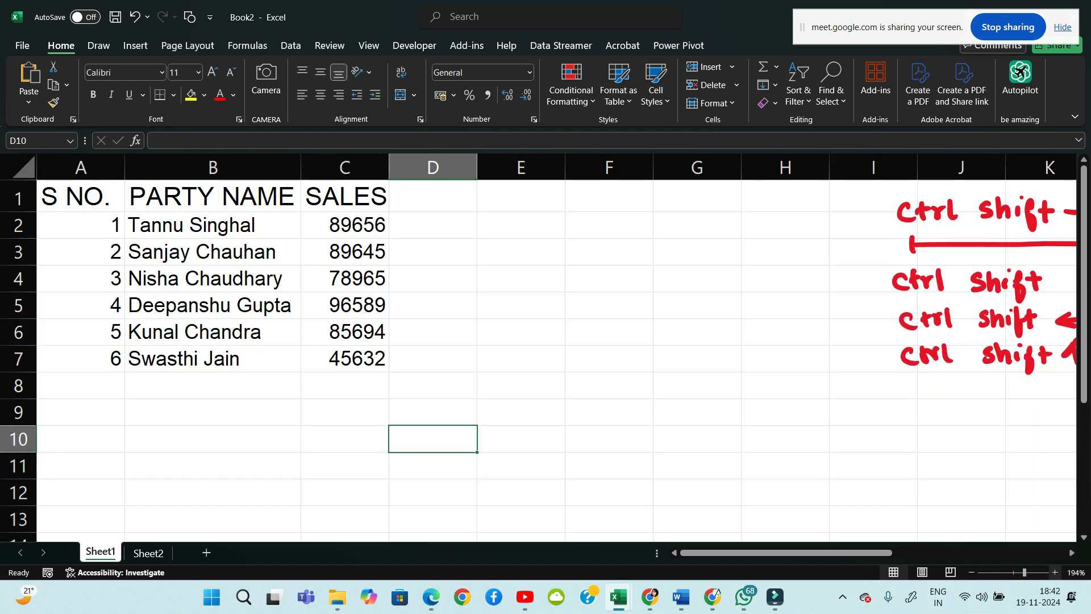
scroll(1074, 306, "up", 2)
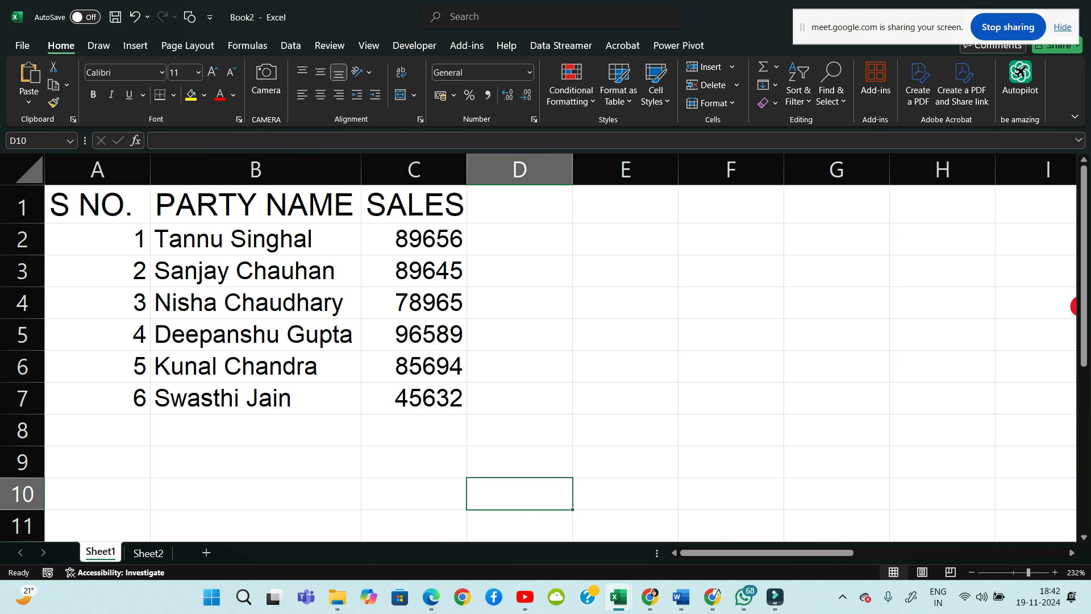
key("ctrl+Home")
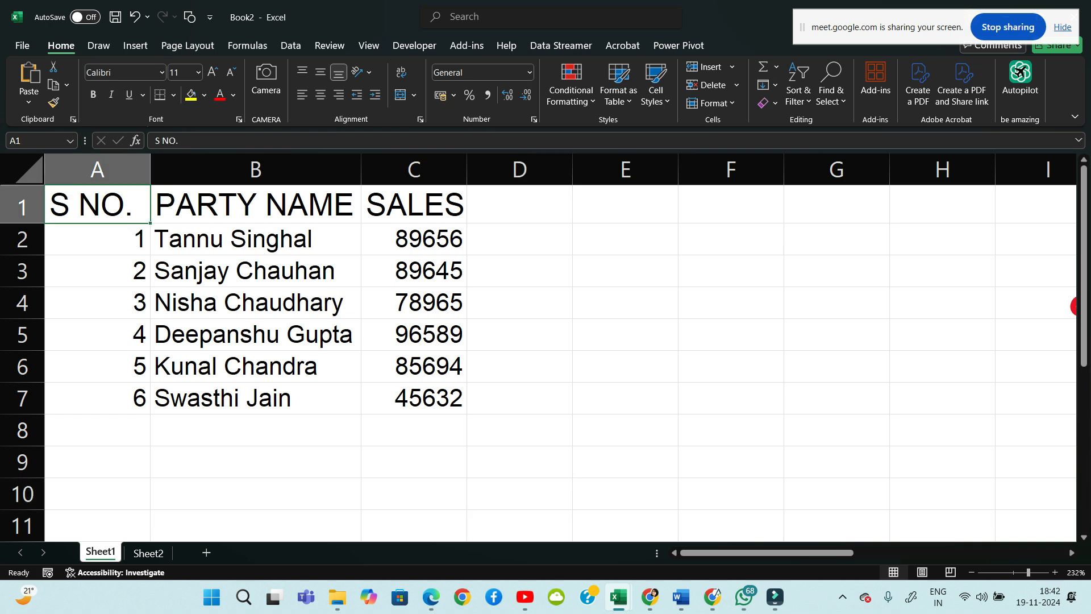
key("shift+Right")
key("shift+Right")
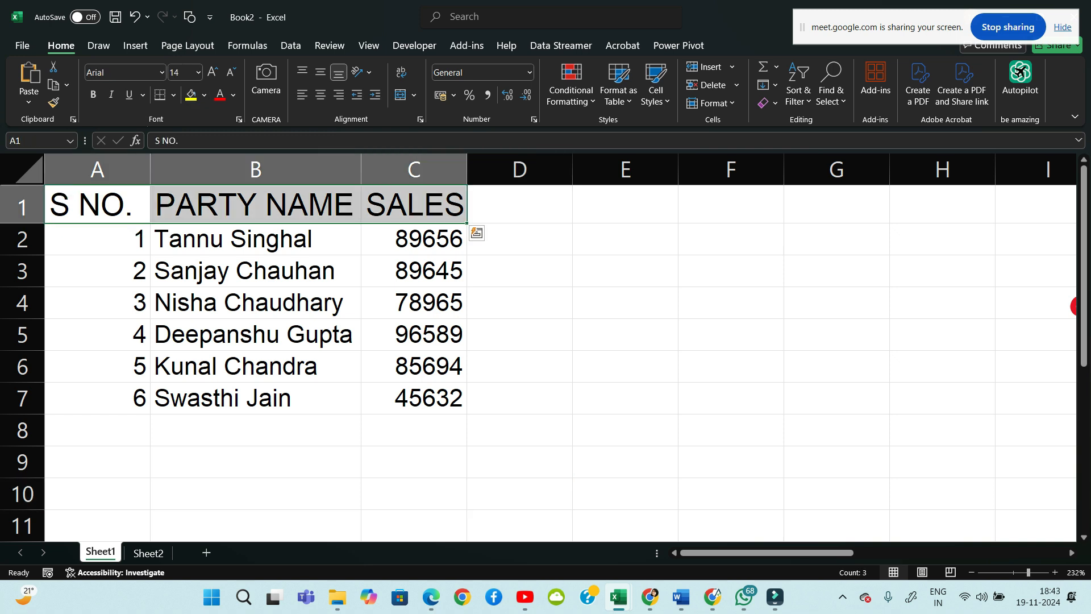
left_click(198, 72)
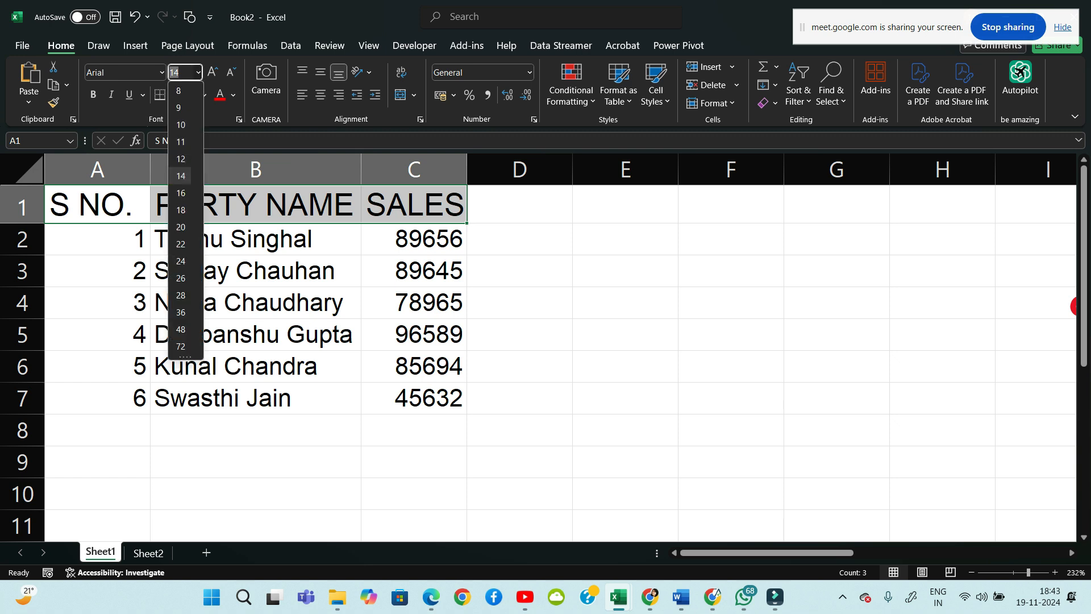
left_click(181, 158)
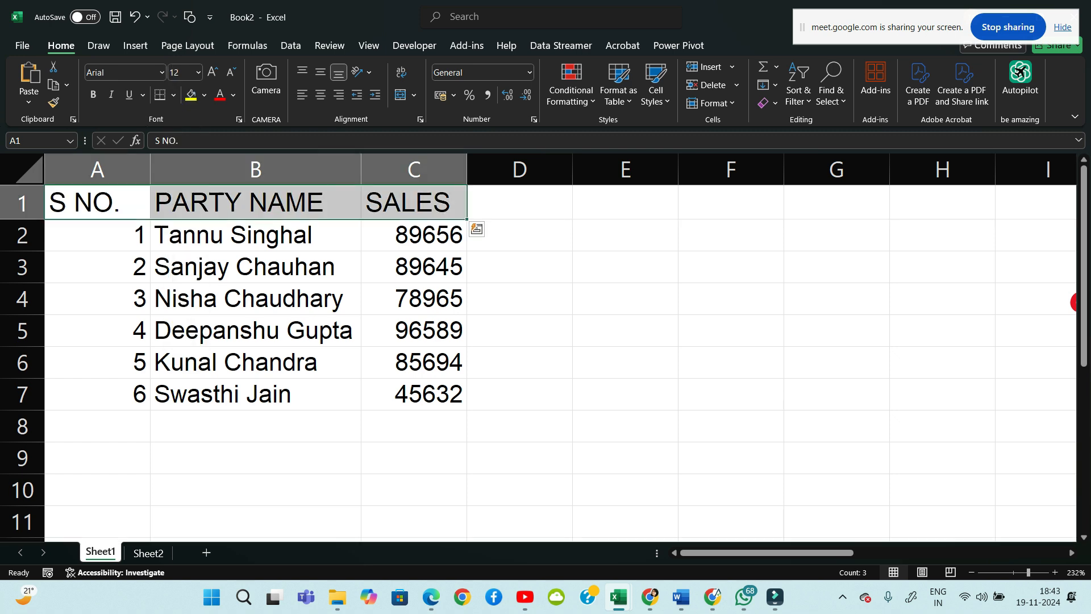
left_click(519, 299)
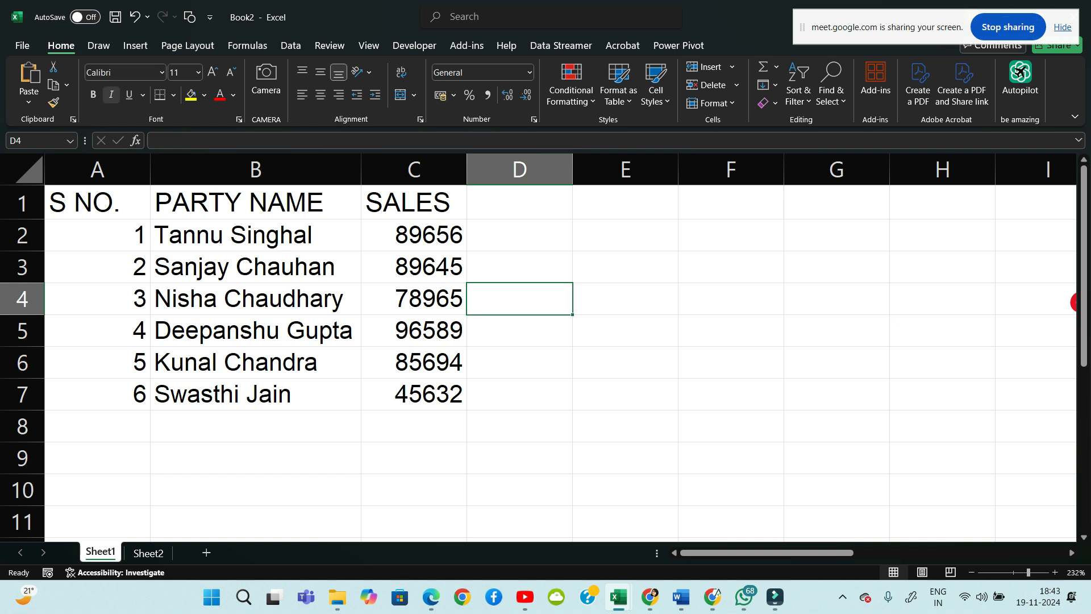
Make the header row A1:C1 bold
key("ctrl+Home")
key("shift+Right")
key("shift+Right")
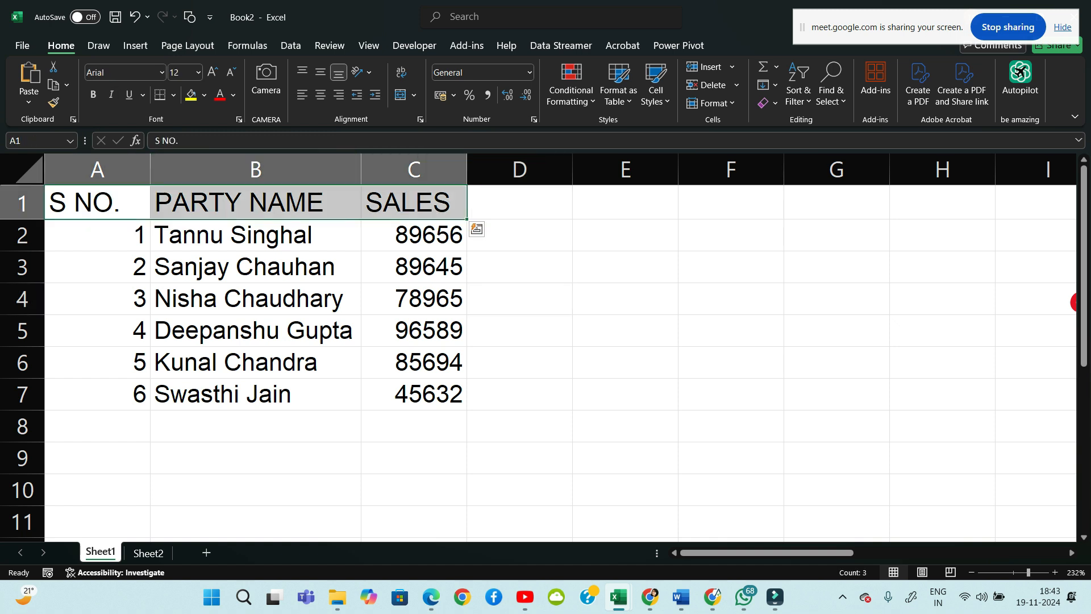
left_click(94, 94)
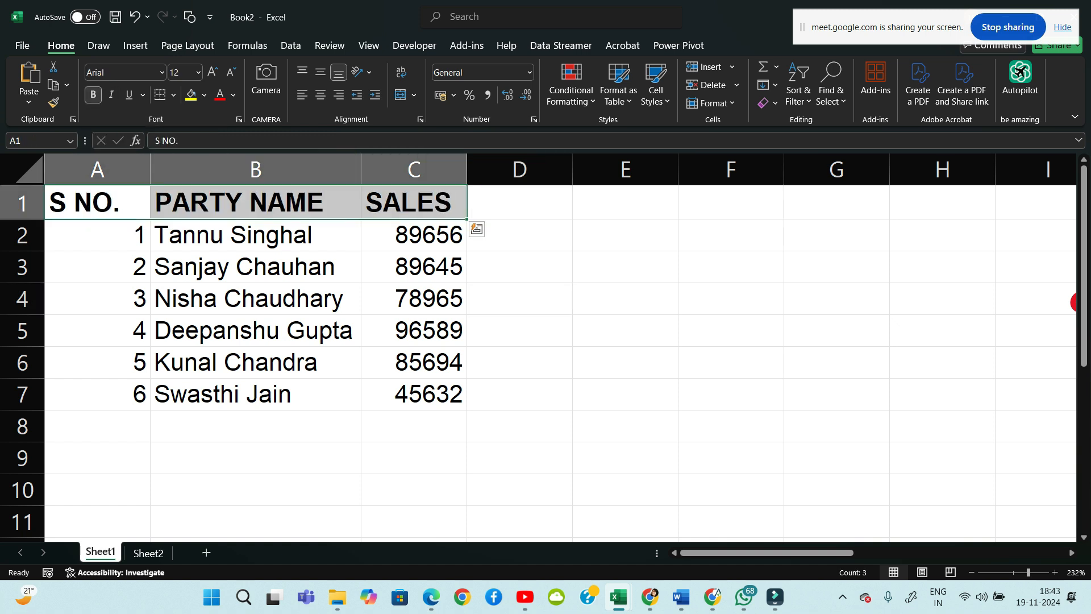
left_click(625, 267)
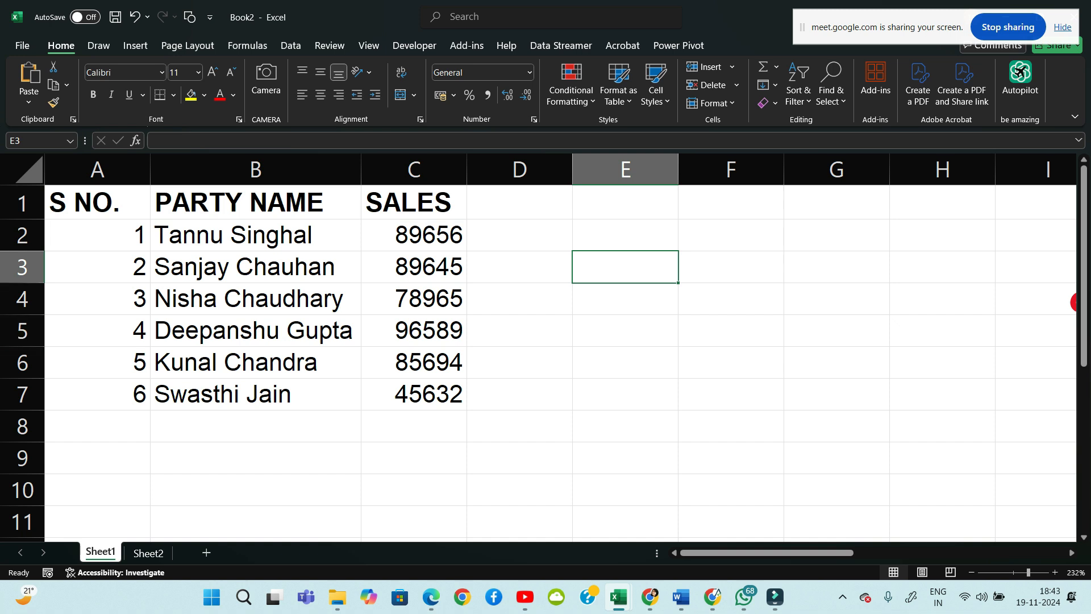
Toggle italics on the three headers, leaving them italic at the end
left_click_drag(98, 202, 256, 203)
left_click(519, 267)
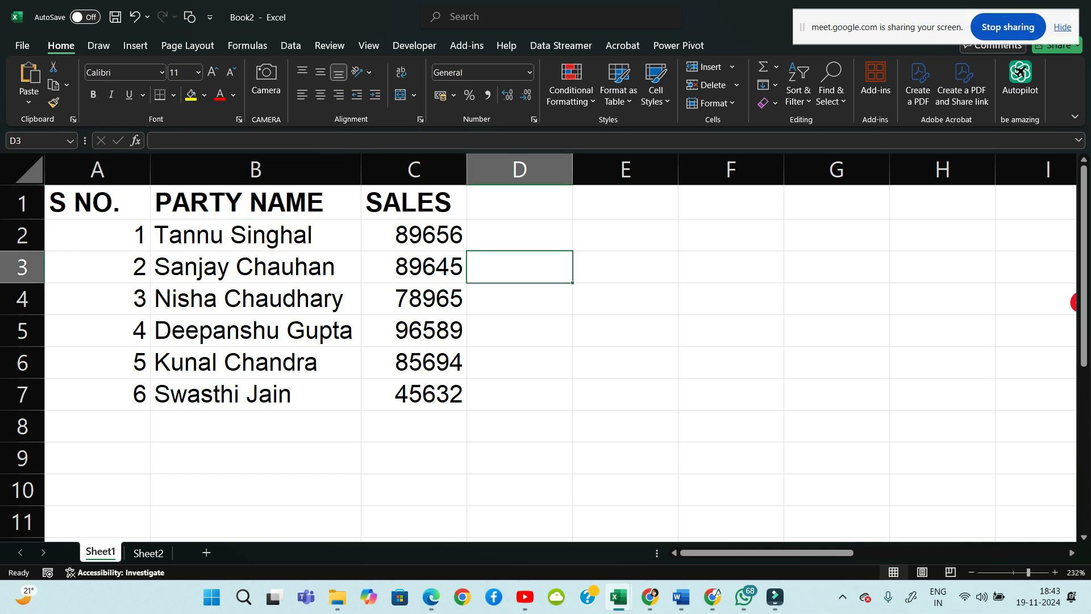
left_click_drag(97, 202, 414, 202)
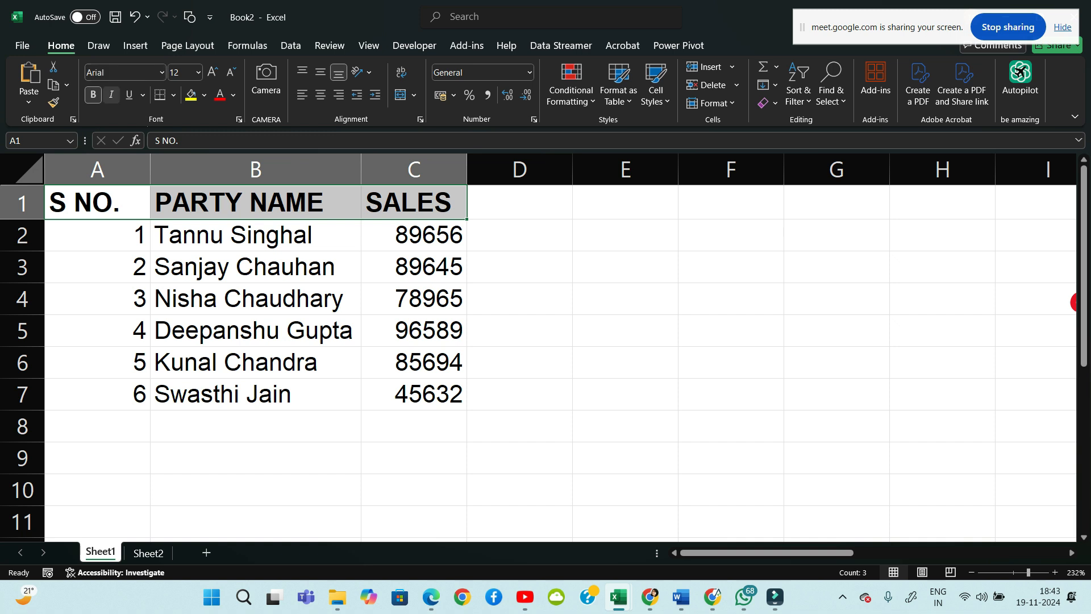
left_click(111, 94)
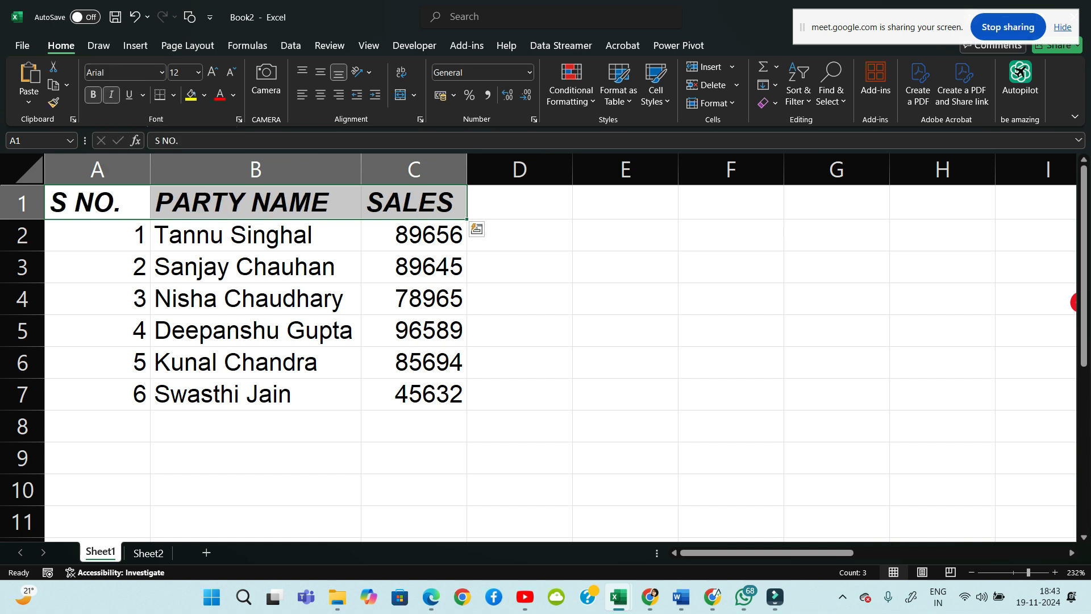
left_click(111, 94)
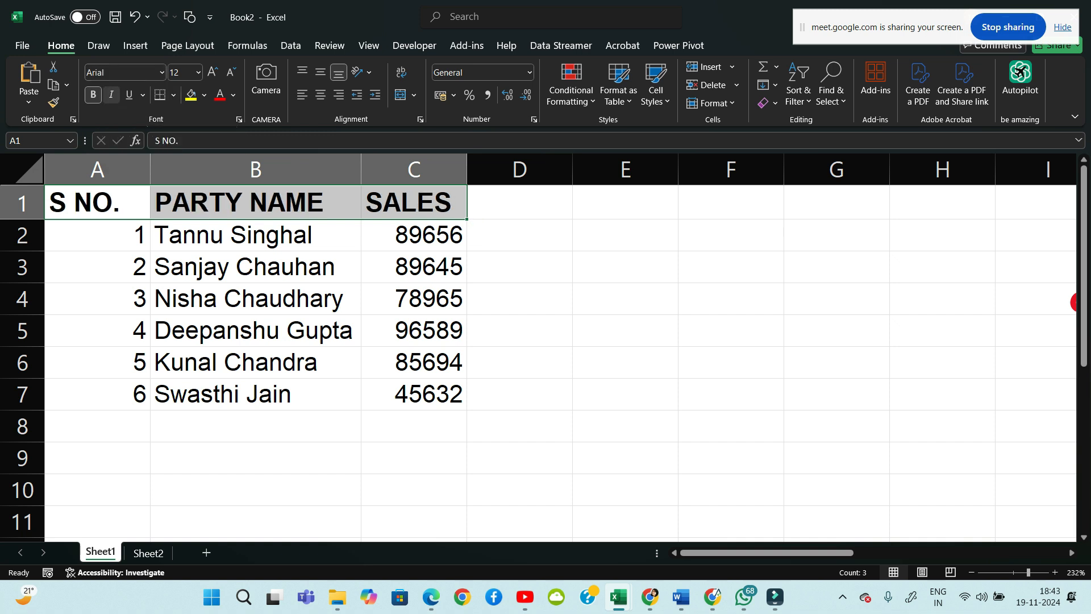
left_click(111, 94)
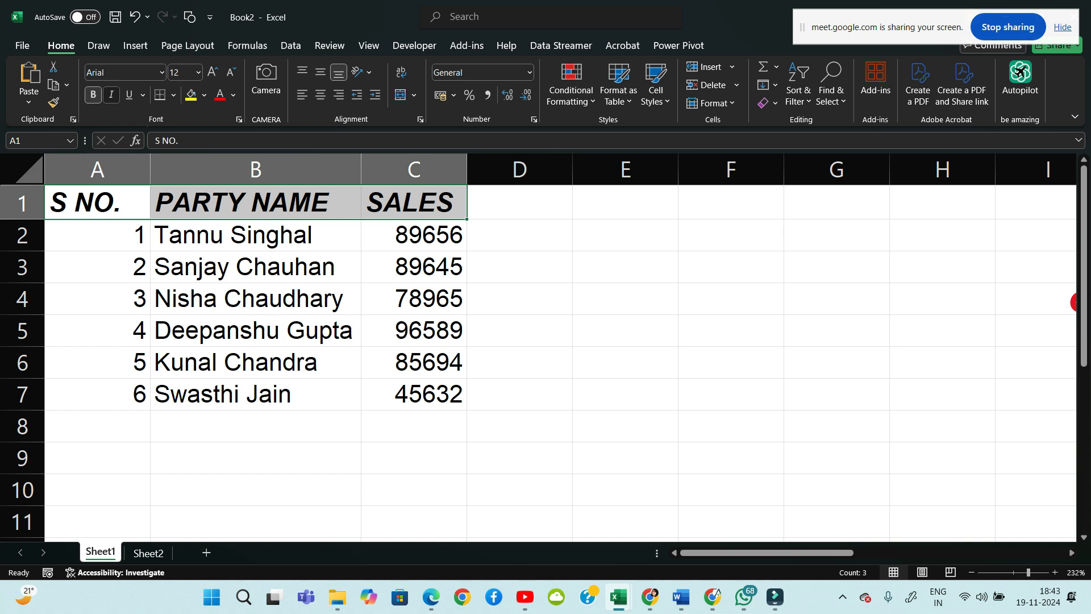
left_click(112, 95)
left_click(112, 95)
left_click(111, 94)
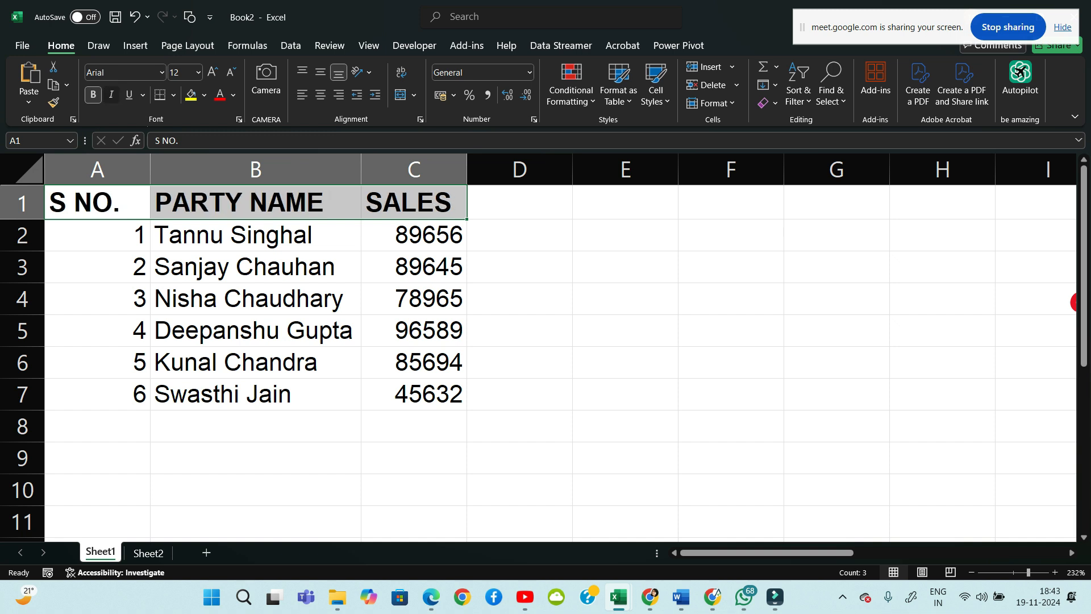
key("ctrl+i")
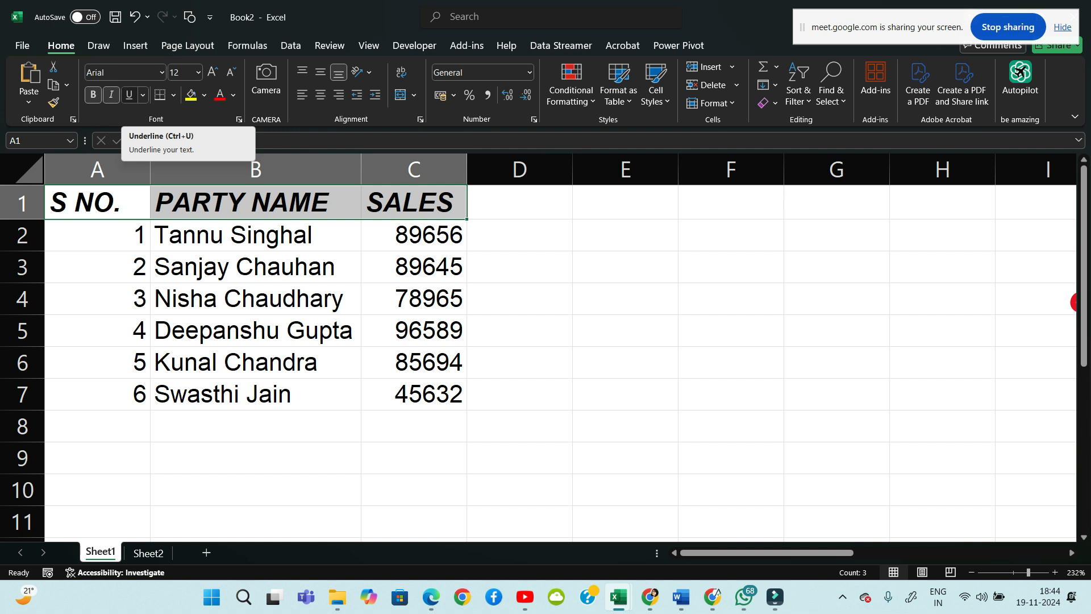
Underline the S NO., PARTY NAME and SALES labels, then select the table below them
left_click(130, 94)
left_click(520, 362)
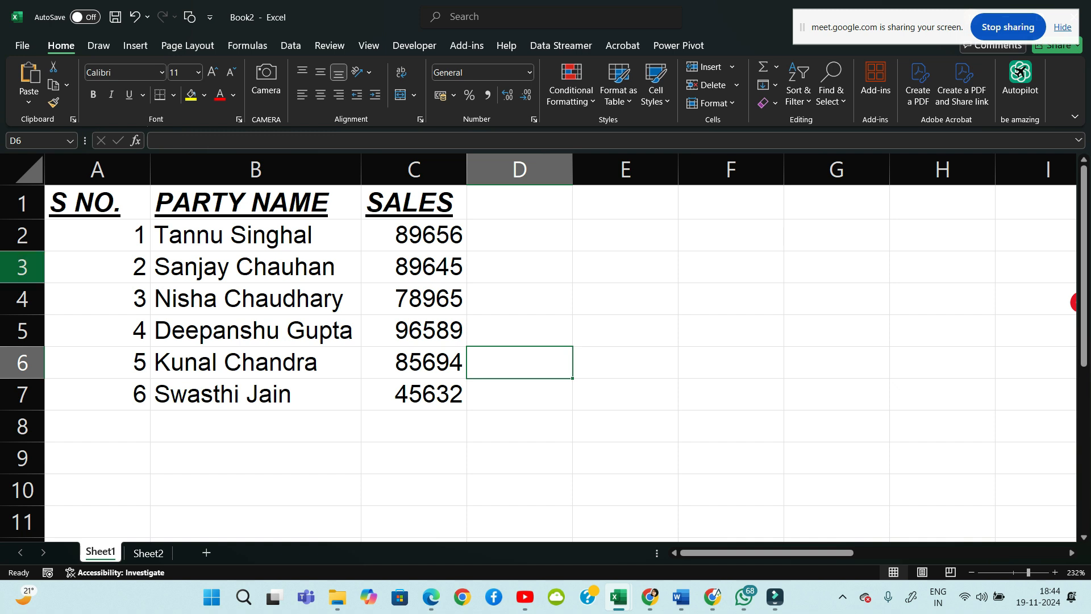
left_click_drag(98, 203, 414, 394)
left_click(625, 299)
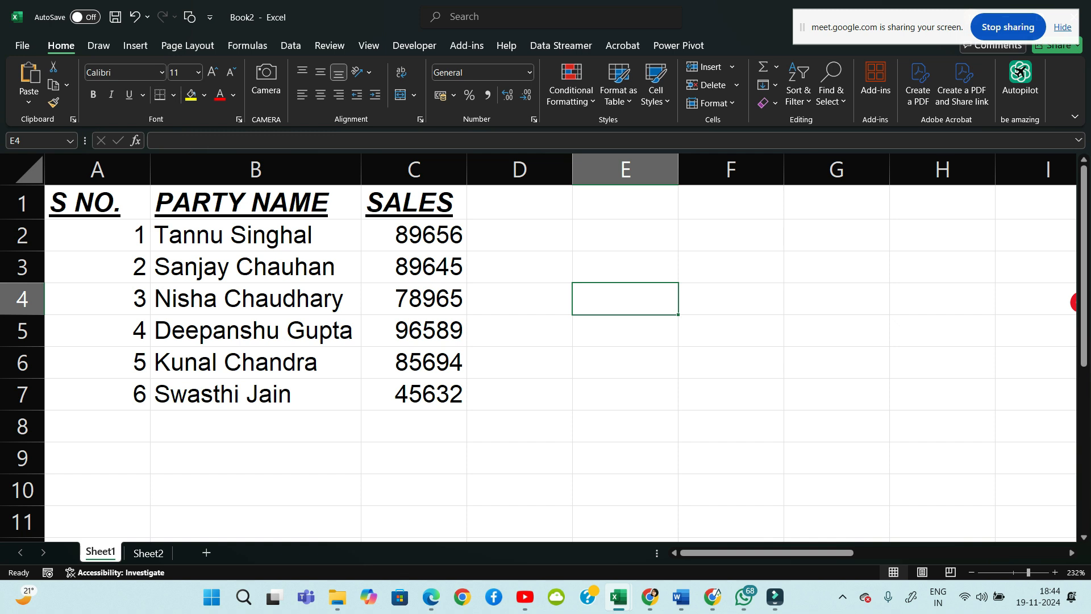
Apply All Borders to every cell of the table A1:C7
left_click_drag(98, 202, 414, 394)
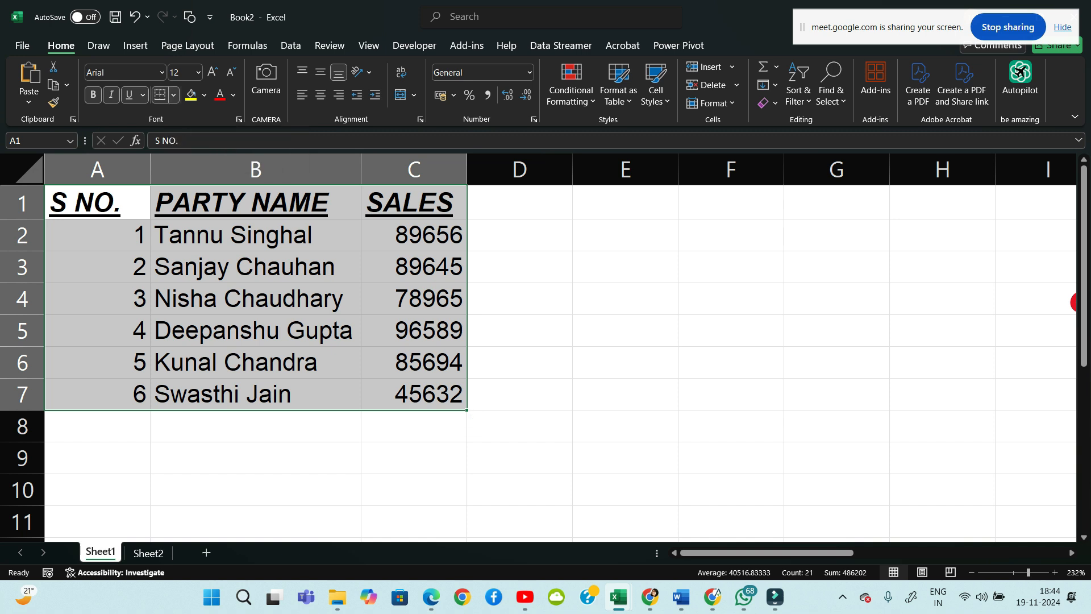
left_click(173, 95)
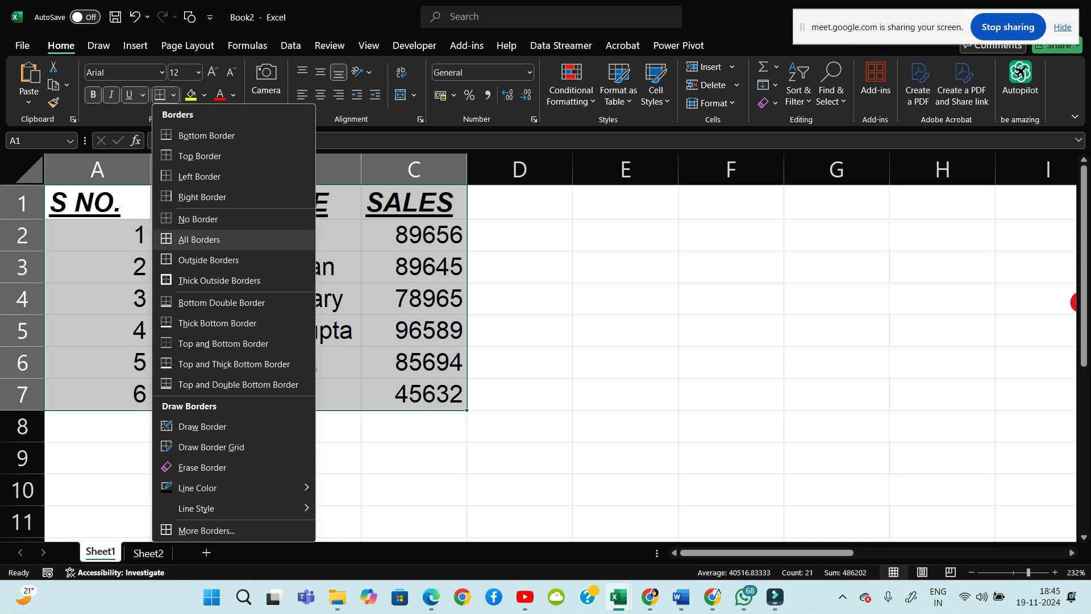
left_click(199, 239)
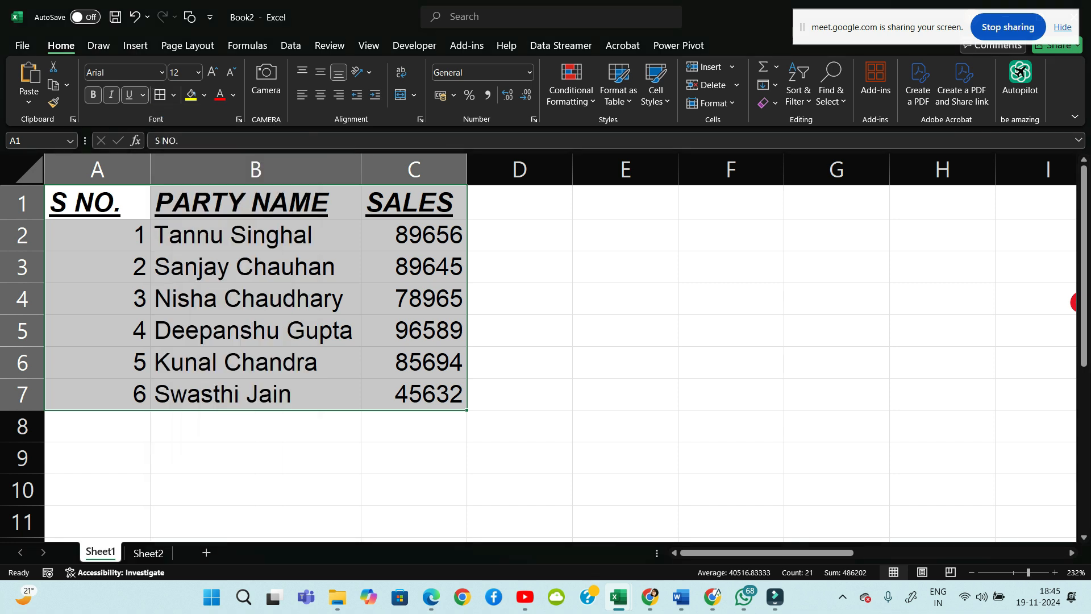
left_click(519, 331)
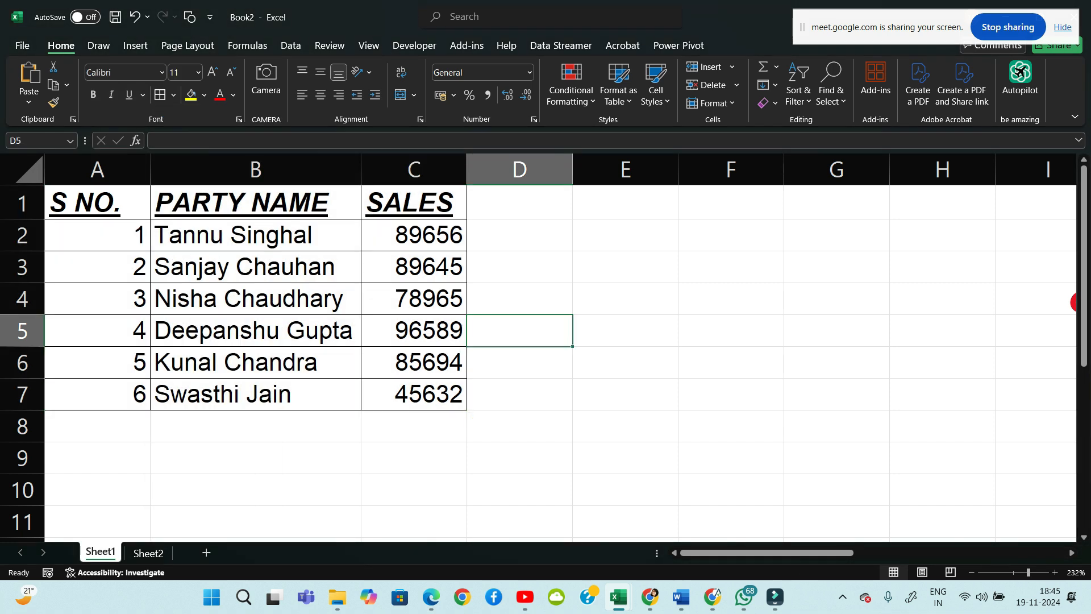
left_click(731, 267)
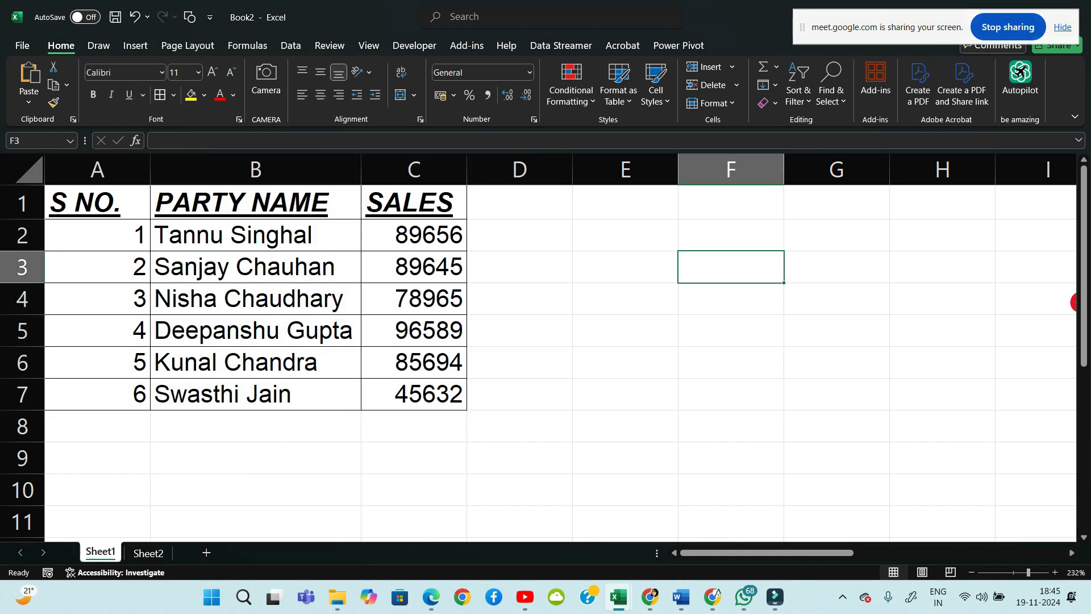
left_click_drag(837, 299, 837, 364)
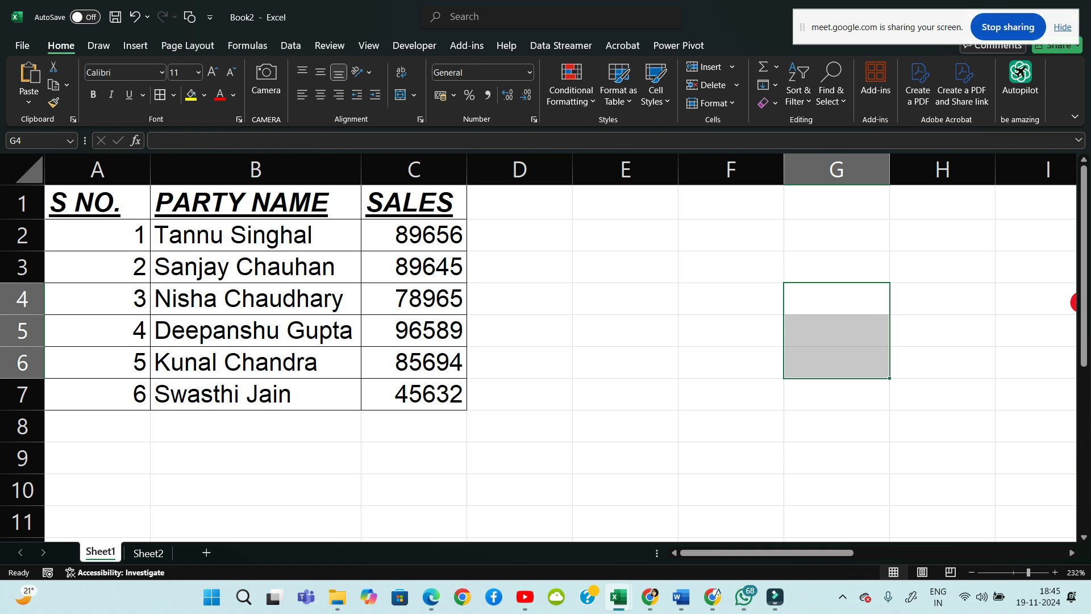
left_click(98, 203)
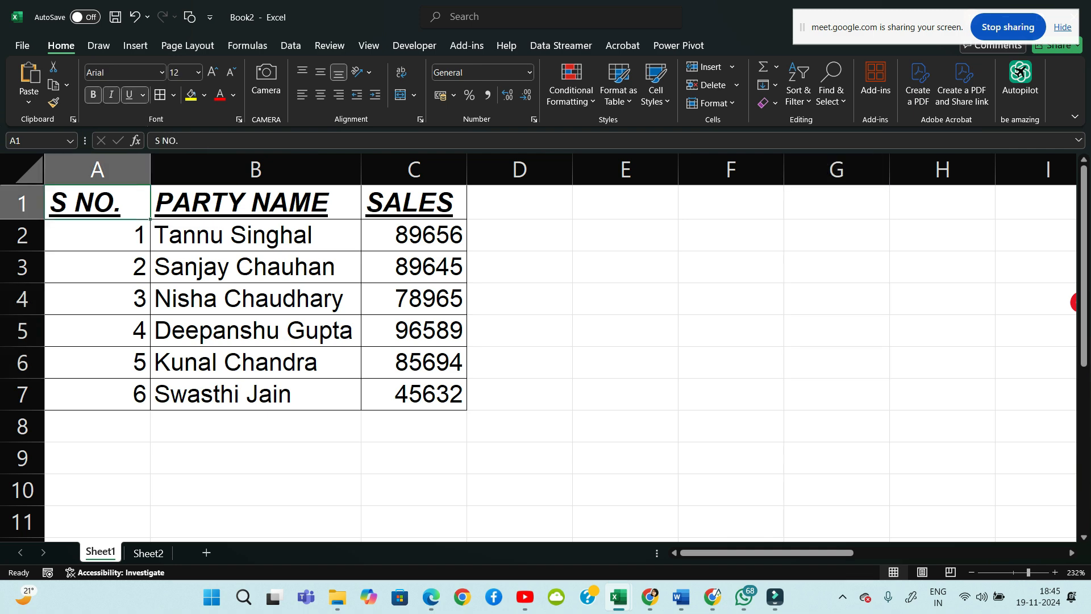
left_click(650, 596)
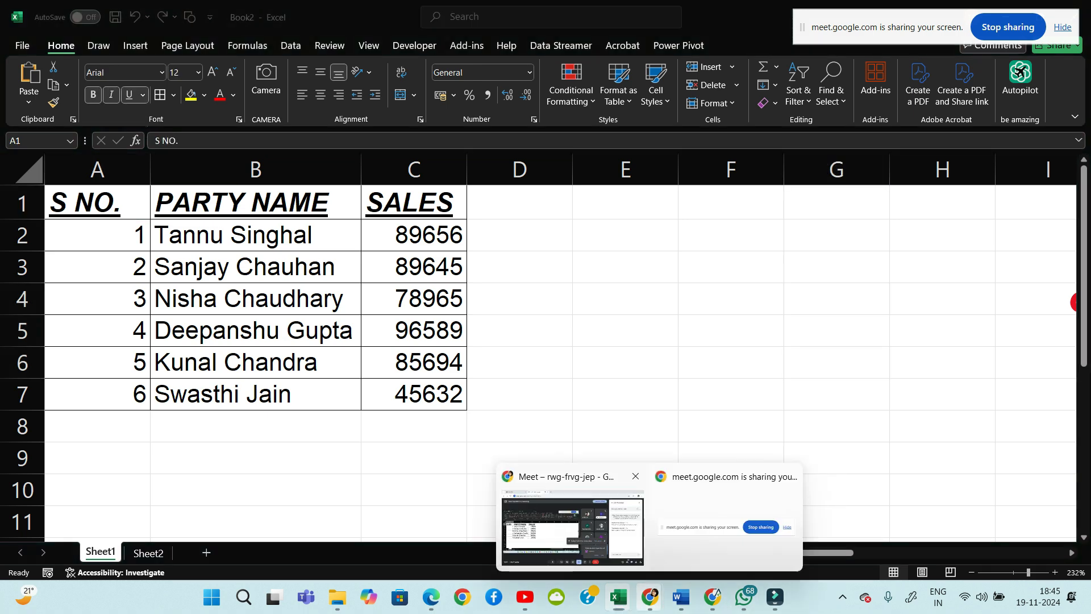
Admit the waiting Meet participant, dismiss the raised-hand alert and go back to Excel
left_click(571, 526)
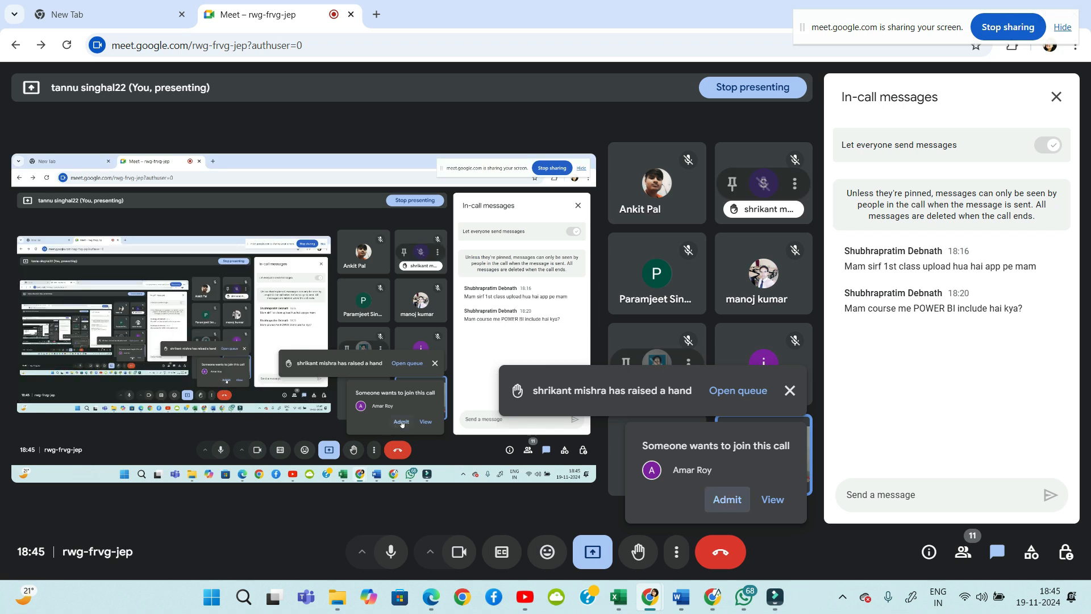
left_click(727, 499)
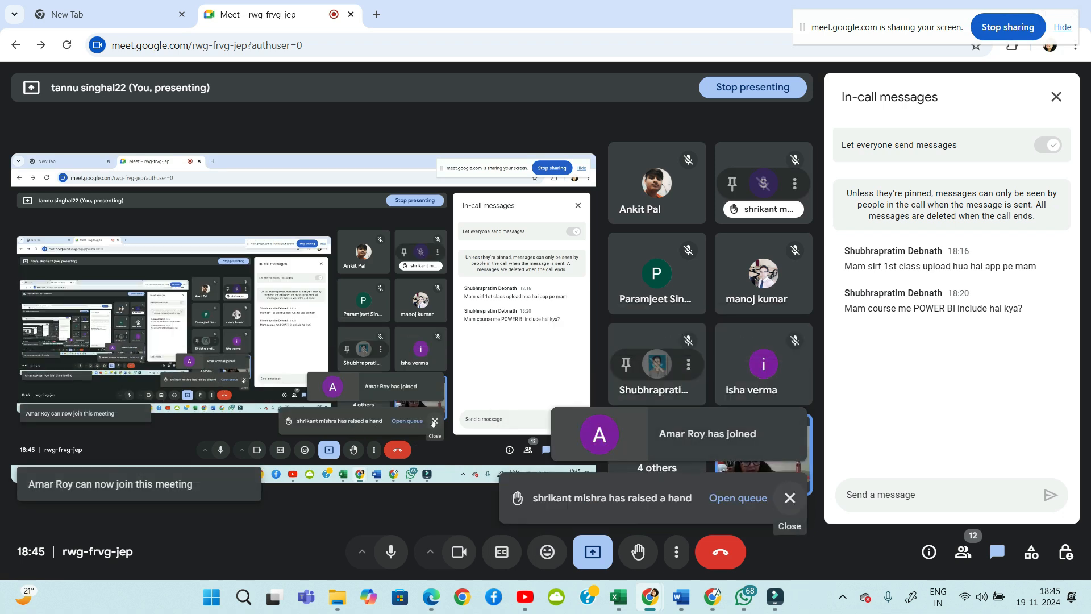
left_click(790, 498)
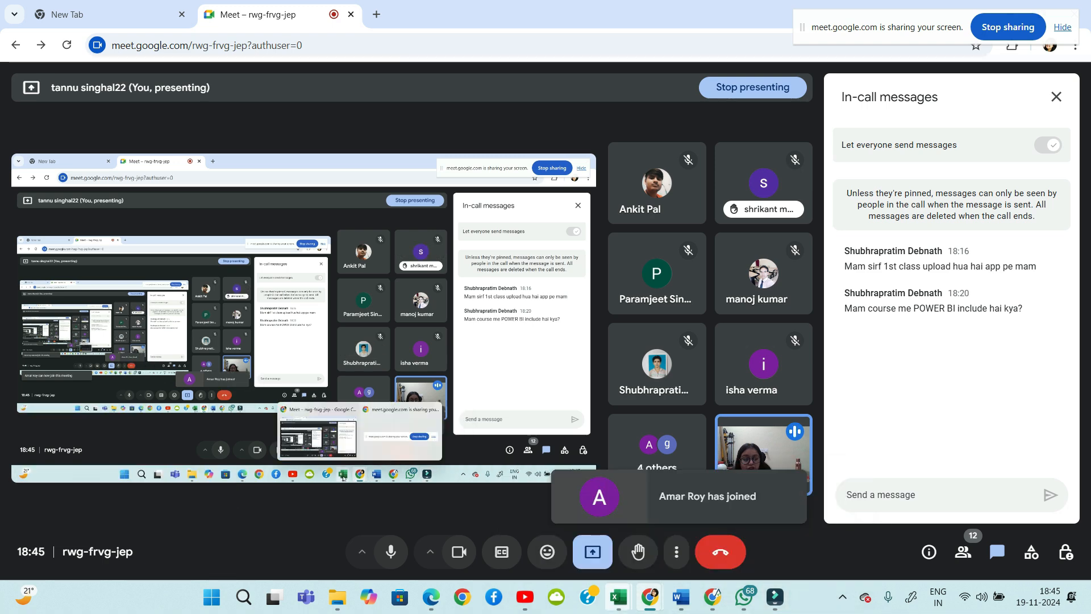
mouse_move(619, 597)
left_click(850, 523)
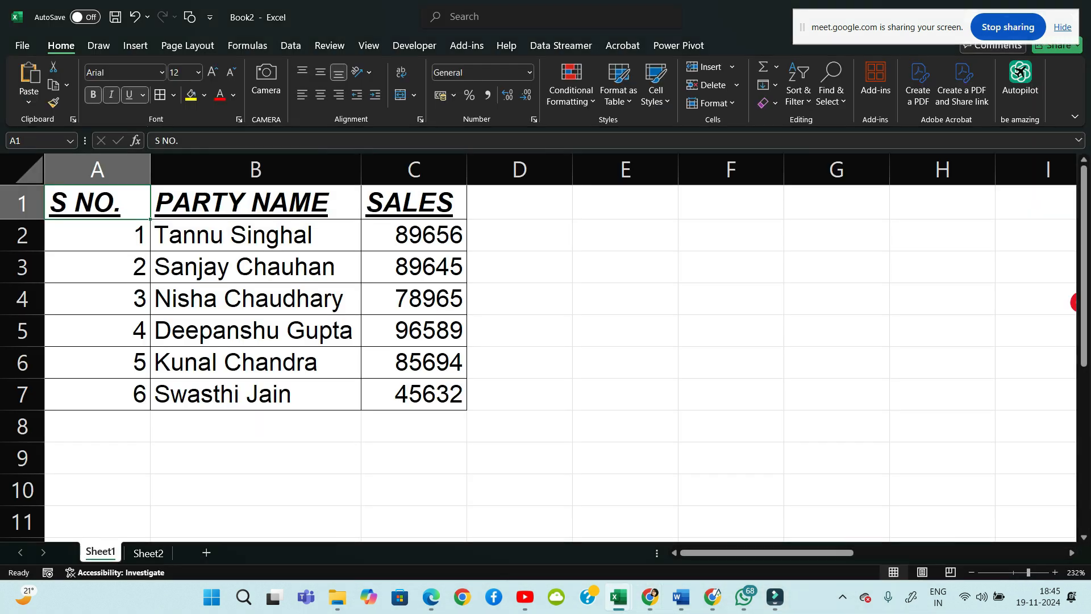
left_click(414, 426)
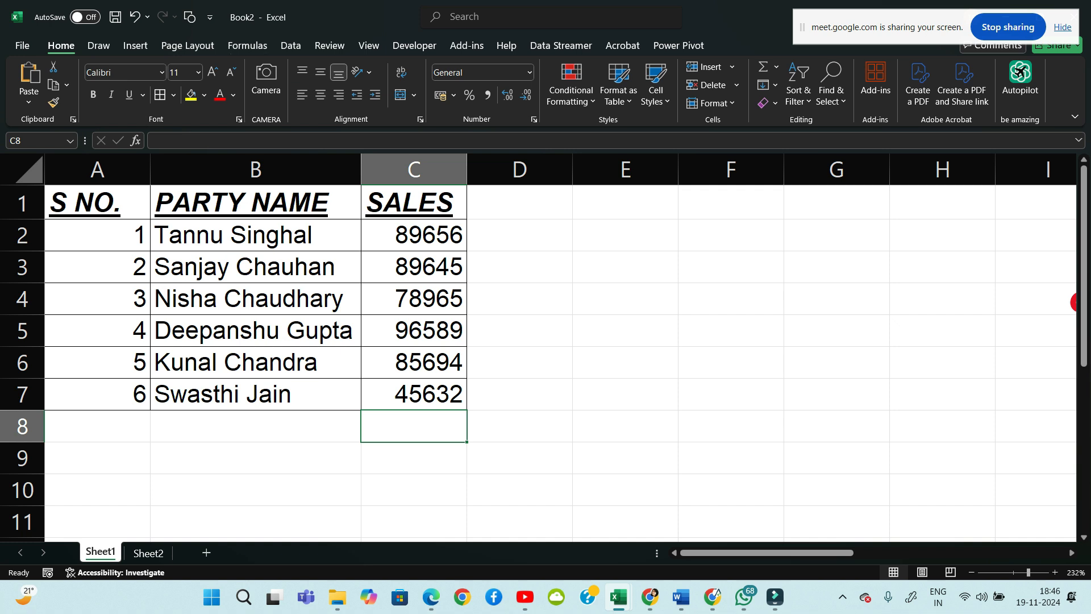
mouse_move(596, 238)
left_mouse_down()
mouse_move(595, 307)
mouse_move(690, 234)
mouse_move(631, 303)
mouse_move(595, 307)
left_mouse_up()
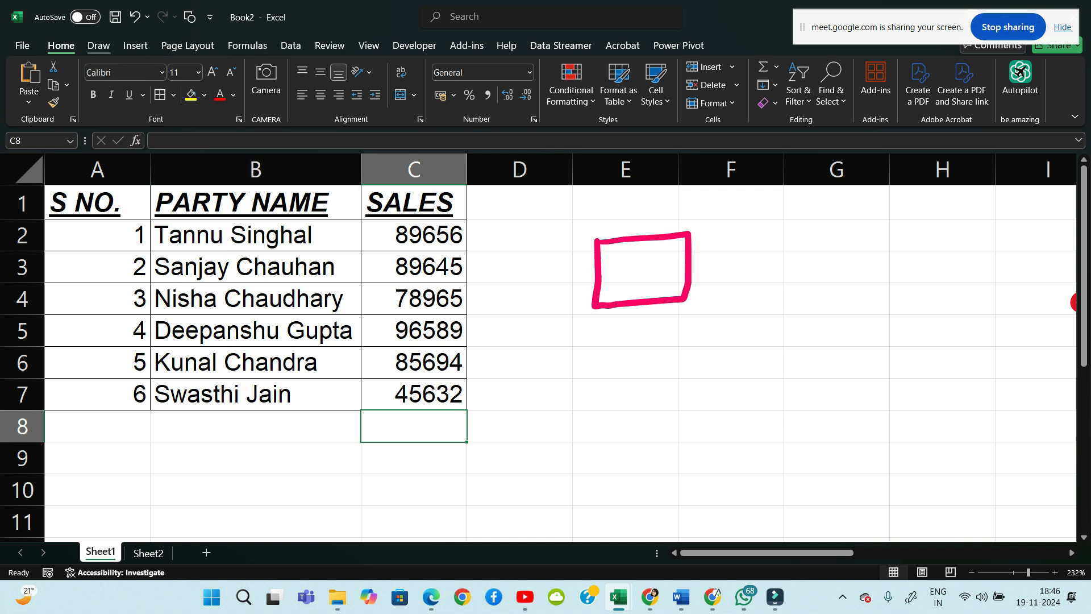
left_click(98, 45)
left_click(179, 97)
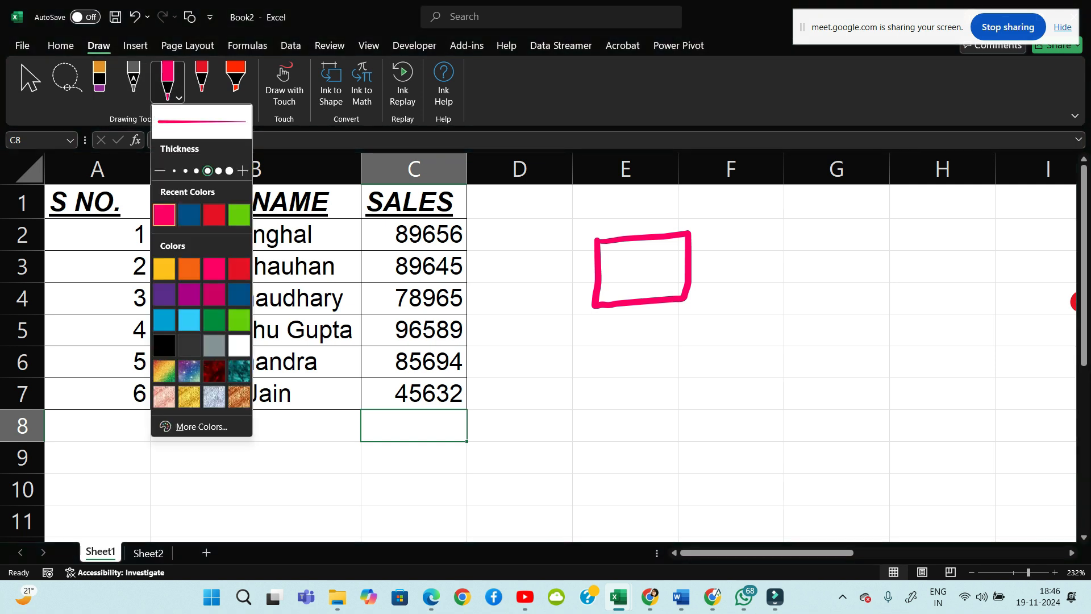
left_click(174, 171)
left_click_drag(601, 257, 683, 254)
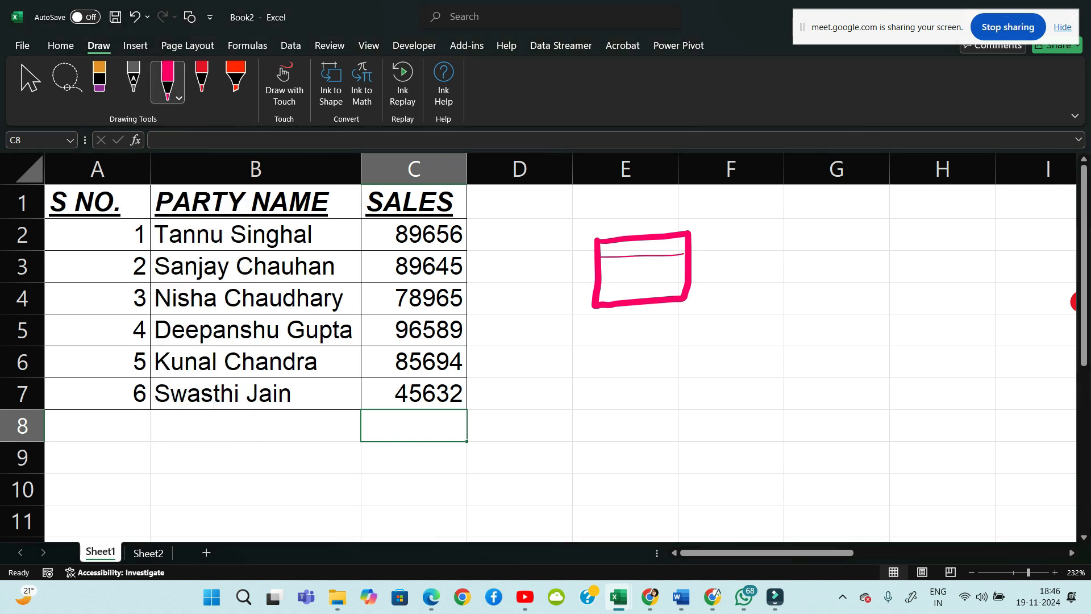
left_click_drag(601, 267, 681, 264)
left_click_drag(602, 278, 690, 277)
left_click_drag(603, 290, 683, 288)
left_click_drag(645, 241, 627, 308)
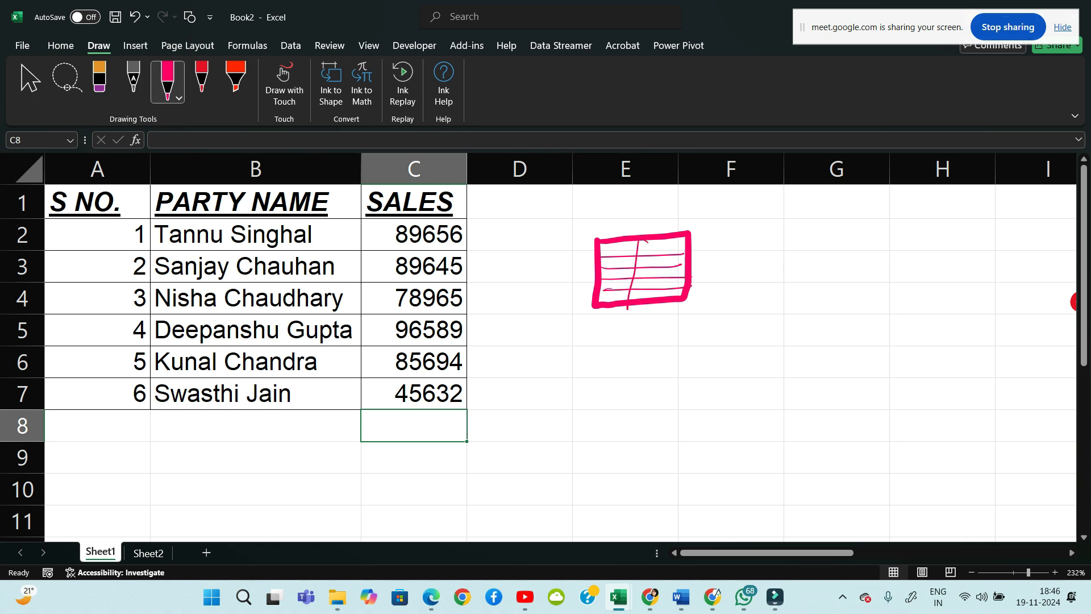
left_click(99, 79)
mouse_move(648, 236)
left_mouse_down()
mouse_move(617, 293)
mouse_move(596, 272)
left_mouse_up()
left_click(31, 83)
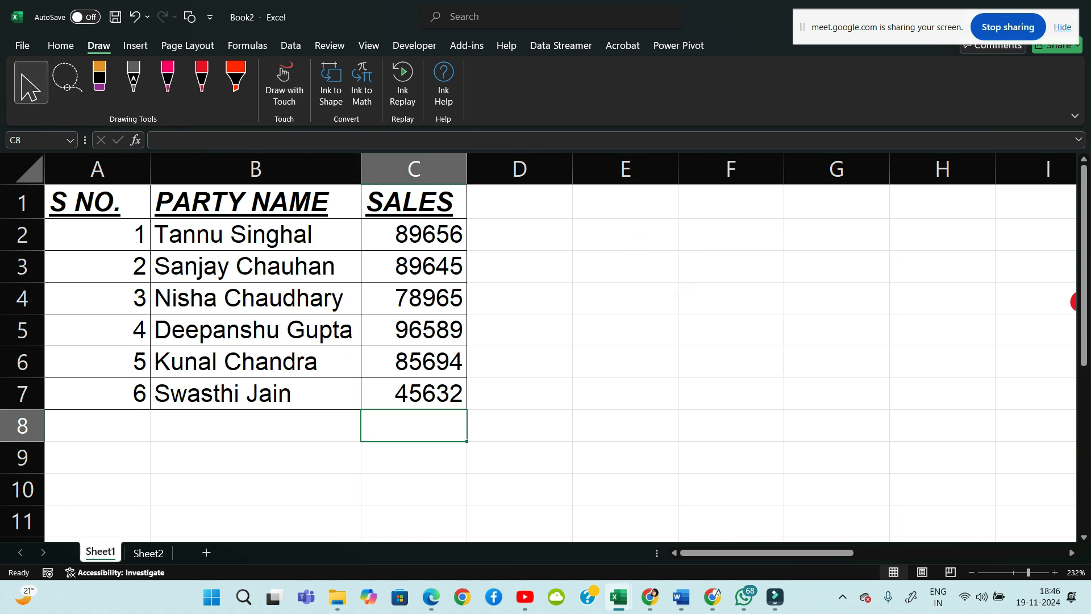
mouse_move(96, 201)
left_mouse_down()
mouse_move(256, 235)
mouse_move(414, 298)
mouse_move(414, 393)
left_mouse_up()
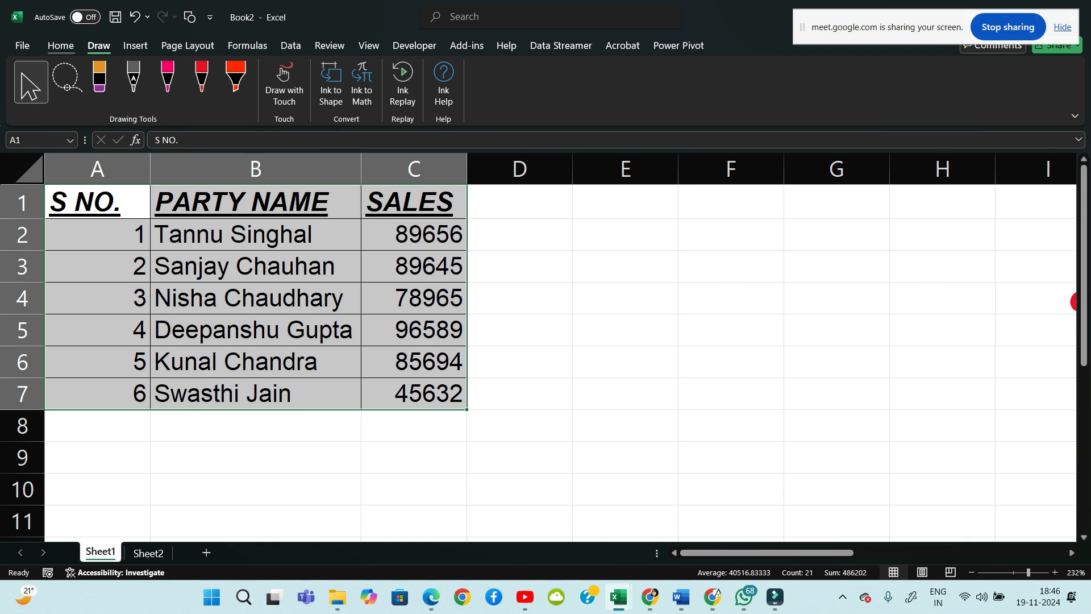
Add an outside border to A1:C7 and a thick outside border around empty cell E5
left_click(60, 45)
left_click(174, 95)
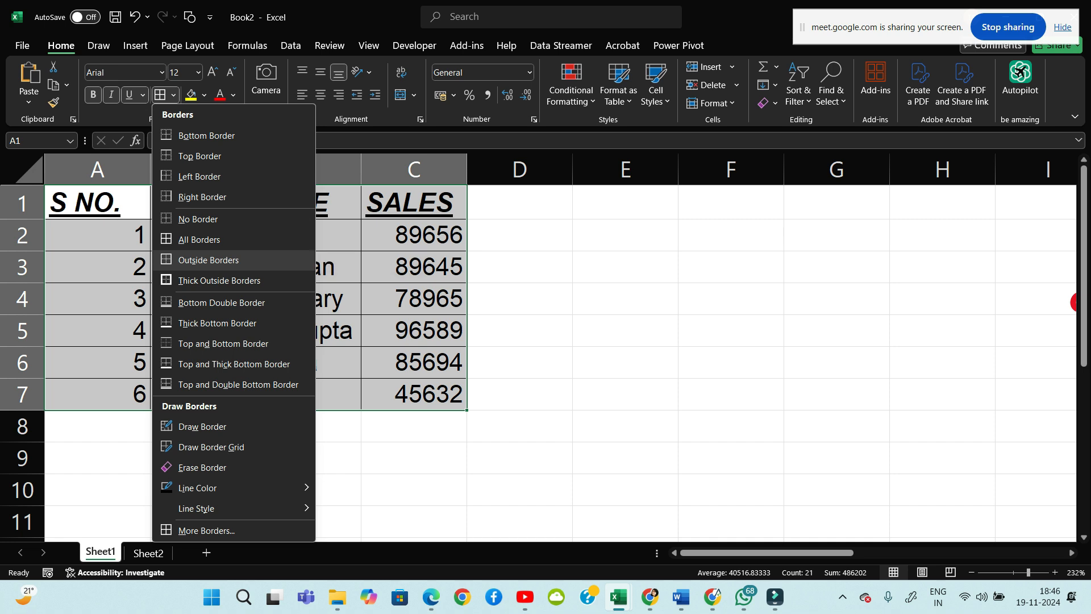
left_click(209, 260)
left_click(625, 331)
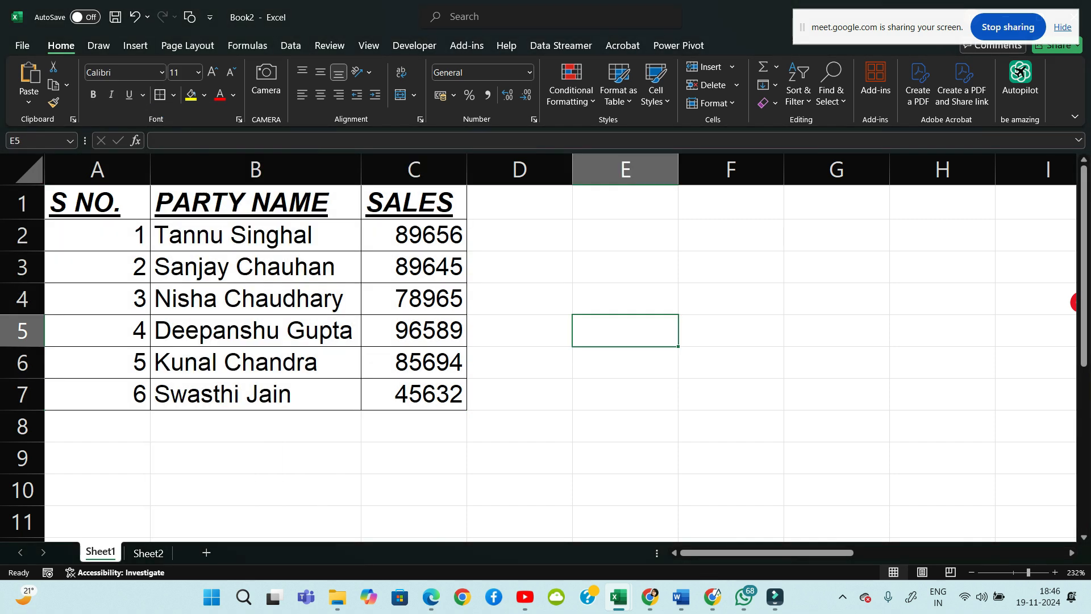
left_click(174, 95)
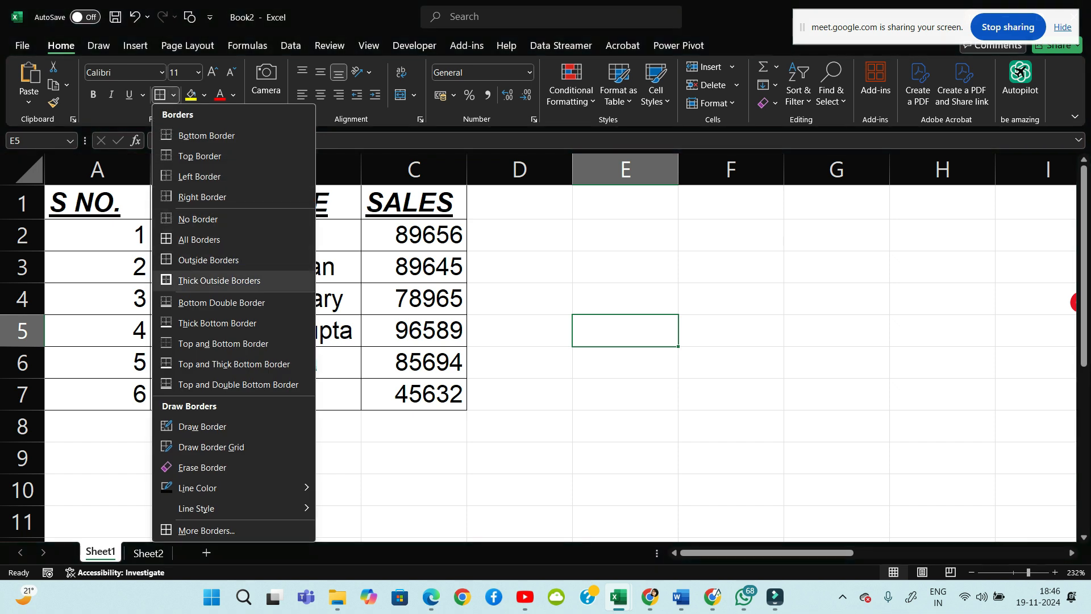
left_click(219, 280)
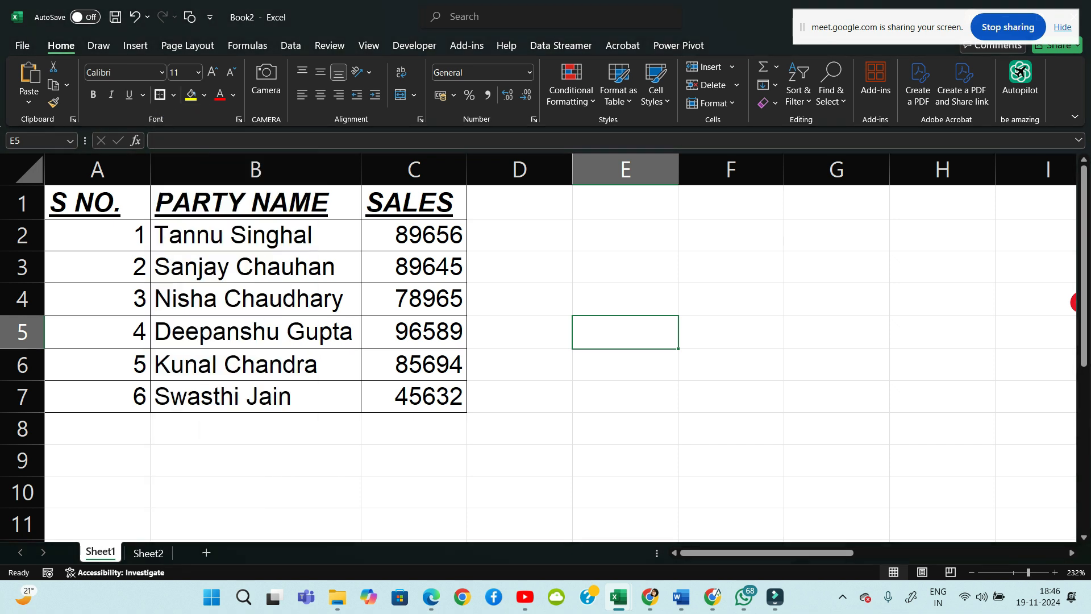
left_click(625, 267)
Give the whole table A1:C7 a thick outside border
left_click_drag(98, 203, 414, 396)
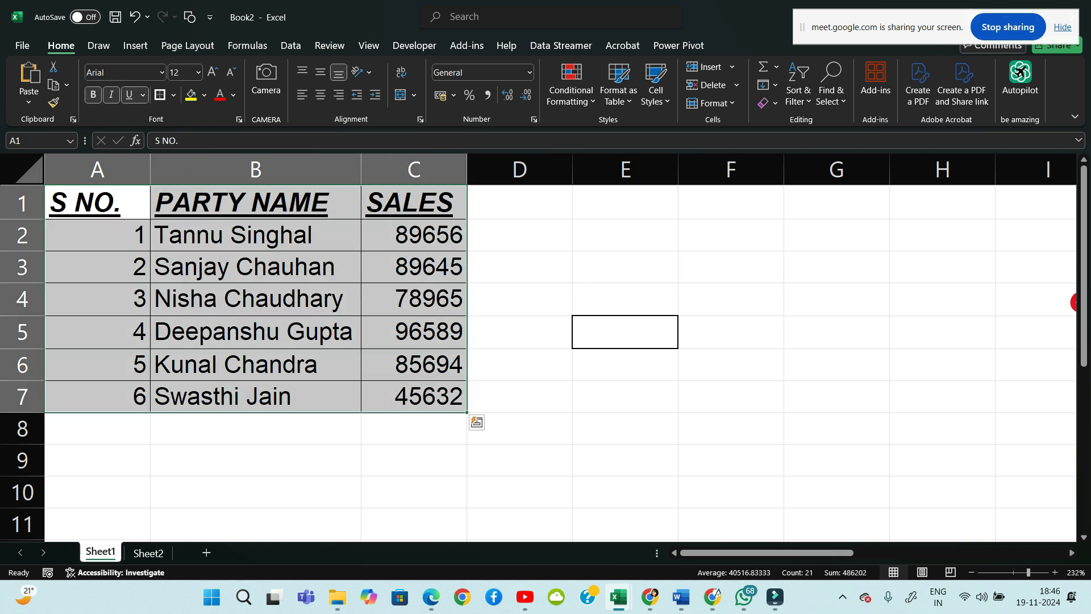
left_click(173, 95)
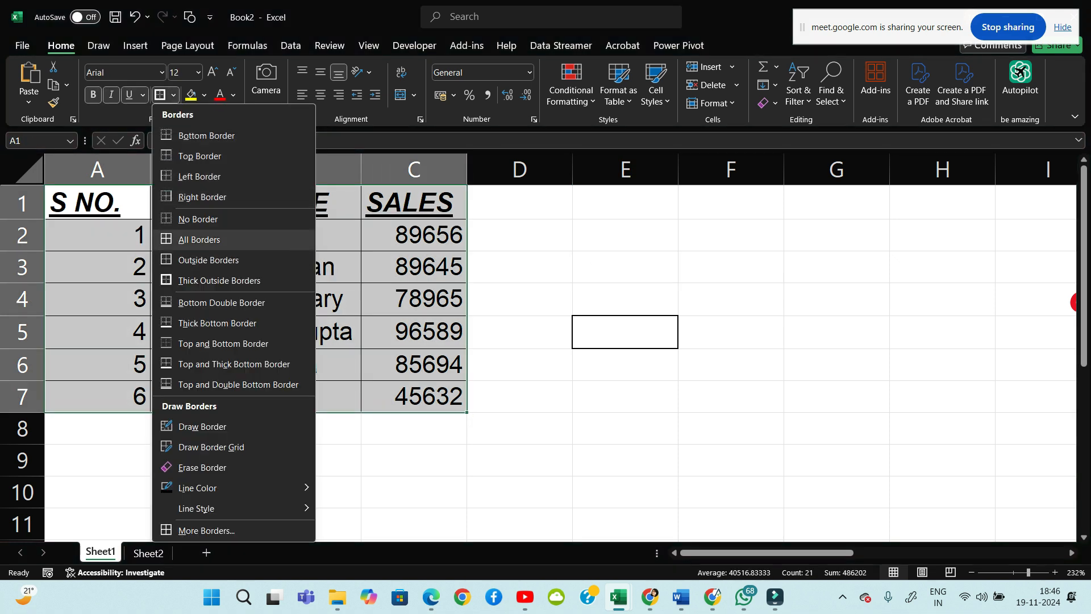
left_click(219, 281)
left_click(625, 267)
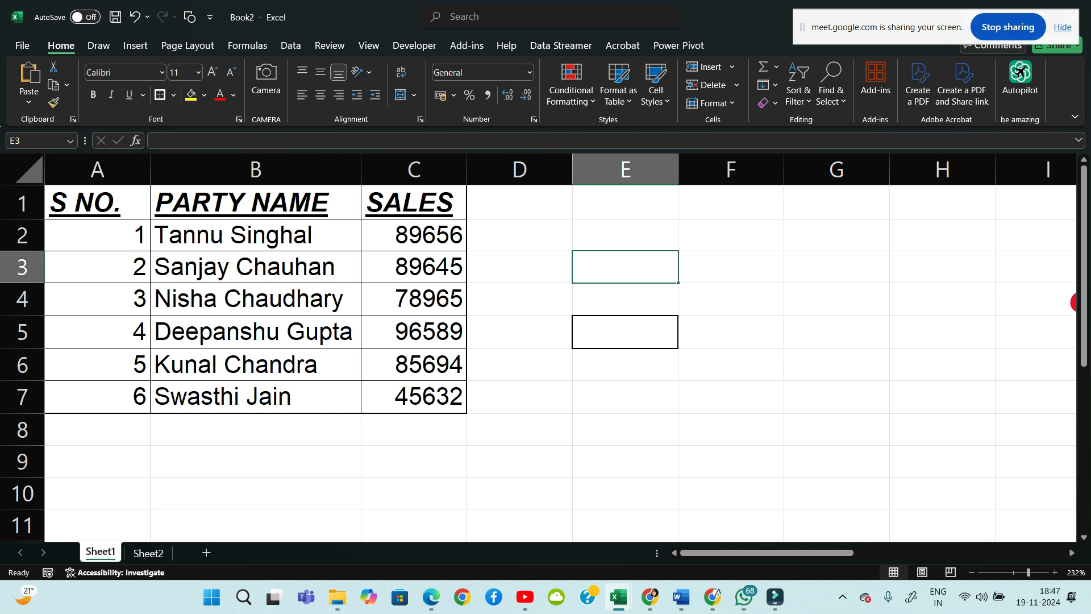
left_click_drag(97, 202, 414, 397)
left_click(520, 299)
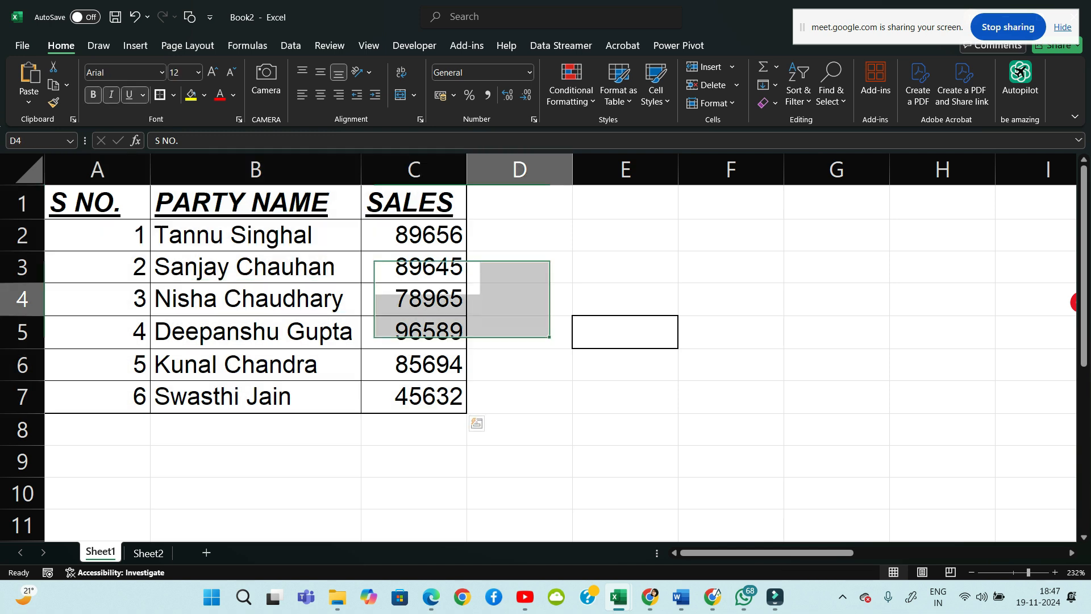
left_click(97, 202)
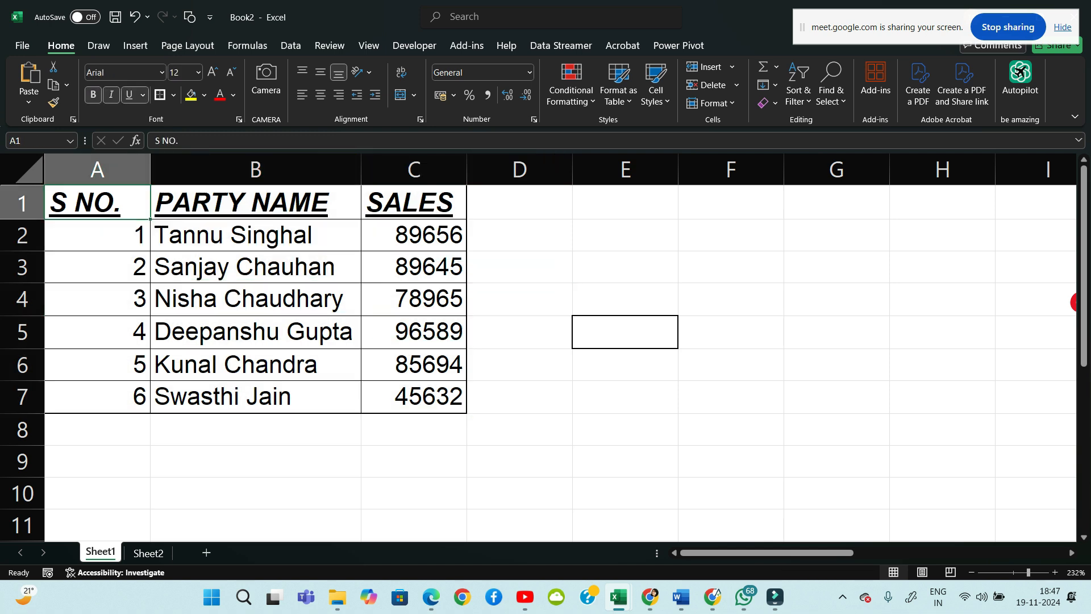
left_click(519, 267)
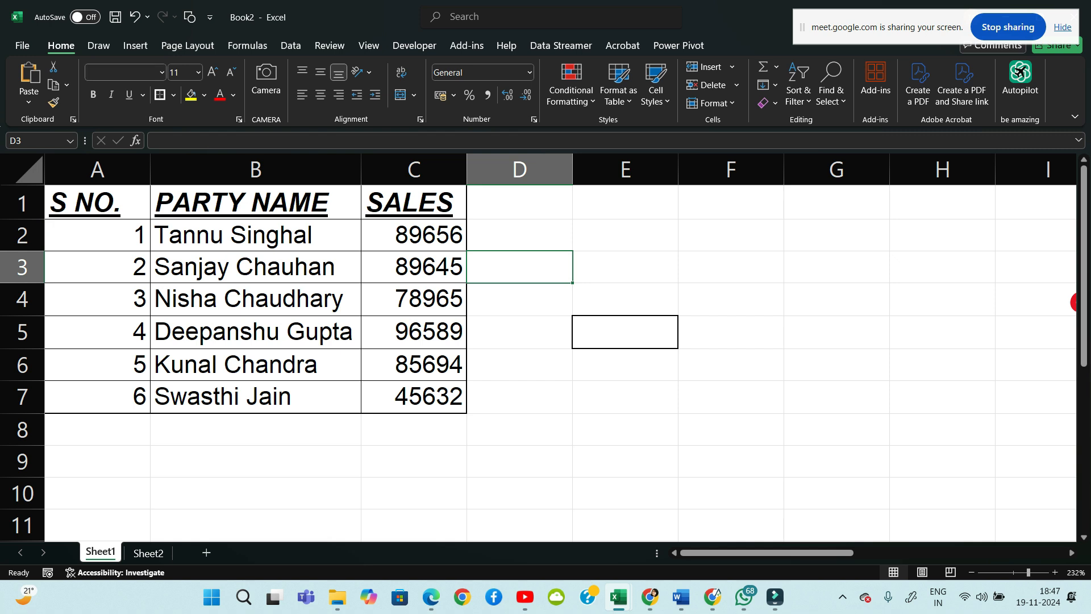
left_click(174, 95)
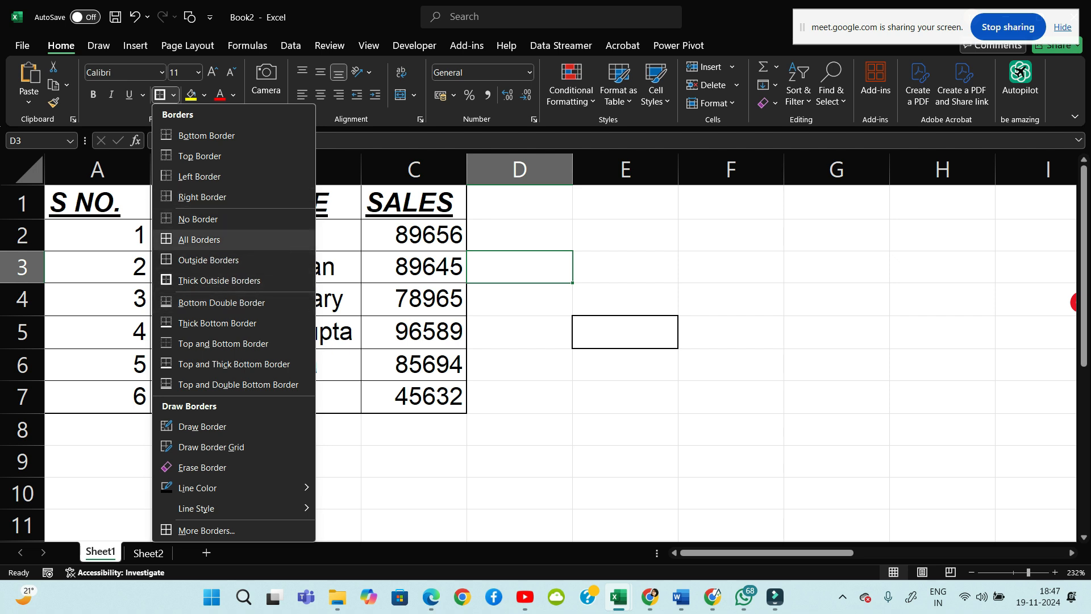
key("Escape")
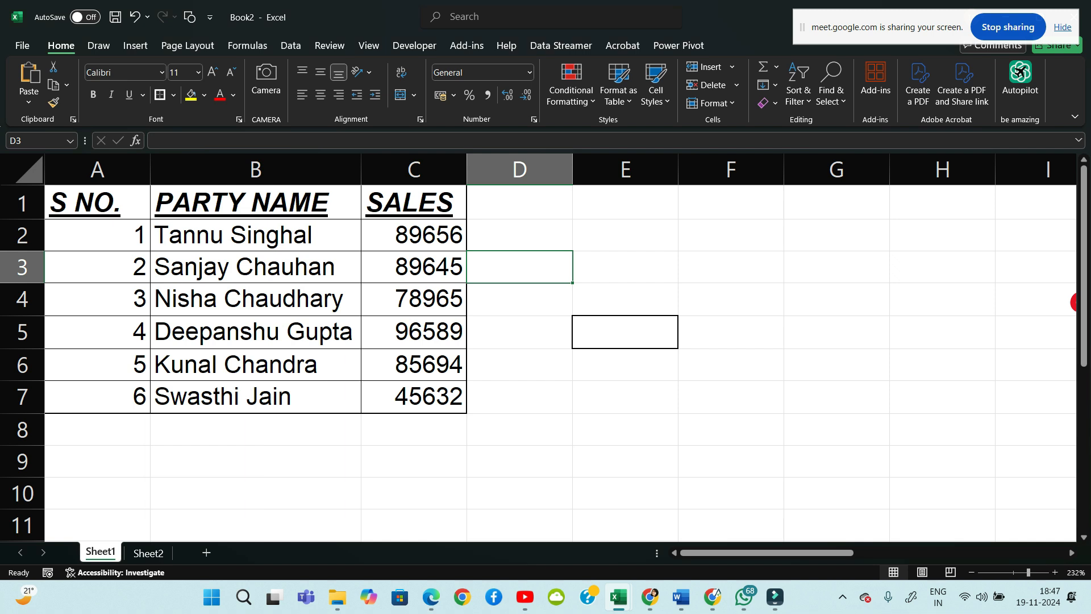
left_click(255, 430)
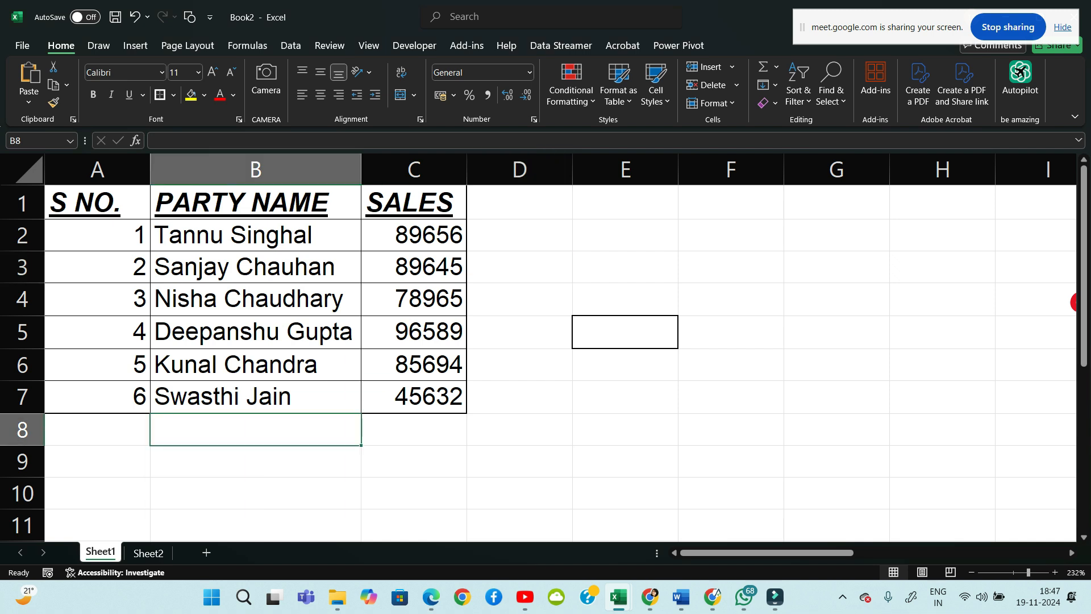
left_click(626, 332)
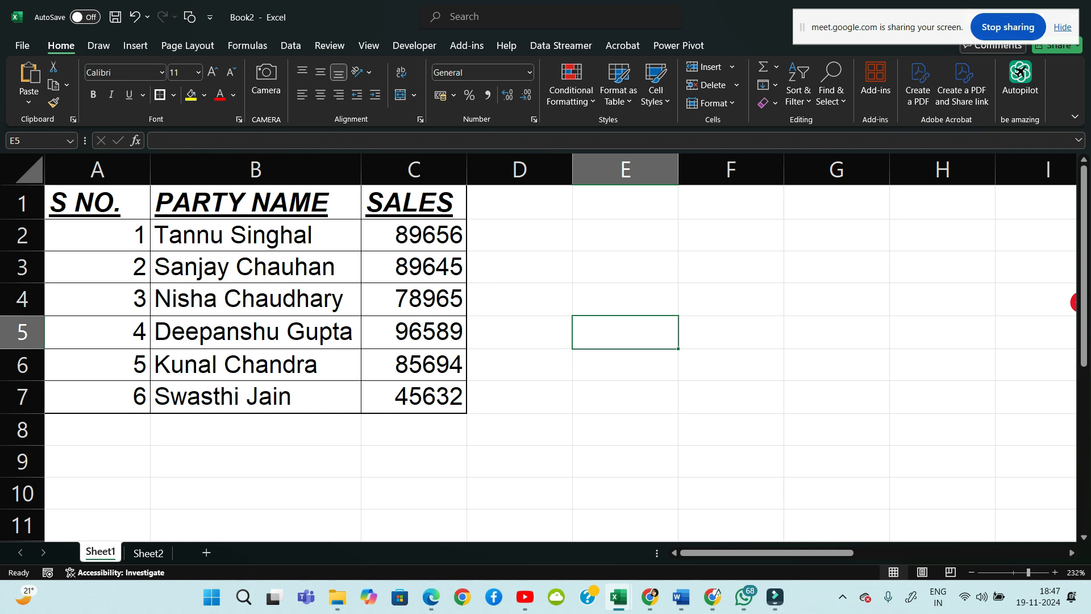
left_click(97, 203)
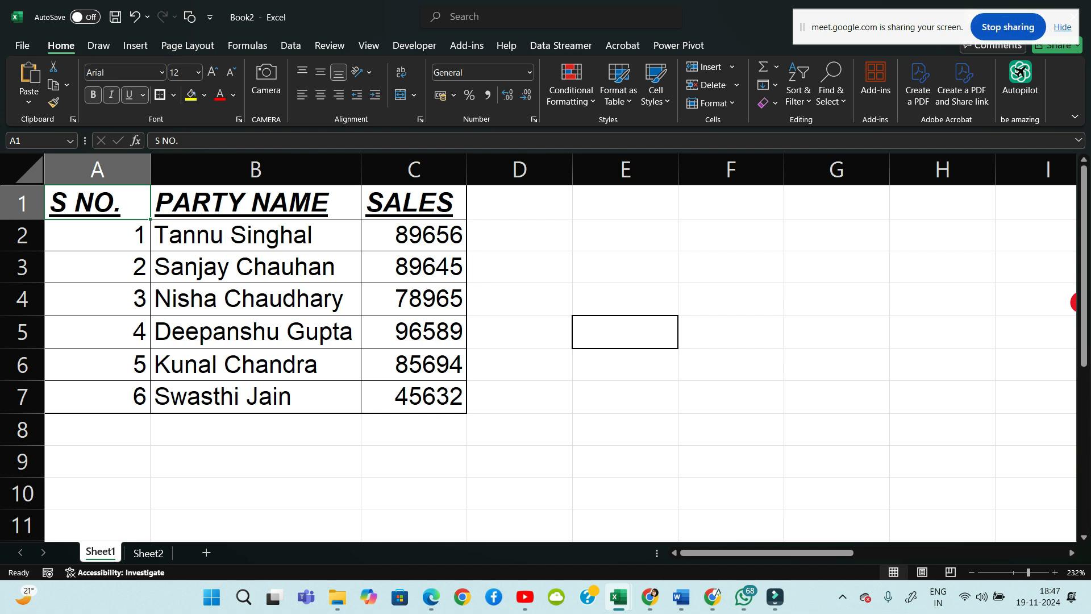
Fill header row A1:C1 with red after trying yellow and cancelling the More Colors picker
key("shift+Right")
key("shift+Right")
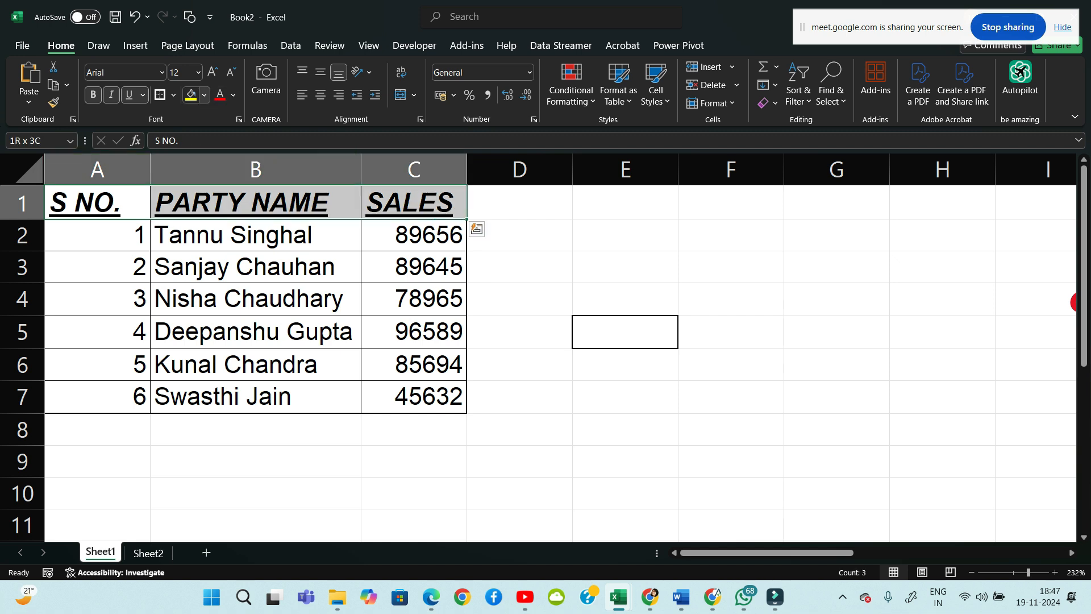
left_click(191, 94)
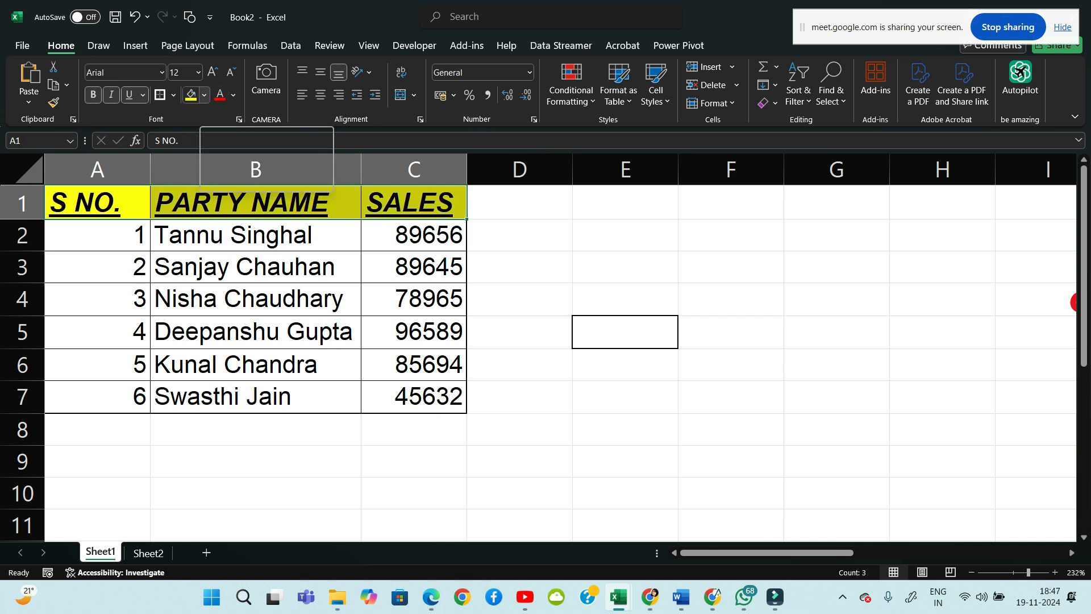
left_click(204, 95)
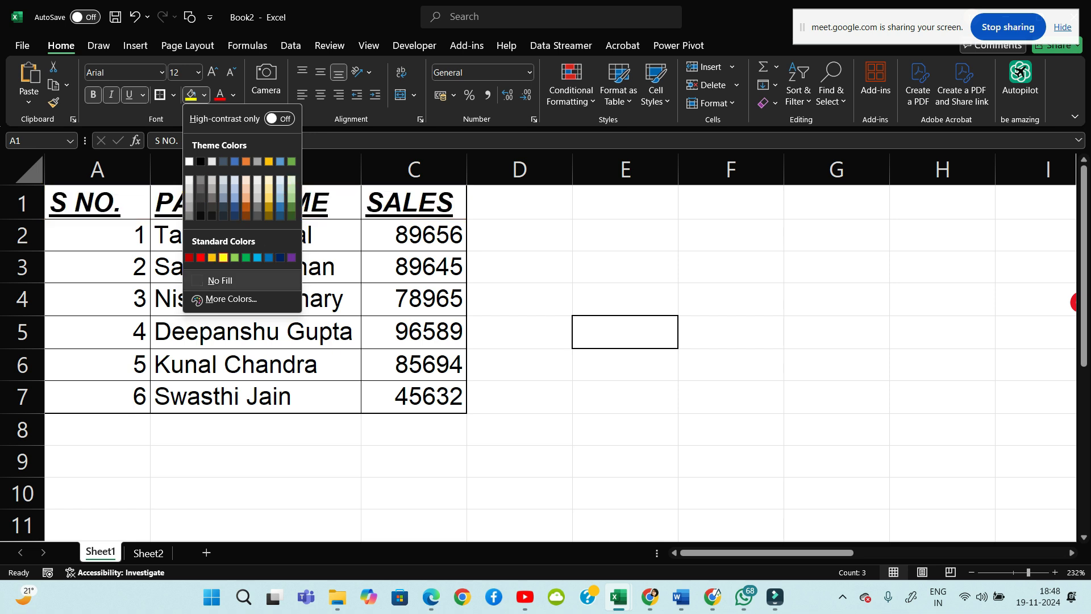
left_click(223, 257)
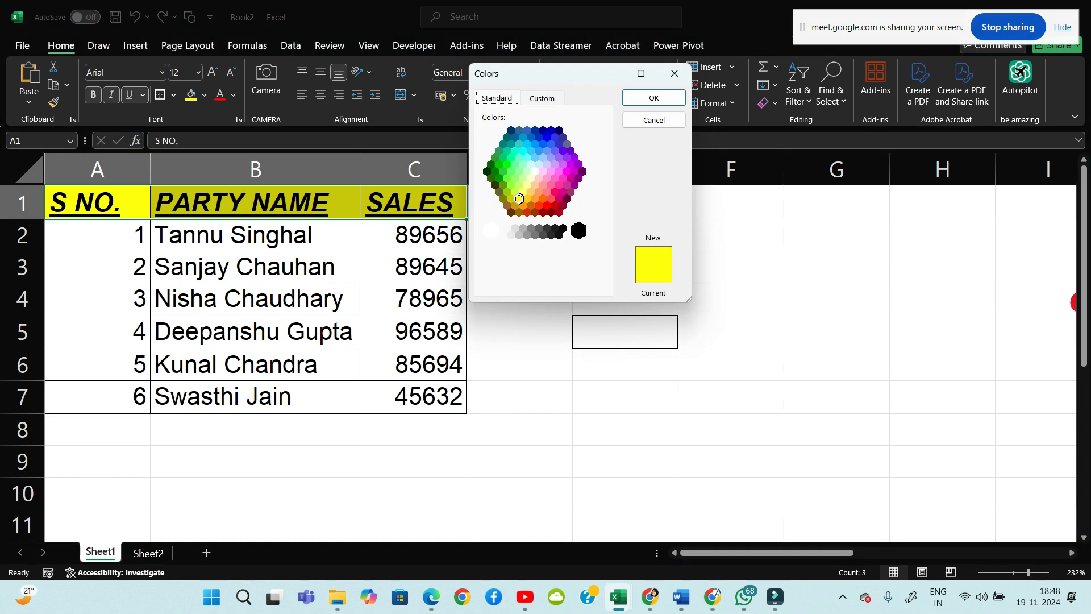
left_click(539, 164)
left_click(536, 198)
left_click(527, 185)
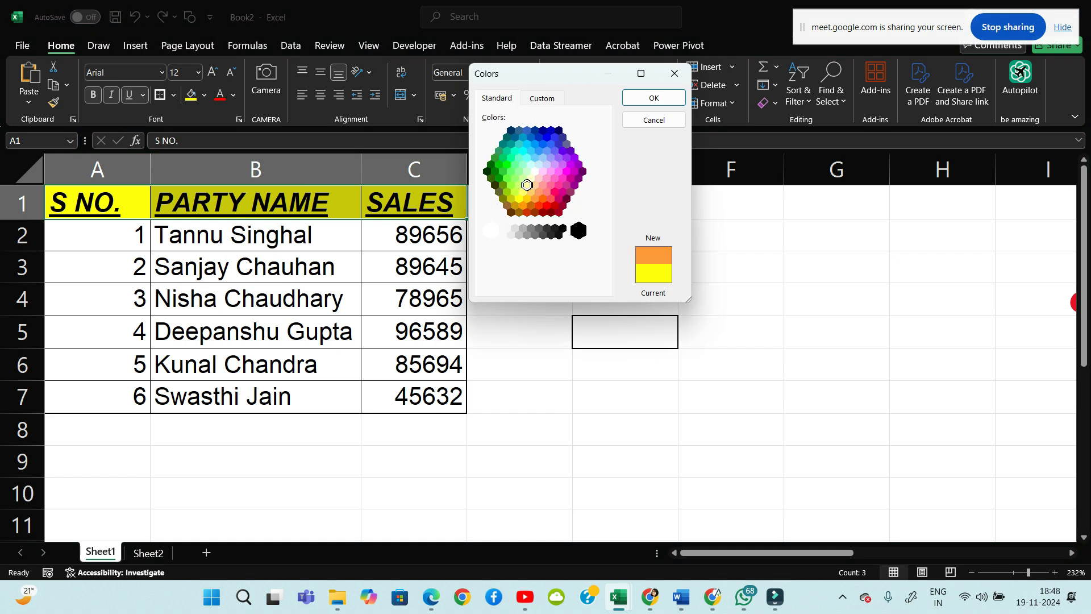
left_click(554, 164)
left_click(675, 73)
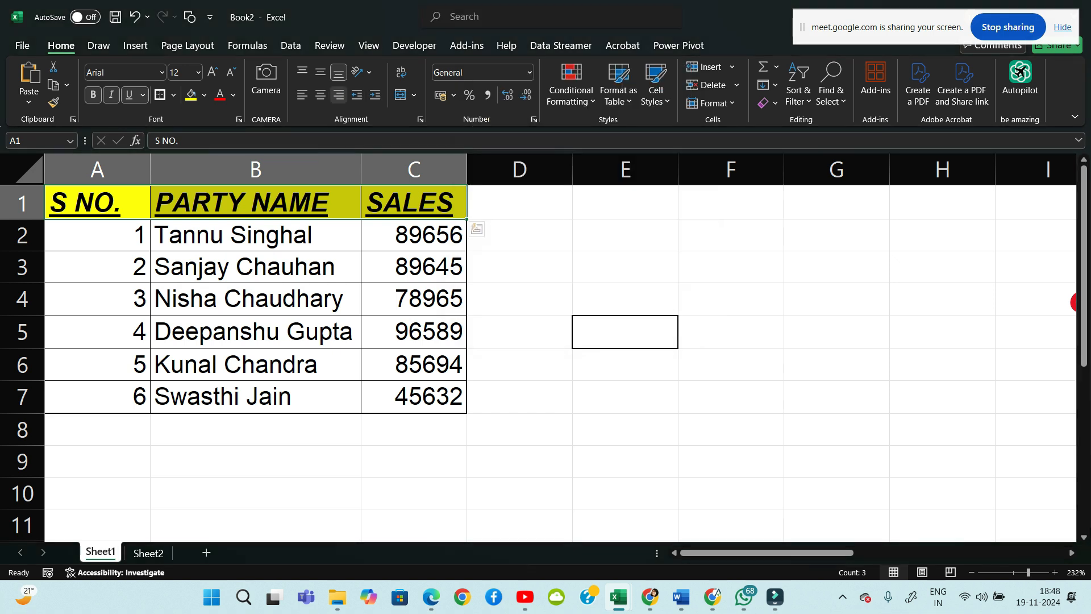
left_click(204, 95)
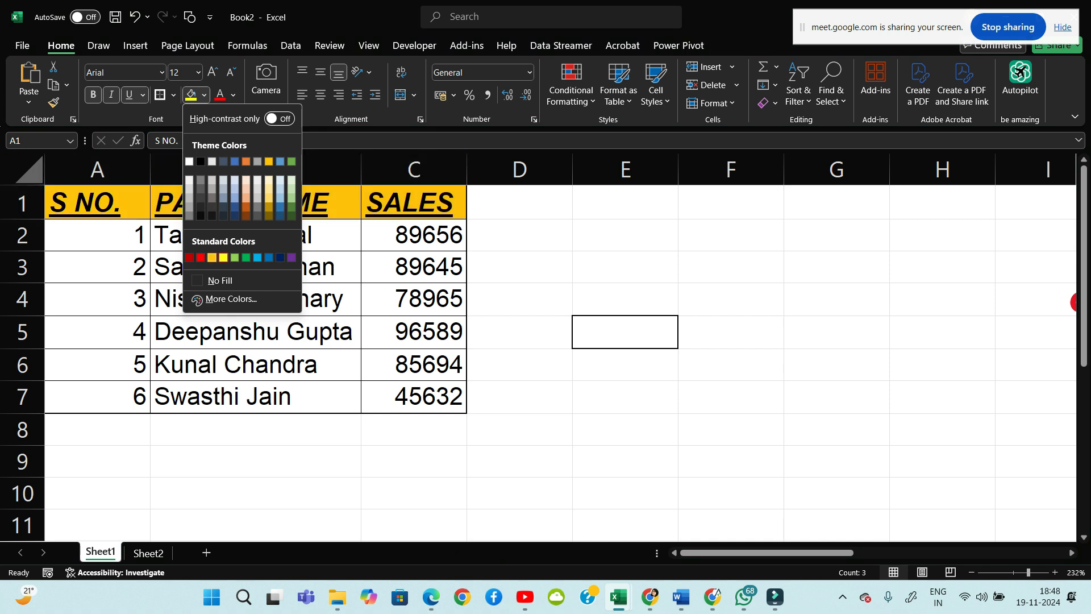
left_click(200, 258)
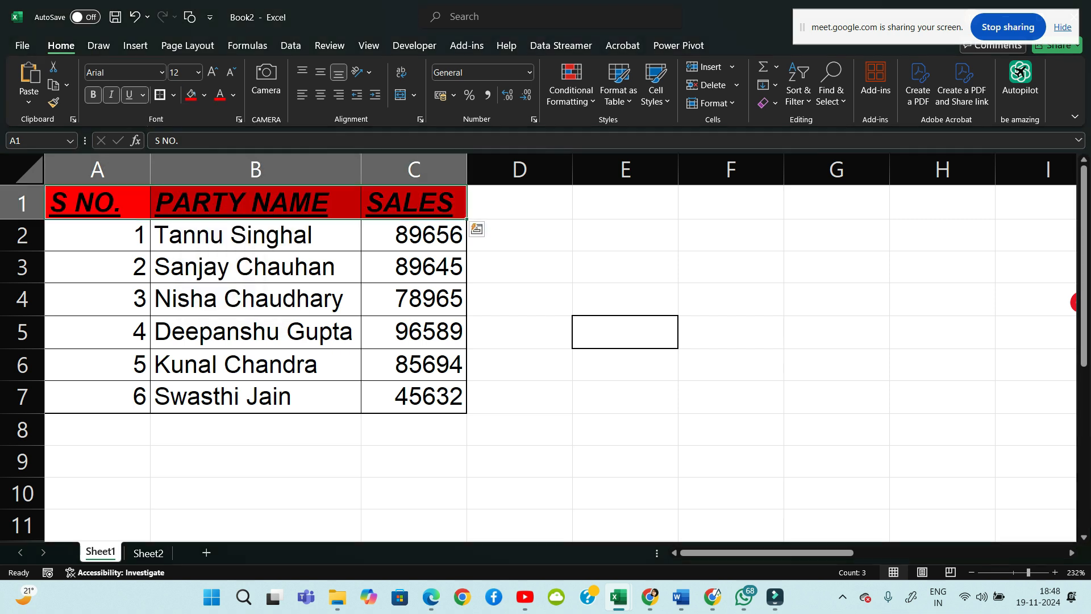
Make the header text white on the red fill
left_click(519, 236)
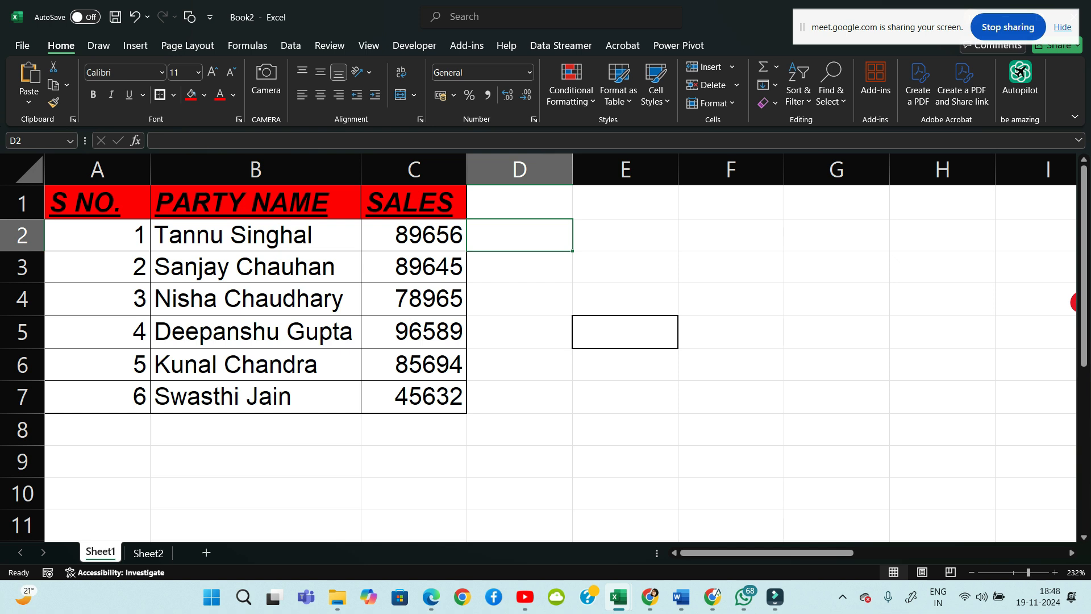
left_click_drag(97, 202, 414, 202)
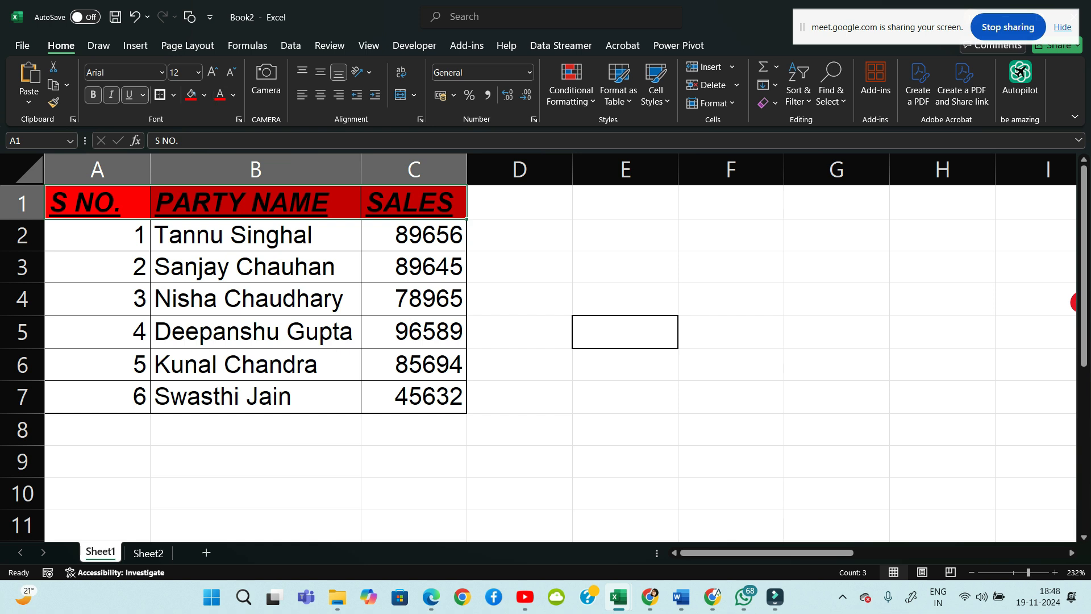
left_click(233, 95)
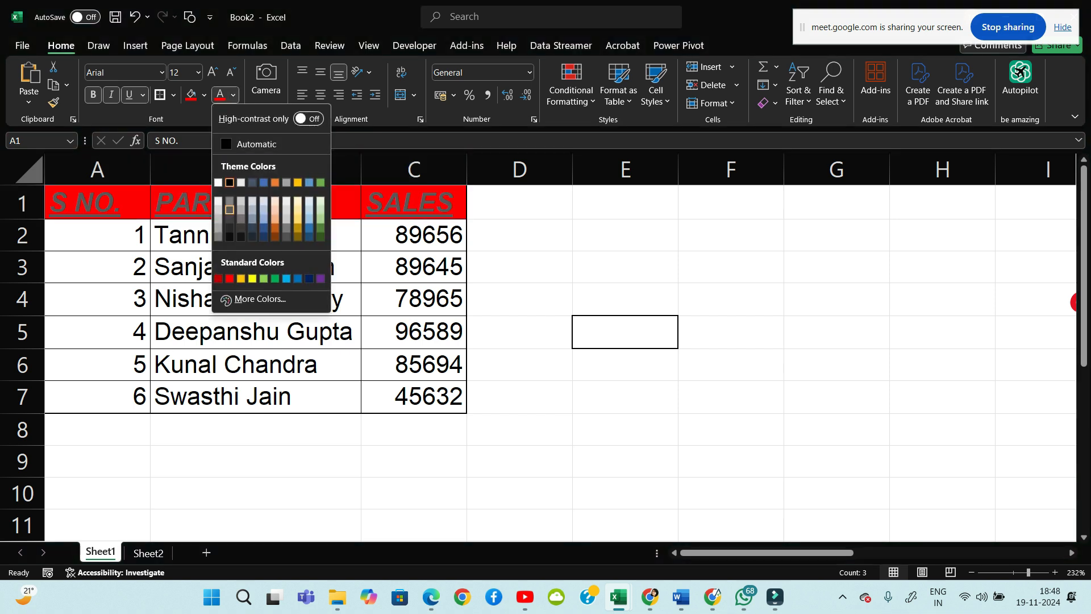
left_click(218, 182)
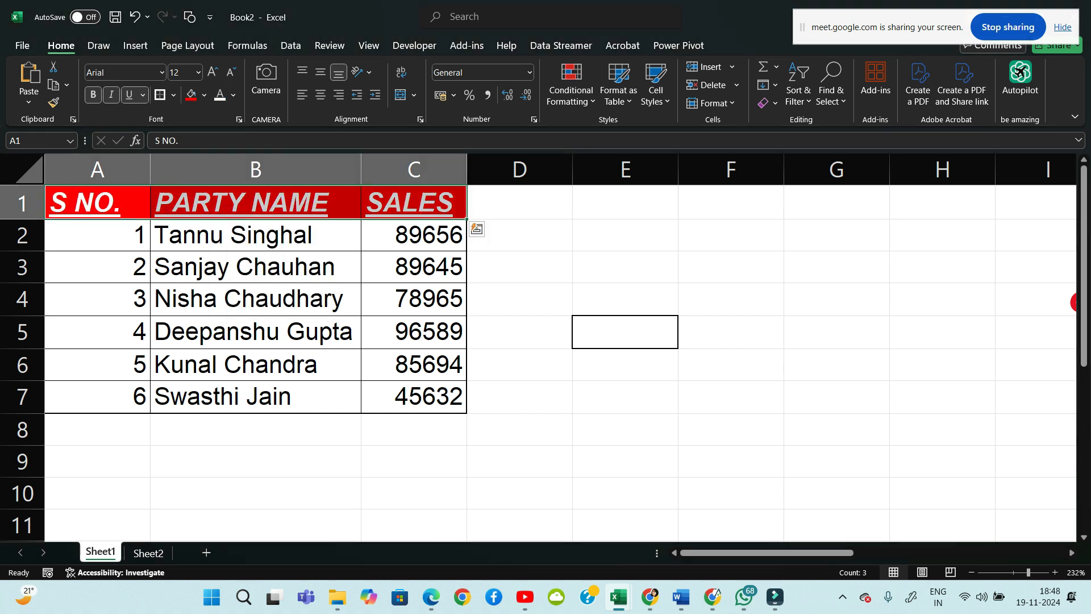
left_click(519, 267)
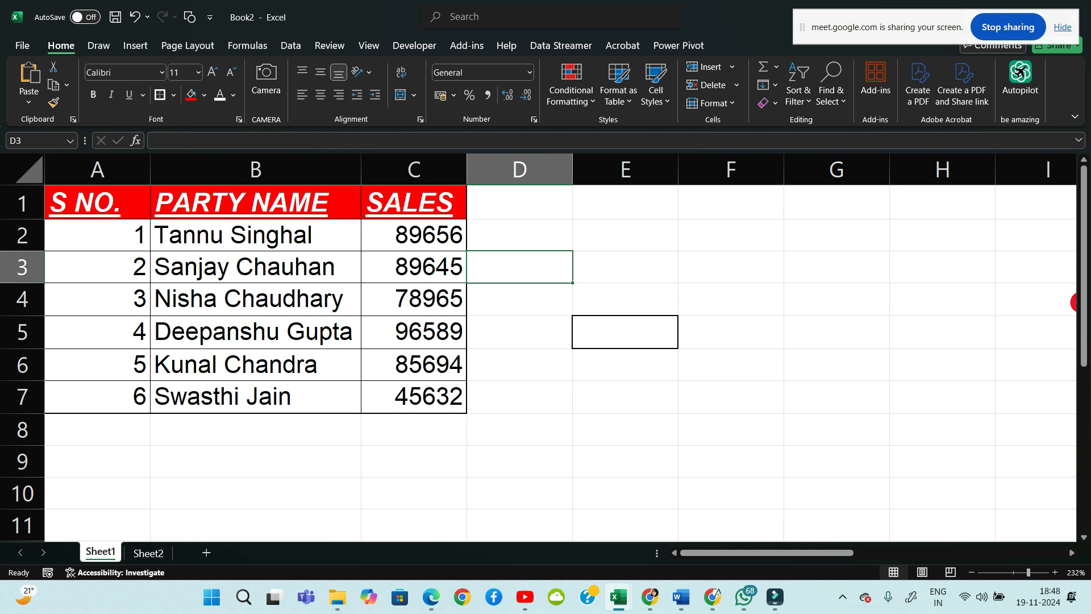
Remove the underline from the header row A1:C1 with Ctrl+U
left_click_drag(97, 202, 414, 202)
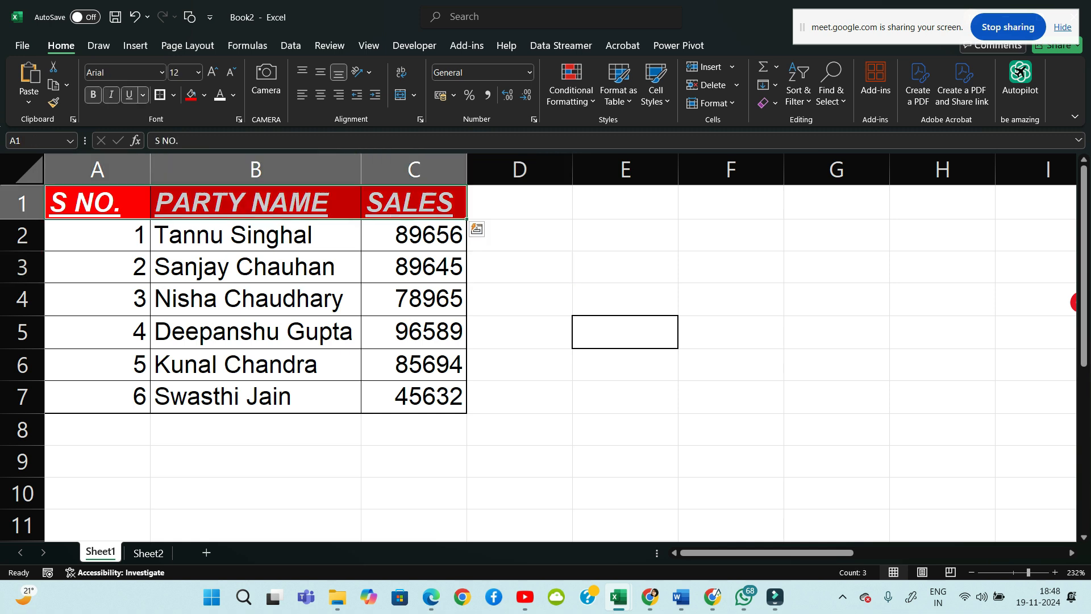
key("ctrl+u")
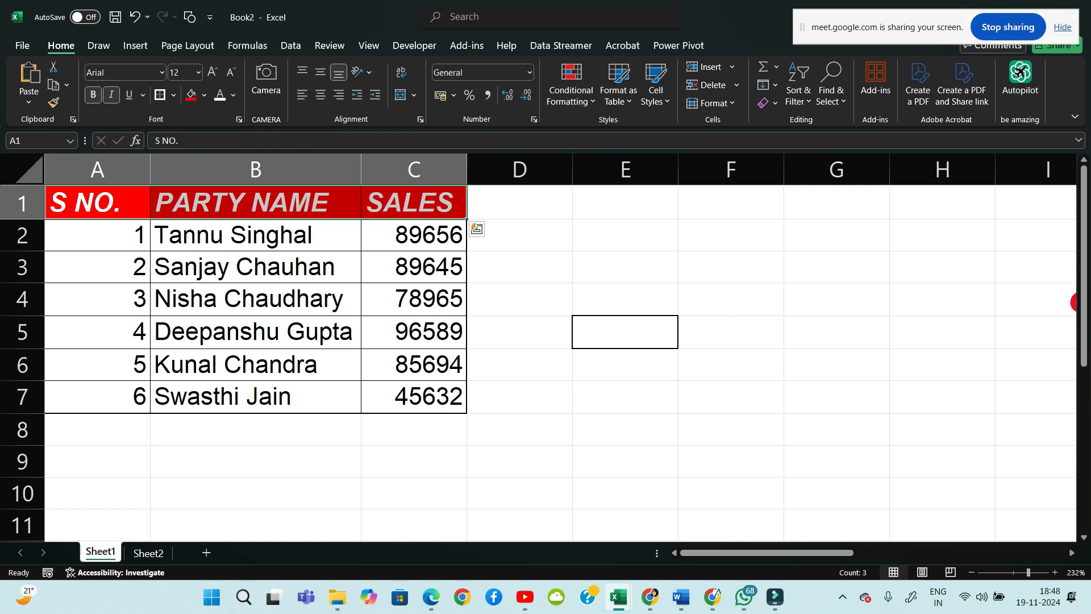
left_click(519, 267)
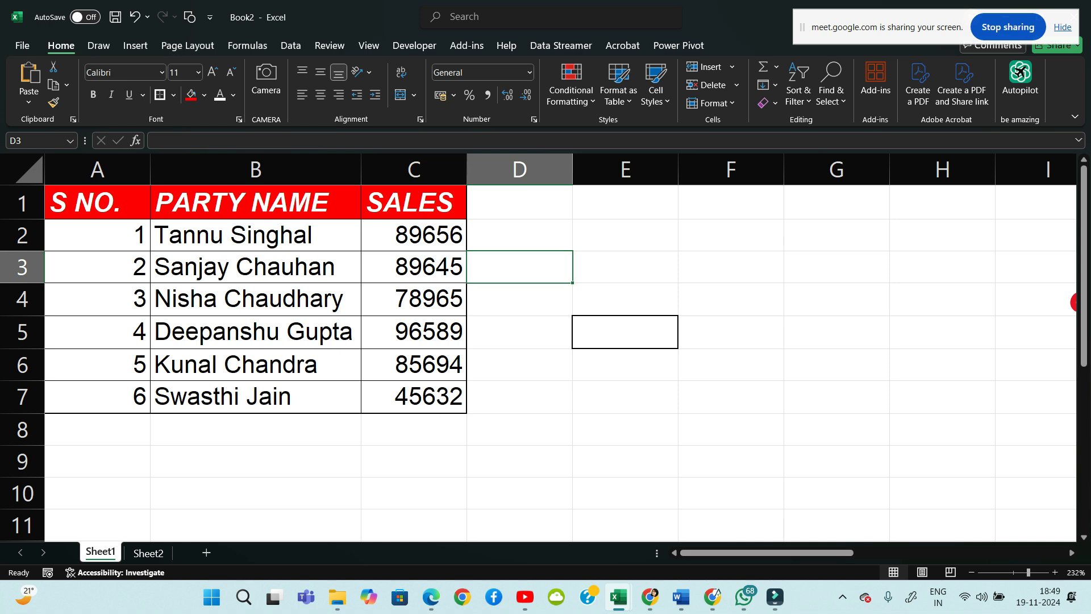
Check the Merge & Center options without merging, then select each header cell
left_click(414, 95)
key("Escape")
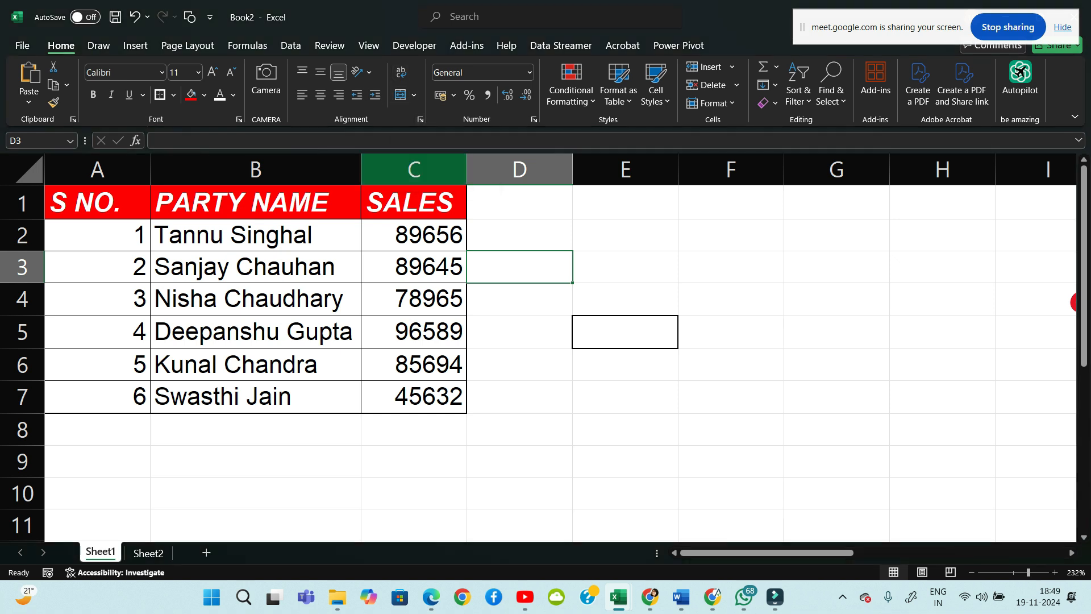
left_click(256, 267)
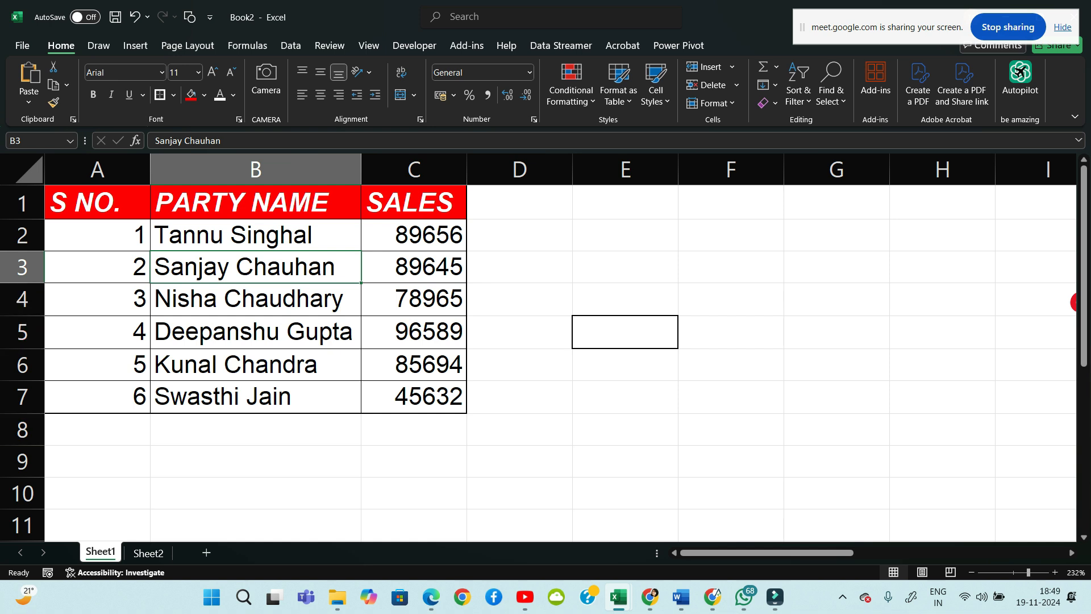
left_click(98, 203)
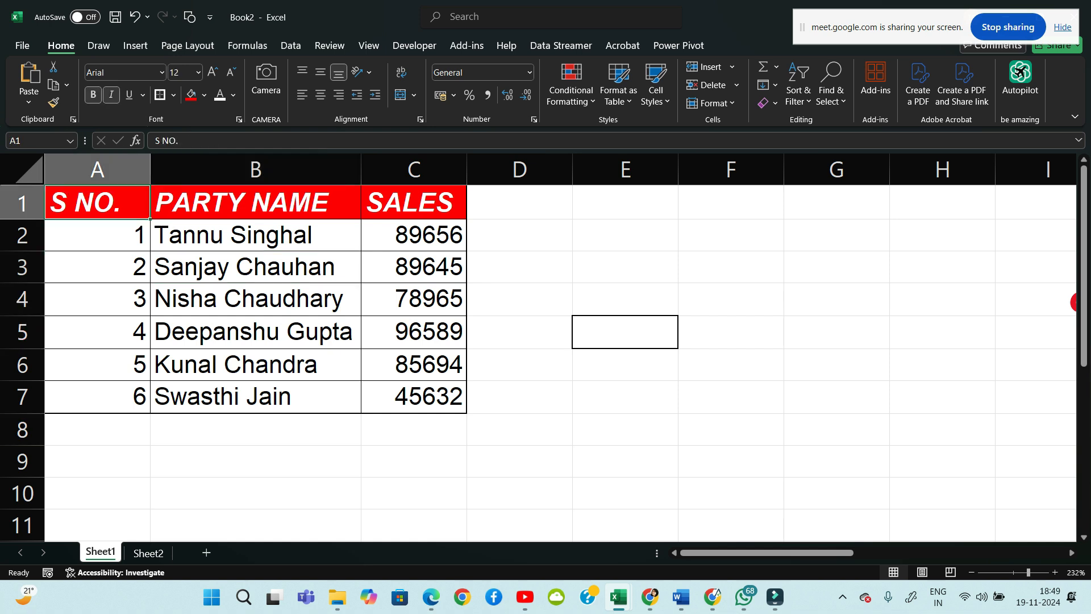
left_click(256, 203)
left_click(414, 203)
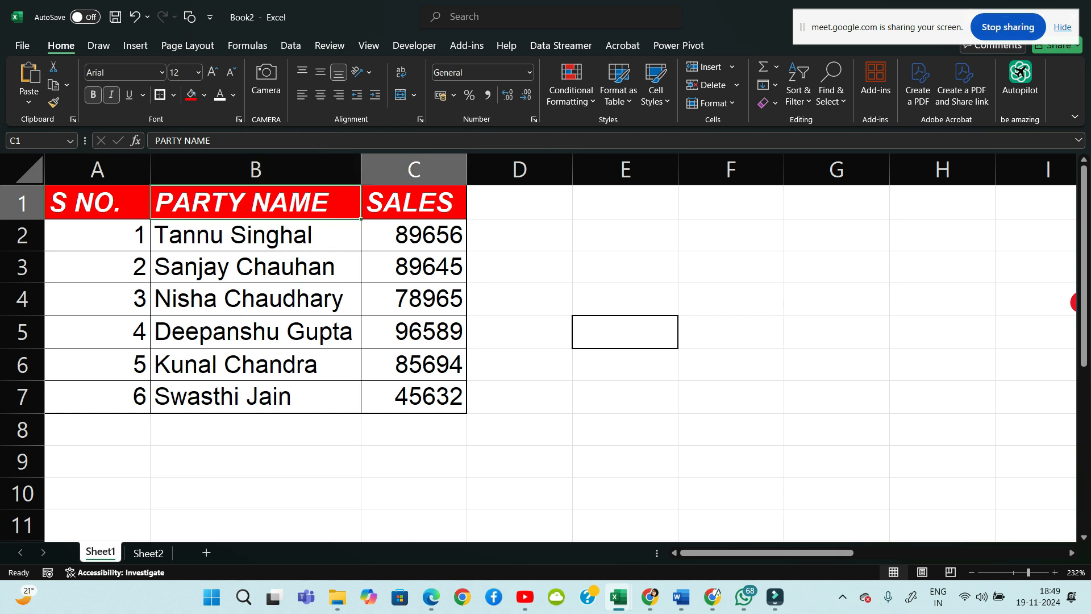
Widen column C for sales and column B to fit the party names
left_click_drag(467, 170, 546, 170)
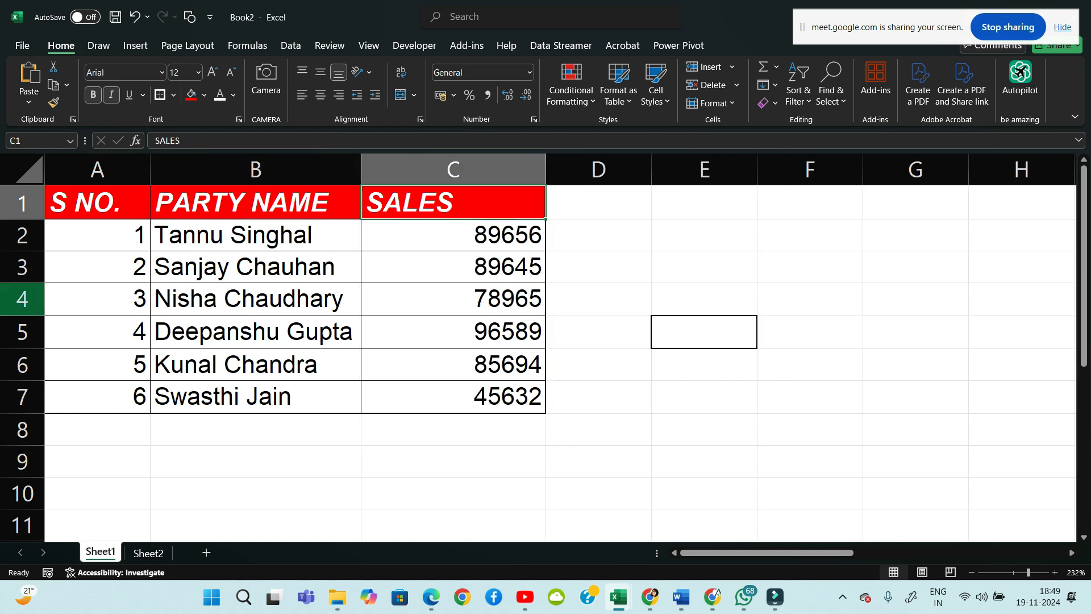
left_click(97, 235)
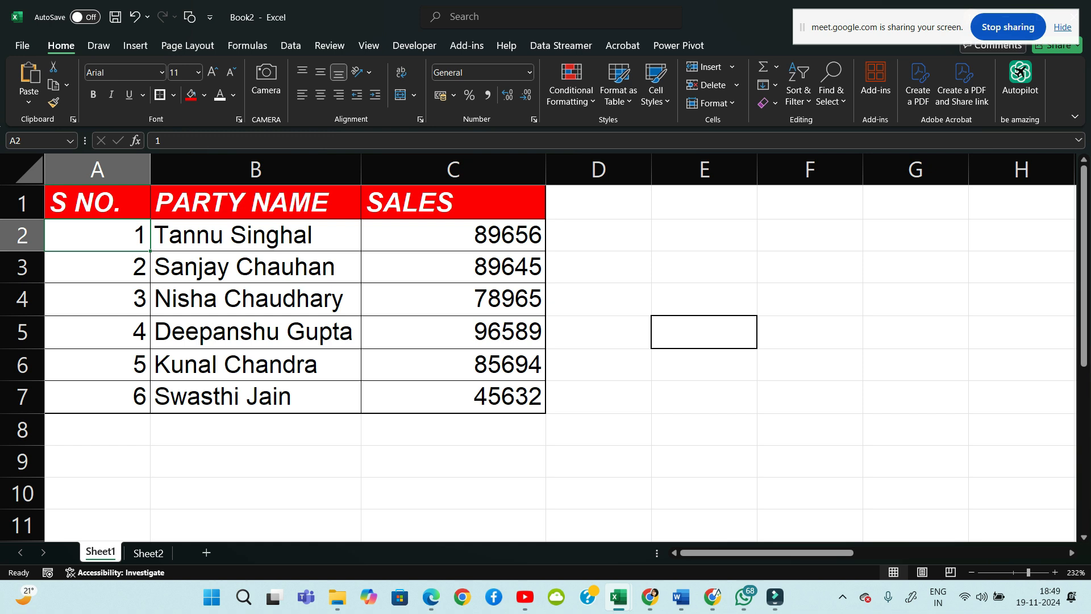
left_click(255, 236)
left_click_drag(360, 169, 431, 169)
left_click(318, 300)
left_click_drag(255, 236, 256, 396)
left_click_drag(524, 235, 524, 364)
left_click(669, 331)
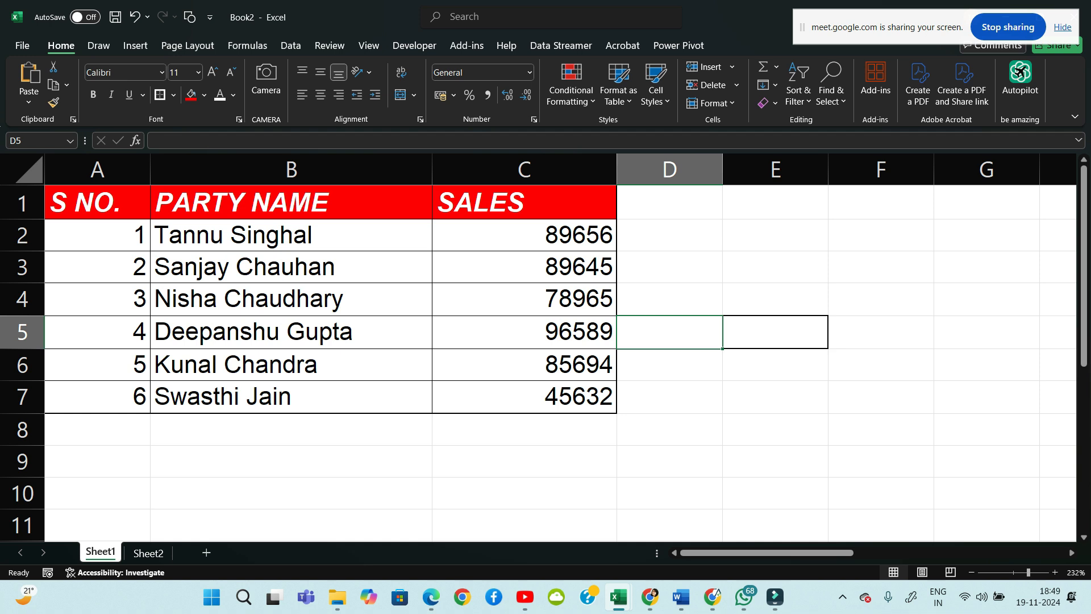
left_click_drag(108, 235, 107, 397)
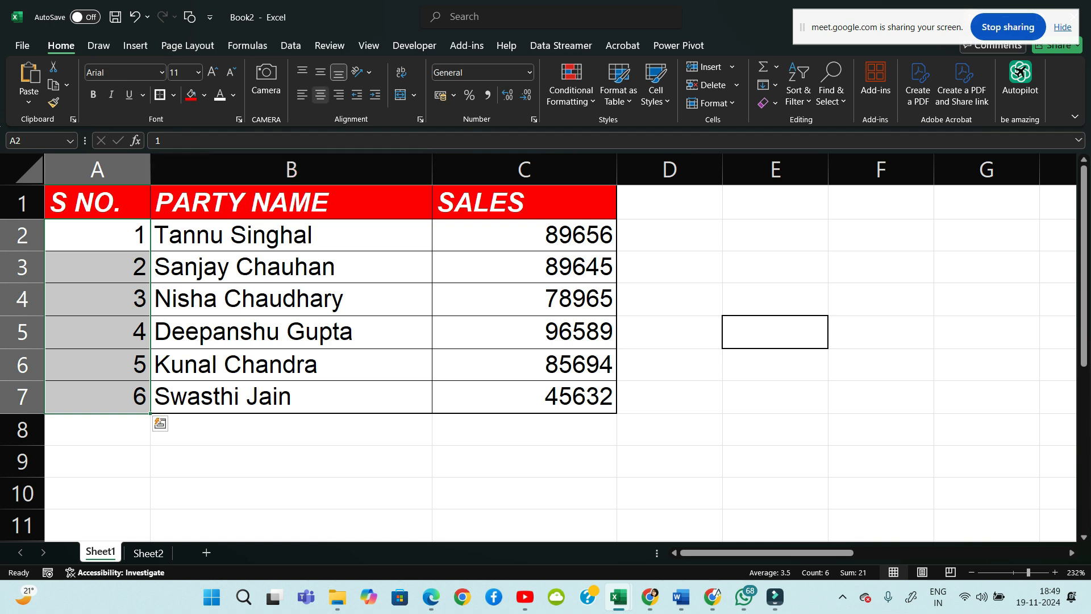
Left-align the serial numbers A2:A7 and the sales values in column C
left_click(302, 94)
left_click(291, 430)
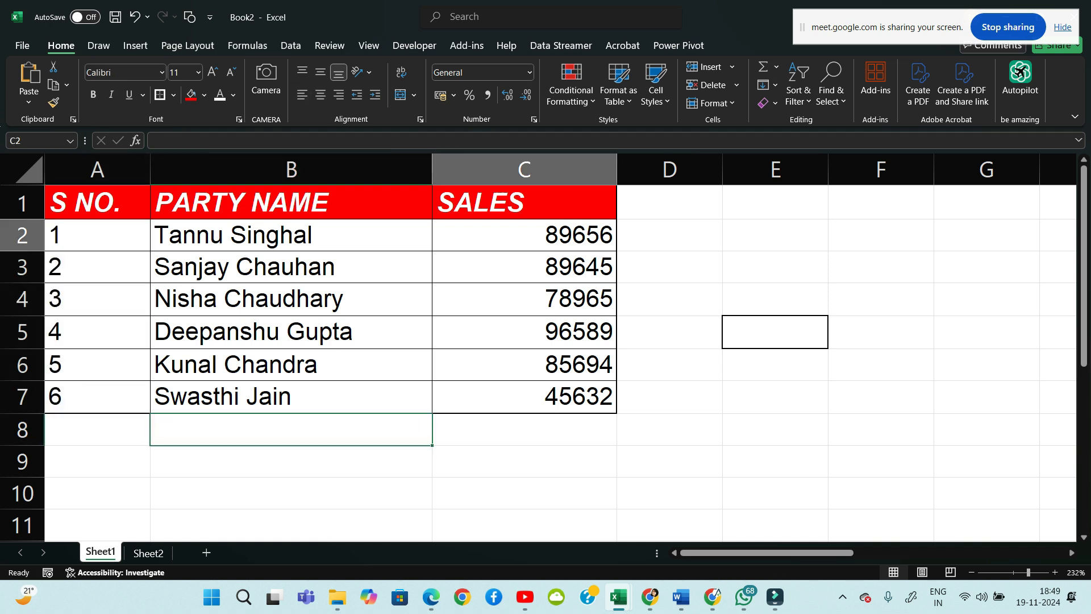
left_click_drag(524, 235, 524, 430)
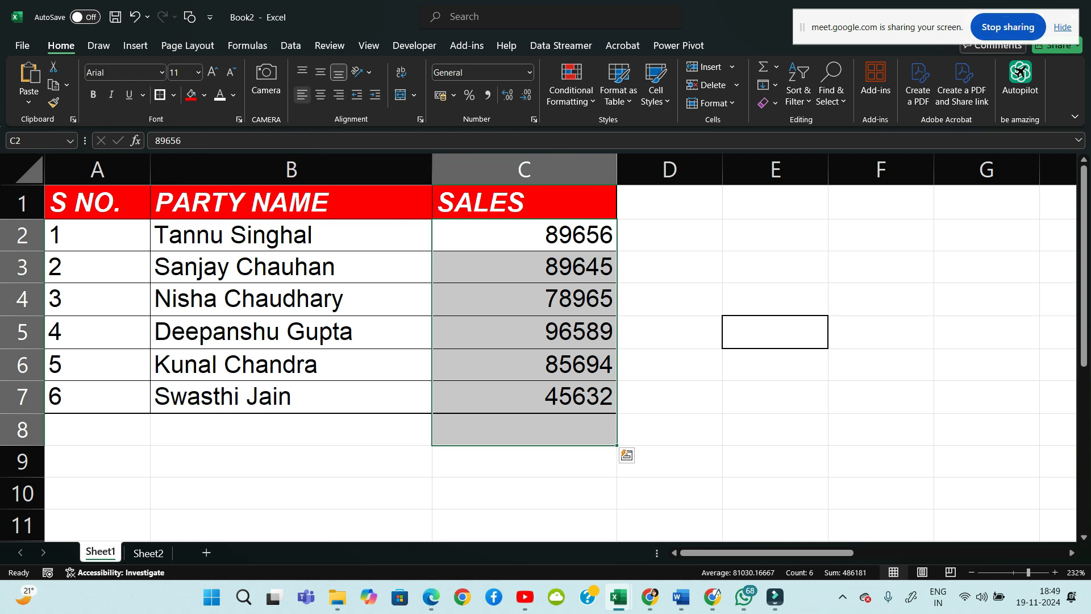
left_click(303, 94)
left_click(291, 461)
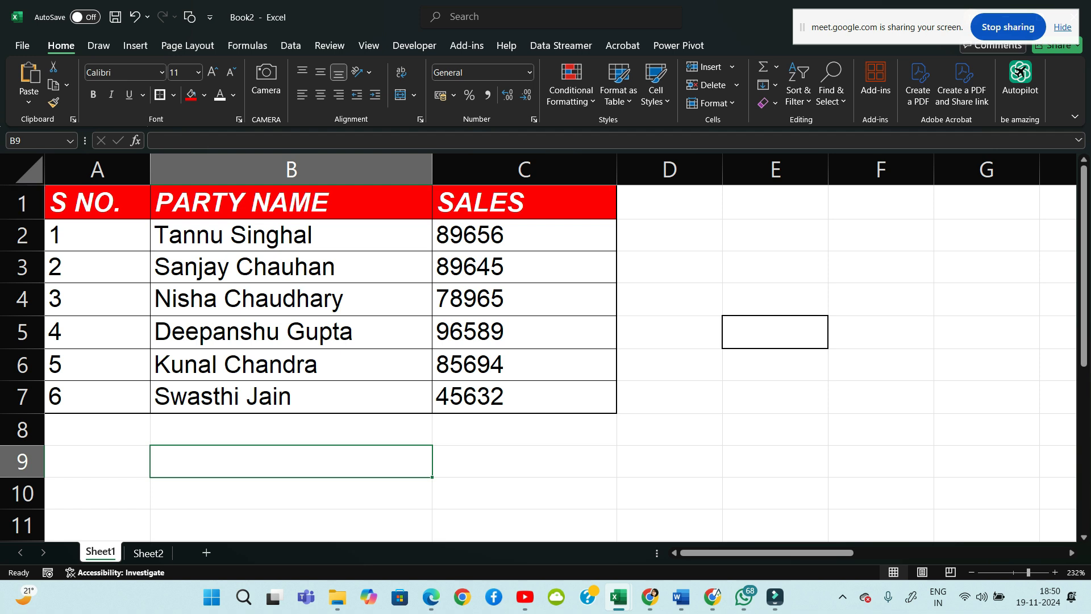
Select the whole table A1:C7 with Ctrl+A
left_click_drag(98, 203, 524, 300)
left_click(291, 332)
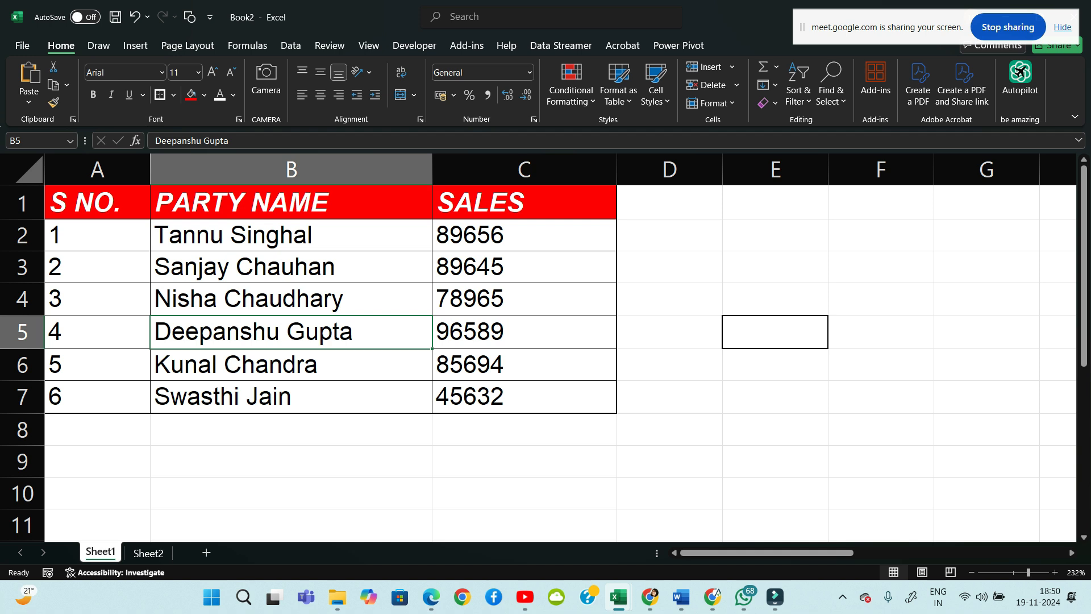
key("ctrl+a")
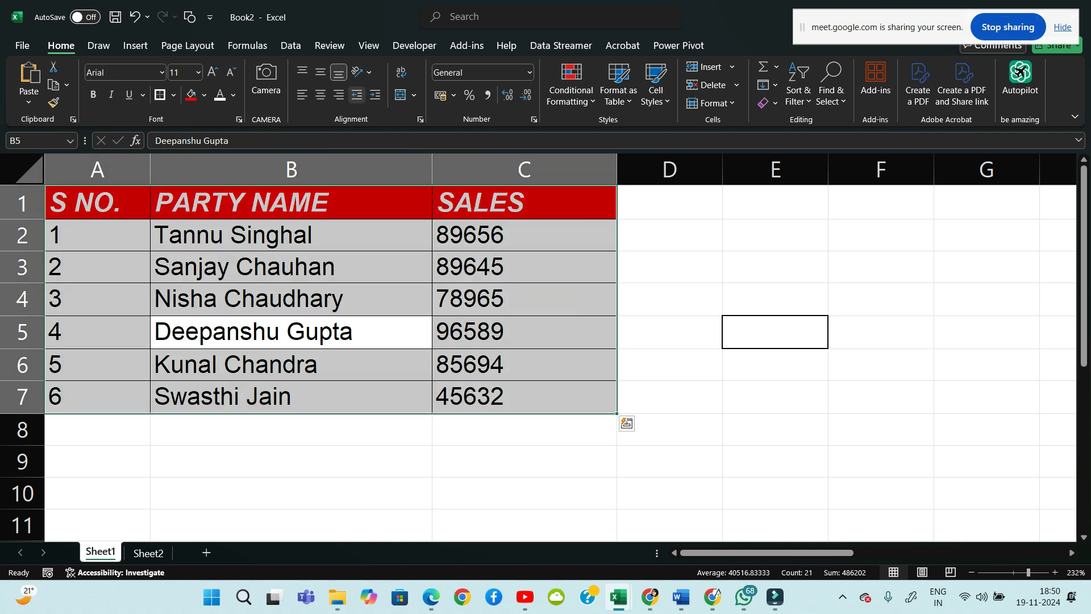
Centre the table text vertically and horizontally, then enlarge row 3 and bottom-align the B3 name
left_click(320, 73)
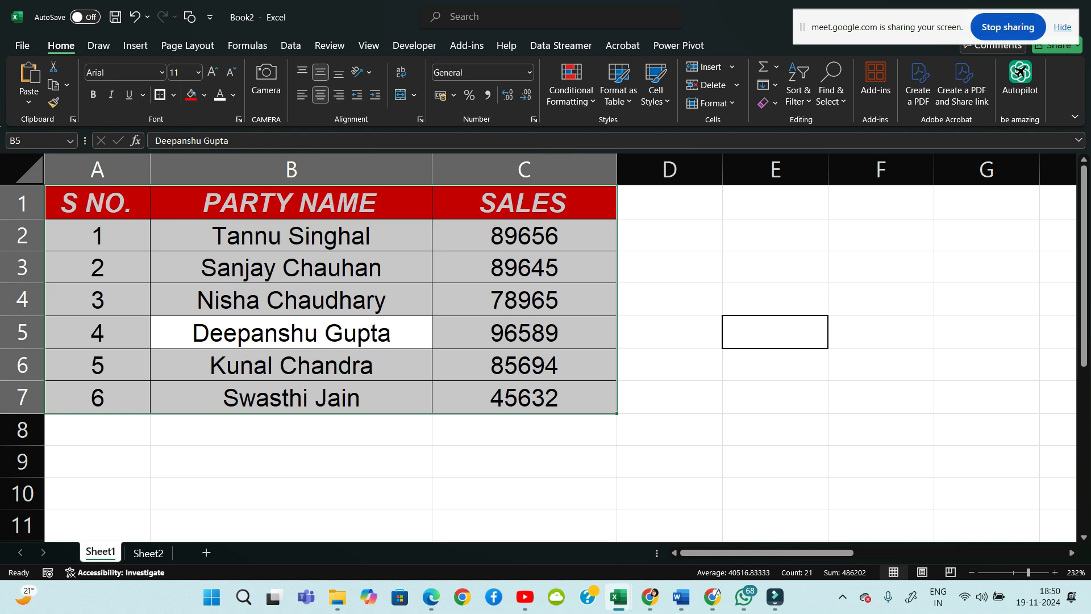
left_click(775, 267)
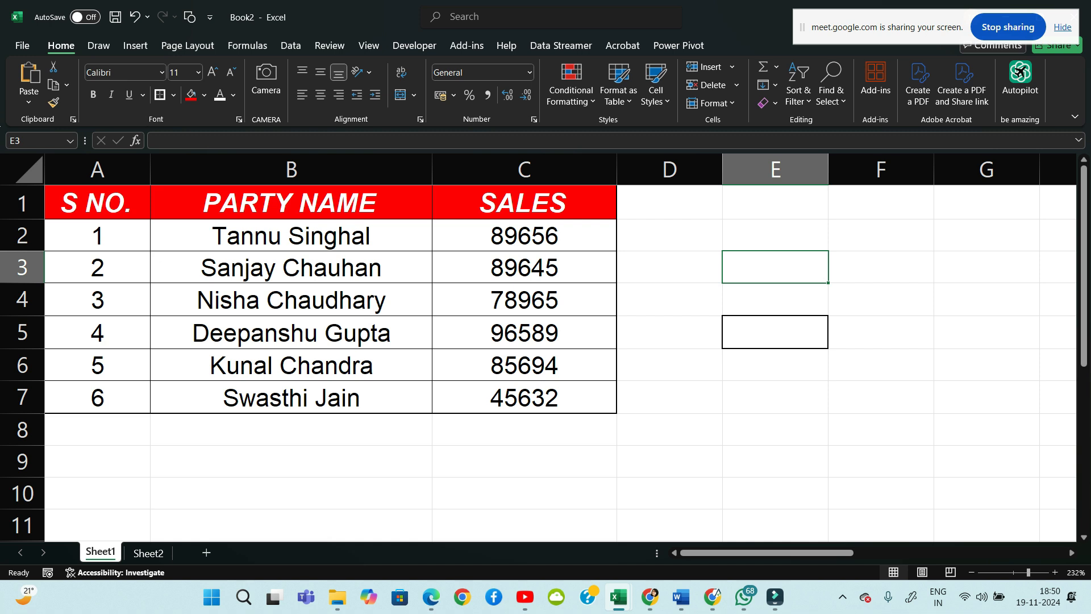
left_click(291, 333)
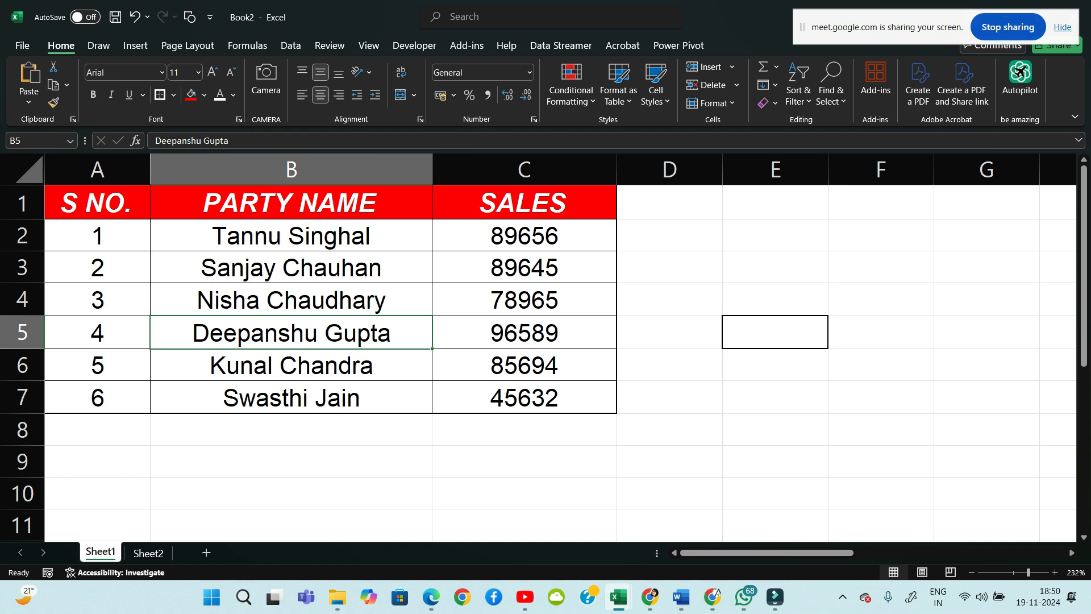
key("Up")
key("Up")
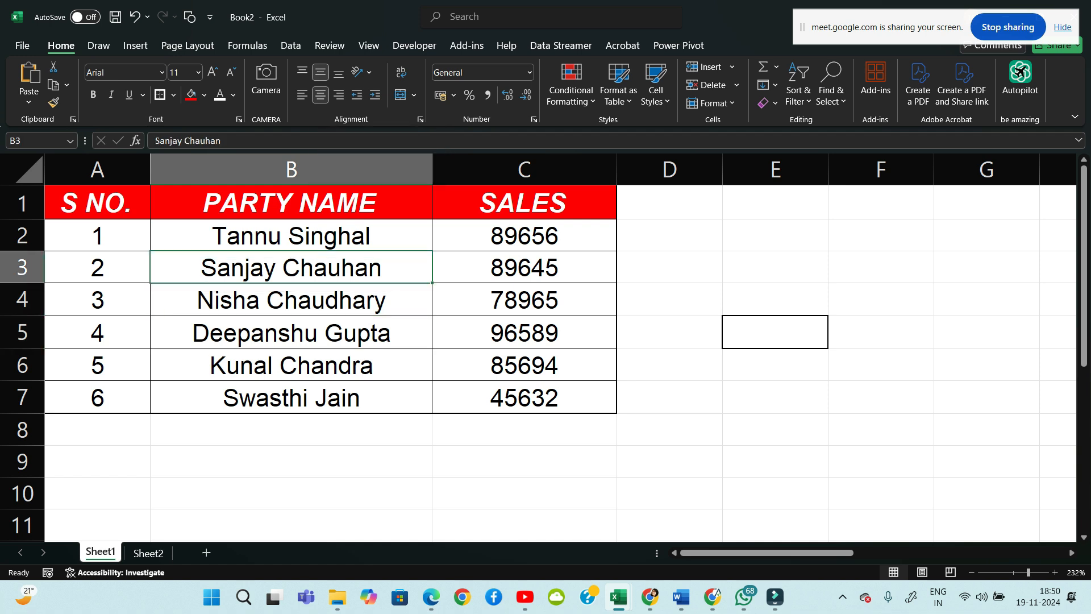
left_click_drag(23, 283, 22, 397)
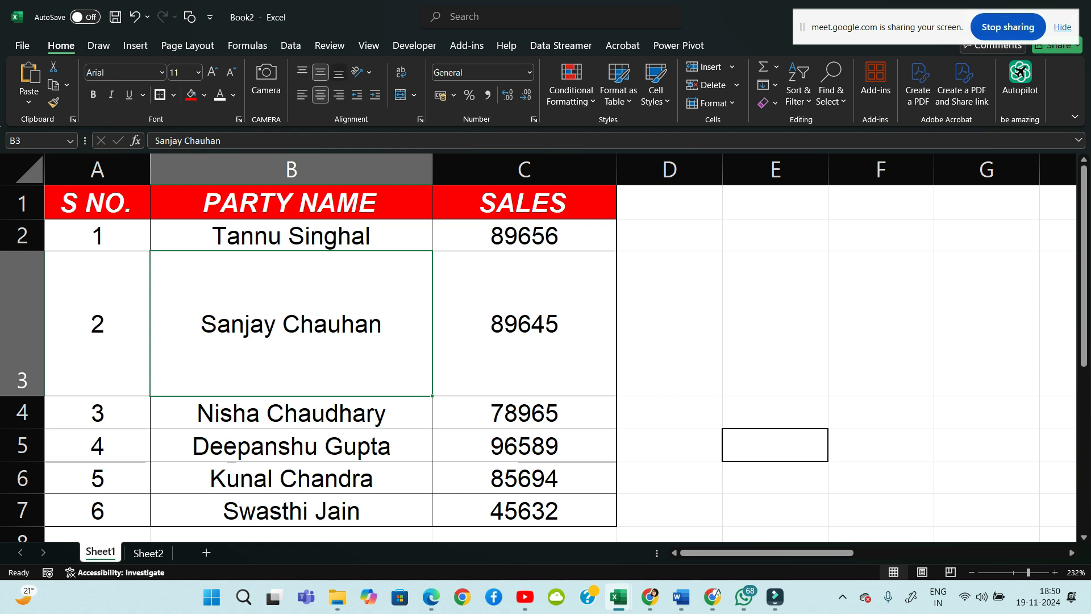
left_click(338, 72)
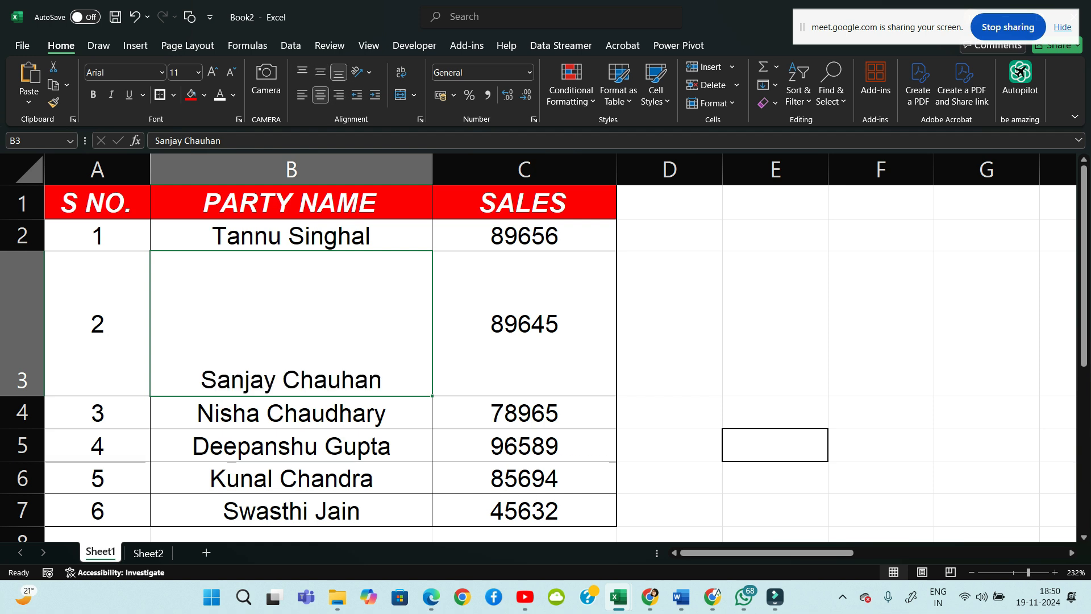
Try bottom, top, middle, left, right and centre alignment on B4 and B3, then AutoFit row 3
left_click(291, 413)
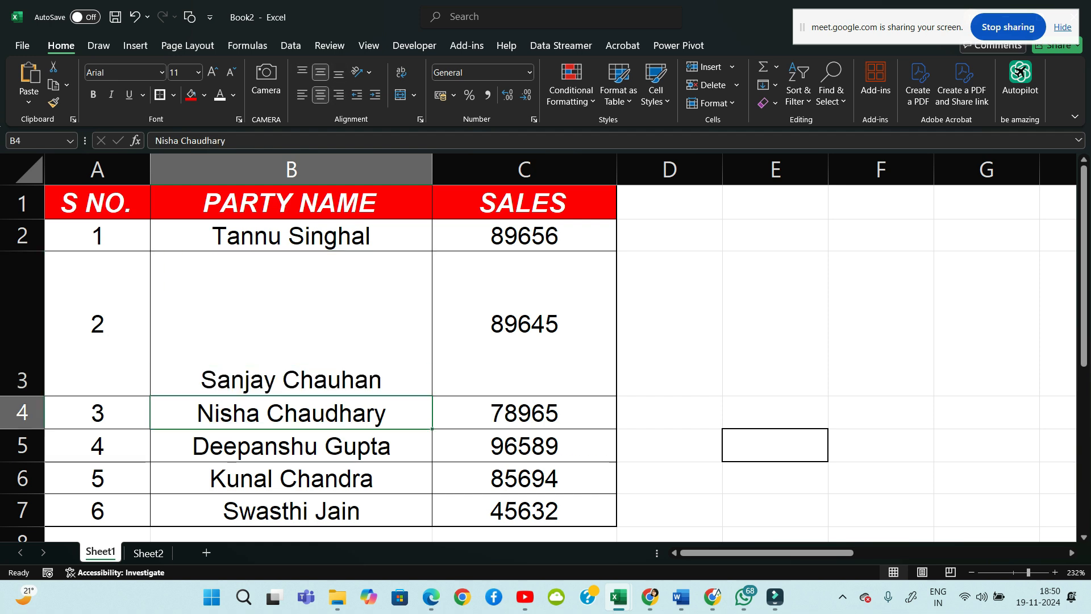
left_click(339, 72)
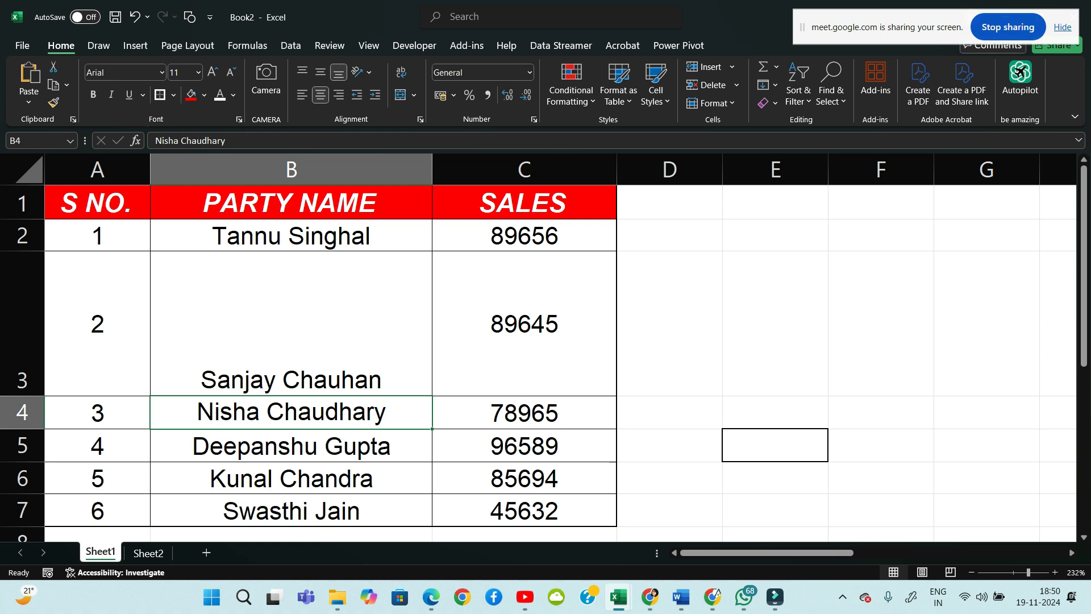
left_click(291, 323)
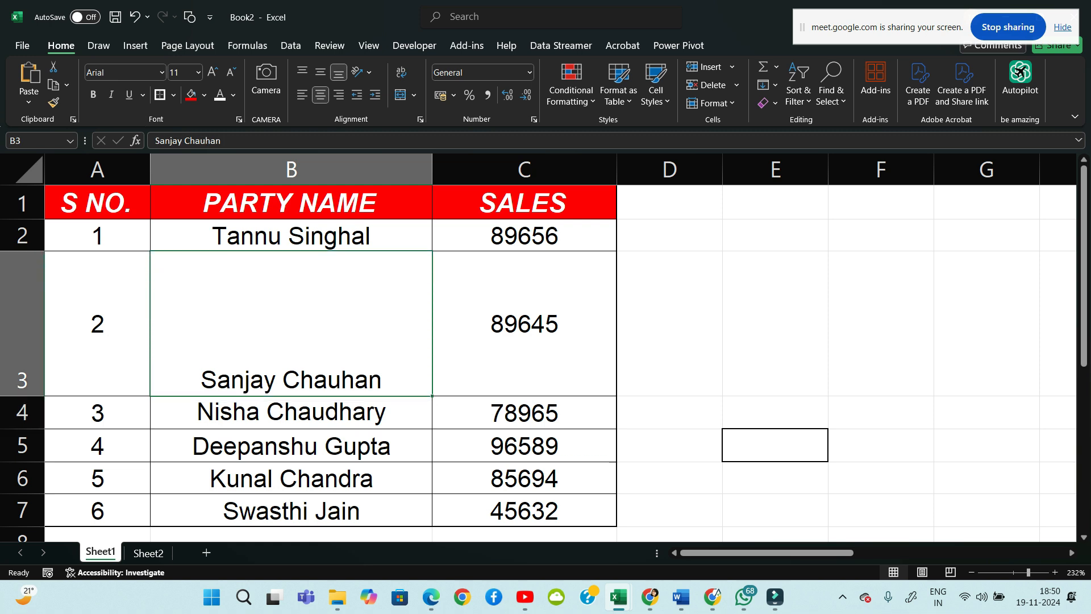
left_click(302, 72)
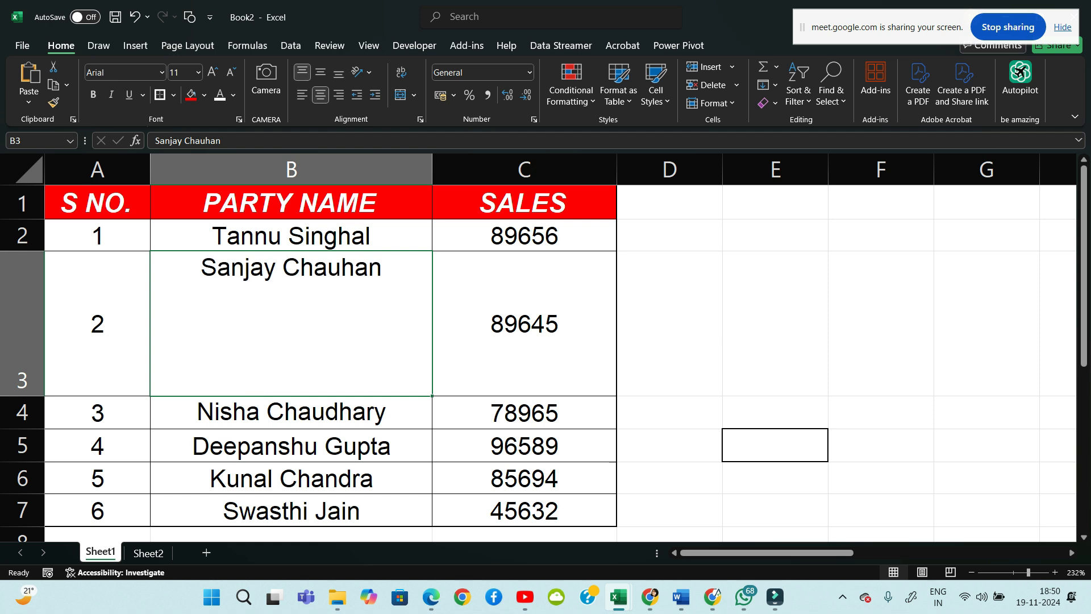
left_click(321, 72)
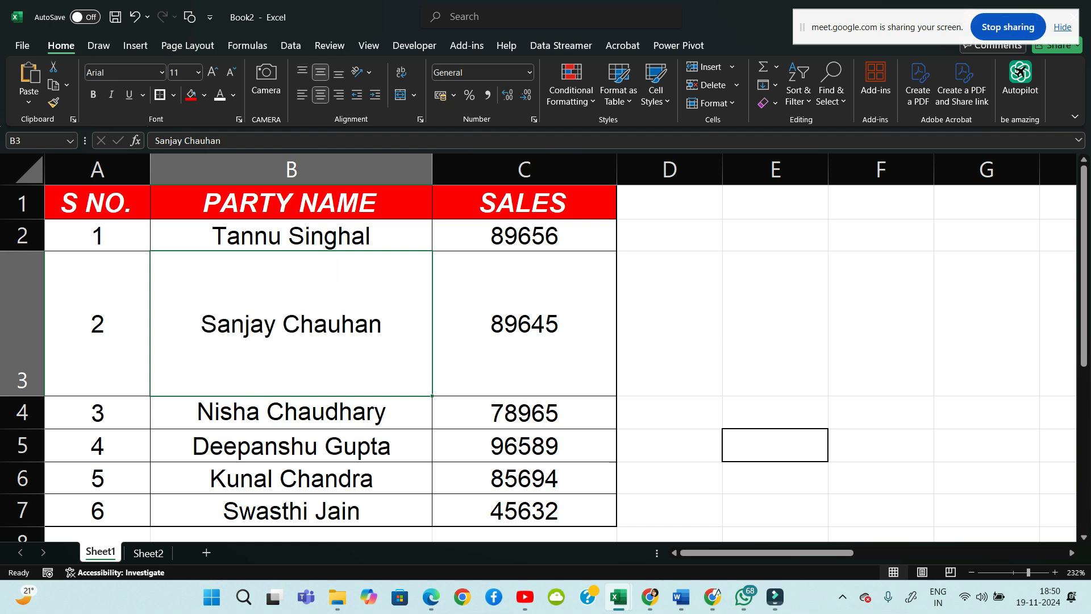
left_click(302, 94)
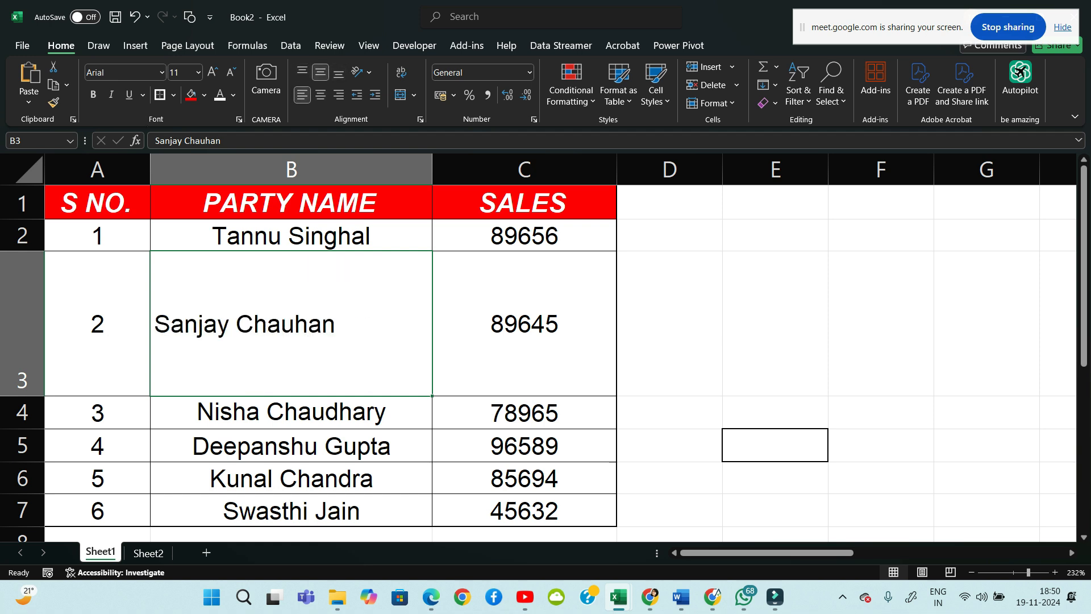
left_click(338, 95)
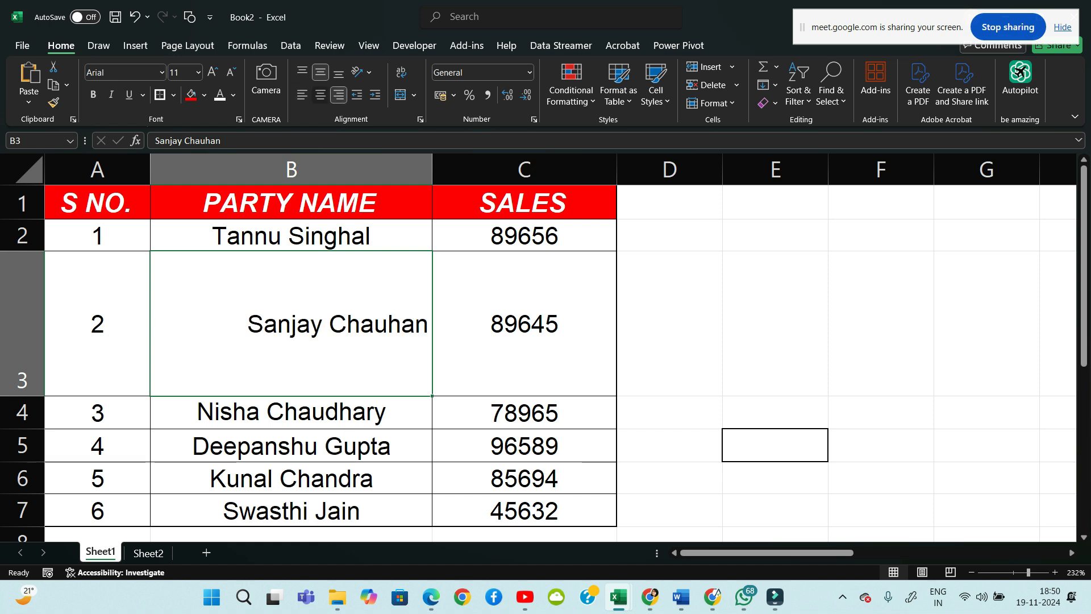
left_click(321, 94)
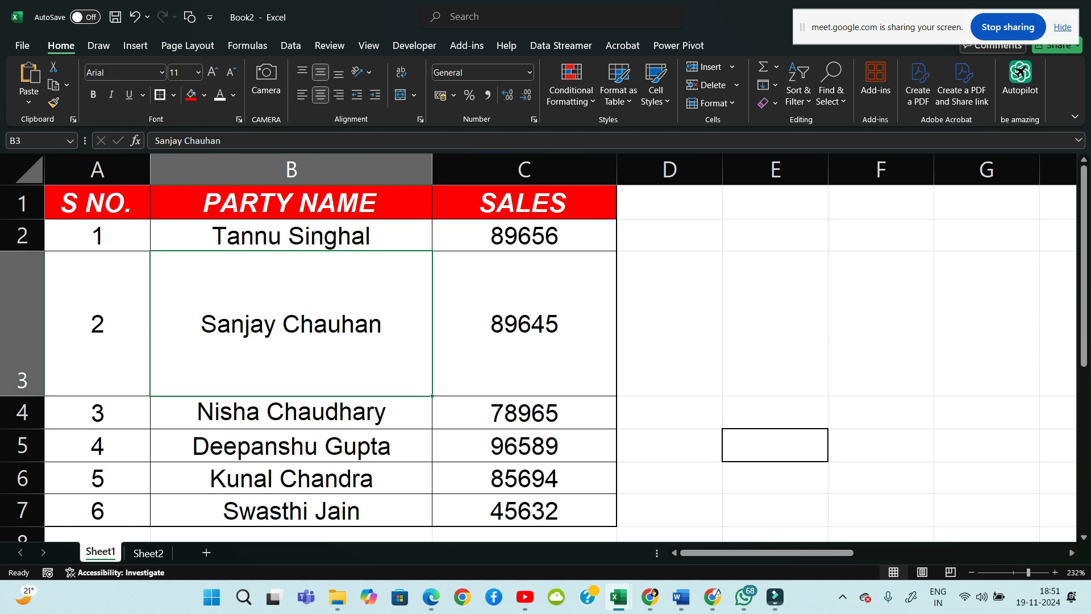
double_click(22, 396)
Select the whole table from B2 with Ctrl+A, then deselect it via an empty cell below
left_click(23, 396)
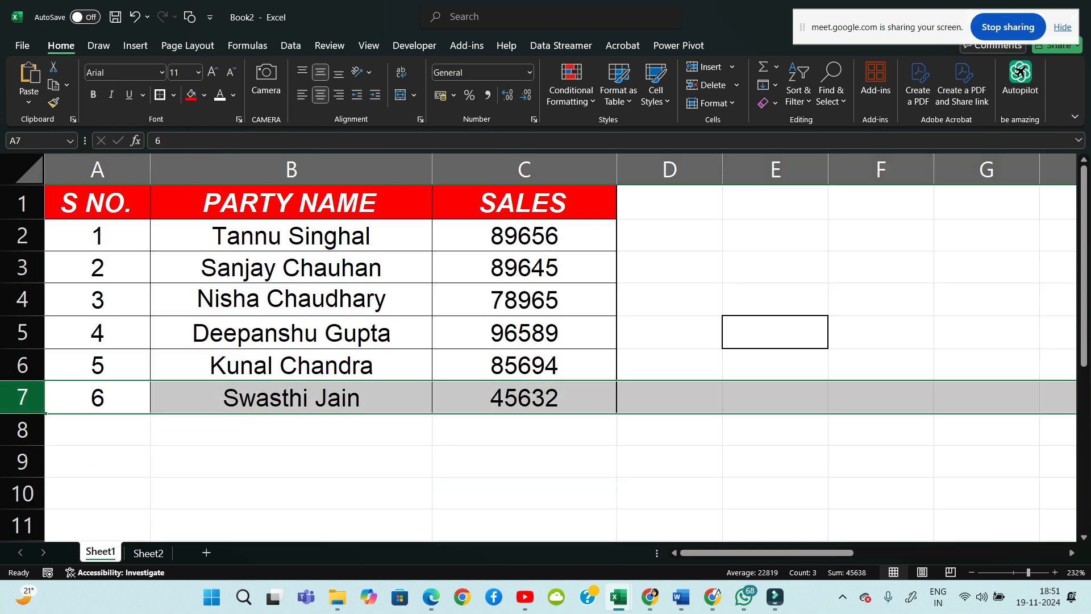
left_click(291, 462)
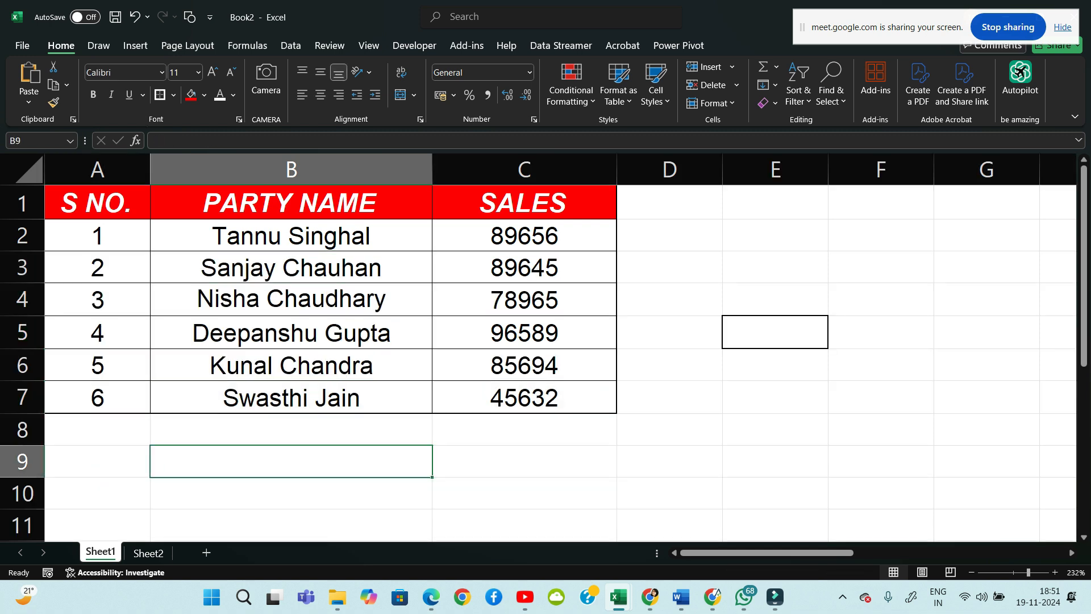
left_click(291, 235)
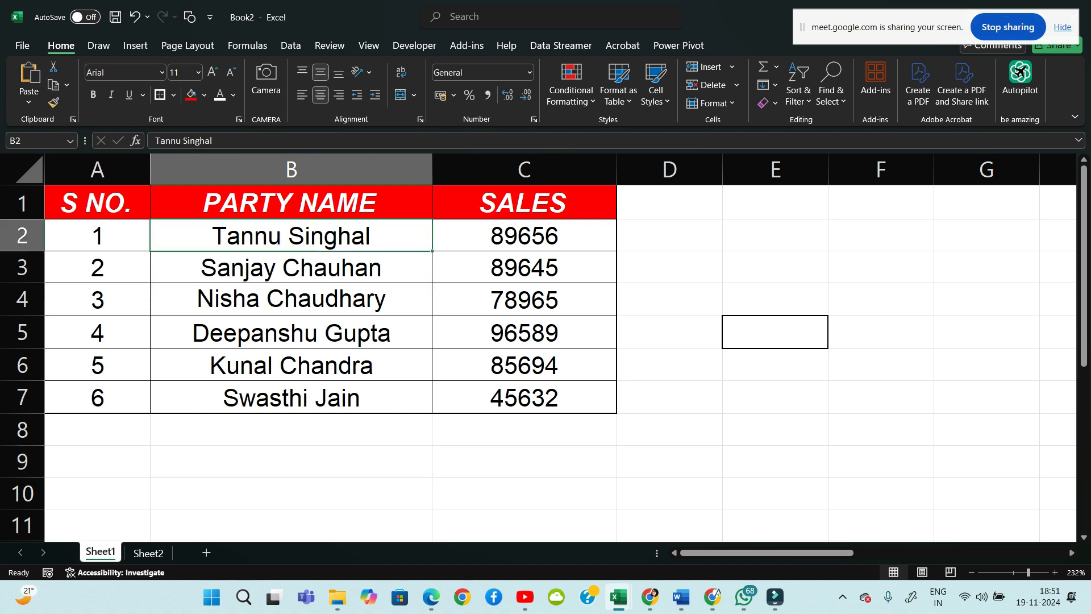
key("ctrl+a")
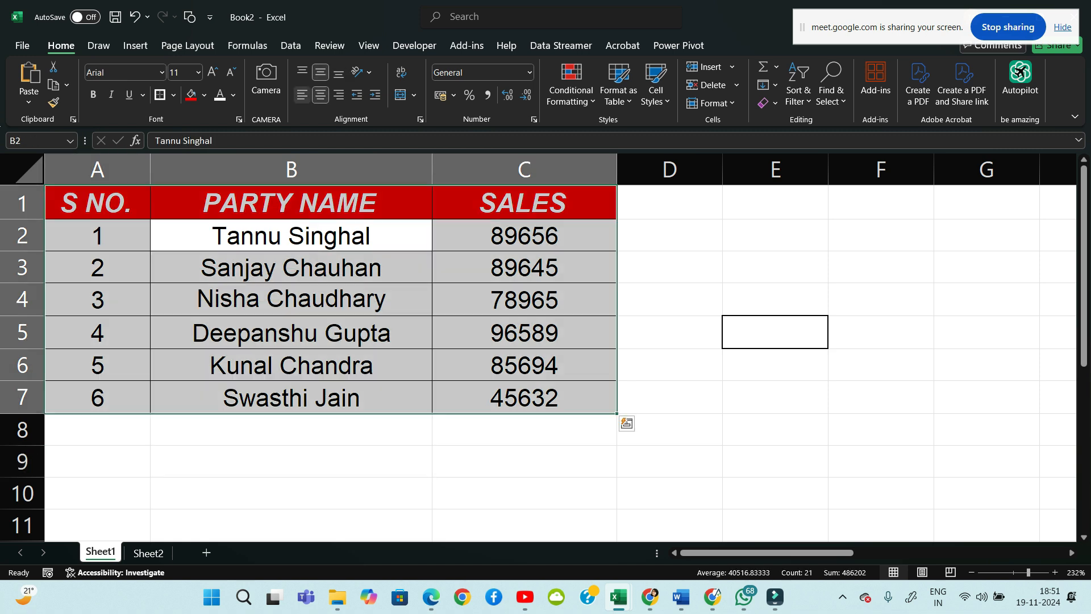
left_click(291, 494)
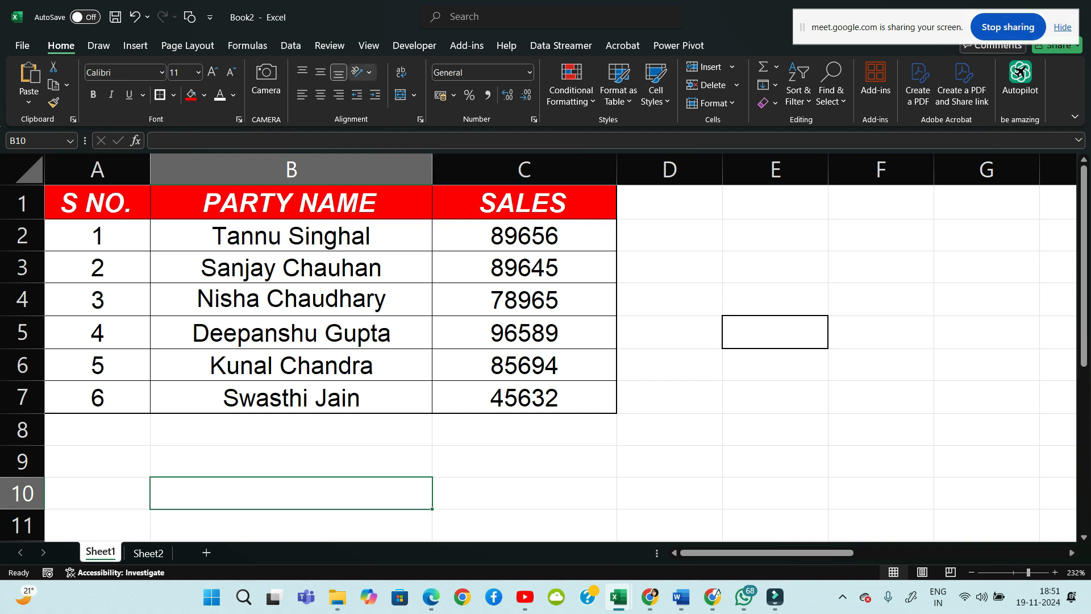
left_click(291, 461)
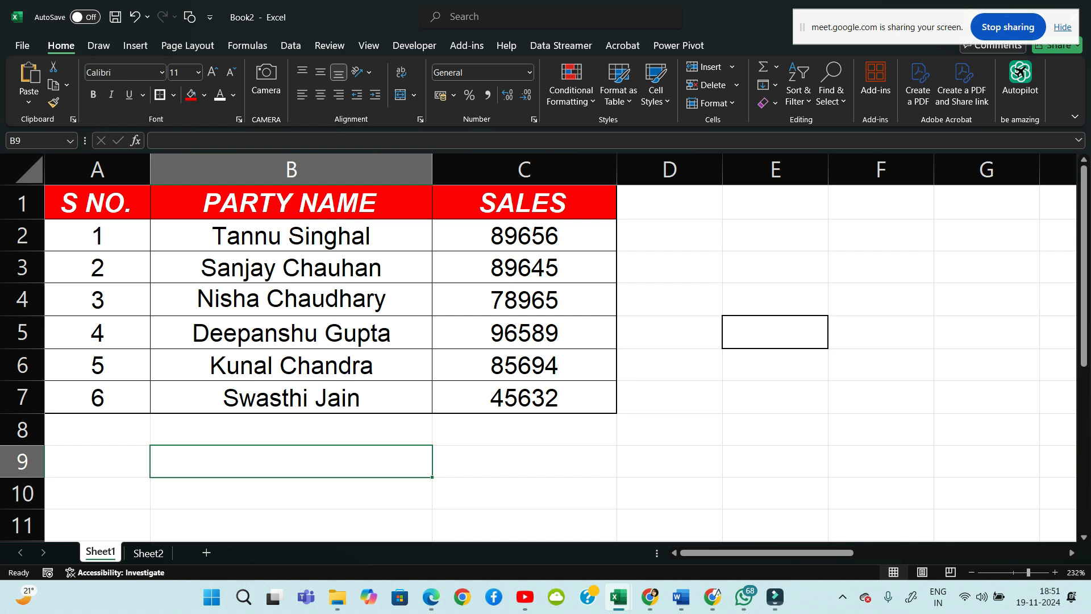
Left-align the PARTY NAME header in cell B1
left_click(291, 202)
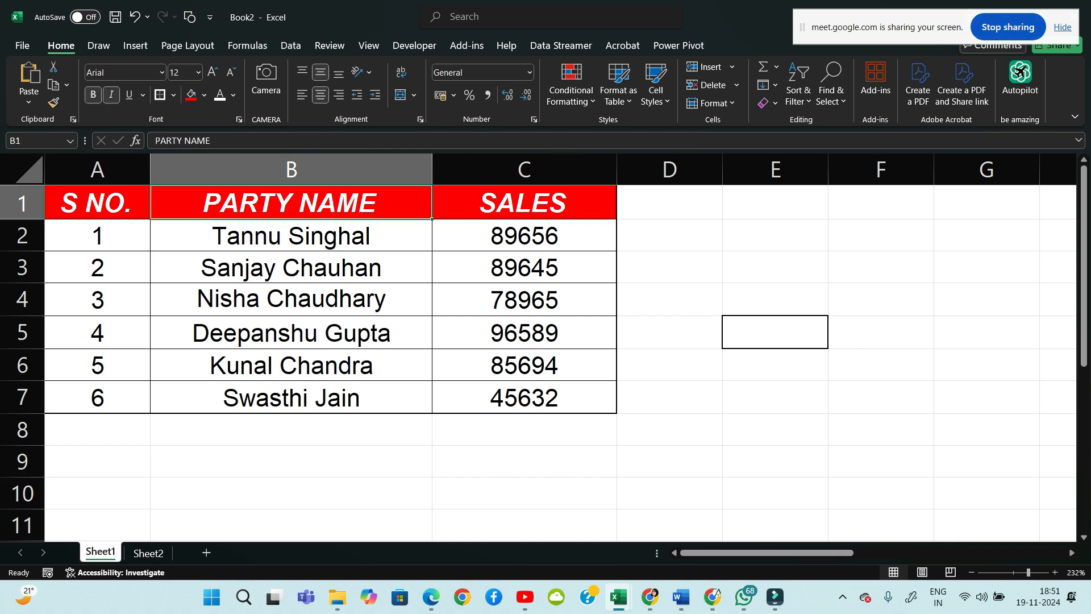
left_click_drag(291, 235, 291, 397)
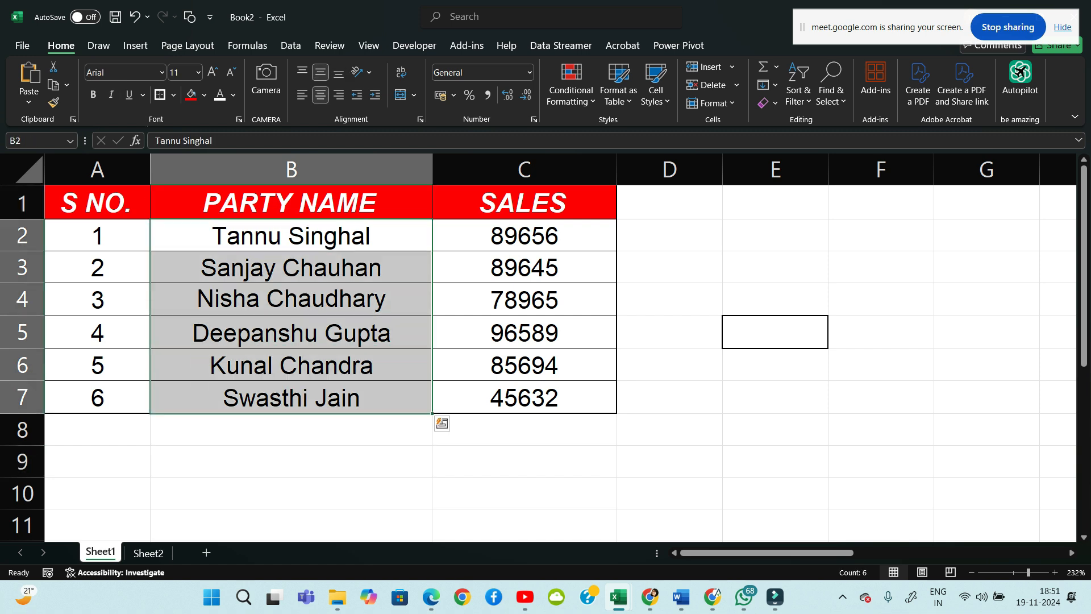
left_click(291, 202)
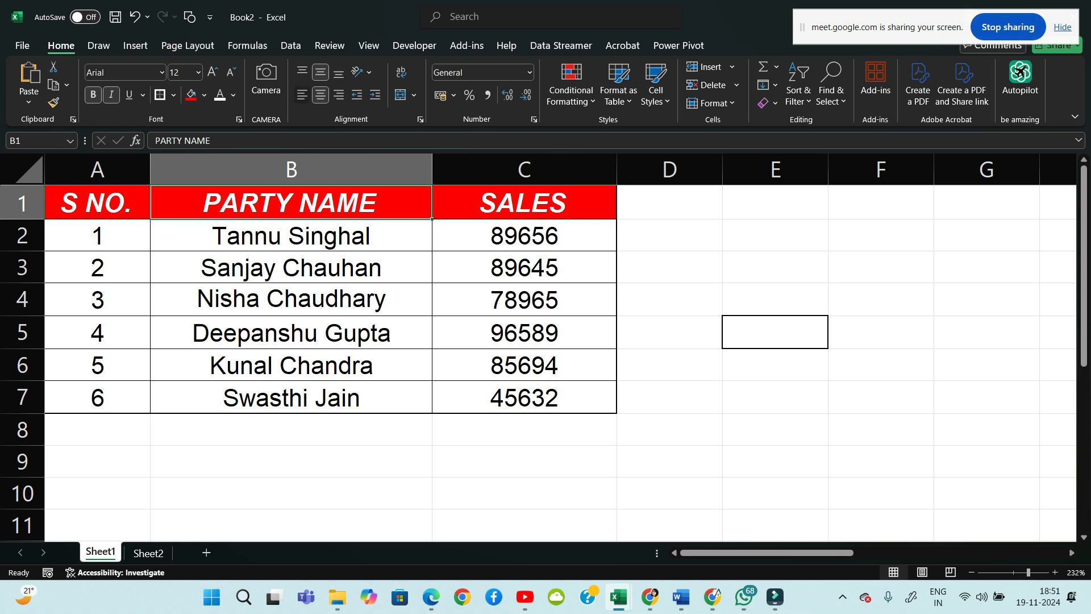
left_click(302, 95)
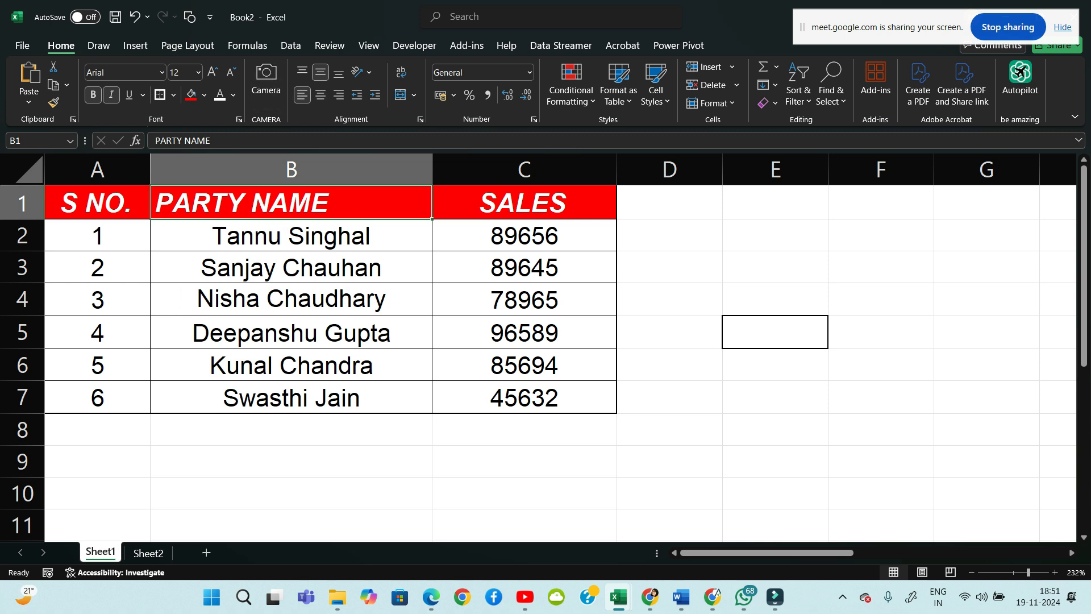
Handwrite 'Accounts Expert' in pink pen ink beside the table
left_click(99, 46)
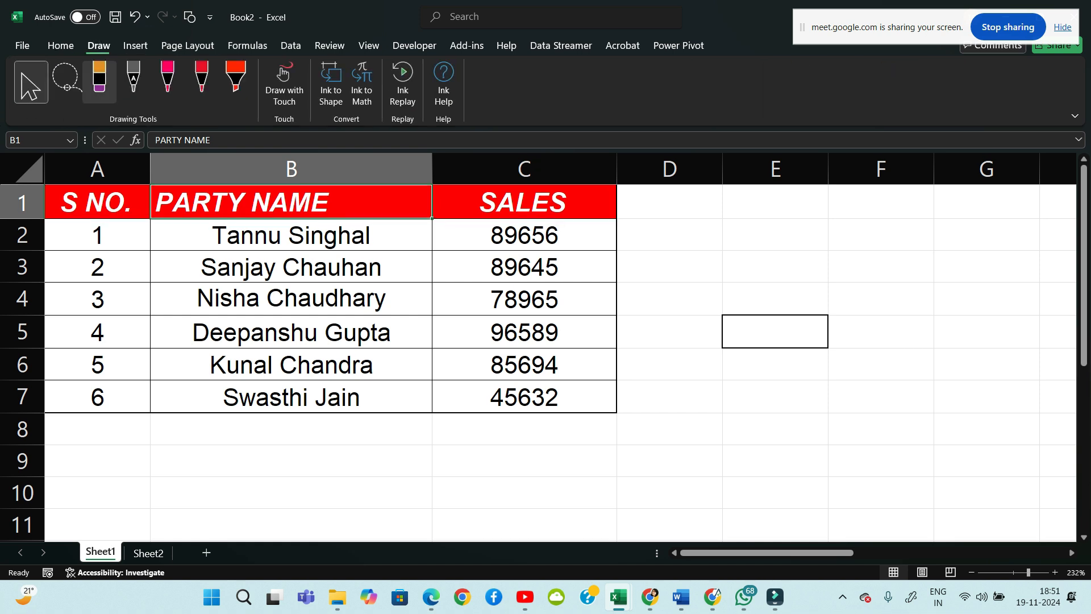
left_click(168, 79)
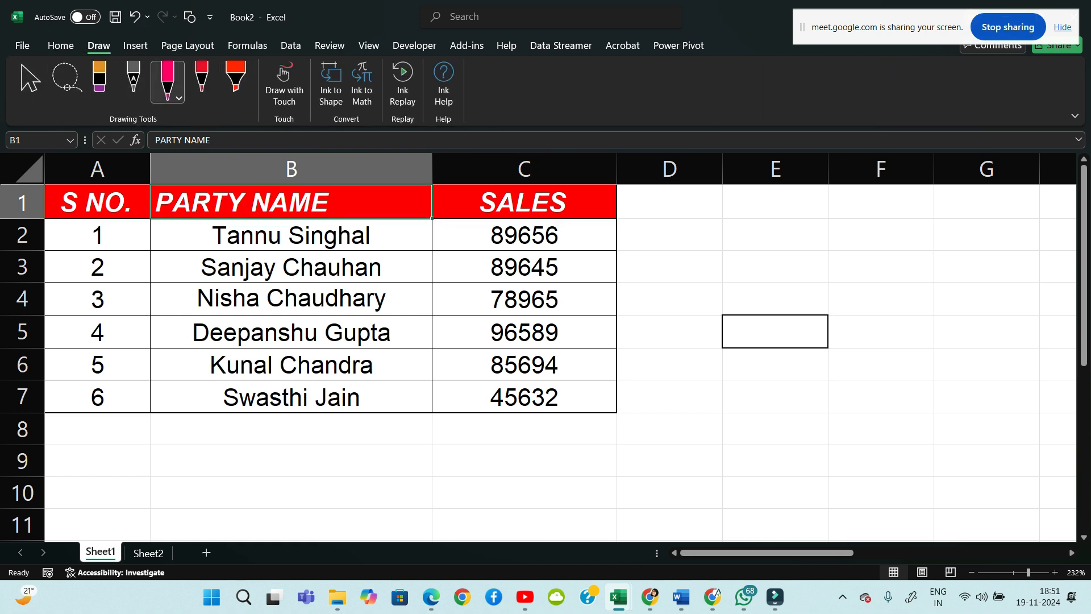
mouse_move(668, 253)
left_mouse_down()
mouse_move(692, 250)
mouse_move(689, 238)
left_mouse_up()
mouse_move(708, 234)
left_mouse_down()
mouse_move(705, 248)
mouse_move(725, 245)
left_mouse_up()
left_click_drag(736, 232, 771, 237)
left_click_drag(777, 218, 781, 236)
mouse_move(805, 218)
left_mouse_down()
mouse_move(817, 215)
mouse_move(821, 238)
mouse_move(830, 233)
left_mouse_up()
left_click_drag(831, 224, 820, 234)
mouse_move(841, 223)
left_mouse_down()
mouse_move(844, 253)
mouse_move(847, 235)
mouse_move(869, 233)
left_mouse_up()
mouse_move(872, 234)
left_mouse_down()
mouse_move(887, 222)
mouse_move(895, 239)
left_mouse_up()
left_click_drag(887, 221, 900, 219)
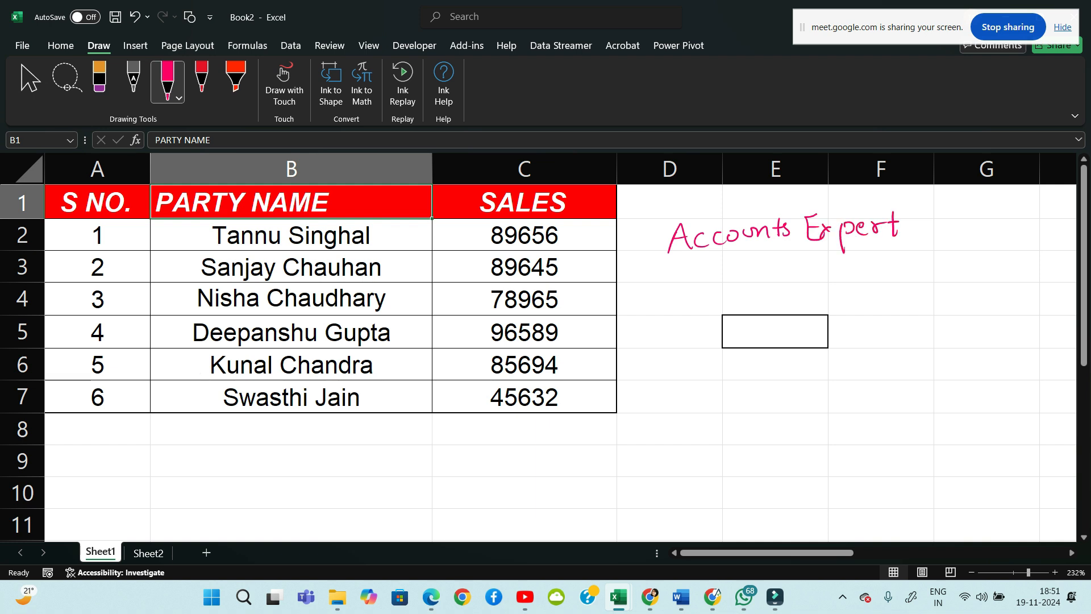
Add bullet dots and handwrite 'Live course' and 'Ms off' below Accounts Expert
left_click_drag(642, 244, 643, 244)
left_click_drag(777, 278, 824, 287)
mouse_move(828, 274)
left_mouse_down()
mouse_move(837, 285)
mouse_move(875, 278)
left_mouse_up()
left_click_drag(886, 267, 942, 267)
left_click_drag(790, 314, 844, 322)
left_click_drag(879, 302, 885, 329)
left_click_drag(903, 297, 897, 324)
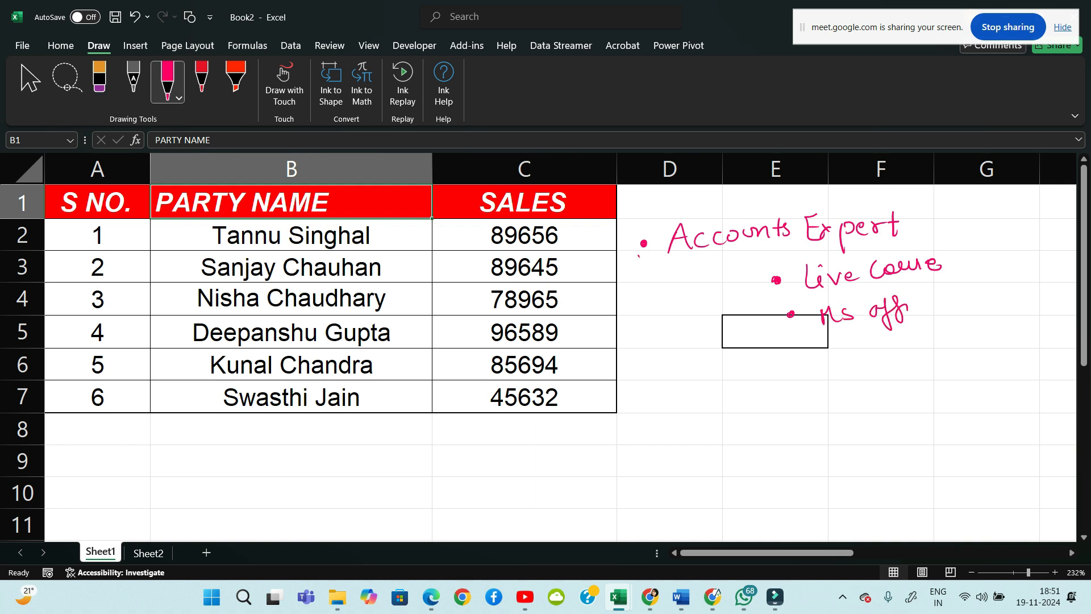
Underline Accounts Expert, write 'left' above it, and box and bracket the Live course notes
left_click_drag(641, 260, 692, 259)
left_click_drag(661, 204, 661, 227)
left_click_drag(670, 218, 700, 219)
left_click_drag(690, 205, 705, 204)
mouse_move(835, 298)
left_mouse_down()
mouse_move(962, 241)
mouse_move(789, 293)
mouse_move(838, 297)
left_mouse_up()
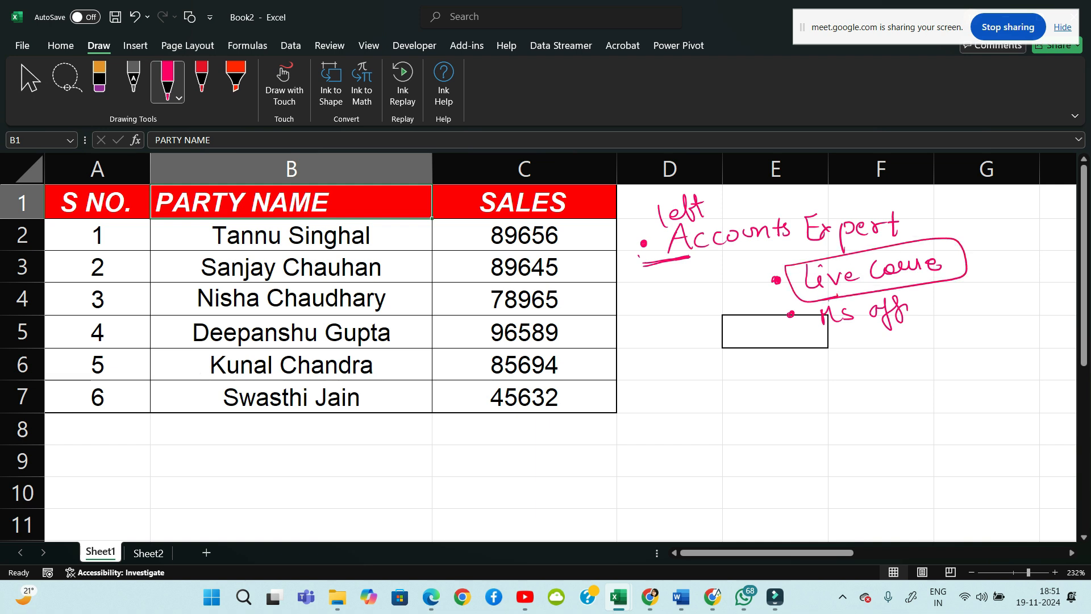
left_click_drag(722, 283, 723, 284)
left_click_drag(1002, 249, 1002, 254)
mouse_move(778, 335)
left_mouse_down()
mouse_move(762, 257)
mouse_move(922, 230)
mouse_move(957, 281)
mouse_move(790, 329)
left_mouse_up()
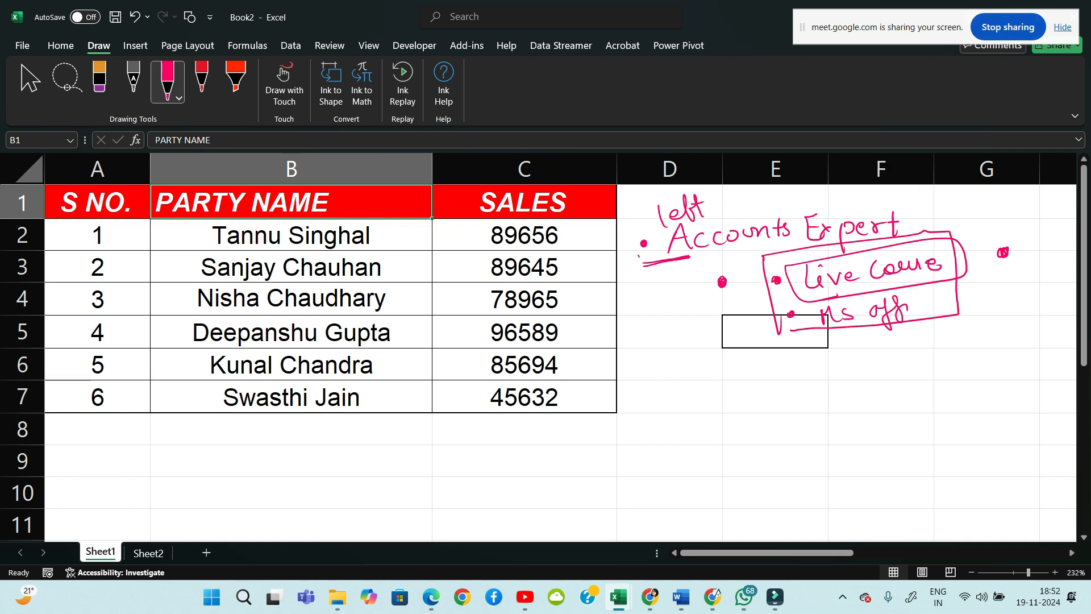
Erase all the pink ink: 'left', Accounts Expert, Live course, Ms off and the bullet dots
left_click(100, 79)
mouse_move(758, 232)
left_mouse_down()
mouse_move(643, 244)
mouse_move(691, 210)
left_mouse_up()
mouse_move(645, 262)
left_mouse_down()
mouse_move(730, 238)
mouse_move(809, 273)
left_mouse_up()
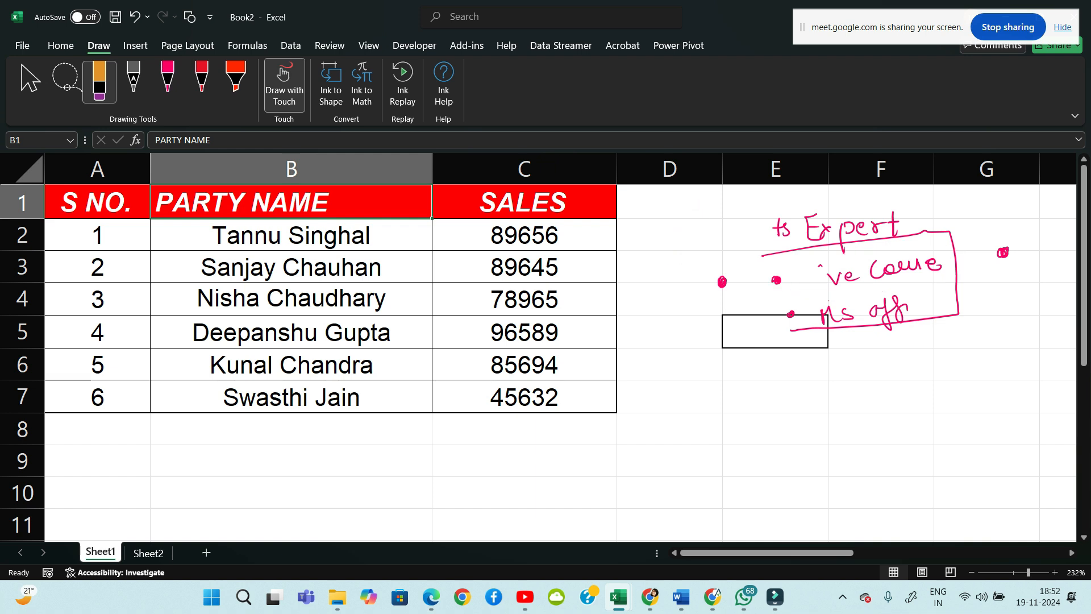
mouse_move(898, 233)
left_mouse_down()
mouse_move(812, 238)
mouse_move(882, 228)
left_mouse_up()
left_click_drag(1003, 253, 846, 314)
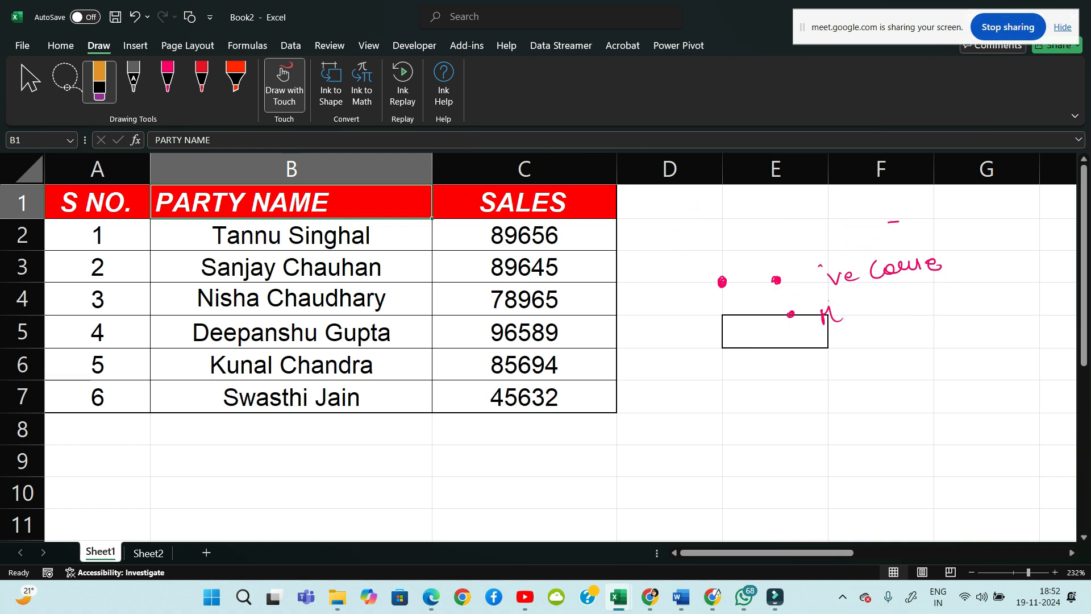
mouse_move(878, 270)
left_mouse_down()
mouse_move(935, 264)
mouse_move(831, 315)
left_mouse_up()
left_click_drag(773, 279, 794, 315)
left_click_drag(830, 276, 839, 282)
left_click_drag(887, 222, 899, 221)
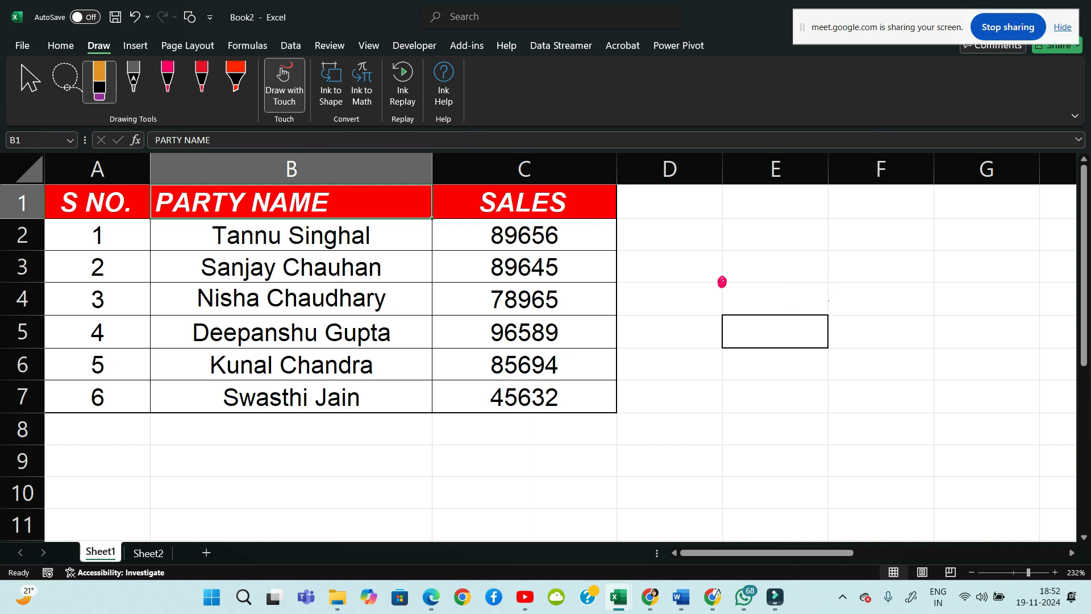
left_click_drag(719, 279, 724, 283)
Return to the Select tool and select the party names in B2:B7
left_click(31, 83)
left_click(291, 236)
left_click_drag(291, 236, 291, 396)
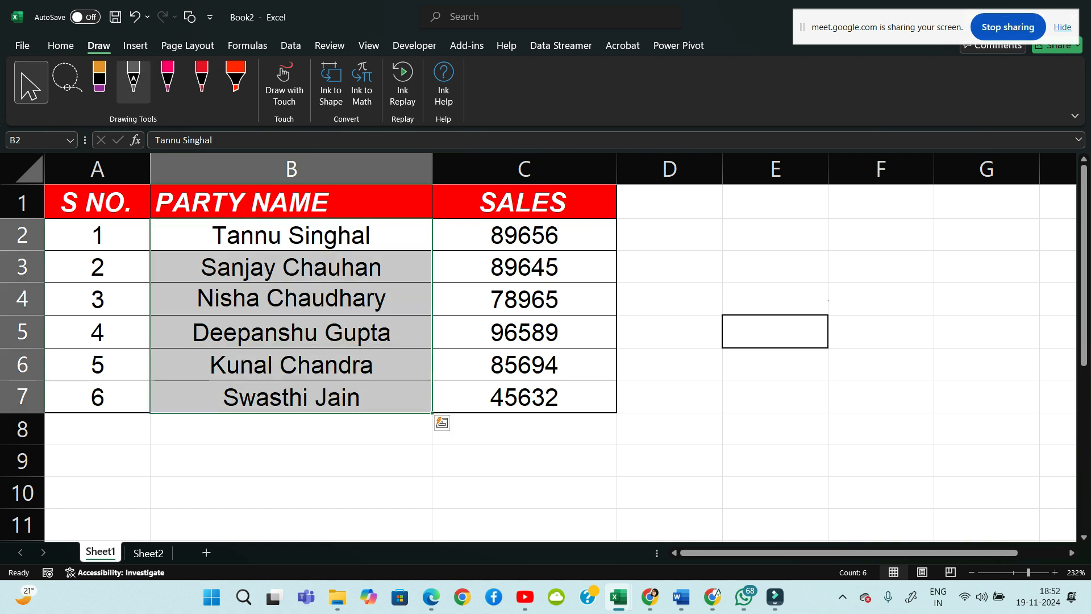
Indent the party names eight times with Increase Indent, then reduce the indent four times
left_click(61, 46)
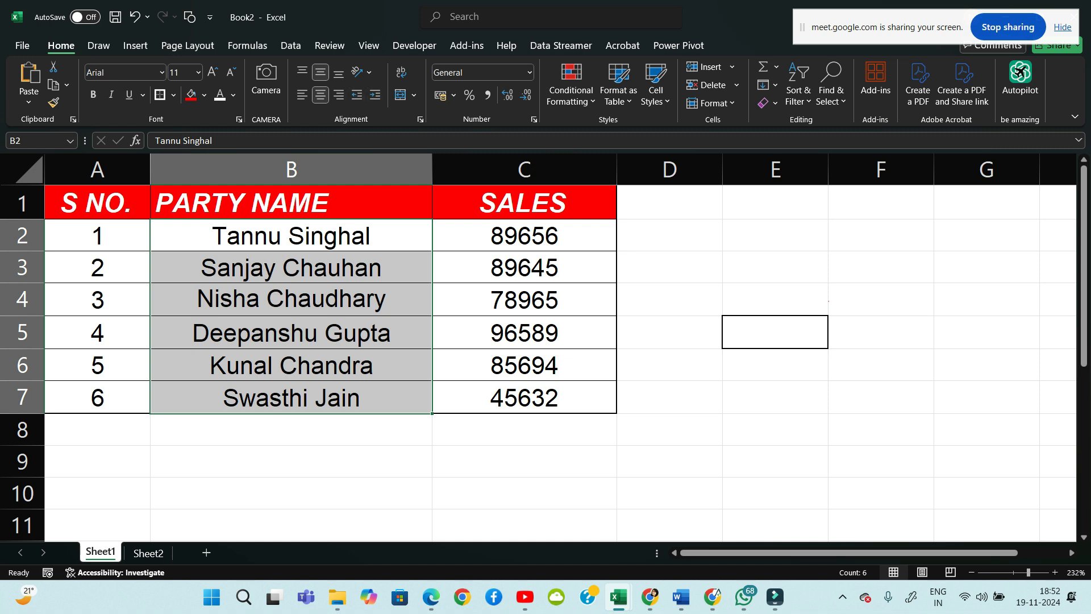
left_click(375, 94)
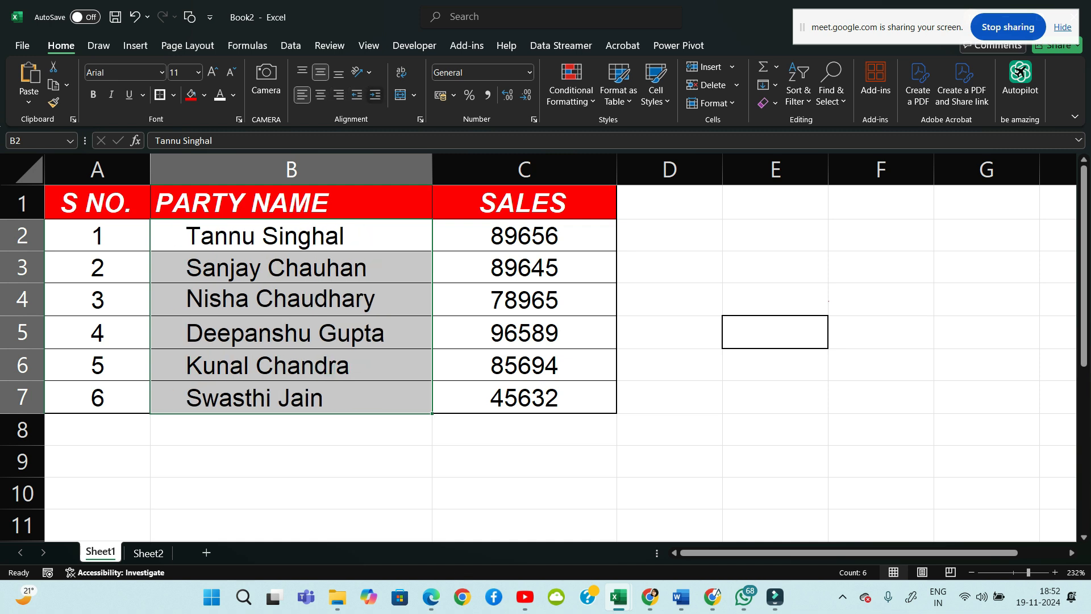
left_click(375, 94)
left_click(375, 94)
left_click(375, 95)
left_click(375, 94)
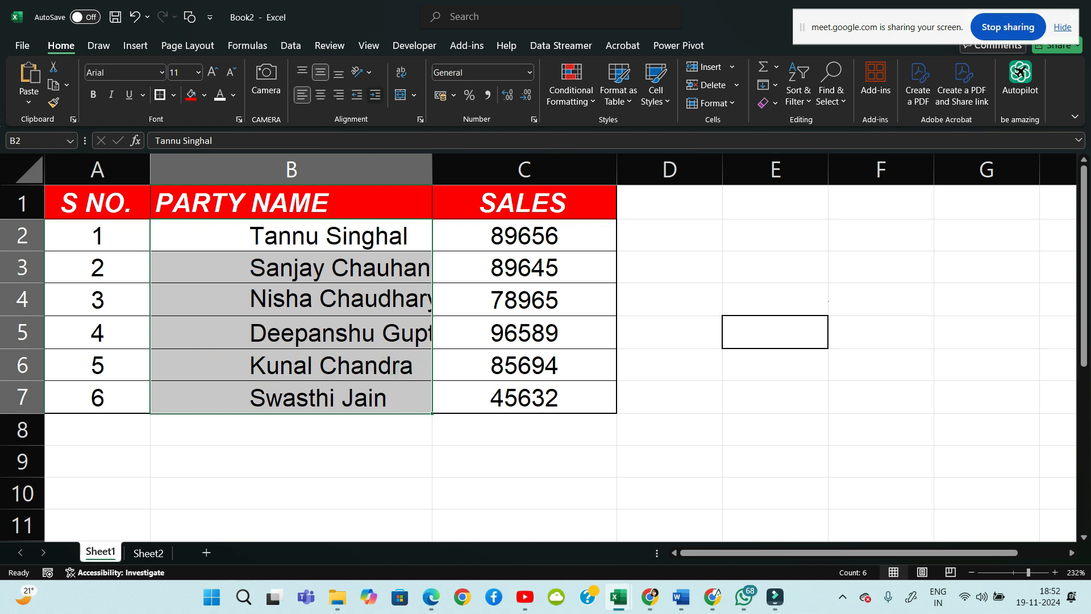
left_click(375, 94)
left_click(376, 95)
left_click(375, 94)
left_click(375, 94)
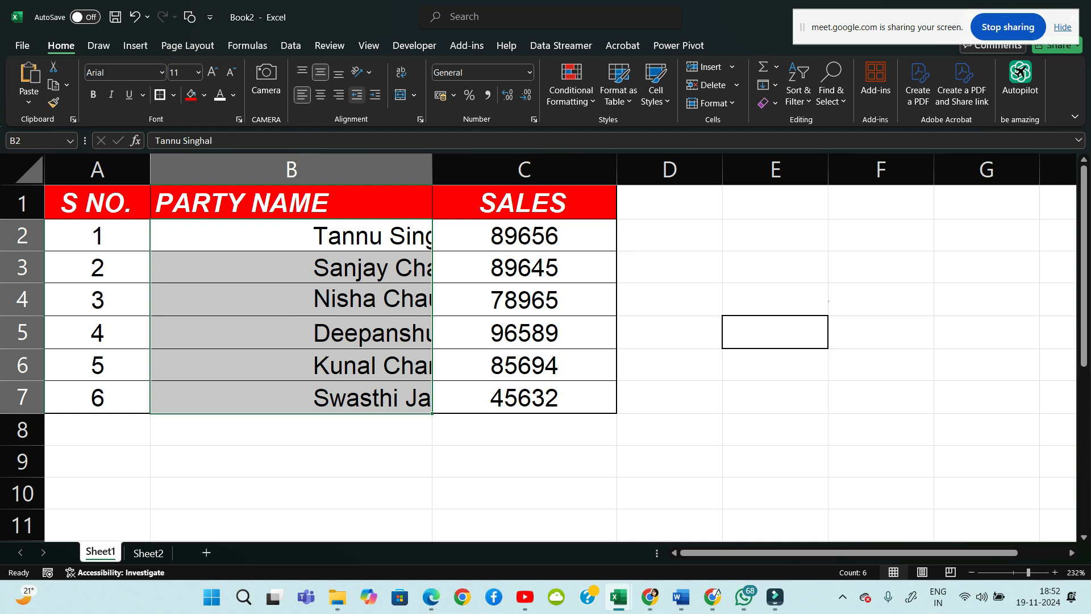
left_click(357, 94)
left_click(357, 95)
left_click(357, 94)
left_click(357, 95)
left_click(357, 94)
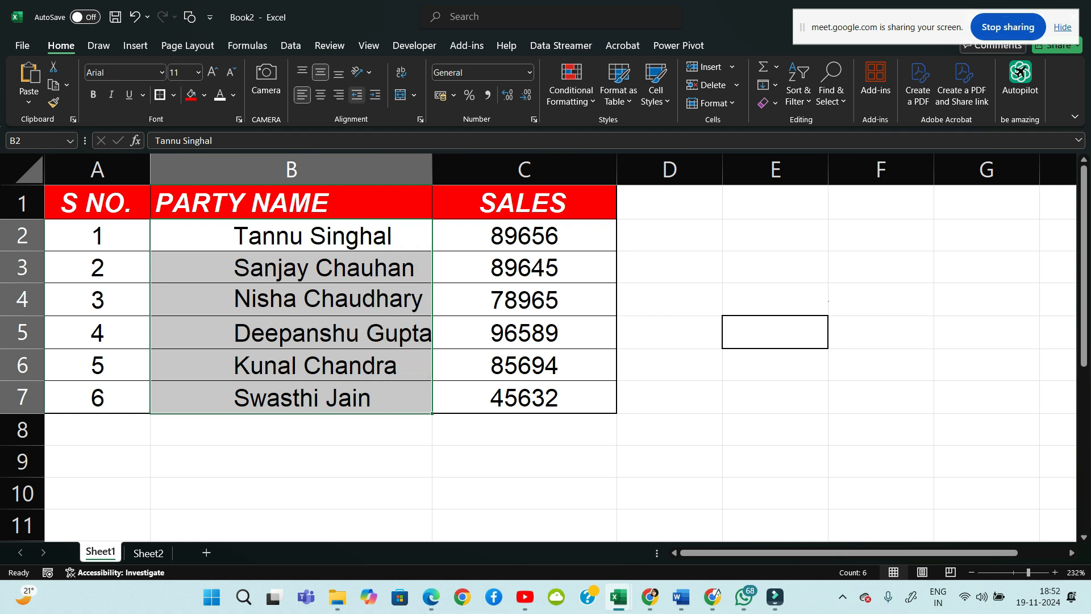
left_click(670, 267)
Try centre and right alignment on B2:B7, then re-indent the party names several times
left_click_drag(313, 236, 313, 397)
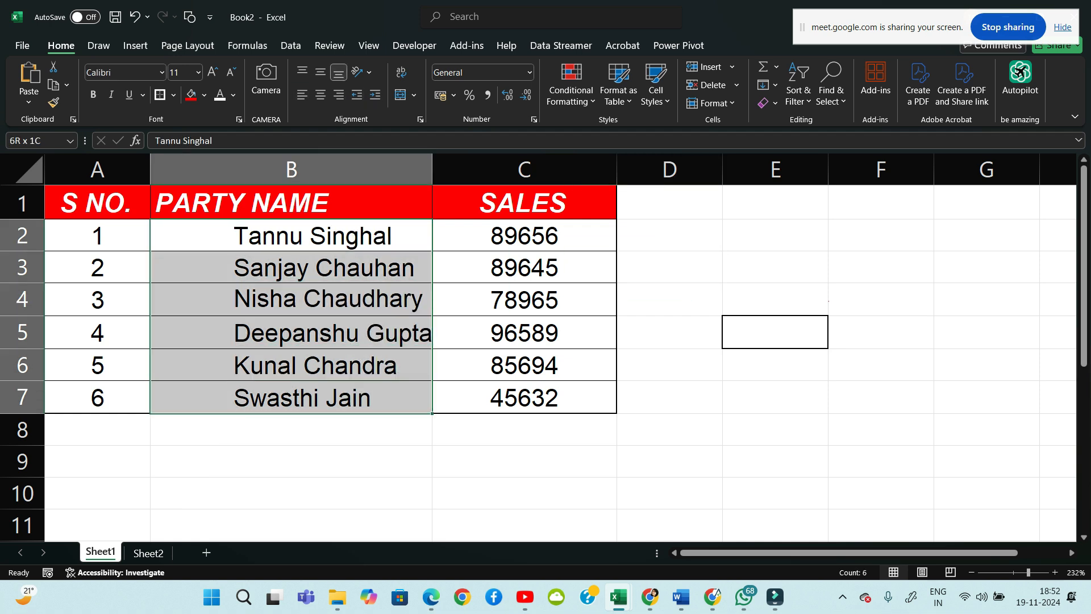
left_click(321, 94)
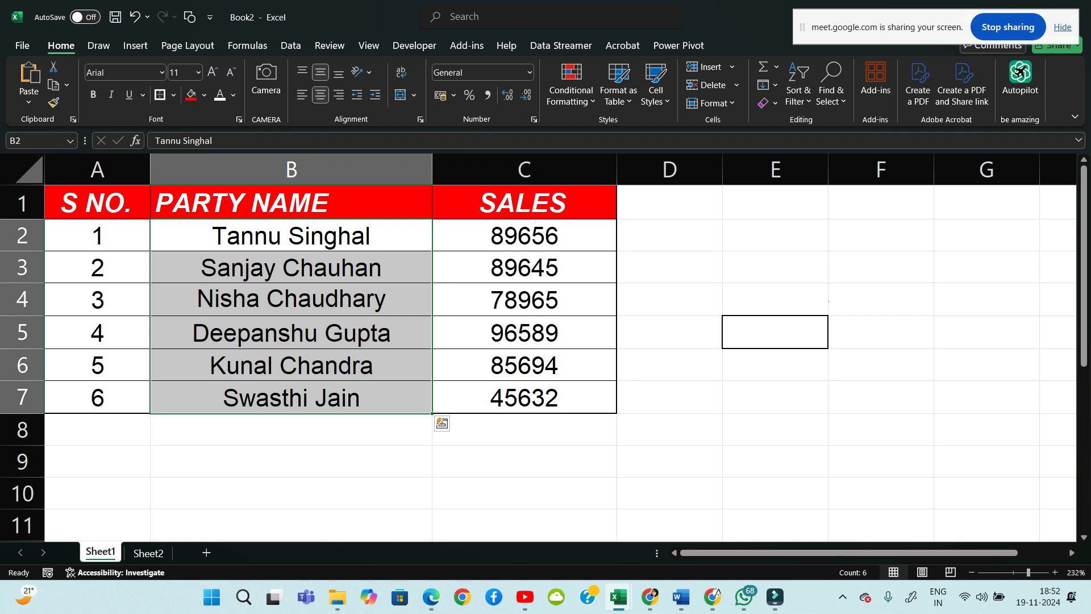
left_click(338, 94)
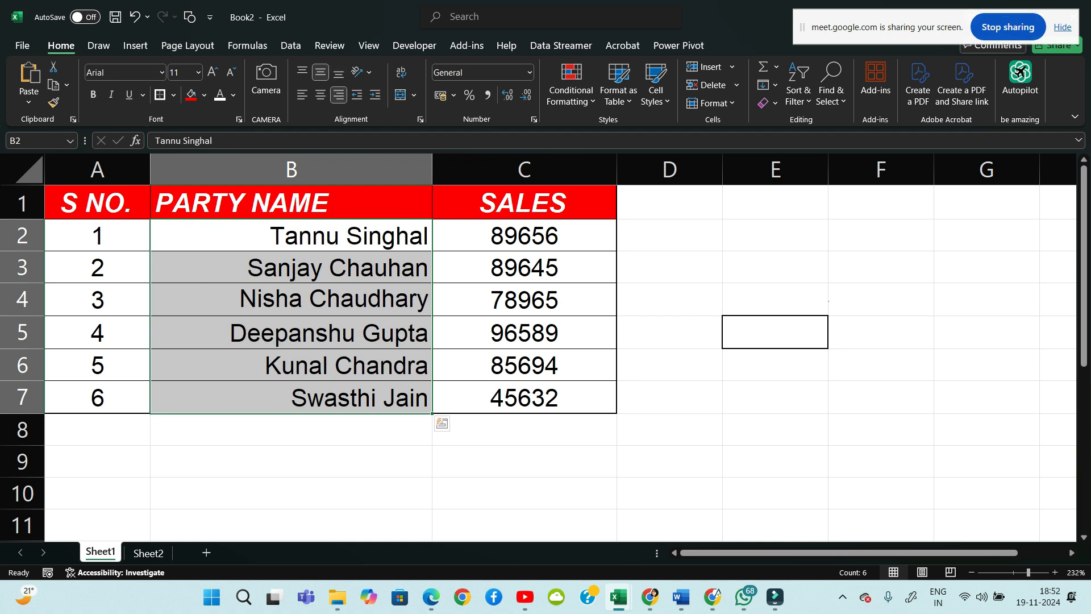
left_click_drag(329, 236, 330, 299)
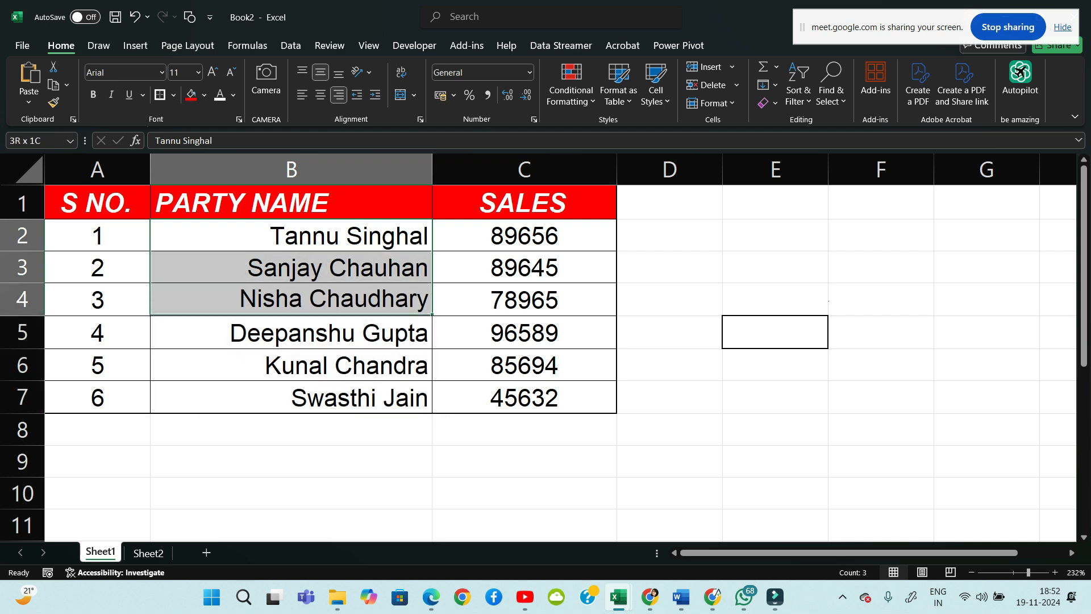
left_click_drag(329, 235, 329, 397)
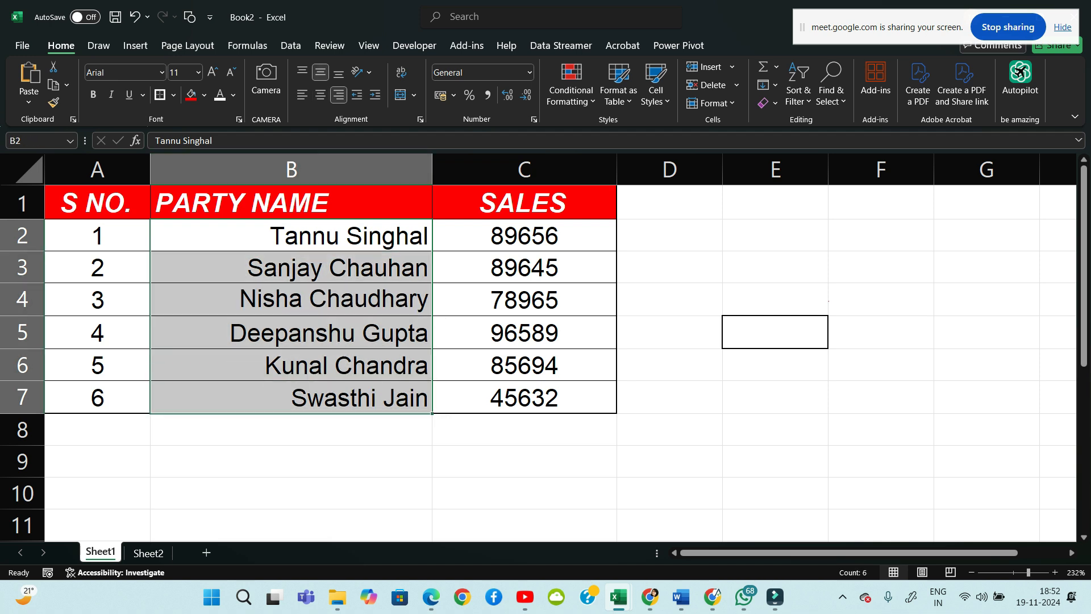
left_click(321, 94)
left_click(375, 95)
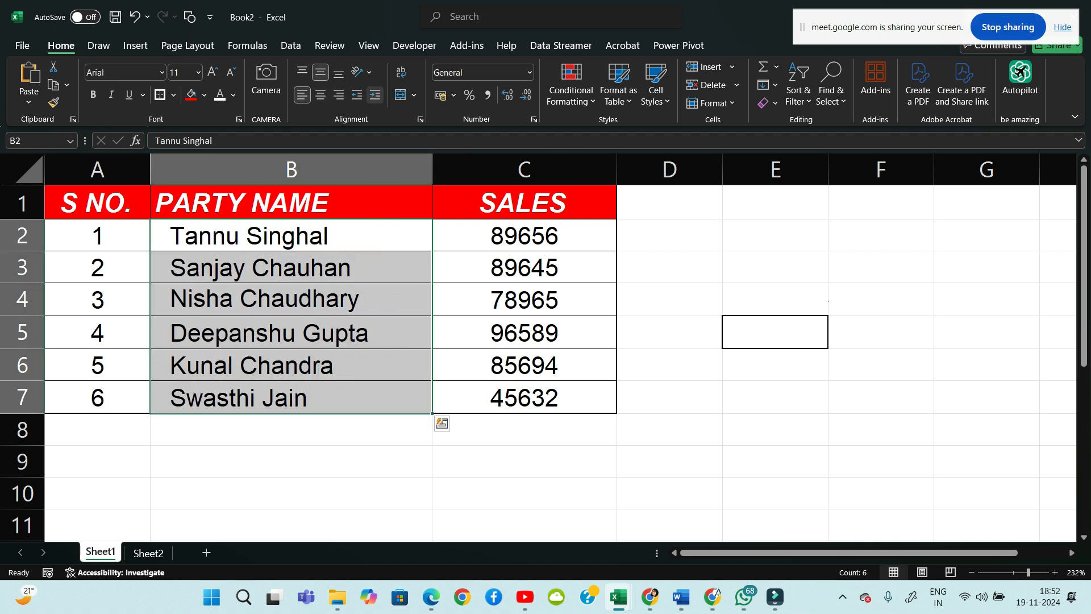
left_click(375, 95)
left_click(375, 95)
left_click(375, 95)
left_click(375, 95)
left_click(375, 95)
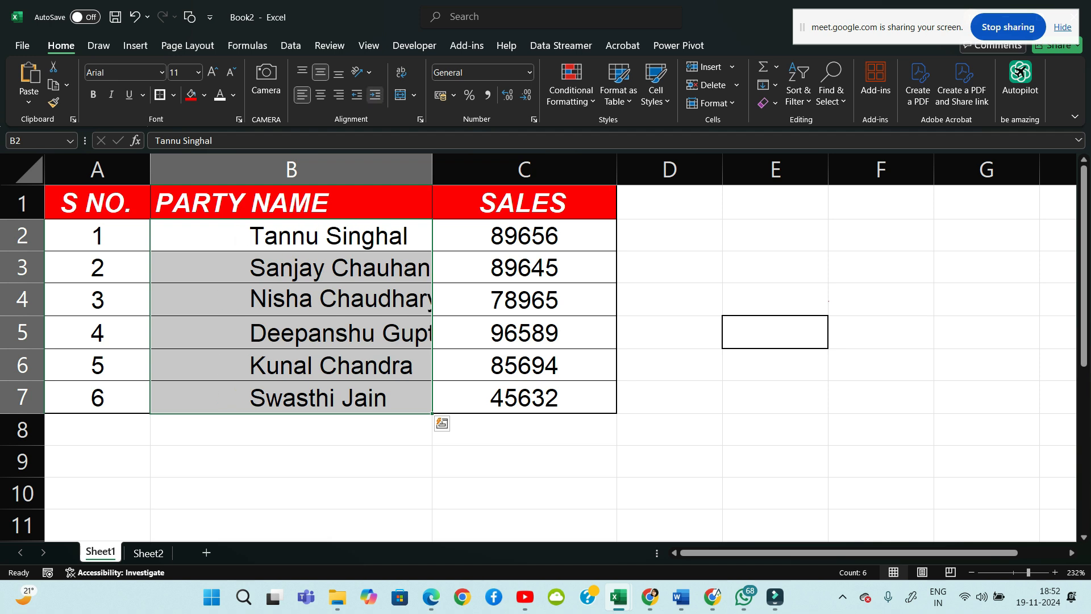
left_click(319, 462)
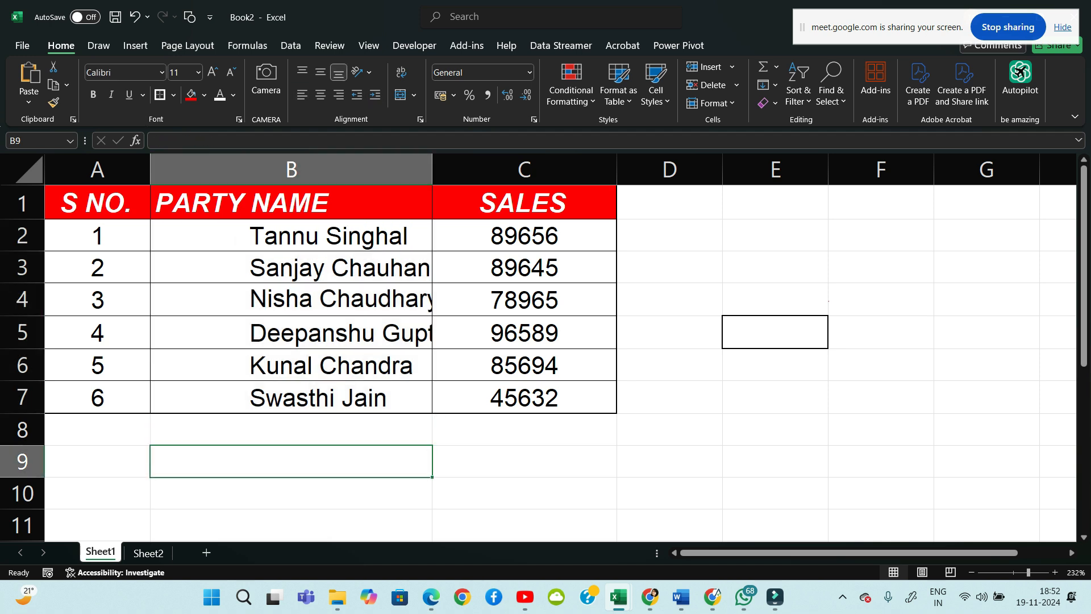
Widen column B so the names fit, then centre B2:B7 and the B1 header
left_click_drag(432, 170, 463, 170)
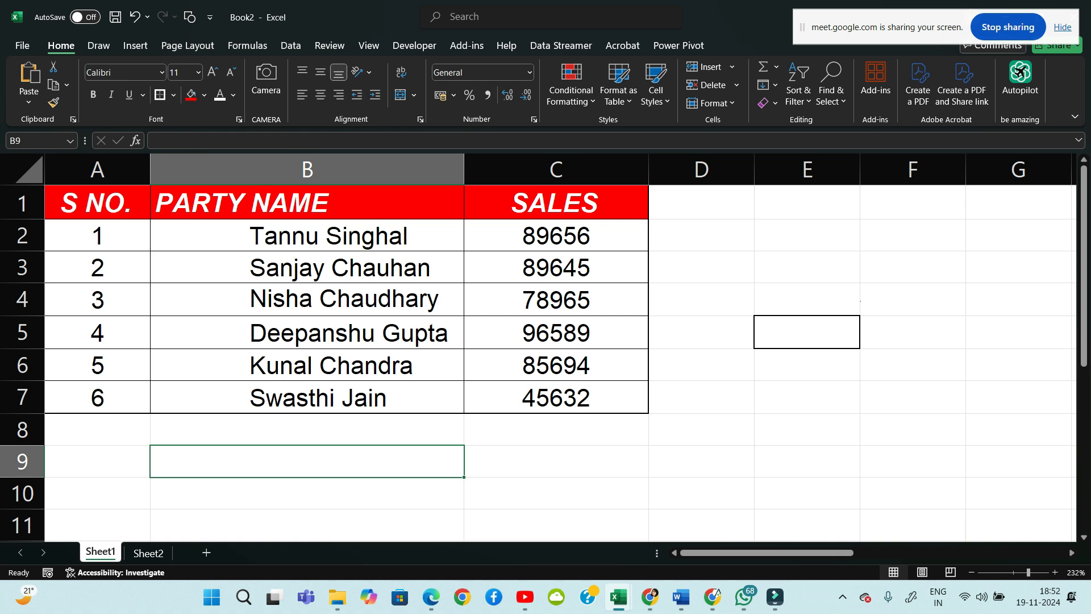
left_click_drag(307, 236, 307, 398)
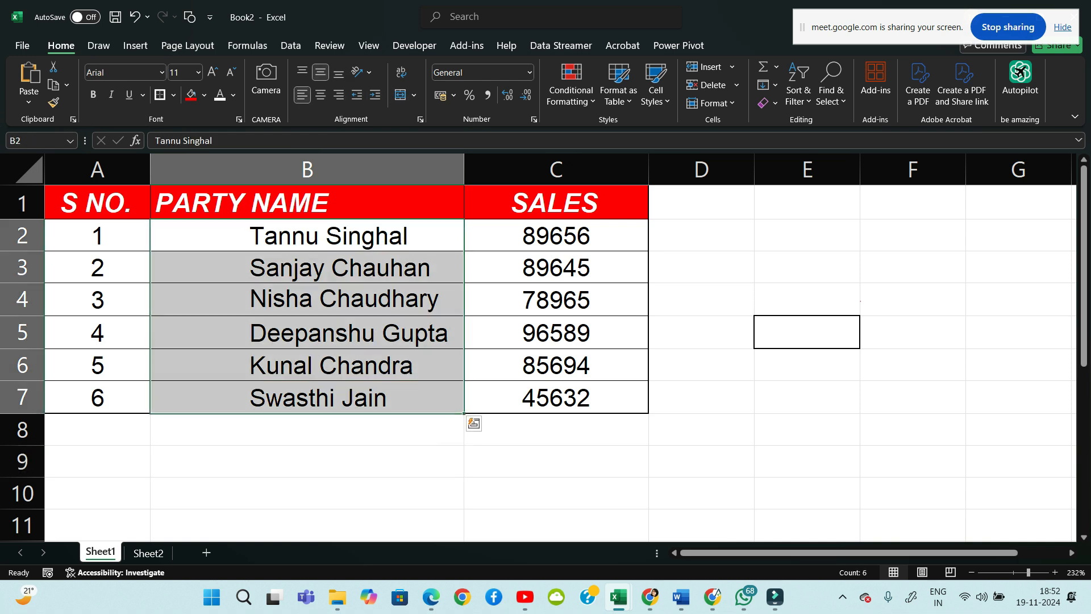
left_click_drag(307, 236, 307, 398)
left_click(321, 95)
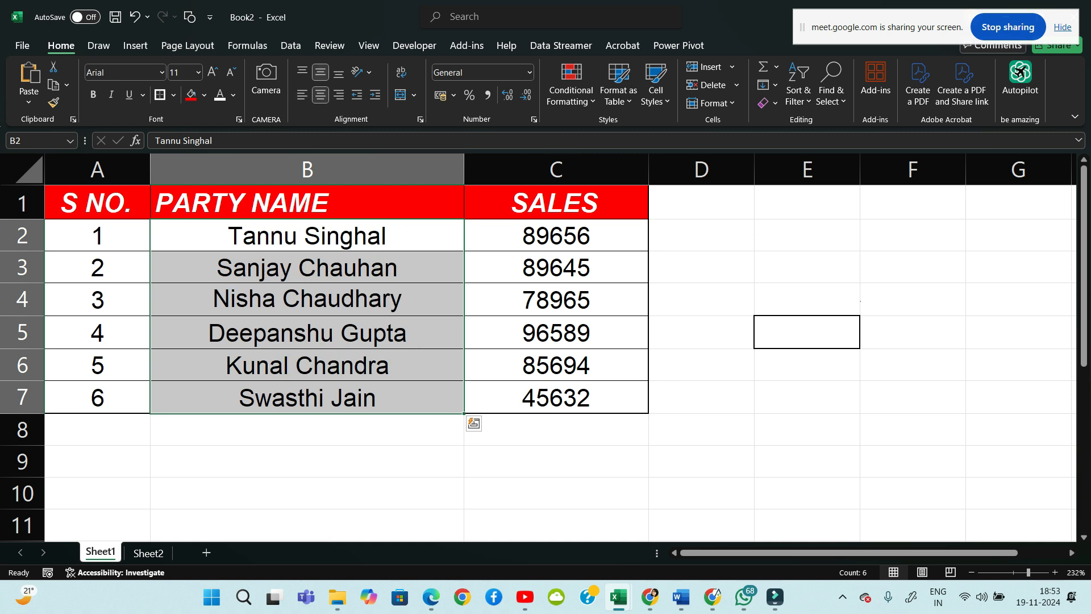
left_click_drag(307, 540, 307, 493)
left_click(306, 203)
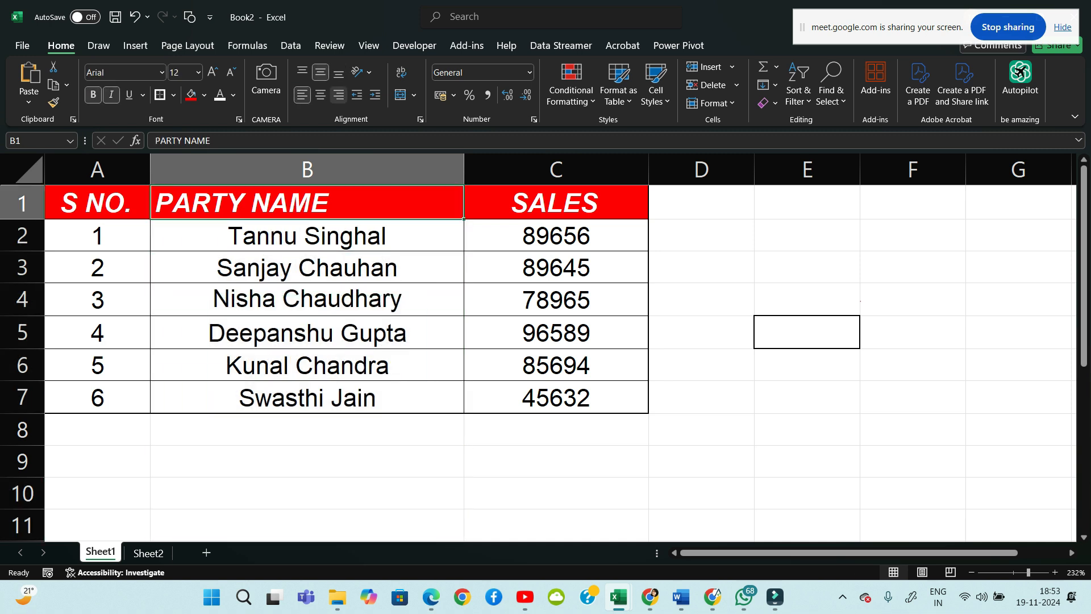
left_click(320, 95)
left_click(307, 493)
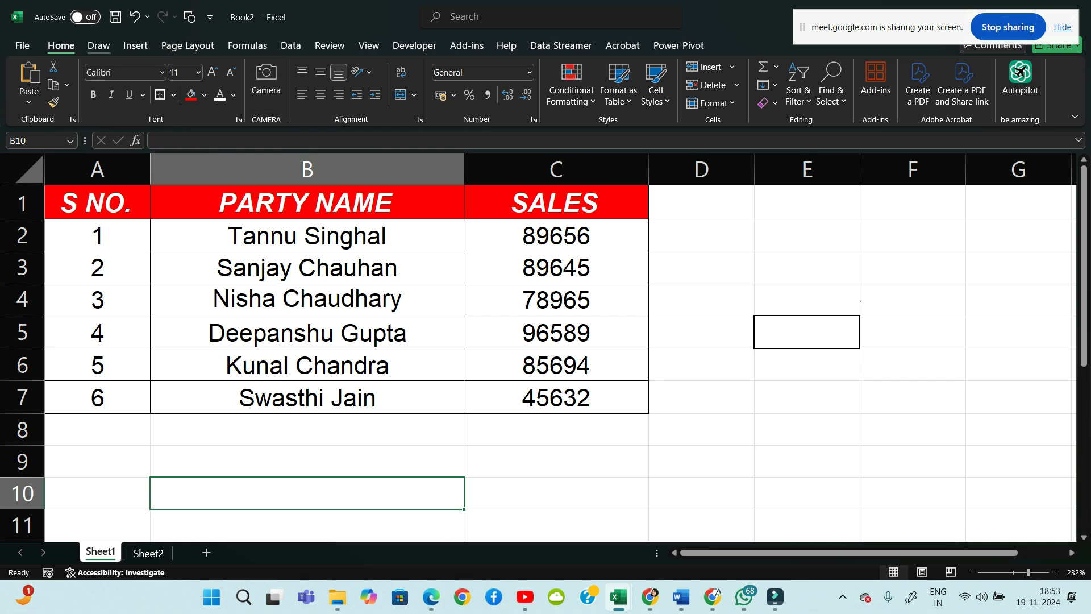
Set the pink pen to its thickest size and handwrite the word slanted beside the table
left_click(99, 46)
left_click(167, 80)
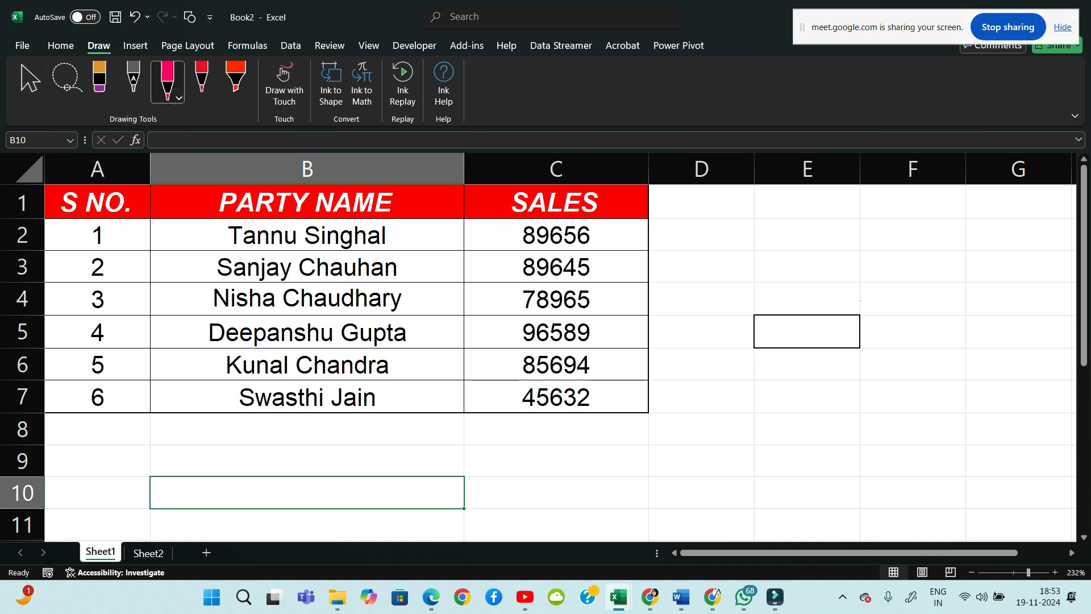
left_click(167, 79)
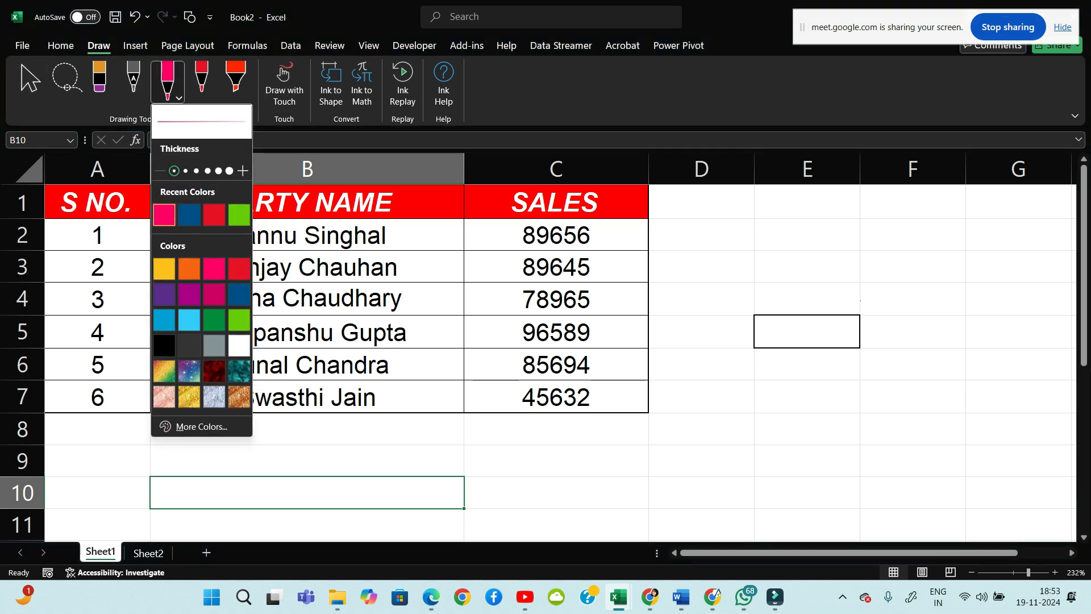
left_click(218, 170)
mouse_move(713, 269)
left_mouse_down()
mouse_move(757, 246)
mouse_move(766, 292)
mouse_move(787, 275)
left_mouse_up()
mouse_move(777, 247)
left_mouse_down()
mouse_move(804, 264)
mouse_move(793, 257)
left_mouse_up()
mouse_move(803, 240)
left_mouse_down()
mouse_move(820, 259)
mouse_move(866, 199)
left_mouse_up()
Write the word horizontally across E5:F5 and vertically down column E, then erase the slanted word's first letters
mouse_move(779, 331)
left_mouse_down()
mouse_move(828, 322)
mouse_move(814, 360)
left_mouse_up()
mouse_move(847, 357)
left_mouse_down()
mouse_move(878, 354)
mouse_move(875, 341)
left_mouse_up()
mouse_move(898, 353)
left_mouse_down()
mouse_move(904, 325)
mouse_move(975, 305)
left_mouse_up()
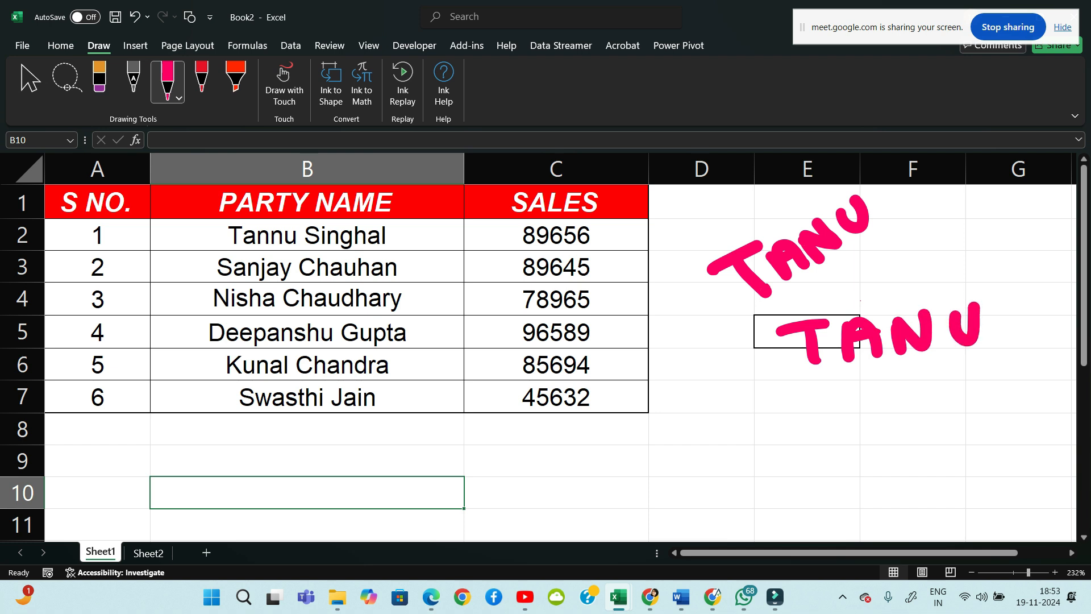
left_click_drag(748, 401, 805, 391)
left_click_drag(779, 399, 786, 428)
left_click_drag(764, 449, 797, 450)
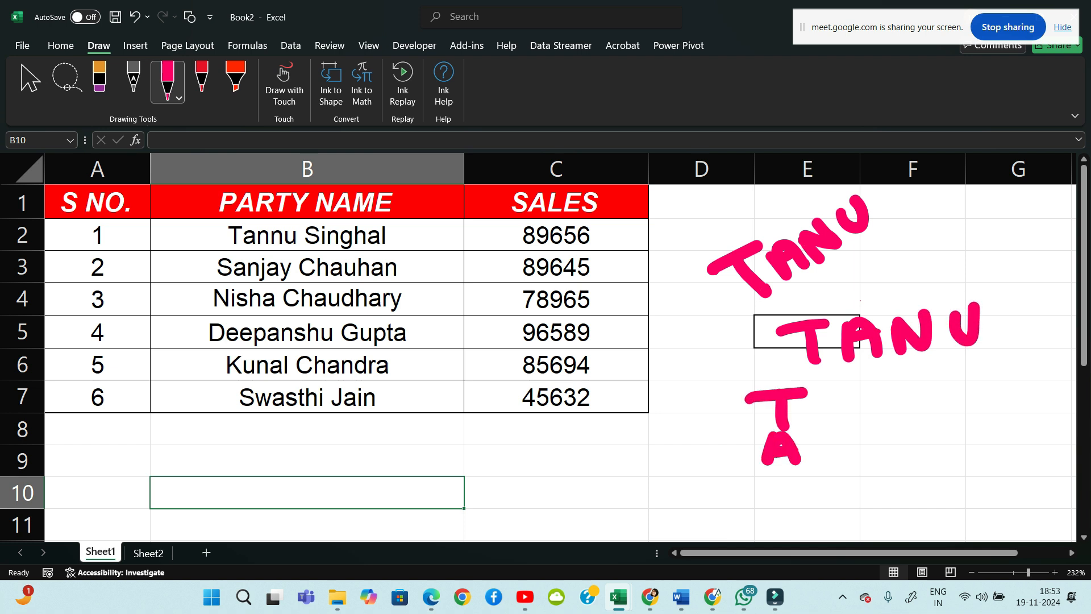
mouse_move(779, 509)
left_mouse_down()
mouse_move(809, 475)
mouse_move(802, 534)
mouse_move(818, 511)
left_mouse_up()
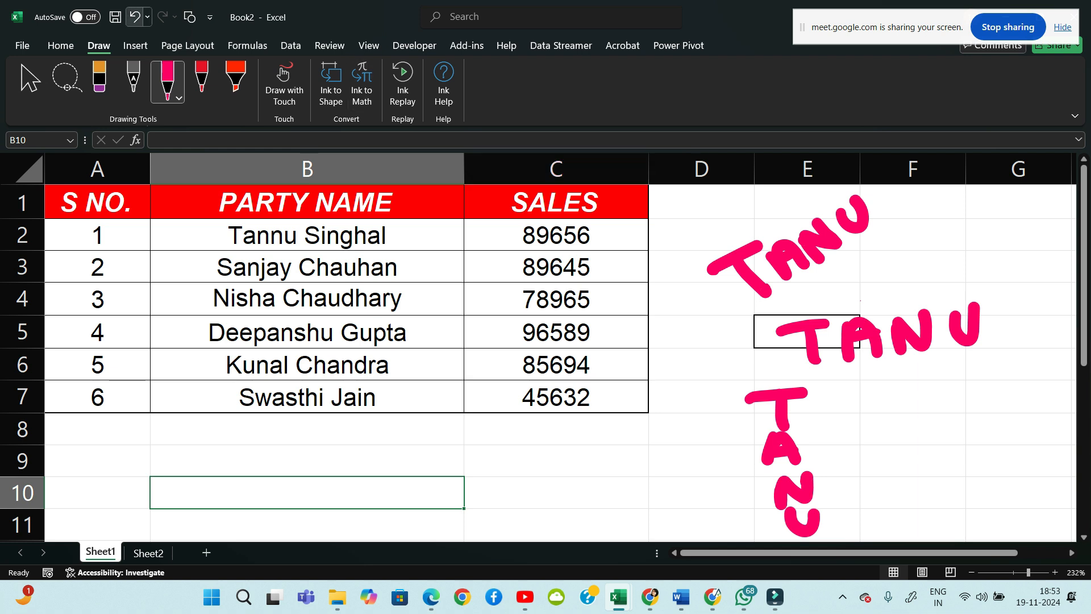
left_click(99, 81)
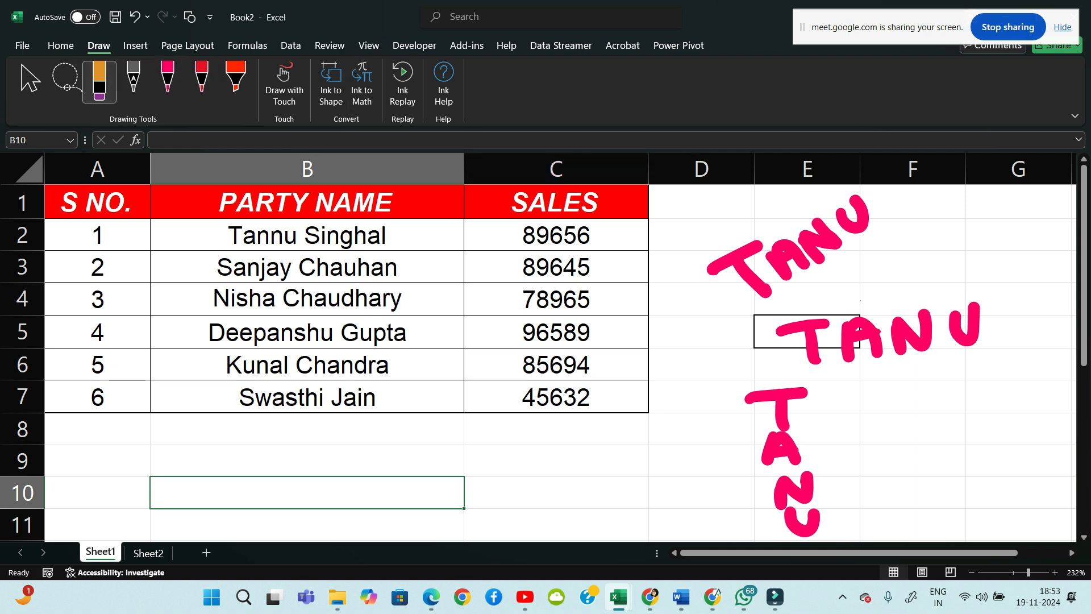
left_click_drag(739, 287, 796, 253)
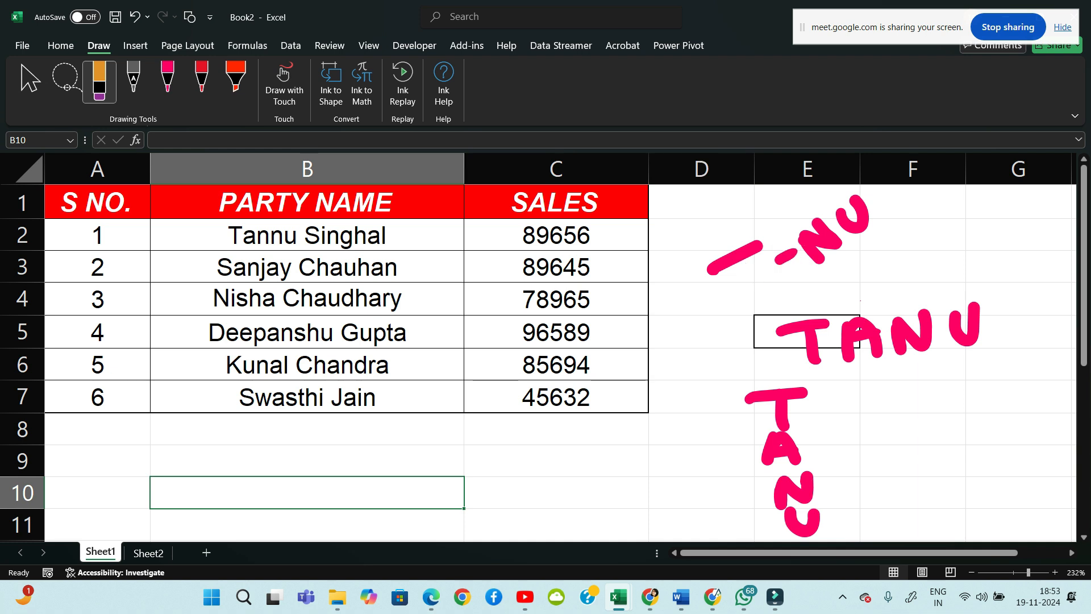
Erase the leftover slanted stroke and the A of the horizontal word, then return to Select
left_click(149, 553)
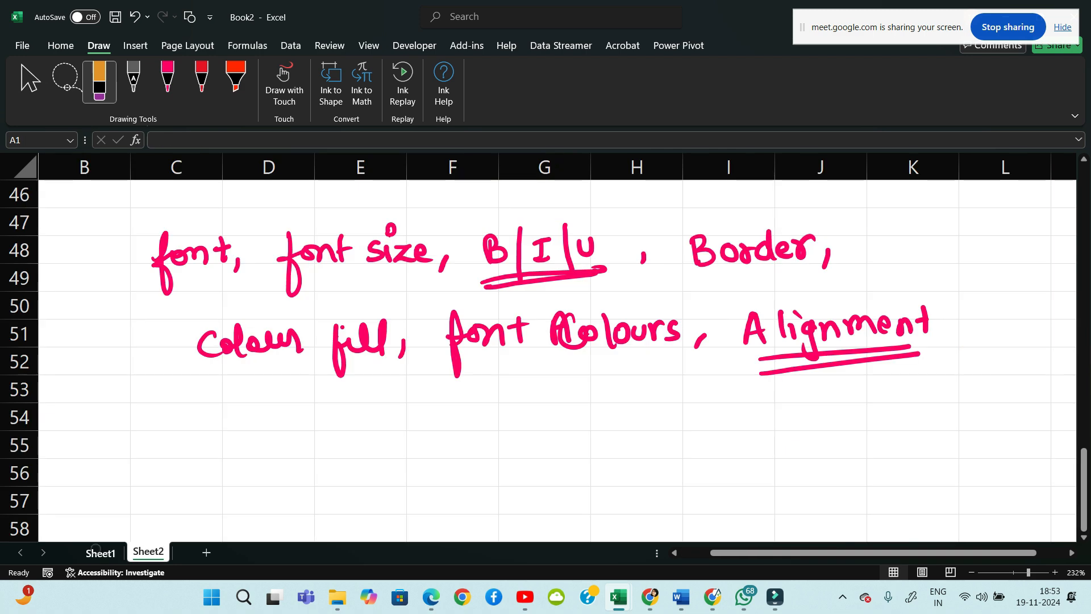
left_click(100, 553)
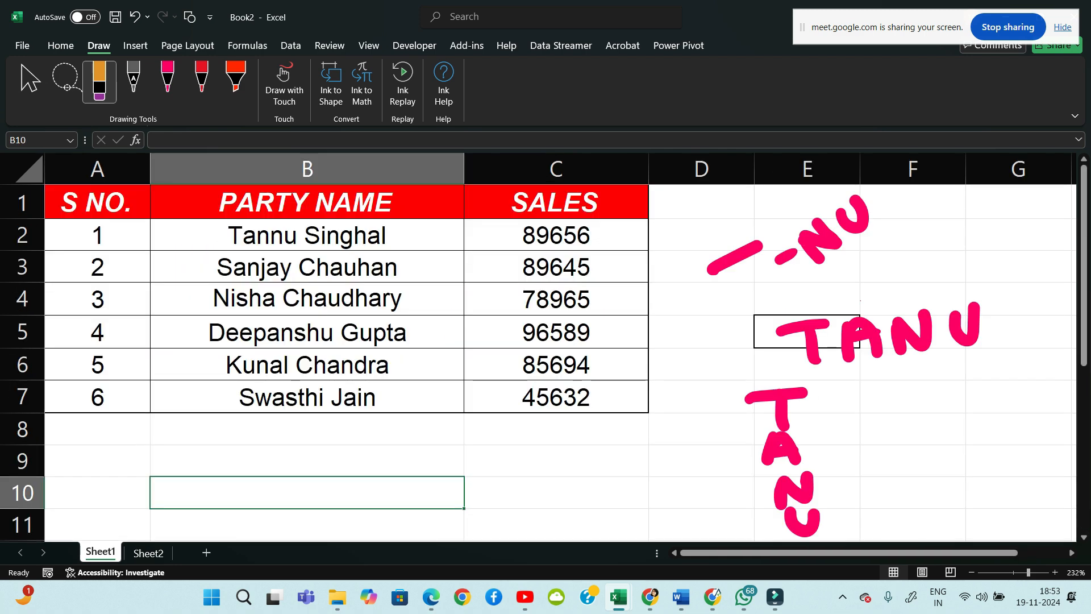
left_click(735, 258)
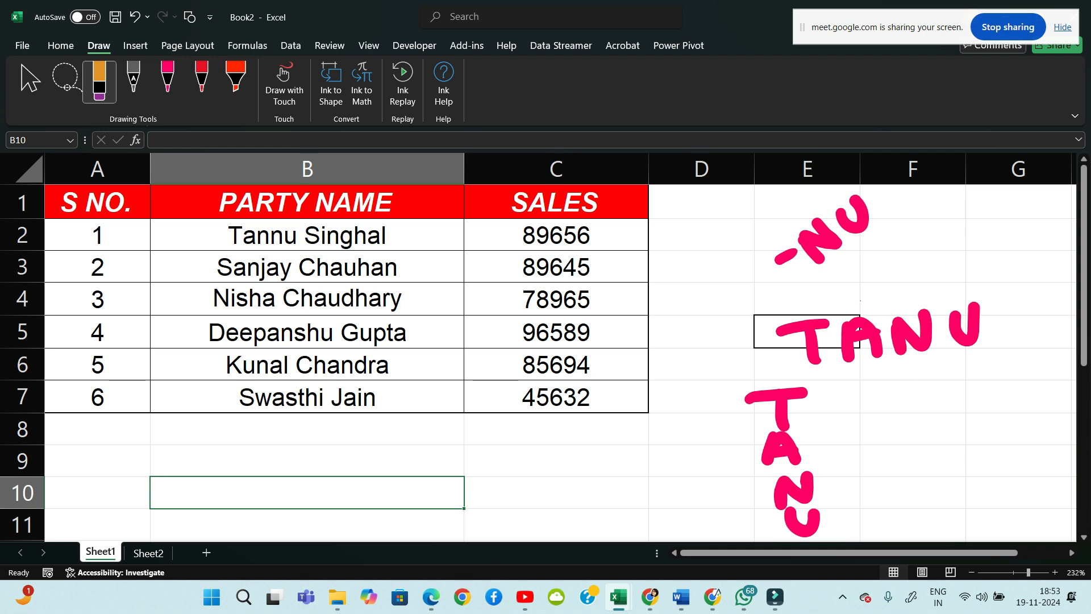
key("Left")
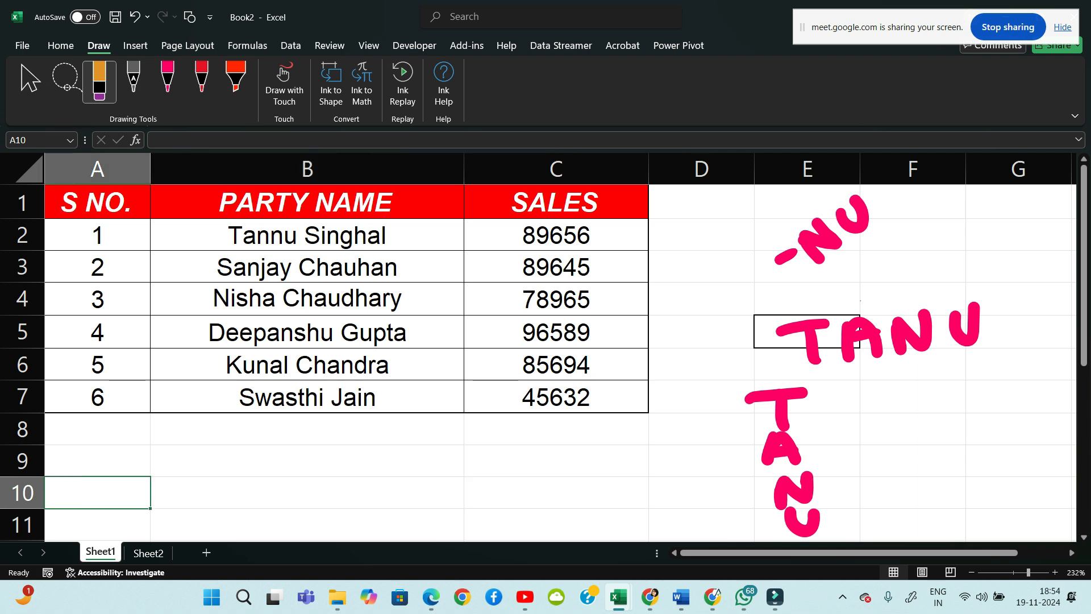
left_click(149, 553)
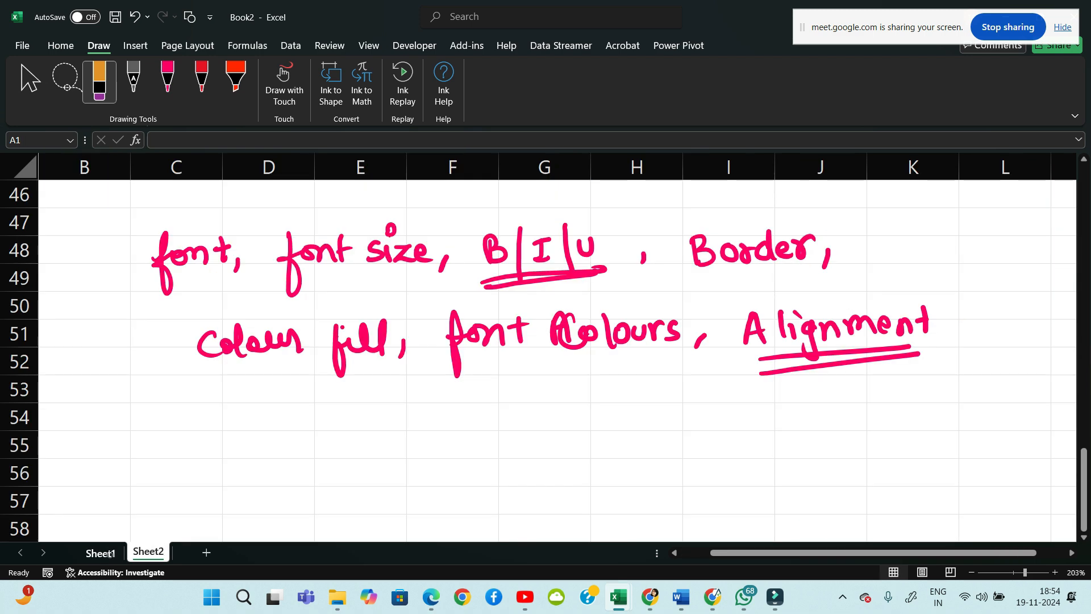
left_click(100, 552)
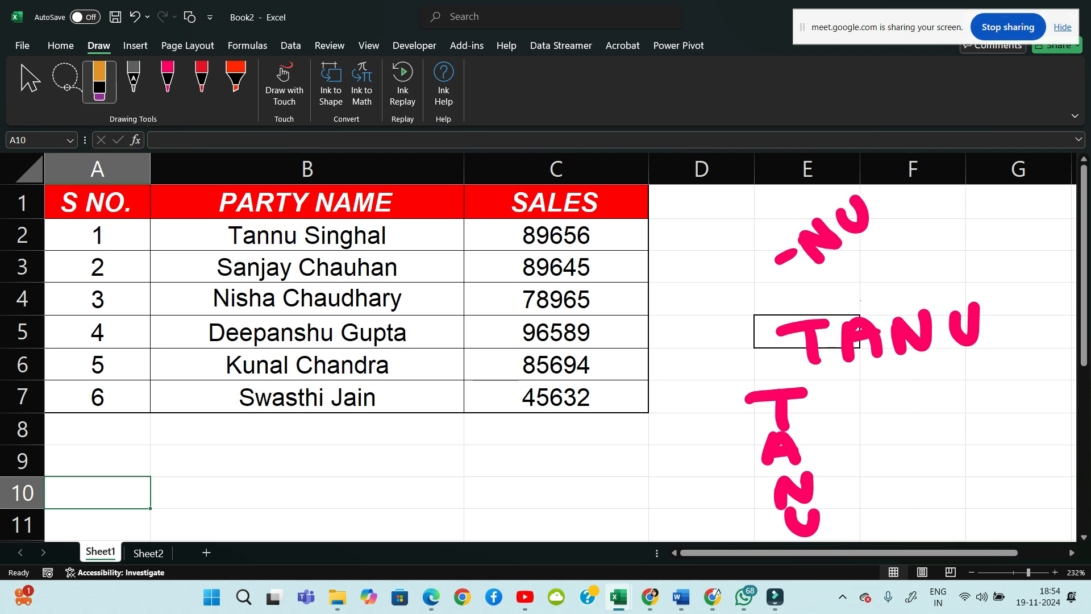
left_click(860, 324)
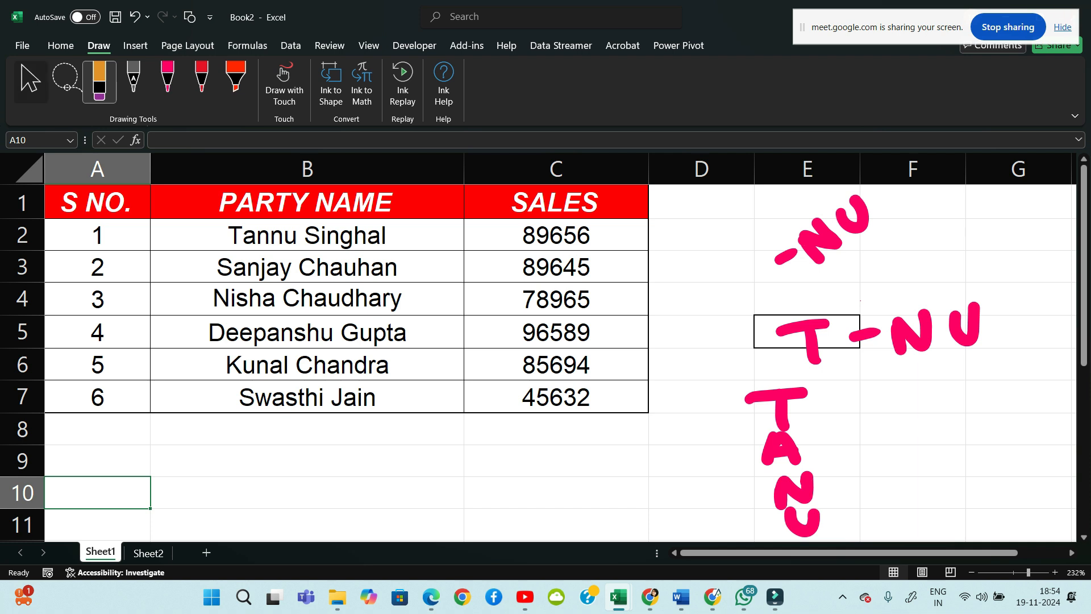
left_click(31, 83)
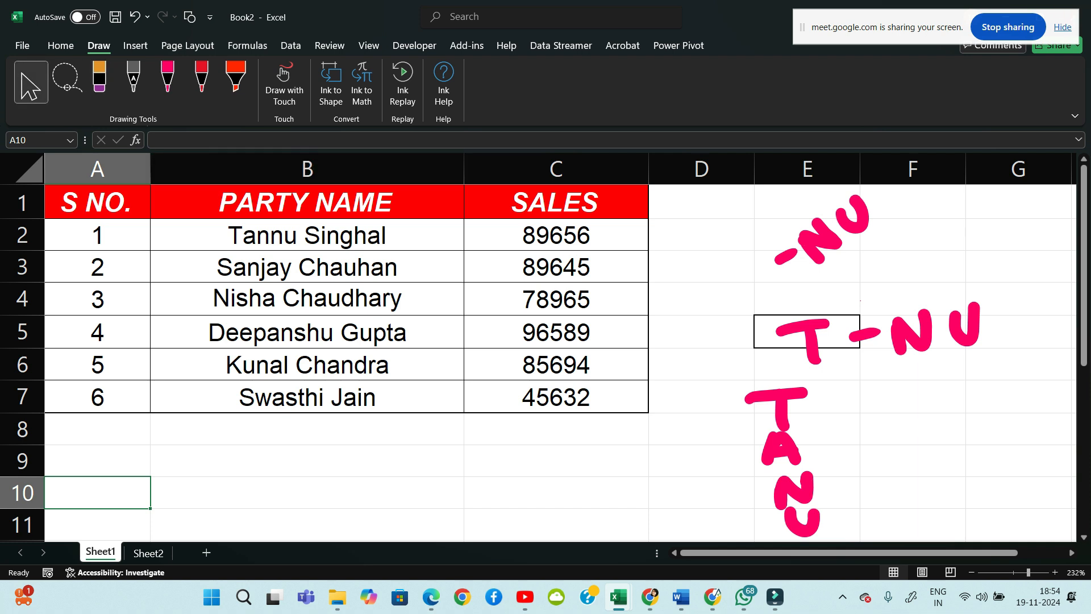
With the PARTY NAME header B1 selected, open the Home tab's Orientation dropdown
left_click(307, 236)
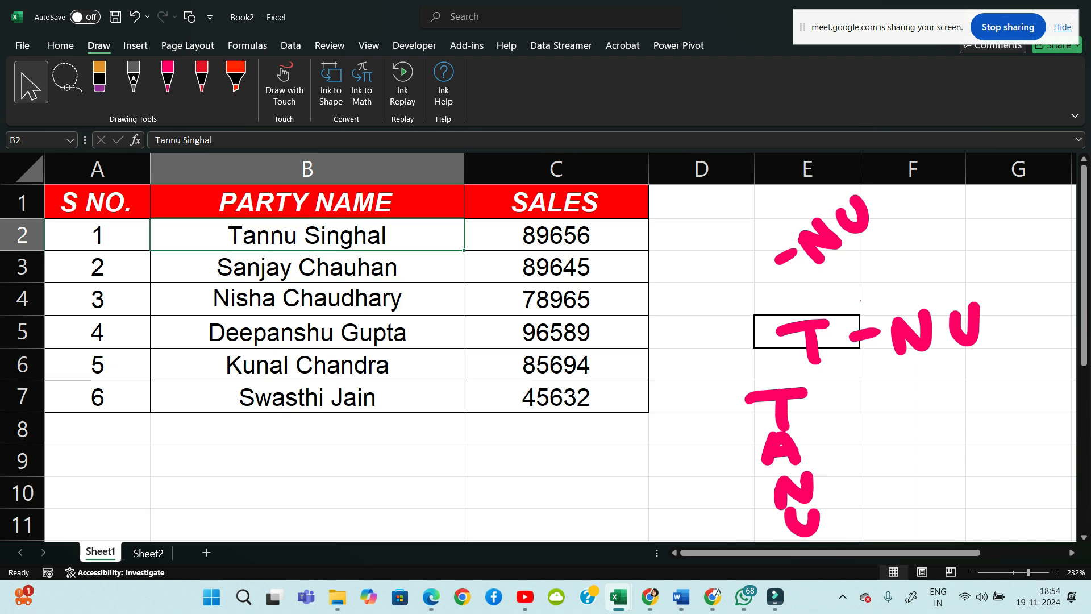
left_click(307, 203)
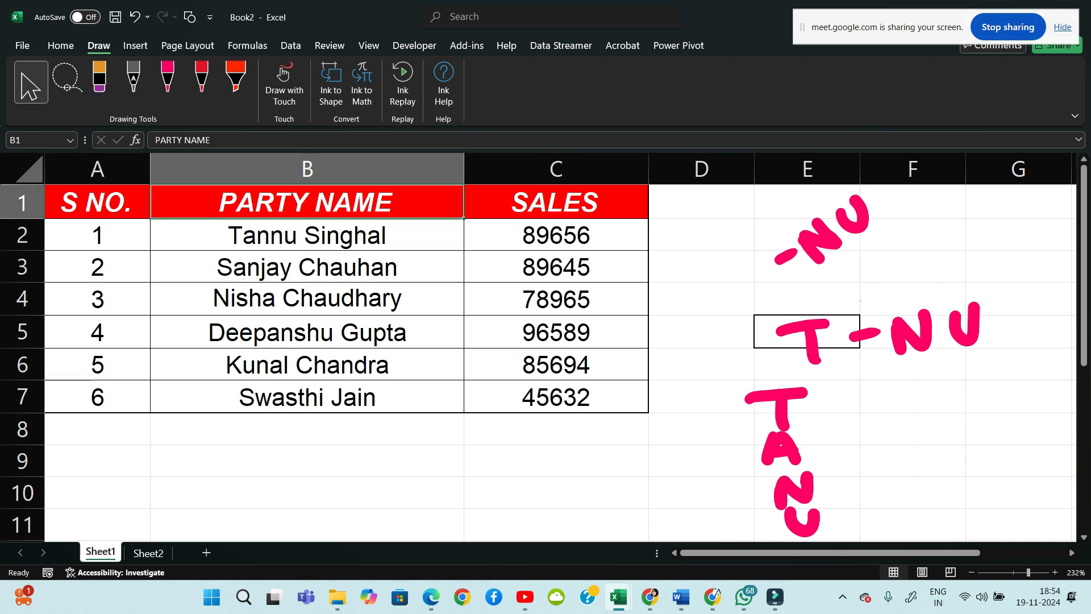
left_click(61, 46)
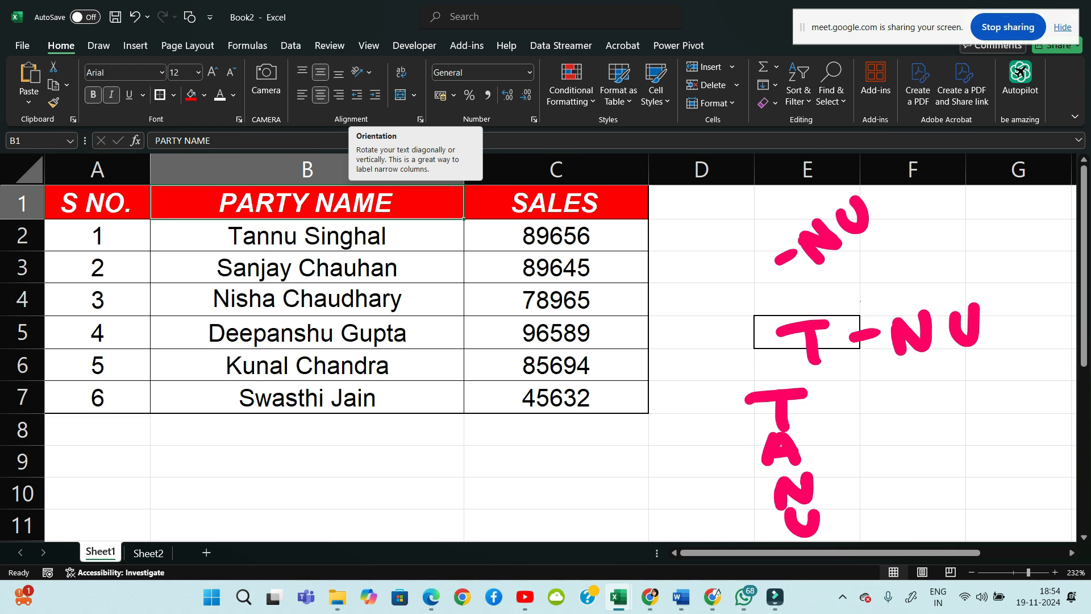
left_click(362, 73)
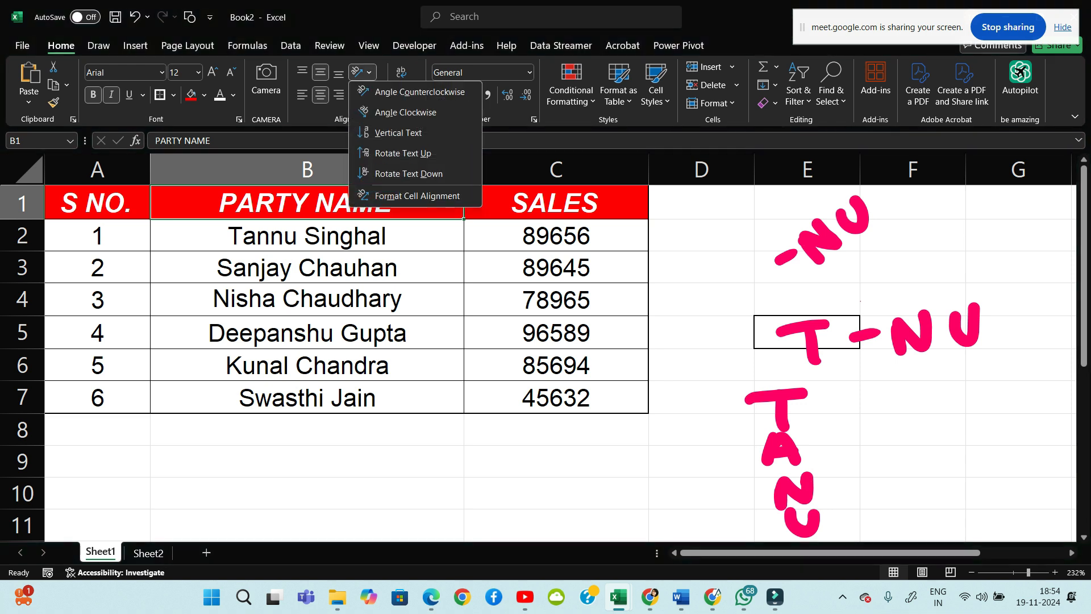
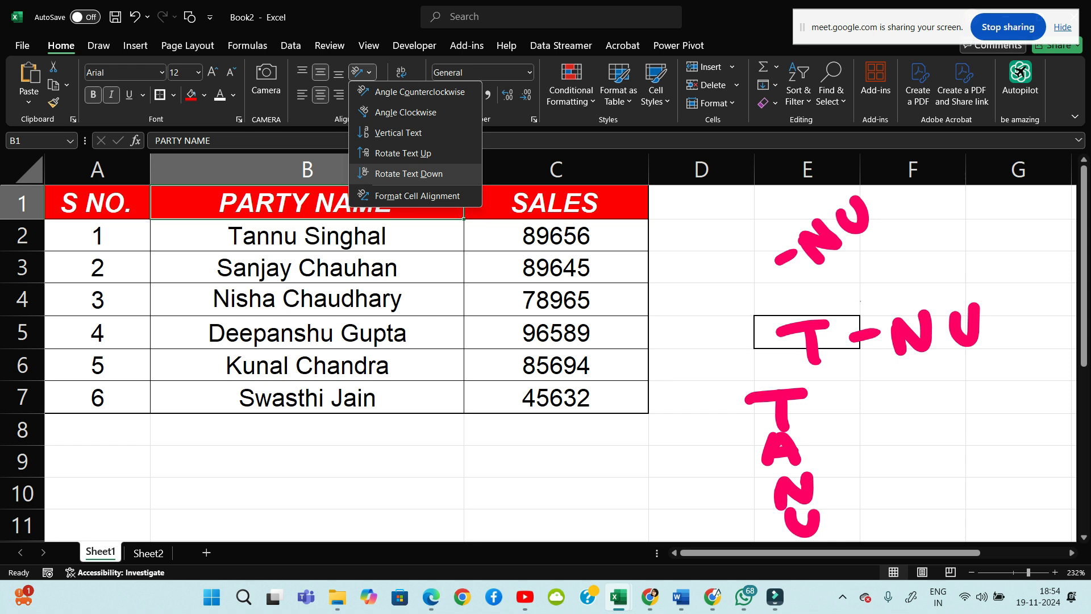
Try PARTY NAME orientations (angled up, angled down, vertical, rotated up), then undo back to horizontal
left_click(419, 92)
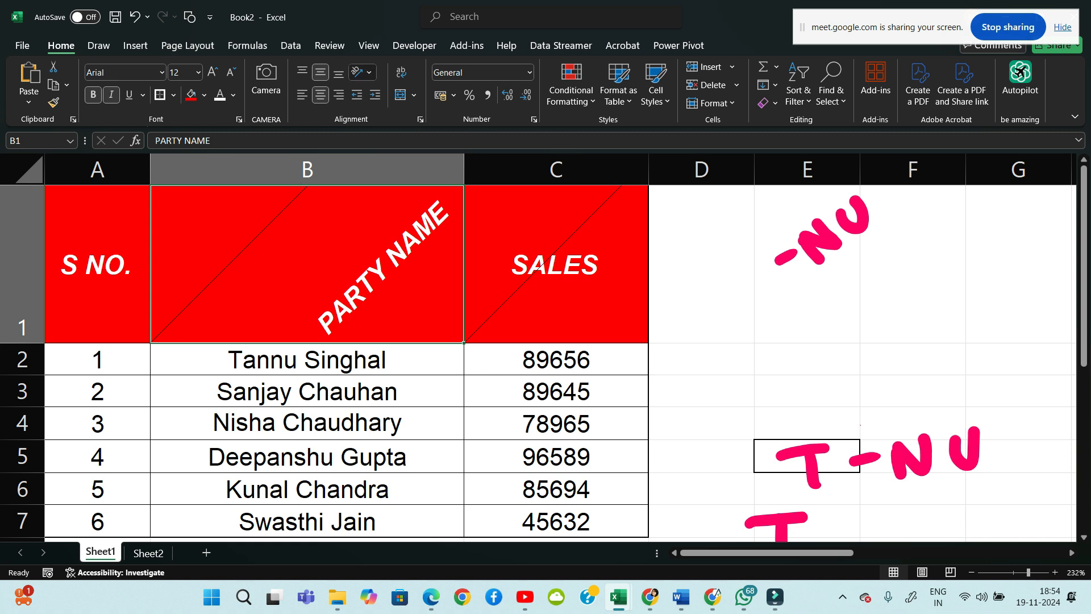
left_click(359, 72)
left_click(405, 112)
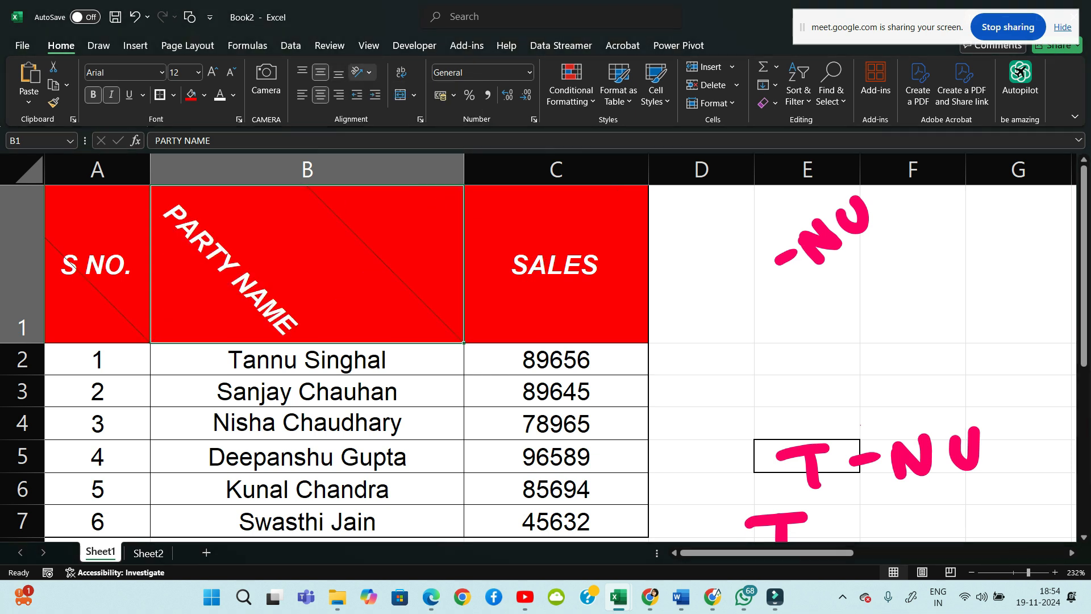
left_click(359, 72)
left_click(398, 132)
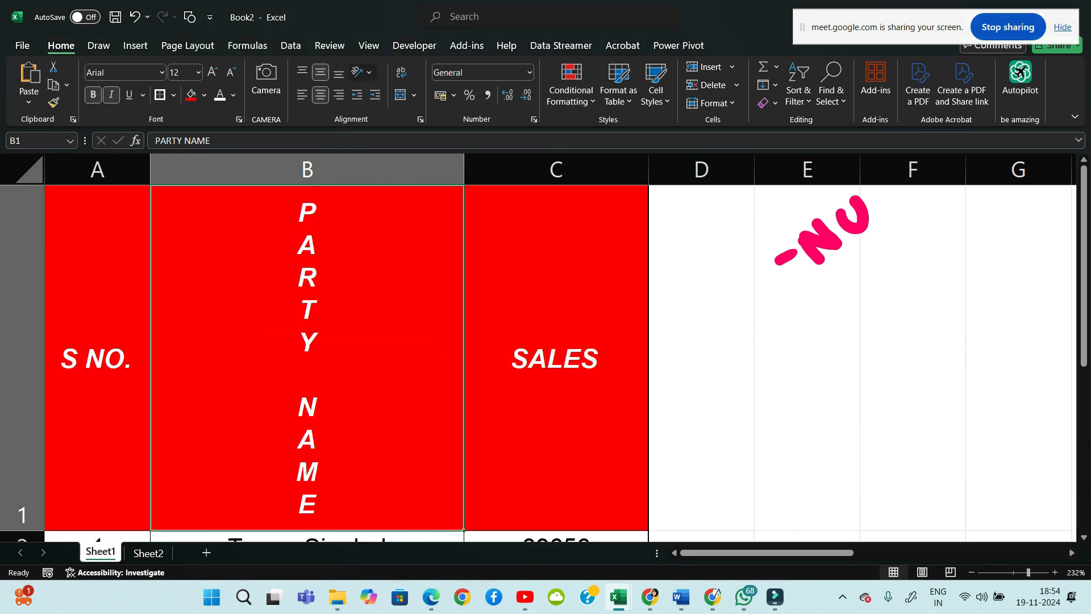
left_click(358, 72)
left_click(403, 153)
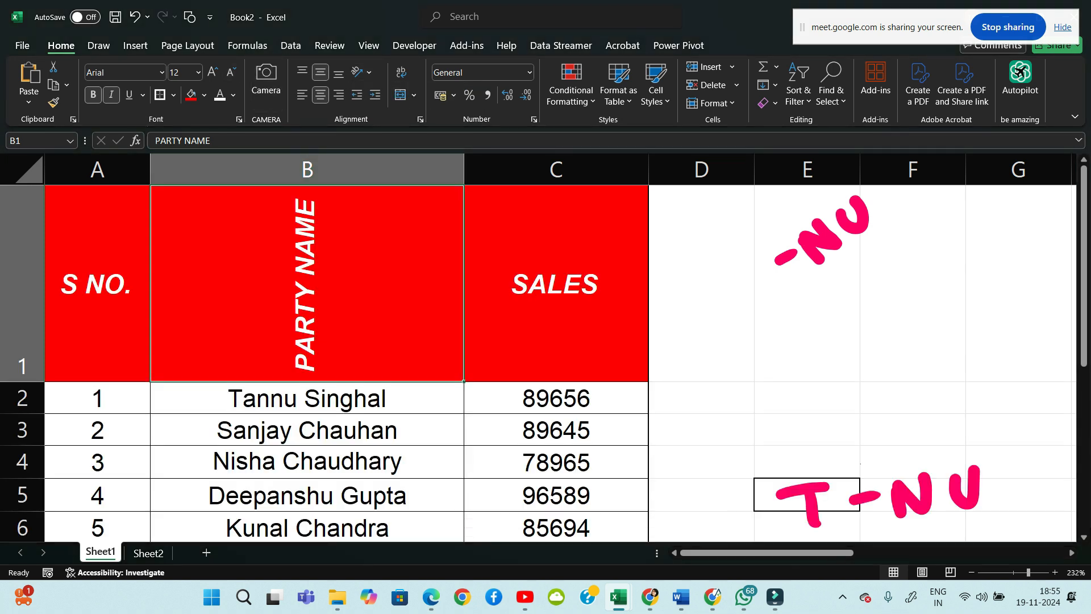
left_click(359, 72)
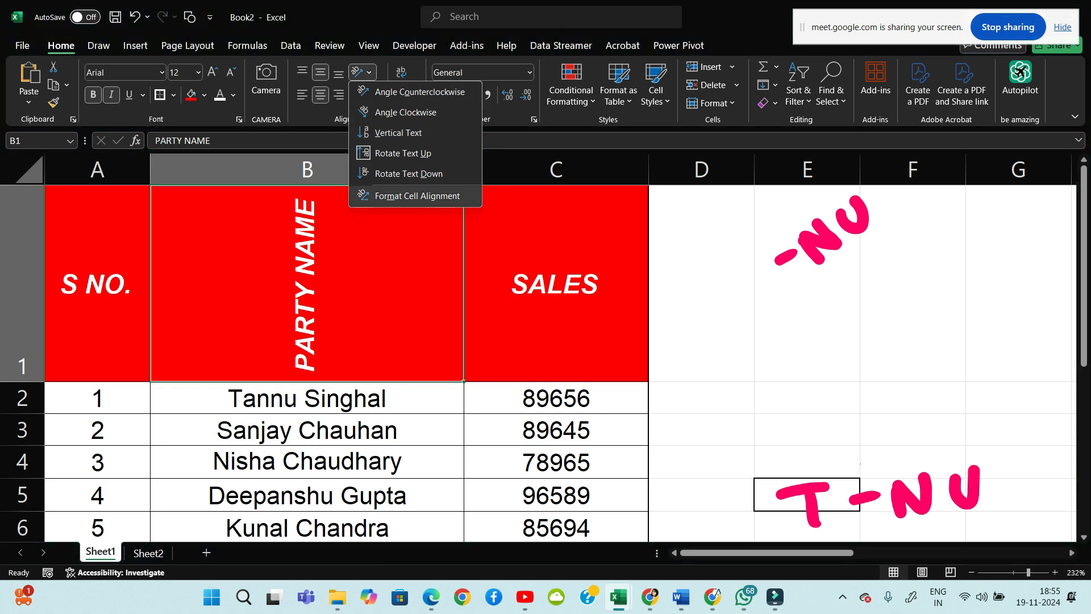
left_click(418, 196)
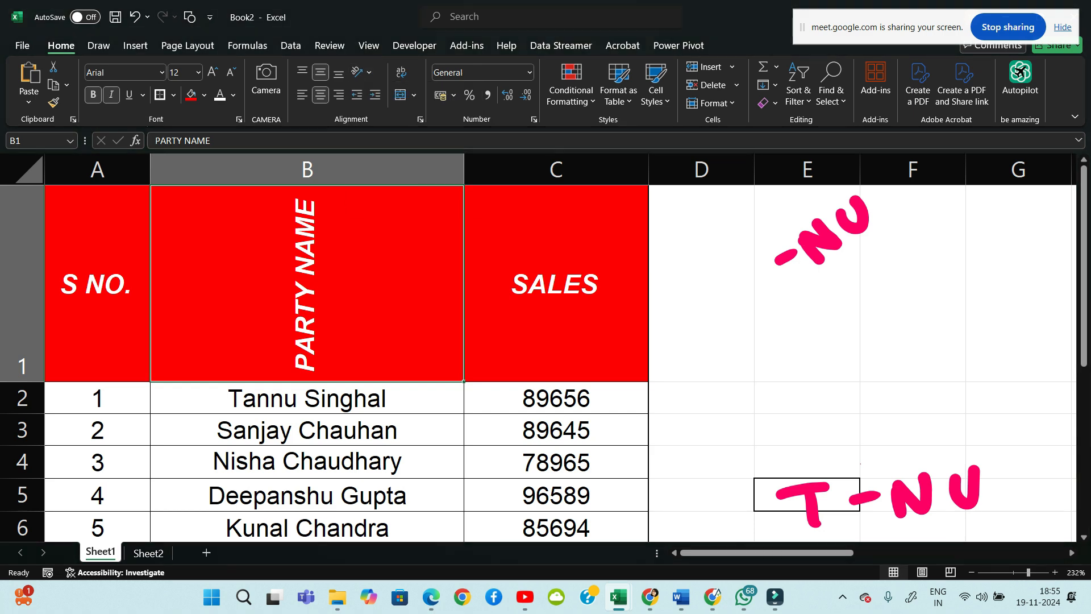
key("ctrl+z")
key("ctrl+z")
key("ctrl+z")
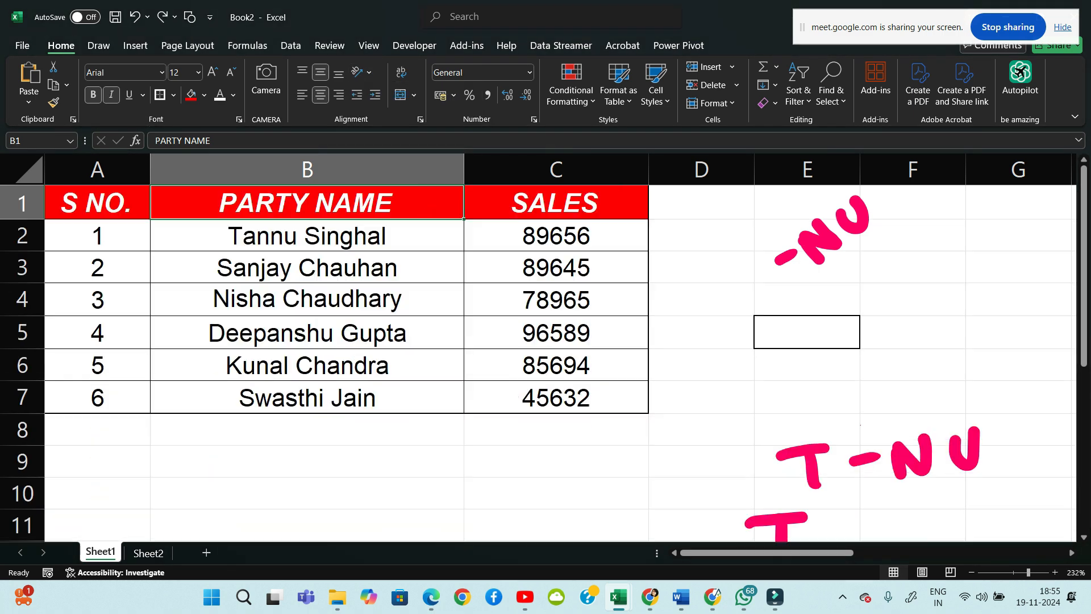
Erase the pink ink notes near column E, beside row 5 and below row 7
left_click(307, 493)
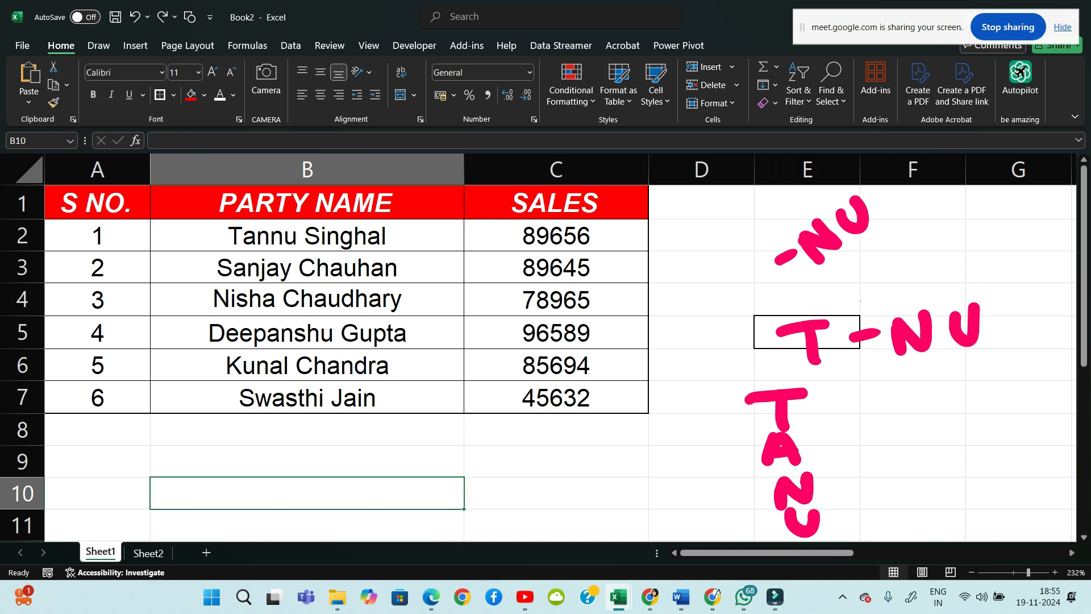
left_click(98, 46)
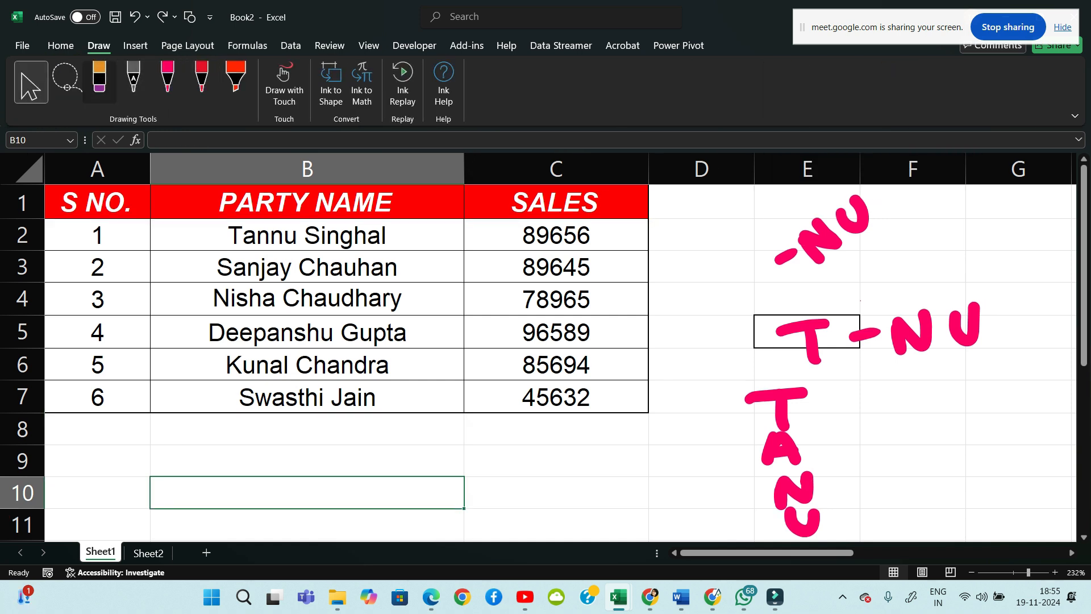
left_click(99, 82)
left_click(827, 230)
left_click_drag(852, 222, 786, 256)
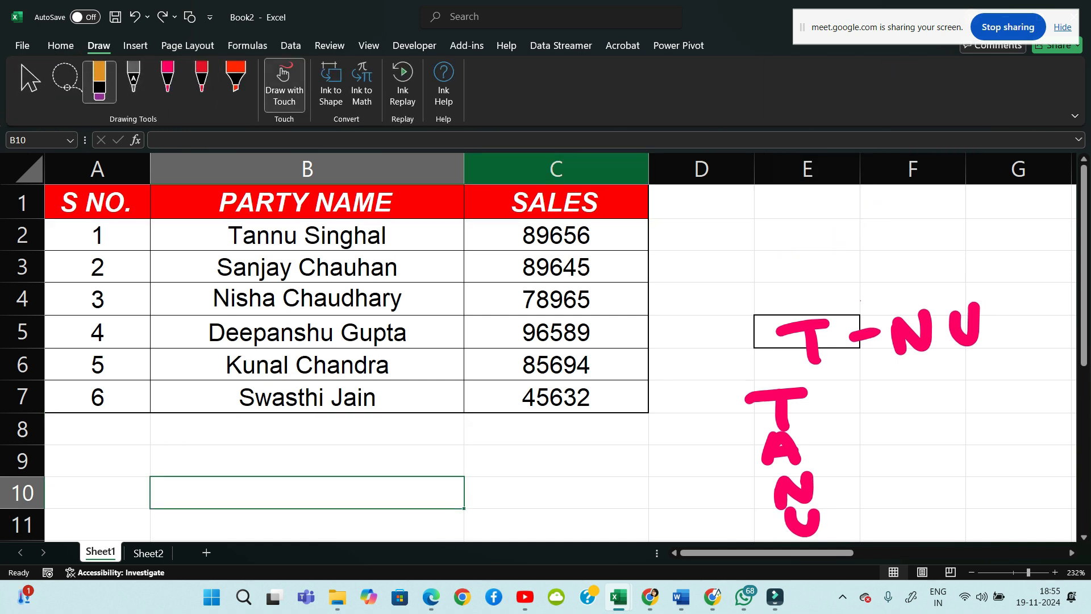
left_click_drag(802, 328, 971, 331)
left_click_drag(794, 492, 776, 395)
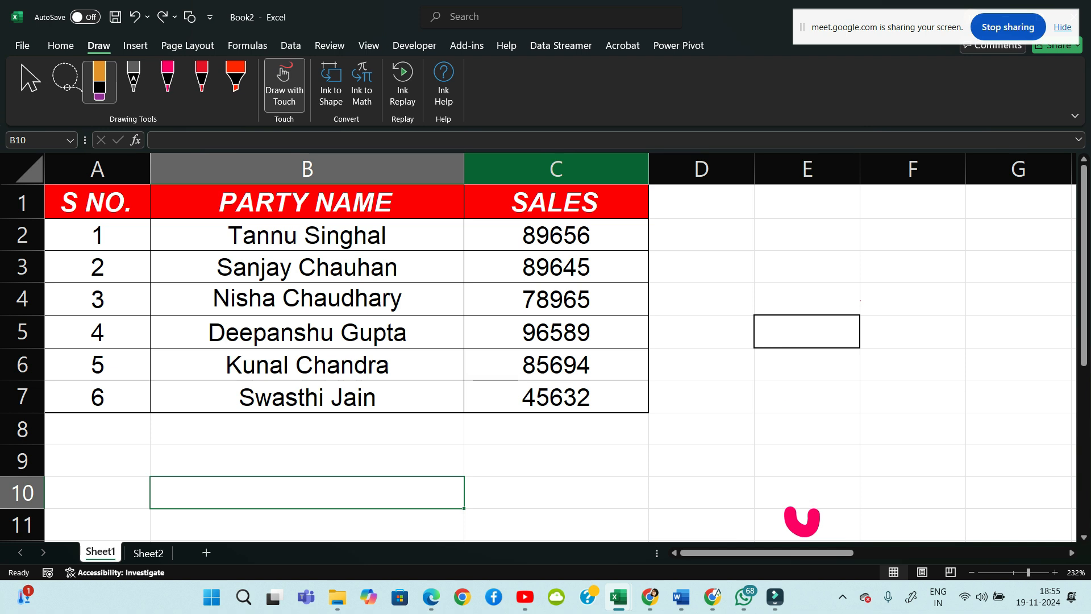
left_click(802, 521)
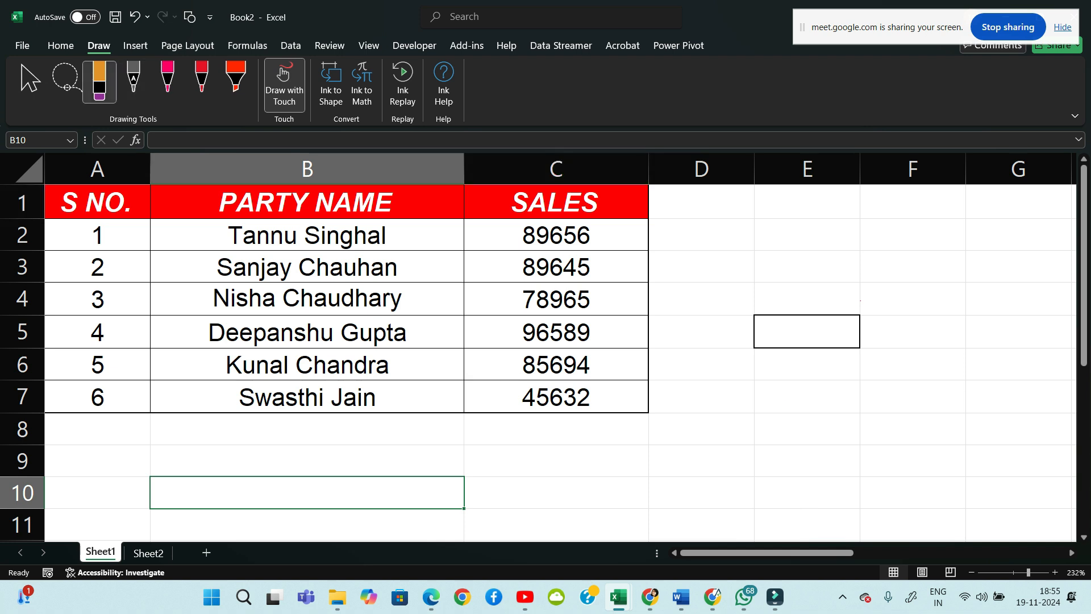
Leave the eraser for normal selection on Home and dismiss the merge options unused
left_click(60, 45)
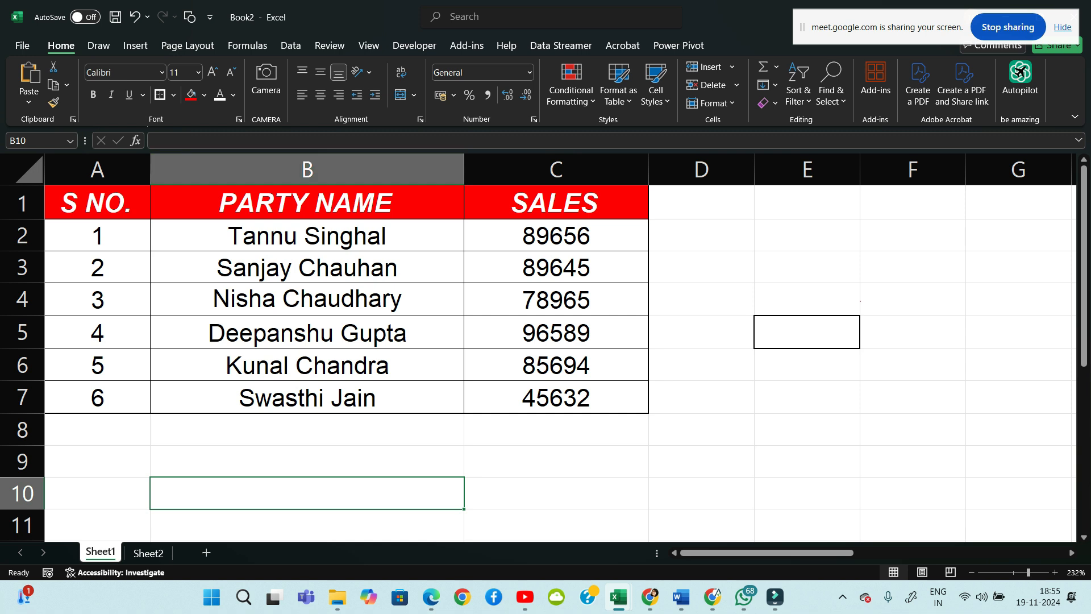
left_click(99, 45)
left_click(30, 81)
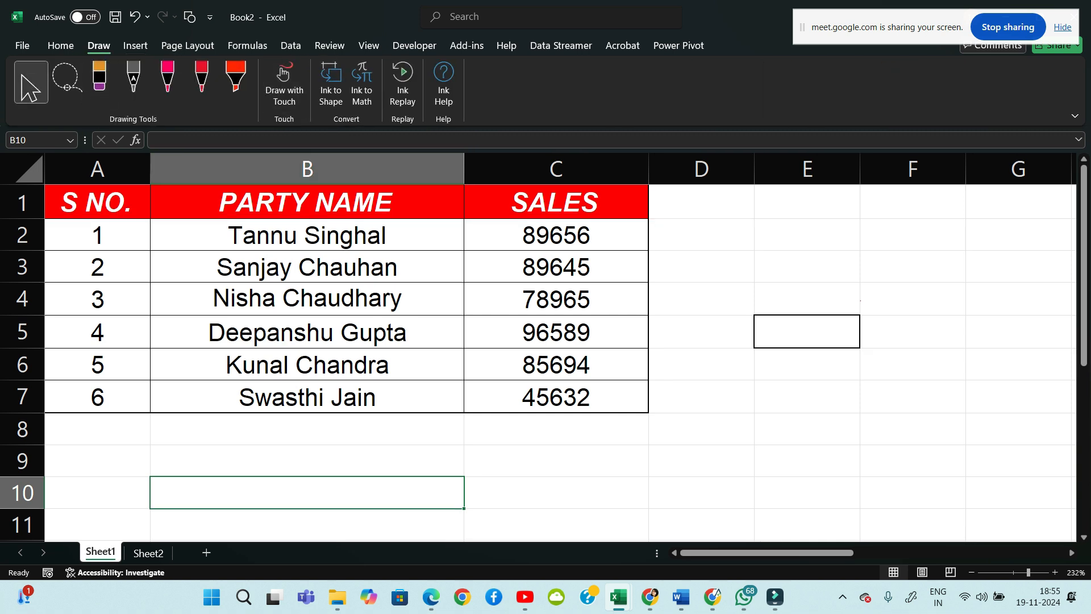
left_click(61, 45)
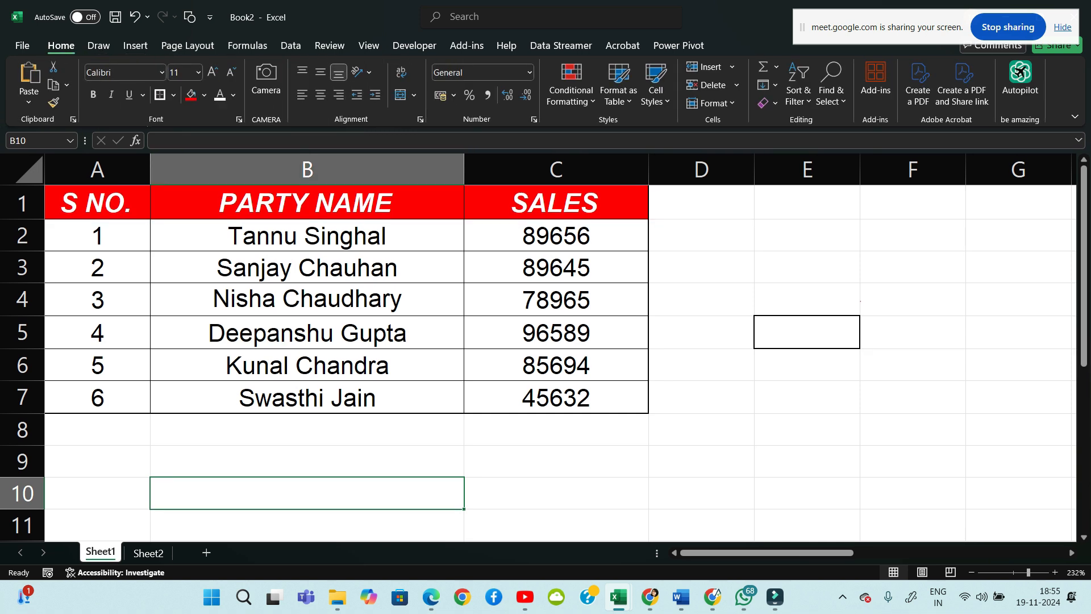
left_click(414, 95)
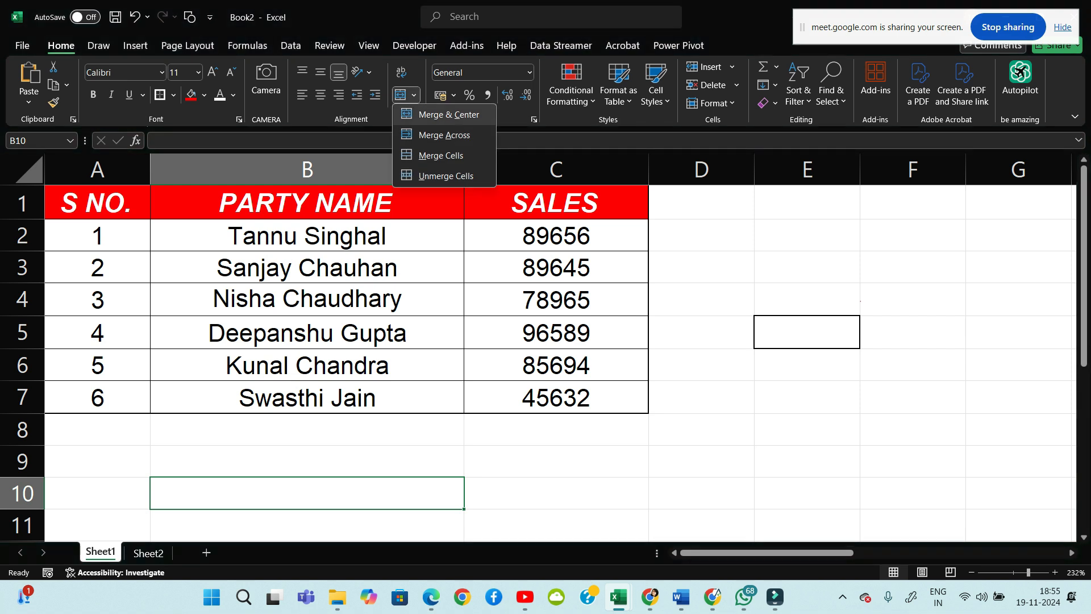
key("Escape")
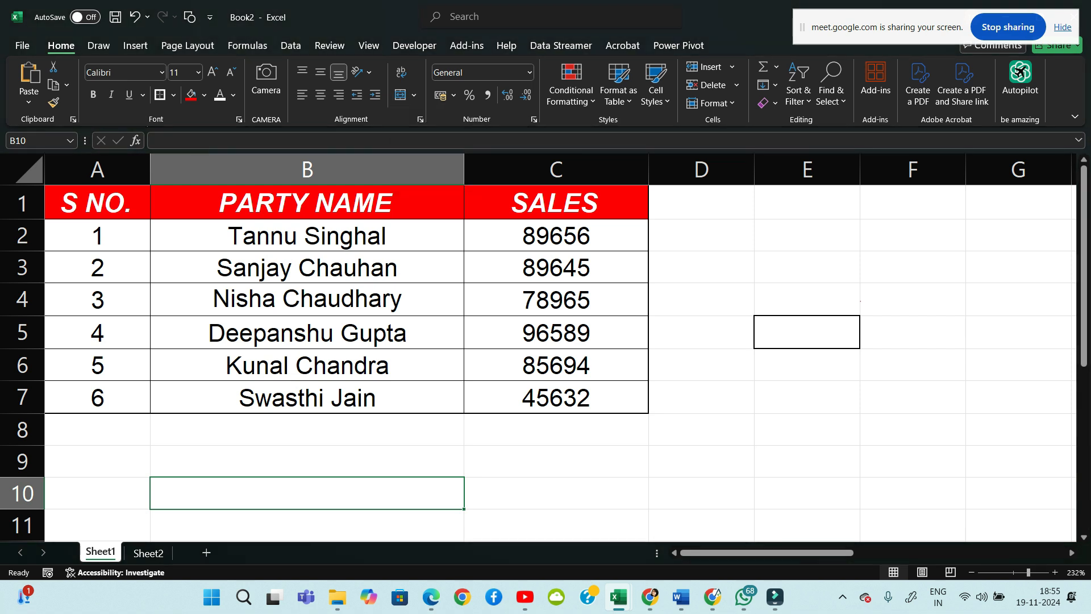
Select the A1:C7 table, then switch to the Classplus course page in Chrome
left_click_drag(97, 202, 557, 398)
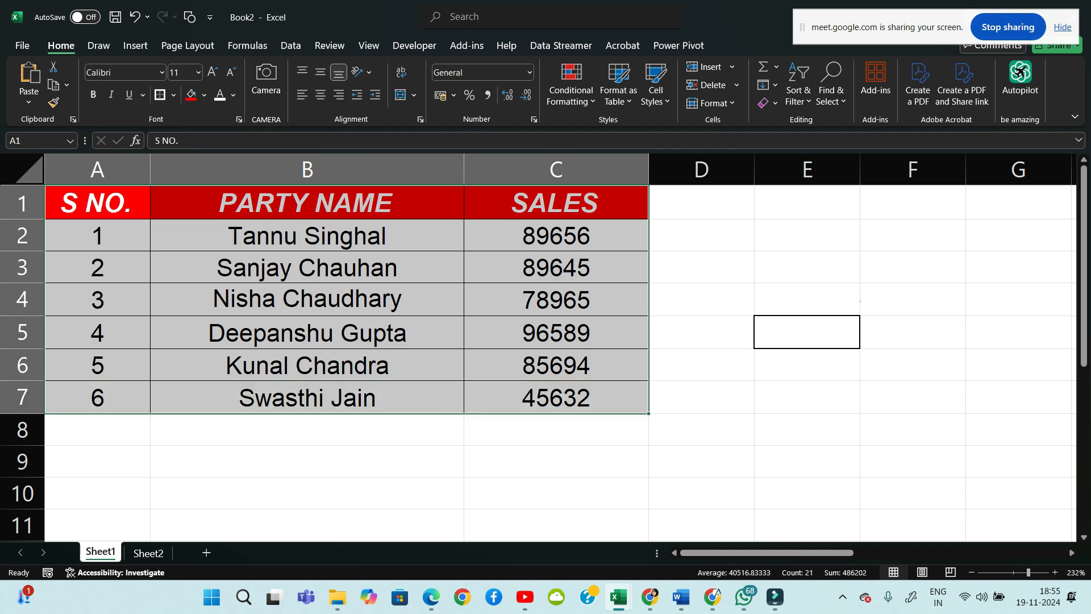
left_click(702, 397)
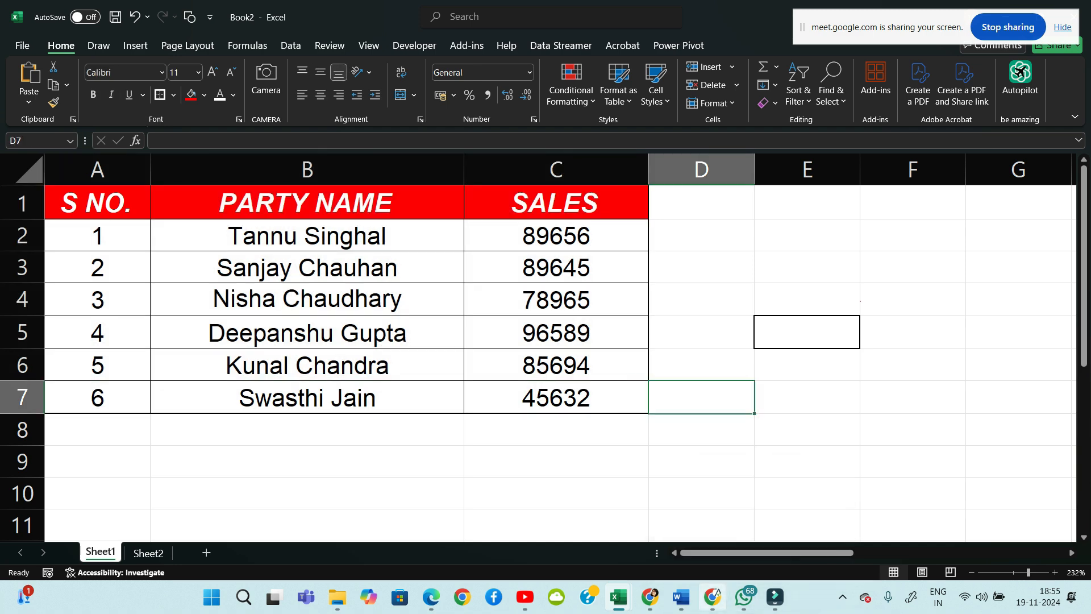
left_click(713, 596)
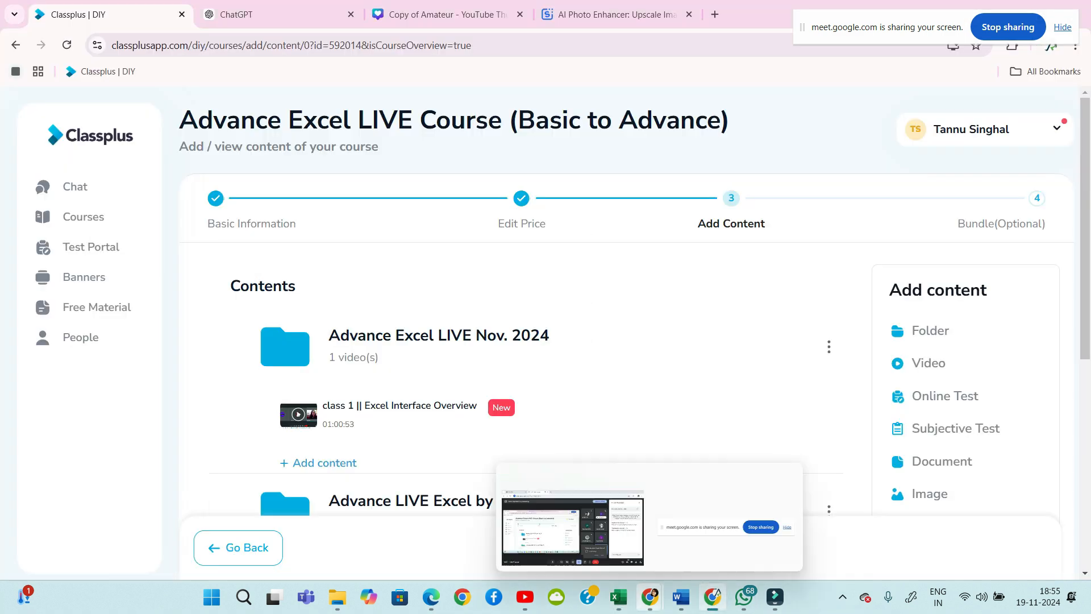
Admit the waiting participant to the Meet call, then return to Book2 at cell B8
left_click(586, 546)
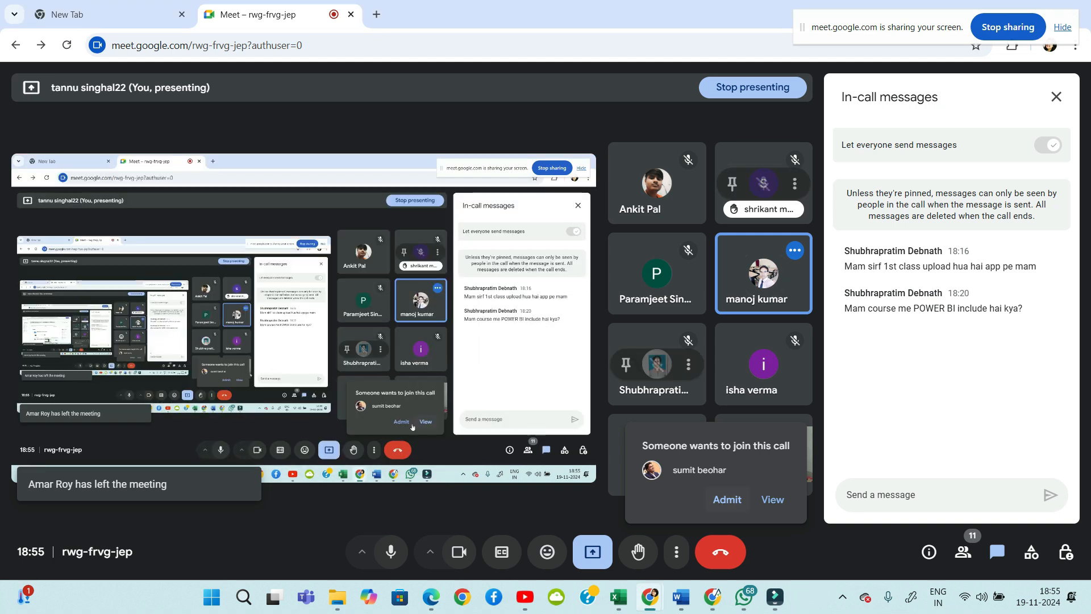
left_click(728, 499)
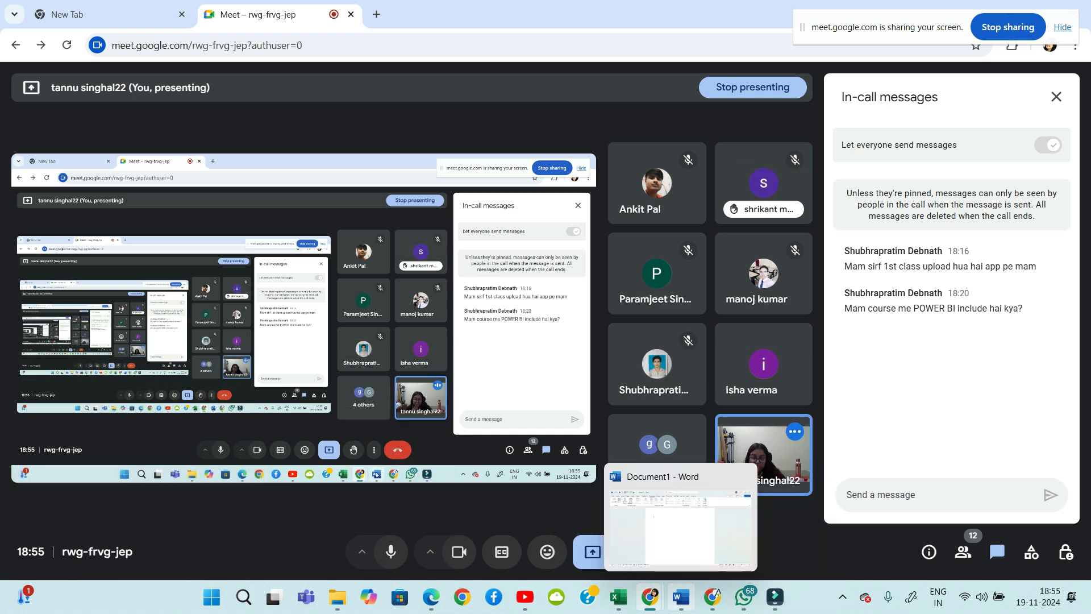
mouse_move(618, 596)
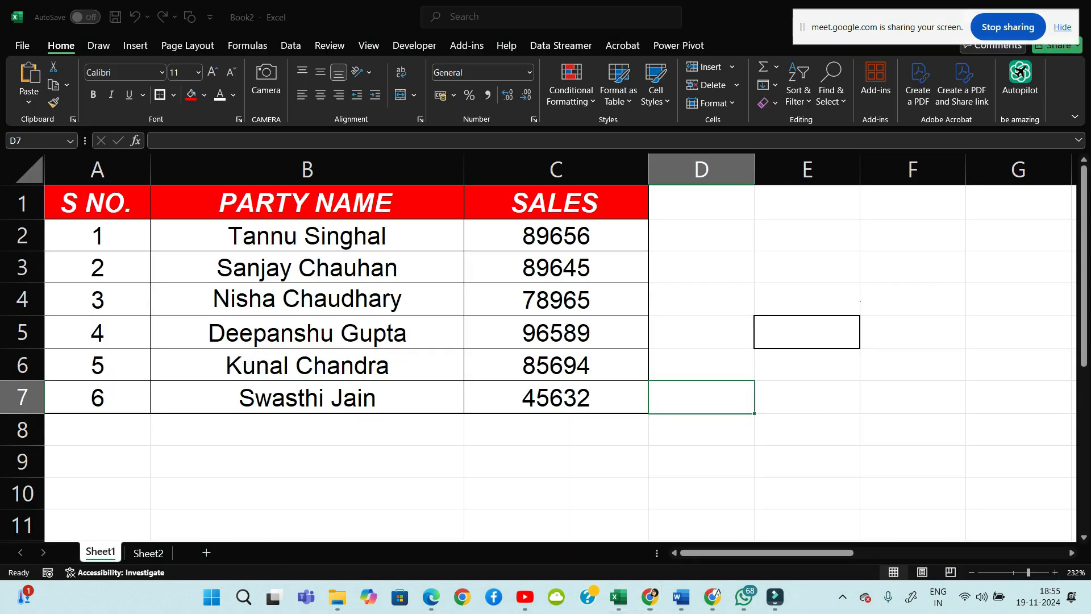
left_click(848, 527)
left_click(307, 430)
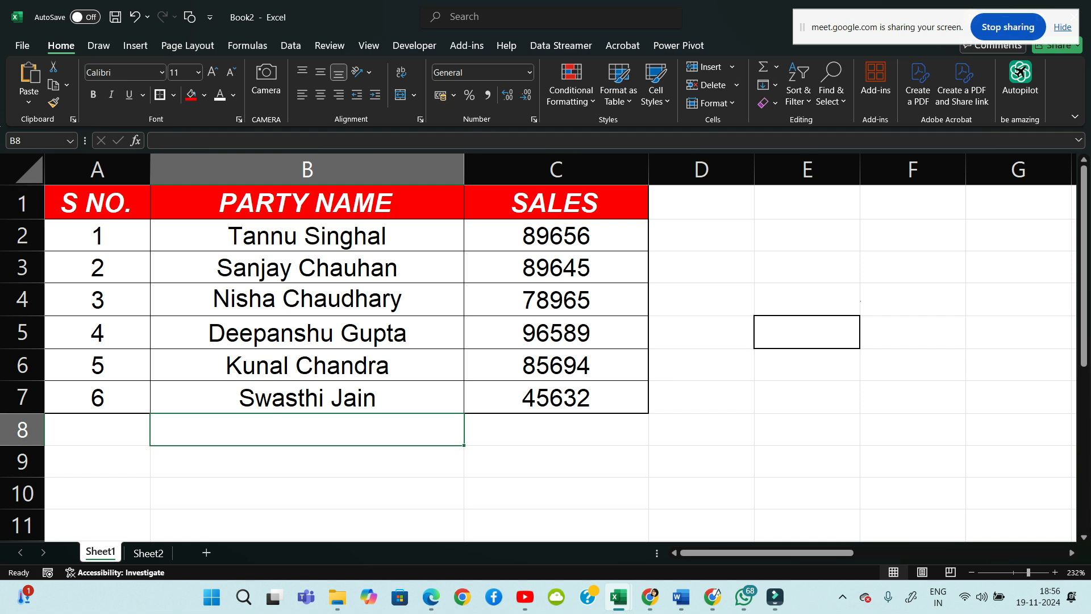
Insert a blank row above the sales table, then undo it
key("Down")
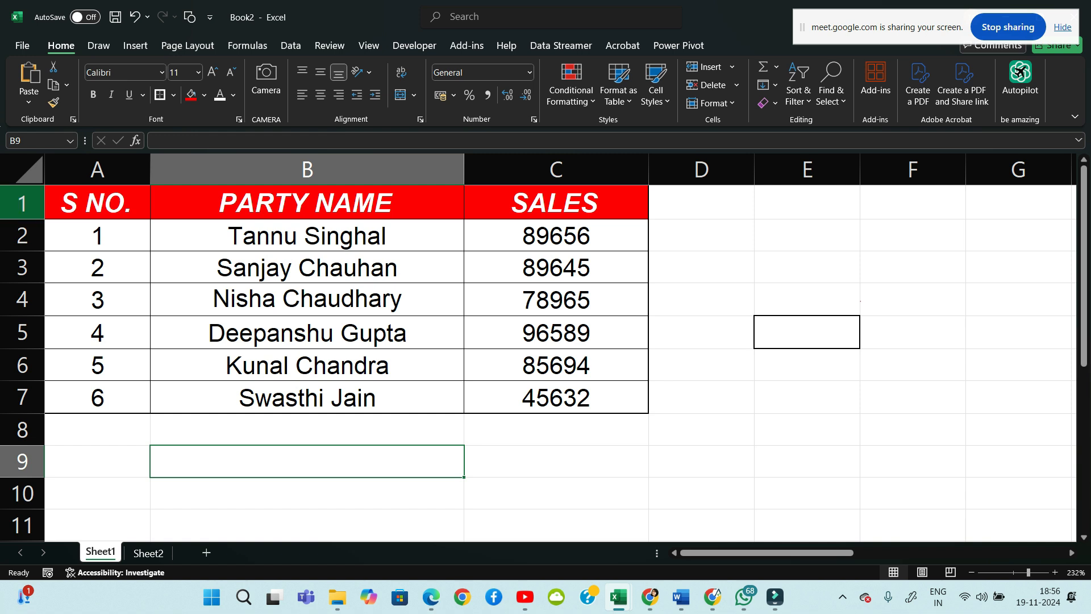
left_click(22, 204)
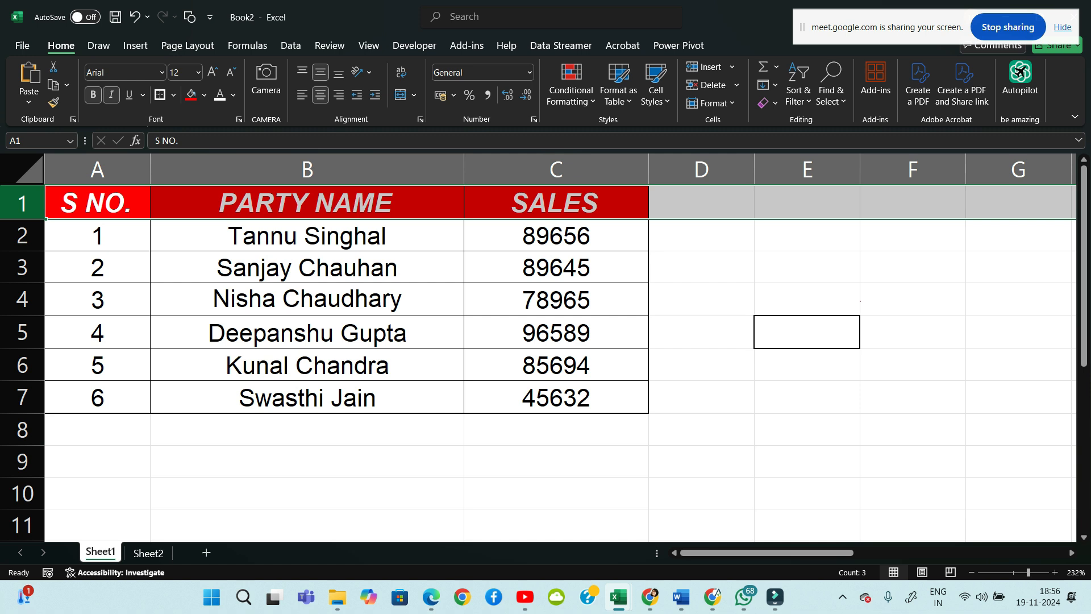
right_click(37, 202)
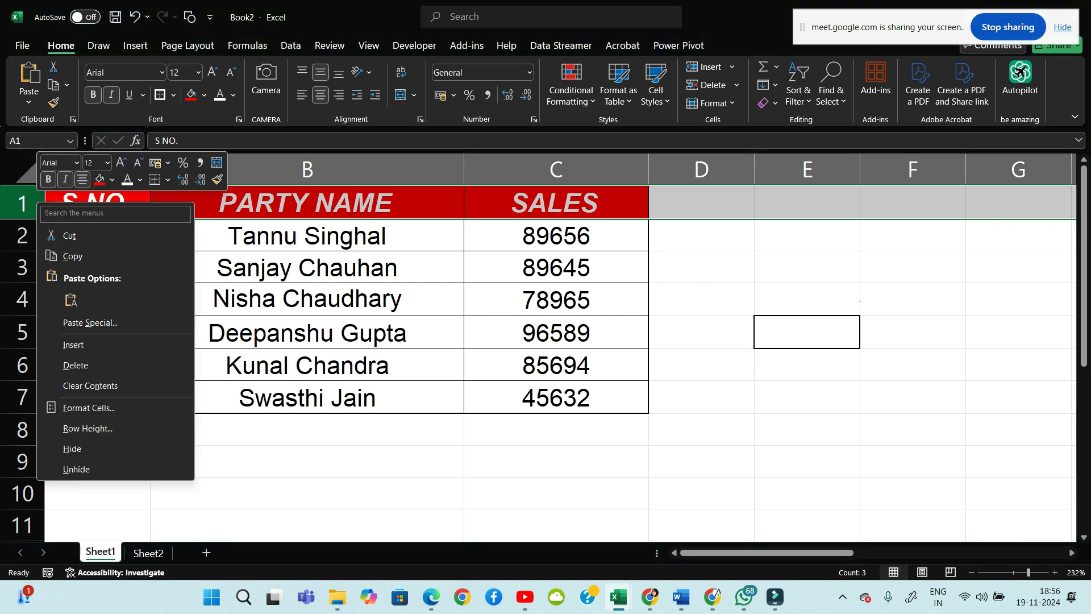
left_click(73, 345)
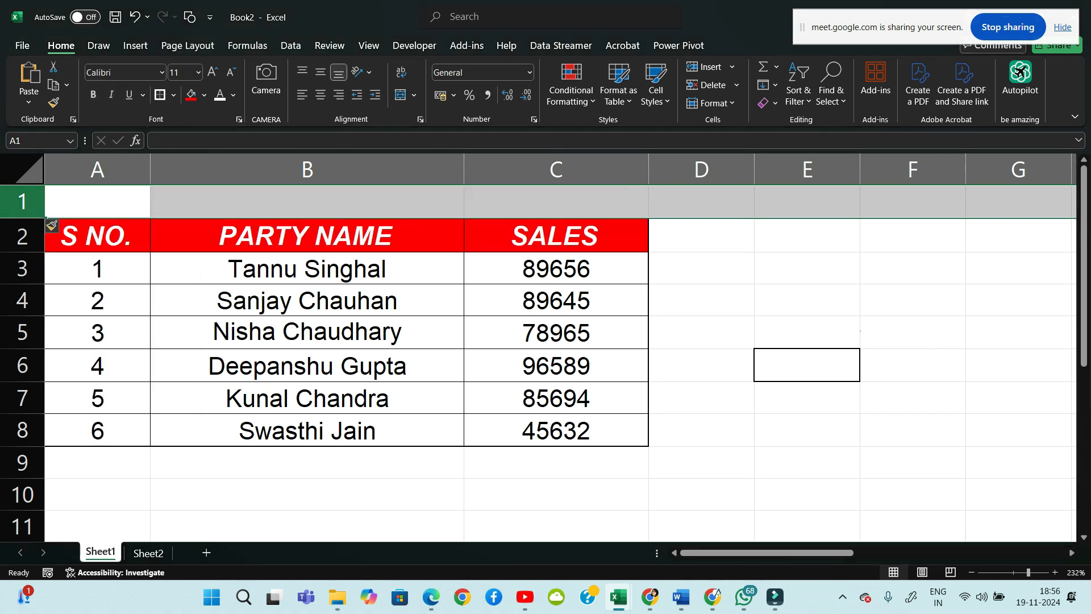
left_click(97, 202)
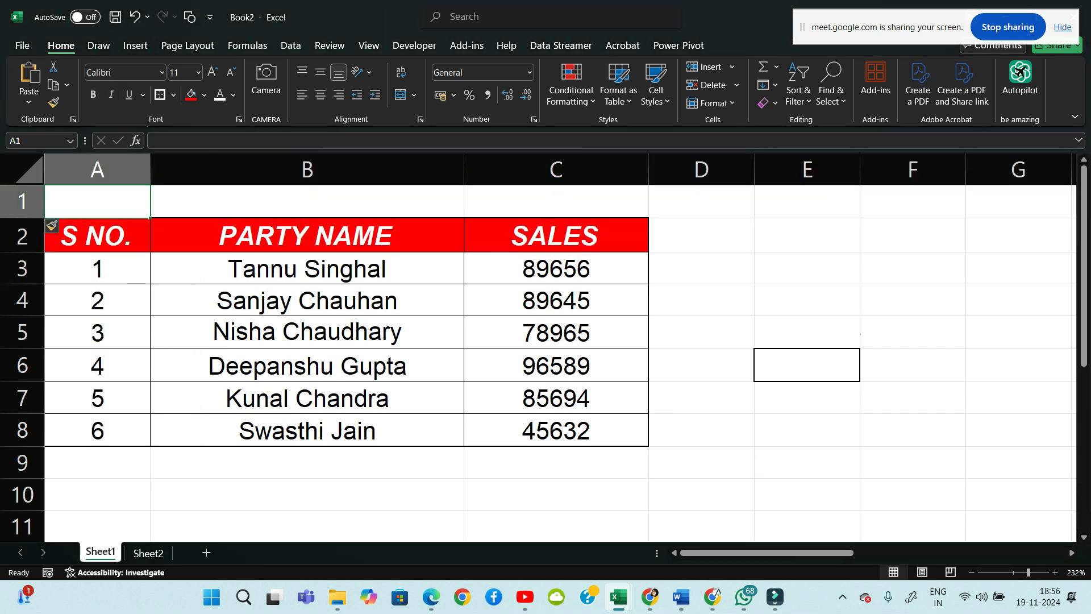
left_click(702, 235)
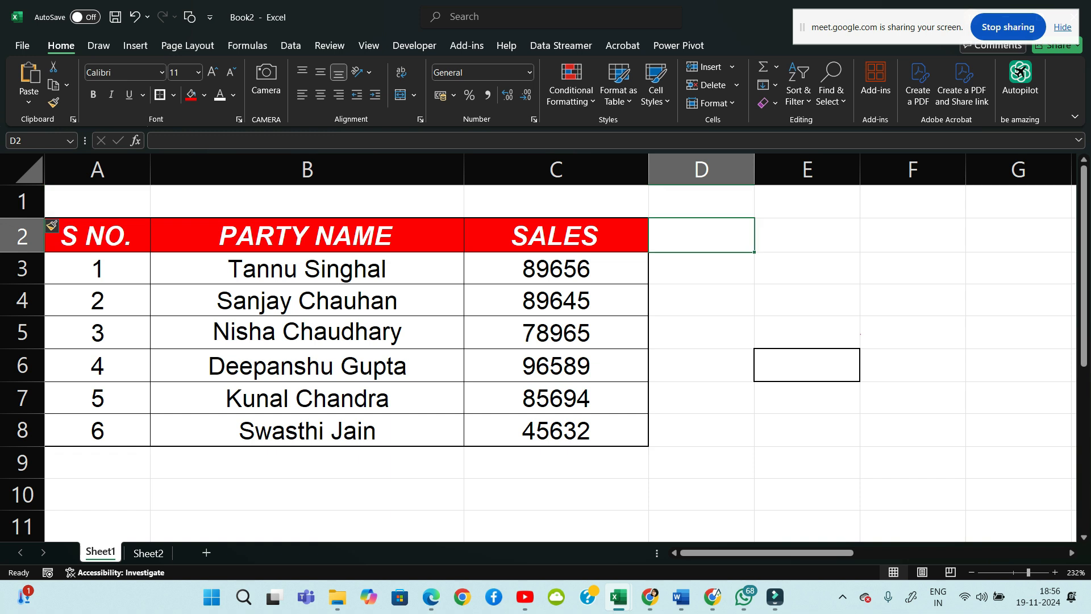
key("ctrl+z")
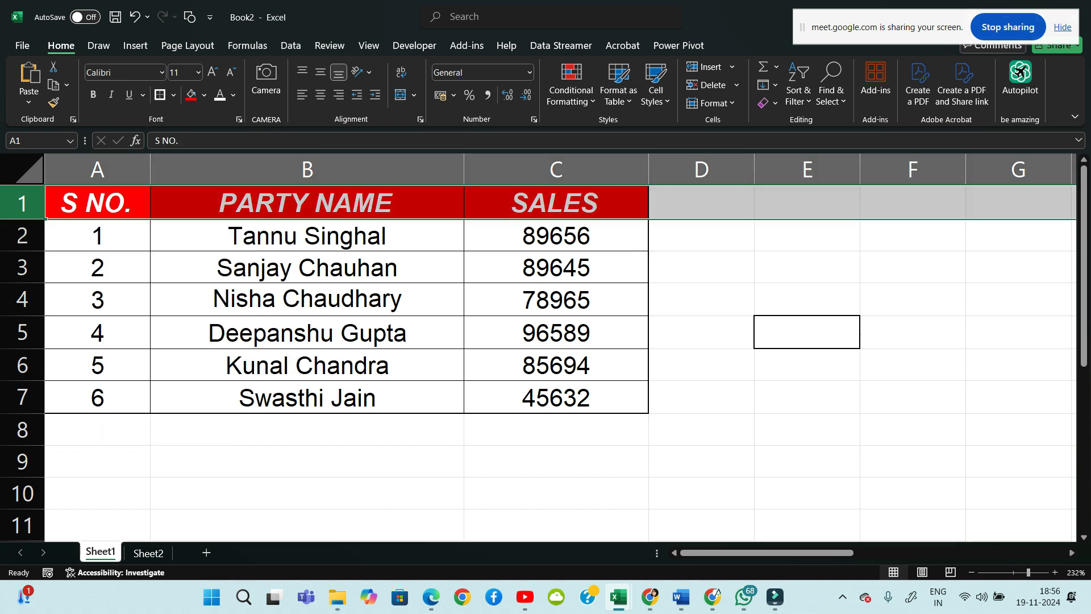
Insert a blank row 1 above the sales table again
left_click(306, 365)
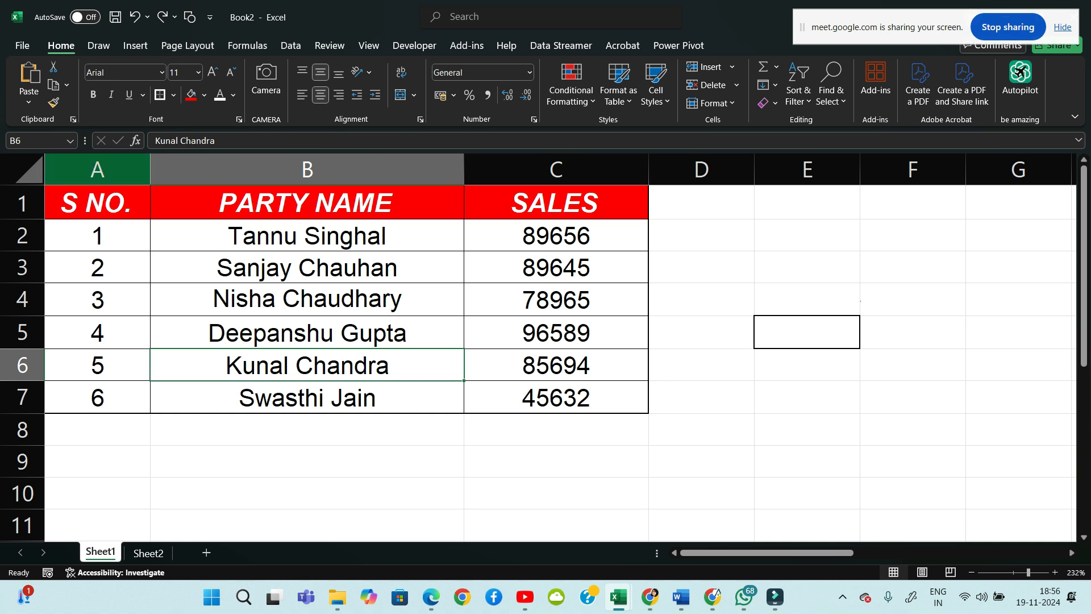
left_click(22, 203)
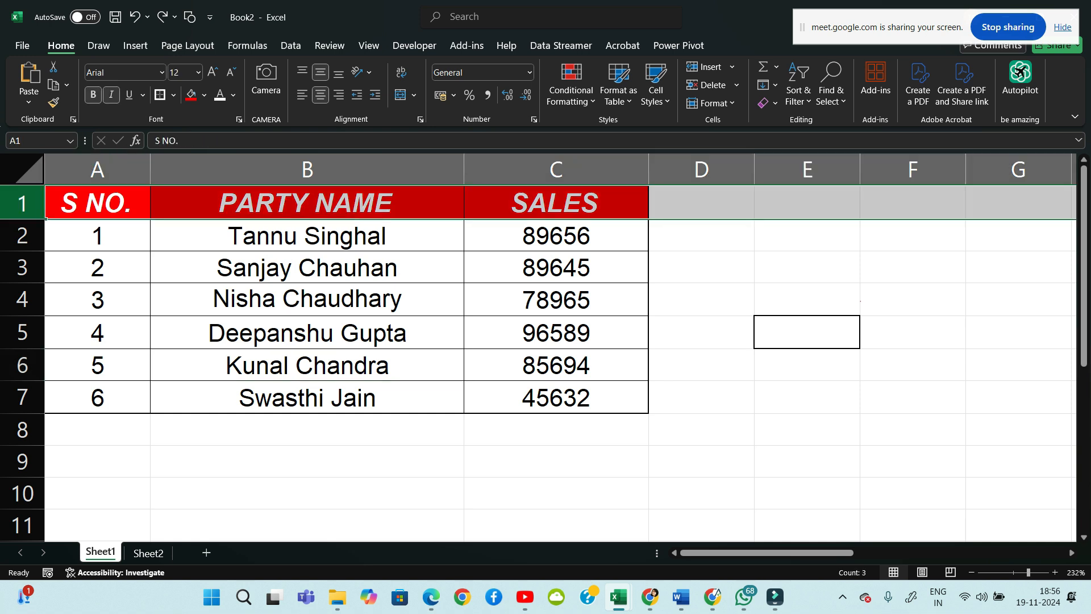
right_click(29, 203)
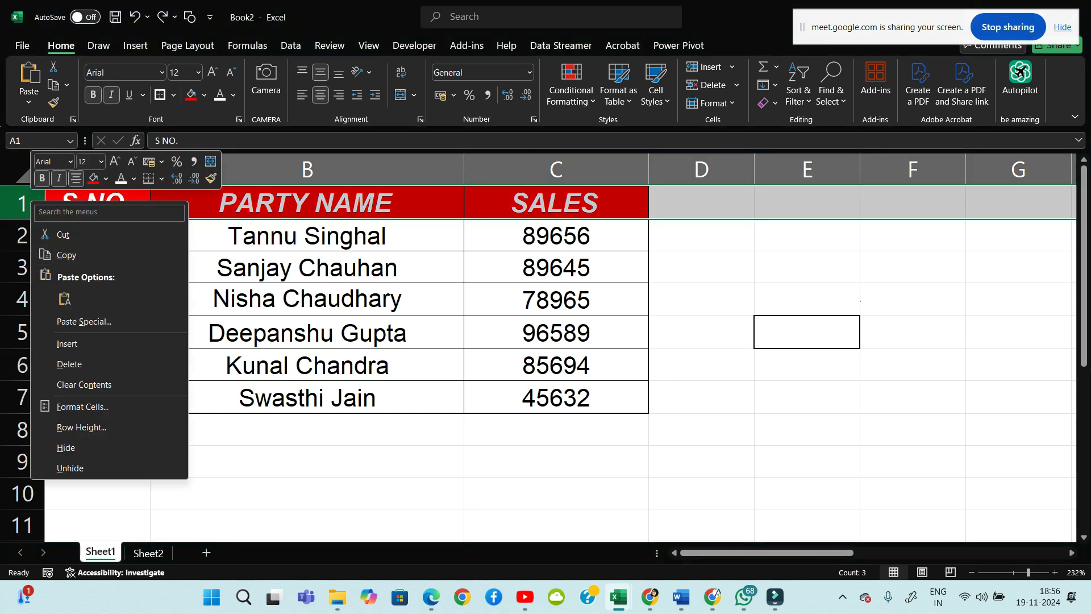
left_click(67, 343)
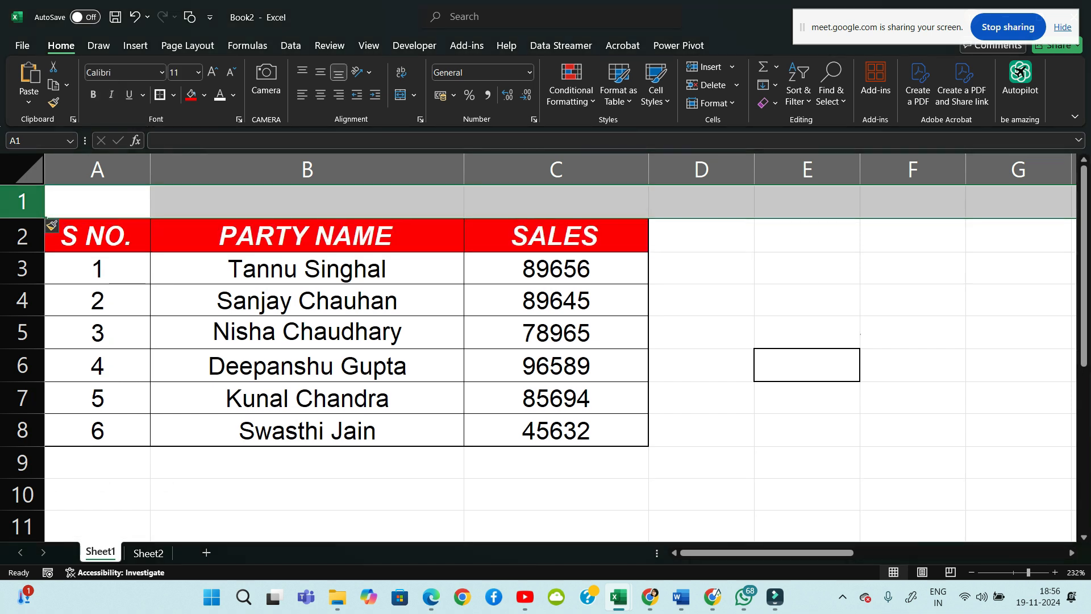
left_click(701, 398)
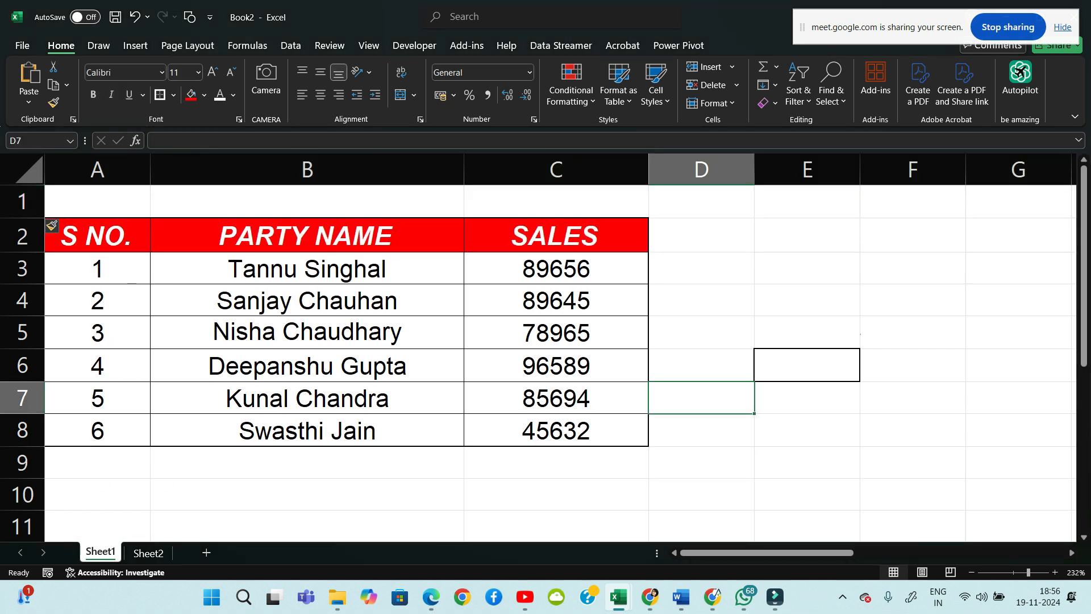
left_click(97, 202)
left_click(701, 268)
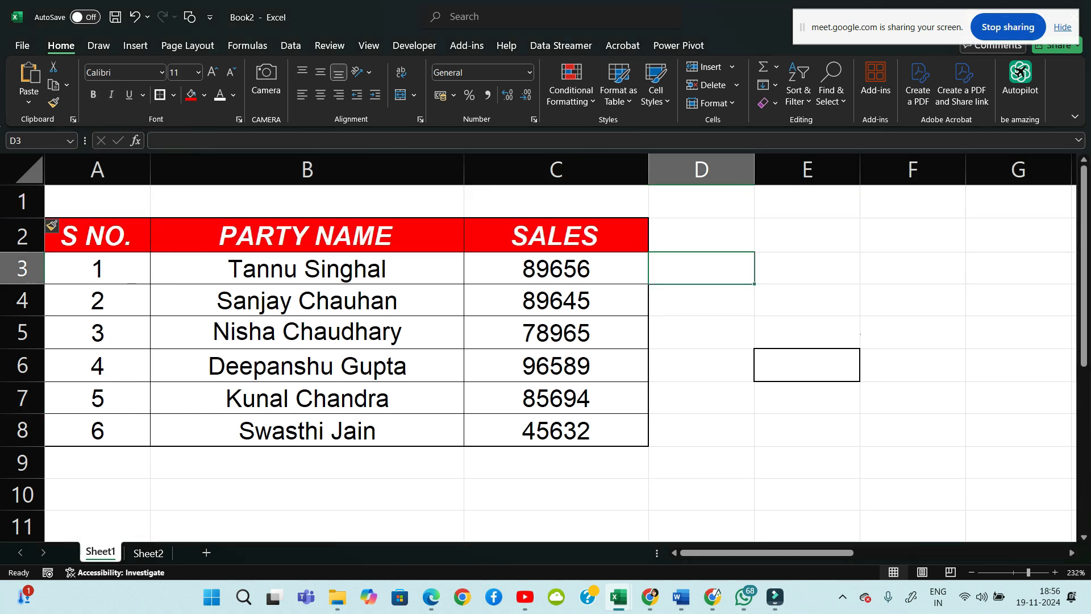
Enter the title 'XYZ LTD' in cell B1
left_click(307, 202)
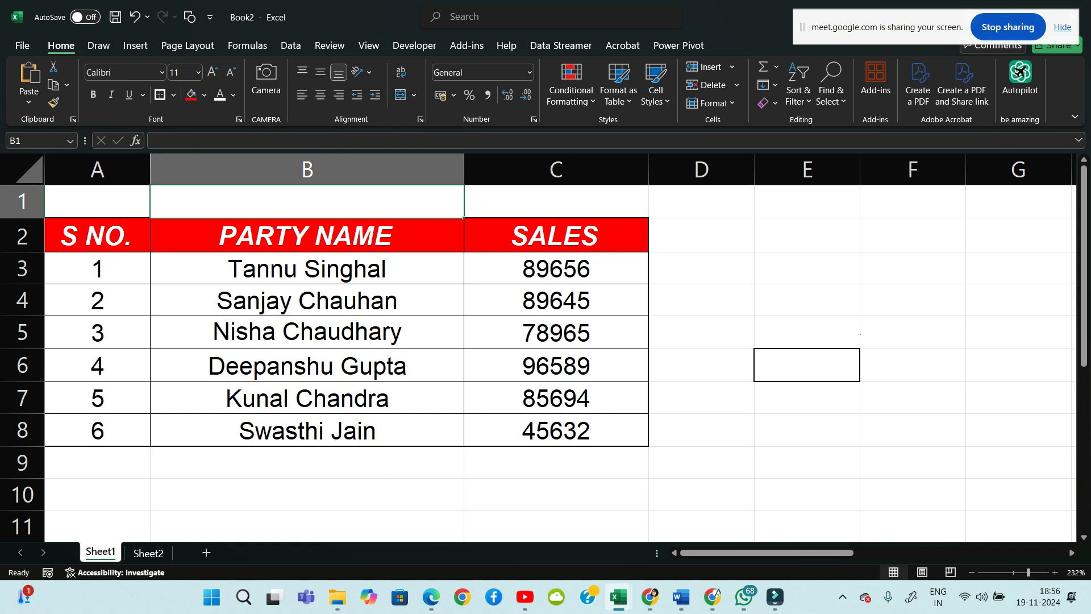
type("xyz")
key("BackSpace")
key("BackSpace")
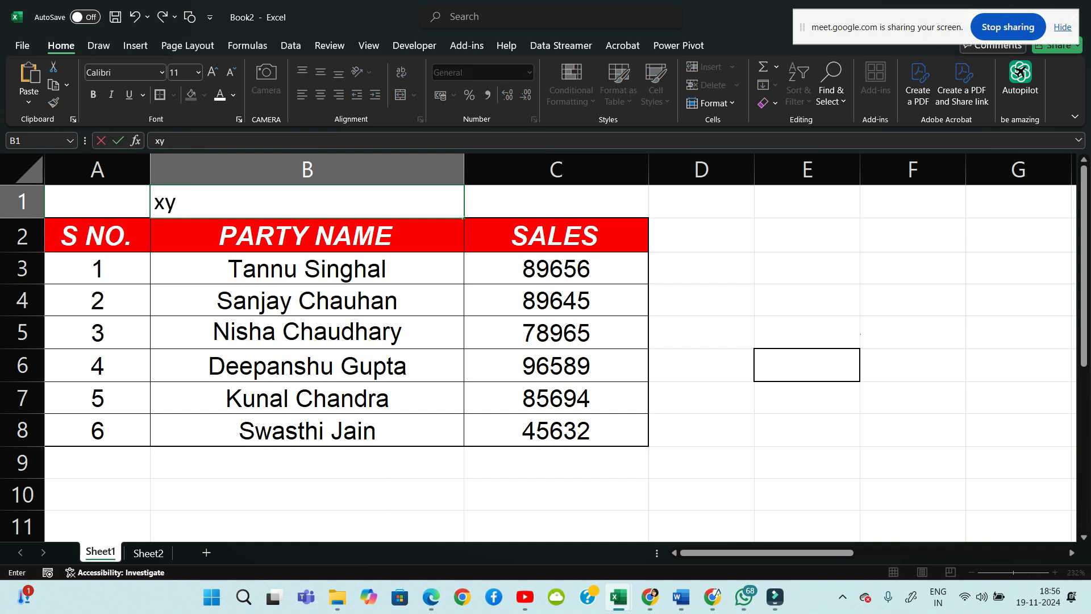
key("BackSpace")
type("YZ LY")
key("BackSpace")
type("TD")
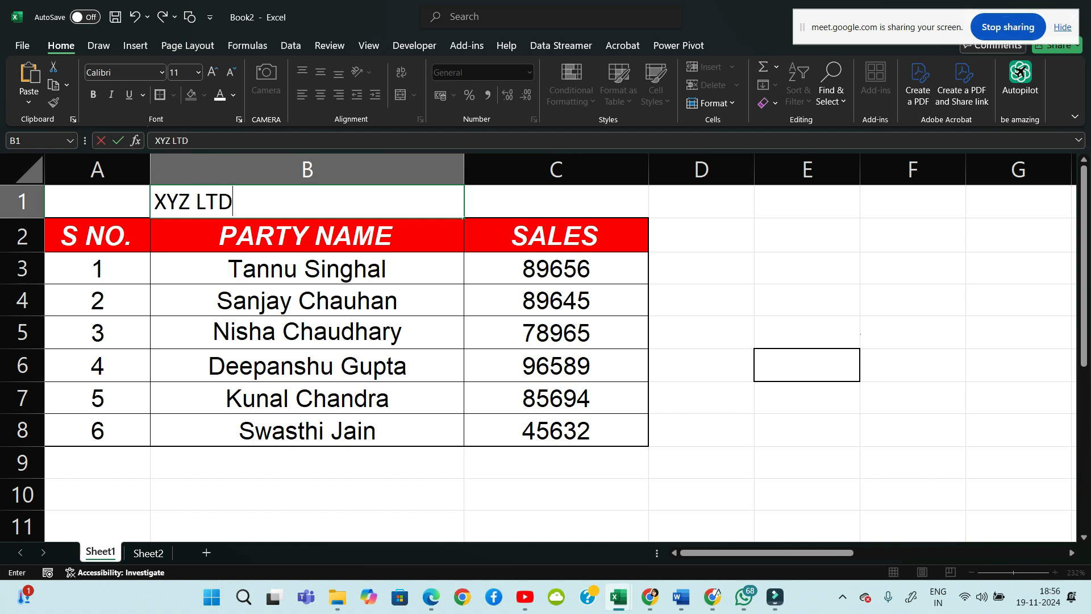
left_click(807, 333)
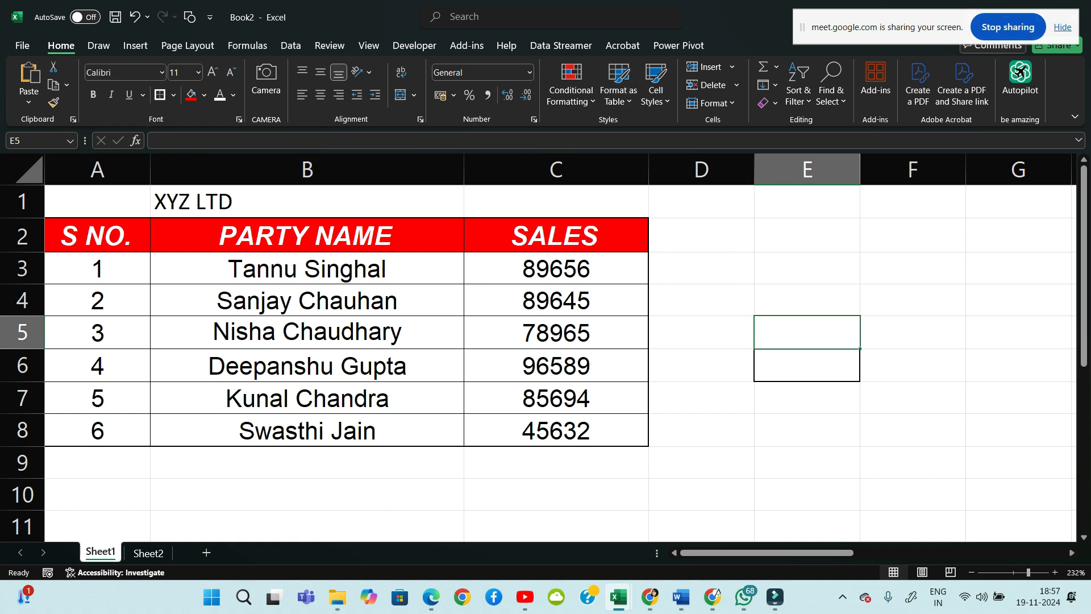
Centre the XYZ LTD title horizontally and vertically in B1
left_click(251, 202)
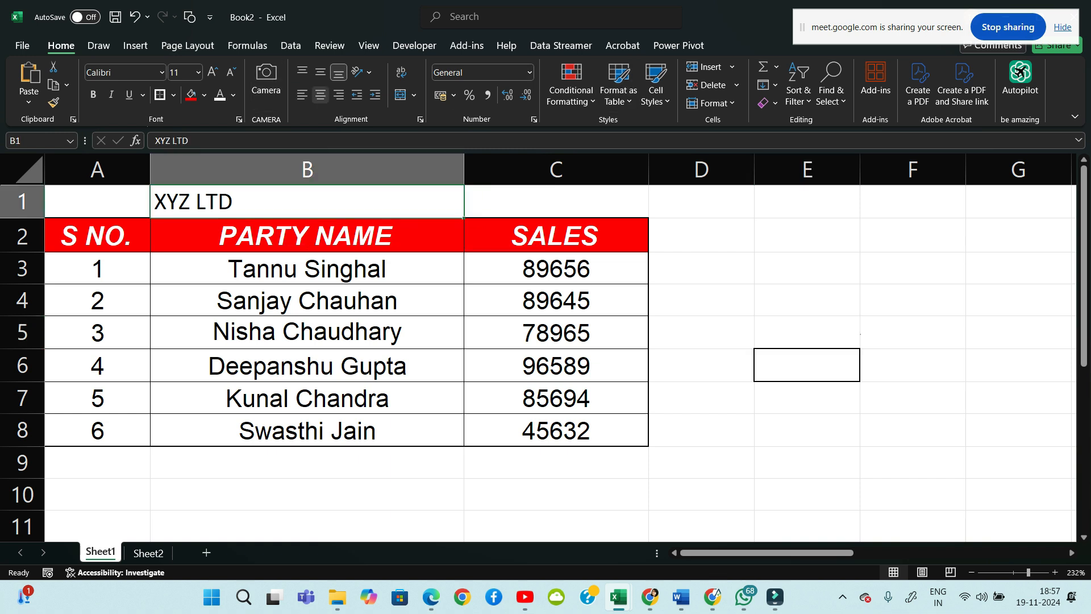
left_click(320, 95)
left_click(320, 72)
left_click(701, 202)
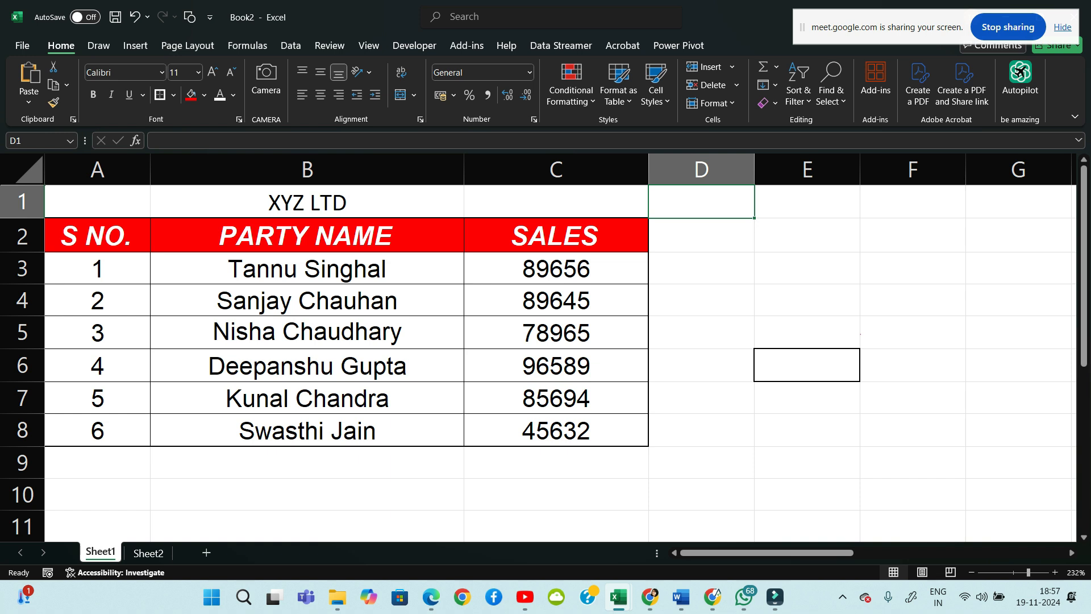
Fill A1:C1 black and make the XYZ LTD title bold
left_click_drag(97, 202, 557, 202)
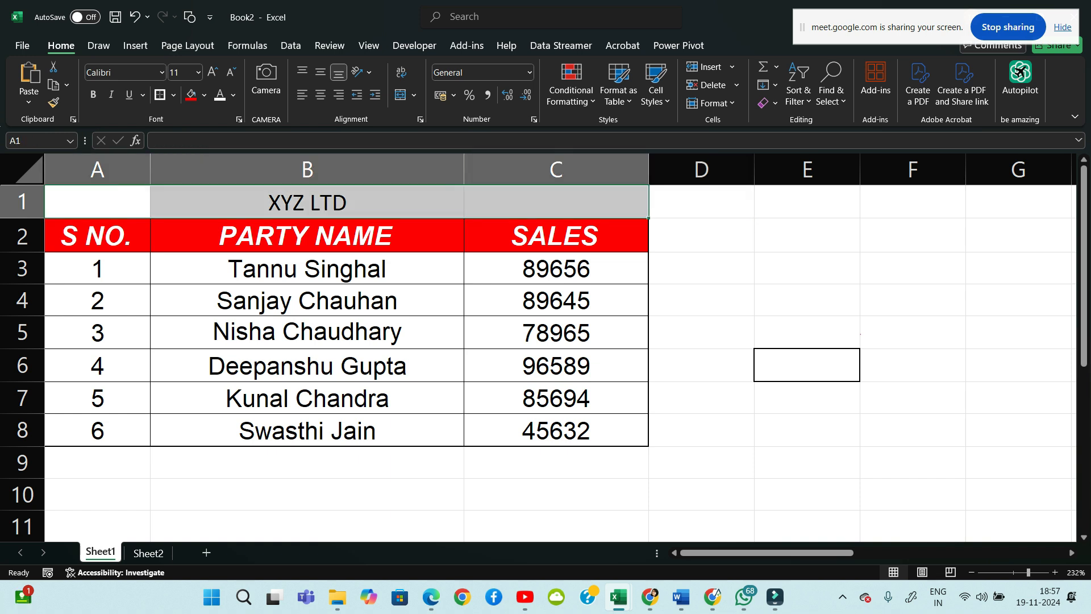
left_click(203, 95)
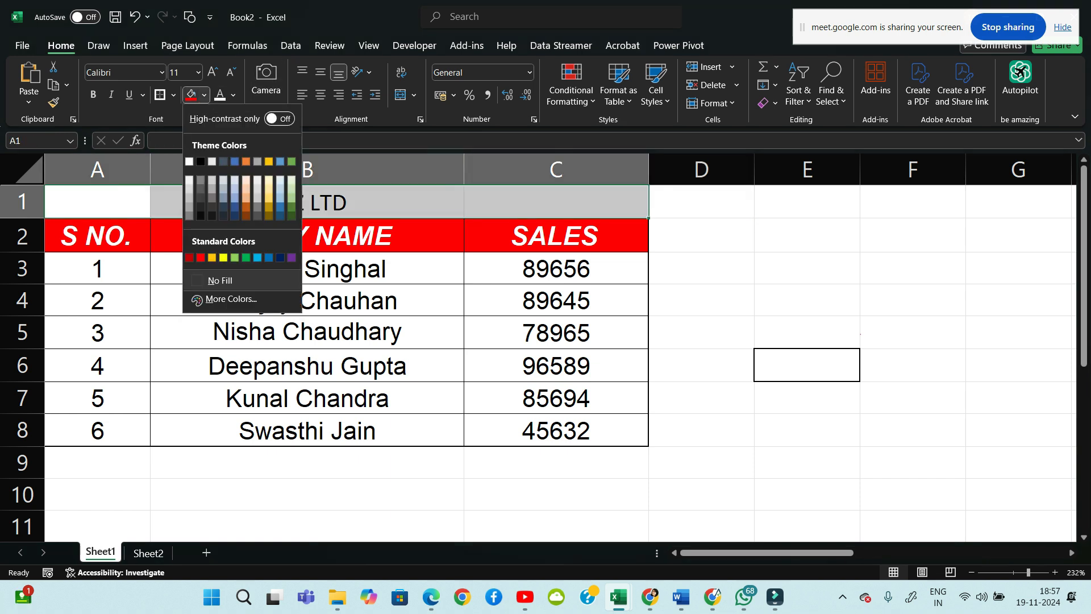
left_click(200, 162)
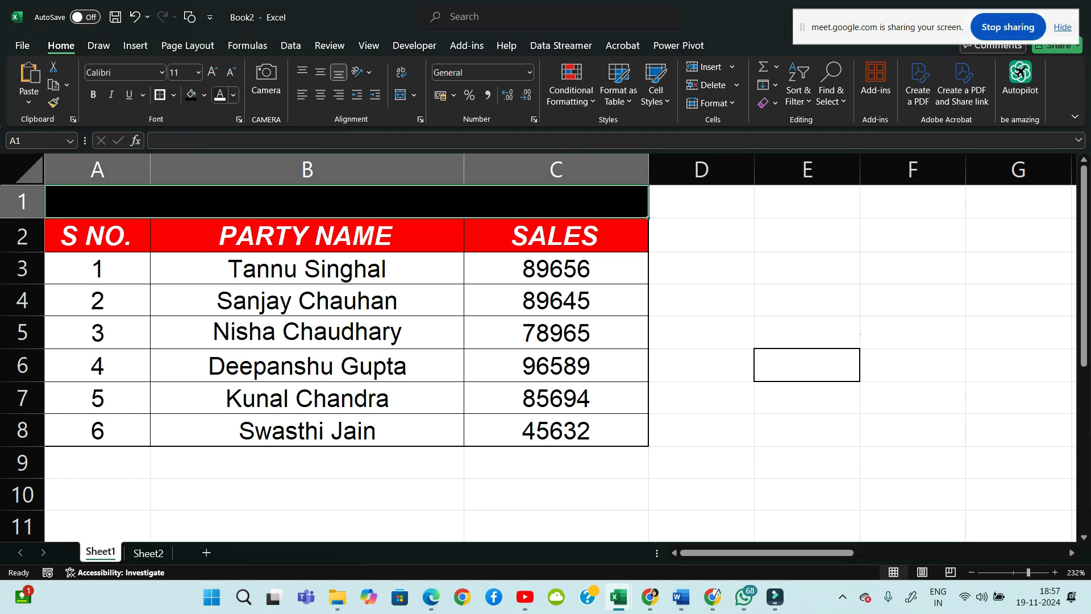
left_click(93, 94)
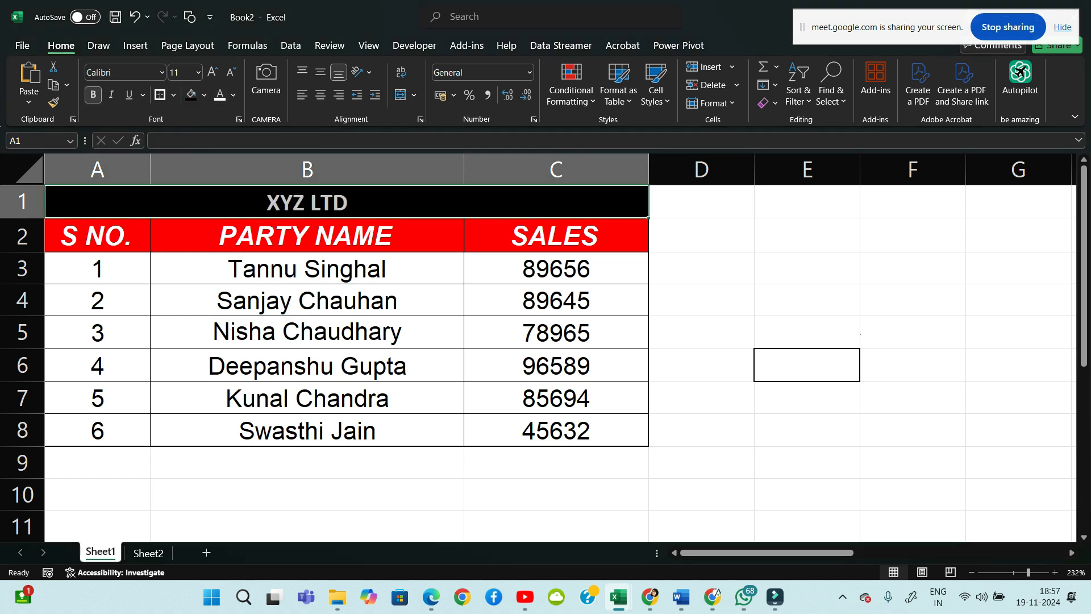
left_click(701, 268)
Click back and forth across A1, B1 and C1 to check the title row
left_click(306, 202)
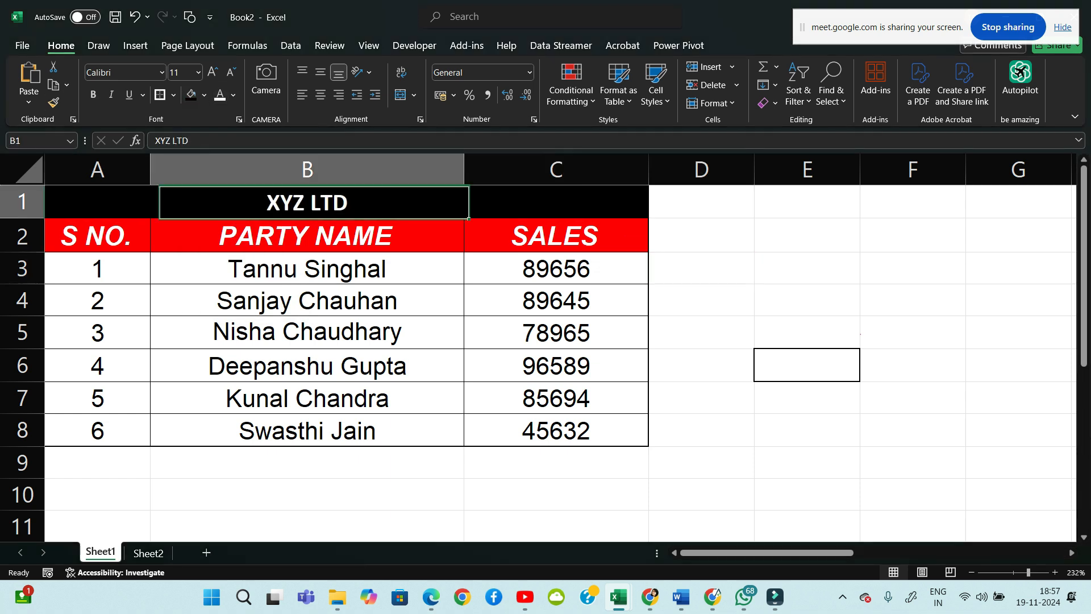
left_click(702, 236)
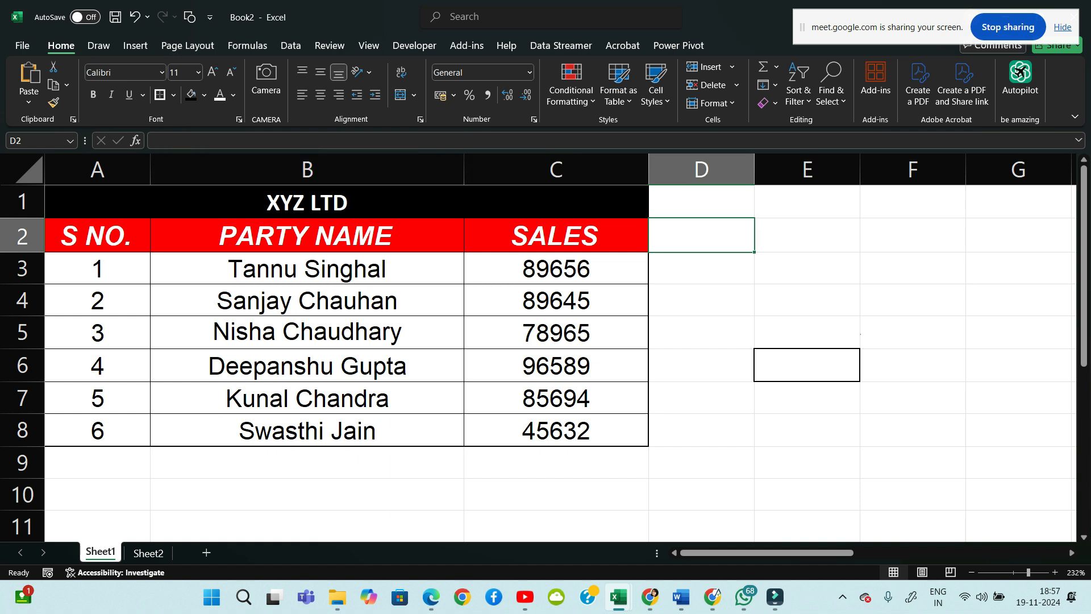
left_click(97, 203)
left_click(307, 202)
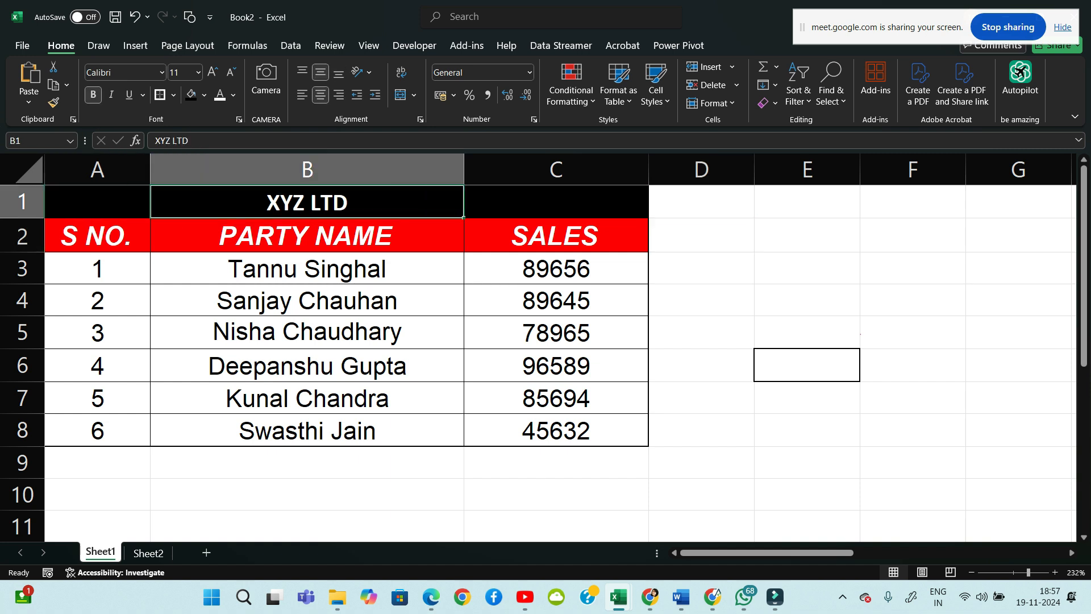
left_click(555, 203)
left_click(97, 202)
left_click(307, 202)
left_click(555, 202)
left_click(97, 202)
left_click(306, 203)
Fill the A1:C1 title row yellow and check that the title sits in B1
left_click(97, 203)
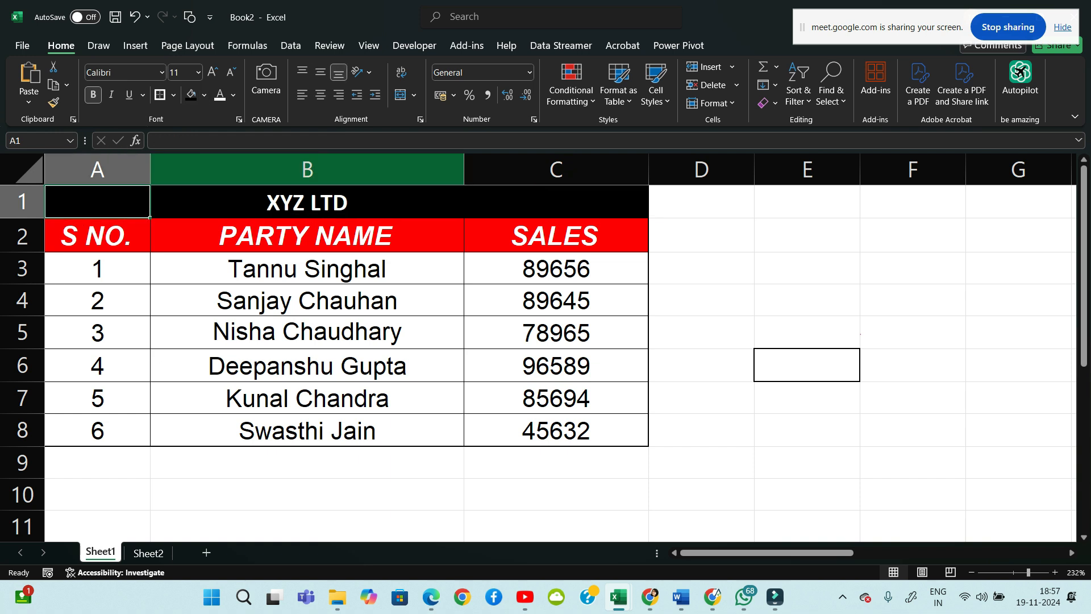
left_click_drag(98, 203, 556, 203)
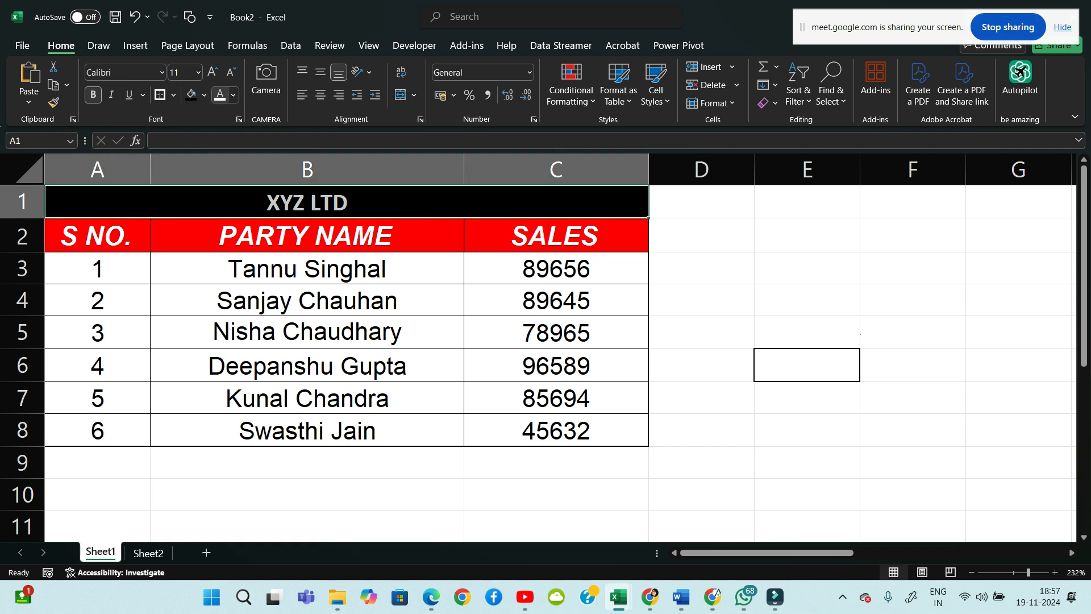
left_click(204, 94)
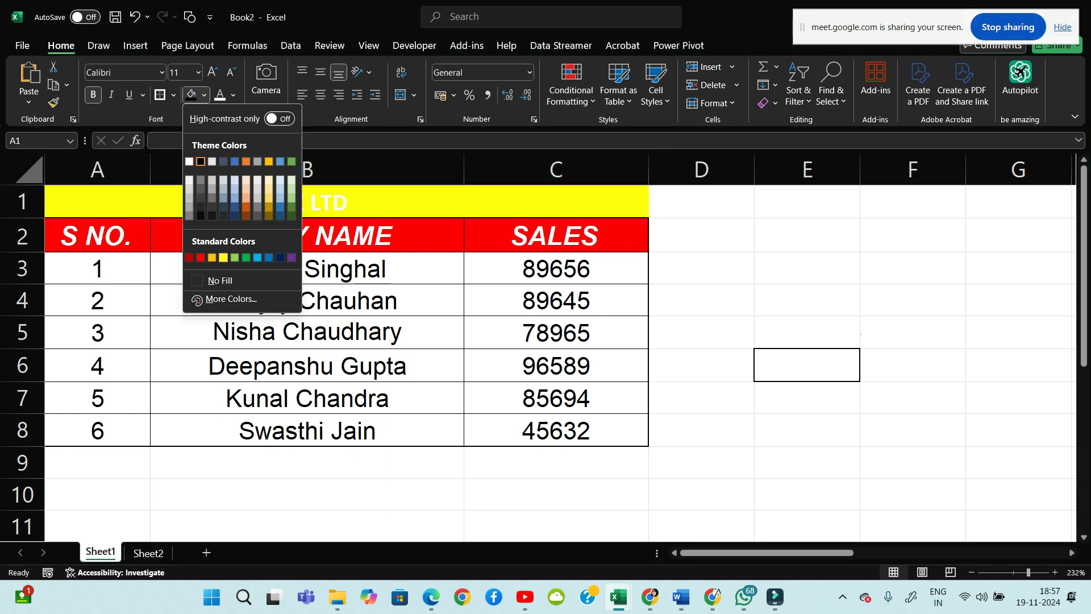
left_click(228, 253)
left_click(701, 268)
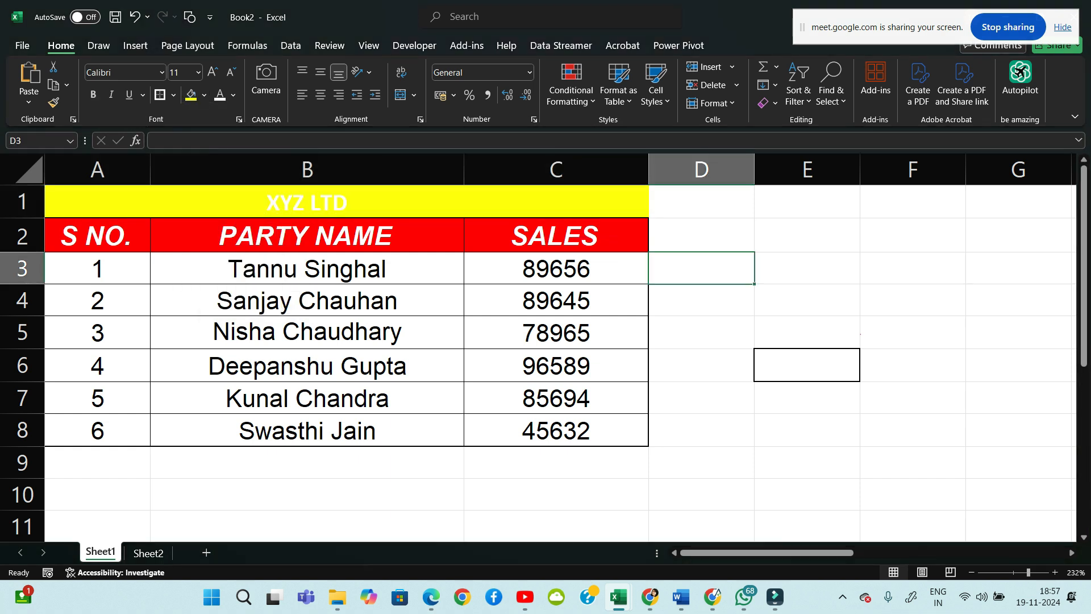
left_click(307, 203)
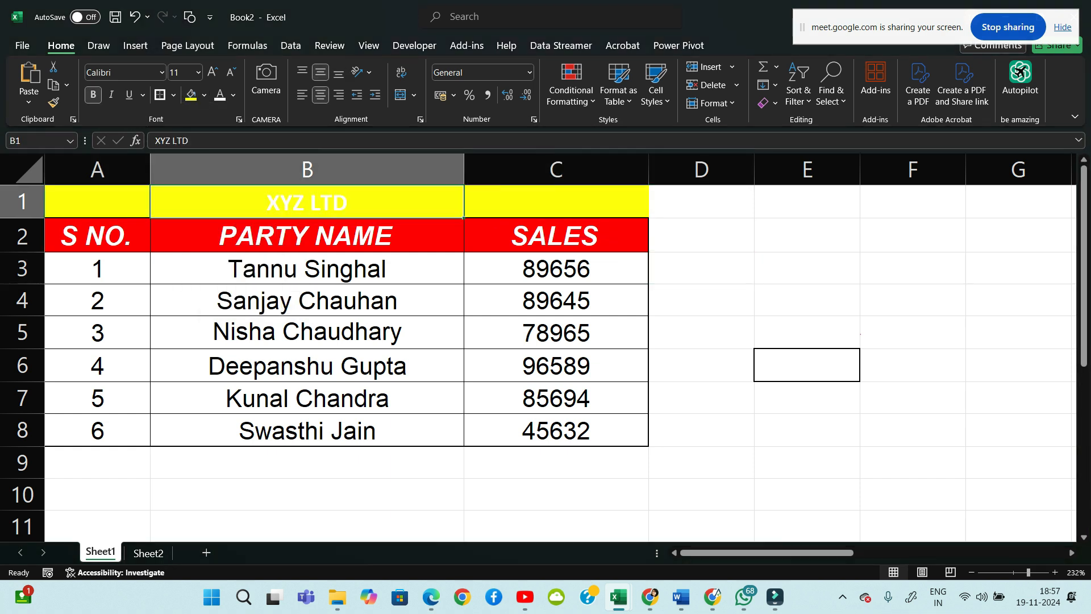
left_click(556, 202)
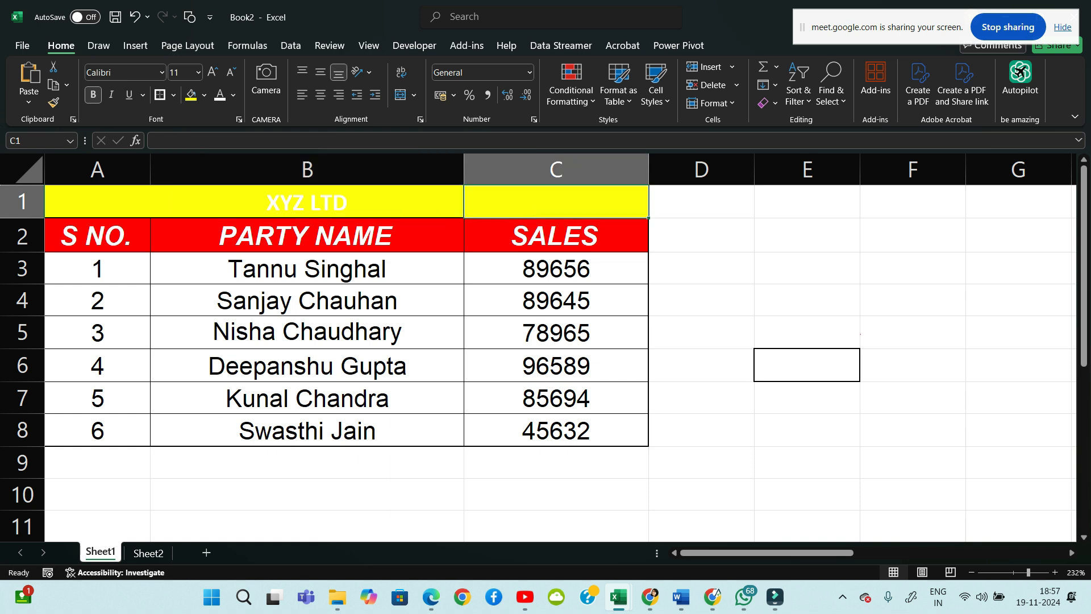
Undo the title row's bold, white font and fill, then review A1 through C1
key("ctrl+z")
key("ctrl+z")
key("ctrl+z")
key("ctrl+z")
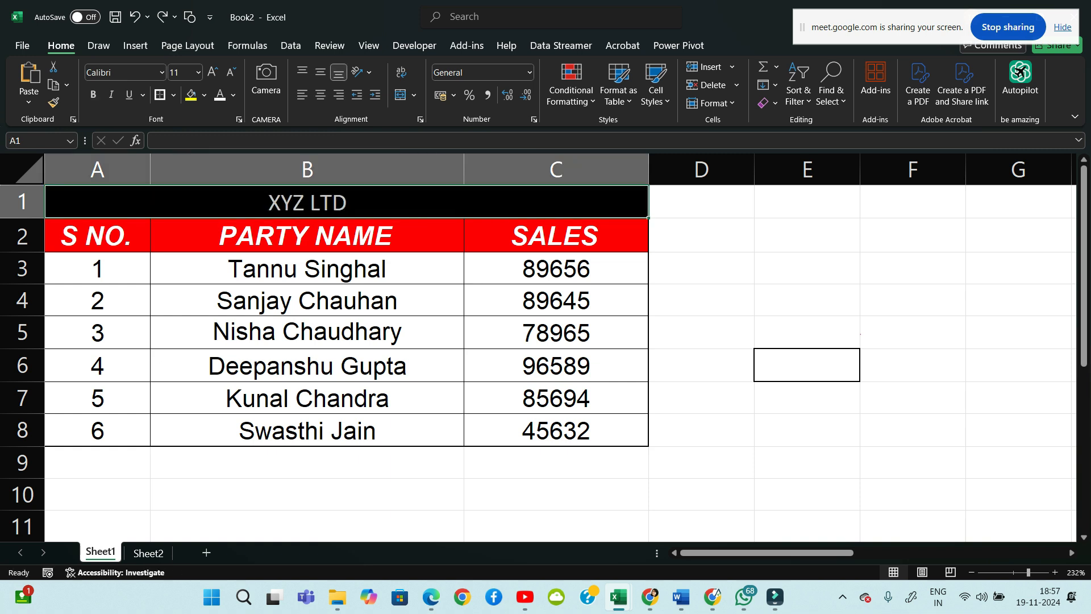
left_click(807, 267)
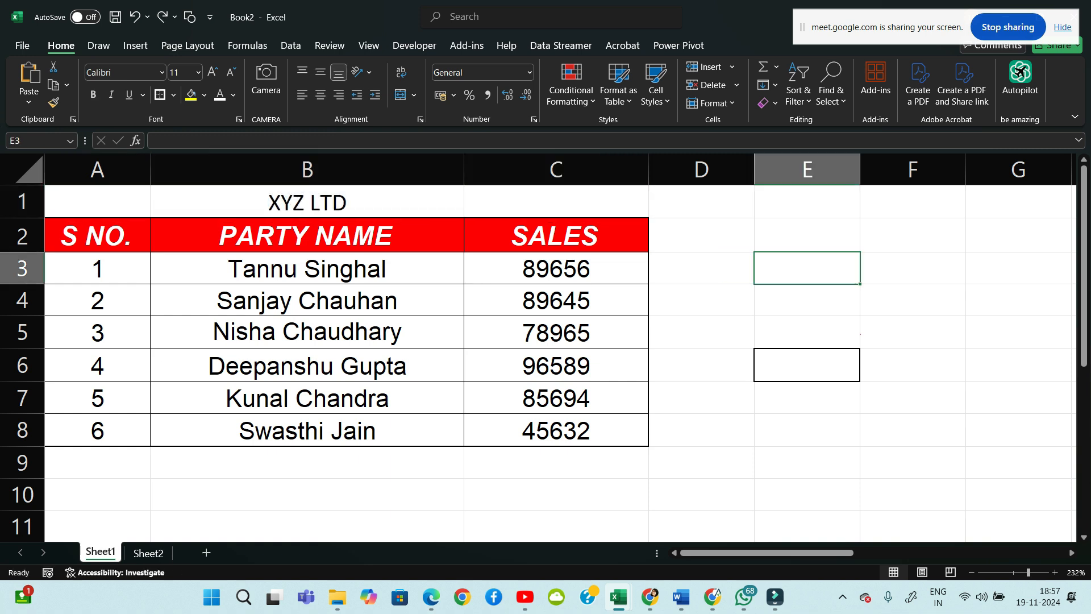
left_click(97, 202)
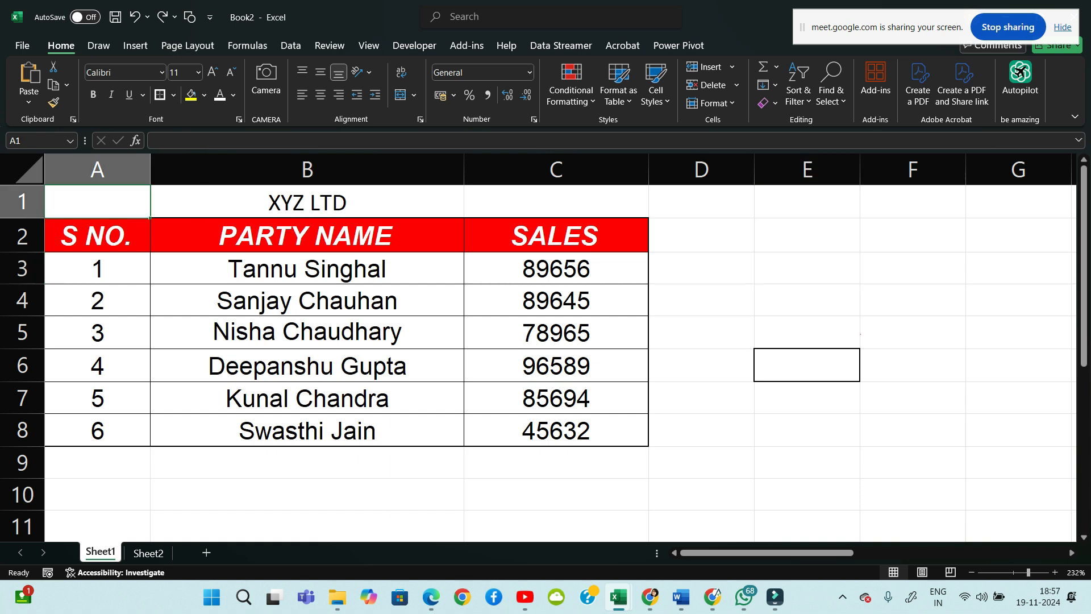
left_click(306, 202)
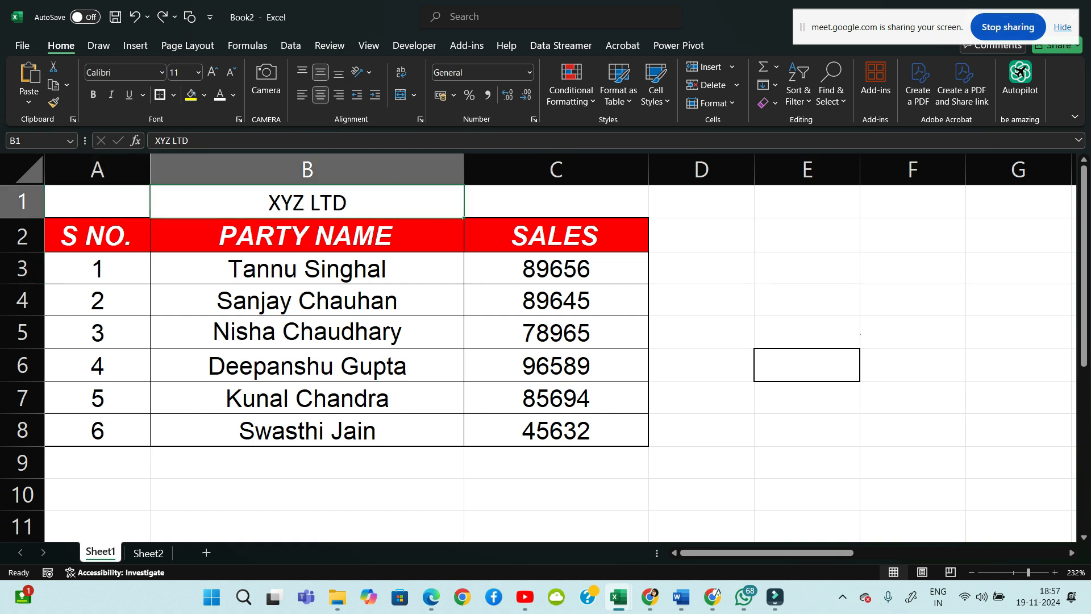
left_click(807, 300)
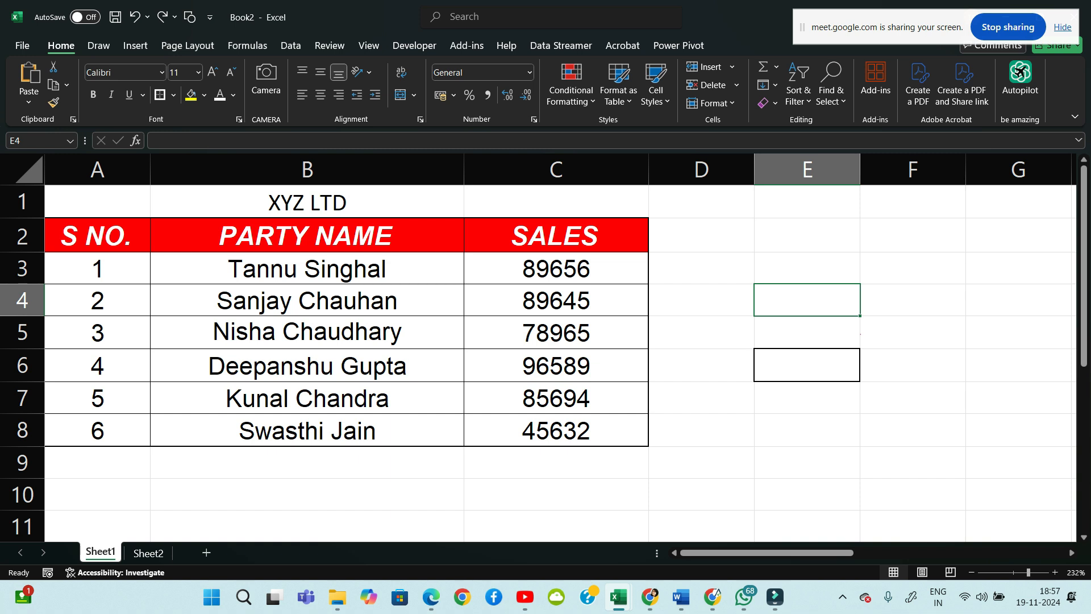
left_click(97, 202)
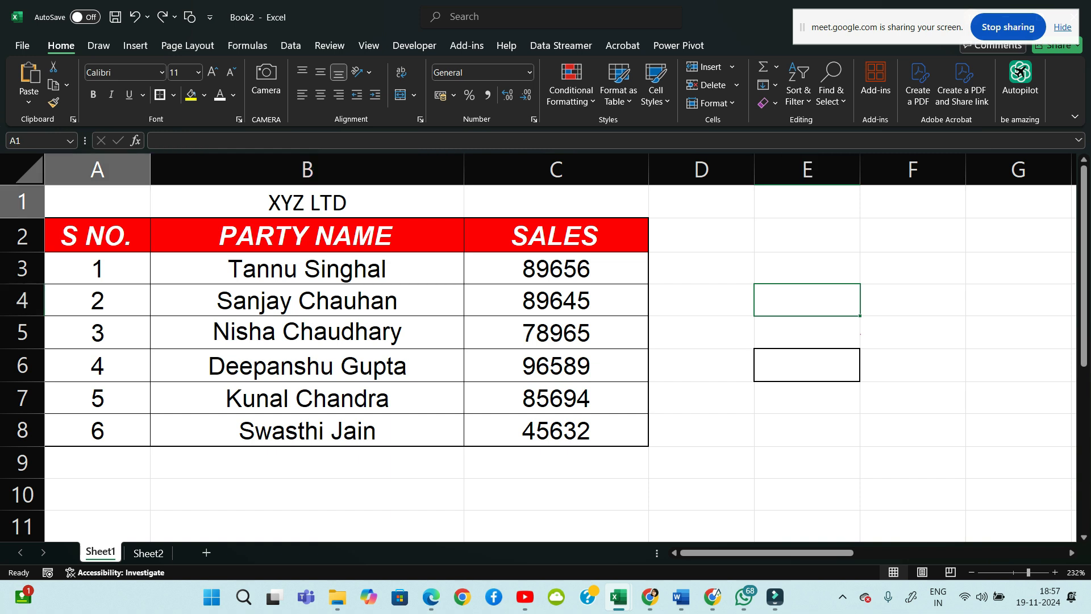
left_click(306, 202)
left_click(555, 202)
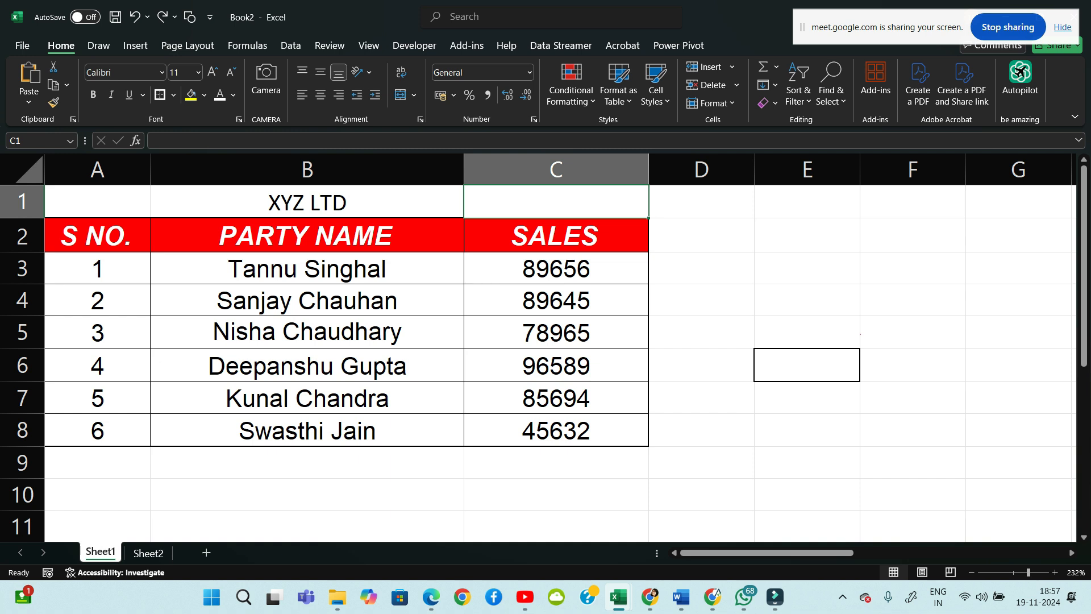
left_click(97, 202)
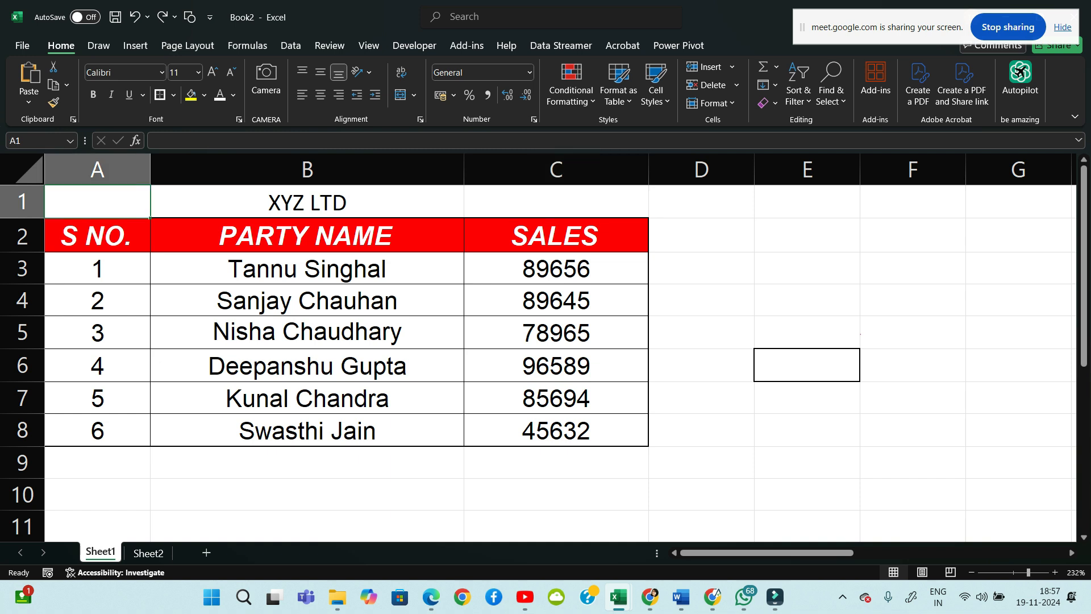
Merge and centre the XYZ LTD title across A1:C1
left_click_drag(97, 202, 557, 202)
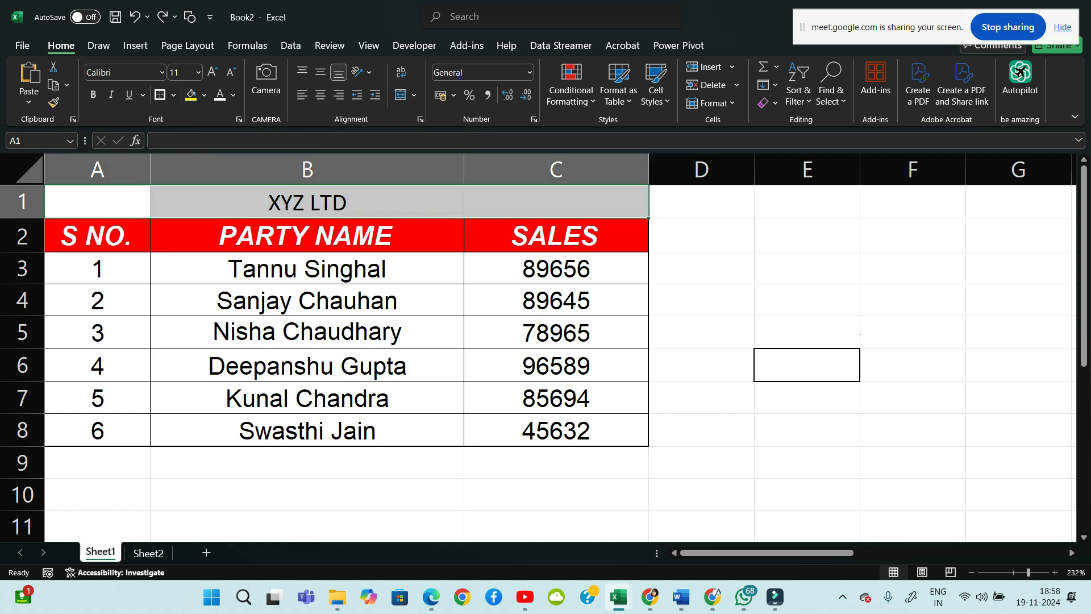
left_click(414, 95)
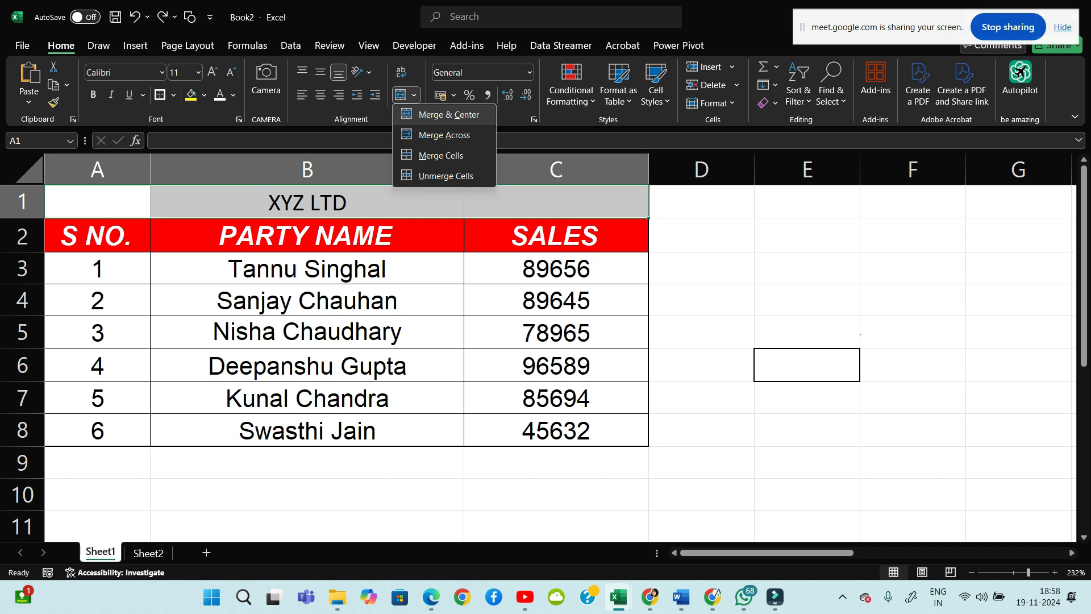
left_click(448, 115)
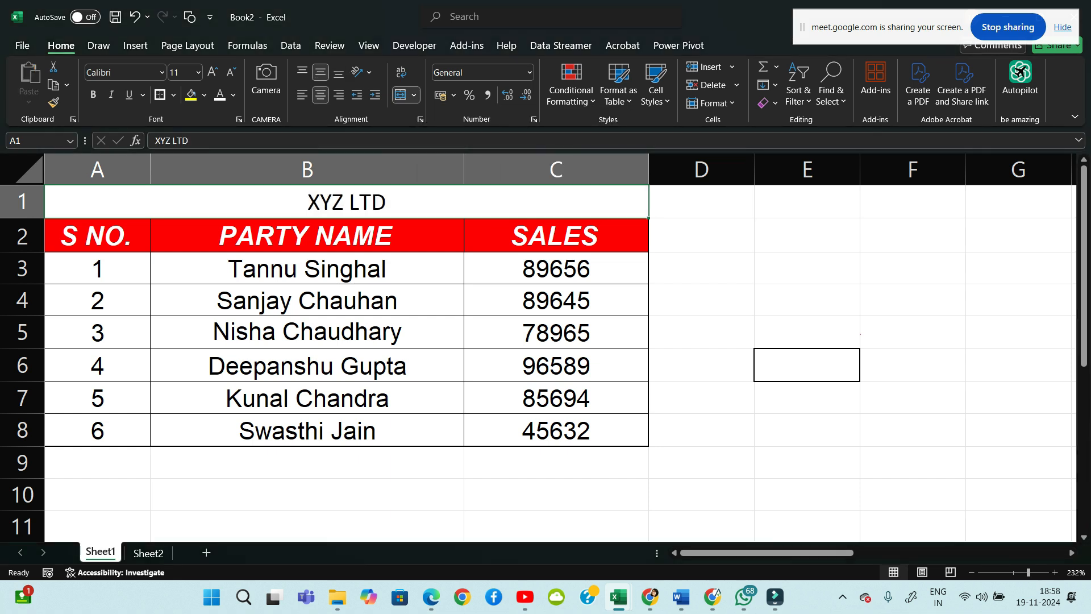
left_click(701, 202)
Format the merged title as bold white 14-point text on black fill
left_click(347, 202)
left_click(190, 95)
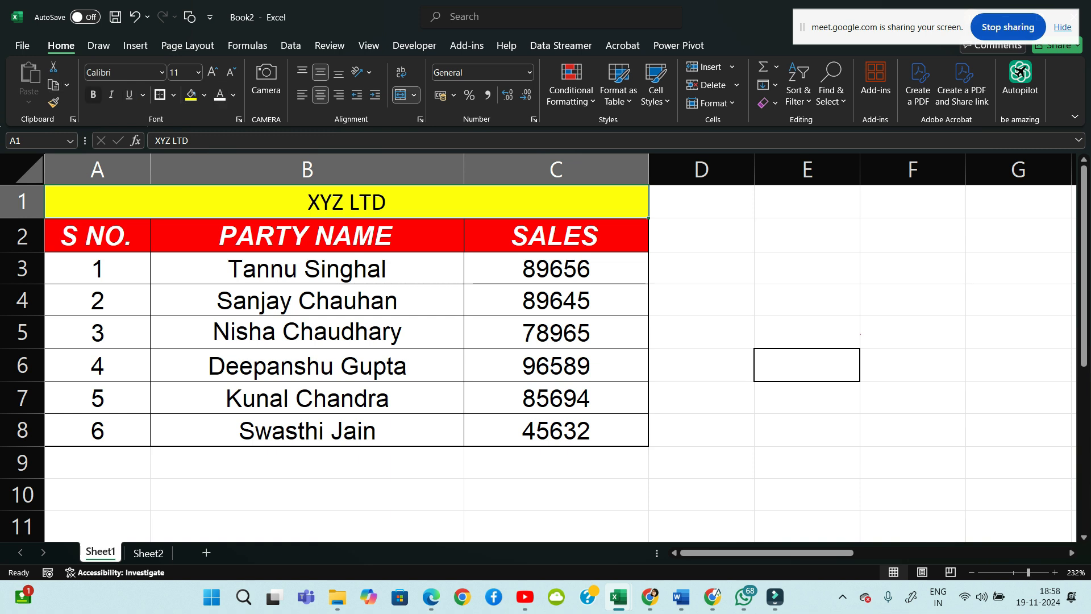
left_click(93, 94)
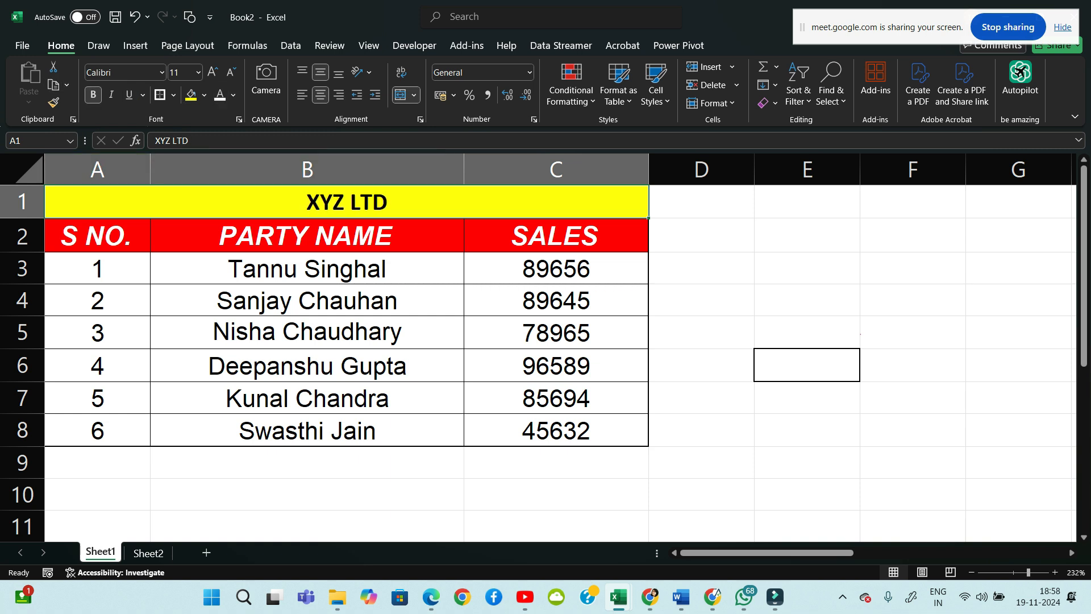
left_click(204, 95)
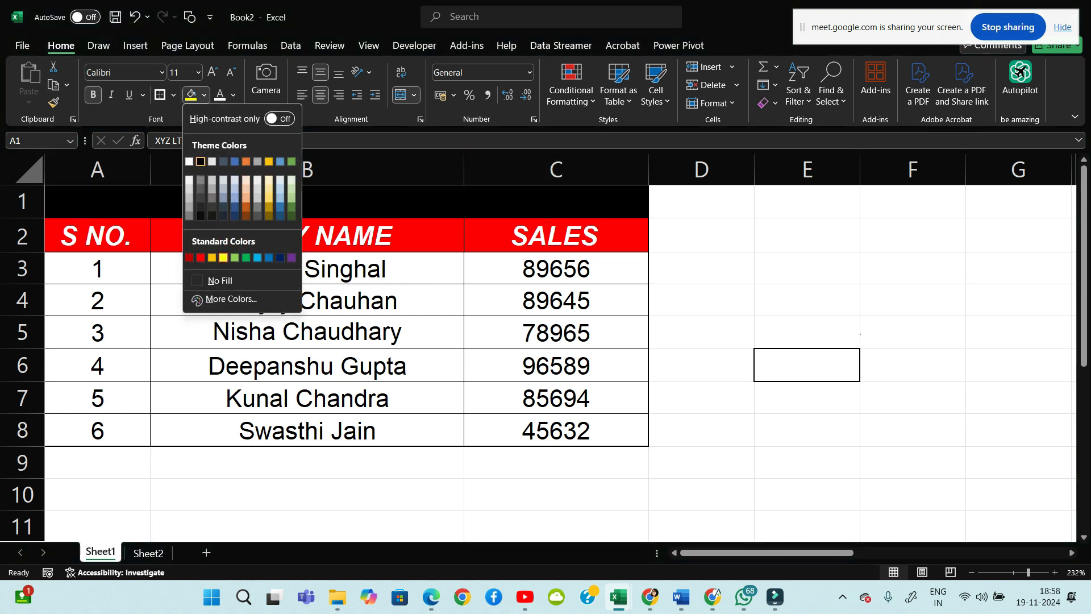
left_click(201, 162)
left_click(220, 94)
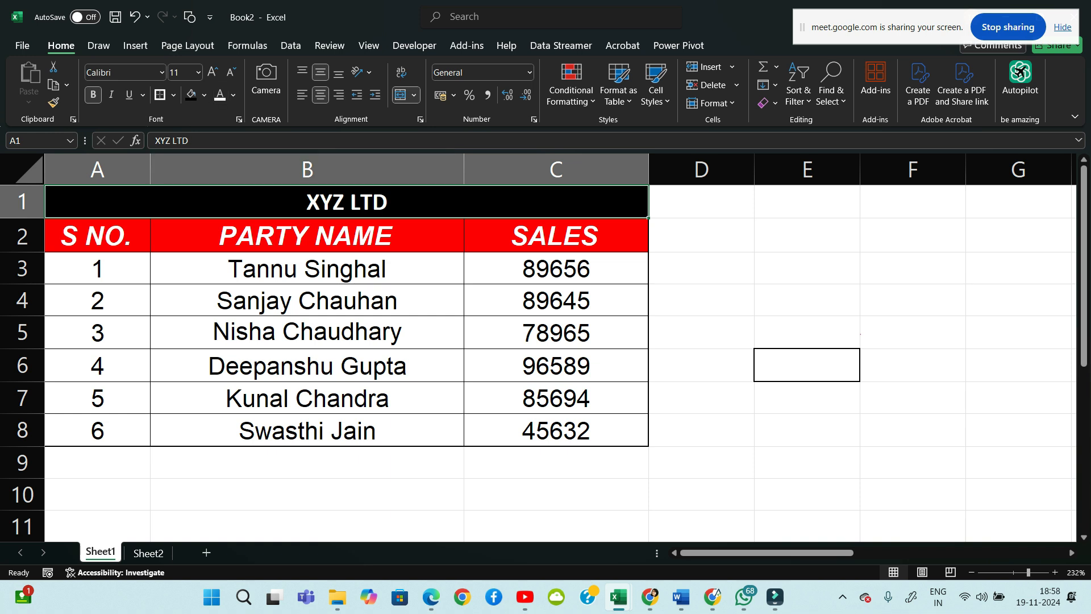
left_click(197, 72)
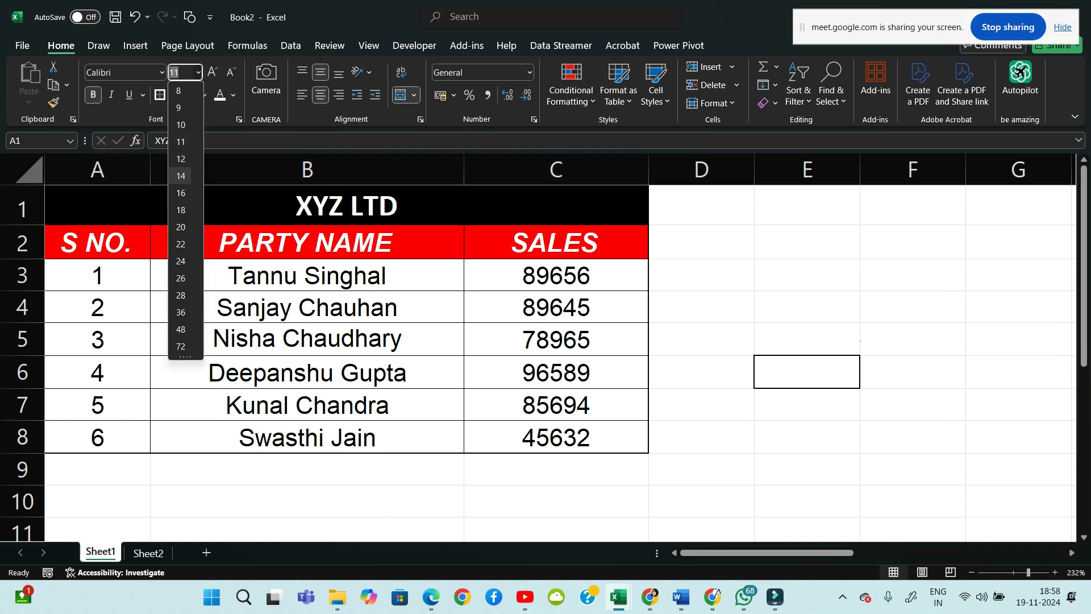
left_click(180, 175)
left_click(701, 277)
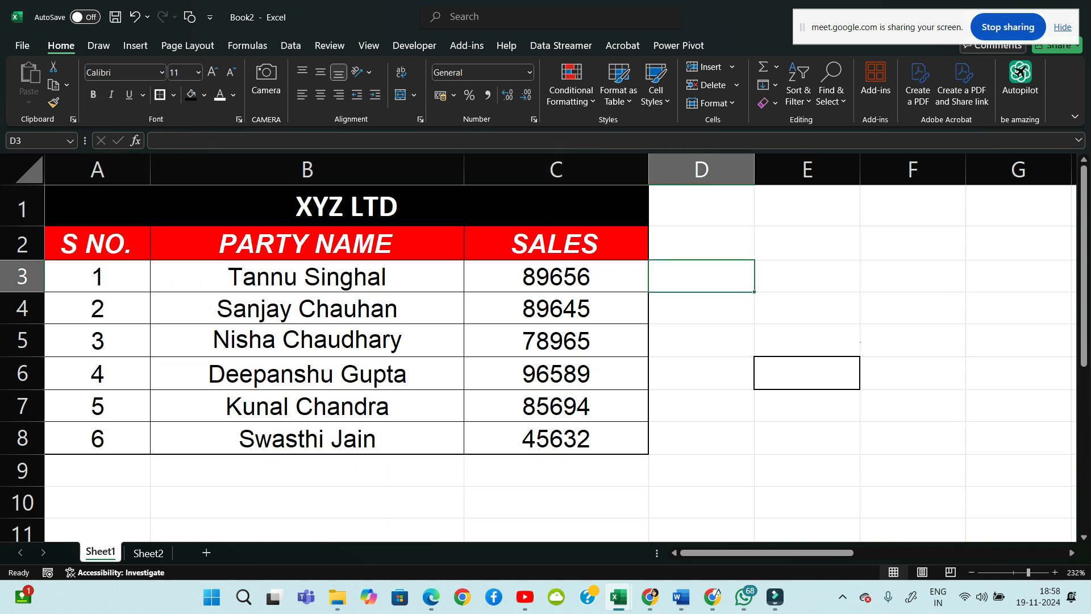
left_click_drag(97, 244, 319, 243)
left_click(701, 243)
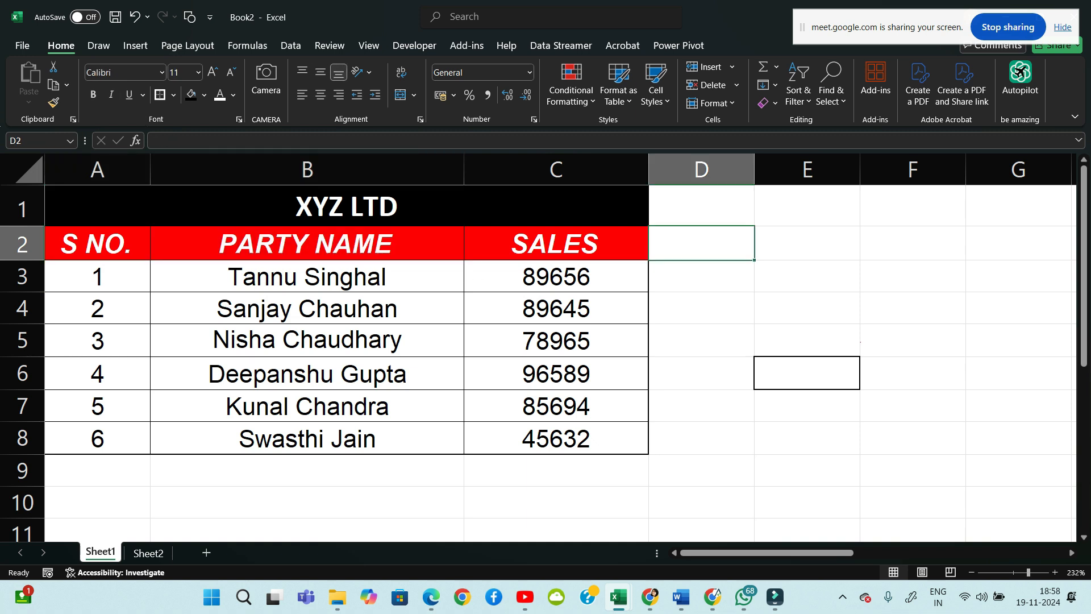
left_click(347, 206)
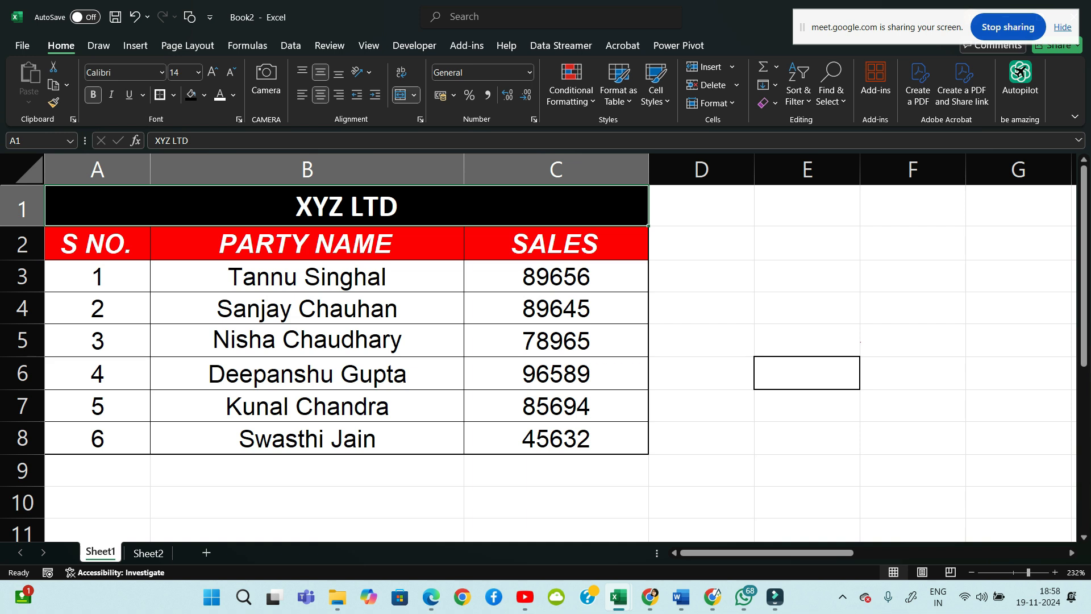
Insert a blank row 2 between the XYZ LTD title and the headers
left_click(23, 244)
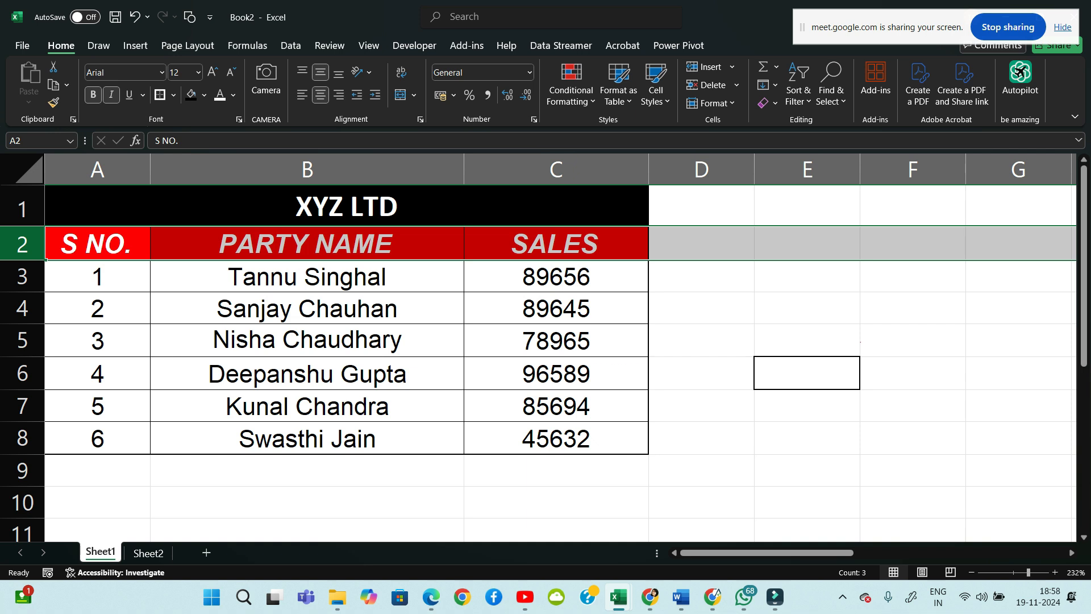
right_click(22, 243)
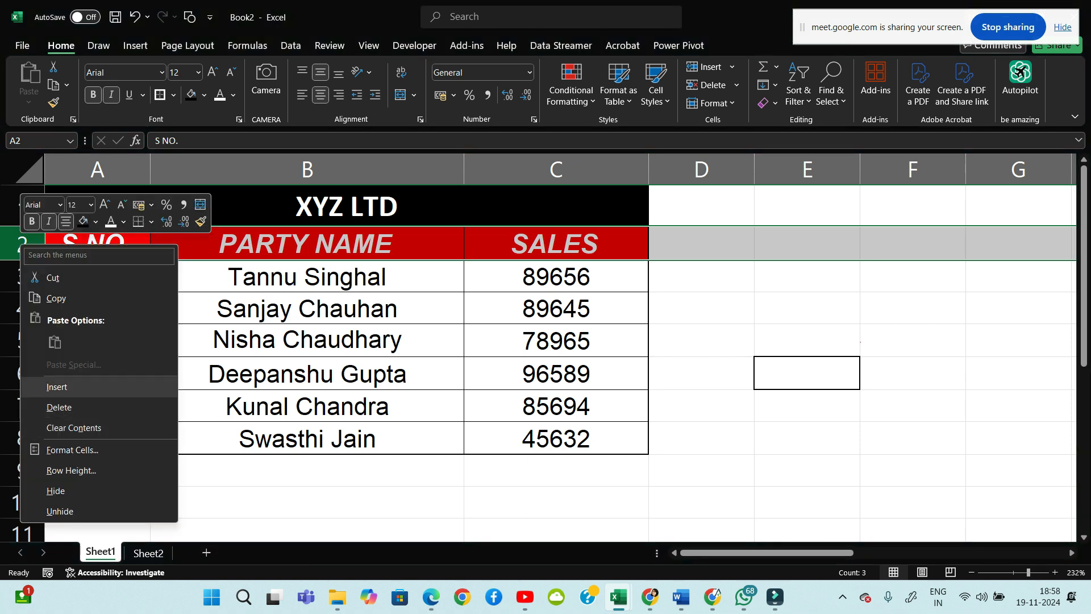
left_click(57, 387)
left_click(701, 247)
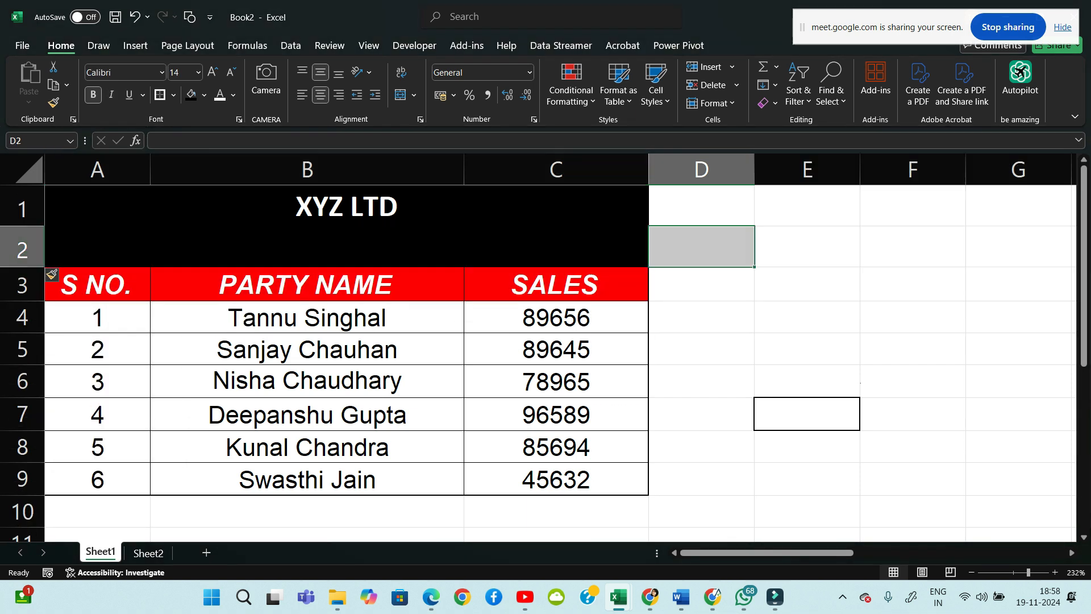
Select A2:C2 in the new row and bring up the Fill Color choices
left_click(307, 247)
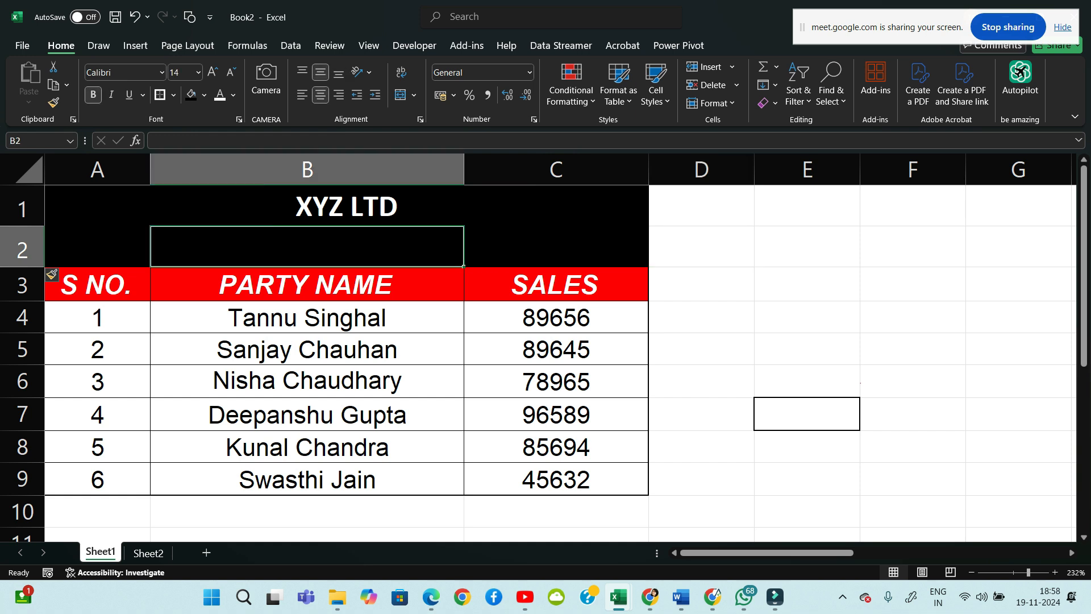
key("Left")
key("Right")
key("Right")
key("Left")
key("Left")
key("shift+Right")
key("shift+Up")
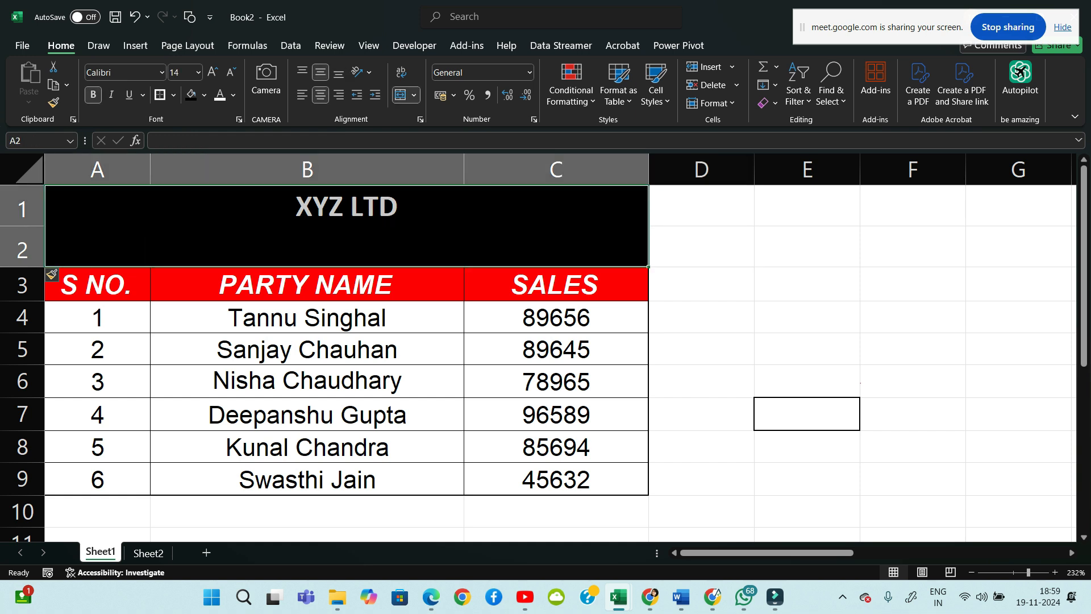
key("Left")
key("shift+Right")
key("shift+Right")
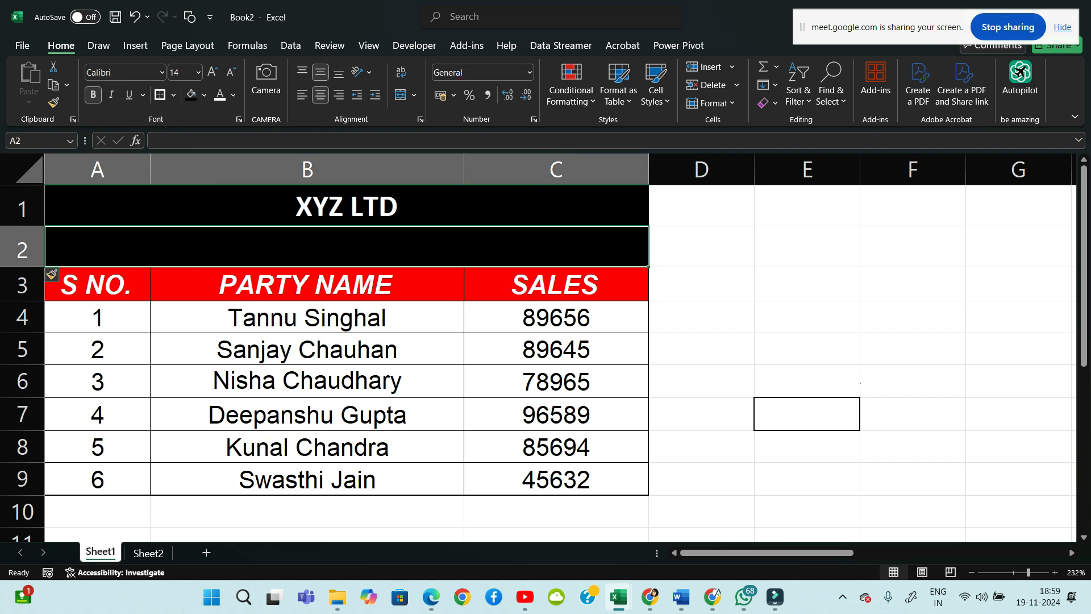
left_click(204, 94)
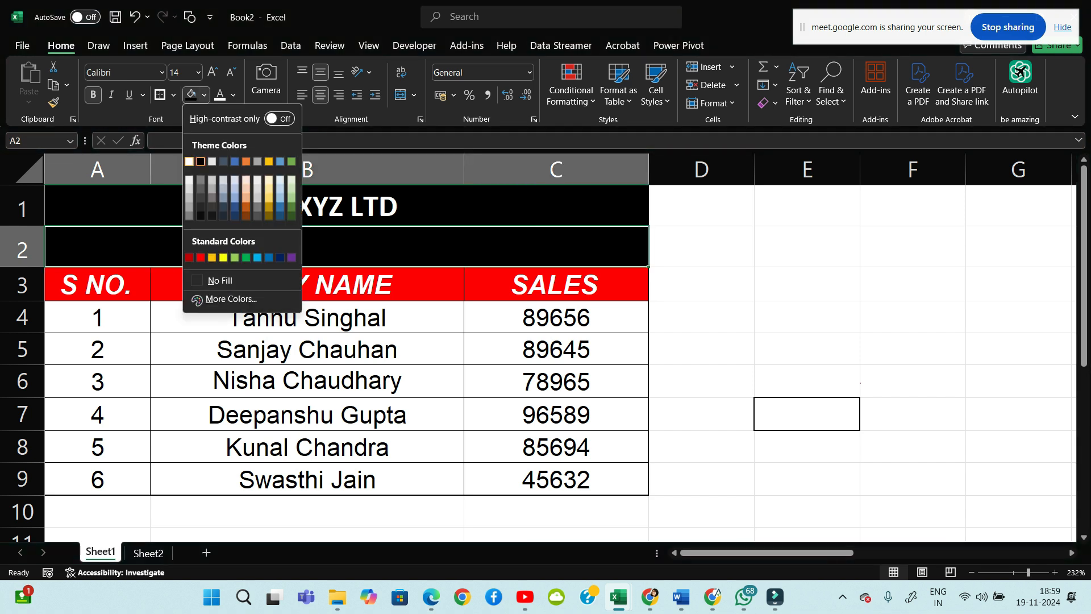
Change row 2's fill to white and check cells A2 through C2
left_click(189, 162)
left_click(701, 247)
left_click(97, 247)
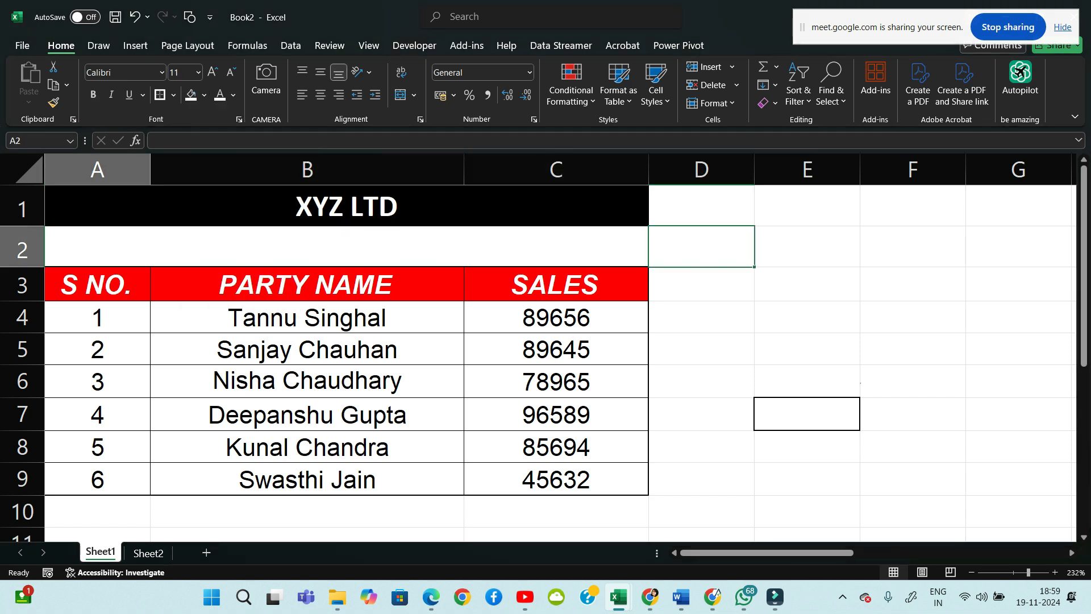
left_click(307, 246)
left_click(556, 247)
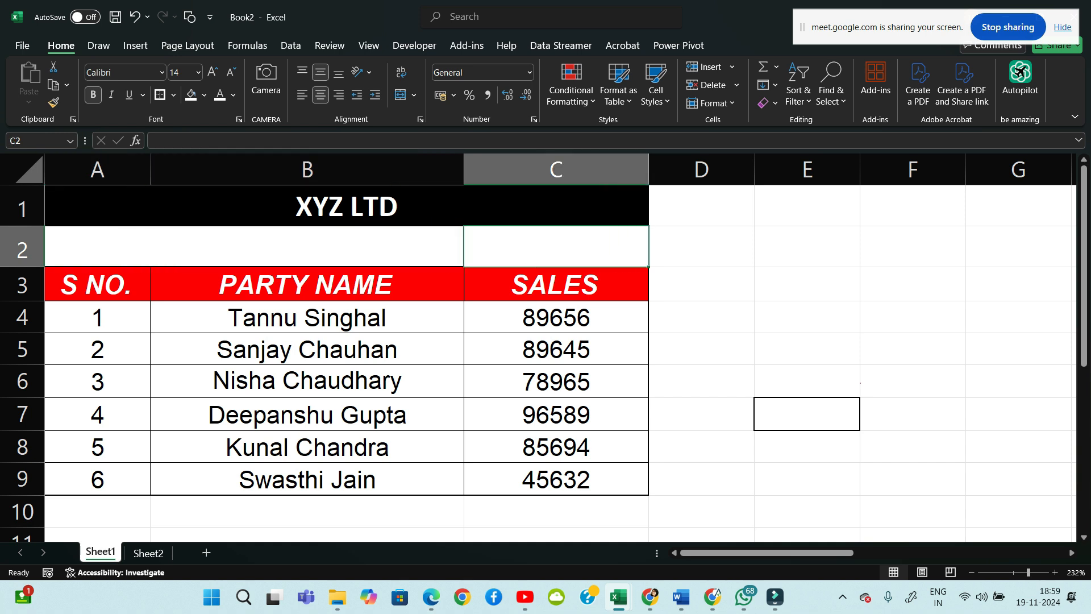
left_click(97, 247)
left_click(306, 246)
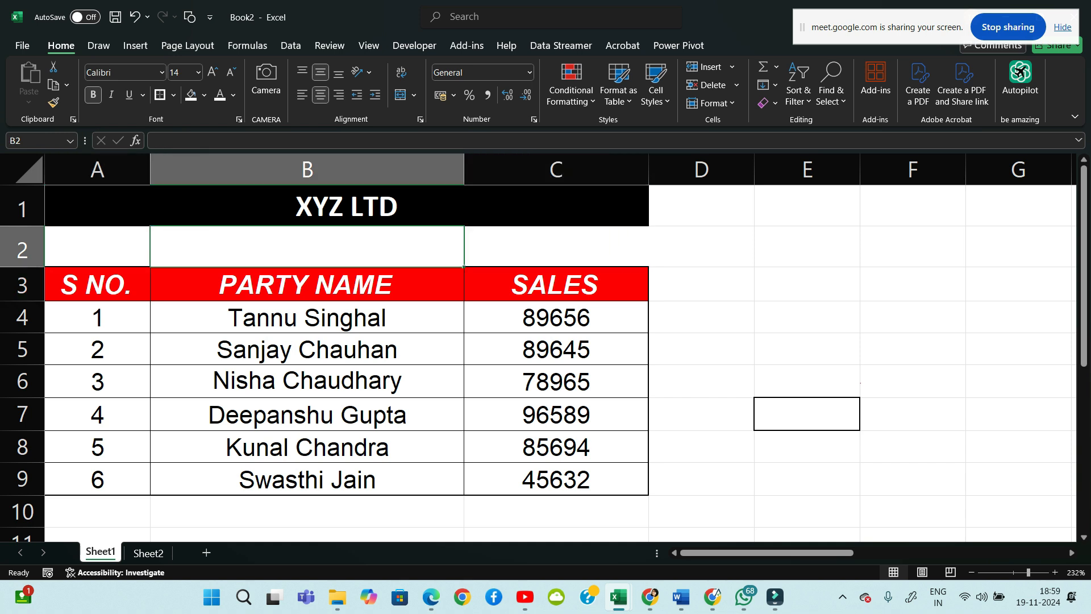
left_click(97, 246)
key("shift+Right")
key("shift+Right")
key("shift+Up")
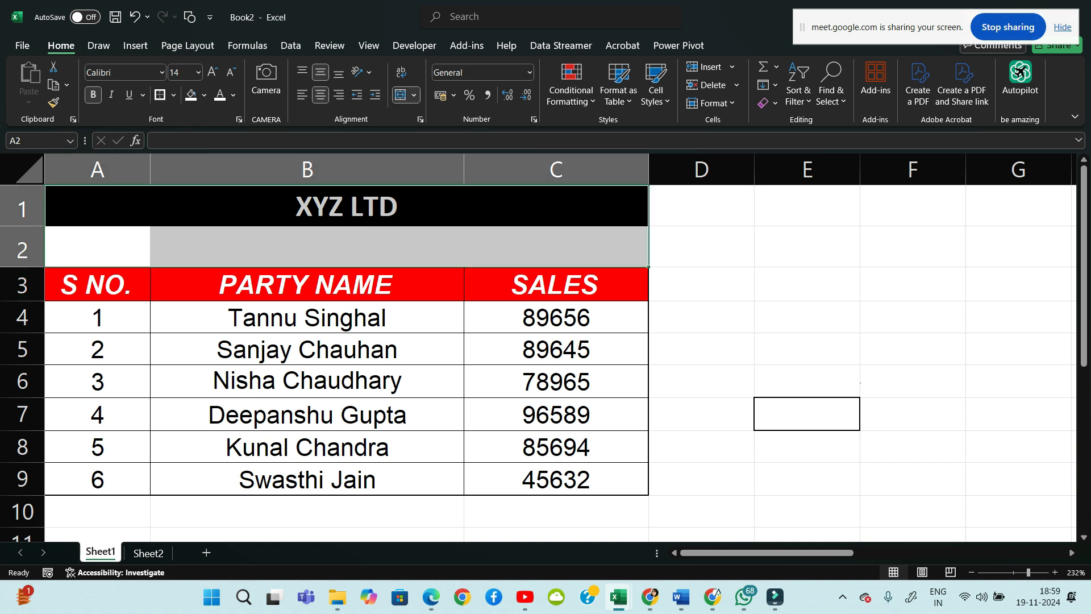
Merge A2 through C2 into a single centred cell
left_click_drag(97, 246, 556, 247)
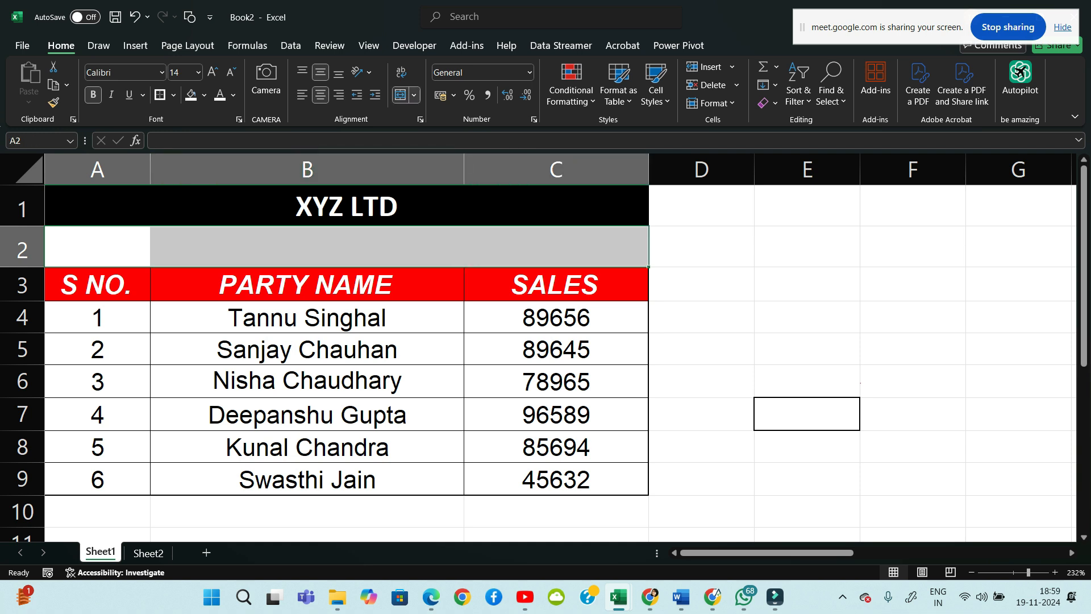
left_click(413, 95)
left_click(448, 115)
left_click(701, 246)
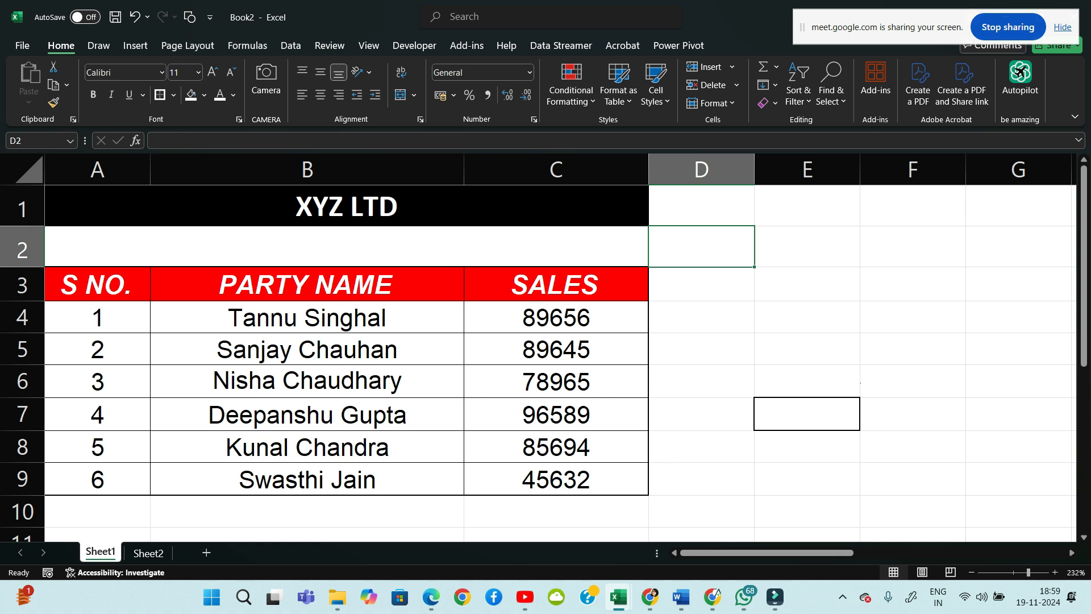
Enter SALES REPORT in the merged row 2 cell under XYZ LTD
left_click(346, 246)
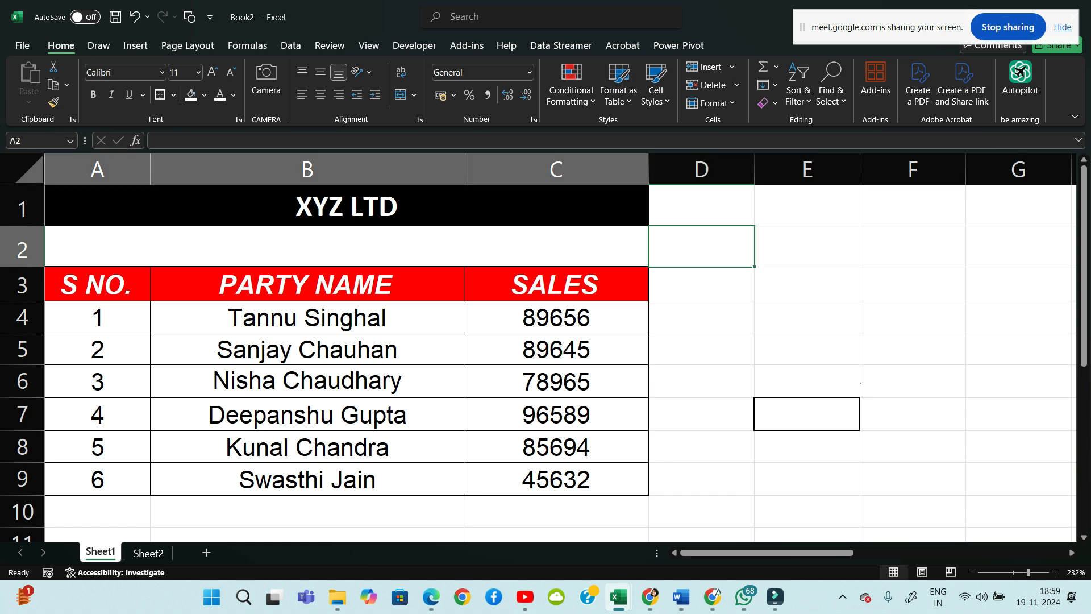
type("SALE")
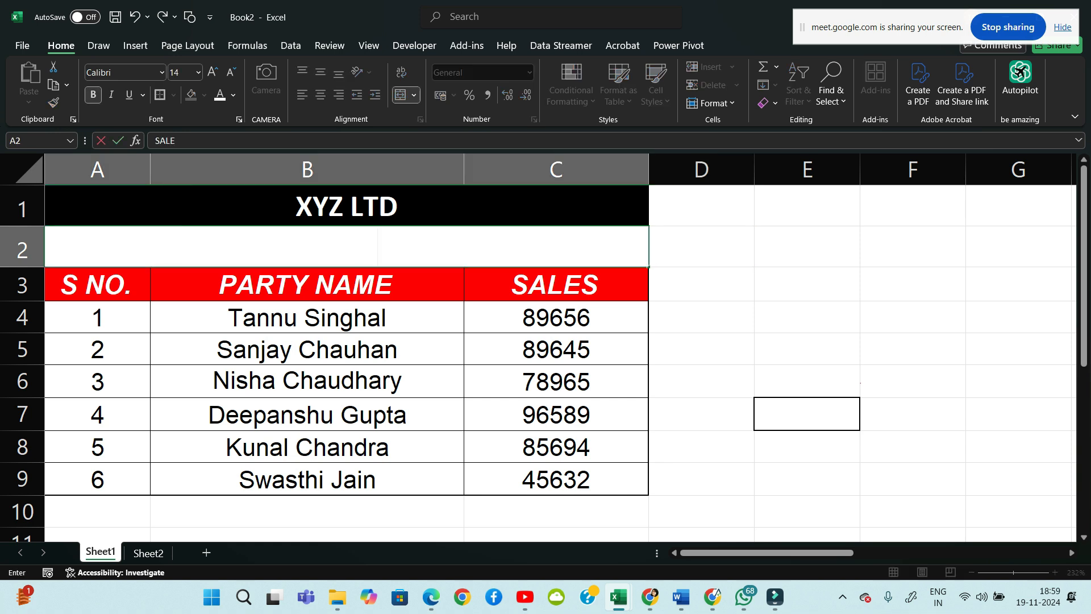
type("S REPORT")
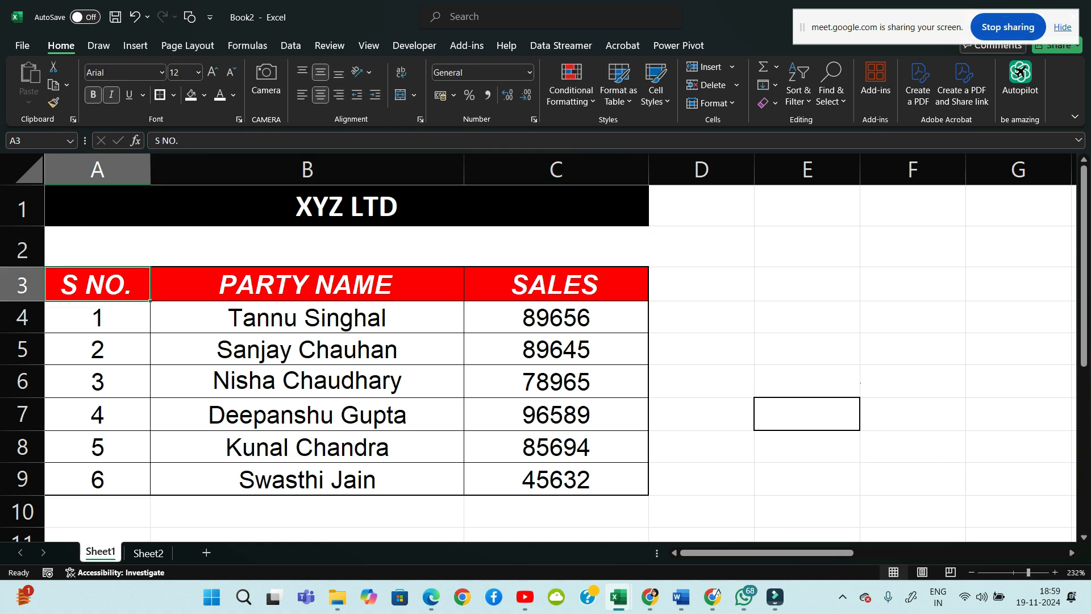
key("ctrl+Return")
Make the SALES REPORT text black and give its cell a light green fill
left_click(233, 95)
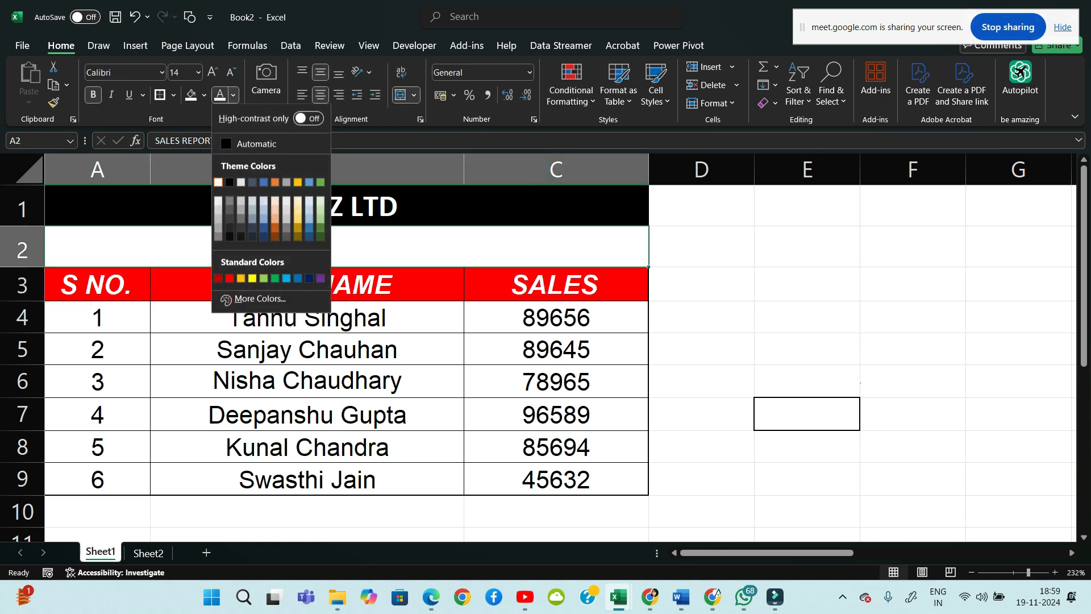
left_click(230, 182)
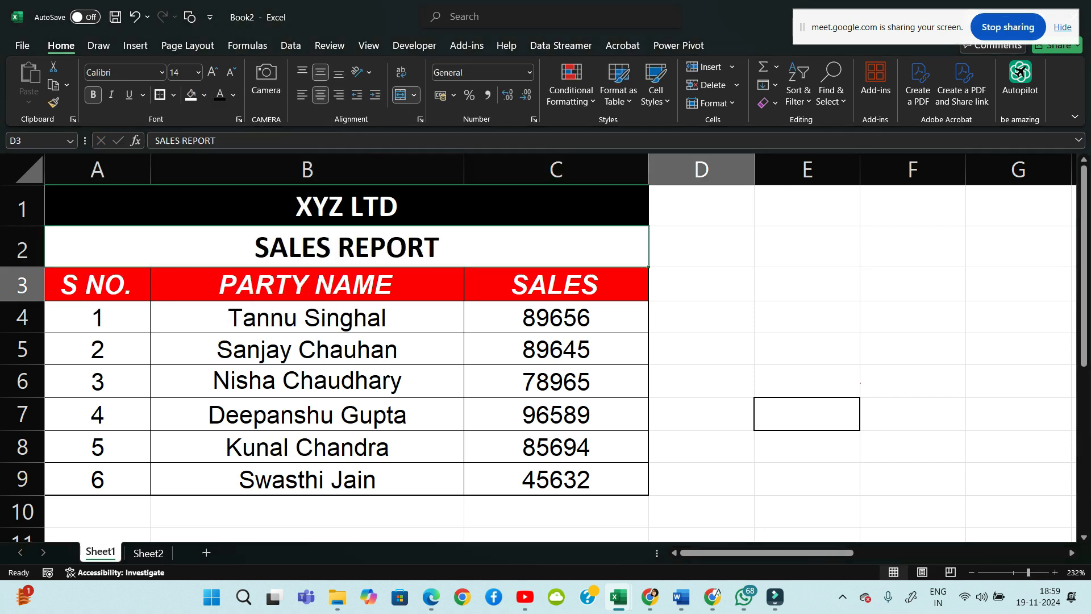
left_click(701, 246)
left_click(347, 247)
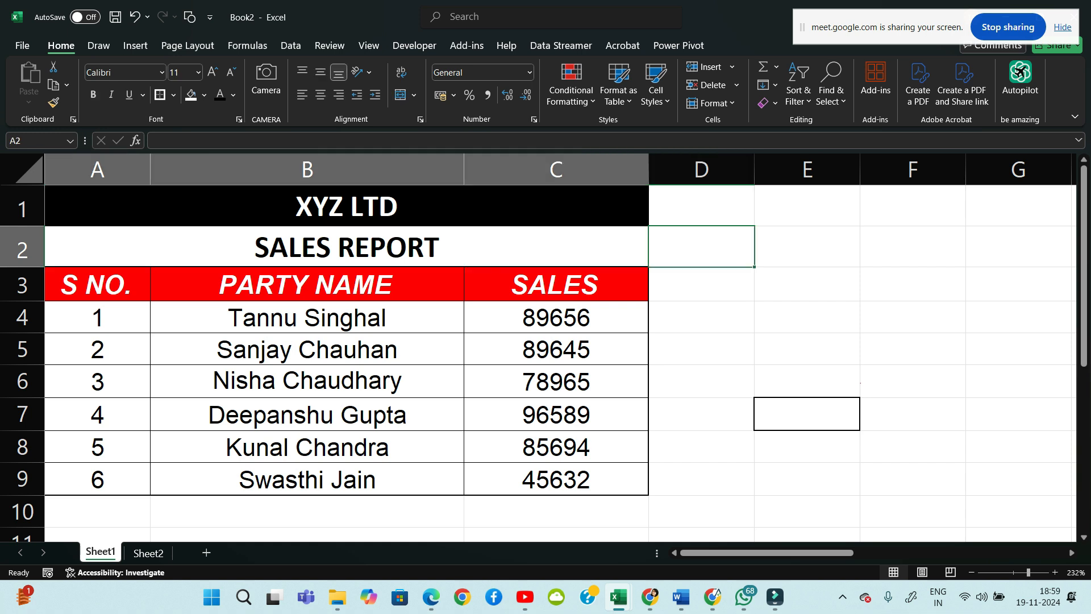
left_click(204, 95)
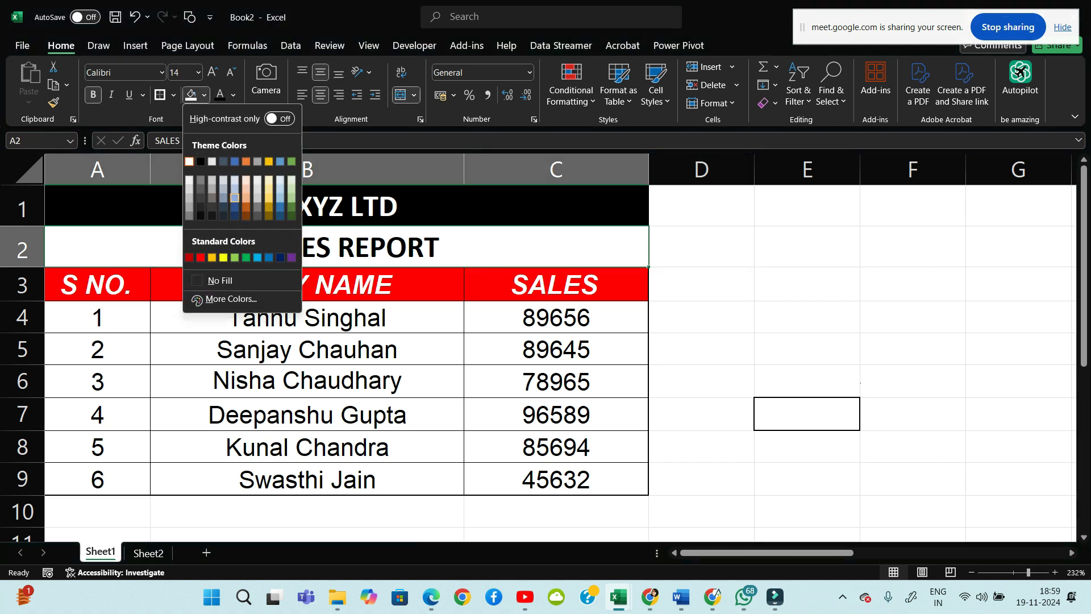
left_click(291, 198)
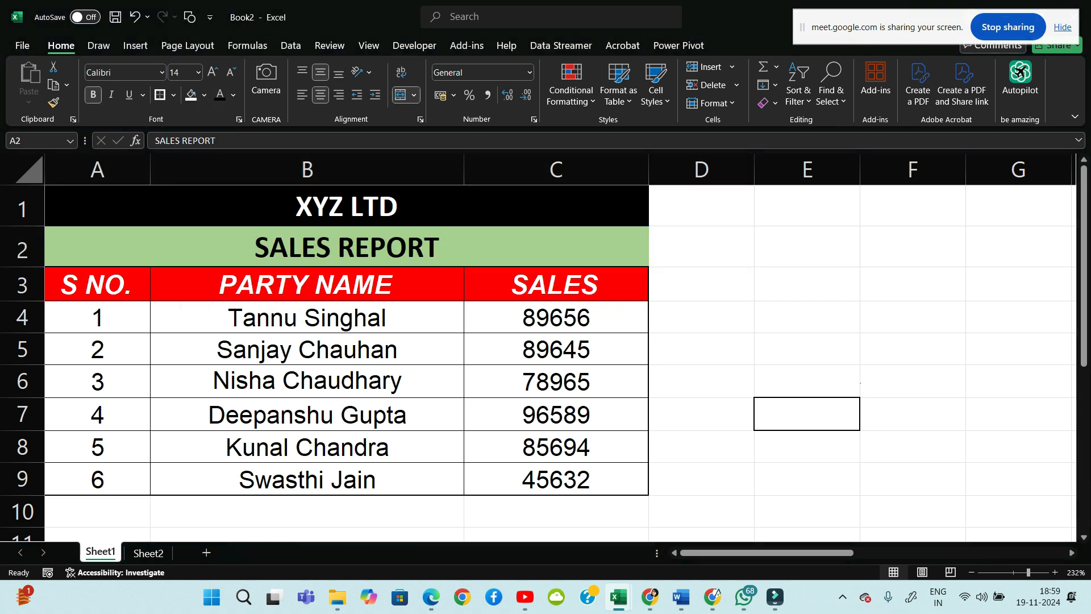
left_click(701, 284)
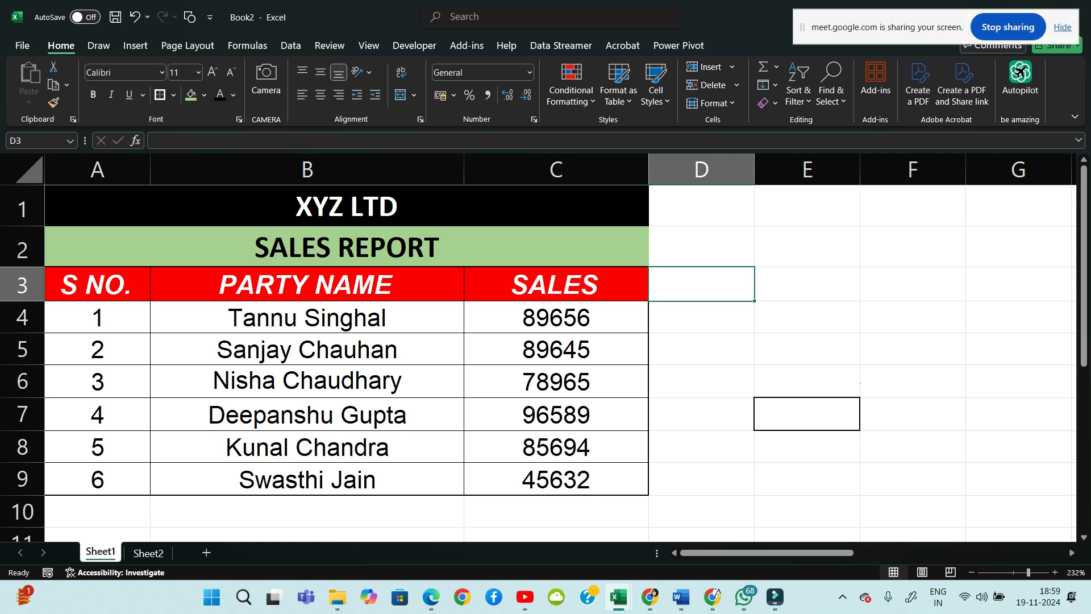
left_click(807, 247)
Type XYZ LTD in E1 and SALES REPORT in E2 beside the table
left_click(807, 206)
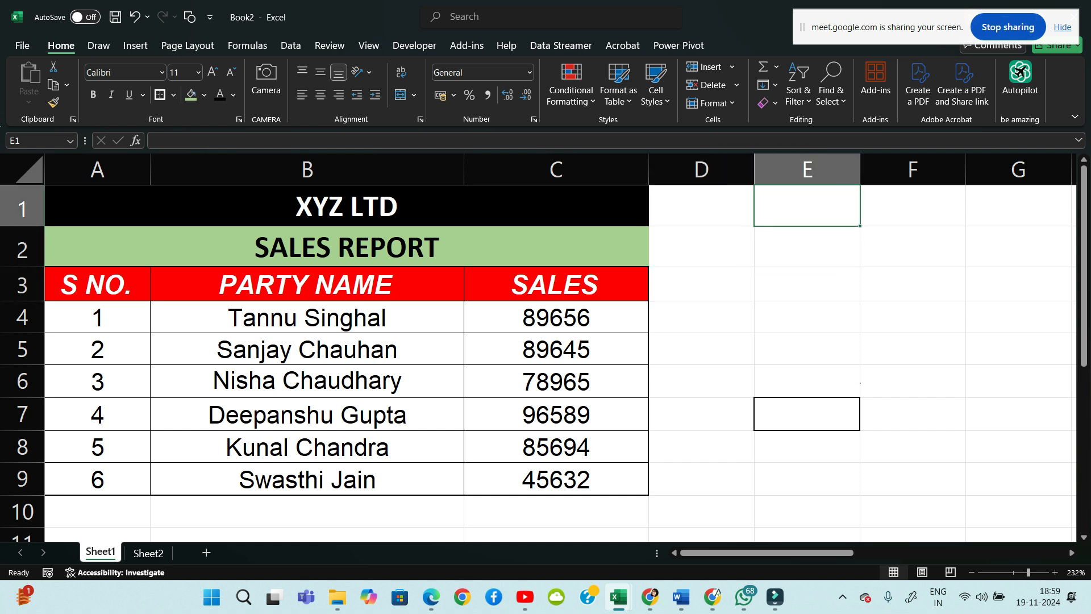
mouse_move(680, 597)
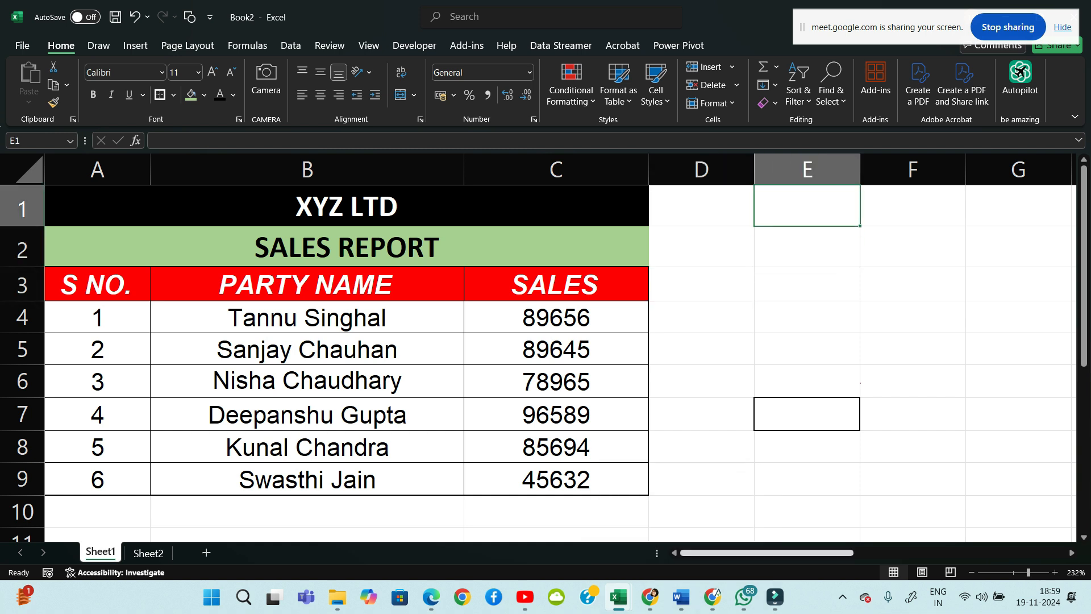
scroll(561, 355, "right", 5)
scroll(560, 355, "left", 1)
scroll(561, 354, "left", 3)
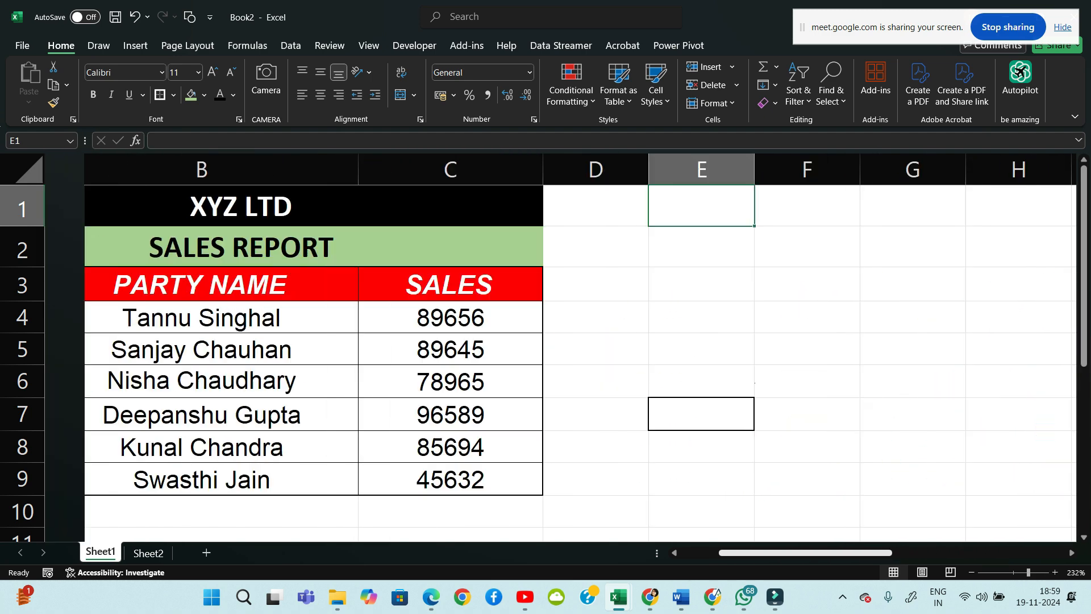
scroll(561, 355, "right", 1)
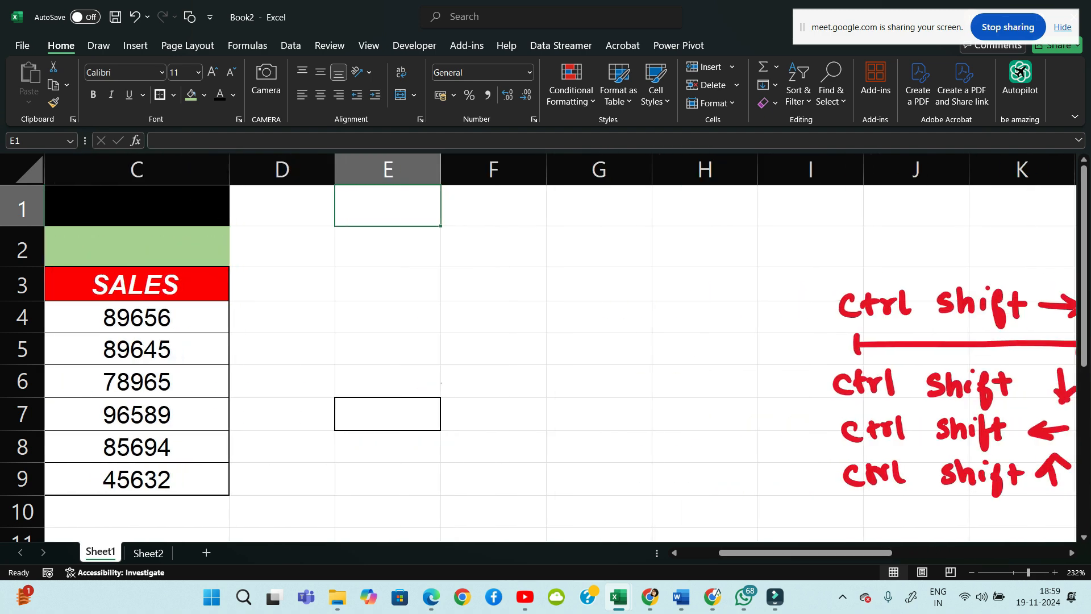
type("XY")
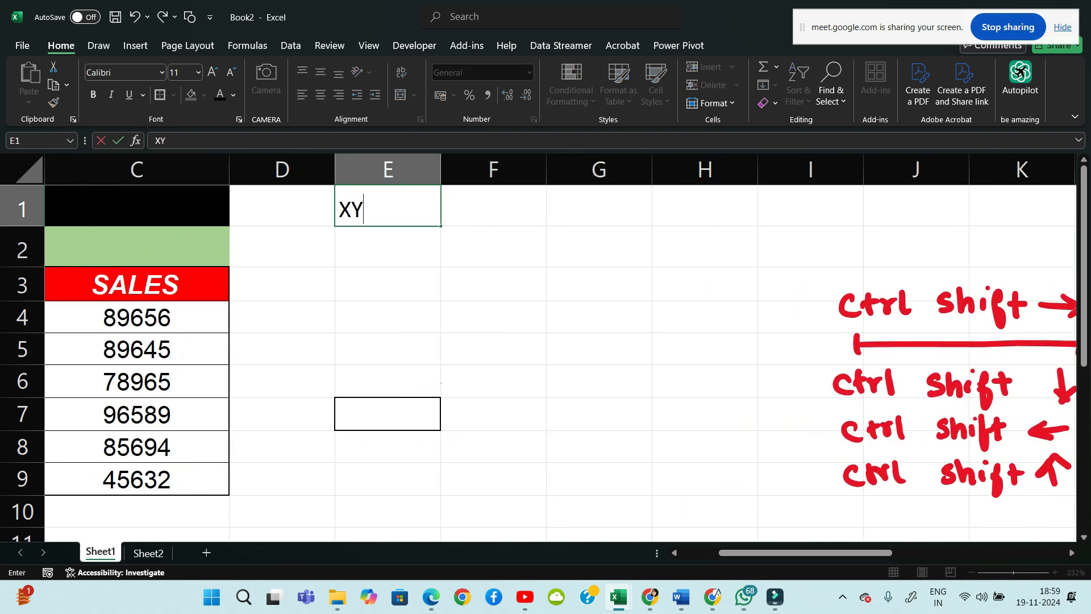
type("Z LTD")
key("Return")
type("SALES")
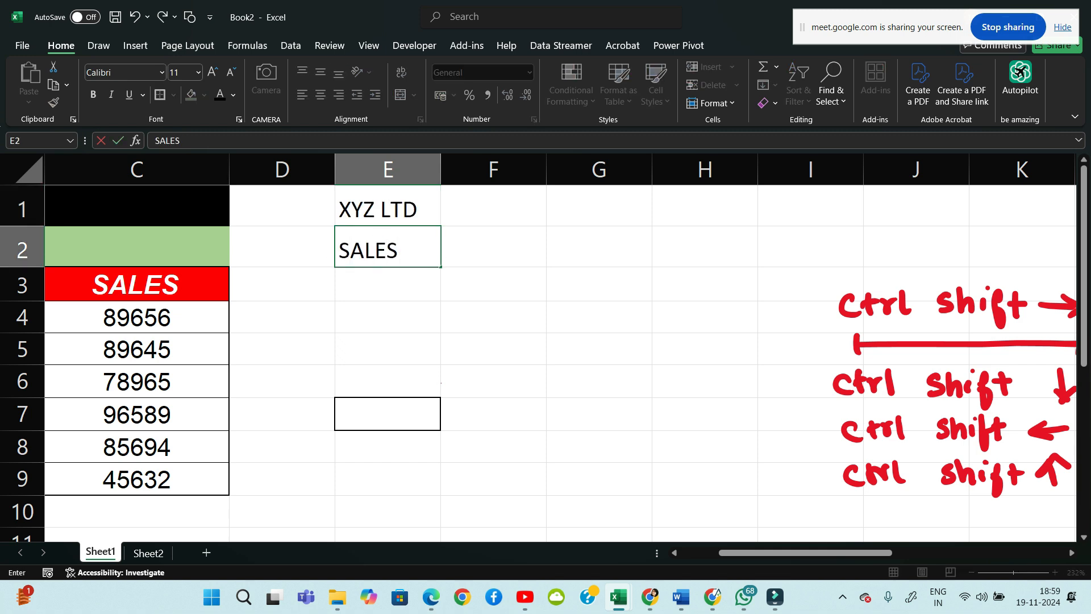
type(" REPORT")
key("Return")
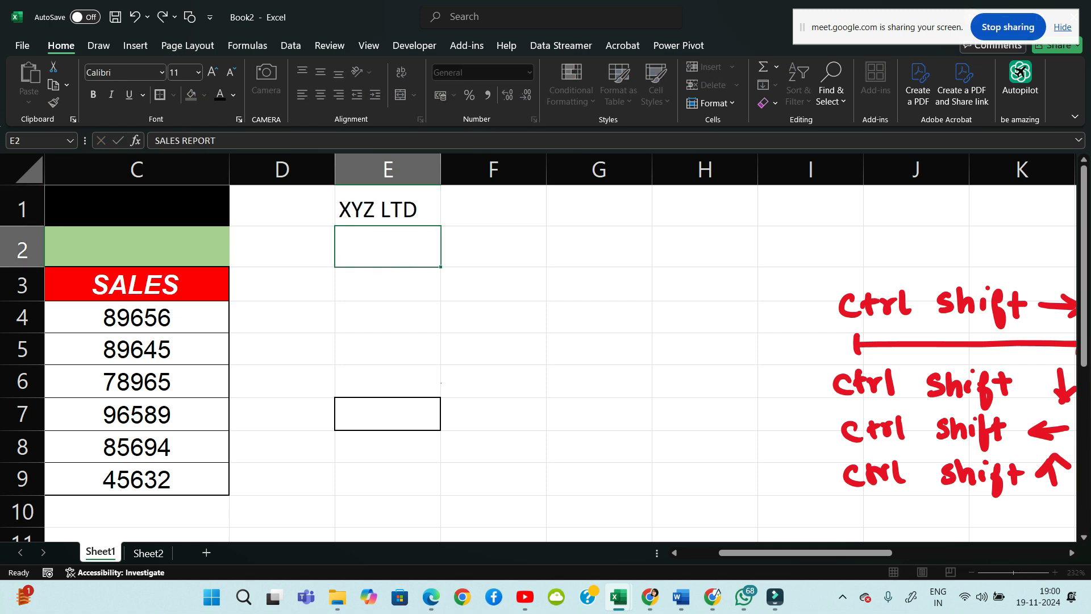
Select the block E1:H2 covering both new header lines
key("Up")
key("Up")
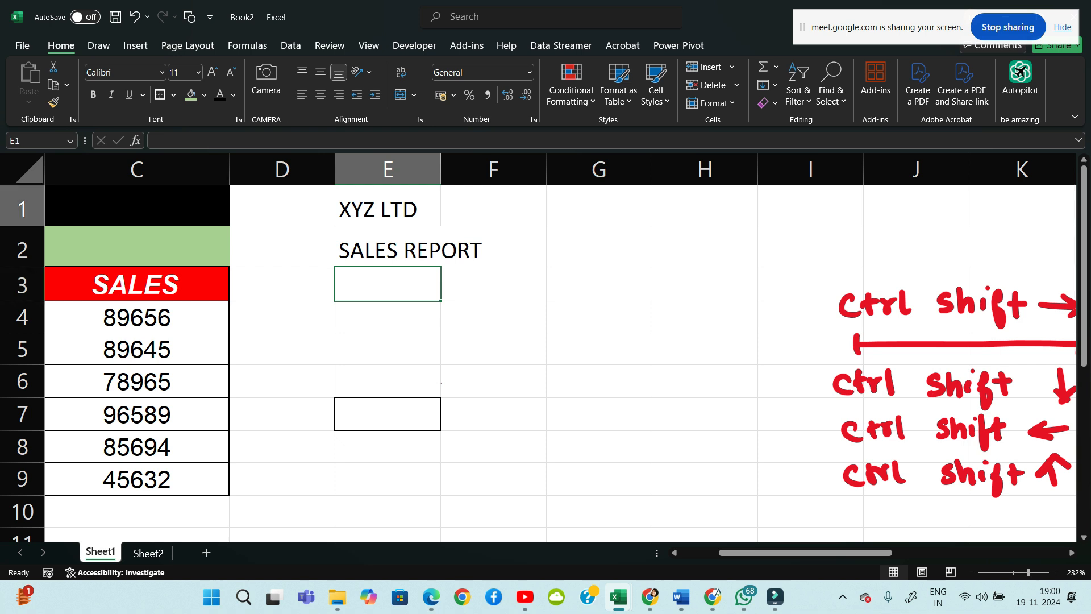
key("shift+Right")
key("shift+Right")
key("shift+Right")
key("shift+Down")
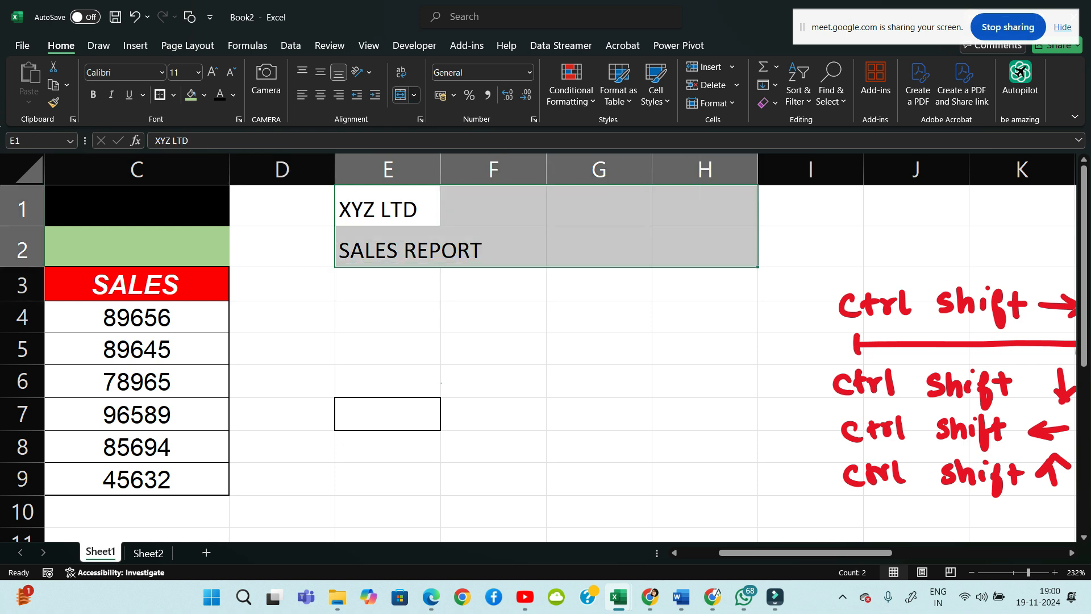
Merge the XYZ LTD and SALES REPORT rows across E to H and centre them both ways
left_click(414, 95)
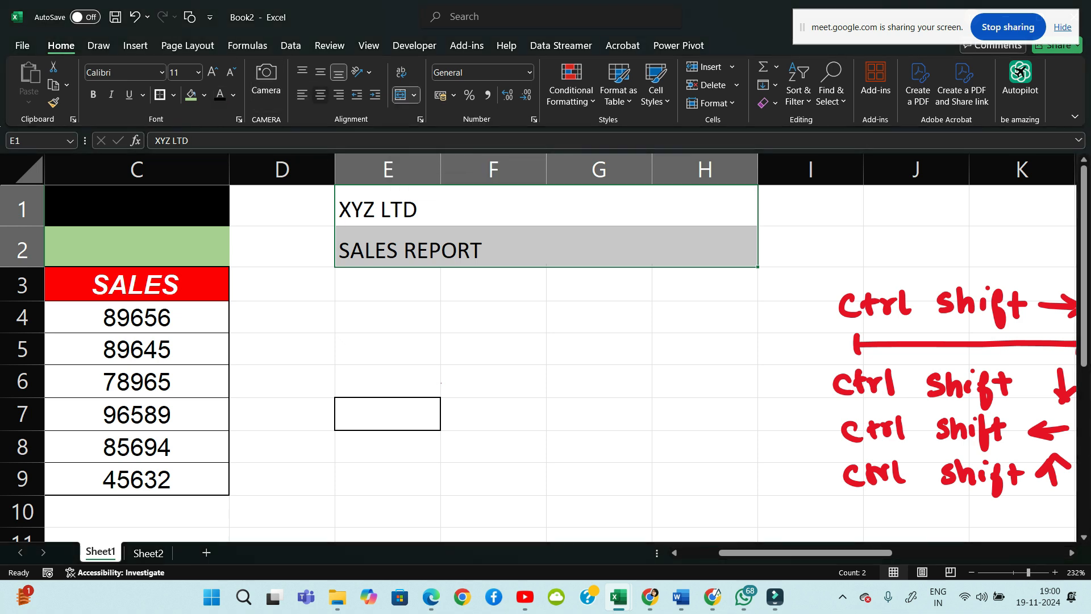
left_click(320, 95)
left_click(321, 72)
left_click(388, 317)
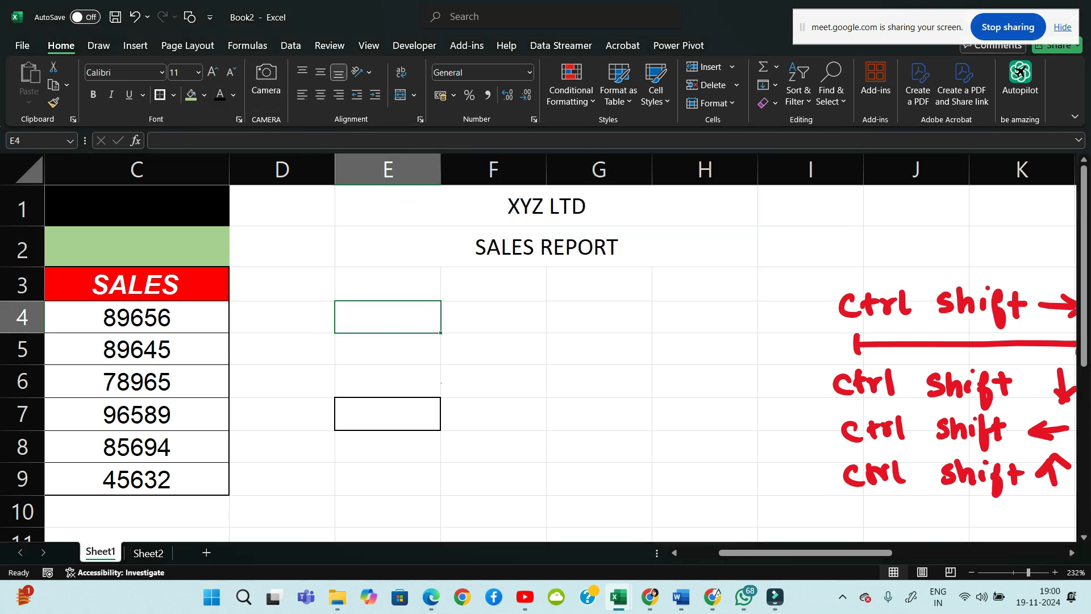
left_click_drag(546, 205, 546, 246)
left_click(387, 317)
left_click_drag(547, 205, 546, 247)
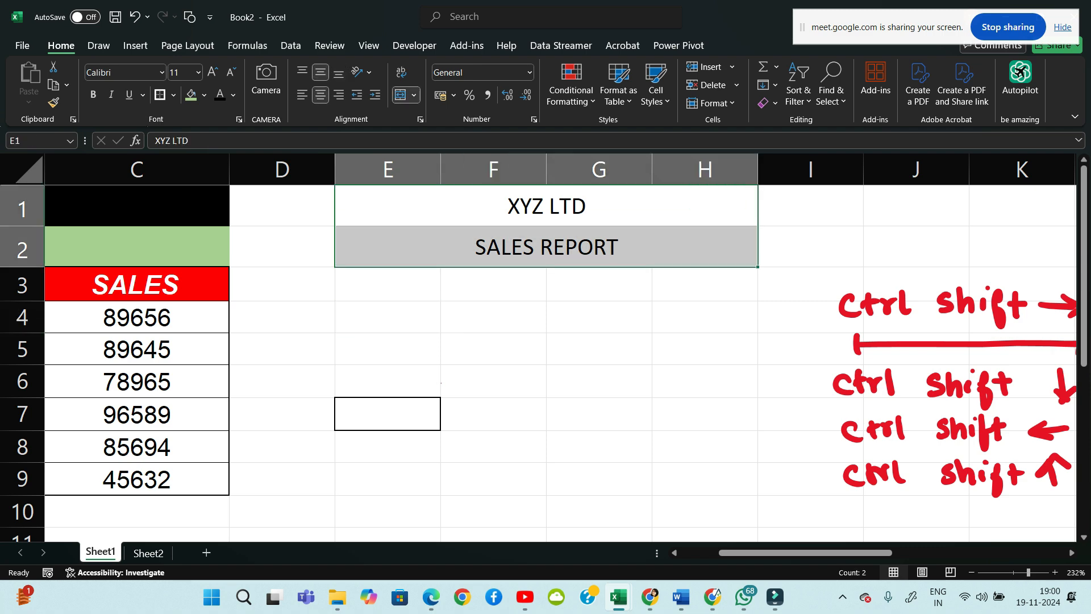
Scroll the sheet back left to bring the Party Name sales table into view
left_click_drag(750, 553, 789, 553)
left_click_drag(861, 553, 822, 552)
left_click(388, 317)
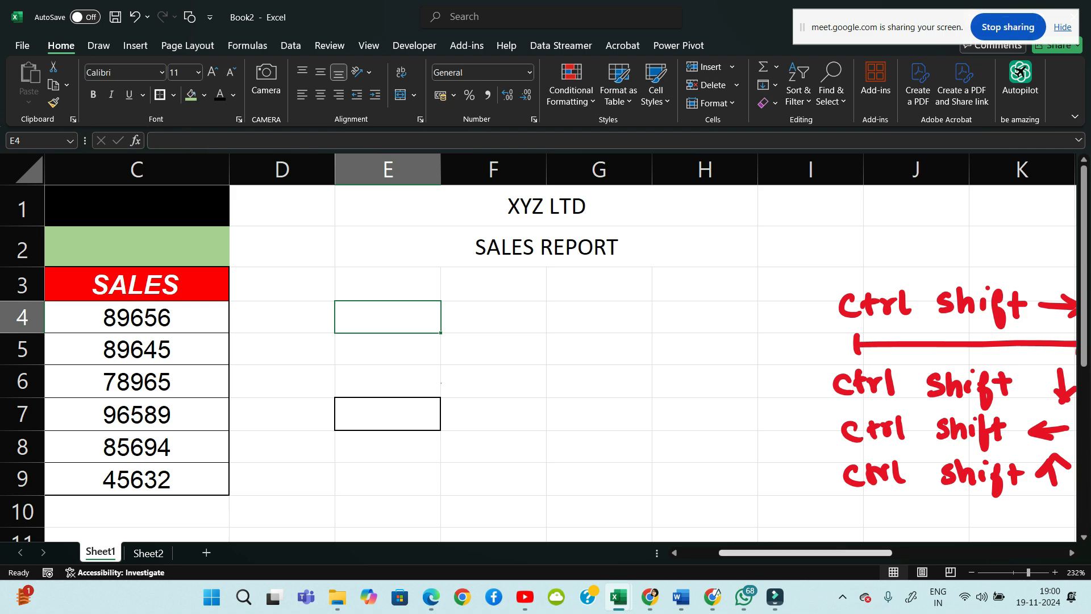
left_click_drag(806, 553, 786, 552)
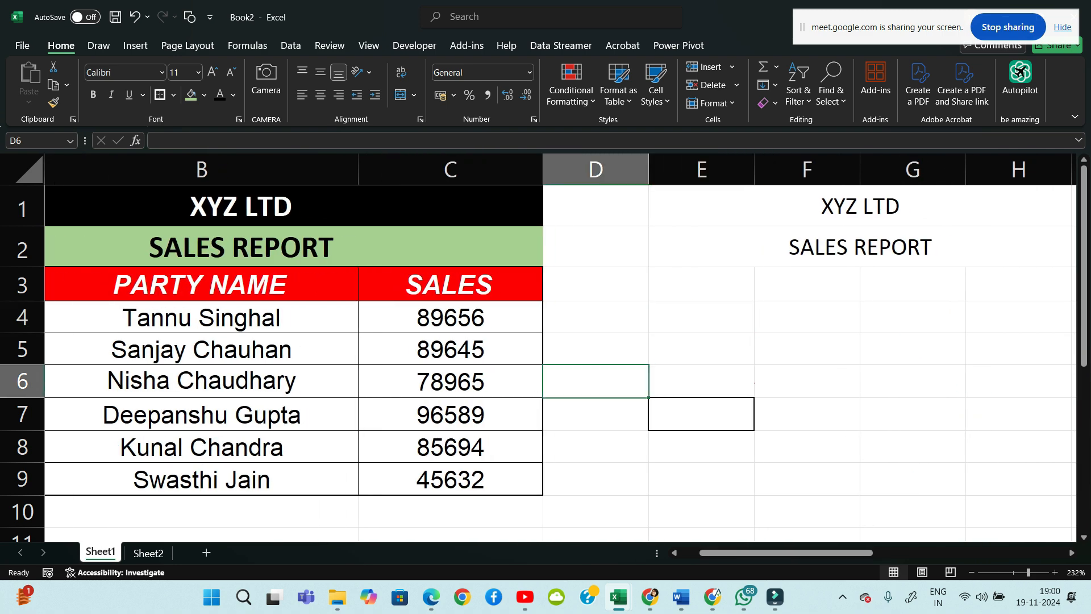
Type the labels HIGHEST in D4, LOWEST in D6 and OK in D8
left_click(595, 317)
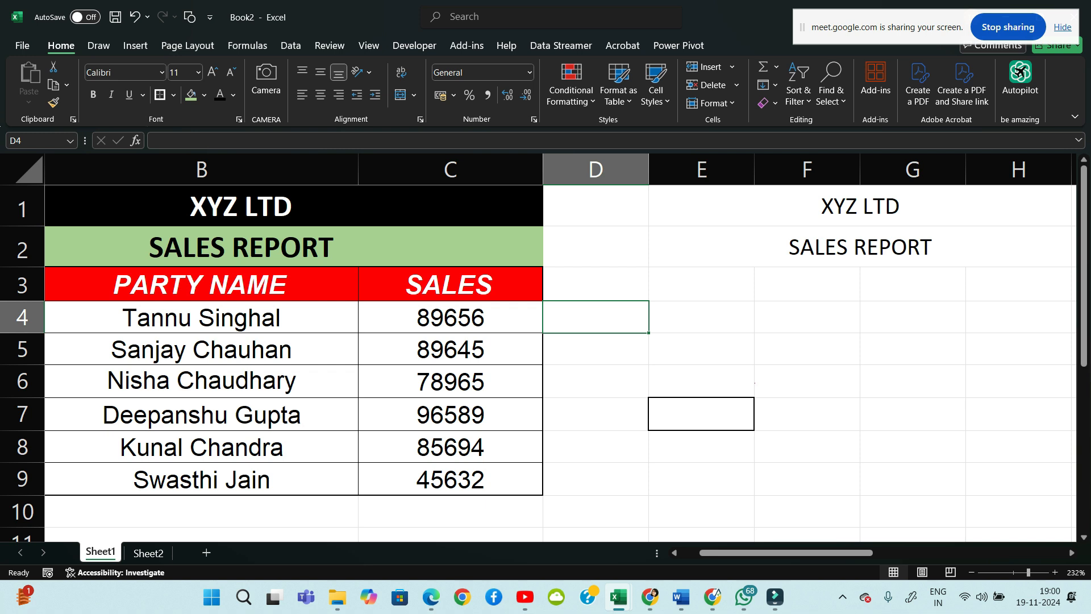
type("HIGHEST")
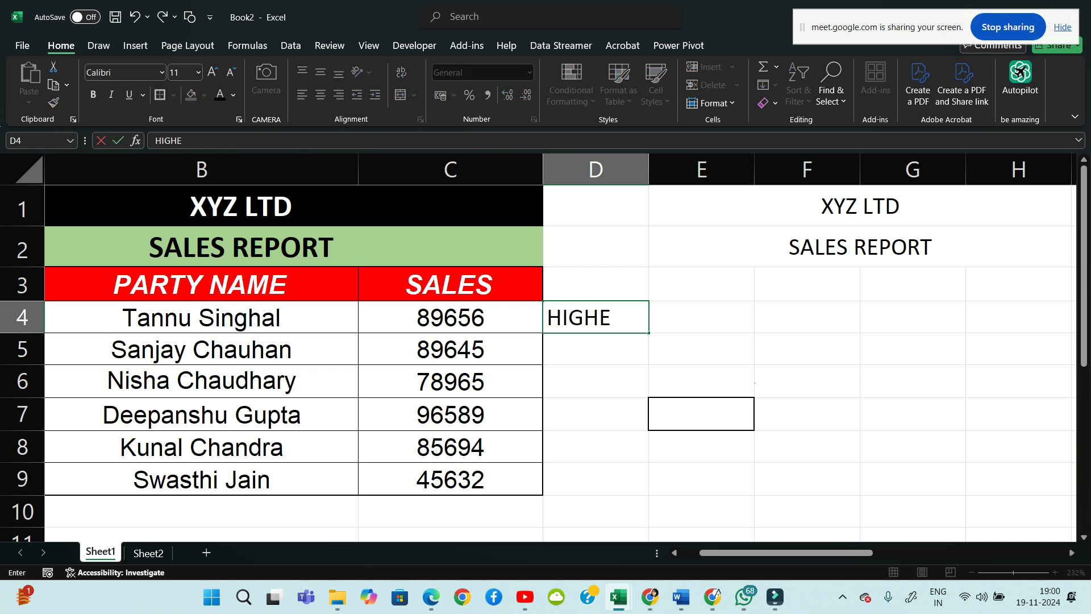
key("Return")
key("Return")
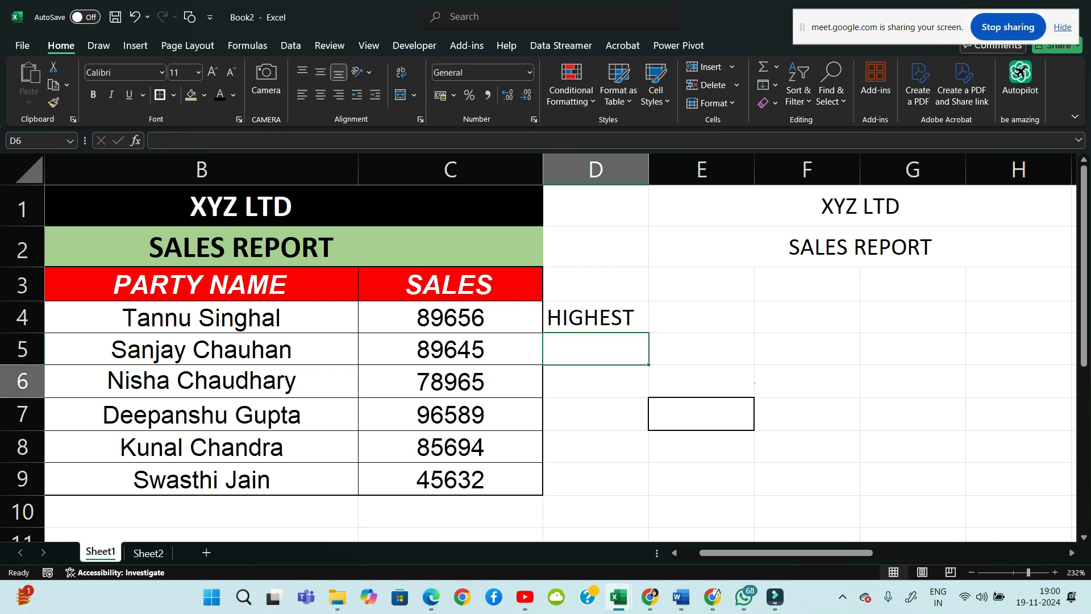
type("LOWEST")
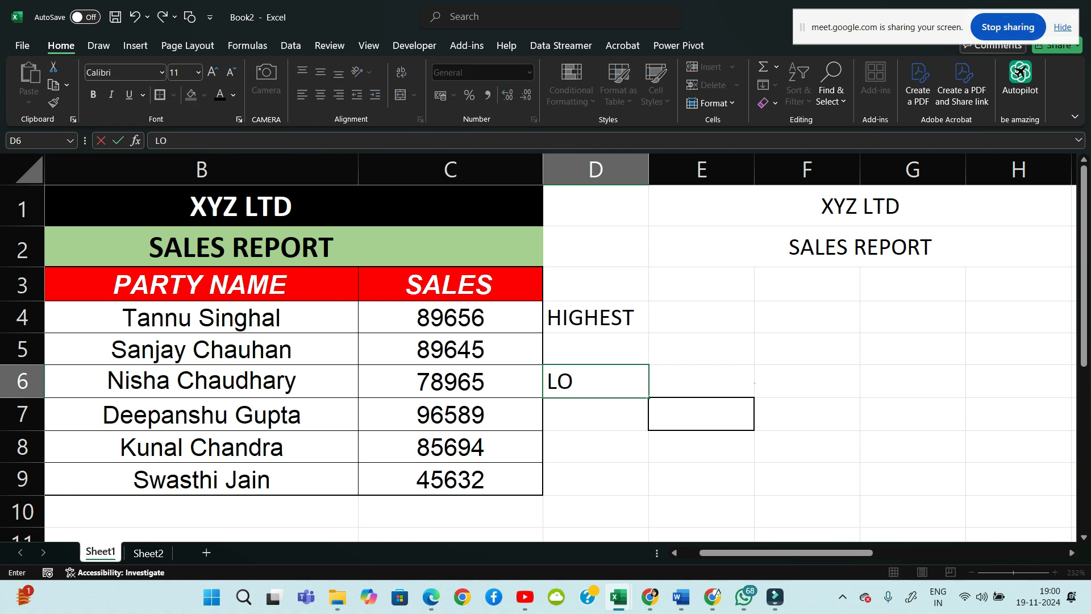
key("Return")
key("Return")
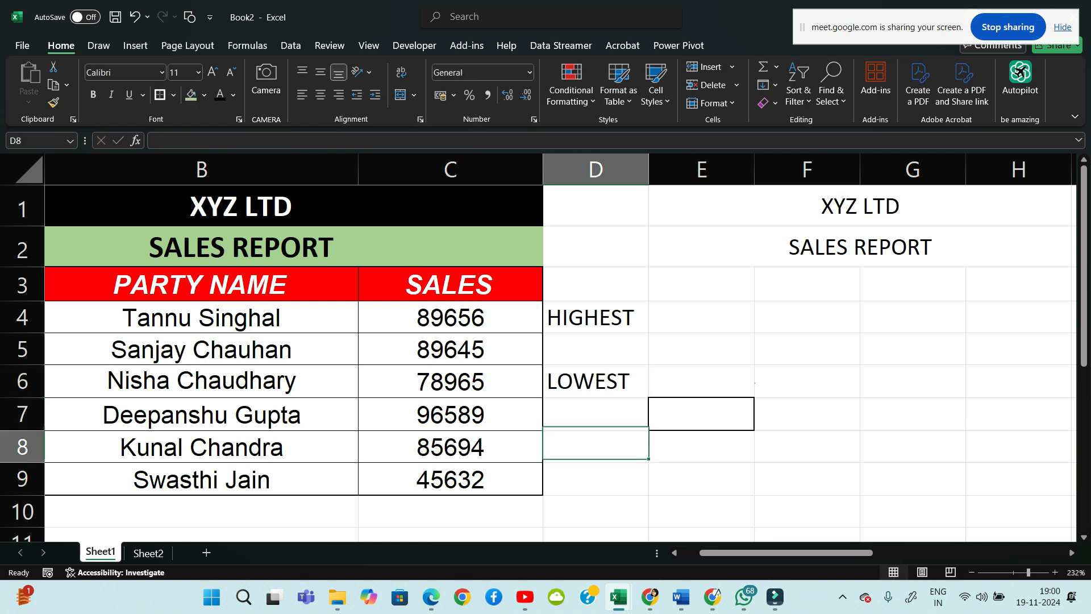
type("OK")
key("BackSpace")
key("BackSpace")
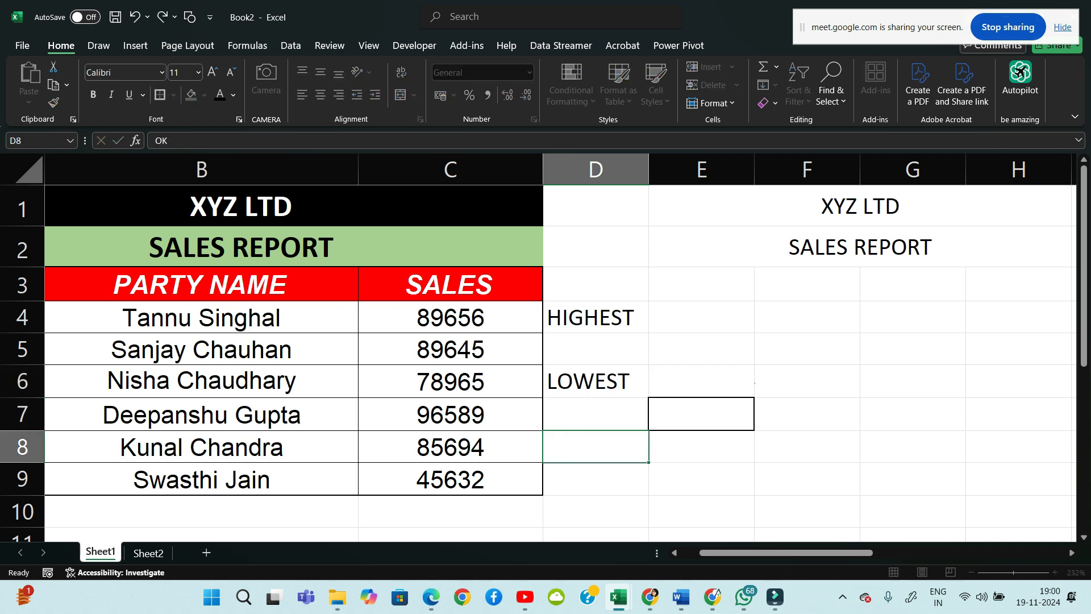
type("OK")
key("Return")
Select a block starting at D4 extending across row 4 to column F
left_click_drag(596, 318, 702, 349)
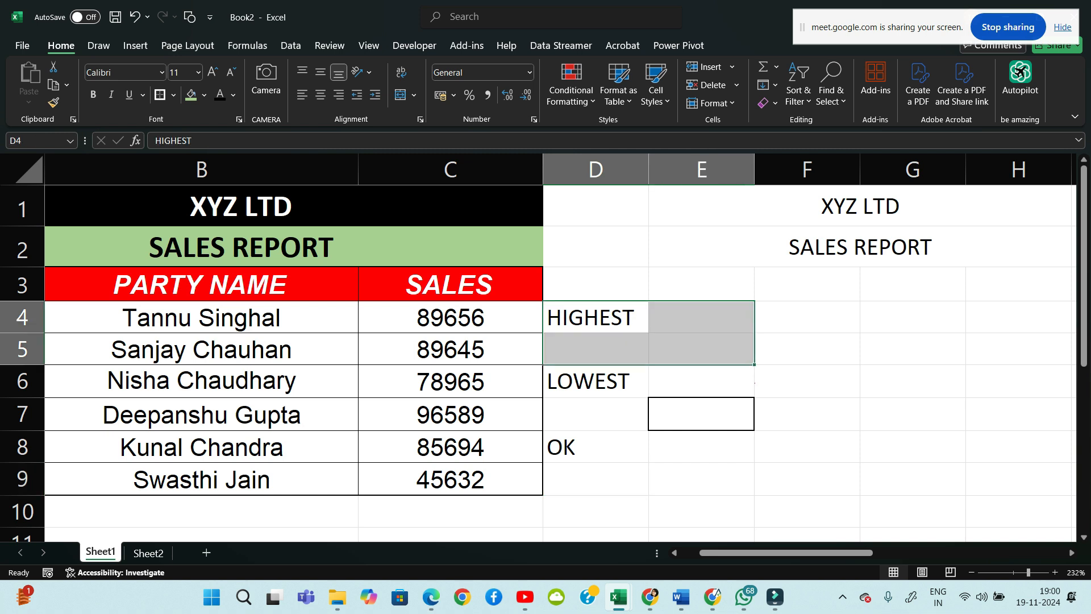
left_click(596, 284)
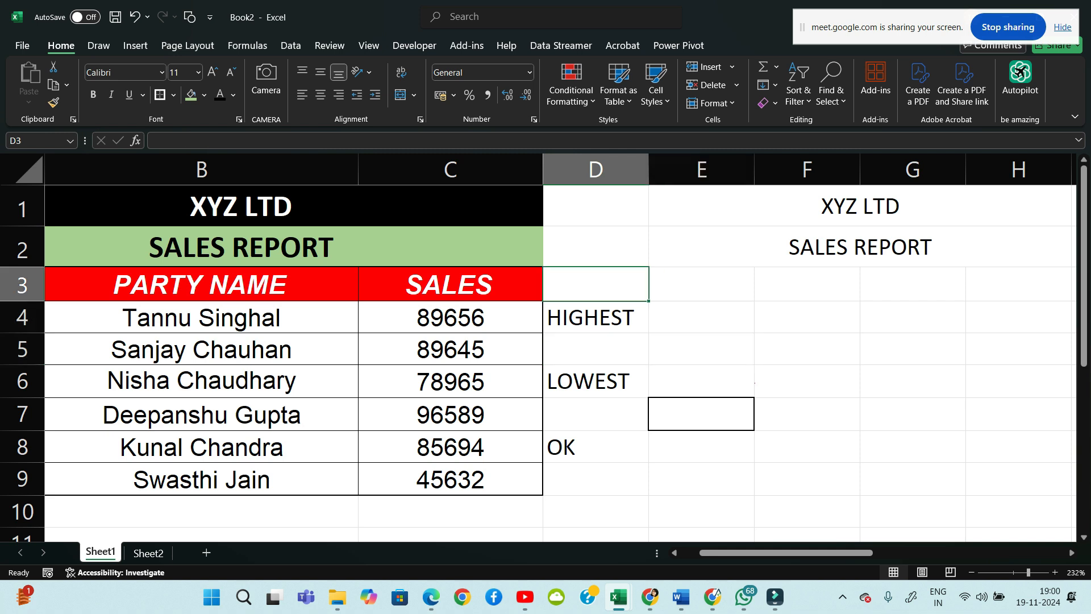
left_click(596, 317)
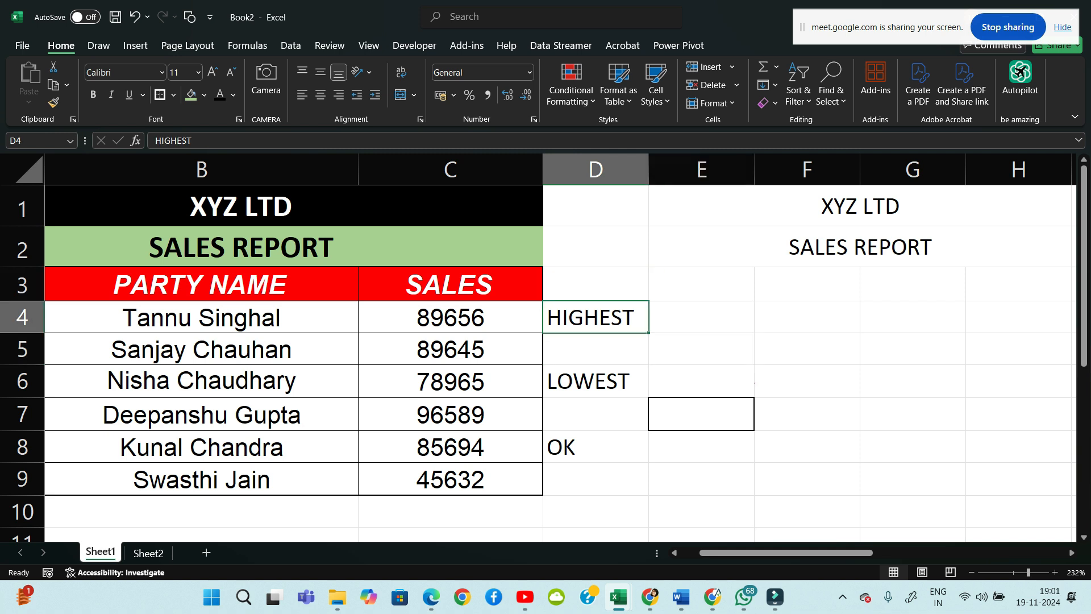
key("shift+Right")
key("shift+Right")
key("shift+Right")
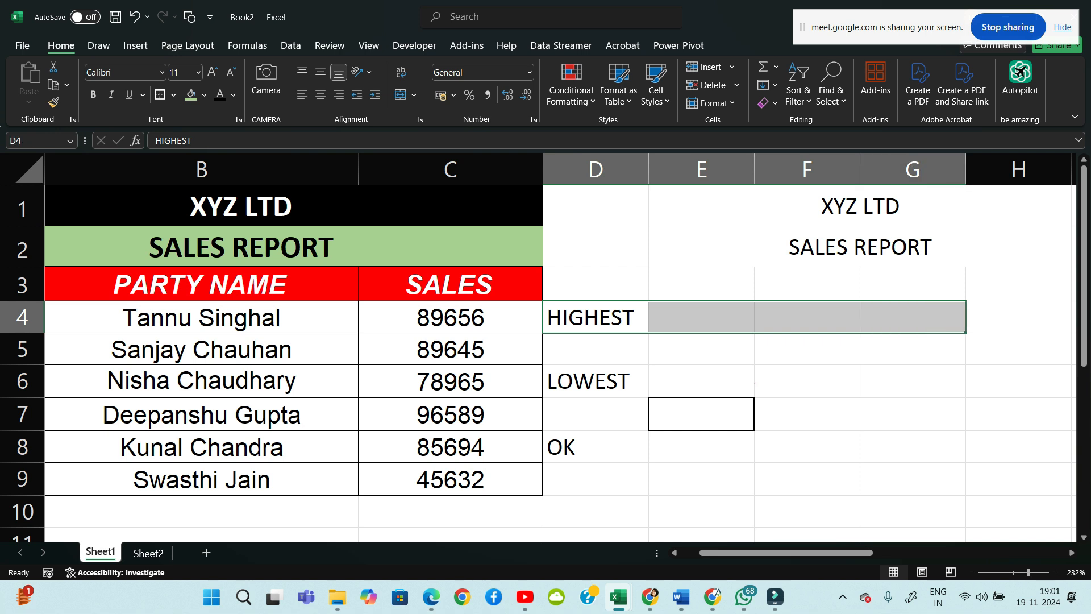
key("Down")
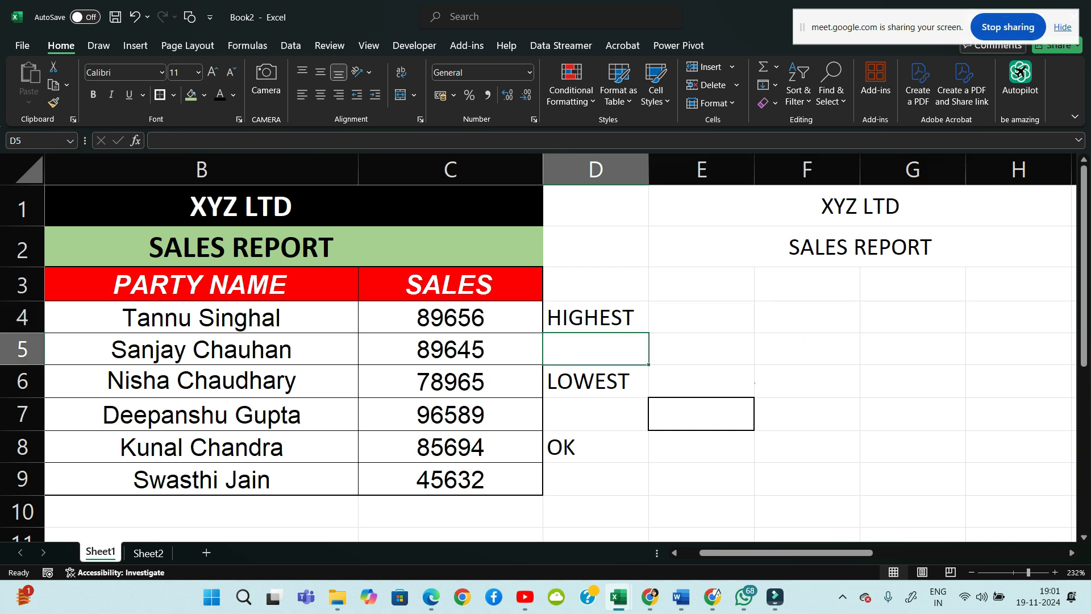
key("Up")
key("shift+Right")
key("shift+Right")
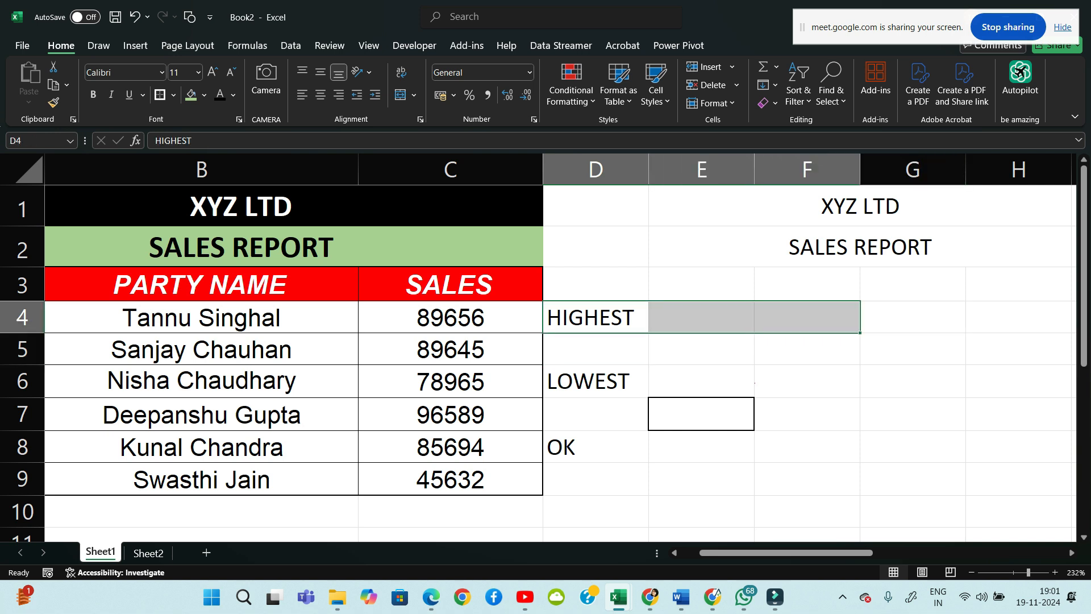
Merge D4:E5 and centre HIGHEST both horizontally and vertically
key("shift+Left")
key("shift+Down")
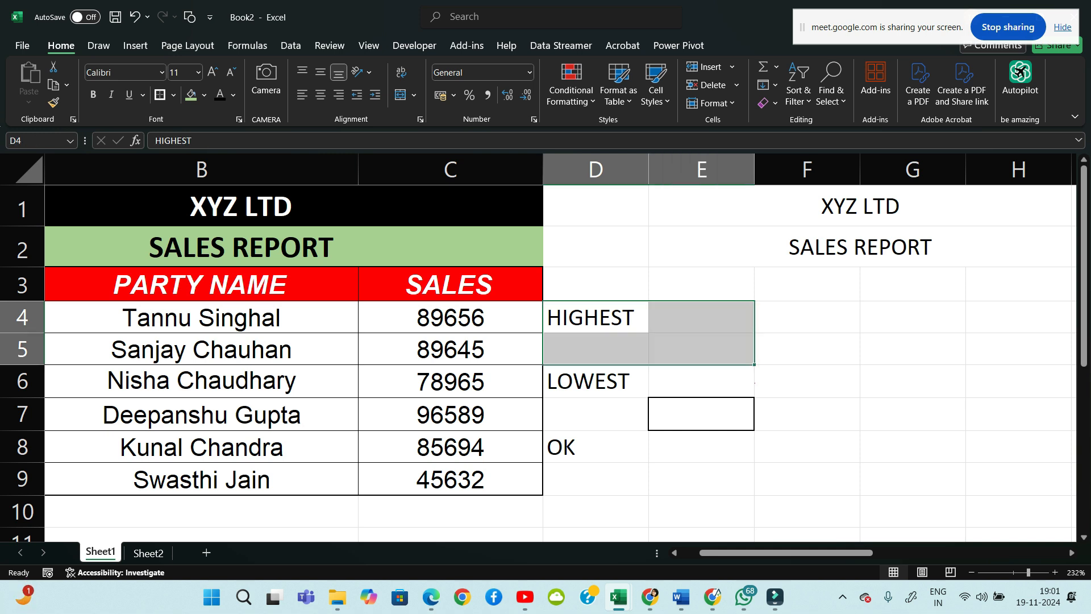
left_click(414, 95)
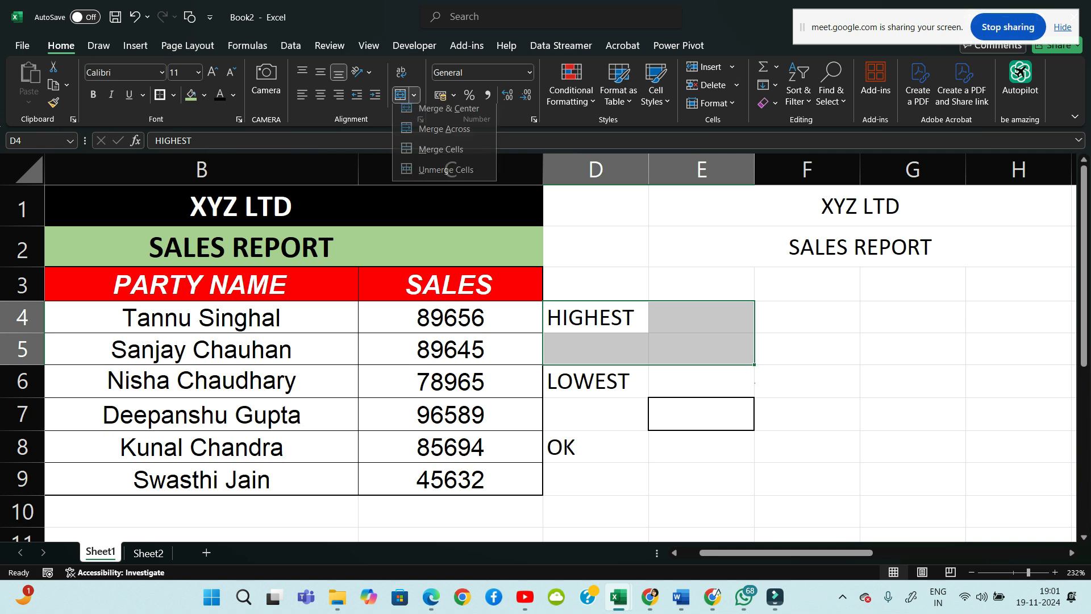
left_click(441, 149)
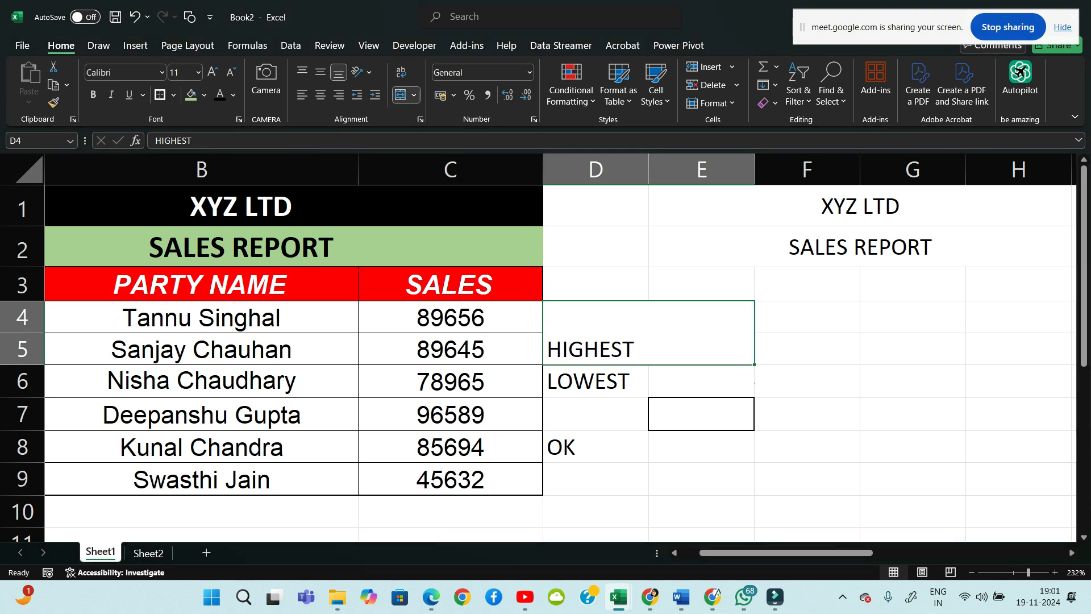
left_click(320, 94)
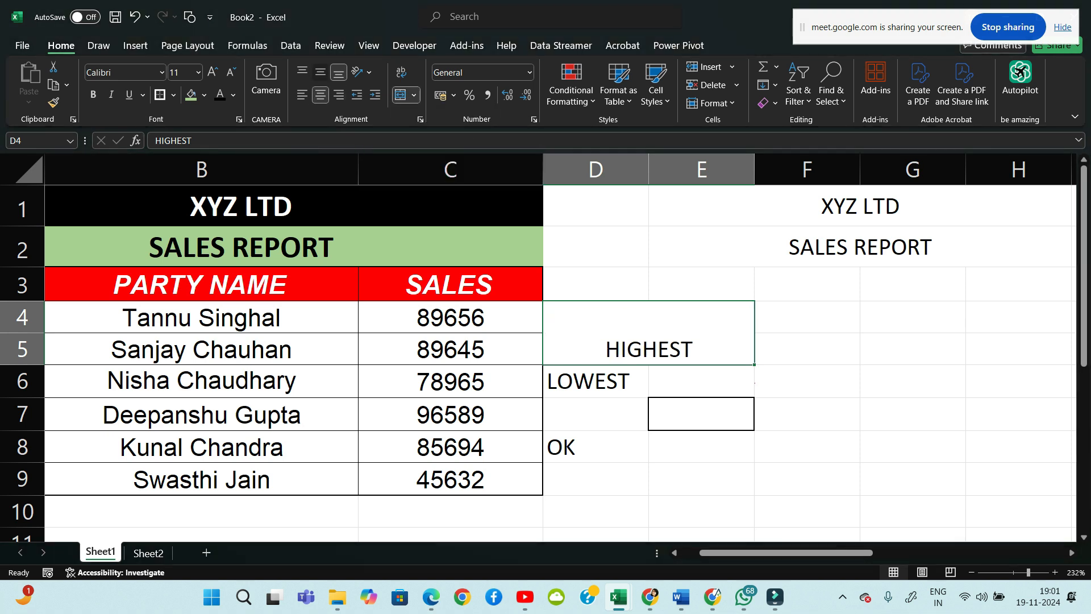
left_click(320, 73)
Merge D6:E7 and centre LOWEST both horizontally and vertically
left_click(702, 381)
left_click_drag(595, 381, 702, 415)
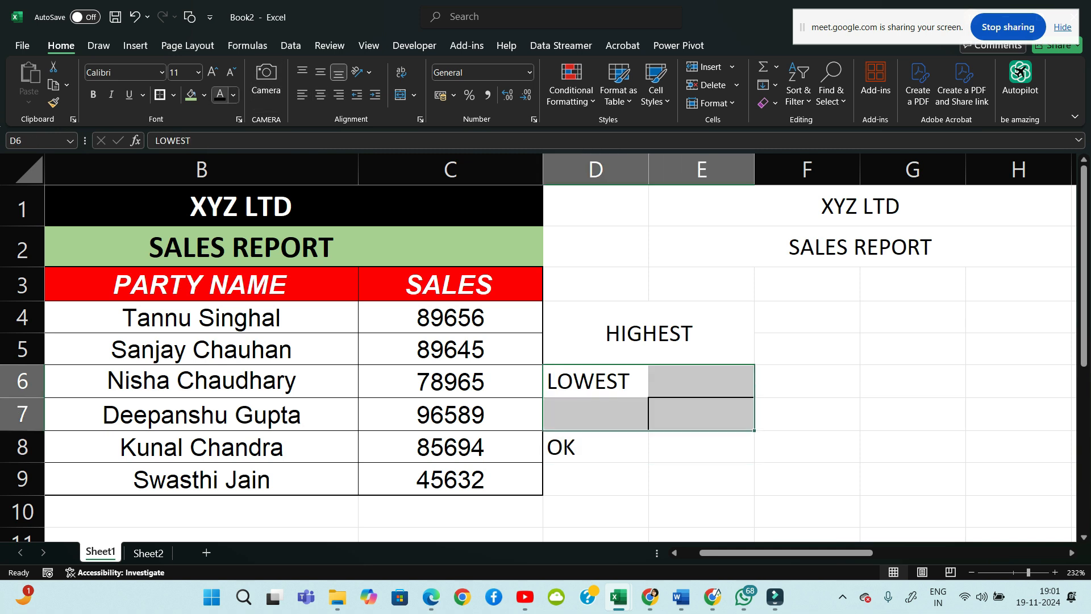
left_click(414, 95)
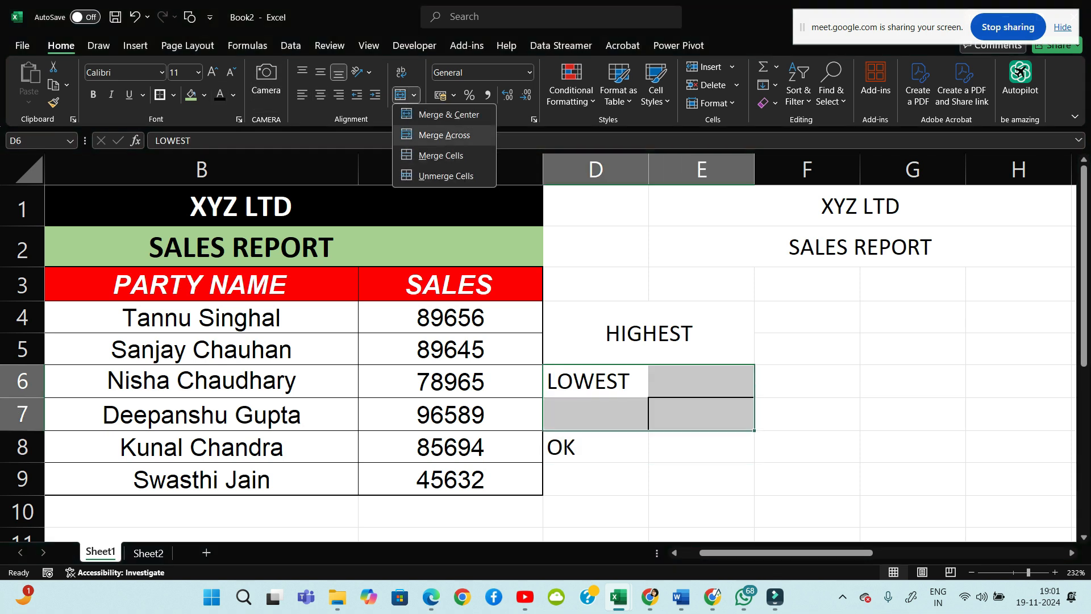
left_click(441, 155)
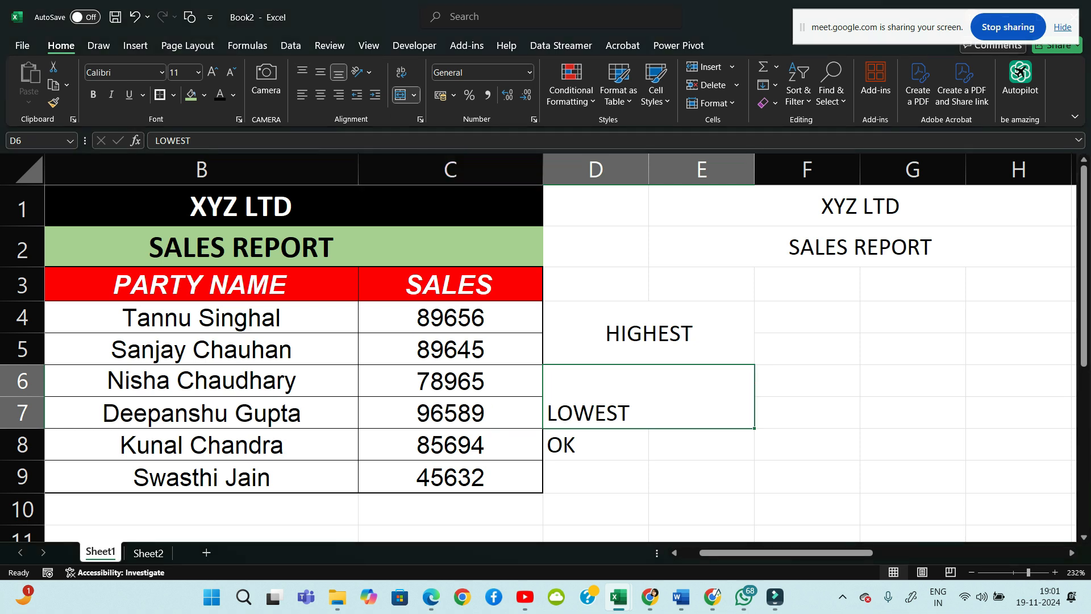
left_click(320, 95)
left_click(320, 72)
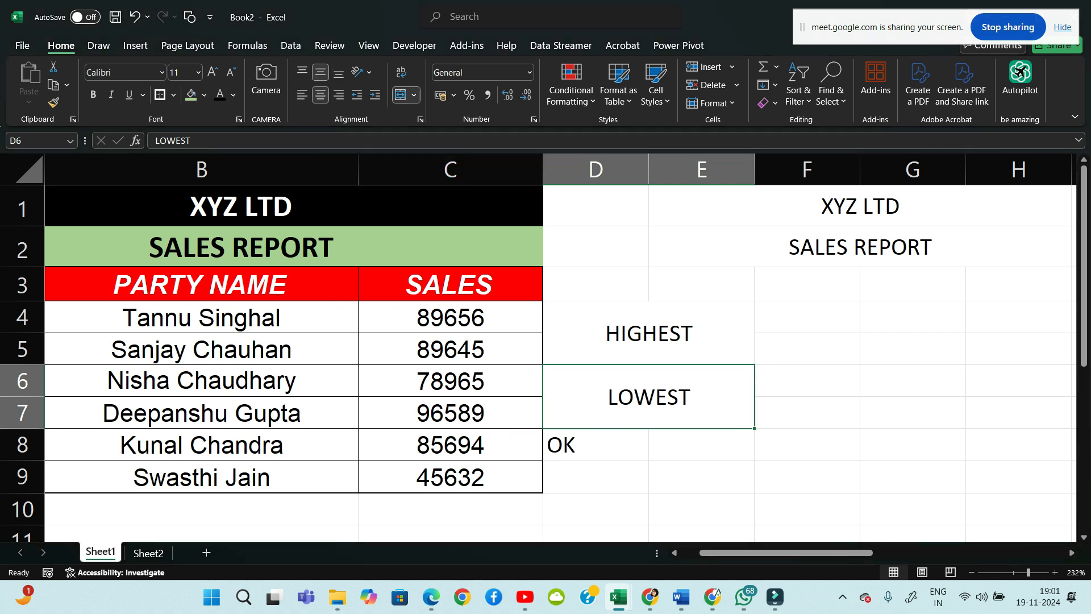
Merge D8:E9 and centre OK both ways, then select all three label blocks
left_click_drag(596, 445, 701, 476)
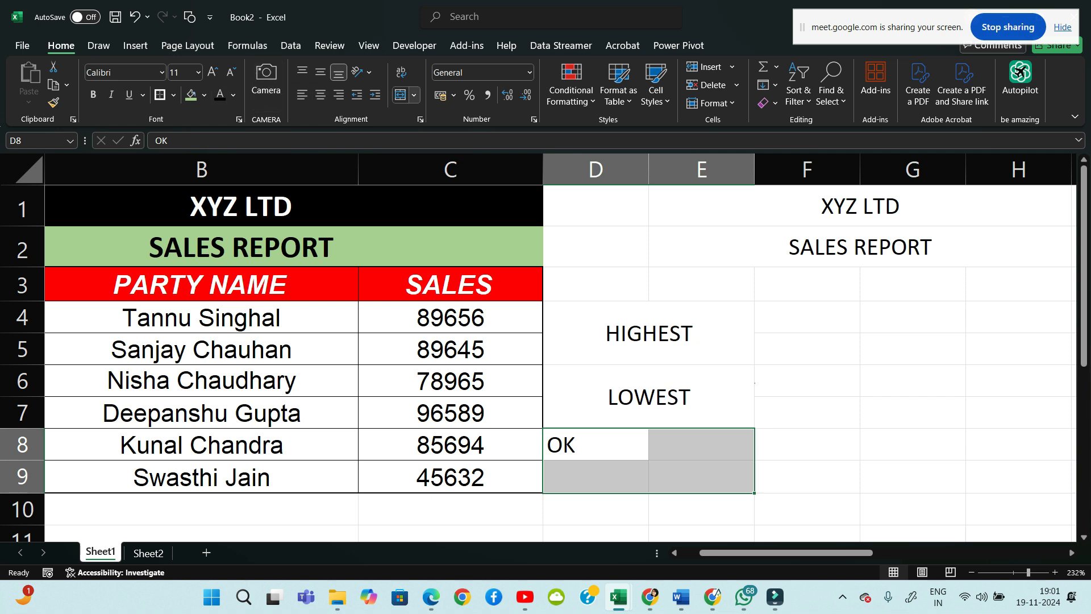
left_click(414, 95)
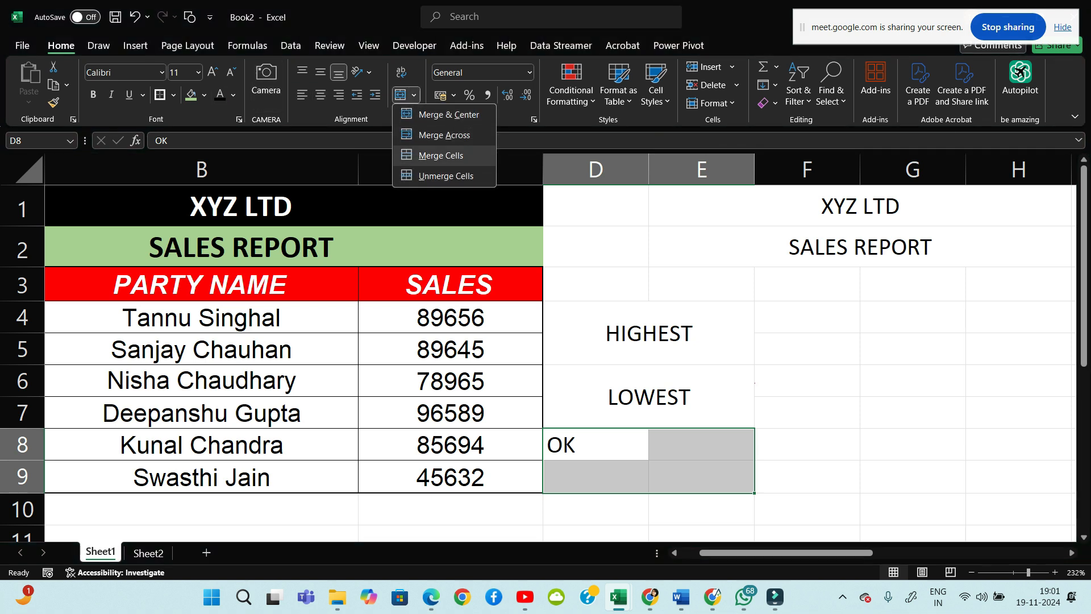
left_click(441, 155)
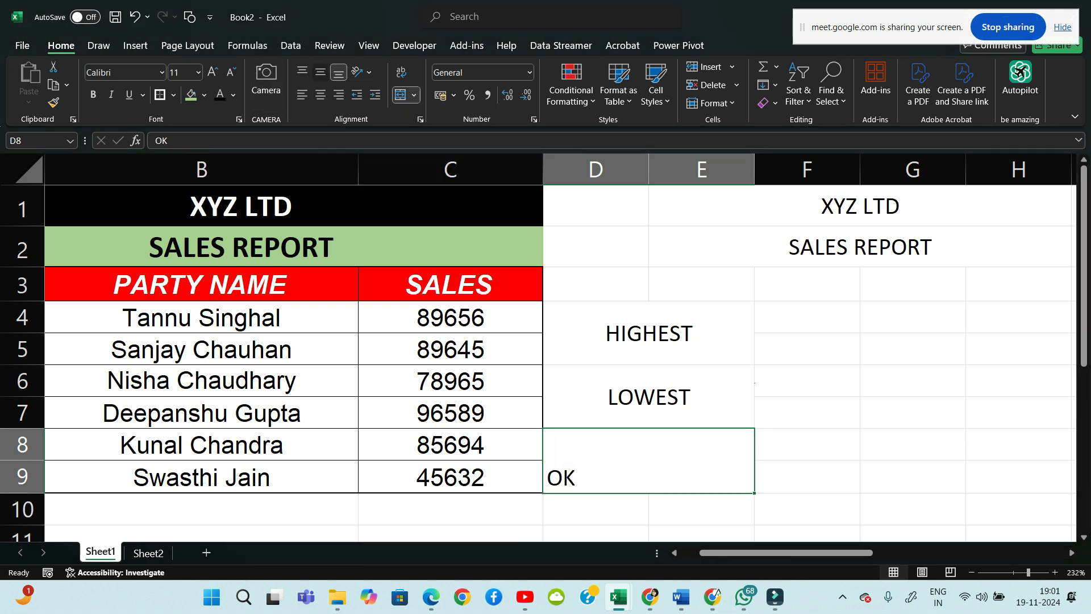
left_click(320, 72)
left_click(320, 95)
left_click(818, 248)
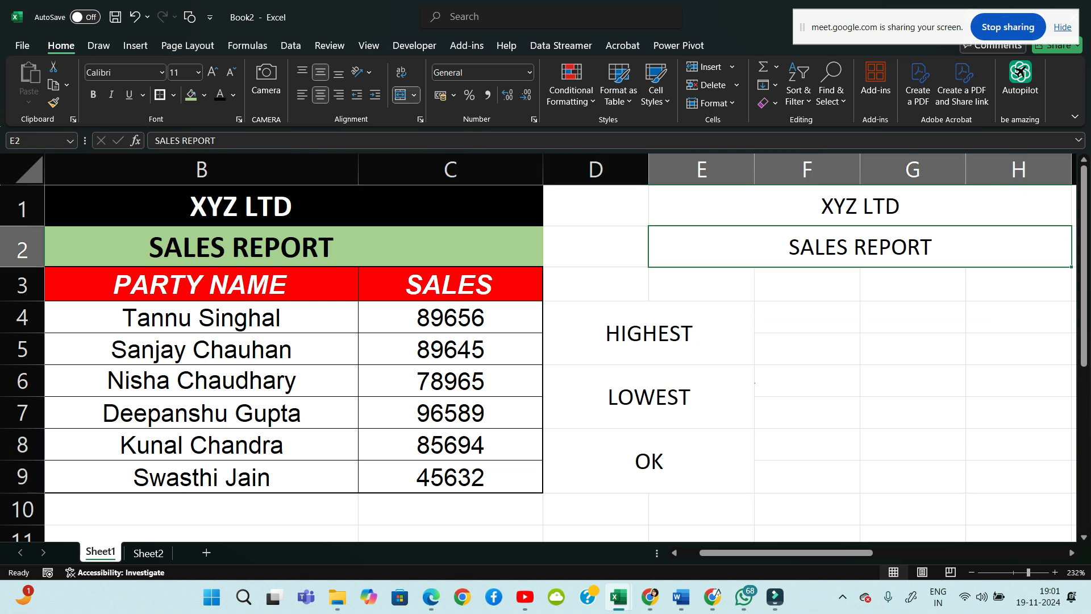
left_click_drag(649, 334, 649, 461)
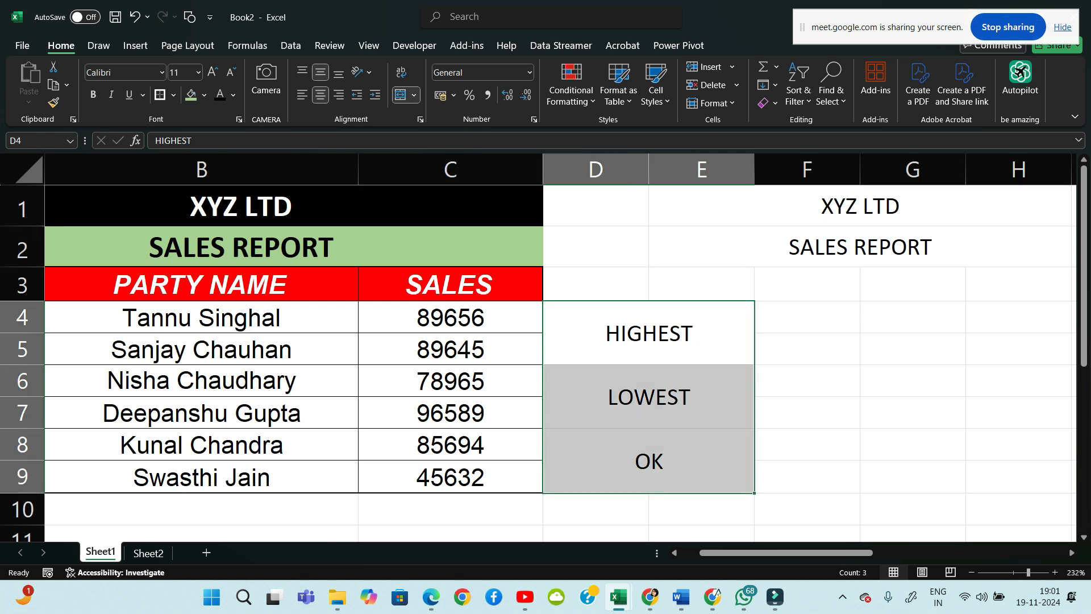
Select the title blocks and then the HIGHEST, LOWEST and OK blocks in turn
left_click_drag(241, 206, 241, 247)
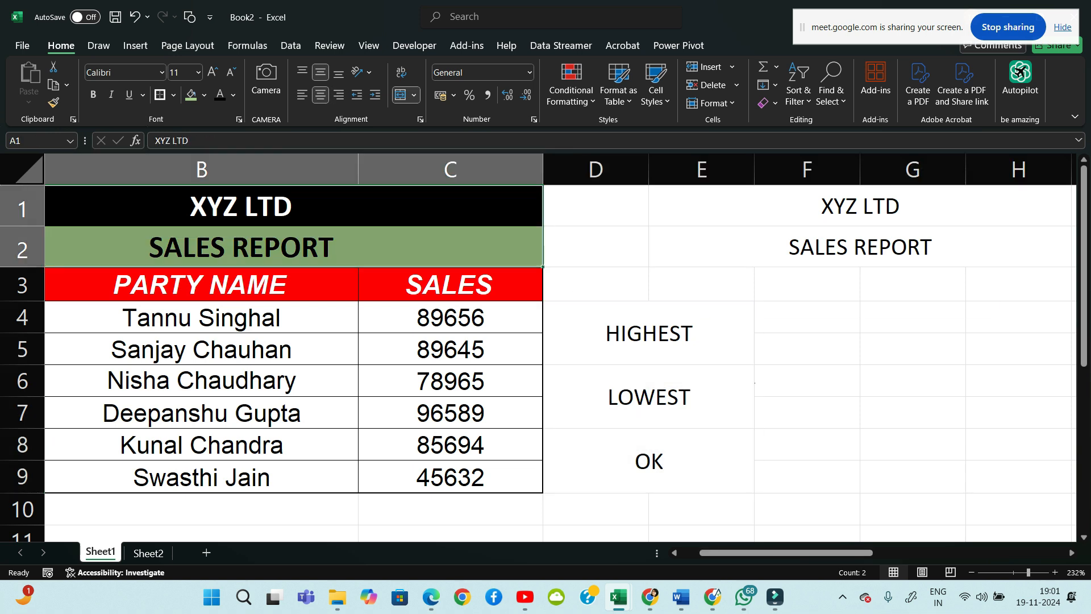
left_click_drag(860, 206, 860, 248)
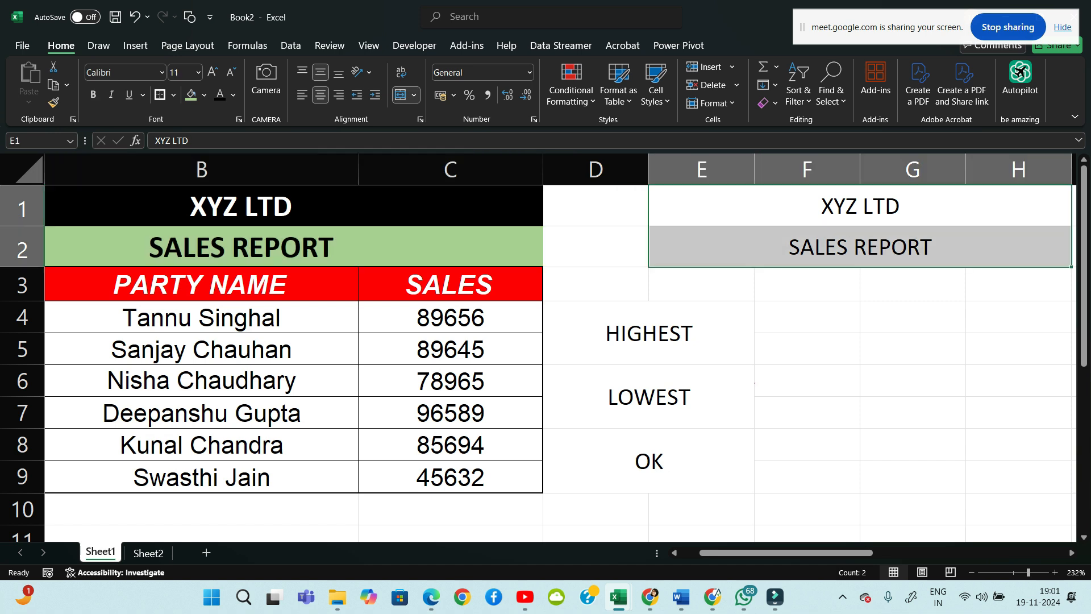
left_click_drag(649, 333, 649, 461)
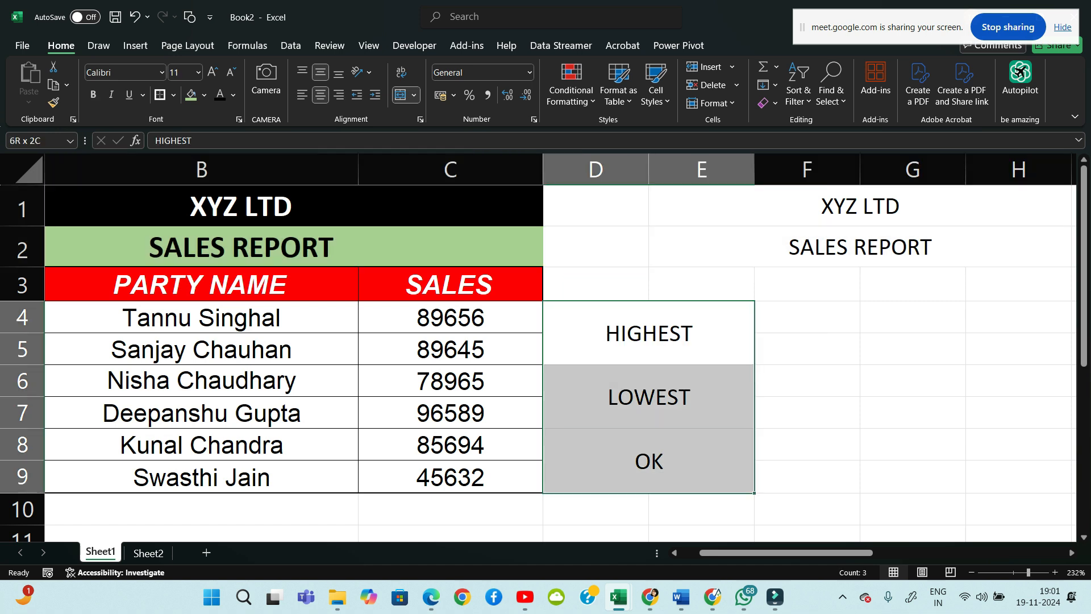
left_click(913, 381)
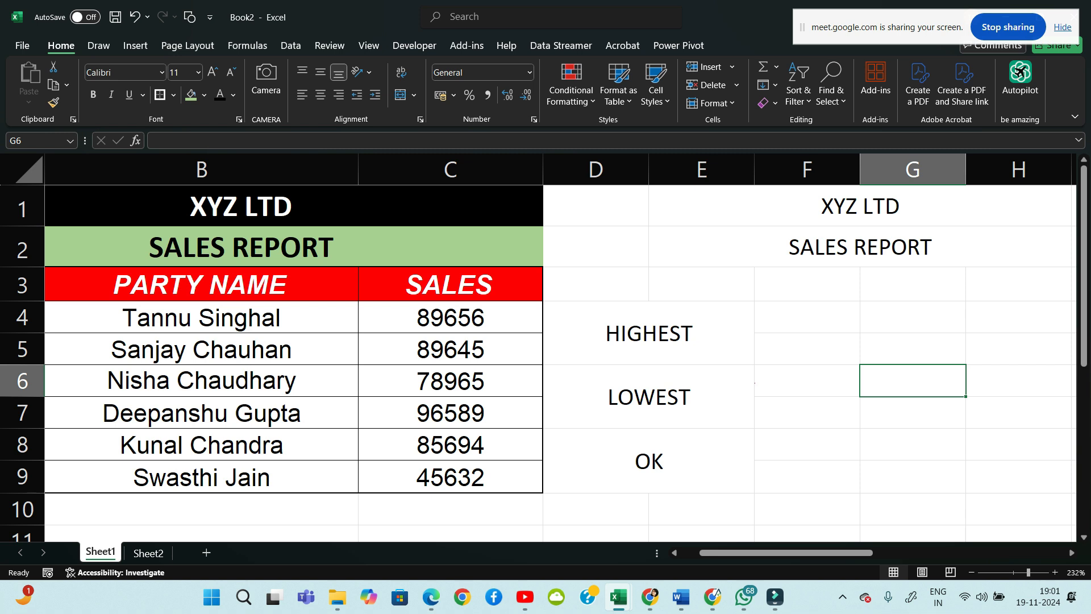
Unmerge the HIGHEST, LOWEST and OK blocks in D4:E9 into single cells
left_click_drag(649, 333, 649, 463)
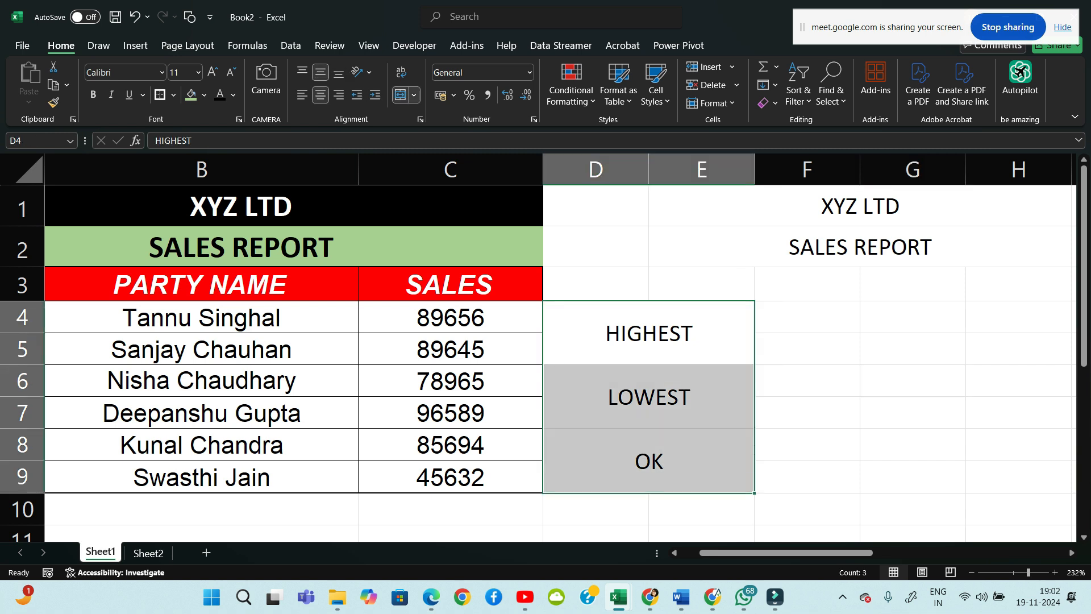
left_click(414, 95)
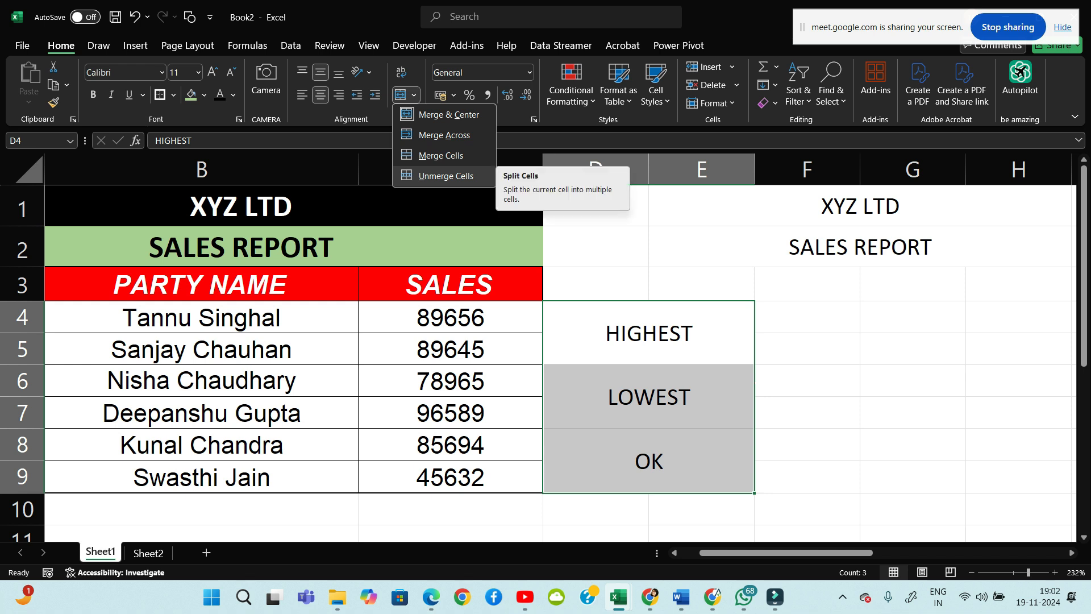
left_click(446, 176)
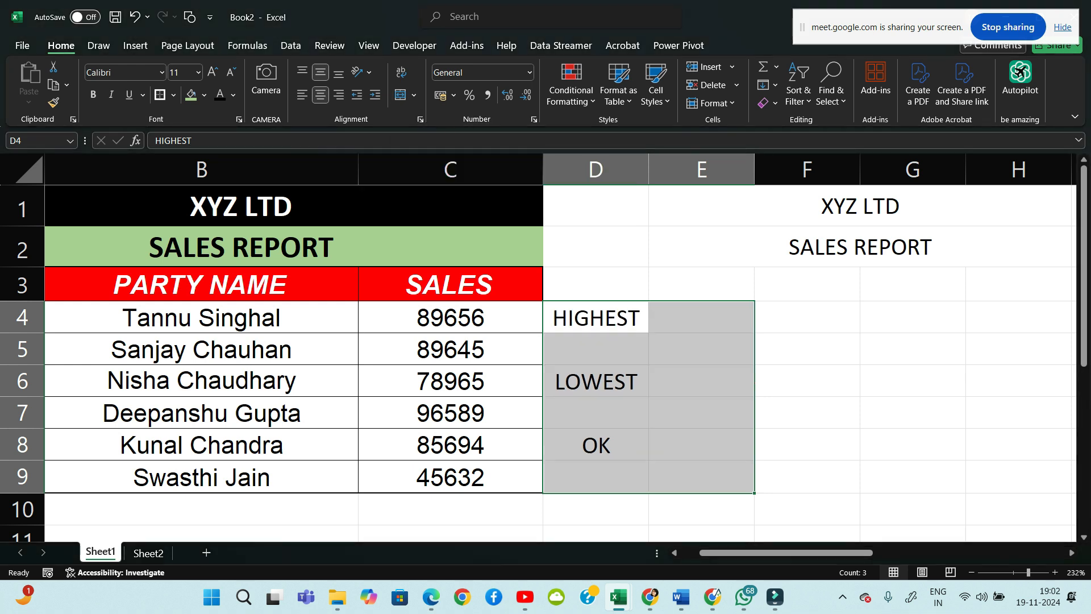
left_click(807, 412)
Select the split labels in D4:D8, then bring up the taskbar window previews
left_click_drag(613, 318, 631, 446)
left_click(702, 381)
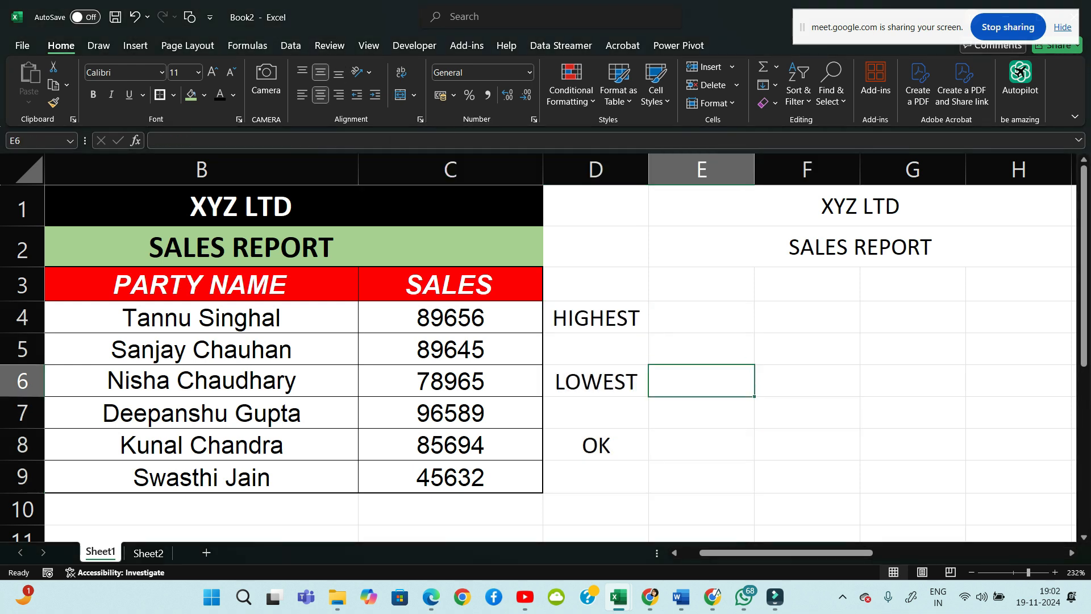
left_click_drag(596, 318, 596, 446)
left_click(807, 412)
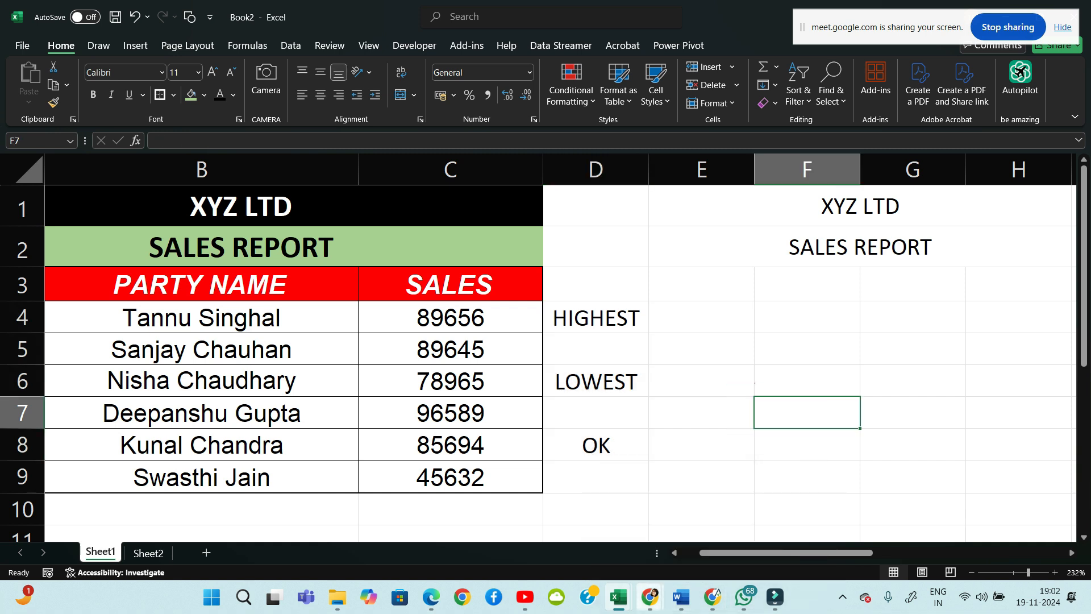
left_click(650, 597)
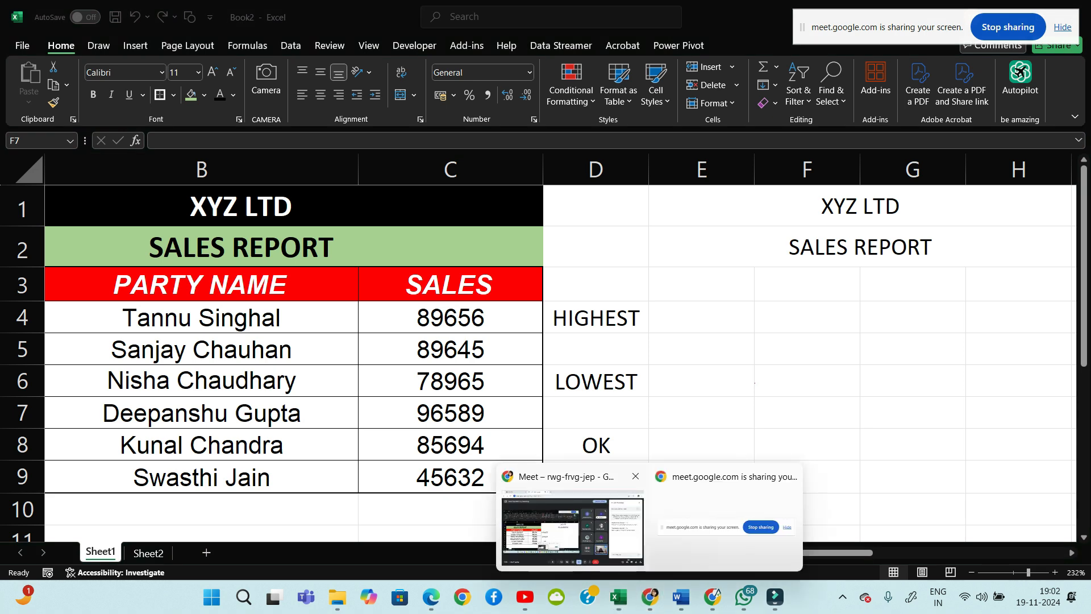
left_click(516, 528)
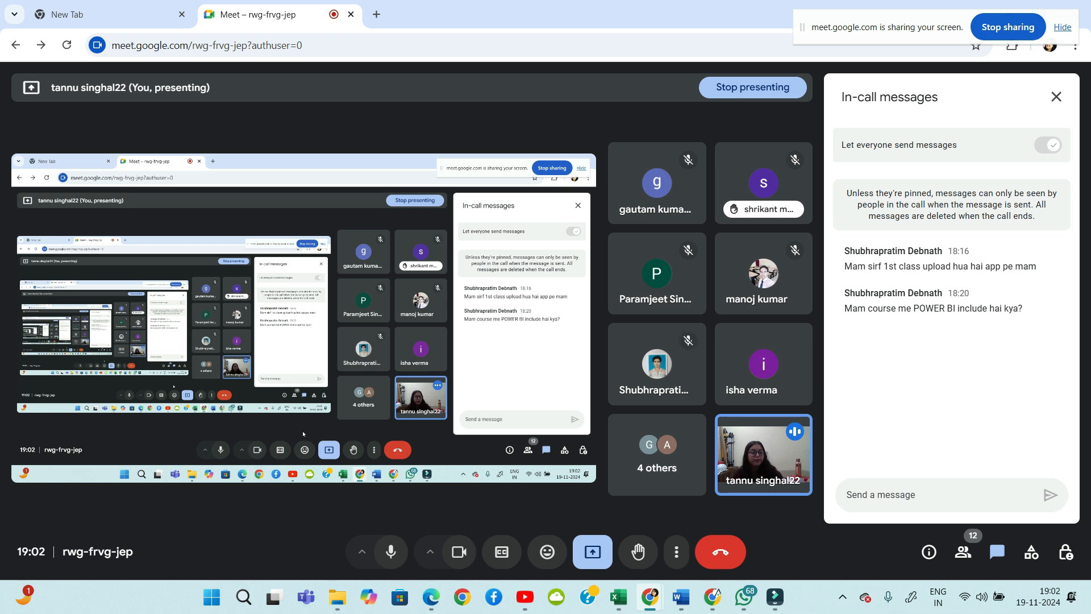
mouse_move(775, 596)
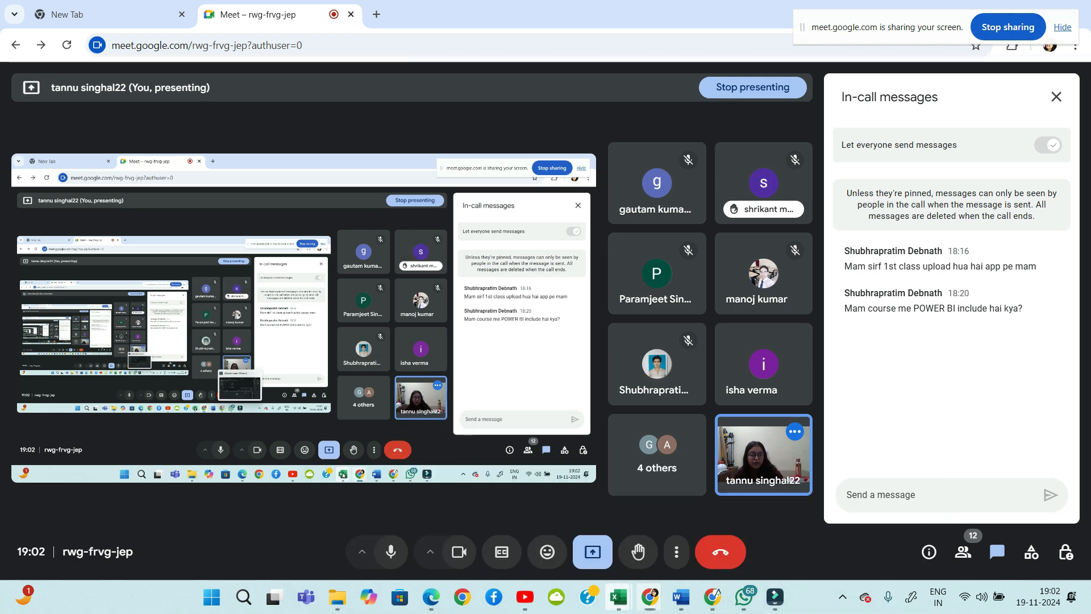
mouse_move(618, 597)
left_click(822, 531)
Insert a new blank Sheet3 using the New sheet button beside the sheet tabs
left_click(596, 349)
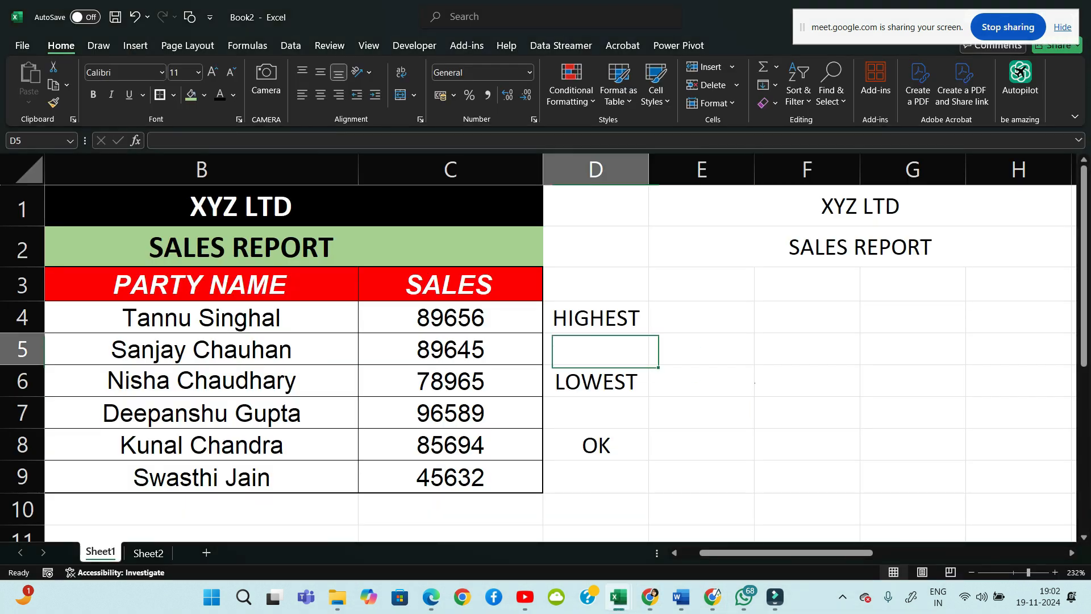
left_click(701, 381)
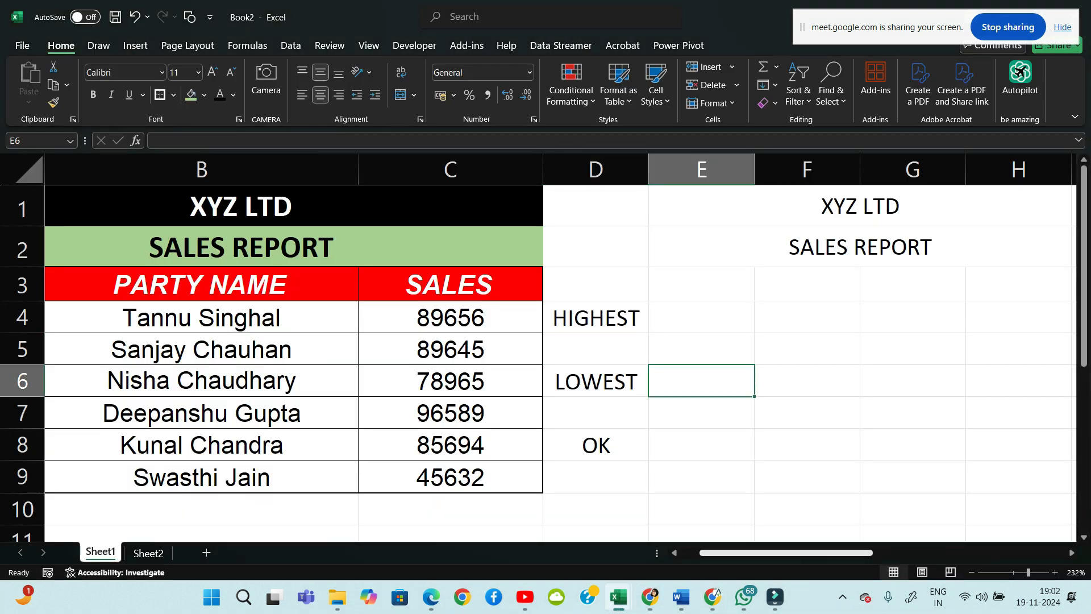
scroll(560, 341, "left", 1)
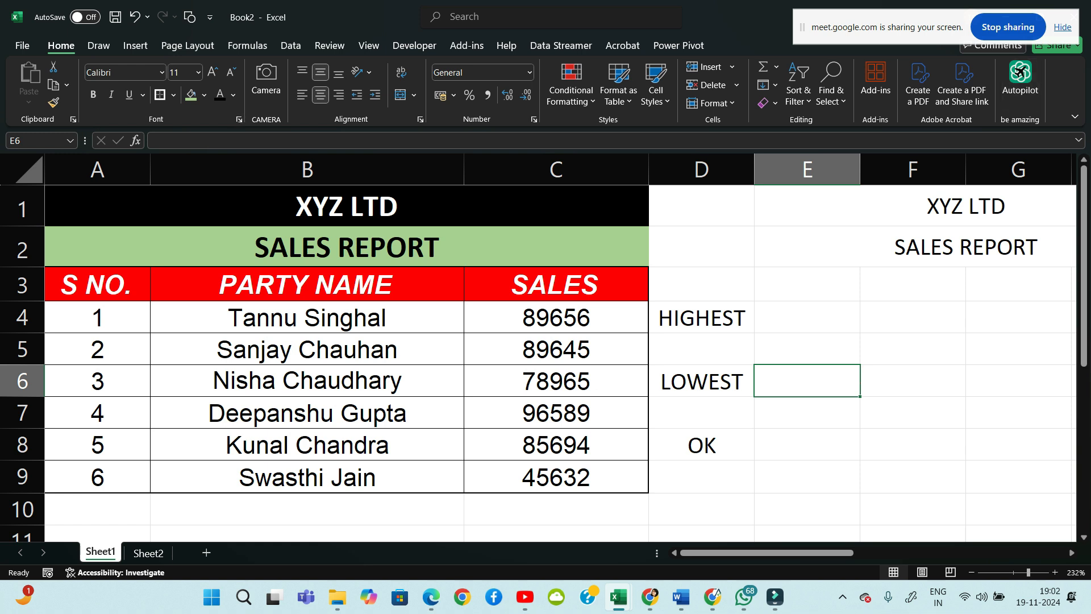
scroll(546, 346, "right", 1)
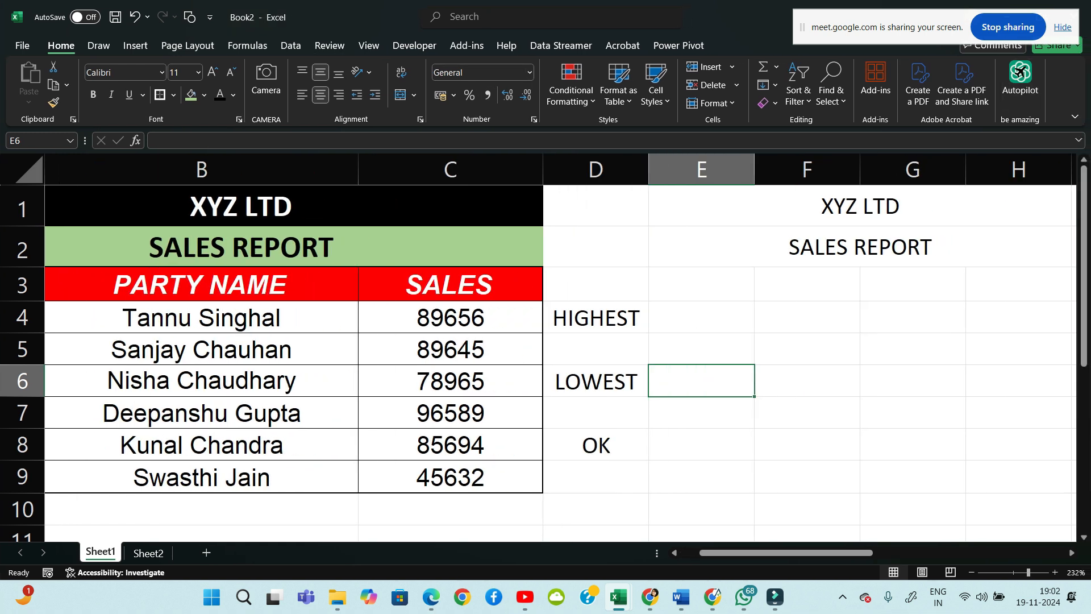
left_click(207, 552)
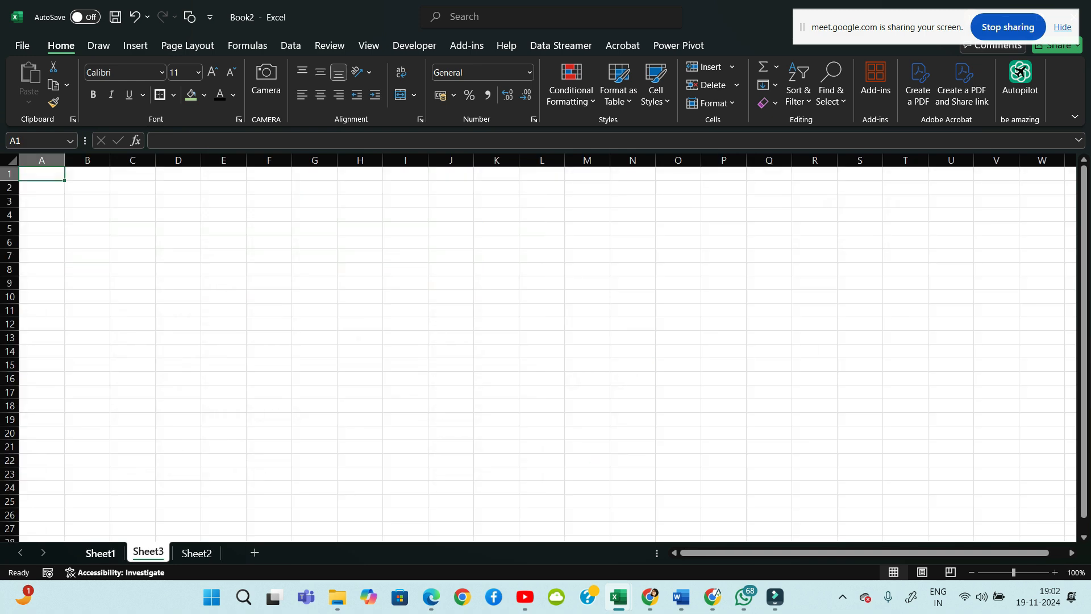
Rename Sheet1 to DATA ENTRY
left_click(100, 553)
right_click(107, 551)
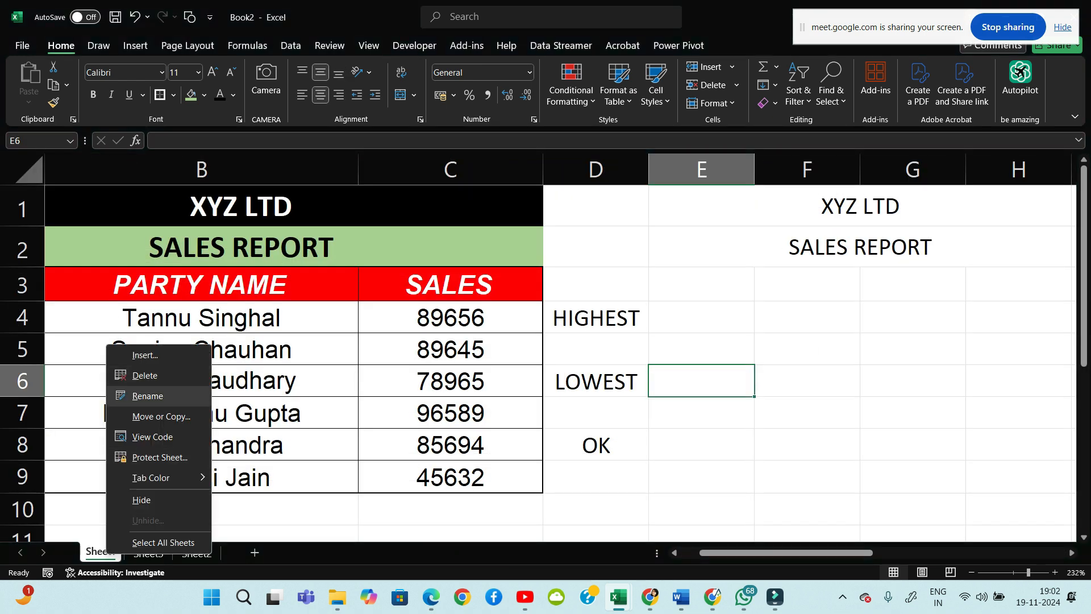
left_click(148, 396)
type("DA")
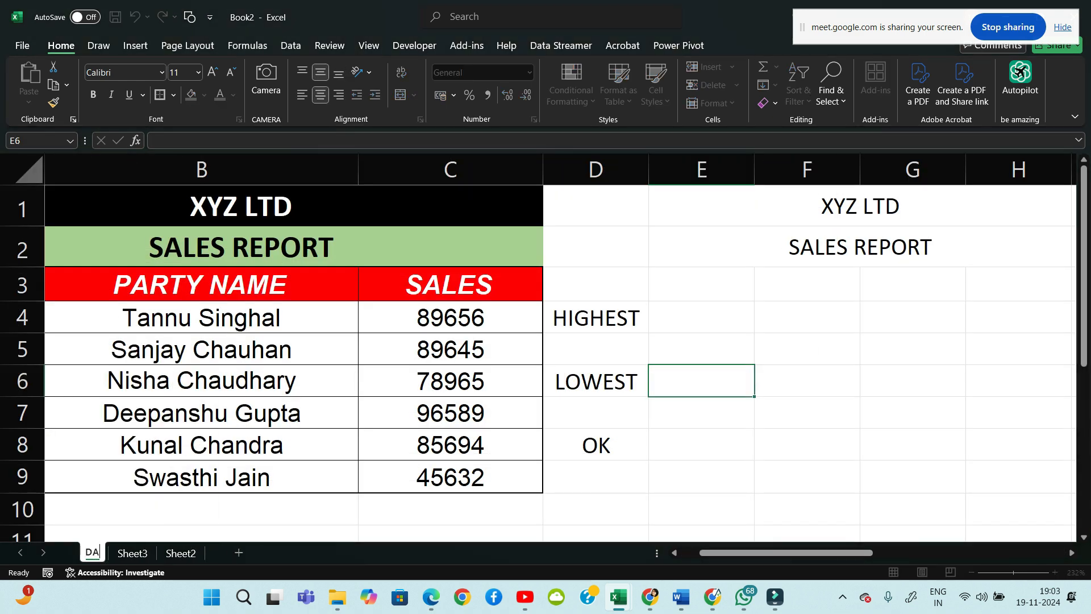
type("TA ENTRY")
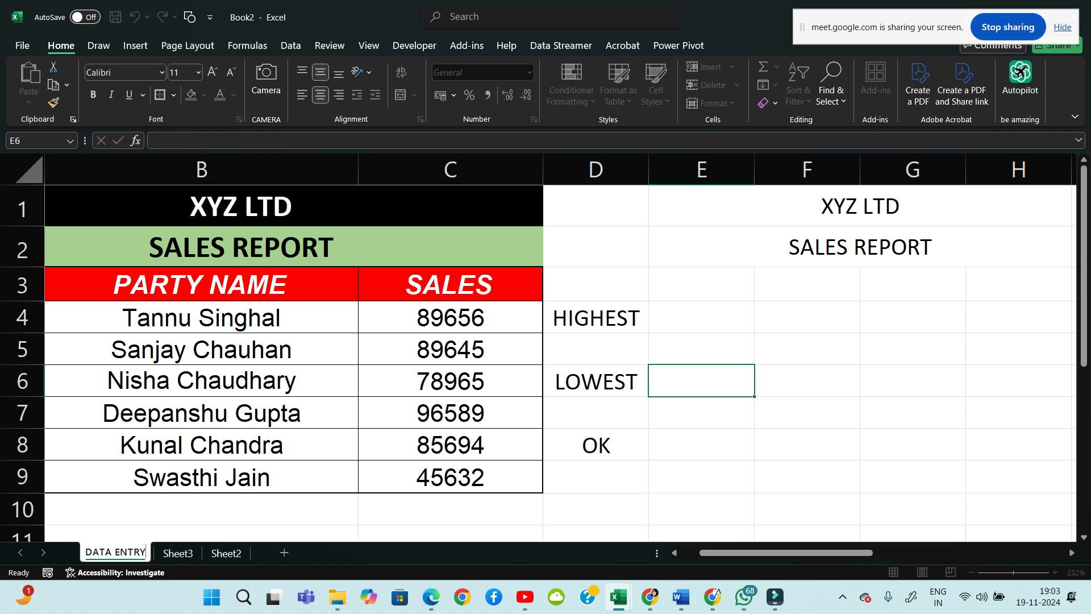
left_click(191, 510)
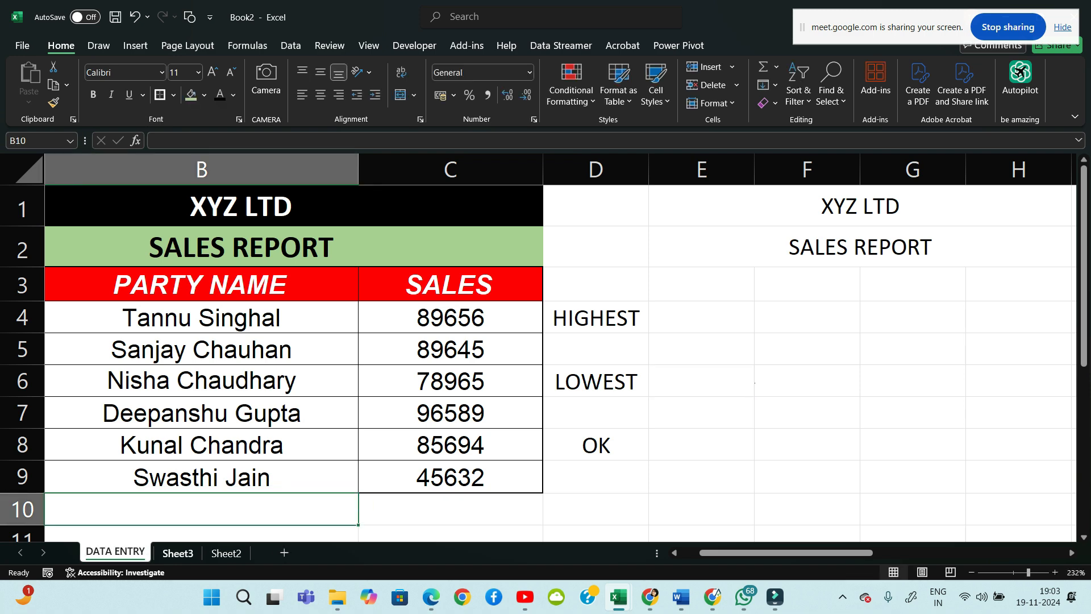
Rename Sheet3 to EEXTENSION and zoom in on its empty cells
right_click(187, 552)
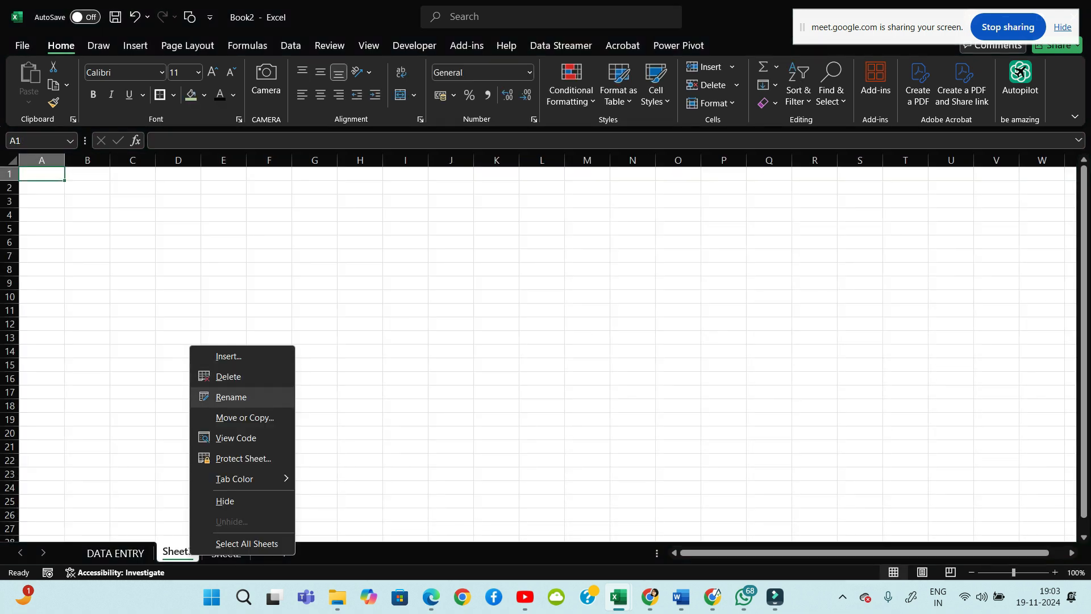
left_click(231, 397)
type("WR")
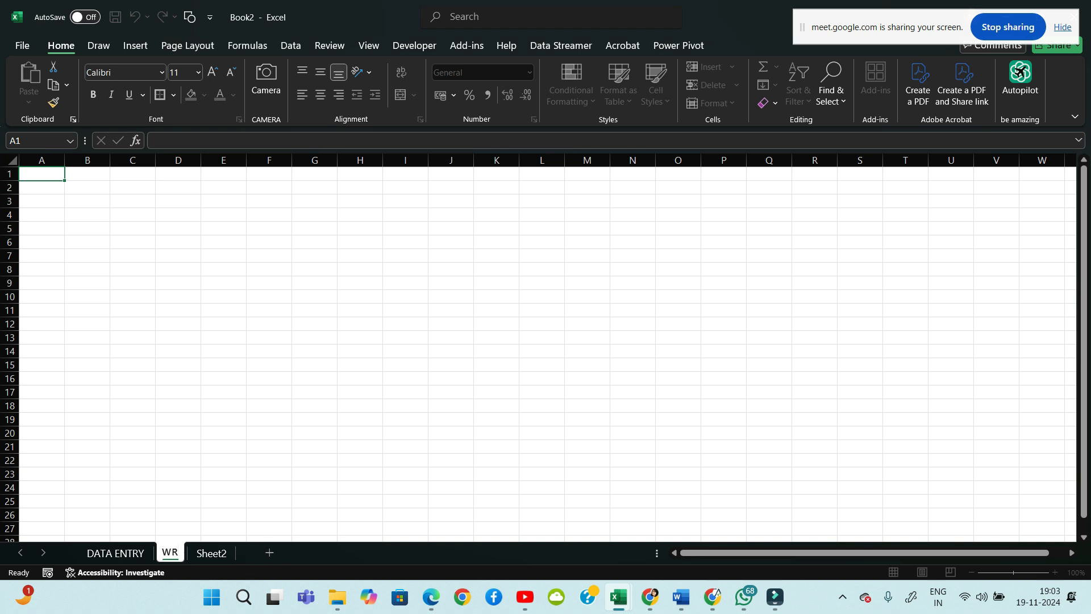
key("BackSpace")
key("BackSpace")
type("EEXTE")
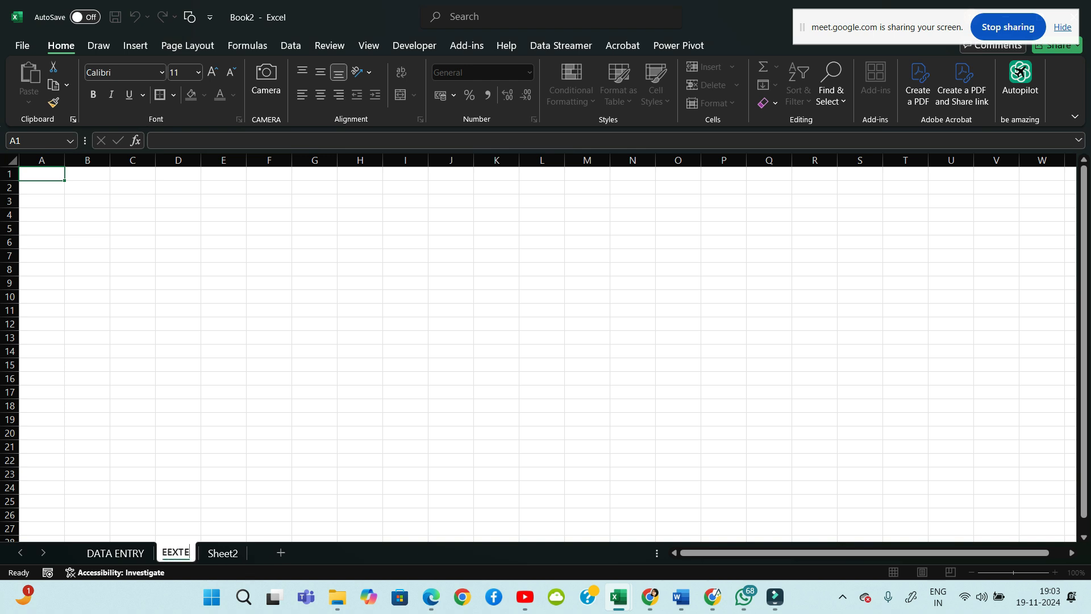
type("NSION")
key("Return")
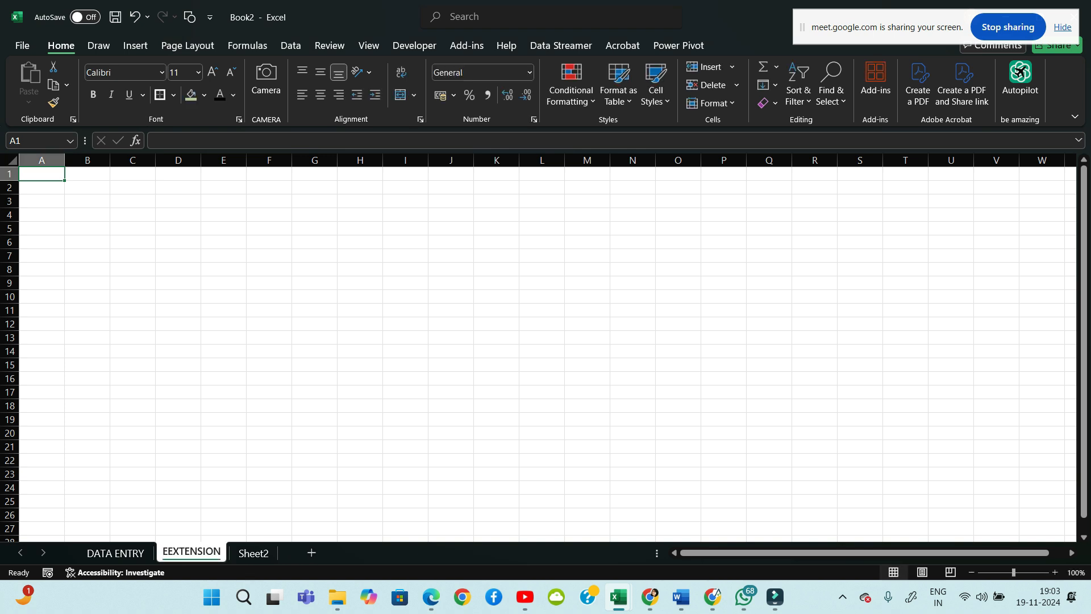
left_click(87, 310)
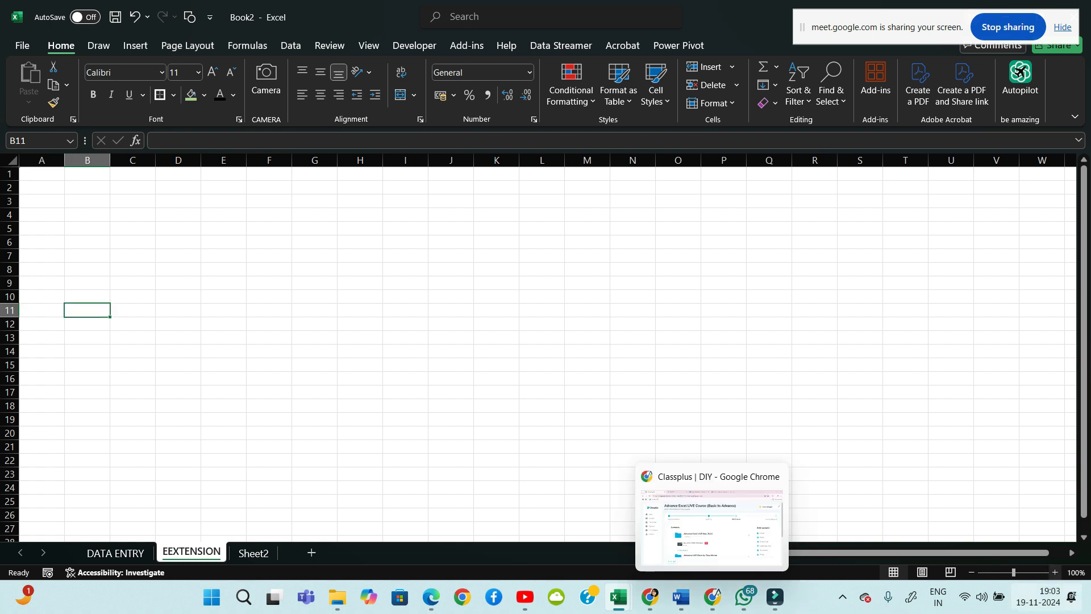
scroll(539, 348, "up", 10, "ctrl")
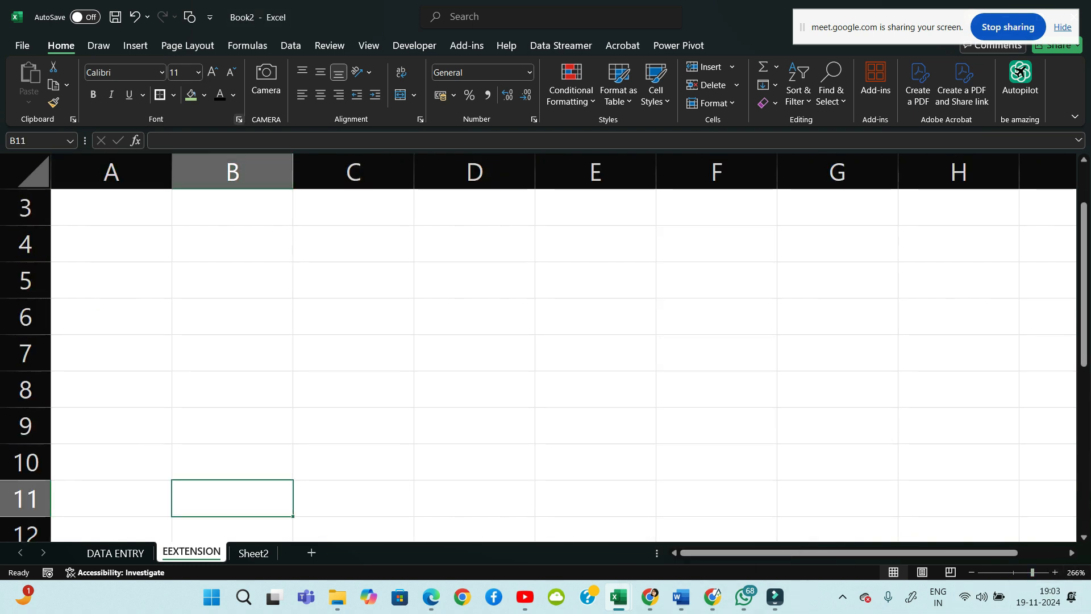
With the pink Draw-tab pen, sketch an L-shaped arrow in column B pointing at B4
left_click(227, 141)
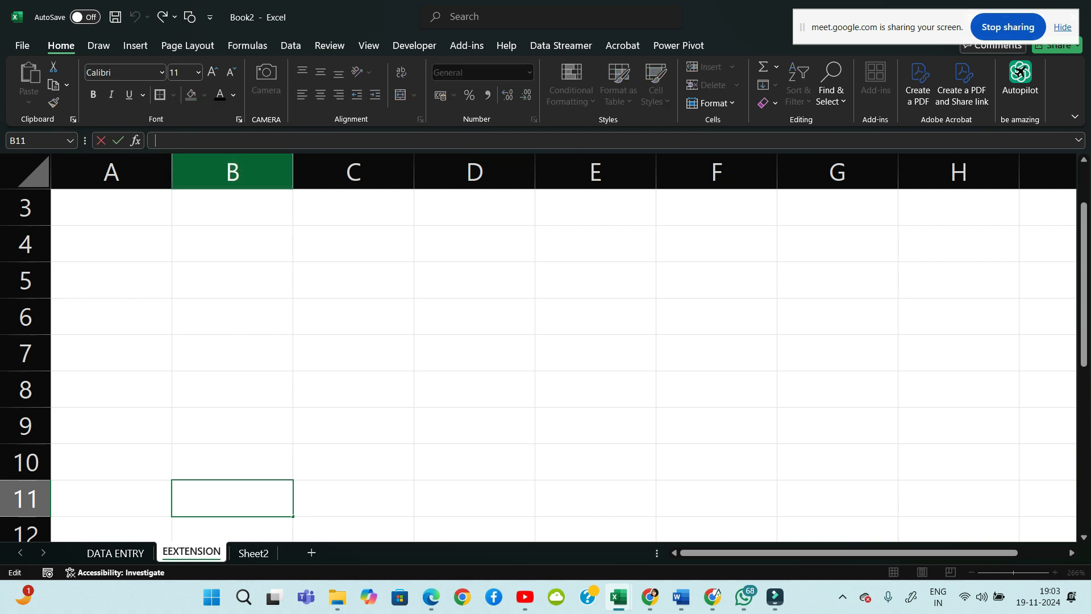
scroll(563, 363, "up", 1)
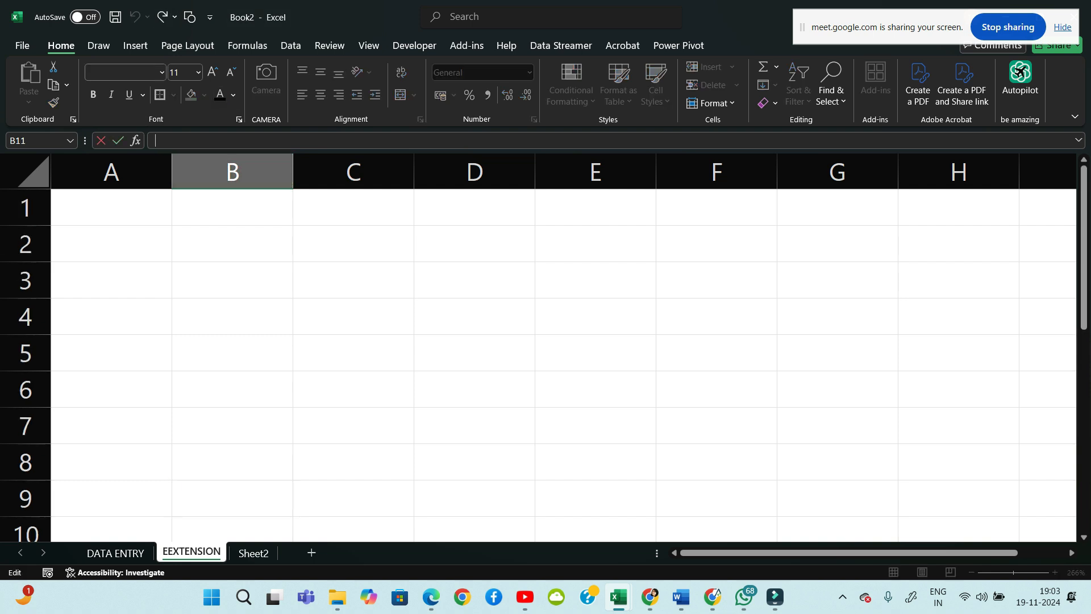
left_click(99, 46)
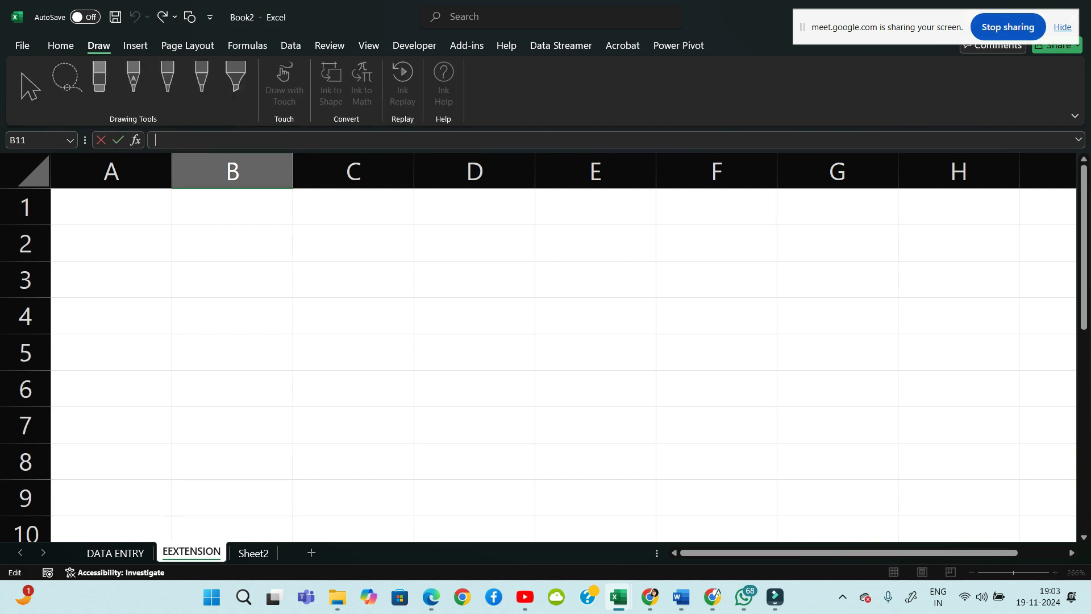
left_click(232, 316)
left_click(168, 80)
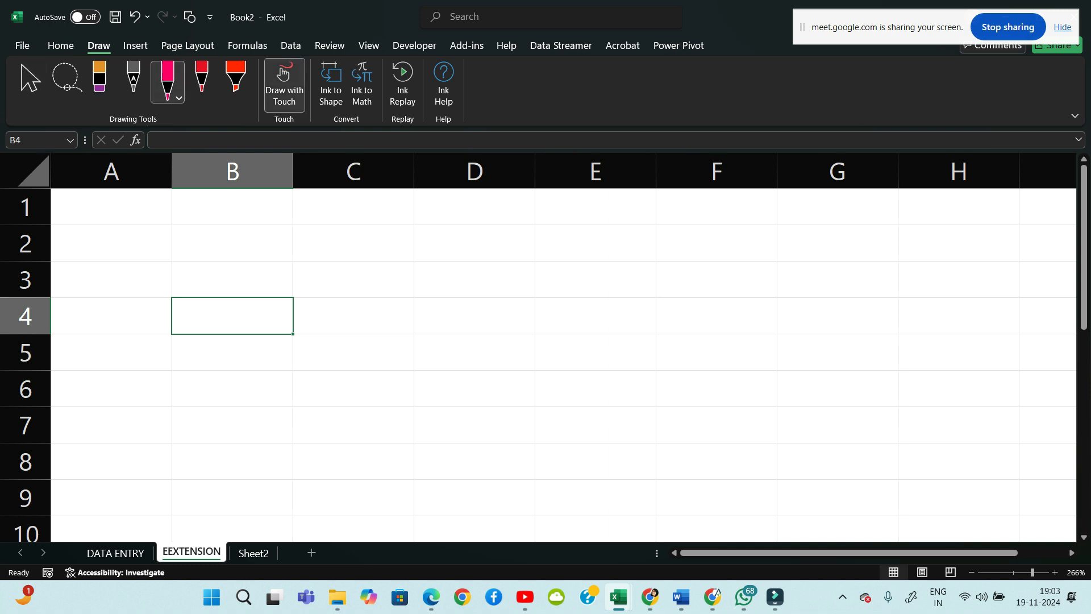
left_click_drag(175, 230, 262, 228)
left_click_drag(178, 231, 178, 289)
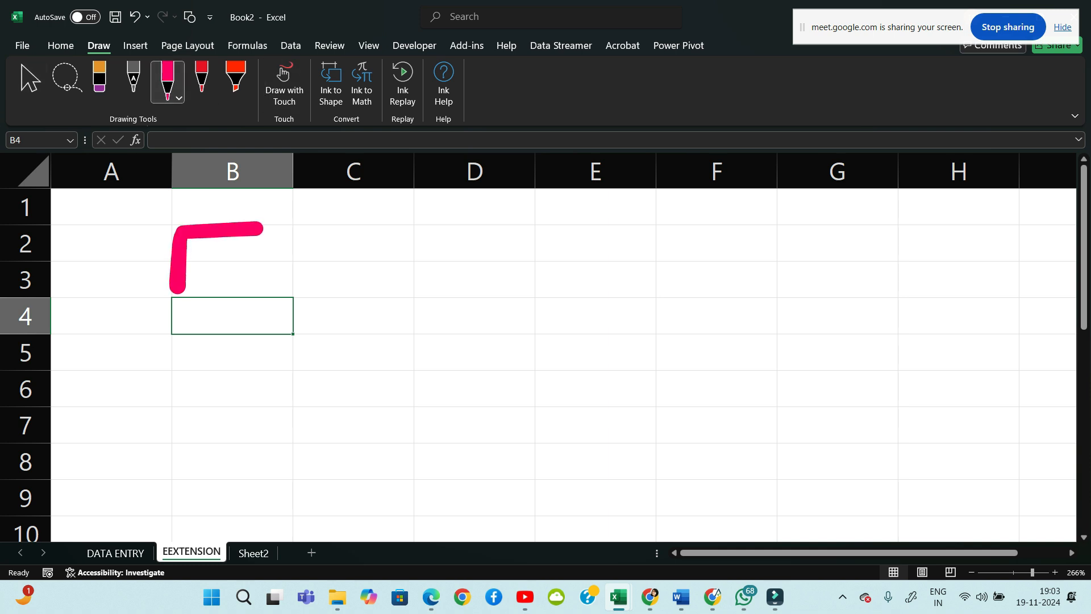
left_click_drag(198, 250, 245, 306)
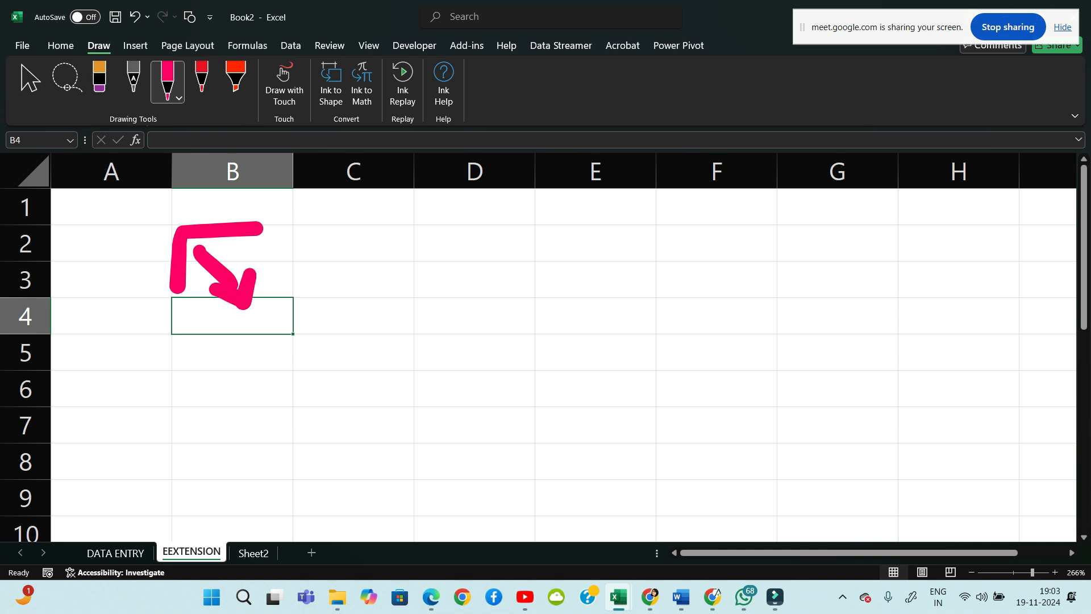
left_click(61, 46)
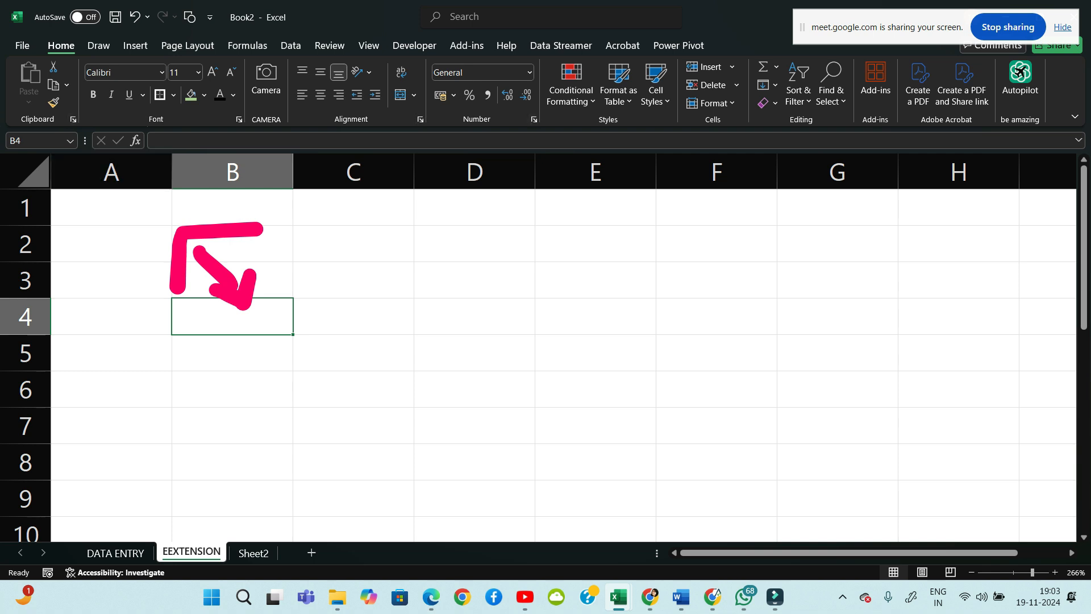
Enter EXTENSION in C2 and drag column C wider so the word fits
left_click(353, 244)
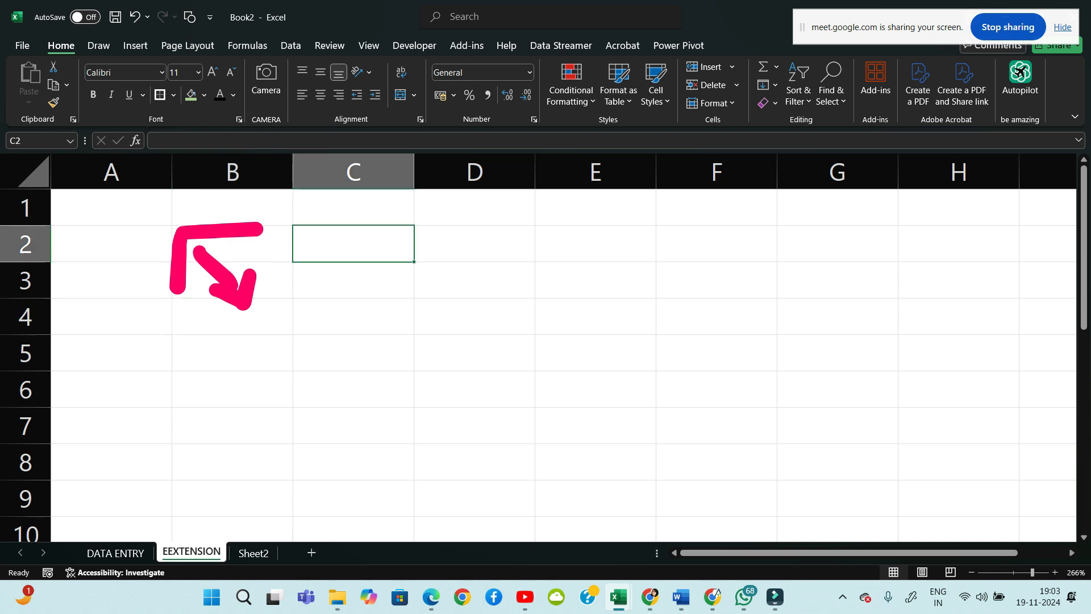
type("EXTENSION")
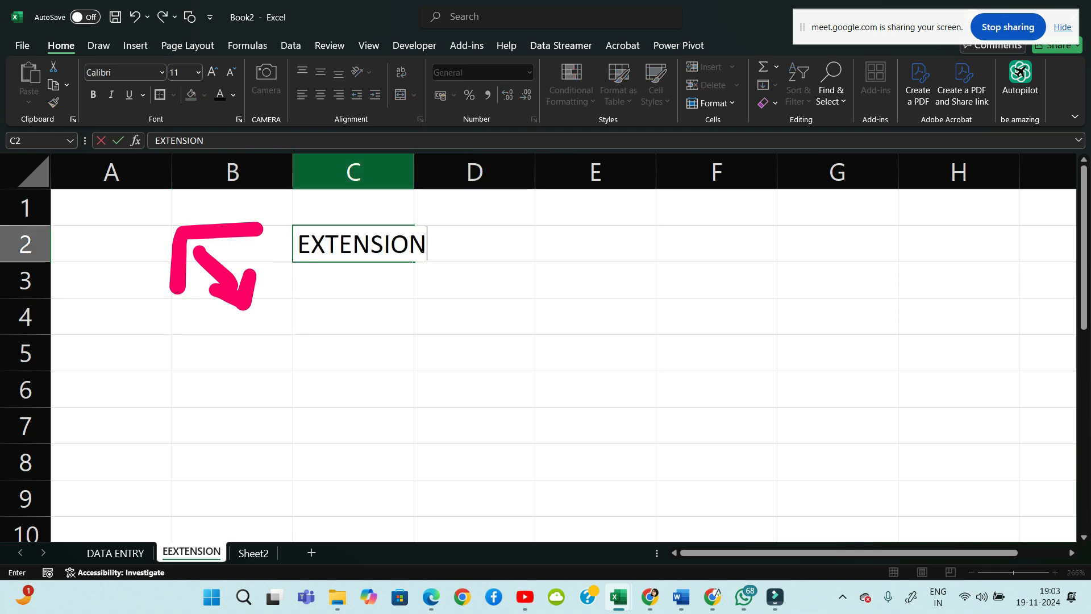
left_click(378, 172)
left_click_drag(414, 173, 462, 172)
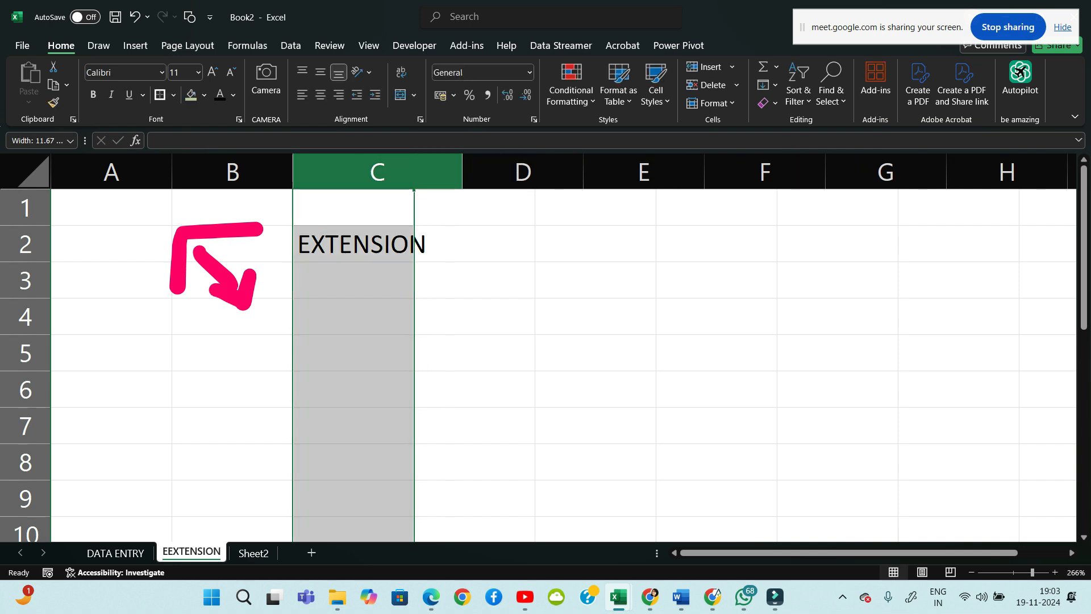
left_click(522, 280)
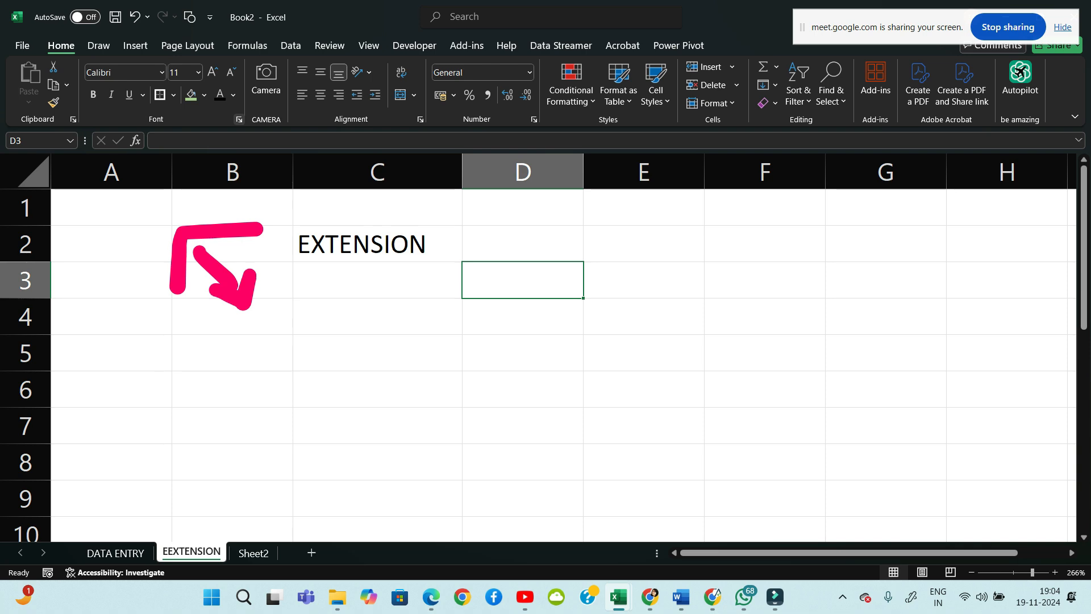
key("ctrl+shift+f")
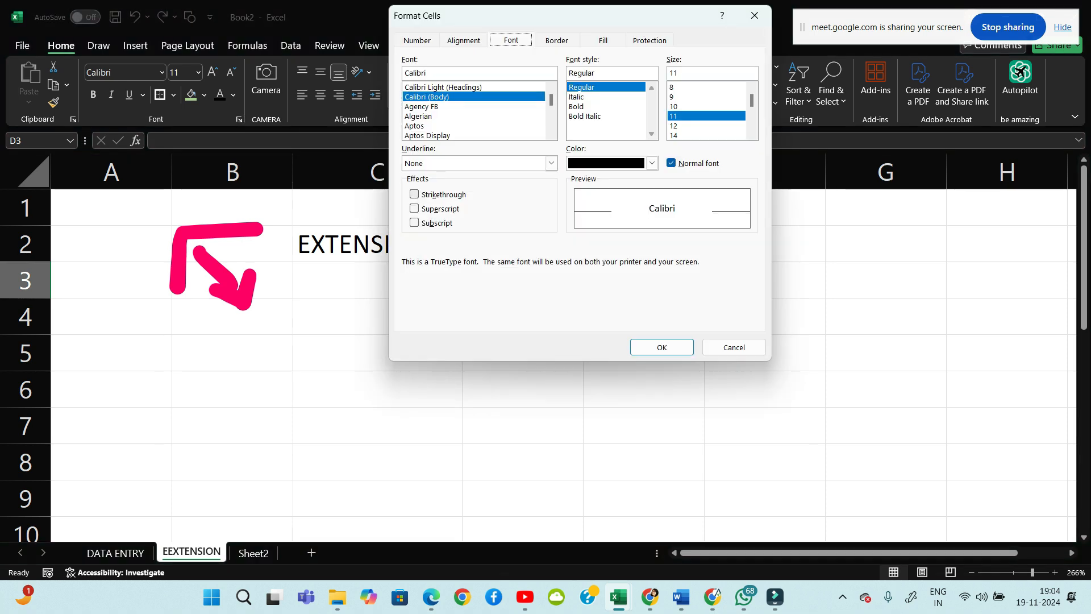
left_click(754, 16)
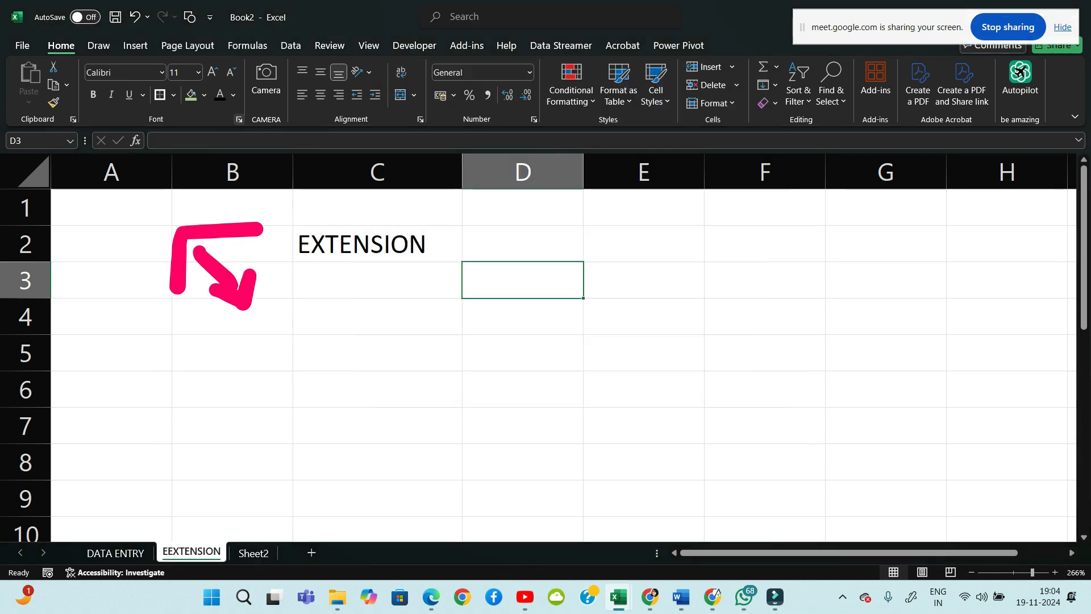
key("ctrl+shift+f")
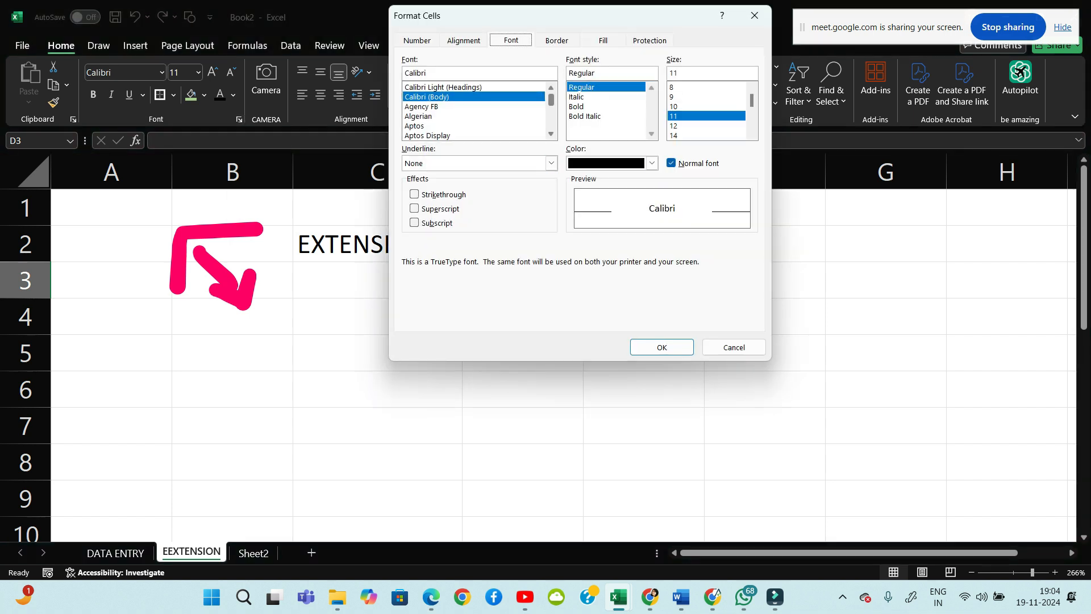
mouse_move(551, 100)
left_mouse_down()
mouse_move(551, 126)
mouse_move(551, 99)
left_mouse_up()
left_click(652, 163)
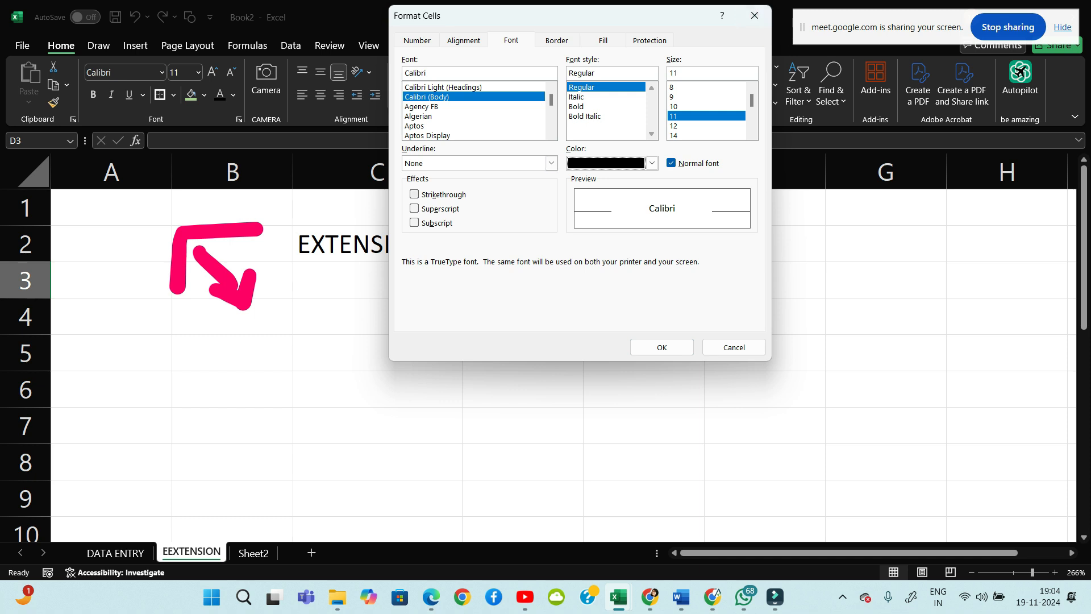
left_click(755, 15)
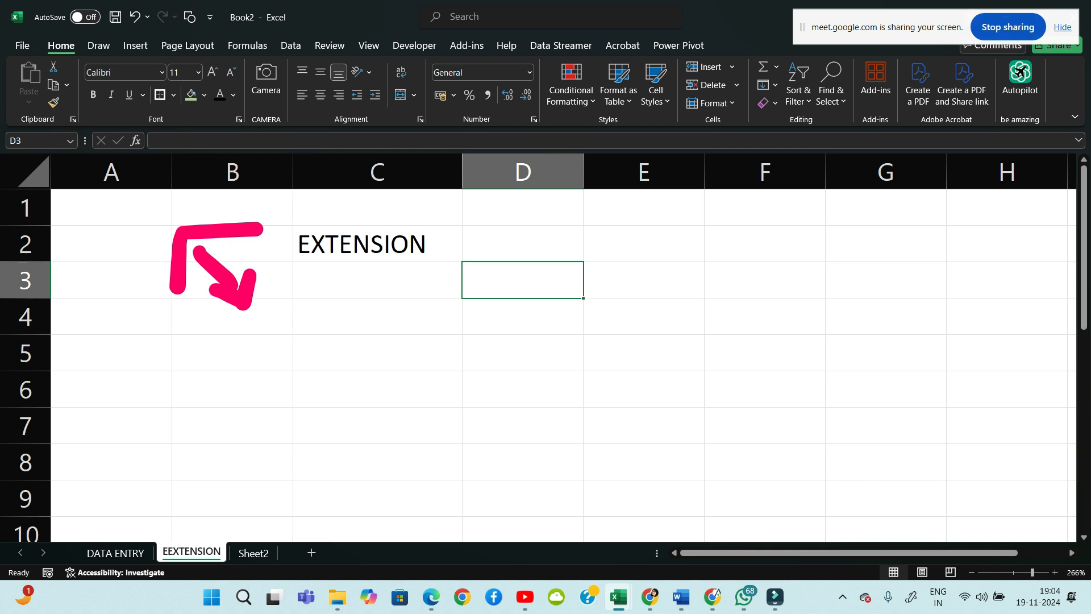
Handwrite a pink bullet and the words 'wrap text' in row 6 below the arrow
left_click(97, 395)
mouse_move(148, 376)
left_mouse_down()
mouse_move(164, 394)
mouse_move(172, 373)
left_mouse_up()
mouse_move(190, 386)
left_mouse_down()
mouse_move(199, 404)
mouse_move(207, 379)
left_mouse_up()
left_click_drag(238, 382, 257, 400)
left_click_drag(277, 372, 283, 419)
left_click_drag(276, 370, 289, 390)
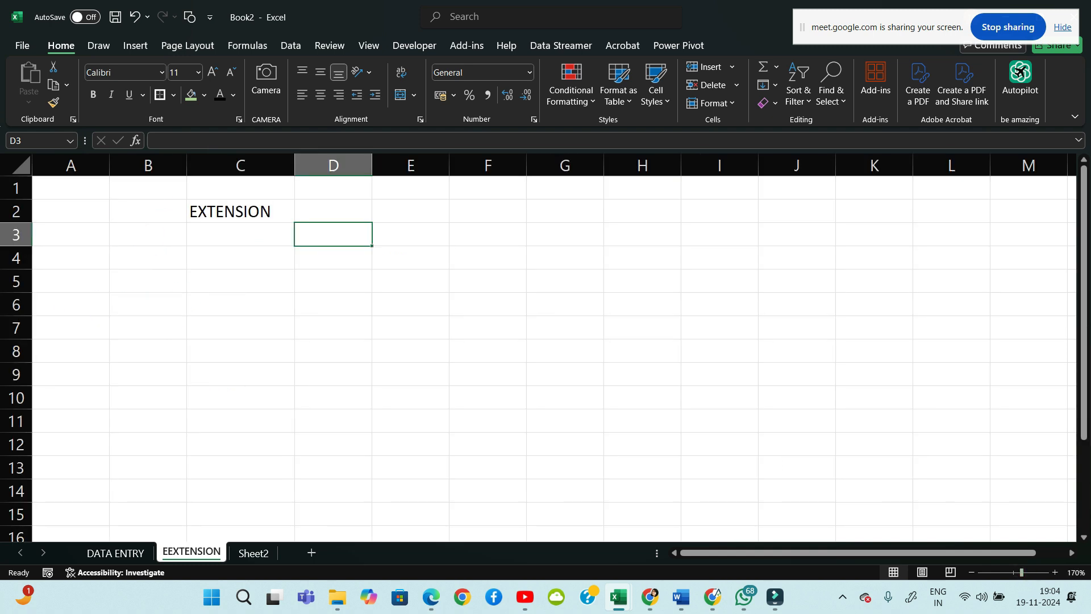
left_click_drag(234, 278, 245, 327)
mouse_move(227, 298)
left_mouse_down()
mouse_move(250, 296)
mouse_move(284, 321)
mouse_move(310, 323)
left_mouse_up()
mouse_move(309, 293)
left_mouse_down()
mouse_move(286, 324)
mouse_move(325, 327)
left_mouse_up()
left_click_drag(307, 282, 337, 280)
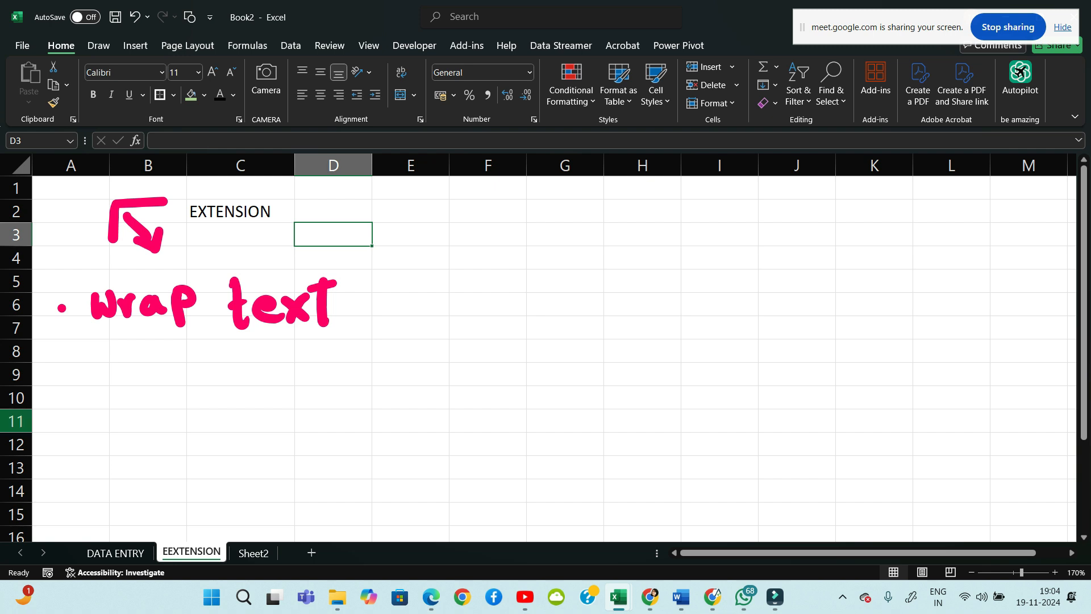
Scroll down, select cell B9 and zoom the sheet to 227%
scroll(554, 358, "down", 2)
left_click(148, 235)
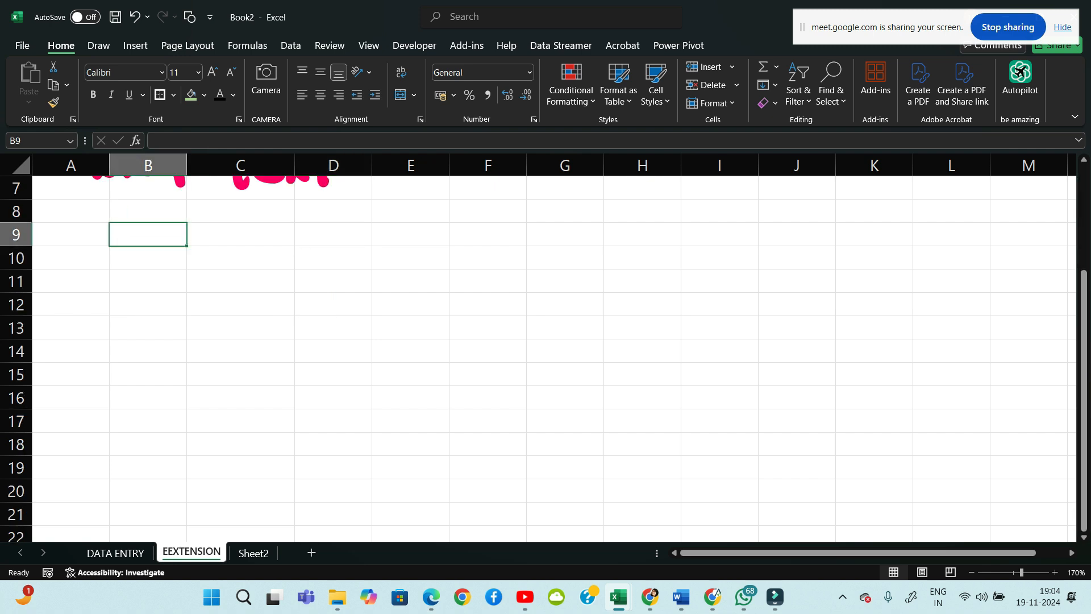
left_click_drag(1022, 572, 1028, 572)
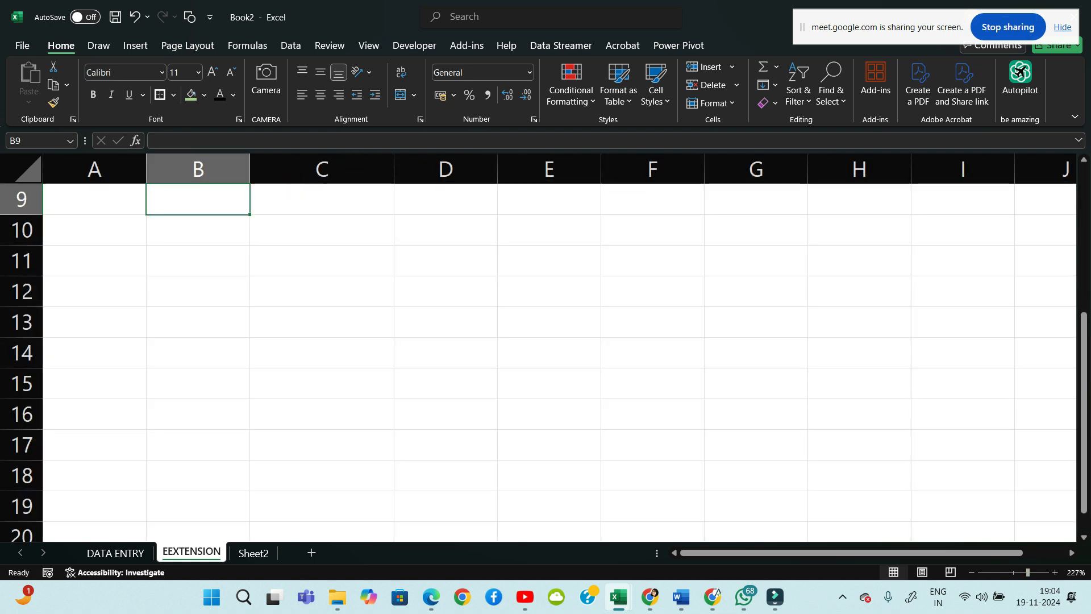
Enter a person's full name in B10, then open its Format Cells alignment settings
left_click(197, 231)
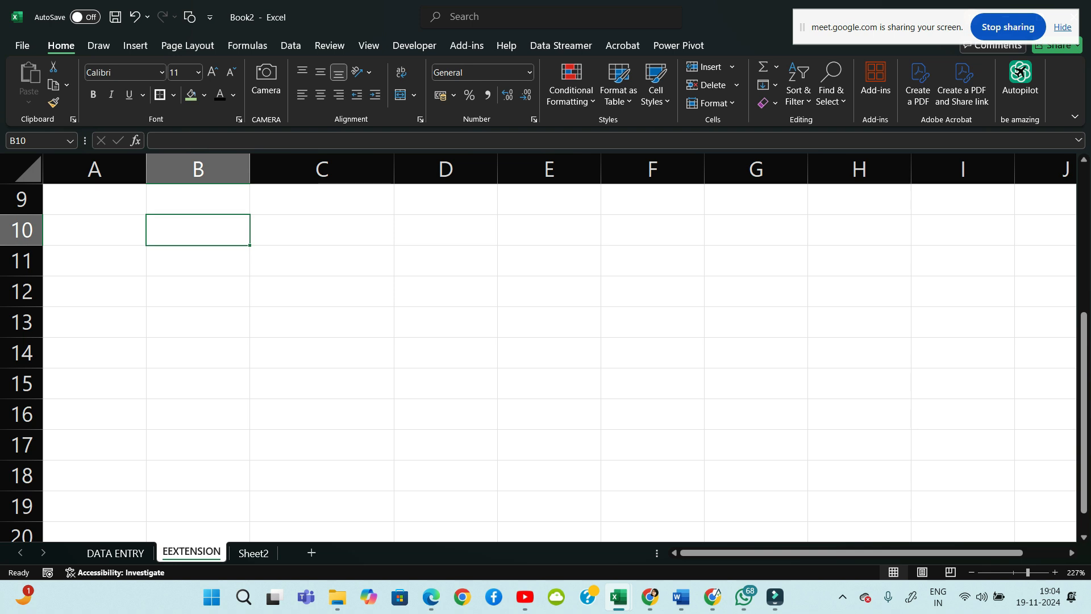
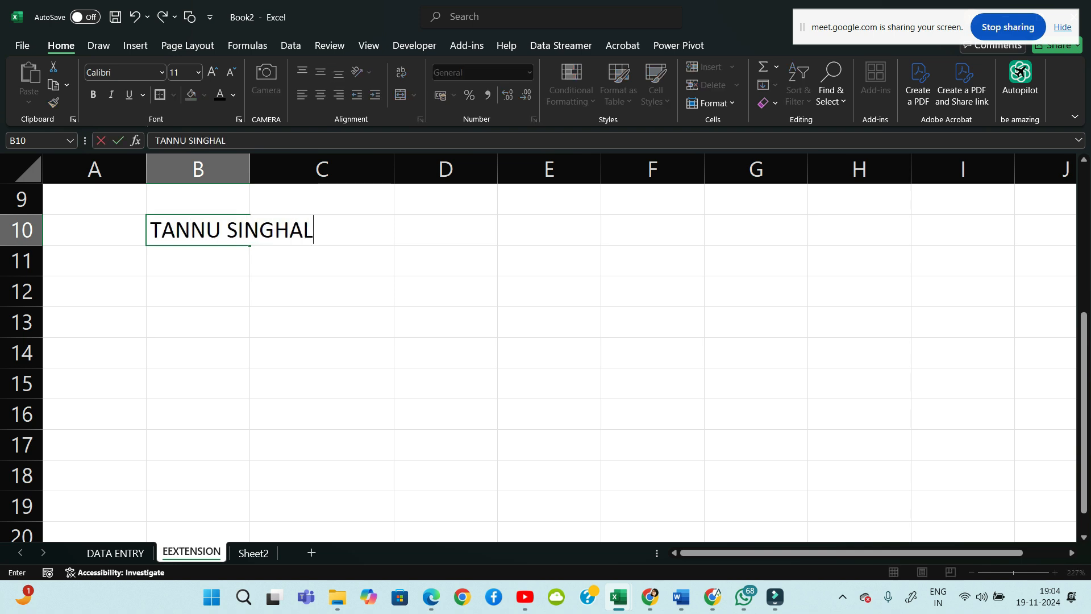
key("Return")
key("Return")
left_click(198, 230)
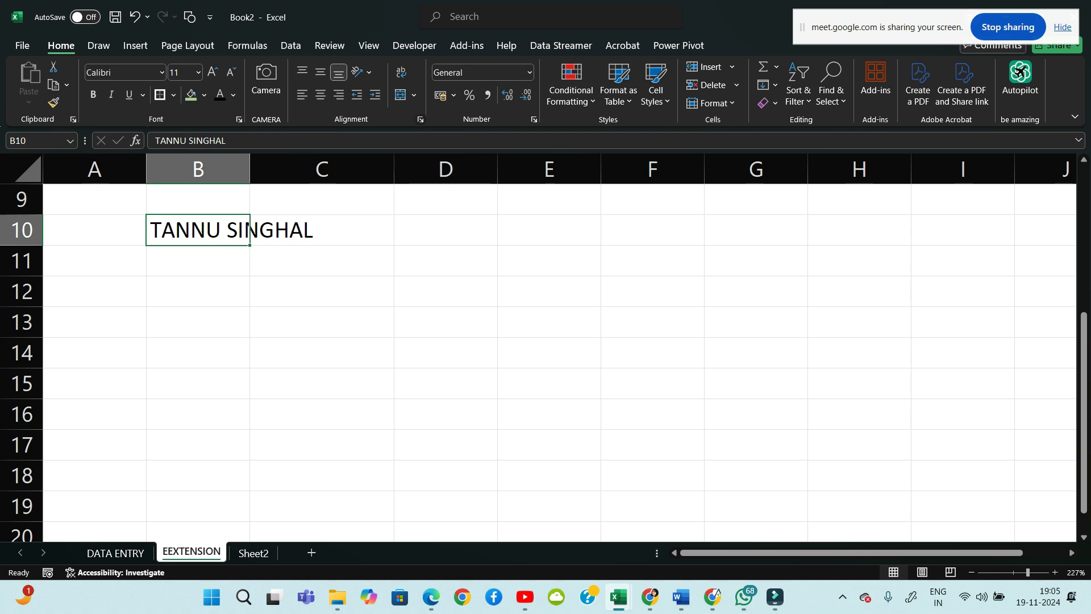
left_click(420, 119)
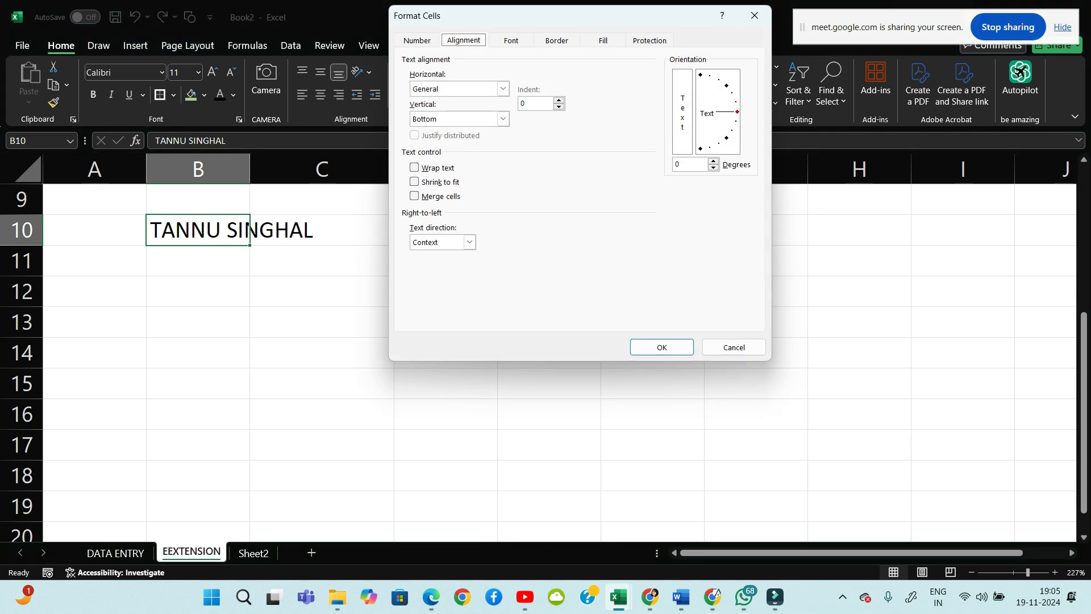
left_click(755, 16)
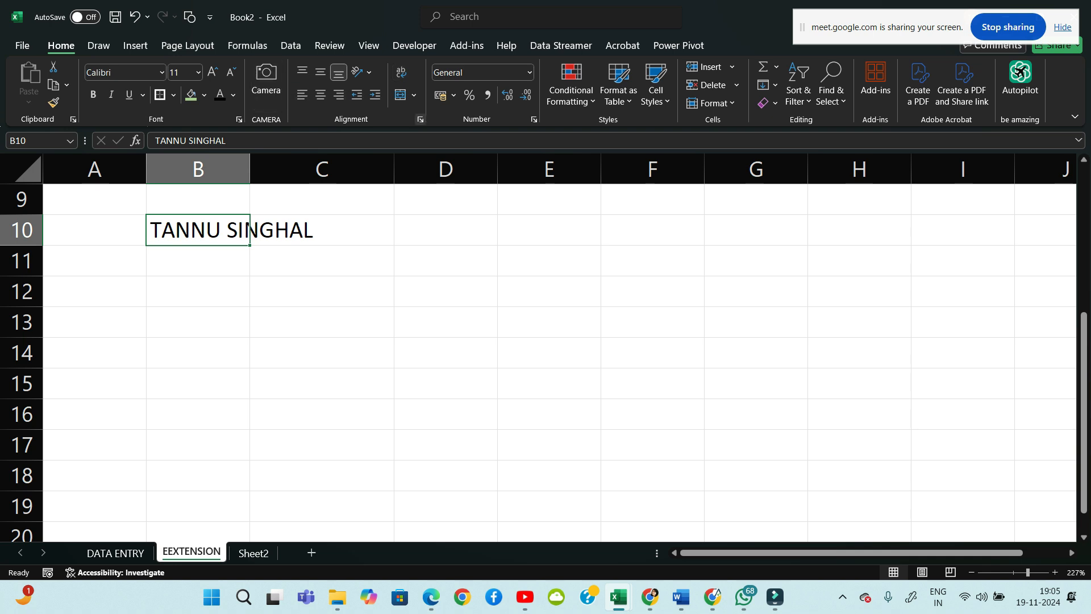
Remove the CAMERA (Custom) group from the Home tab via Customize the Ribbon
right_click(276, 106)
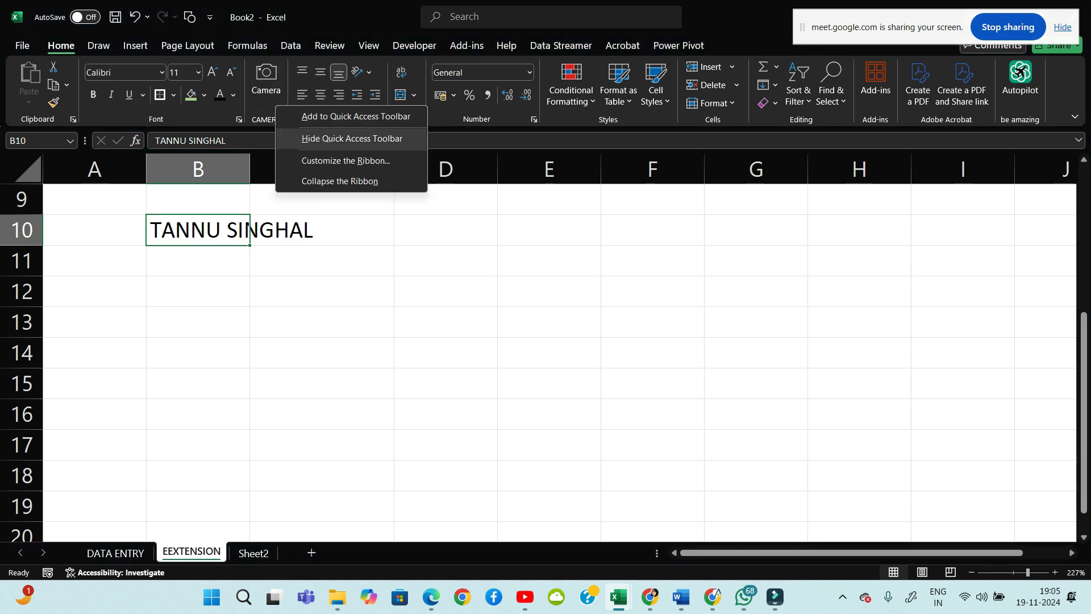
left_click(346, 160)
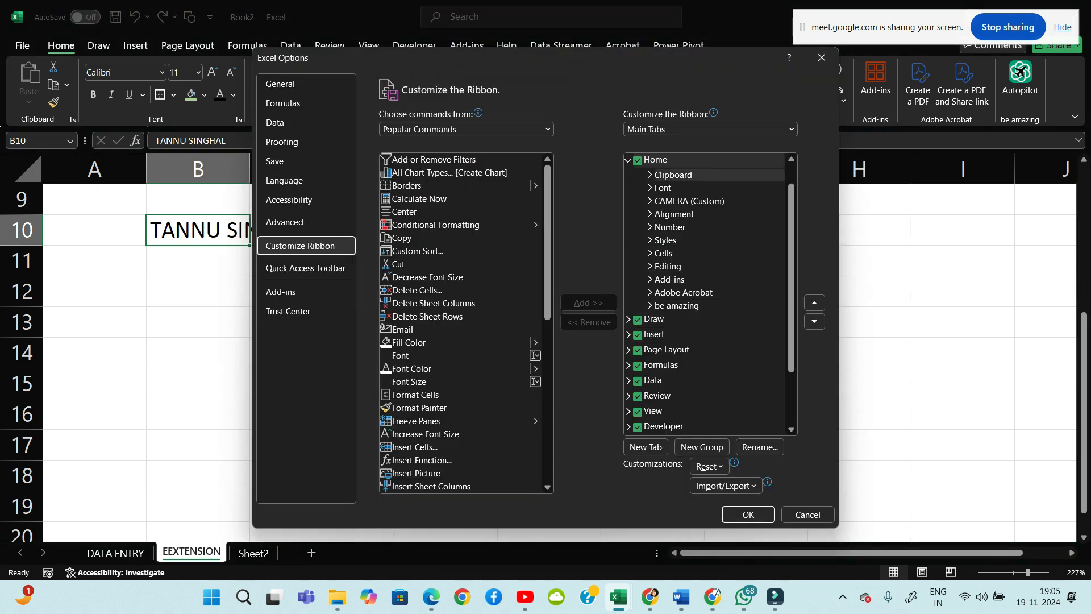
left_click(690, 202)
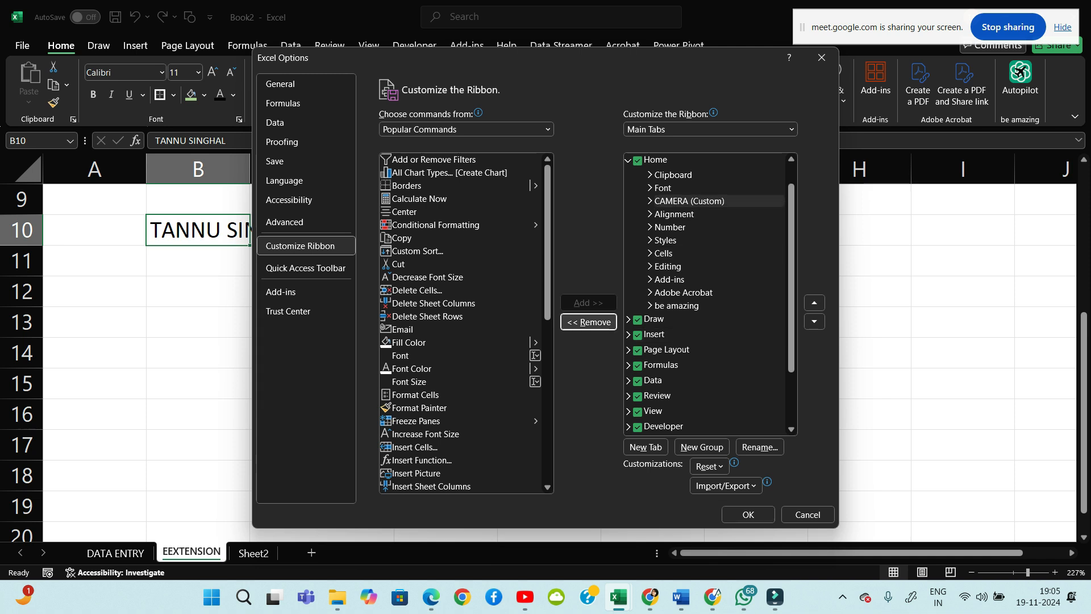
left_click(589, 322)
left_click(748, 515)
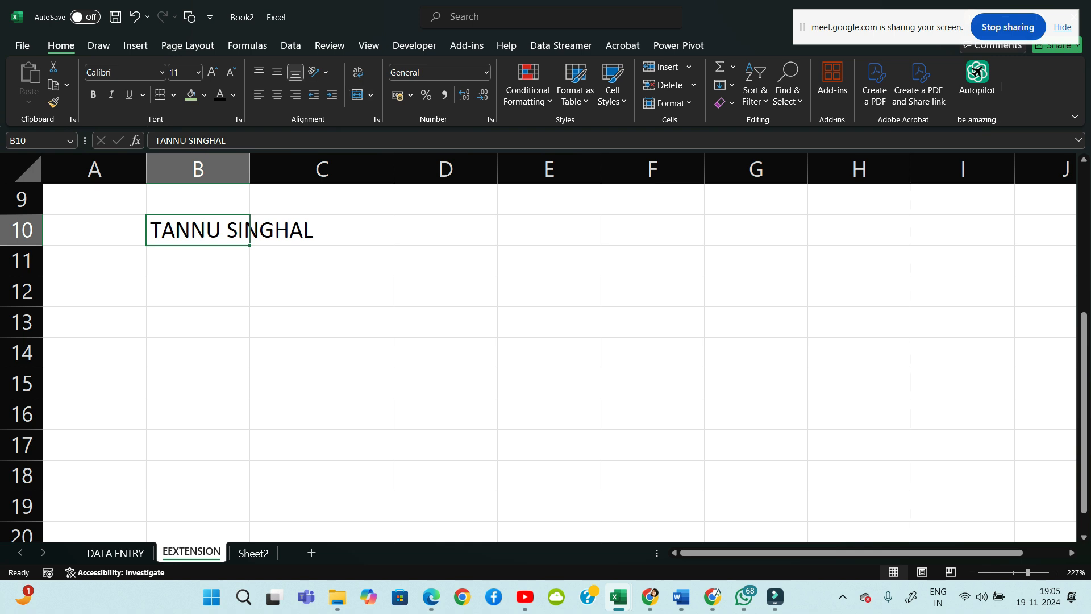
Enable Wrap text for B10 so the full name splits onto two lines
left_click(377, 120)
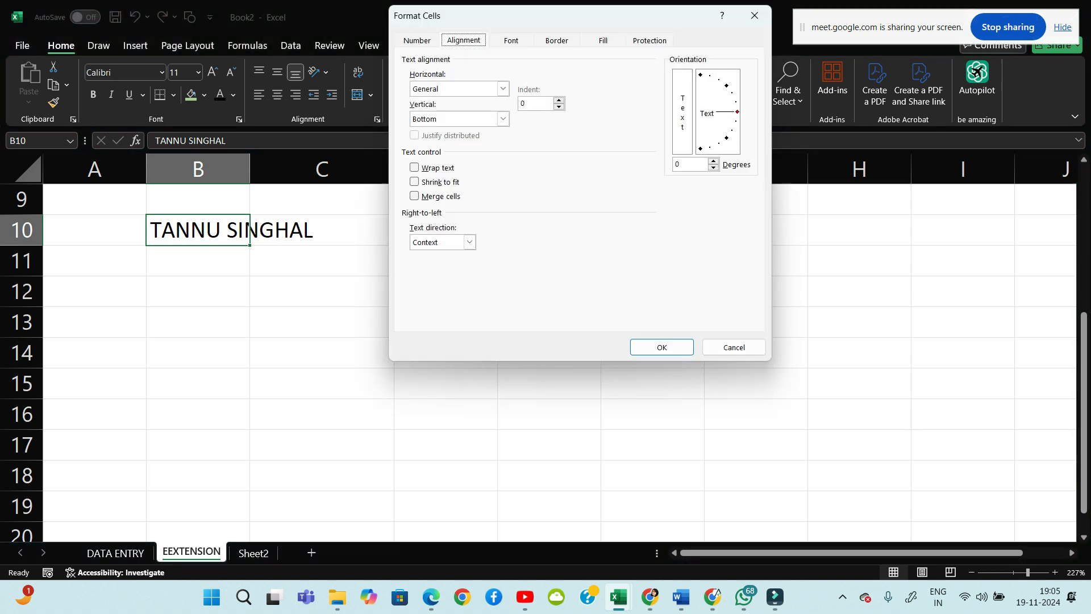
left_click(414, 168)
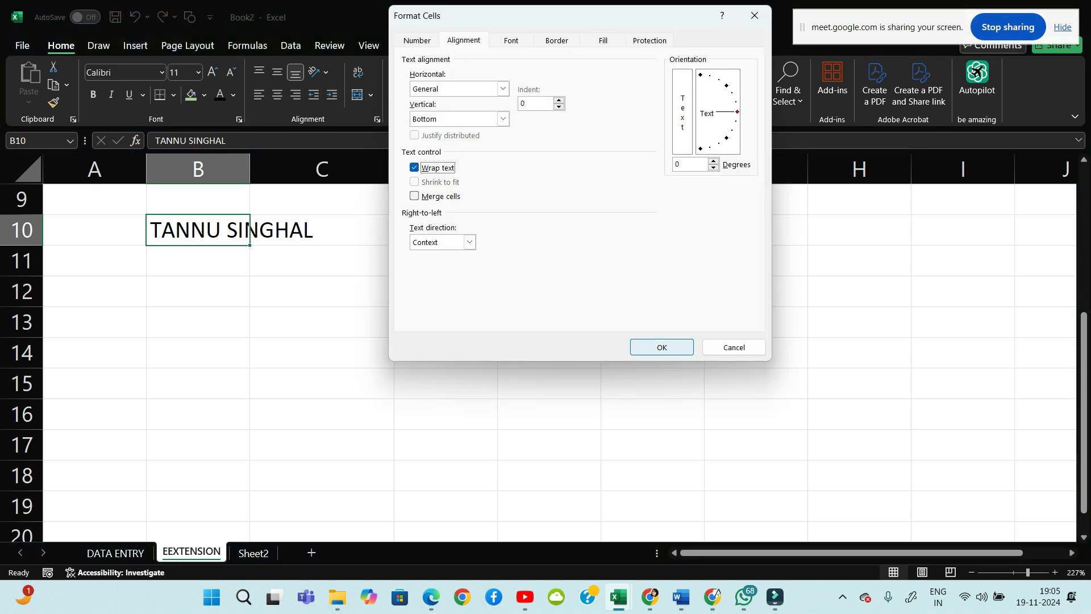
left_click(662, 347)
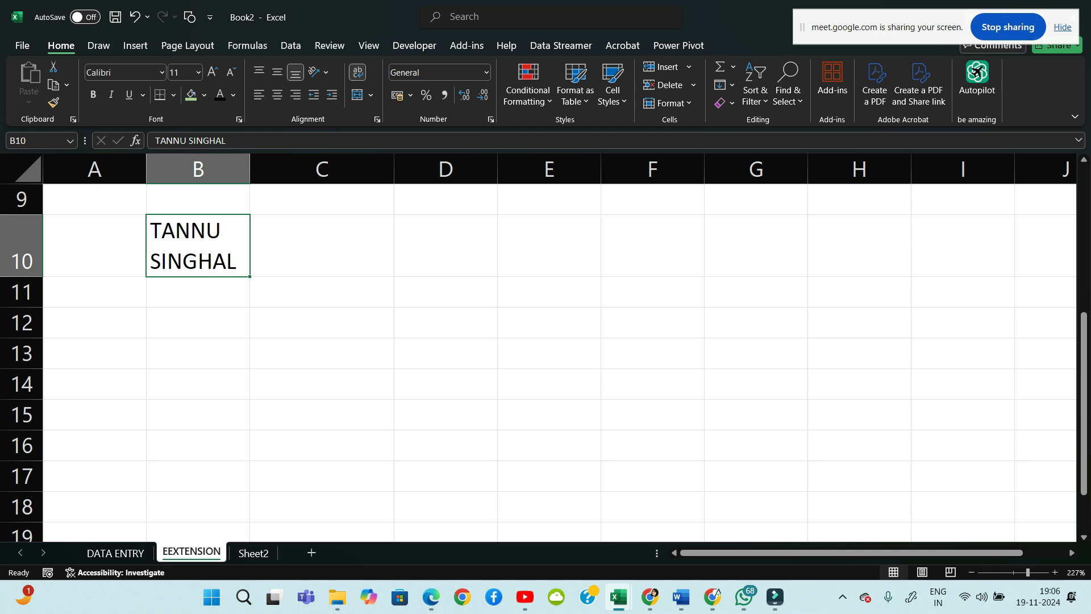
Draw a pink down arrow over column C plus a tick and cross above B10
mouse_move(304, 216)
left_mouse_down()
mouse_move(319, 289)
mouse_move(331, 273)
left_mouse_up()
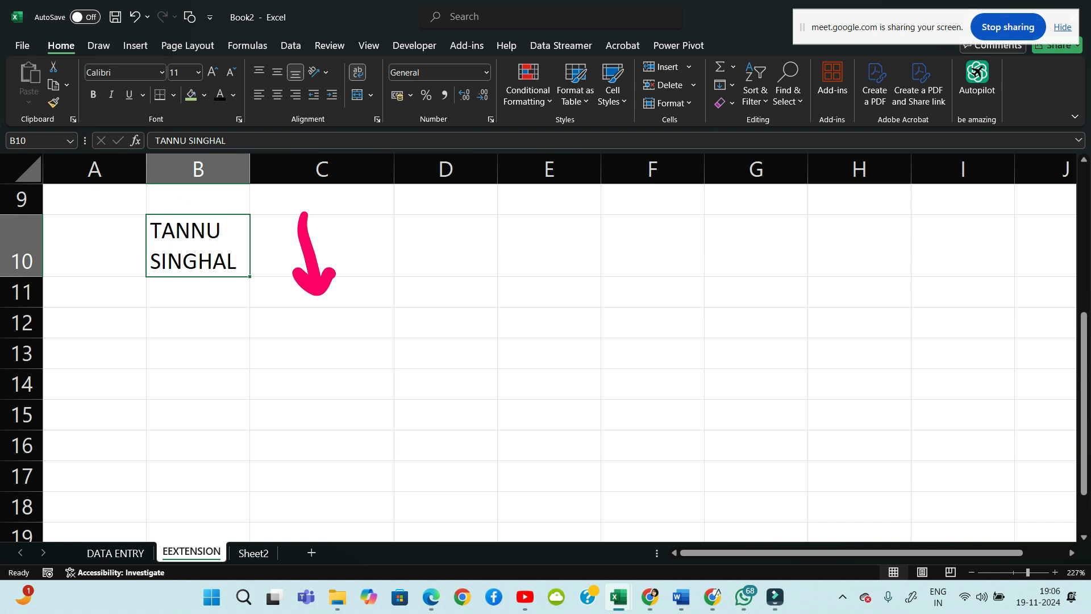
mouse_move(183, 196)
left_mouse_down()
mouse_move(219, 186)
mouse_move(280, 209)
left_mouse_up()
left_click(242, 192)
left_click_drag(273, 188, 251, 207)
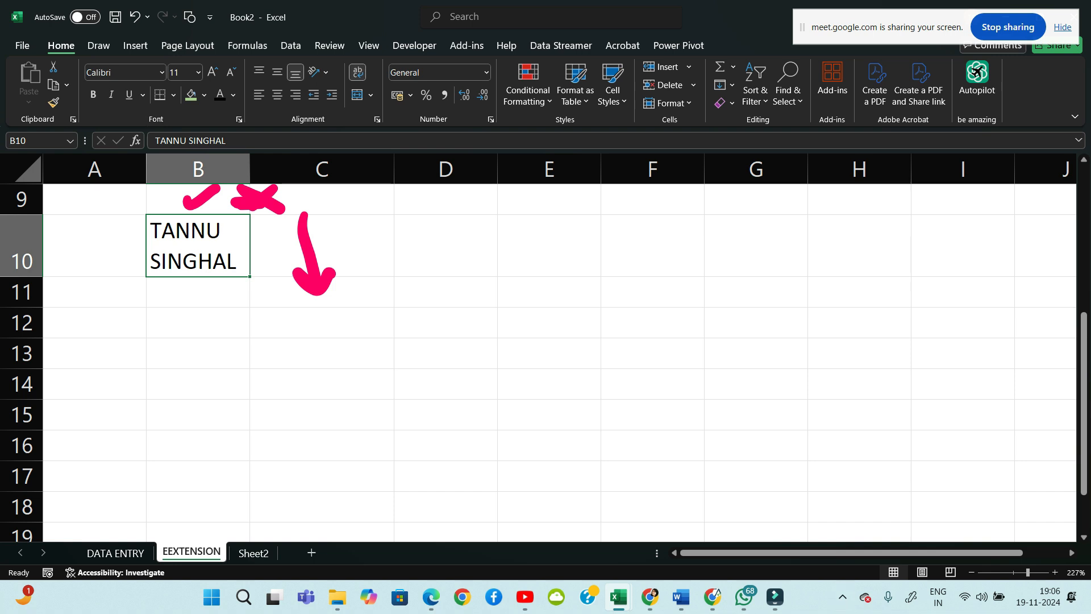
left_click(549, 292)
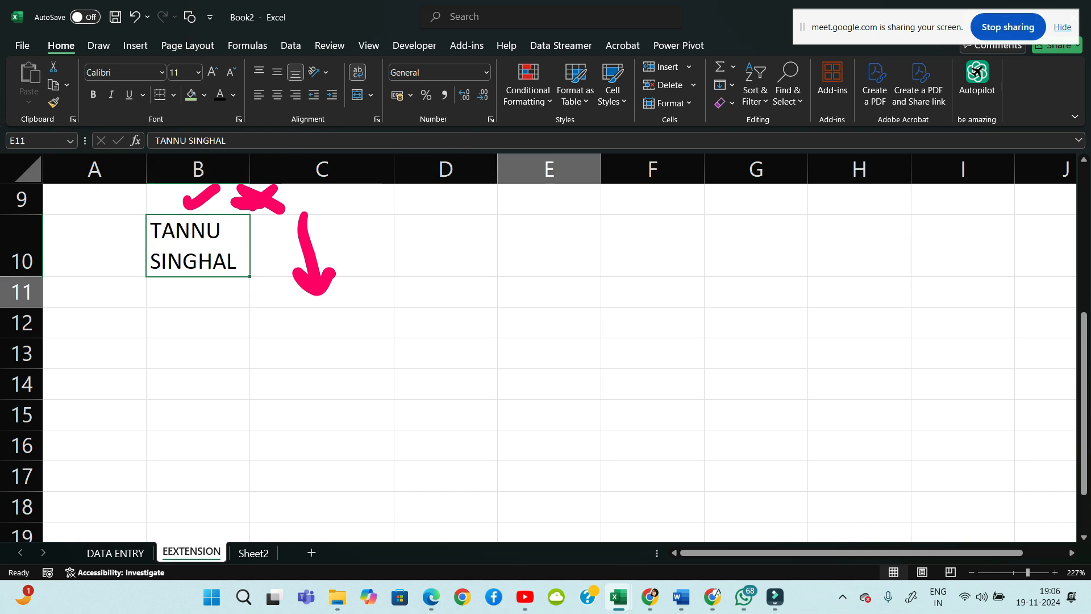
Type the same full name into C12 and open its Format Cells alignment settings
left_click(321, 323)
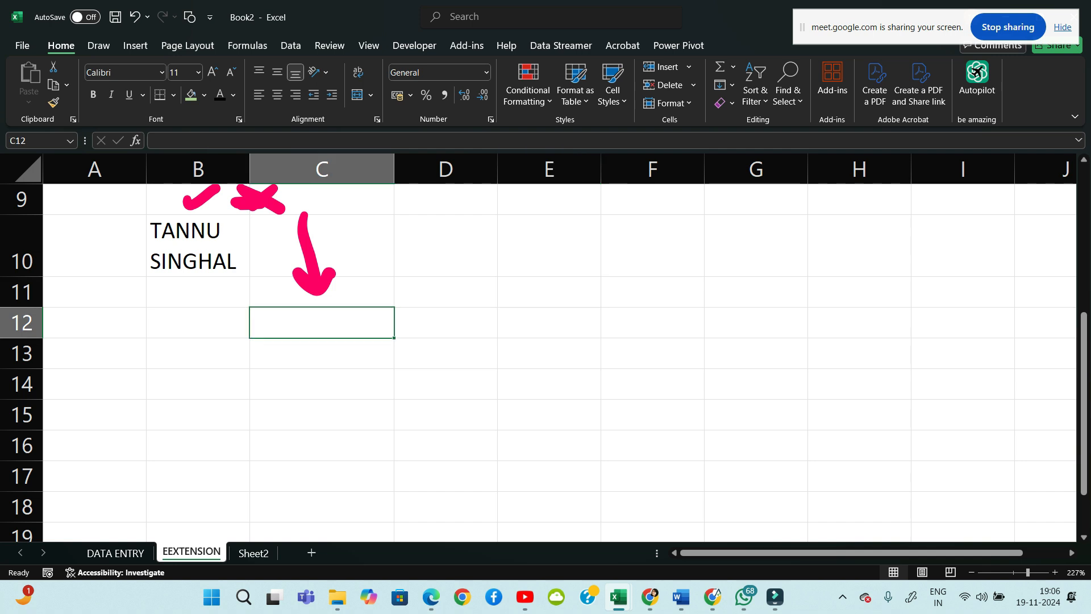
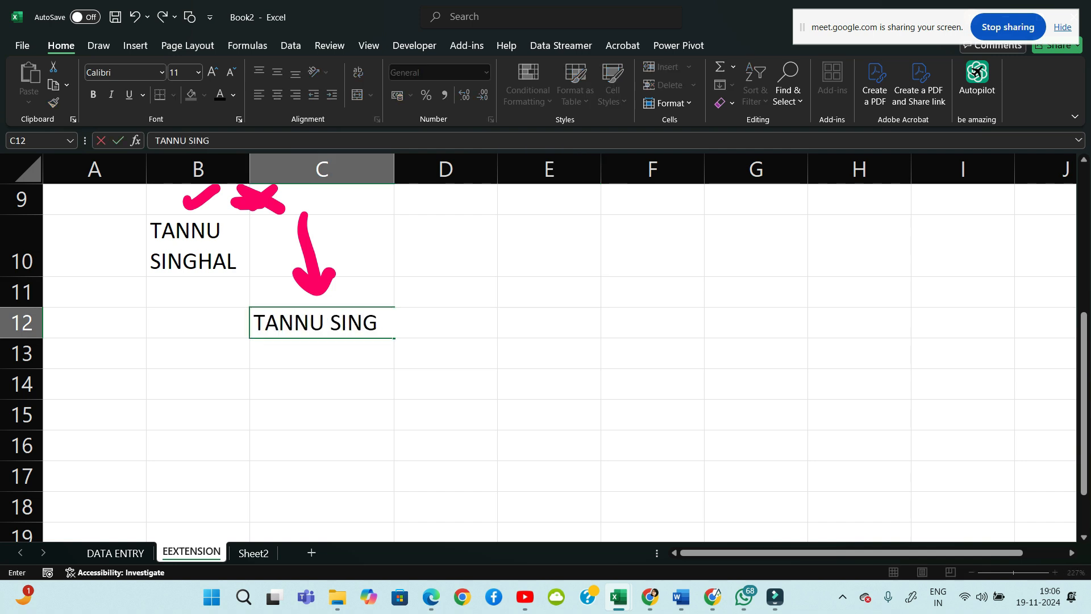
key("Return")
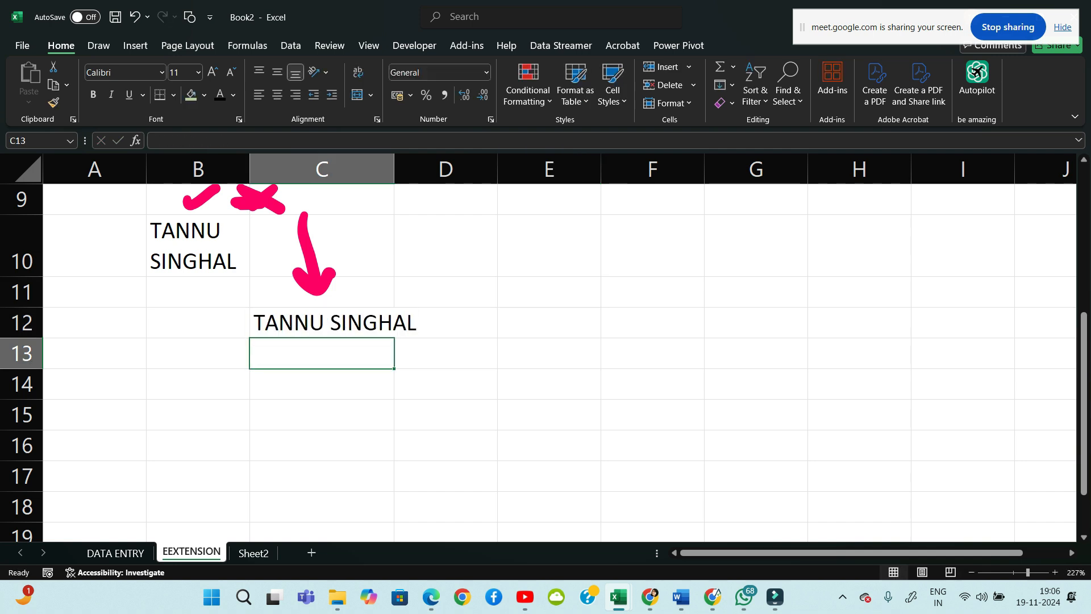
key("Up")
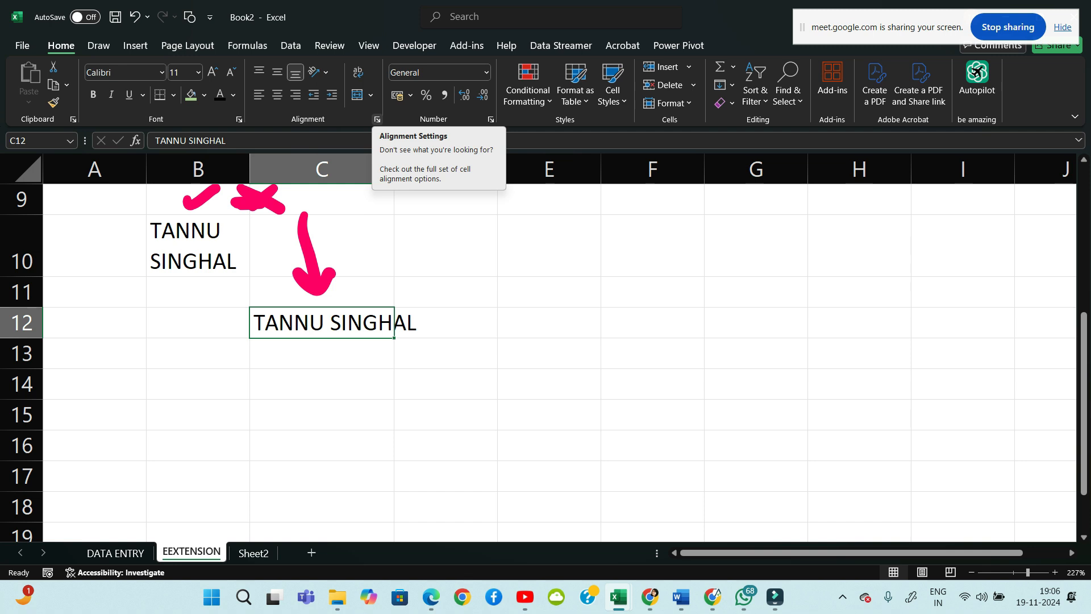
left_click(377, 120)
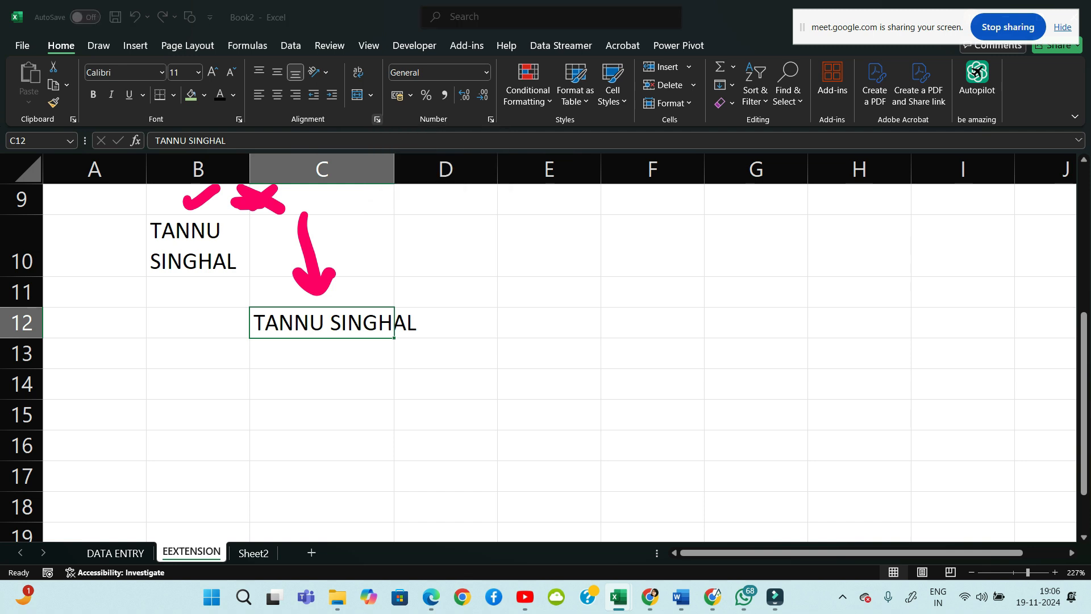
Apply Shrink to fit to C12 so the name fits on one line
left_click(414, 182)
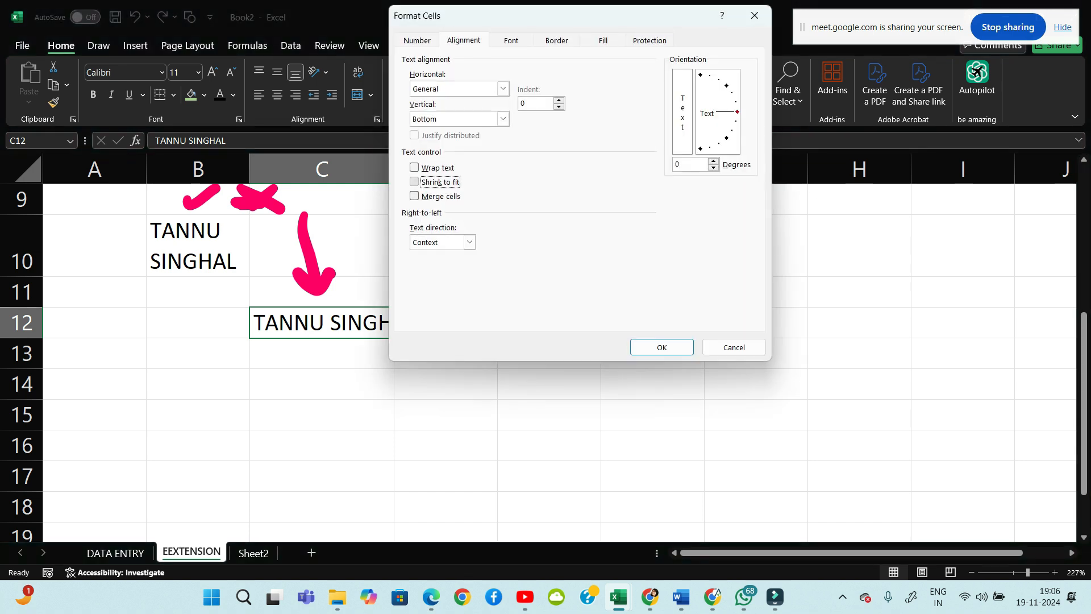
left_click(662, 348)
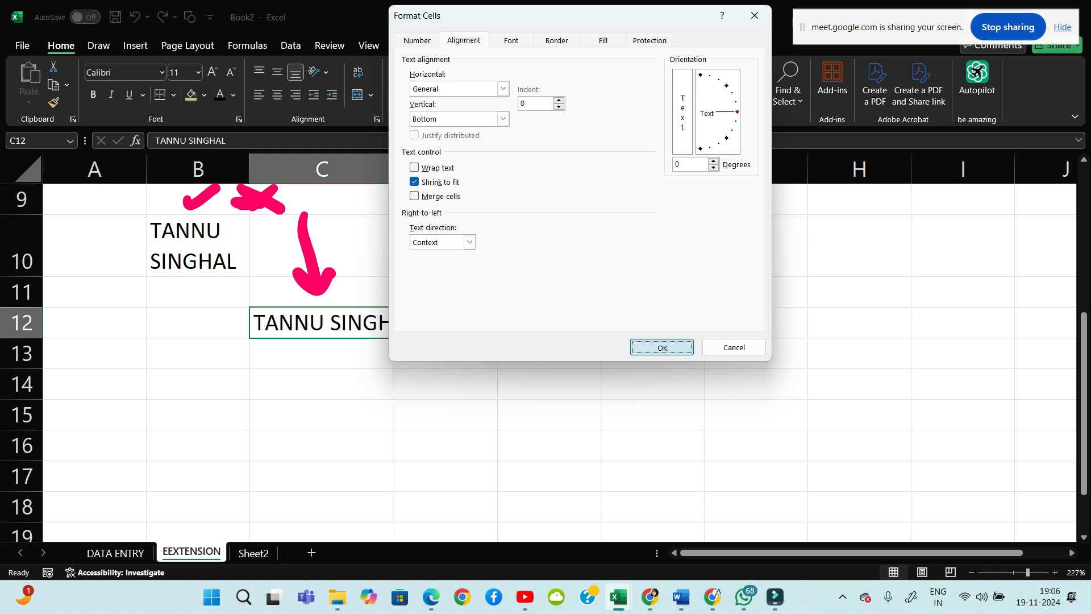
key("Down")
key("Up")
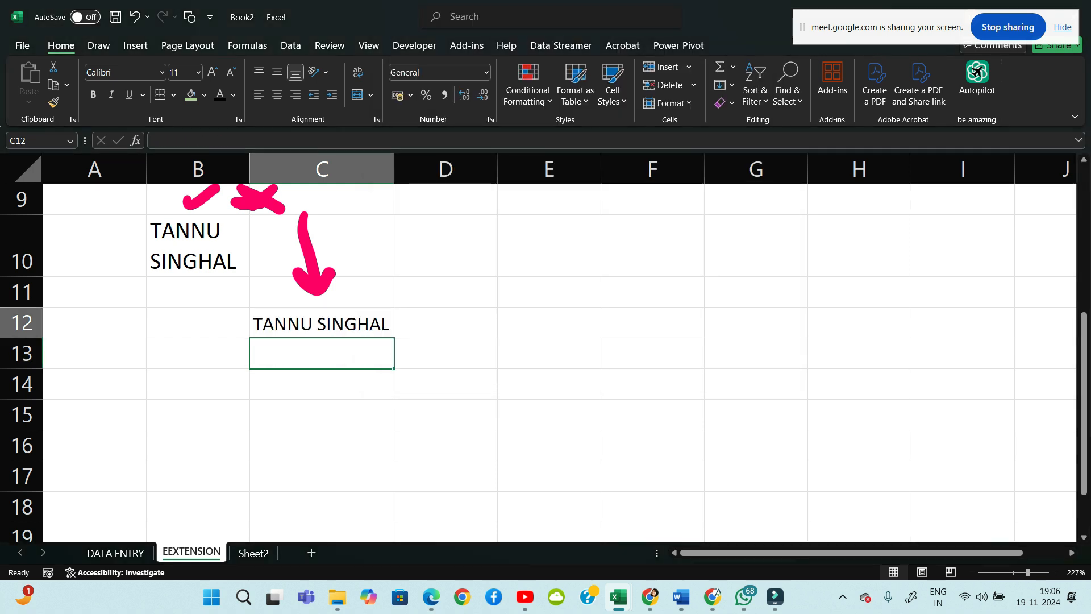
Undo and redo Shrink to fit on C12 to compare, then reopen and close Format Cells
key("ctrl+z")
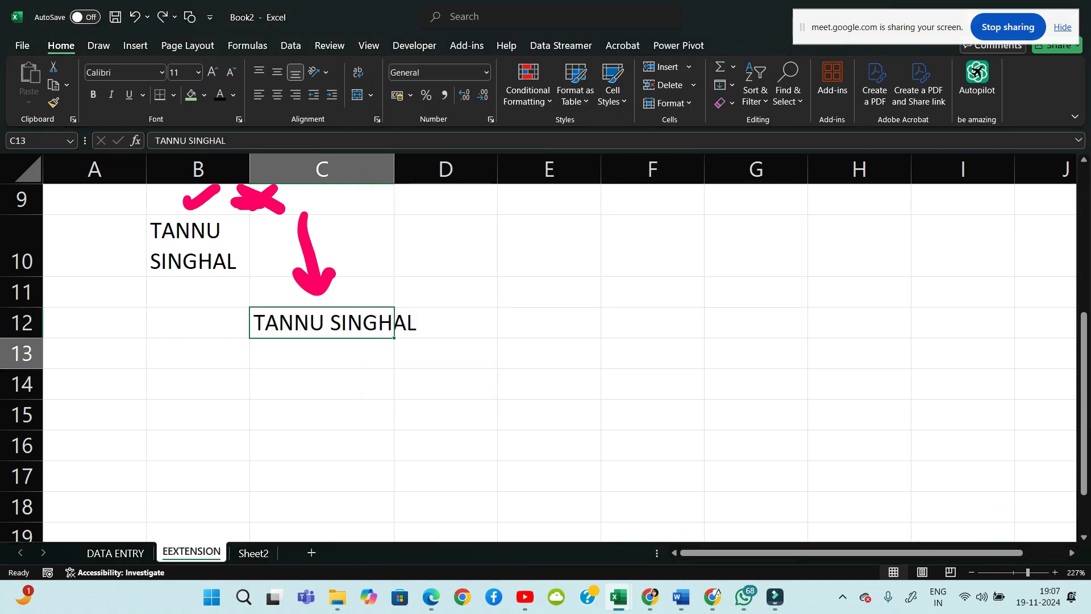
key("Down")
key("Up")
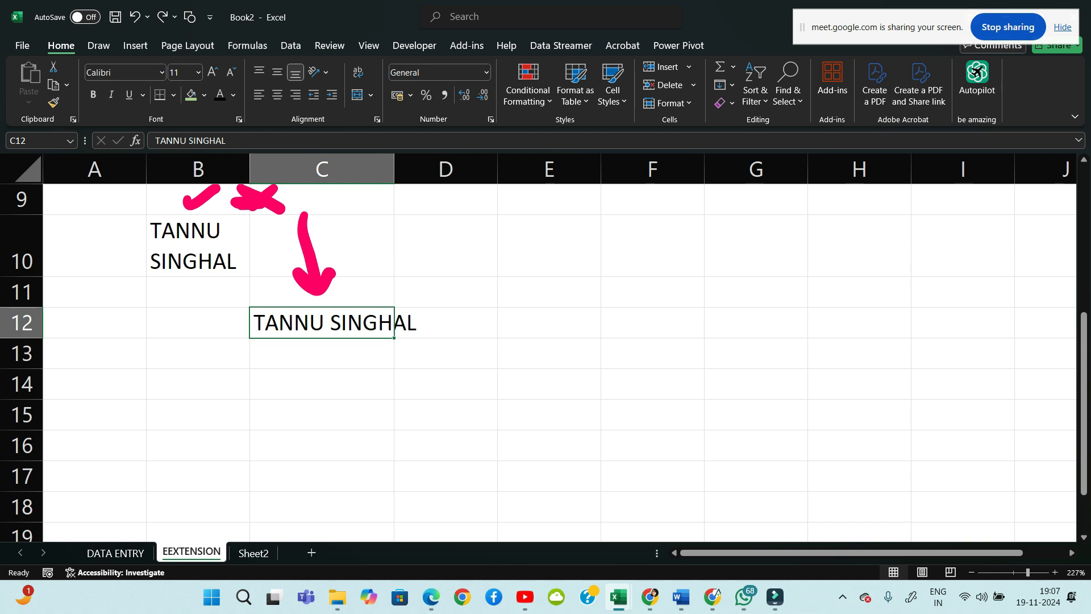
key("ctrl+y")
key("Down")
key("Down")
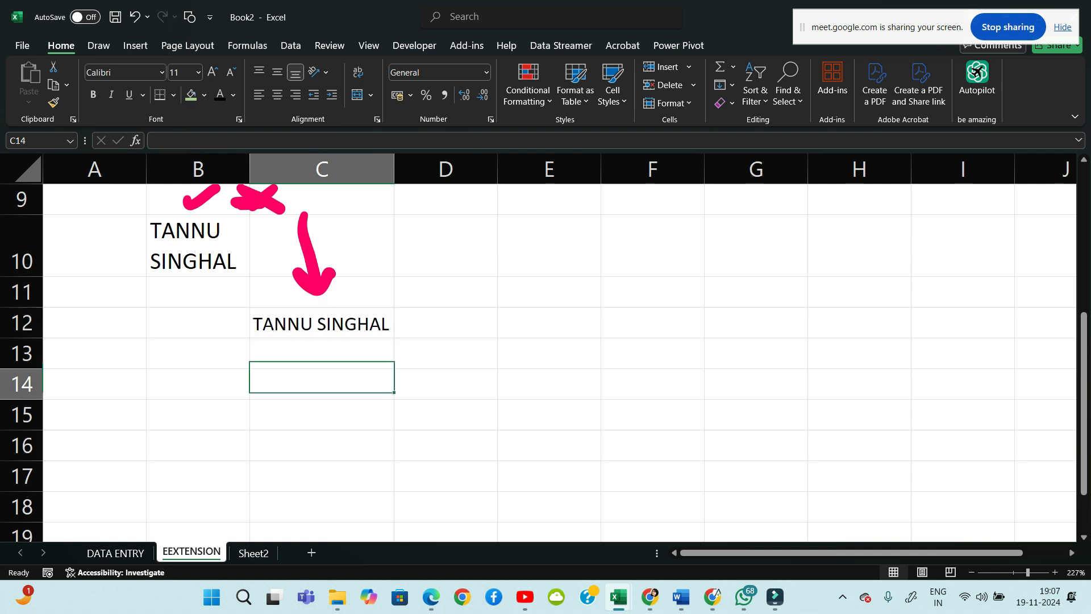
key("Up")
key("Up")
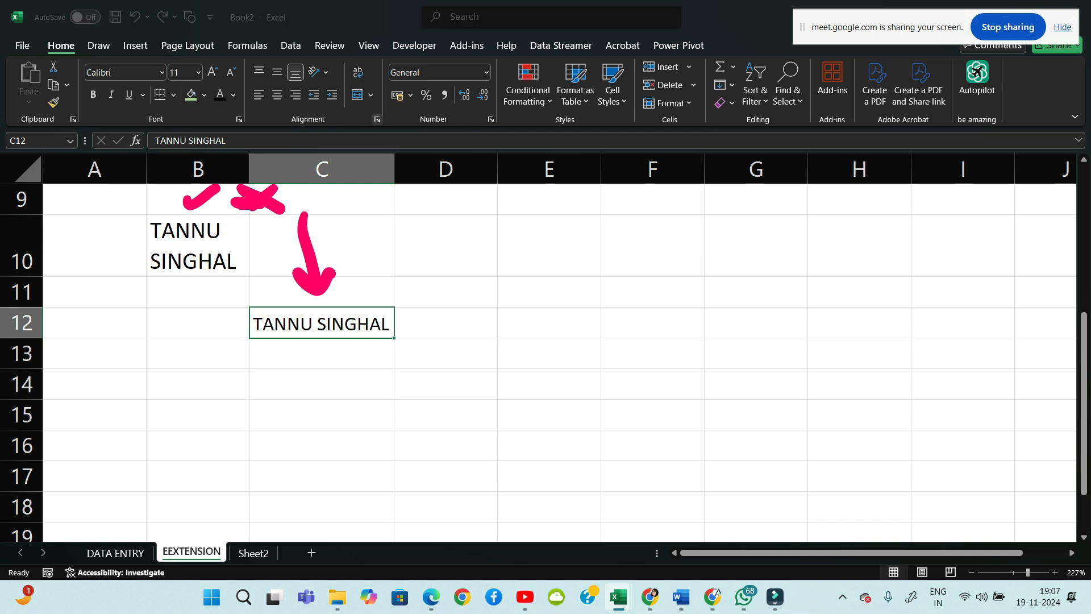
left_click(377, 119)
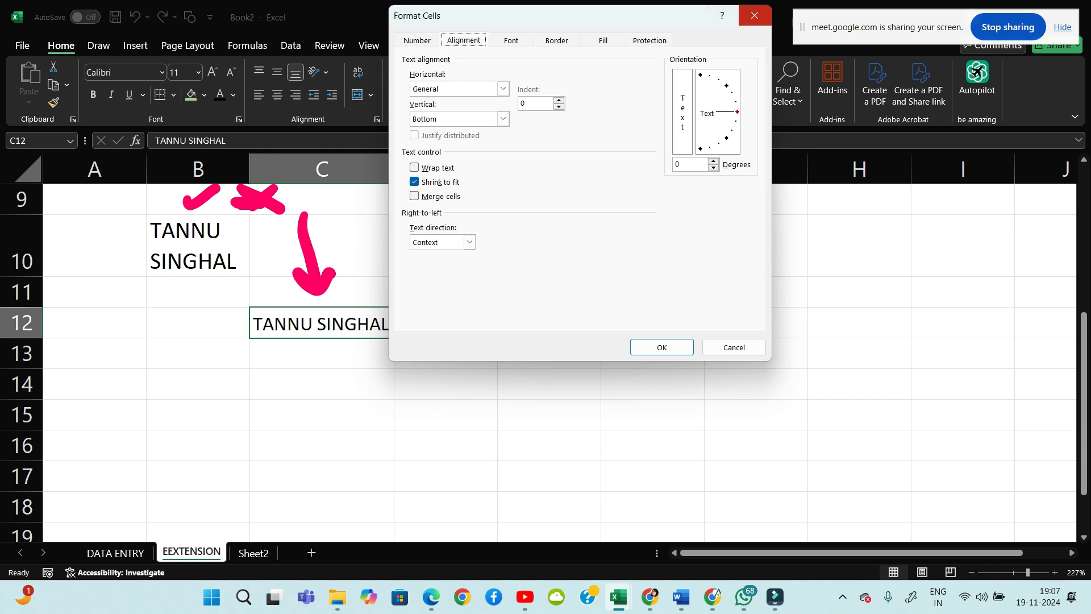
left_click(755, 15)
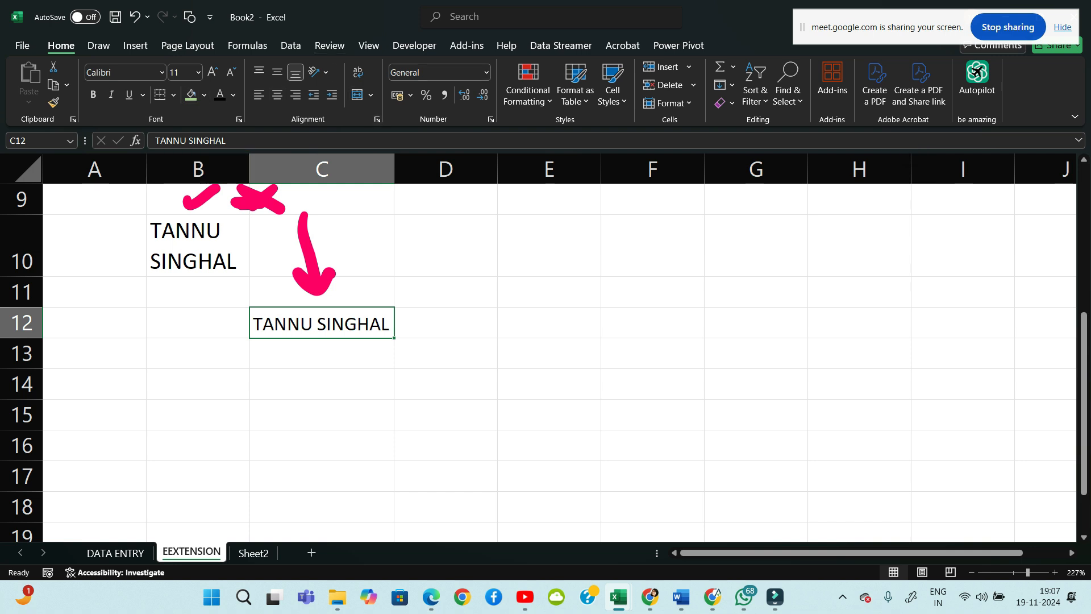
Handwrite 'Shrink to fit = Cell' in pink ink
scroll(539, 348, "down", 6)
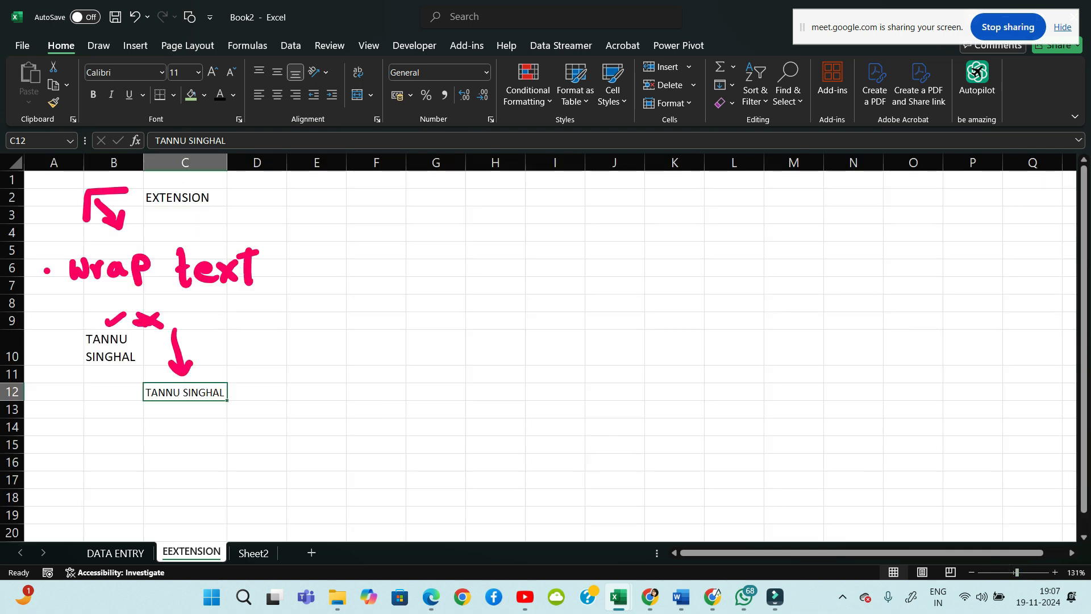
mouse_move(393, 308)
left_mouse_down()
mouse_move(375, 343)
mouse_move(432, 334)
mouse_move(460, 309)
mouse_move(474, 322)
left_mouse_up()
left_click_drag(461, 287, 520, 312)
left_click_drag(539, 287, 540, 309)
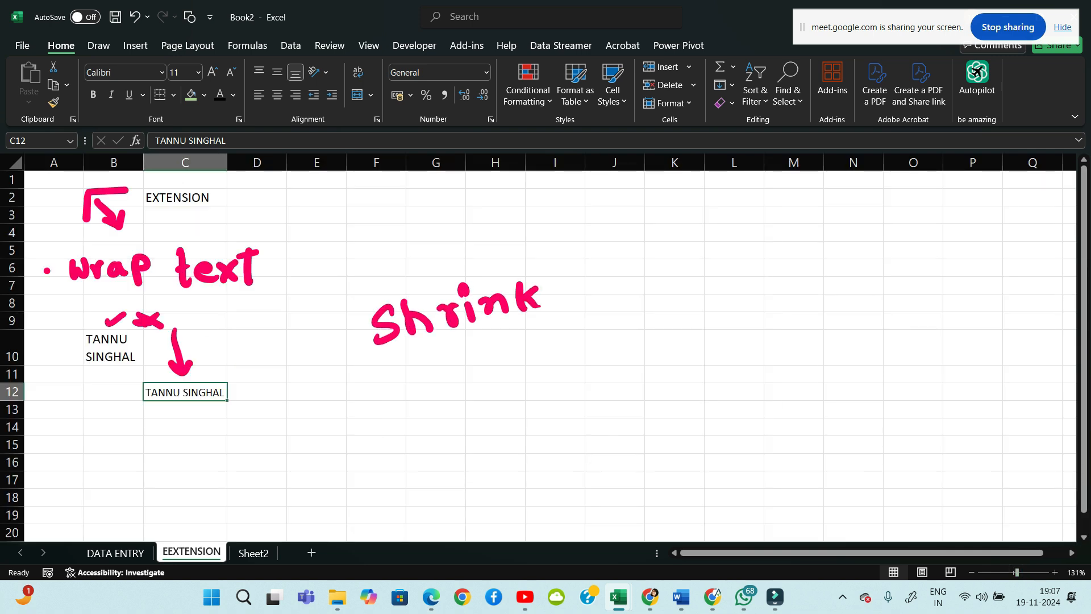
left_click_drag(583, 266, 588, 304)
mouse_move(591, 293)
left_mouse_down()
mouse_move(614, 299)
mouse_move(602, 284)
mouse_move(652, 333)
left_mouse_up()
left_click_drag(636, 296, 669, 299)
left_click_drag(656, 260, 693, 299)
left_click_drag(676, 275, 760, 286)
mouse_move(816, 257)
left_mouse_down()
mouse_move(813, 291)
mouse_move(824, 285)
left_mouse_up()
left_click_drag(824, 284, 869, 282)
mouse_move(784, 324)
left_mouse_down()
mouse_move(787, 358)
mouse_move(815, 368)
mouse_move(835, 336)
left_mouse_up()
Add '(property xx)' beneath Cell in the shrink-to-fit note
mouse_move(827, 347)
left_mouse_down()
mouse_move(850, 329)
mouse_move(858, 336)
left_mouse_up()
mouse_move(864, 320)
left_mouse_down()
mouse_move(875, 361)
mouse_move(880, 341)
left_mouse_up()
mouse_move(886, 329)
left_mouse_down()
mouse_move(903, 322)
mouse_move(898, 335)
left_mouse_up()
mouse_move(901, 325)
left_mouse_down()
mouse_move(922, 312)
mouse_move(930, 330)
left_mouse_up()
mouse_move(924, 309)
left_mouse_down()
mouse_move(957, 307)
mouse_move(960, 355)
left_mouse_up()
mouse_move(972, 291)
left_mouse_down()
mouse_move(997, 315)
mouse_move(973, 325)
left_mouse_up()
mouse_move(1010, 292)
left_mouse_down()
mouse_move(1023, 313)
mouse_move(1002, 320)
left_mouse_up()
left_click_drag(1027, 274, 1045, 318)
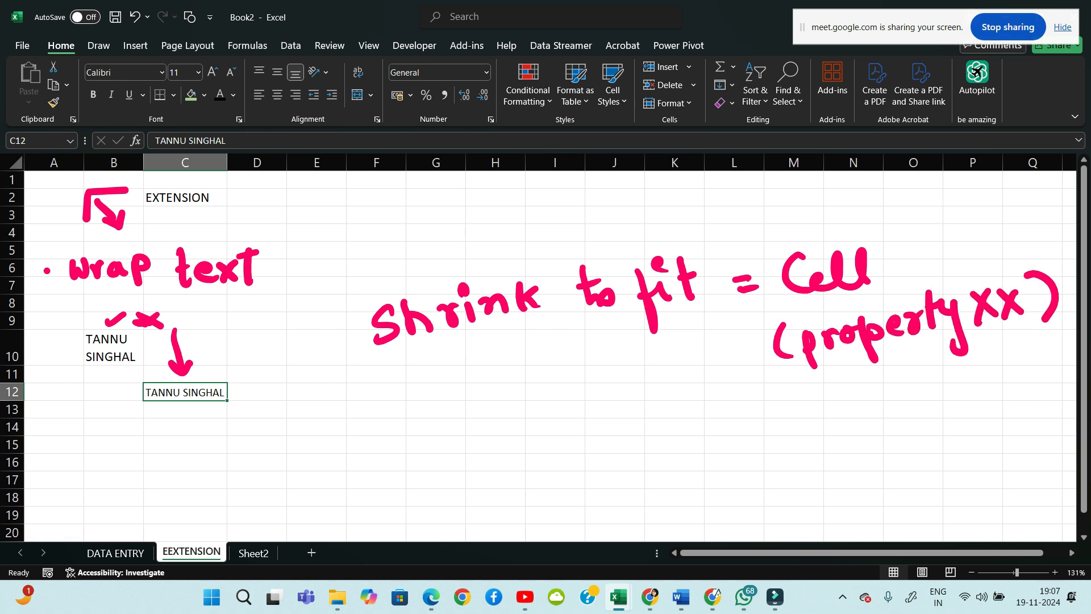
mouse_move(389, 453)
left_mouse_down()
mouse_move(395, 484)
mouse_move(423, 463)
left_mouse_up()
Handwrite a second note reading 'Wrap text = Cell' below
left_click_drag(410, 472, 449, 458)
mouse_move(453, 467)
left_mouse_down()
mouse_move(472, 473)
mouse_move(486, 504)
left_mouse_up()
left_click_drag(481, 461, 526, 471)
left_click_drag(517, 455, 555, 455)
mouse_move(560, 449)
left_mouse_down()
mouse_move(580, 455)
mouse_move(564, 462)
left_mouse_up()
mouse_move(592, 428)
left_mouse_down()
mouse_move(597, 457)
mouse_move(607, 437)
left_mouse_up()
left_click_drag(662, 436, 687, 440)
mouse_move(729, 411)
left_mouse_down()
mouse_move(720, 438)
mouse_move(771, 407)
mouse_move(768, 436)
left_mouse_up()
Complete the wrap text note with '(width xx)' and '(length vvv)'
left_click_drag(788, 404, 790, 437)
left_click_drag(835, 393, 827, 430)
mouse_move(846, 410)
left_mouse_down()
mouse_move(884, 403)
mouse_move(879, 415)
left_mouse_up()
mouse_move(907, 383)
left_mouse_down()
mouse_move(909, 415)
mouse_move(945, 385)
left_mouse_up()
mouse_move(937, 373)
left_mouse_down()
mouse_move(940, 410)
mouse_move(964, 408)
left_mouse_up()
mouse_move(968, 378)
left_mouse_down()
mouse_move(989, 398)
mouse_move(970, 402)
left_mouse_up()
left_click_drag(984, 375, 1012, 395)
mouse_move(1010, 372)
left_mouse_down()
mouse_move(988, 398)
mouse_move(1030, 397)
left_mouse_up()
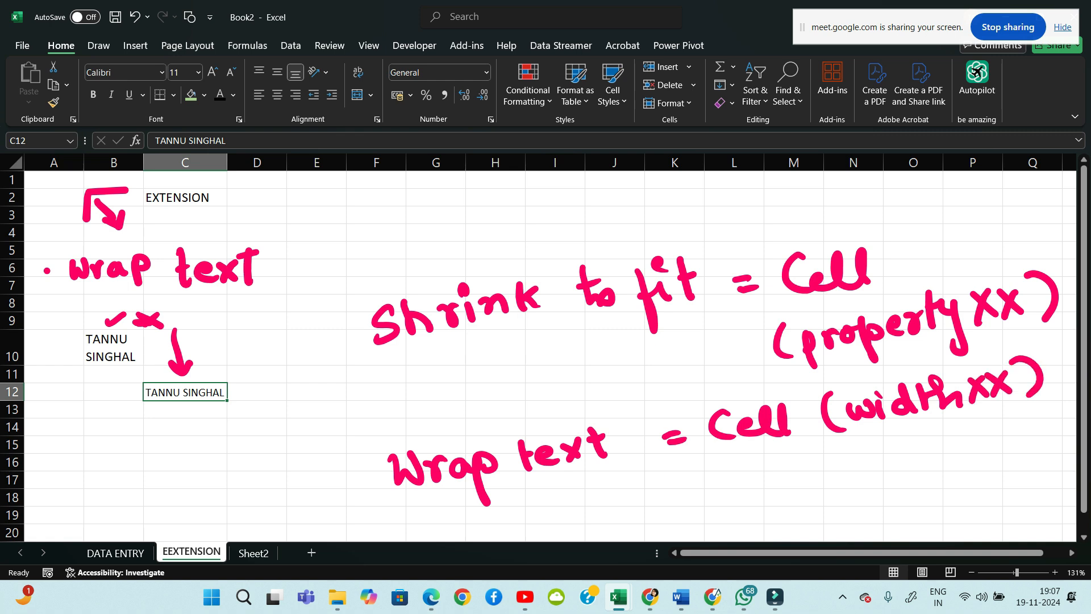
left_click_drag(853, 453, 843, 492)
mouse_move(874, 452)
left_mouse_down()
mouse_move(879, 483)
mouse_move(923, 477)
mouse_move(932, 492)
left_mouse_up()
left_click_drag(938, 441, 973, 459)
left_click_drag(978, 425, 1036, 414)
mouse_move(1040, 398)
left_mouse_down()
mouse_move(1069, 432)
mouse_move(1052, 448)
left_mouse_up()
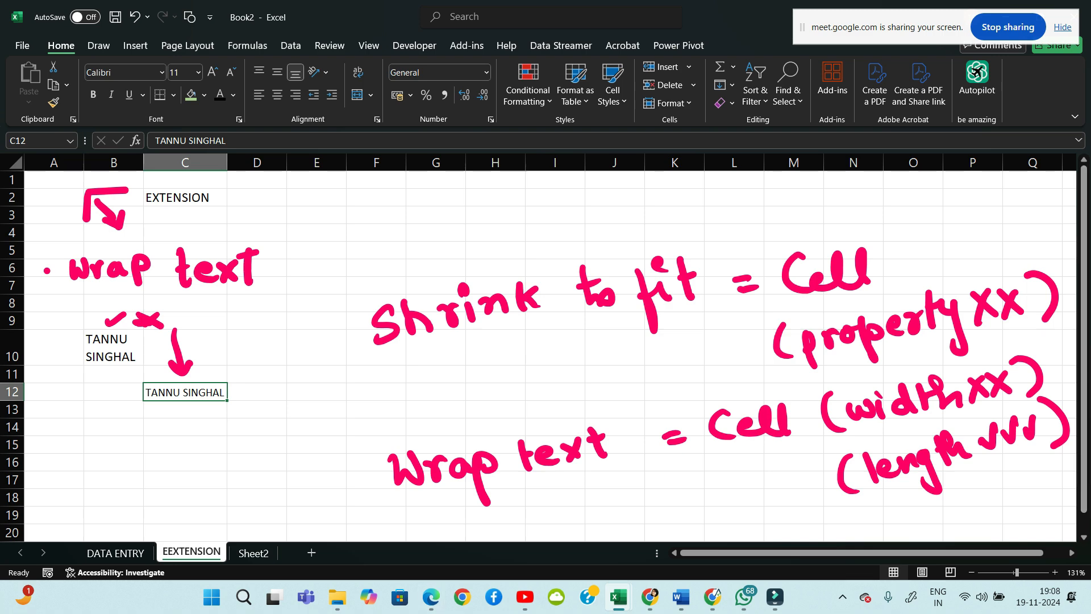
On the DATA ENTRY sheet, narrow column B so the PARTY NAME entries overflow
left_click(116, 553)
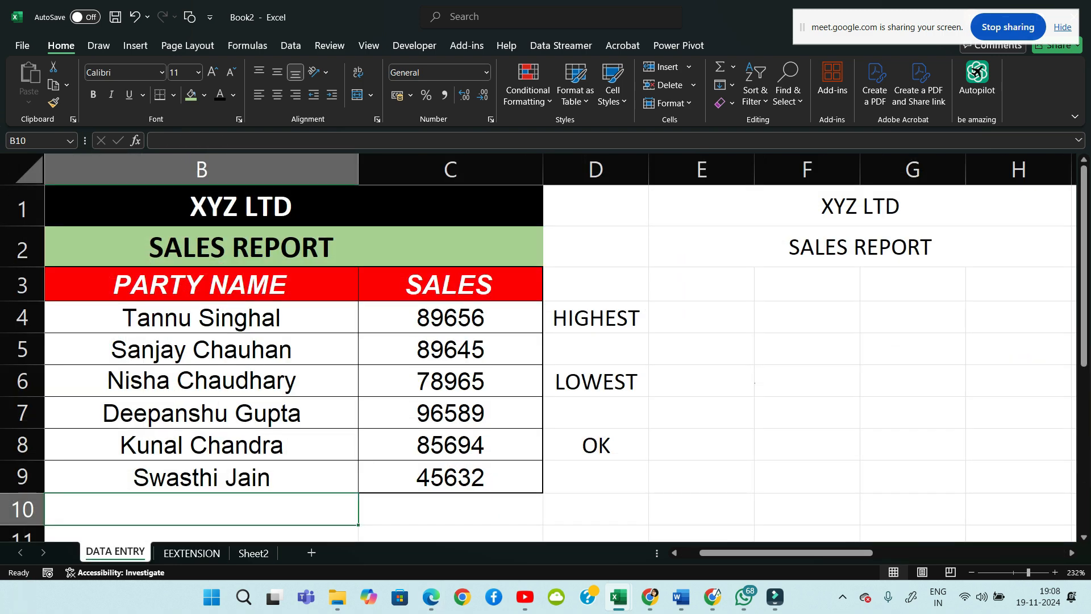
scroll(545, 340, "left", 1)
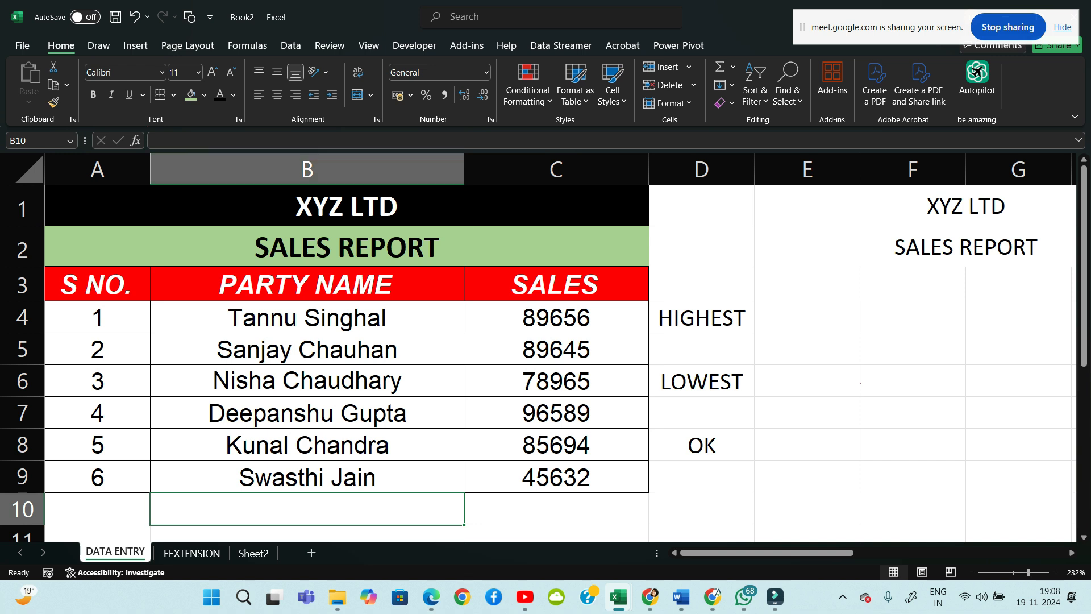
left_click_drag(463, 169, 286, 168)
Apply Wrap text to the PARTY NAME header in B3, then undo it
left_click(218, 284)
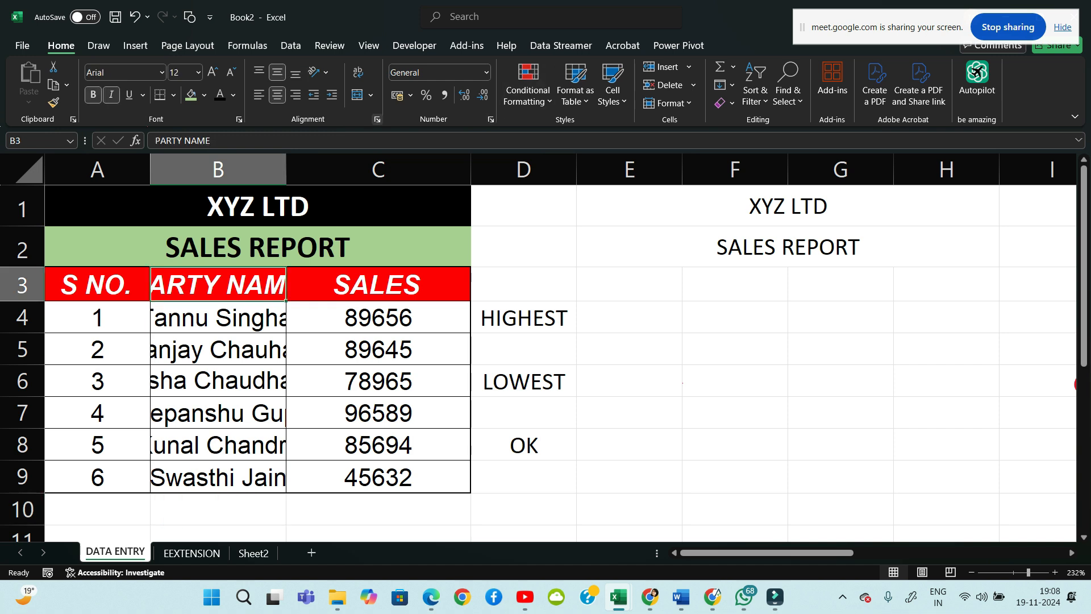
left_click(377, 119)
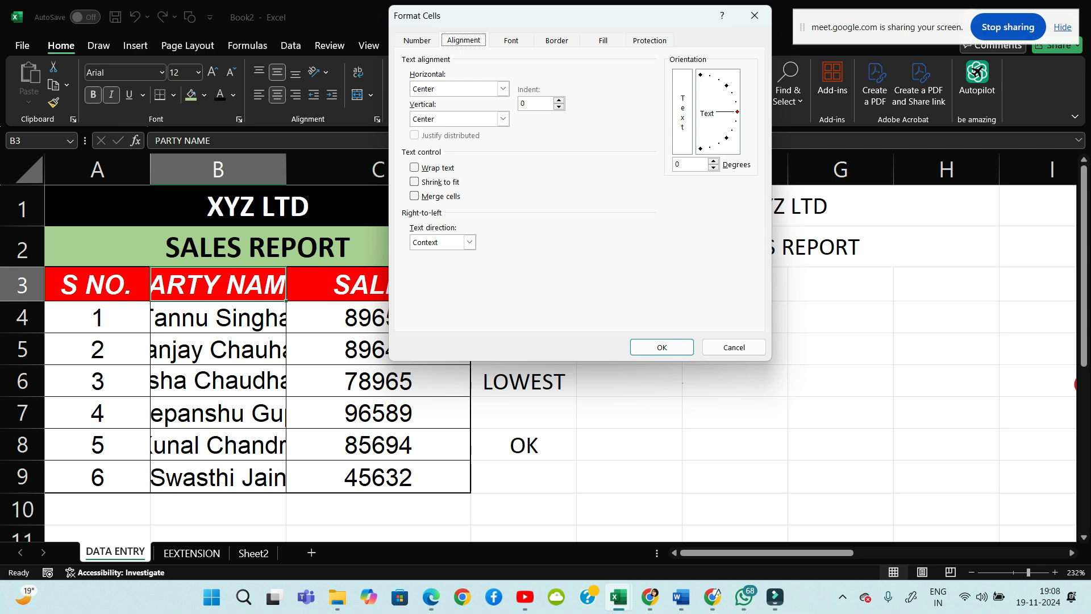
left_click(414, 167)
left_click(662, 347)
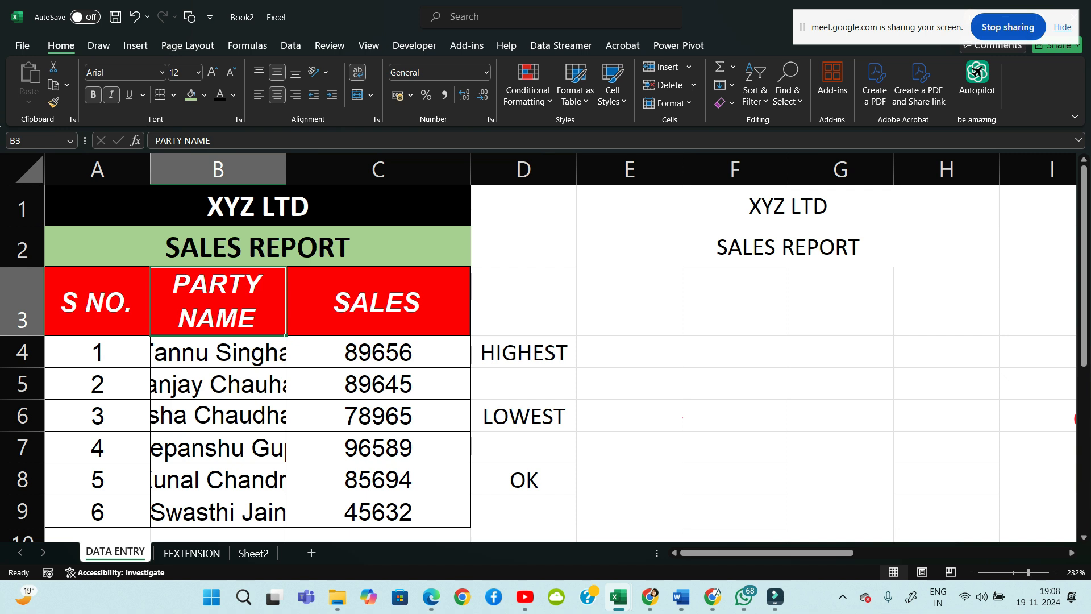
key("ctrl+z")
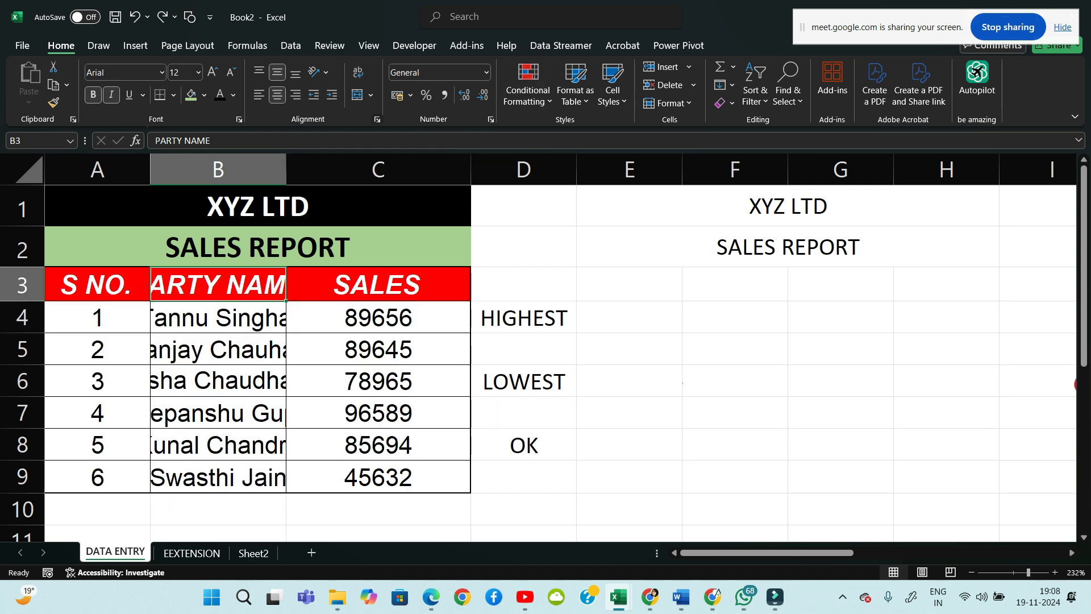
Apply Shrink to fit to the B3 header via Ctrl+1, then undo it
key("ctrl+1")
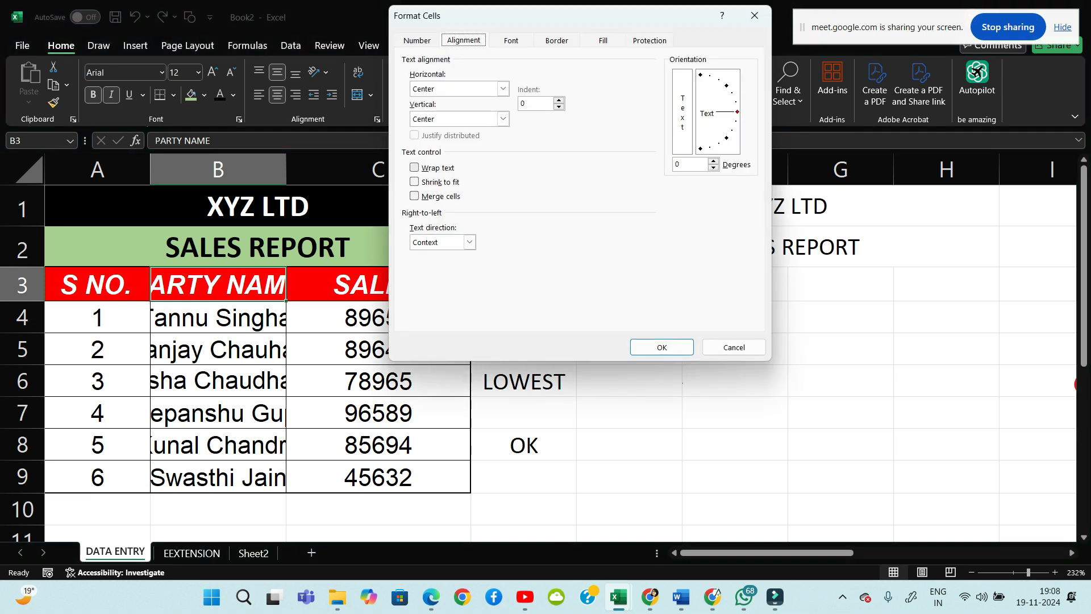
left_click(414, 181)
left_click(662, 347)
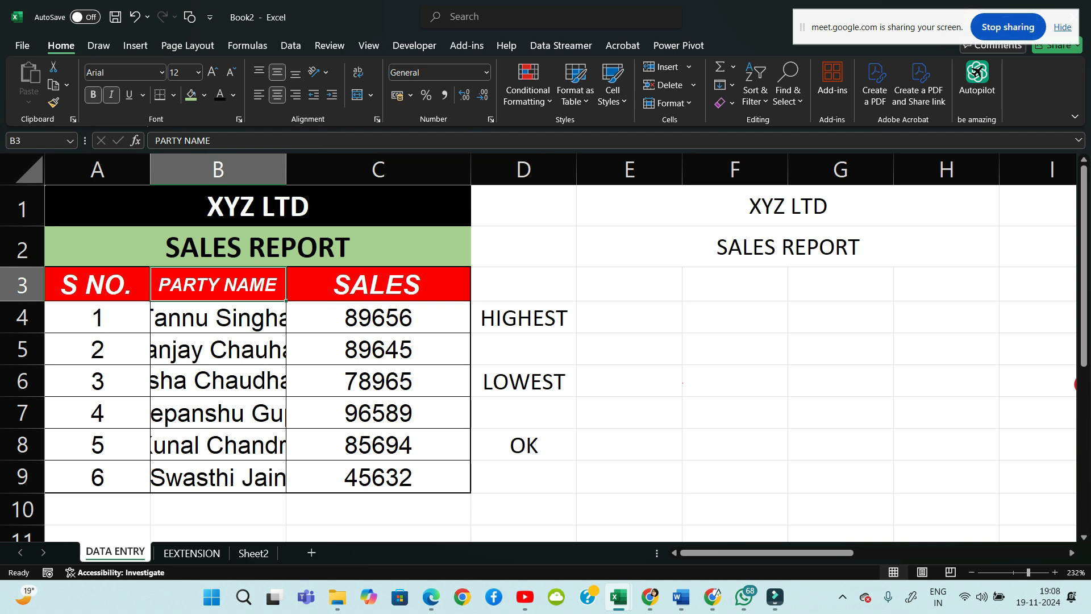
key("ctrl+z")
AutoFit column B's width and widen it slightly so PARTY NAME fits
key("alt+h")
key("o")
key("i")
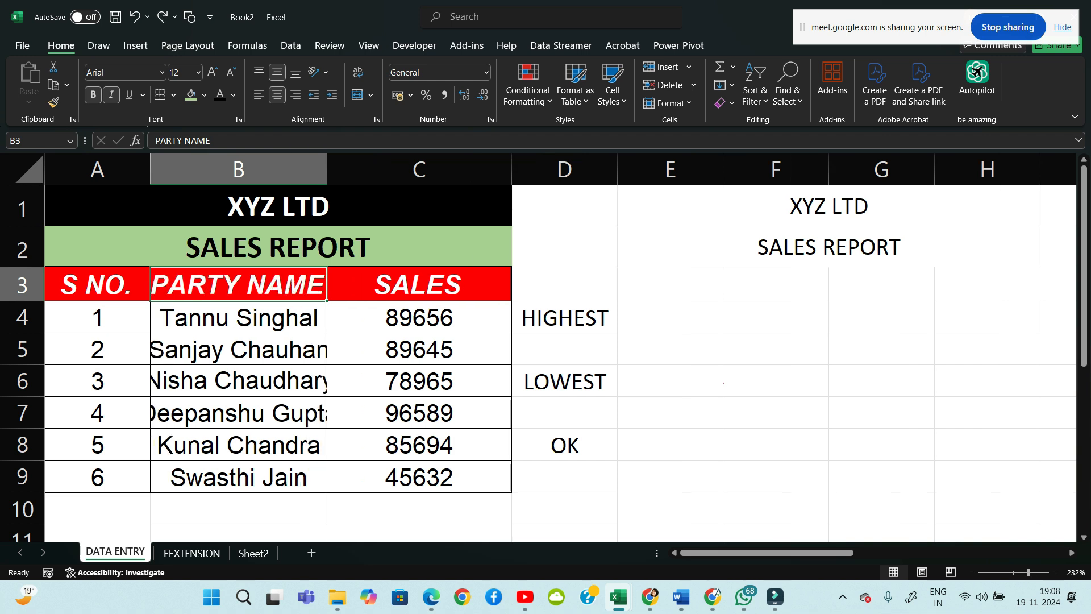
left_click_drag(326, 169, 337, 169)
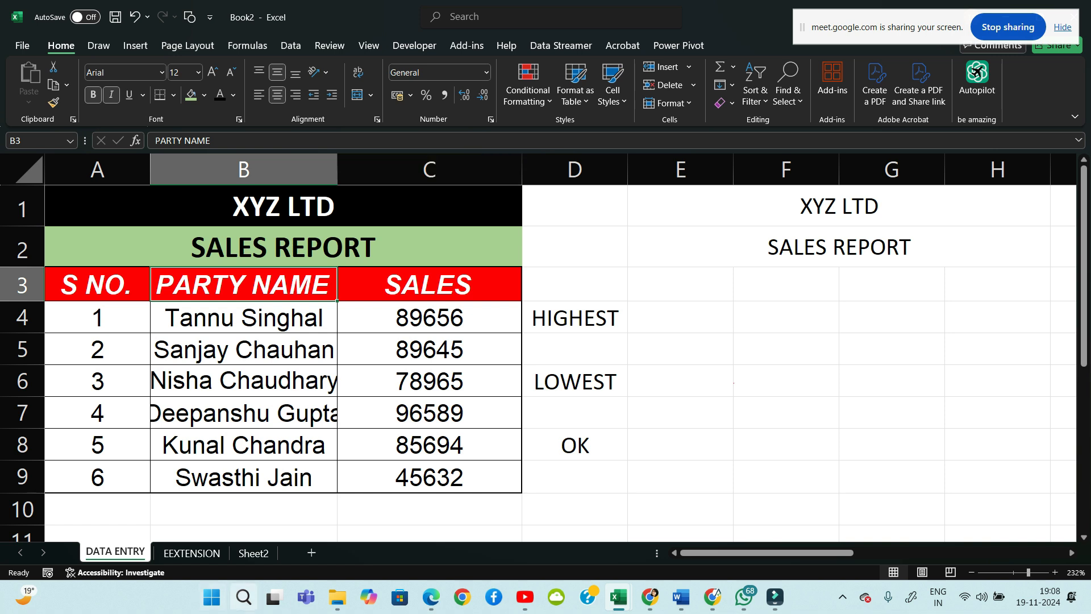
mouse_move(681, 597)
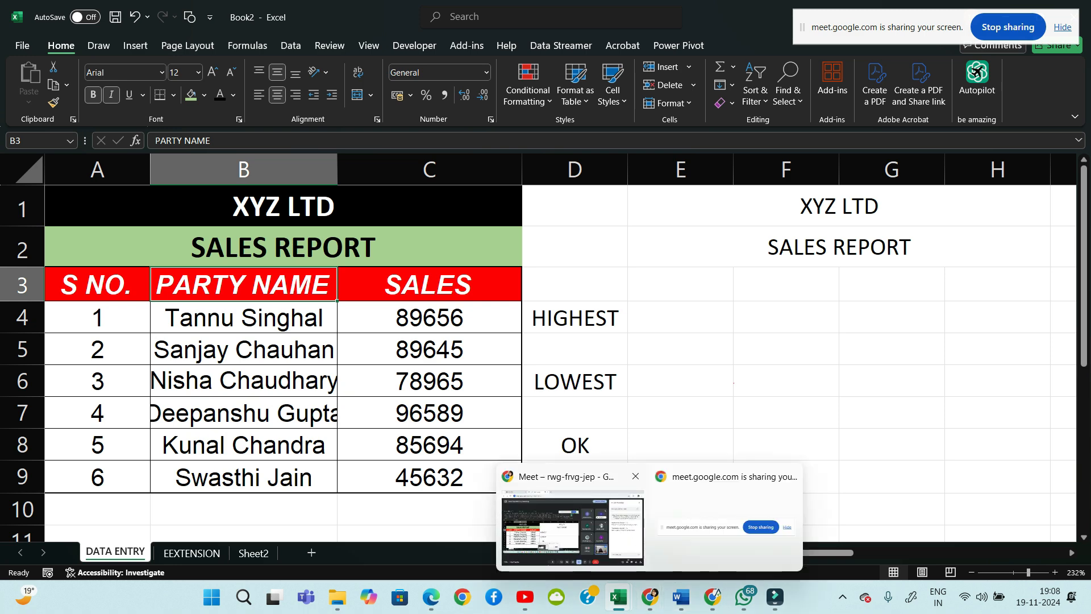
Switch to the Google Meet call window from the Chrome taskbar preview
left_click(602, 540)
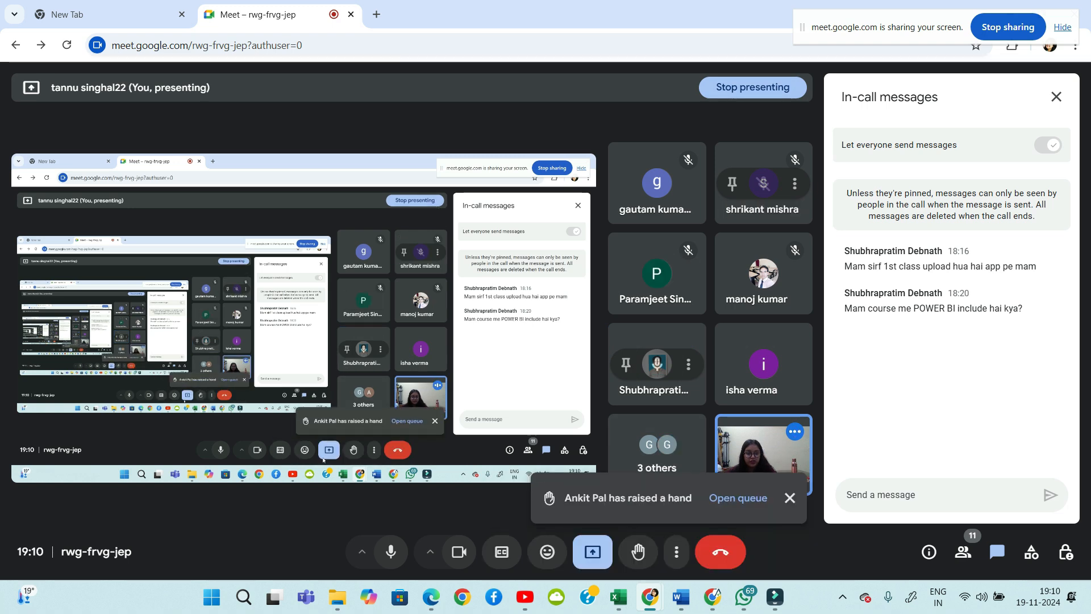
End the screen presentation from Present now and close the raised-hands notification
left_click(593, 552)
left_click(642, 502)
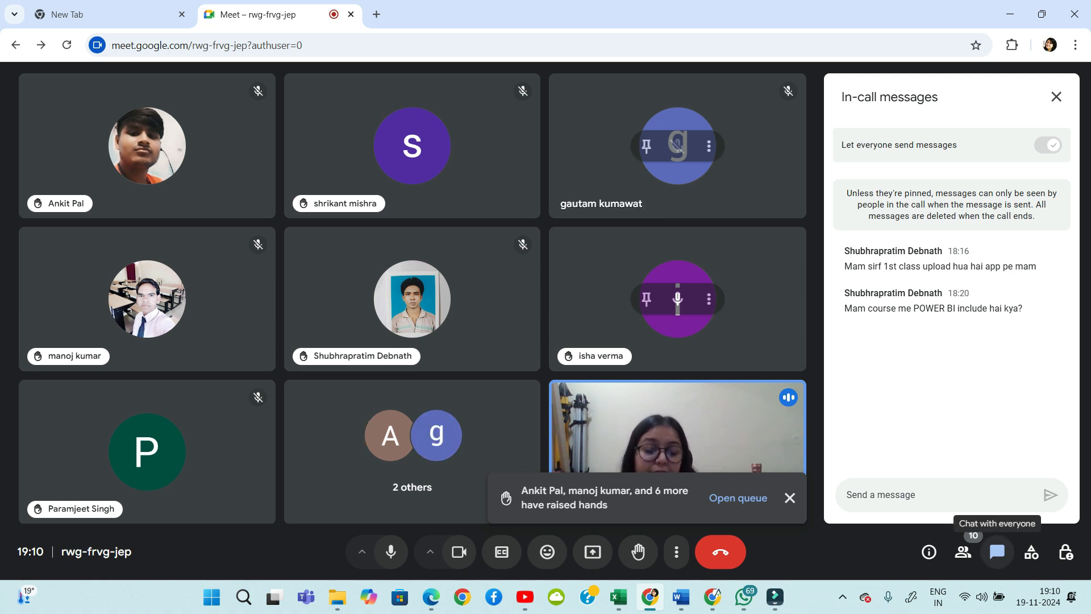
left_click(790, 497)
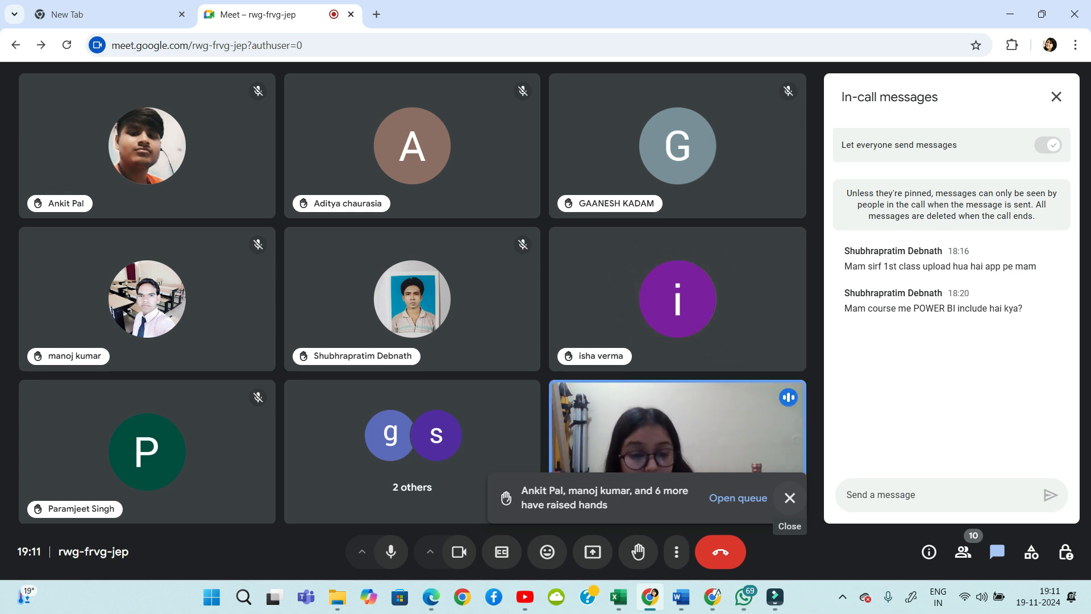
left_click(790, 497)
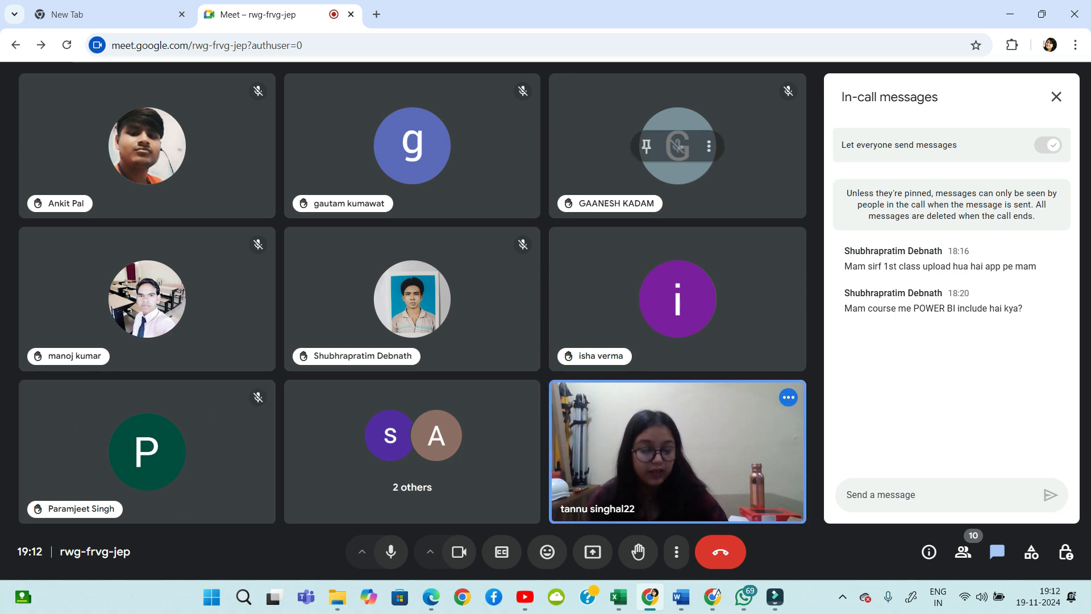
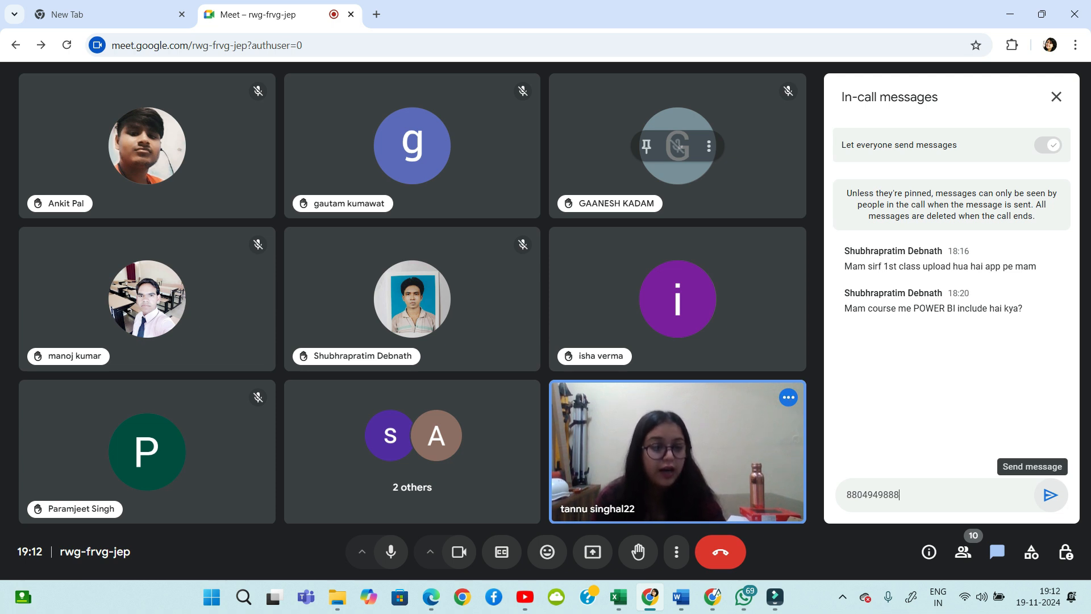
key("Return")
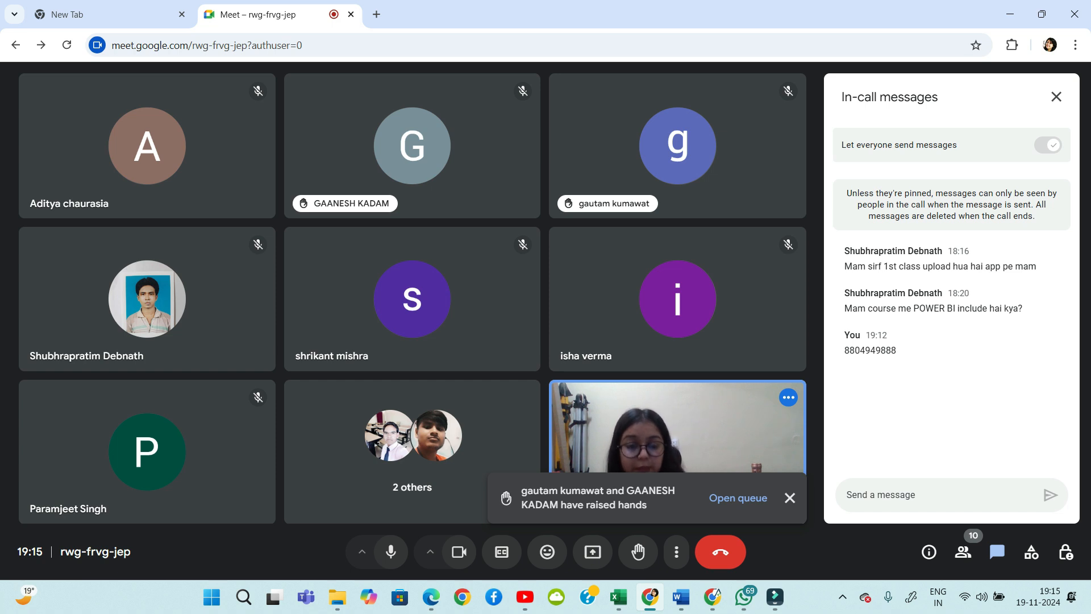
Open the queue of two raised hands, then expand and collapse the 10 Contributors list
left_click(738, 498)
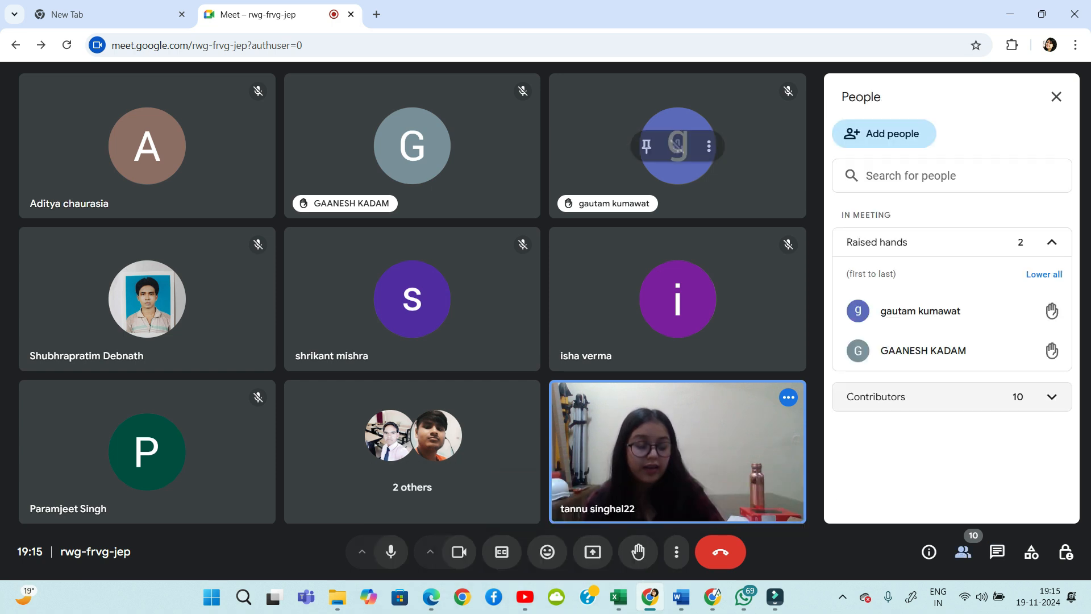
left_click(1051, 396)
scroll(1000, 443, "down", 1)
scroll(952, 341, "down", 3)
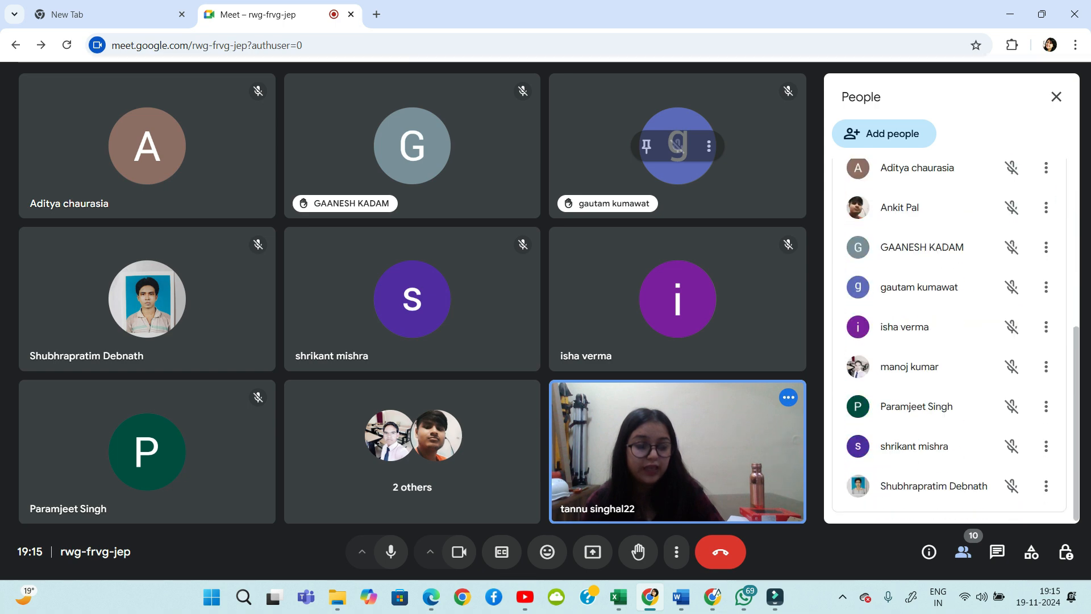
scroll(951, 341, "up", 5)
left_click(1046, 396)
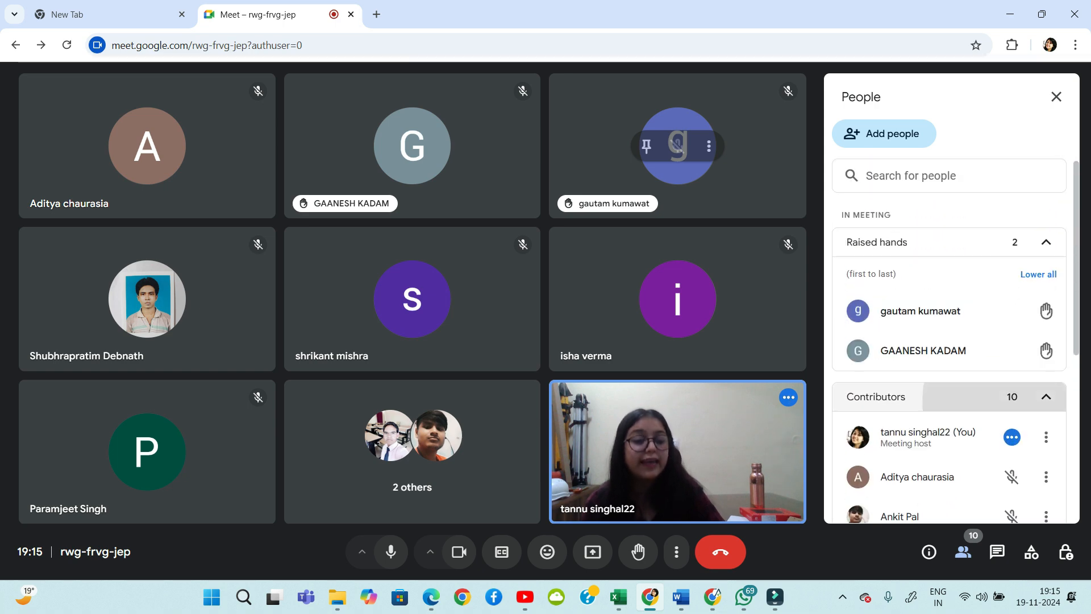